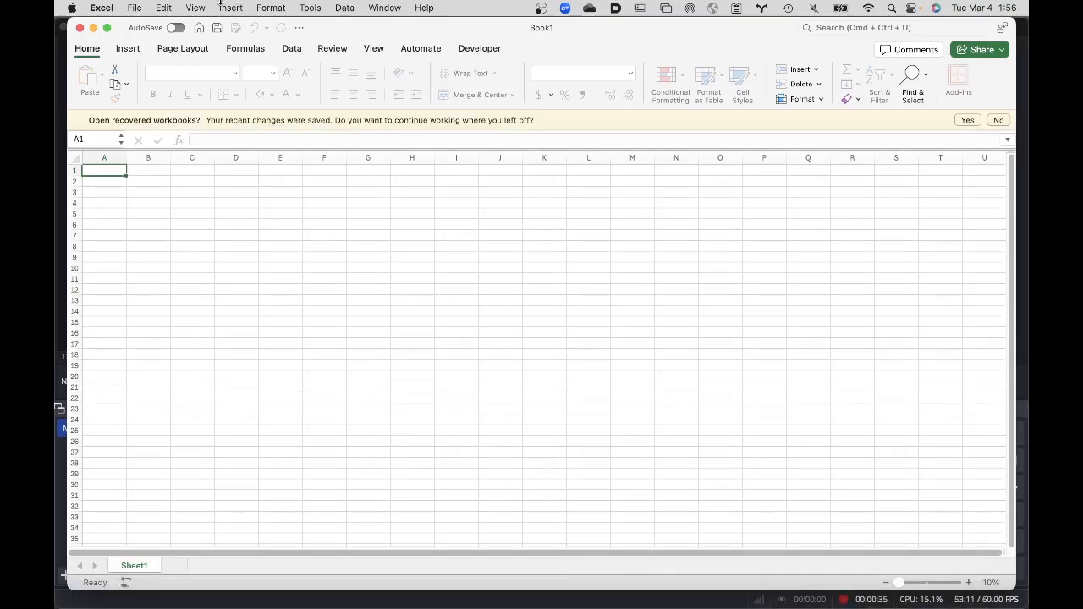
pyautogui.click(136, 7)
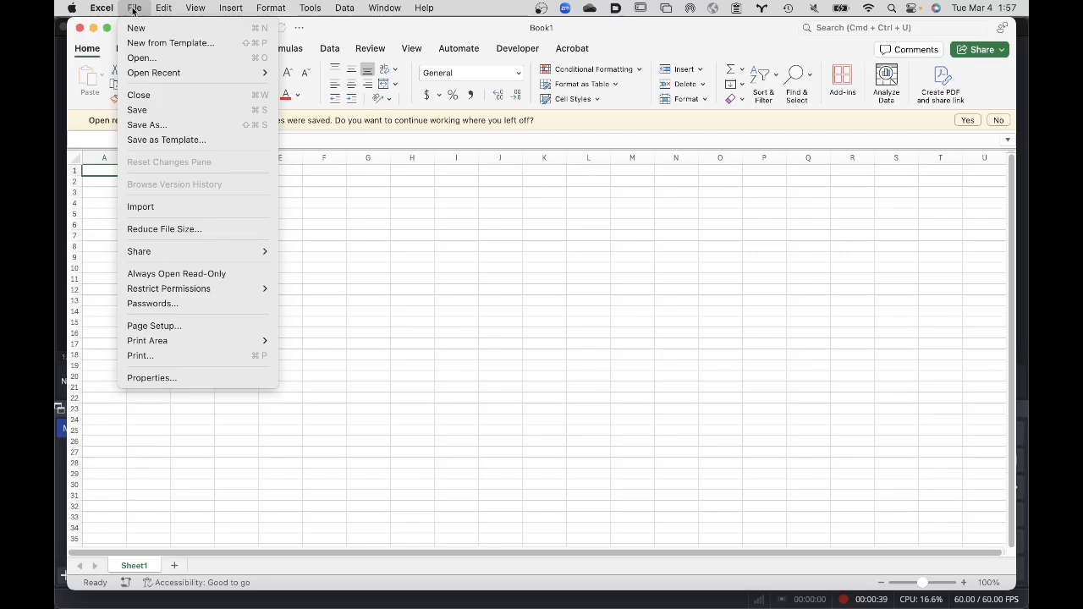
pyautogui.moveTo(156, 69)
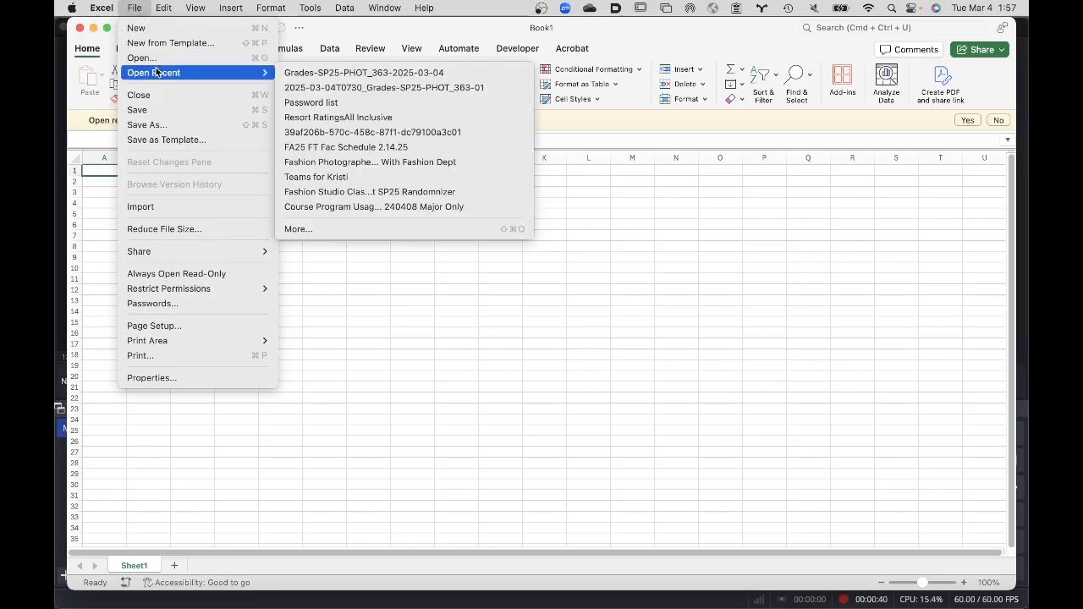
pyautogui.click(293, 74)
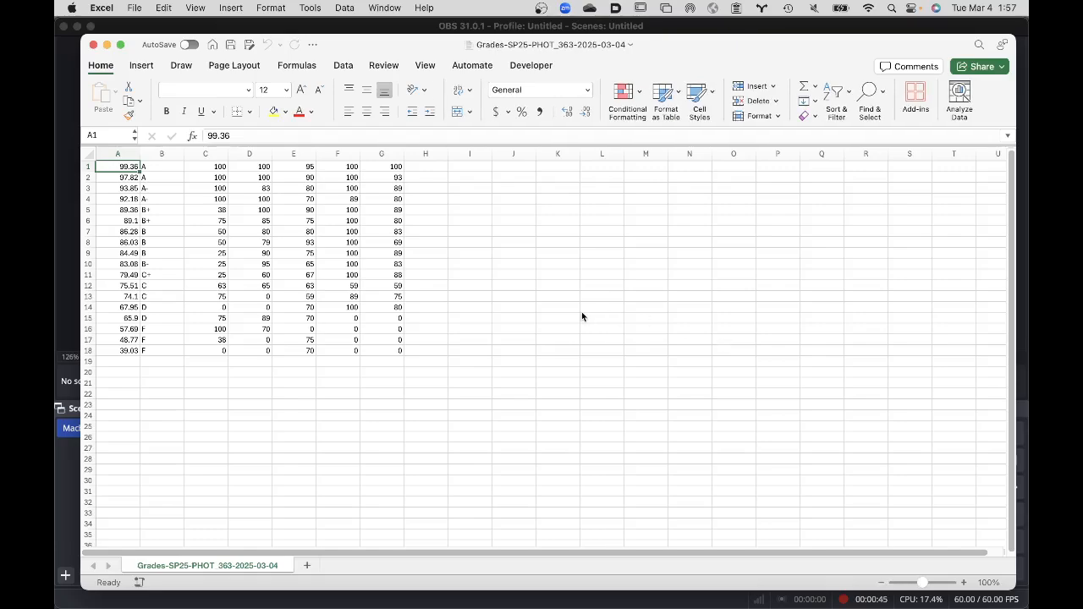
pyautogui.click(966, 583)
pyautogui.click(966, 583)
pyautogui.click(966, 583)
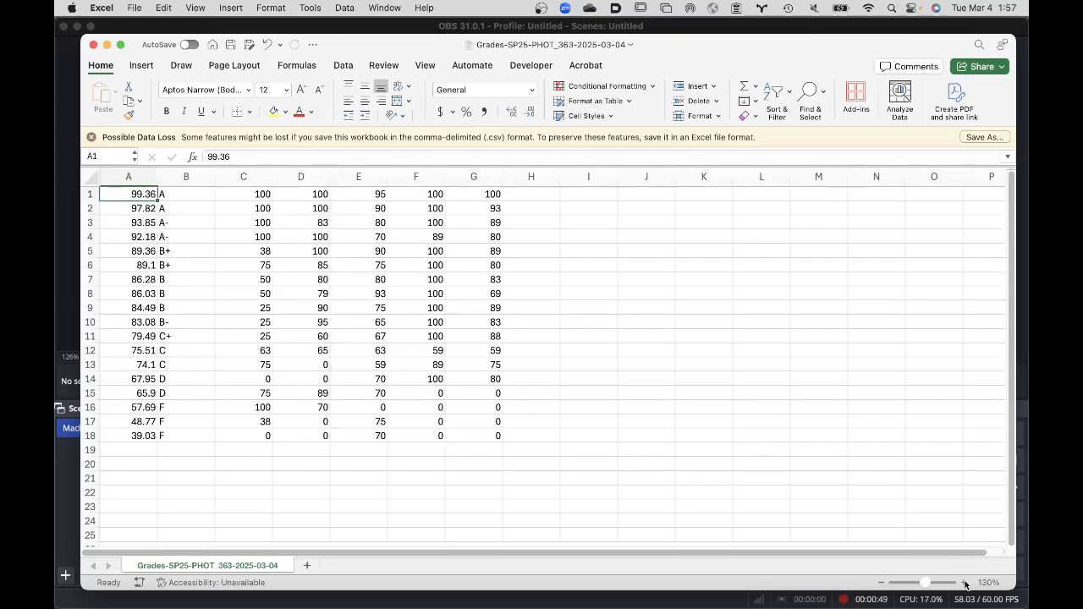
pyautogui.click(966, 583)
pyautogui.click(966, 583)
pyautogui.click(966, 583)
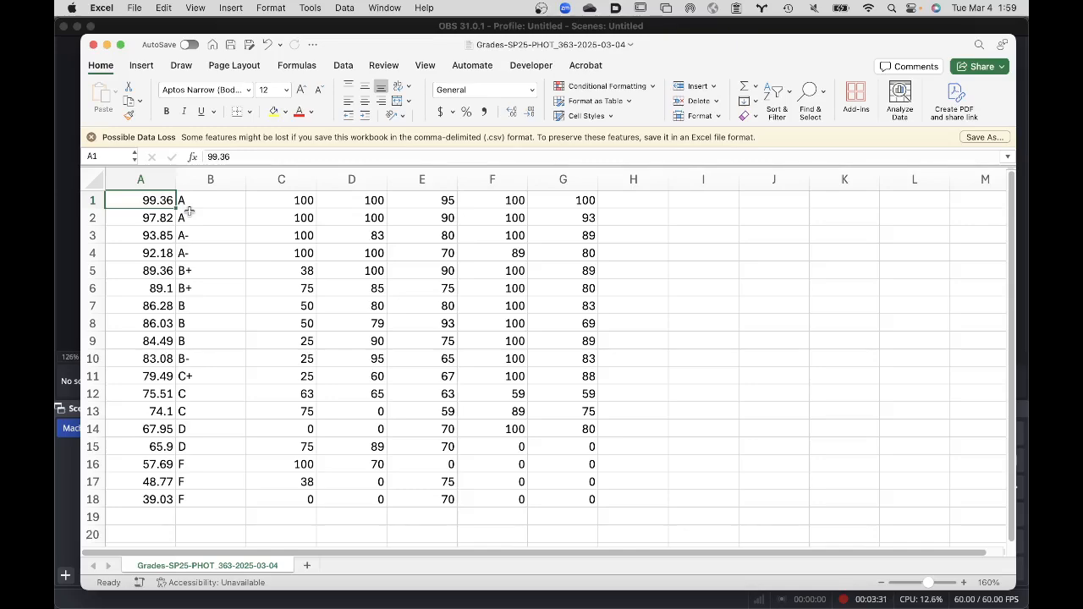
pyautogui.click(93, 44)
# - Switch to Finder, dismiss the server connection window and show the Toss Volume's contents grouped by name
pyautogui.moveTo(590, 608)
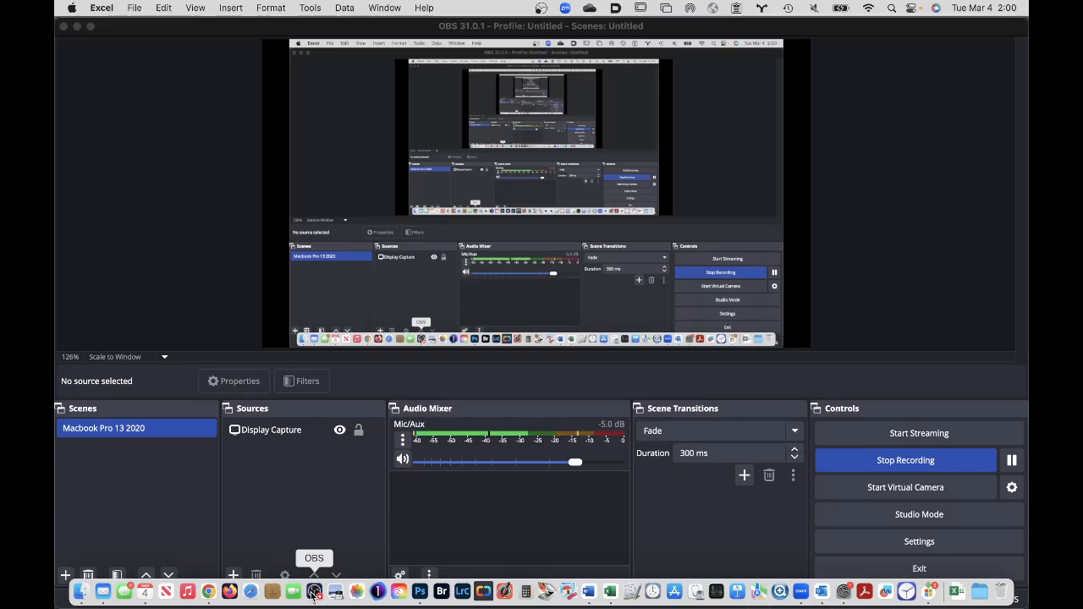
pyautogui.click(81, 593)
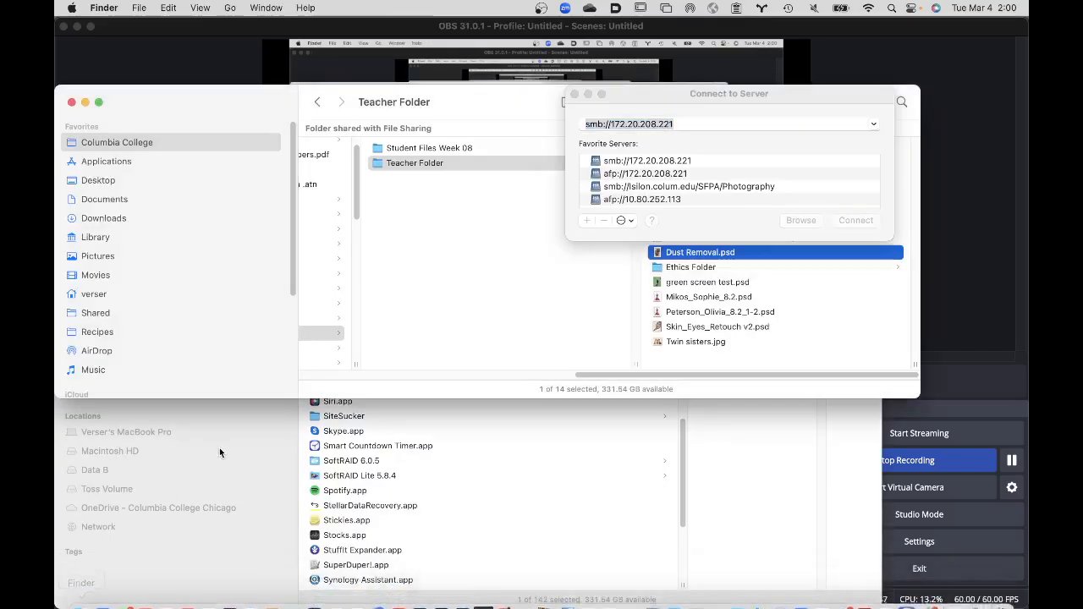
pyautogui.click(574, 94)
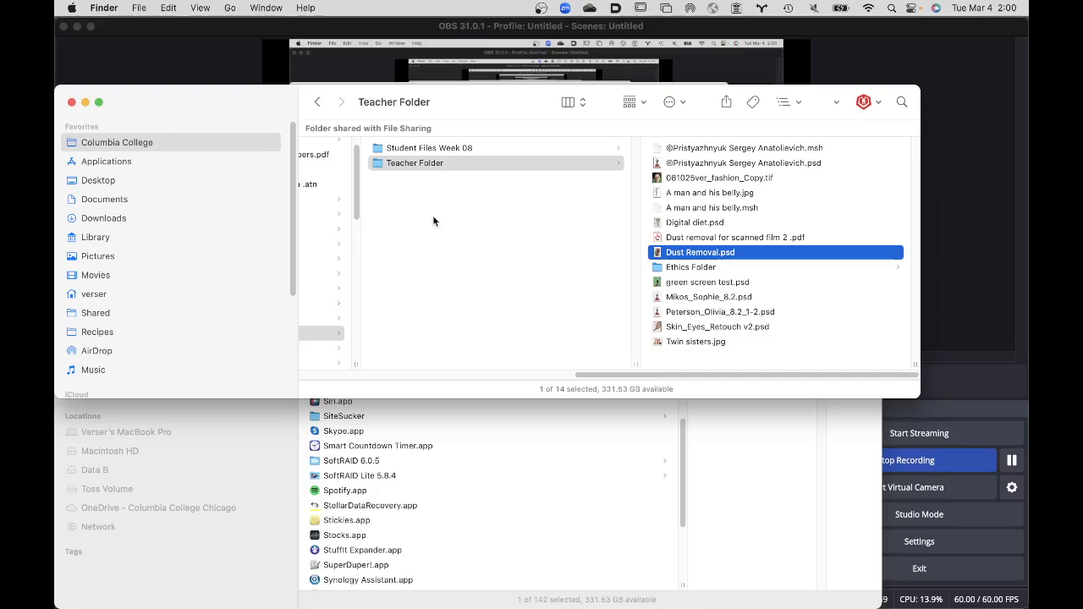
pyautogui.scroll(-5, 176, 273)
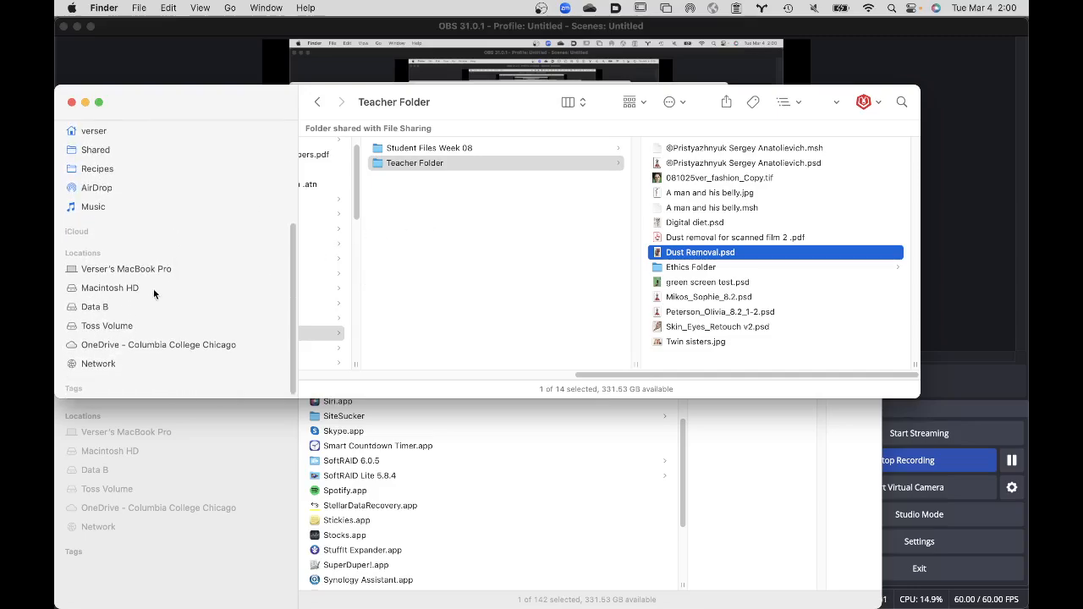
pyautogui.click(134, 329)
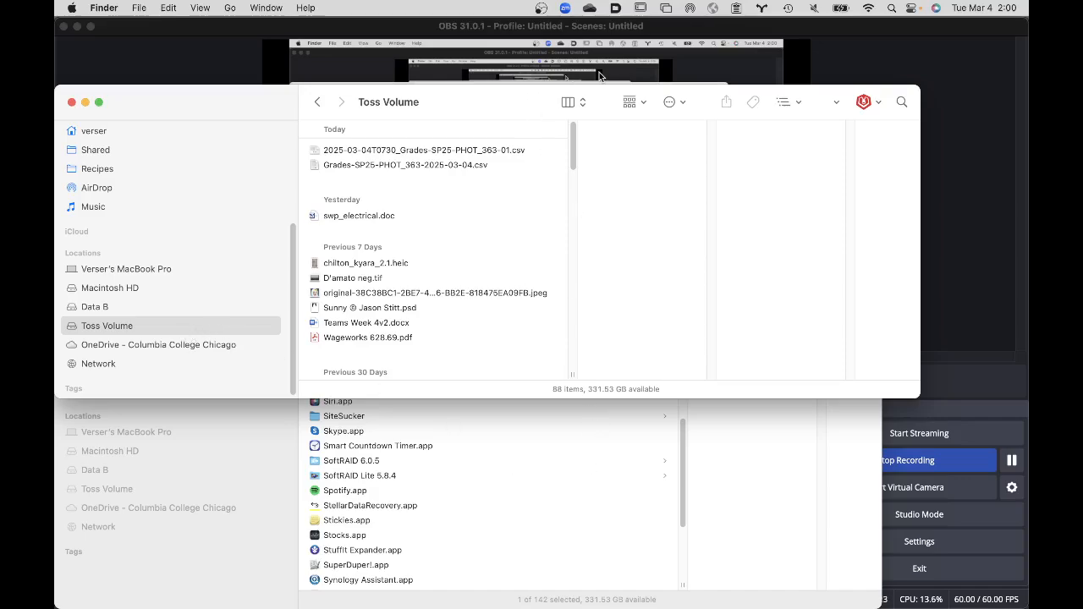
pyautogui.click(644, 102)
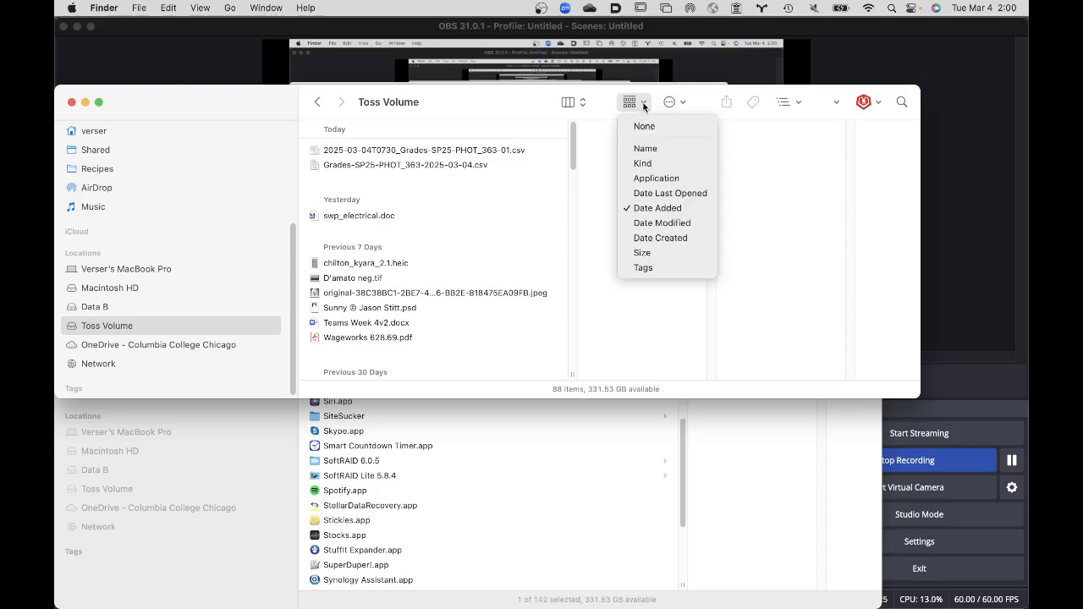
pyautogui.click(646, 149)
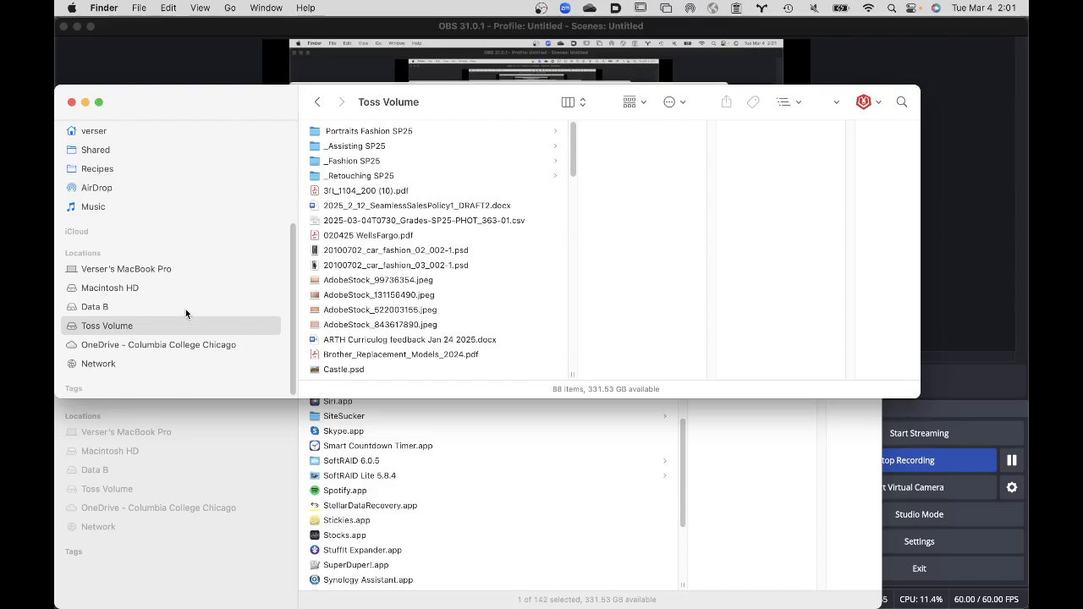
pyautogui.scroll(-1, 166, 374)
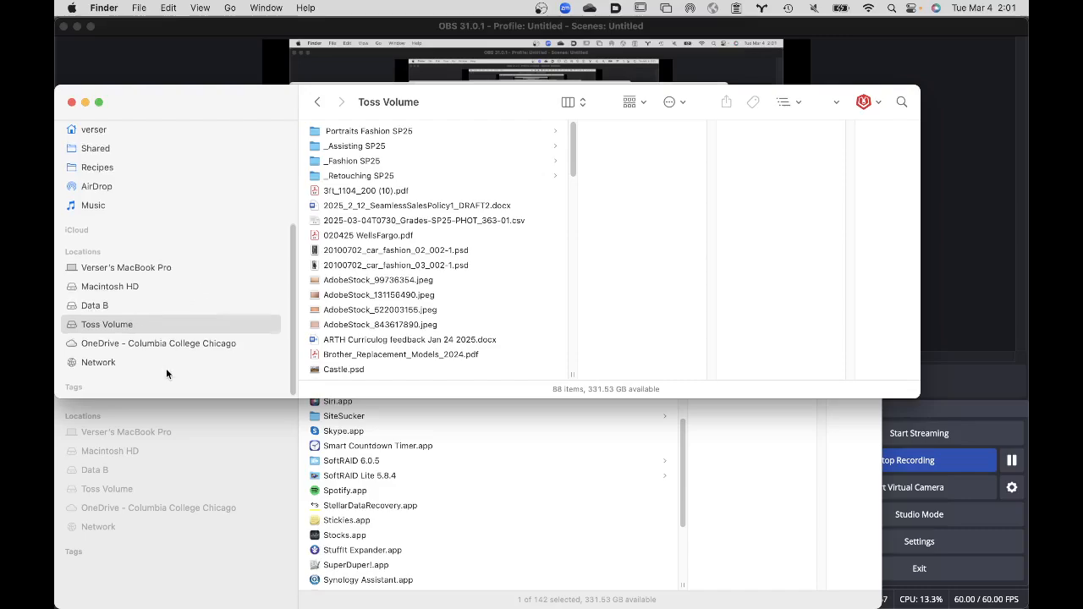
# - Switch to Chrome and read the course announcement "Student Work for Photography Program Catalog", including its image specs and class dates
pyautogui.moveTo(175, 606)
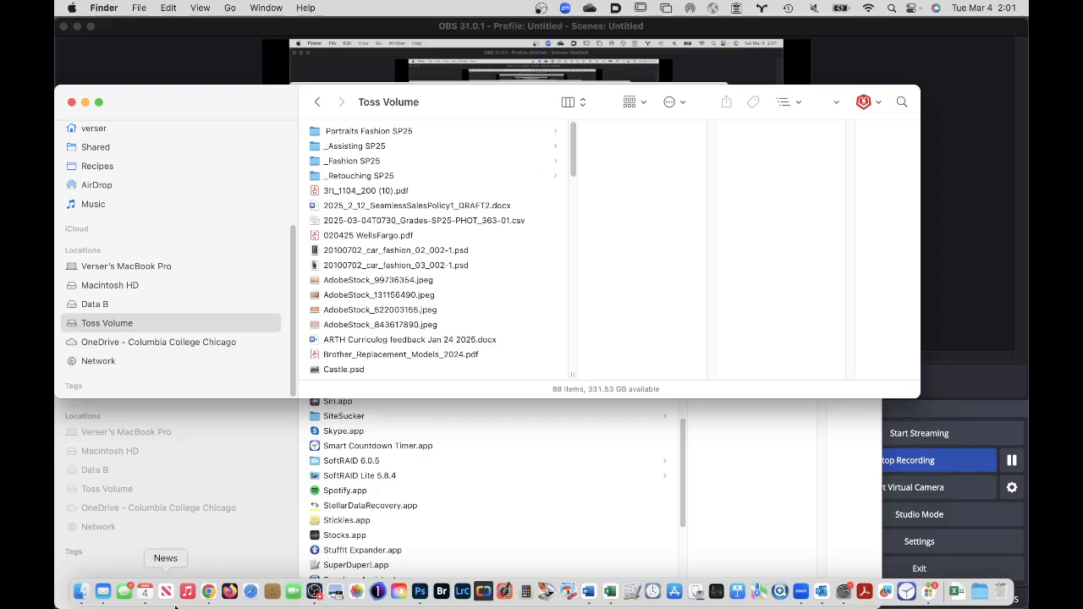
pyautogui.click(209, 591)
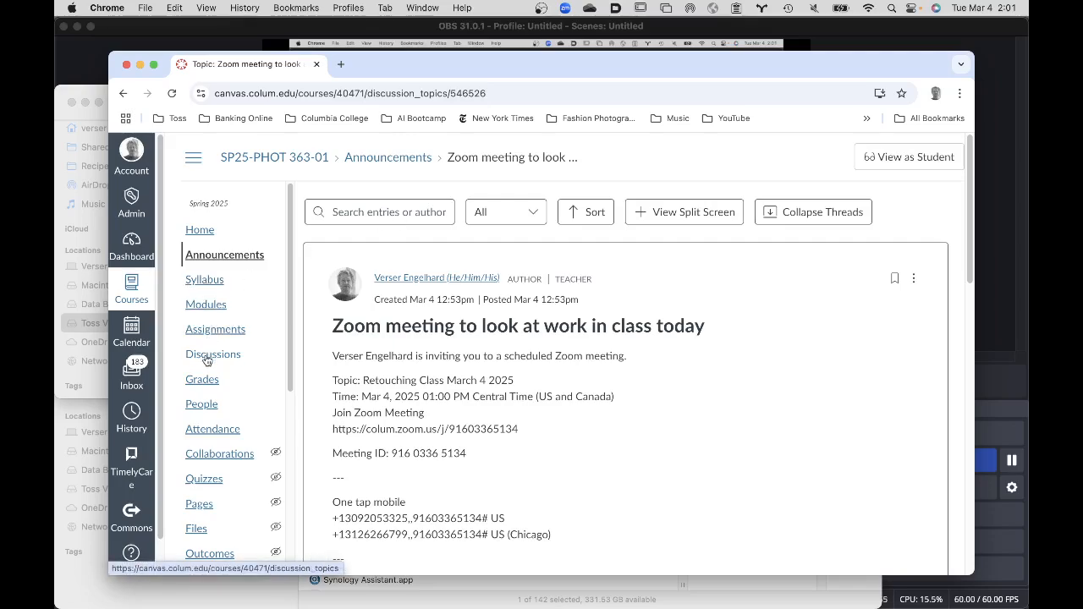
pyautogui.click(216, 259)
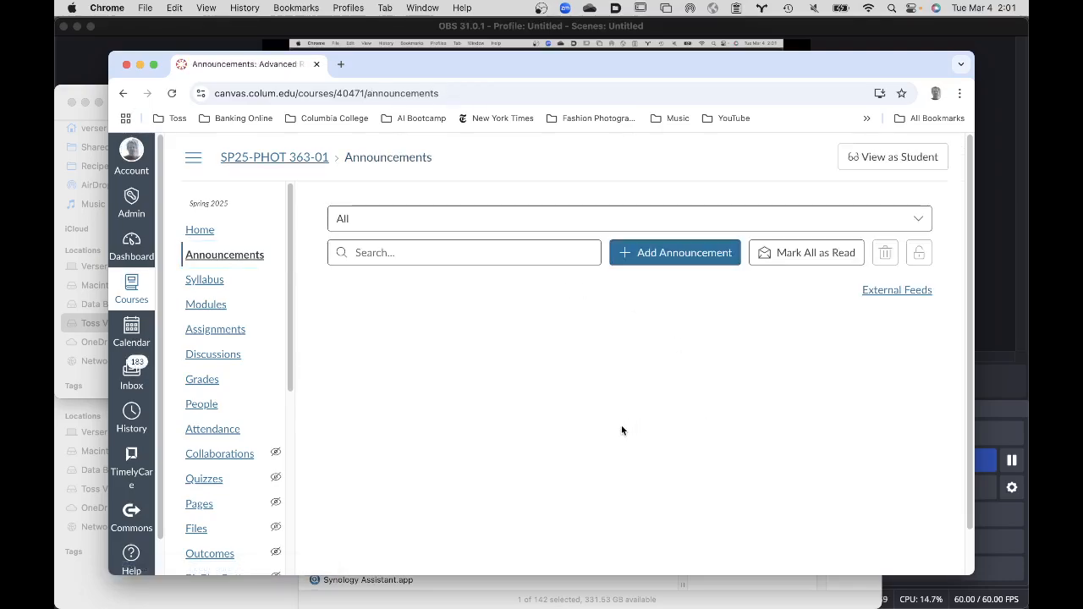
pyautogui.scroll(-2, 622, 431)
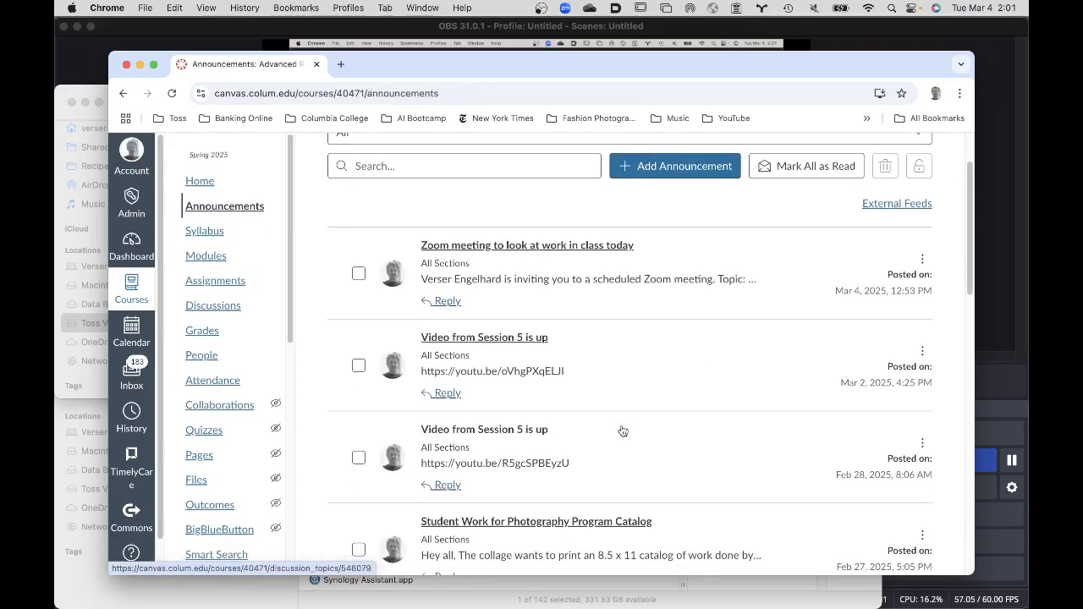
pyautogui.scroll(-2, 623, 431)
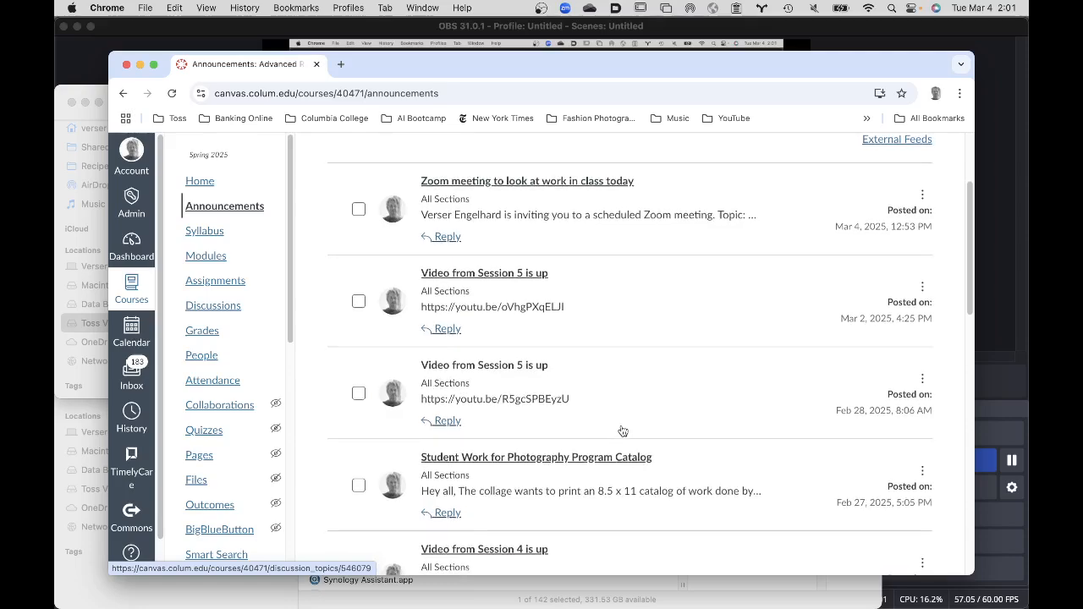
pyautogui.click(593, 459)
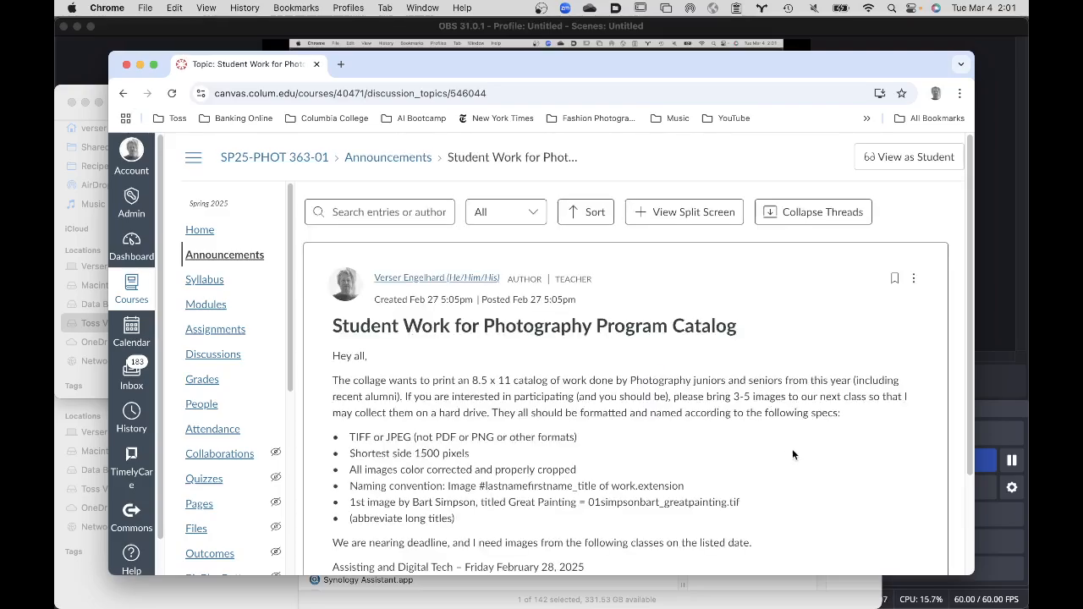
pyautogui.scroll(-2, 793, 455)
pyautogui.scroll(-1, 793, 454)
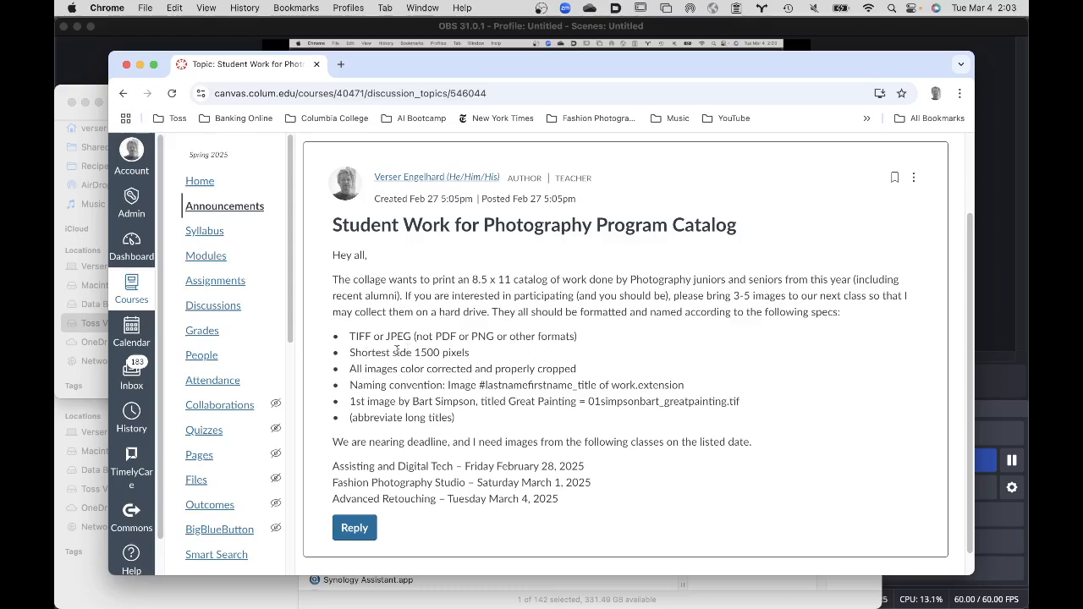
pyautogui.scroll(-1, 692, 148)
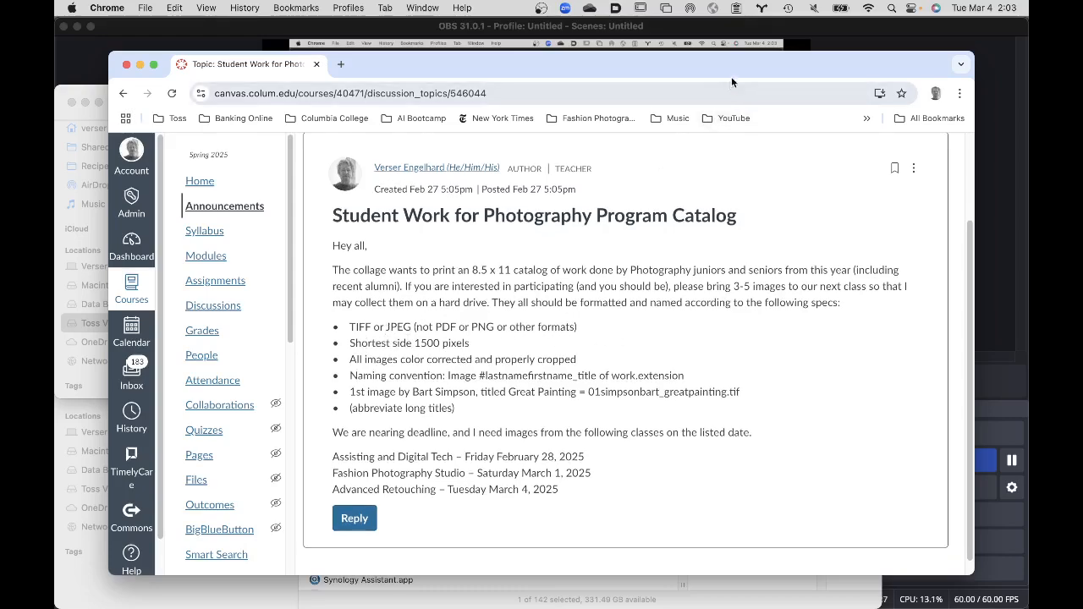
pyautogui.moveTo(753, 72); pyautogui.dragTo(708, 62)
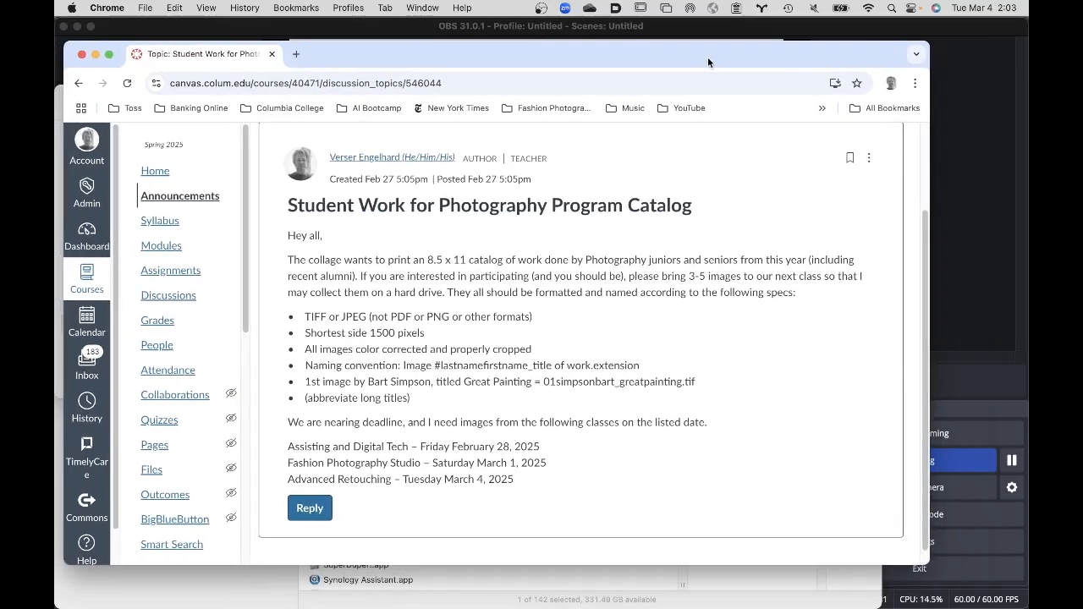
# - Switch to Photoshop 2024 and open the recent file Dust Removal.psd
pyautogui.moveTo(357, 607)
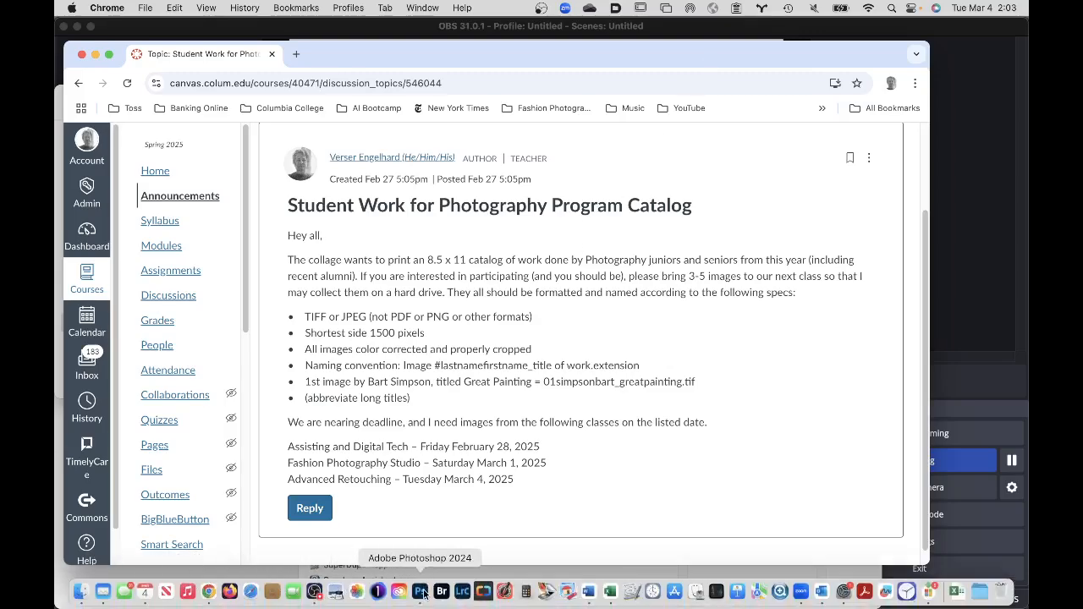
pyautogui.click(421, 592)
pyautogui.click(183, 7)
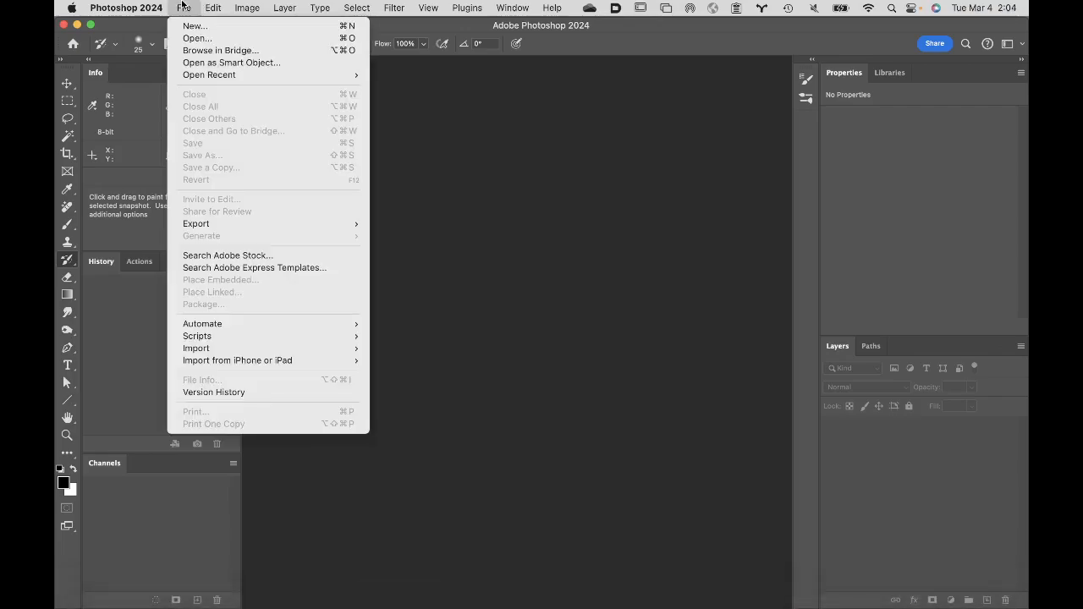
pyautogui.moveTo(188, 74)
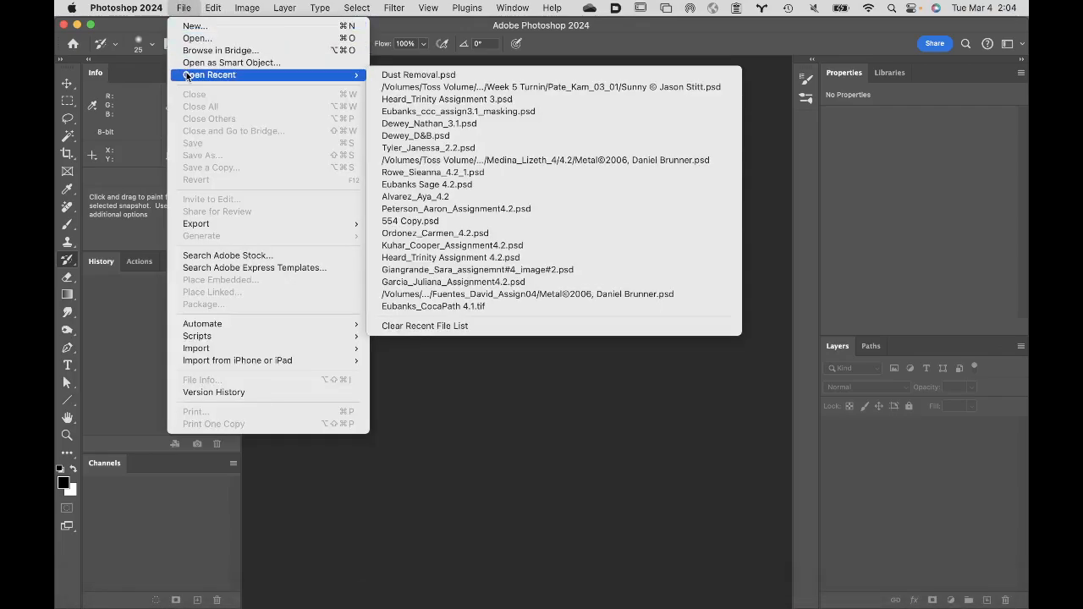
pyautogui.click(462, 79)
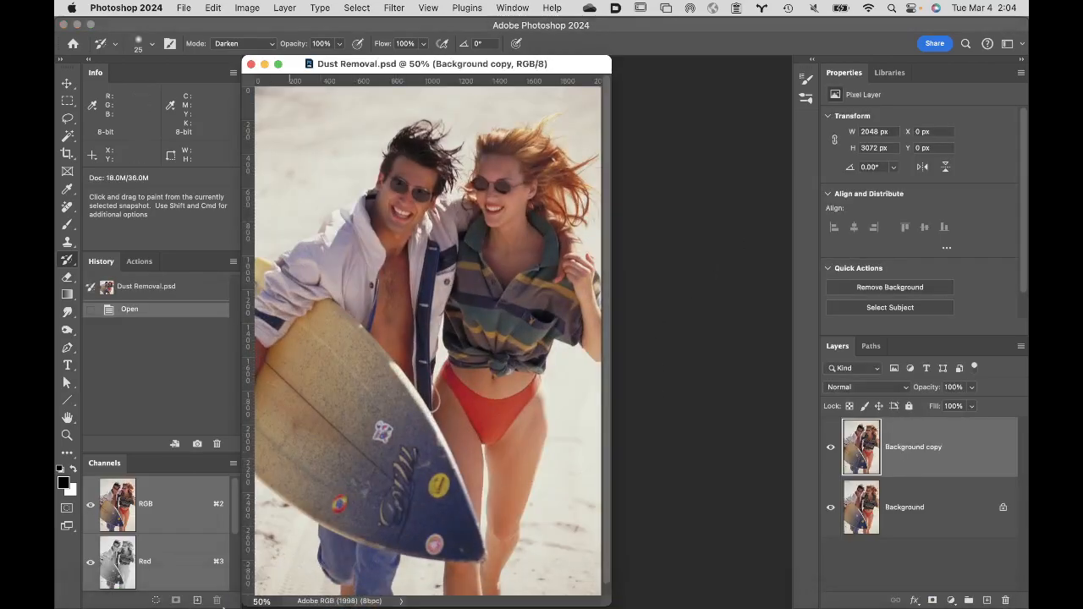
# - Return to Chrome and review the announcement's format, size and file-naming specs for catalog images
pyautogui.moveTo(208, 597)
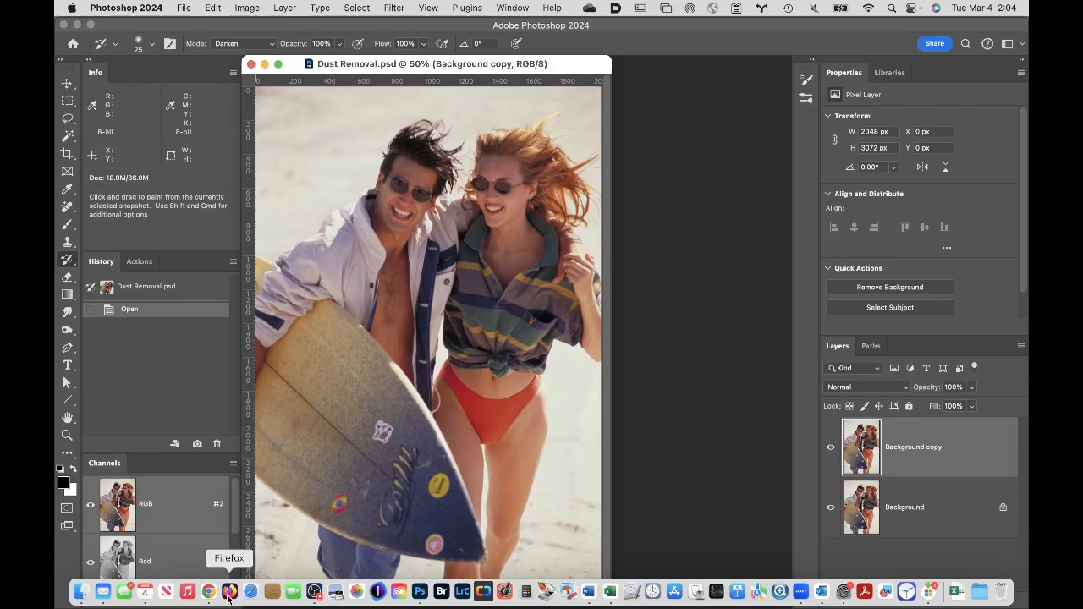
pyautogui.click(208, 595)
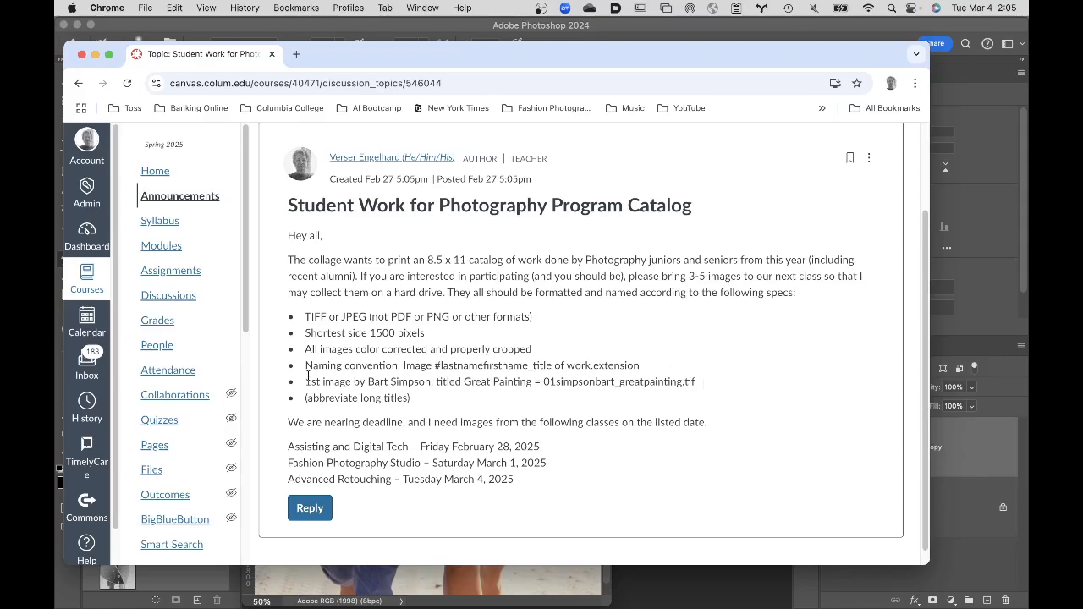
pyautogui.scroll(-1, 694, 453)
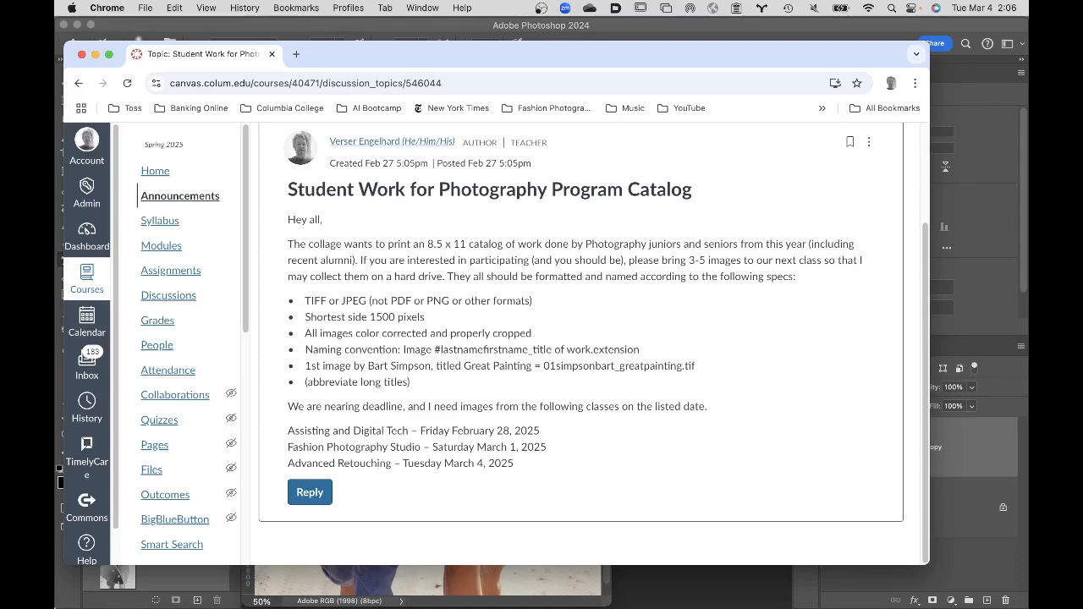
# - Switch to Finder and view the contents of the OneDrive - Columbia College Chicago location
pyautogui.click(75, 596)
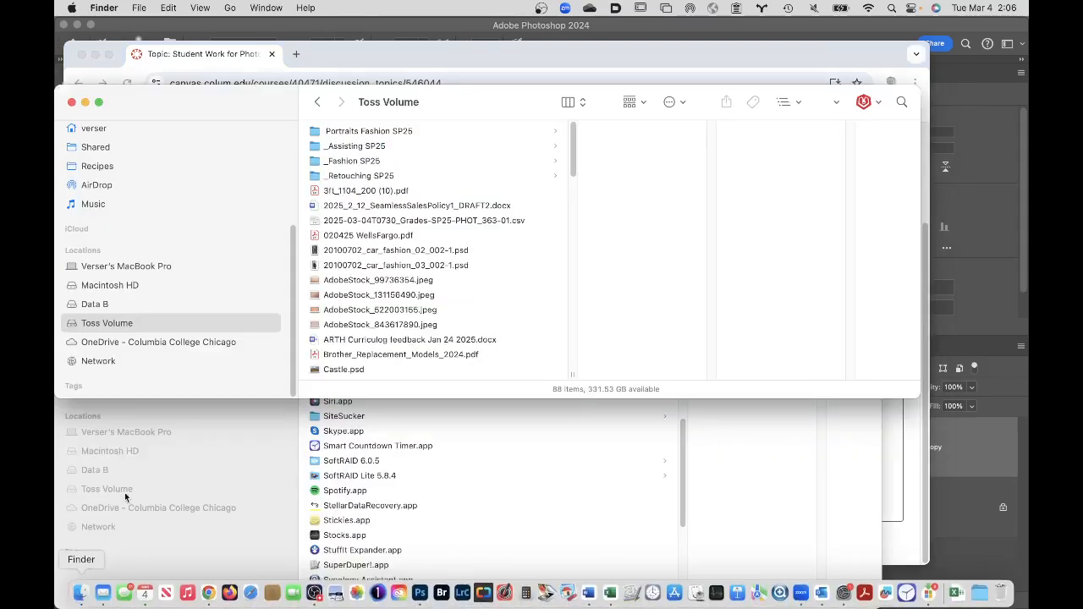
pyautogui.click(191, 345)
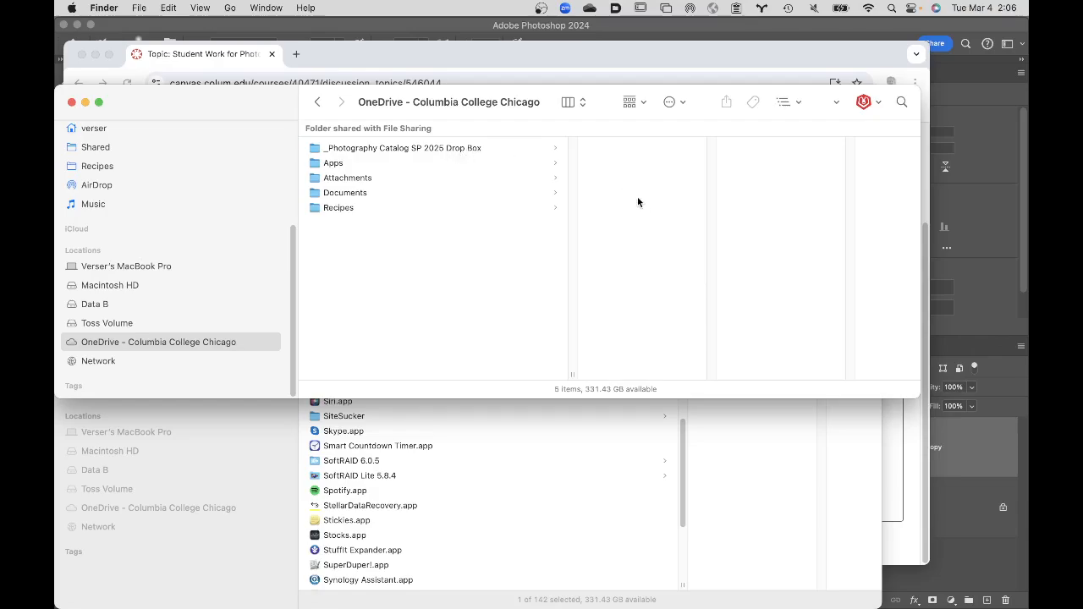
# - Switch back to Photoshop and flatten Dust Removal.psd into a single background layer
pyautogui.click(970, 163)
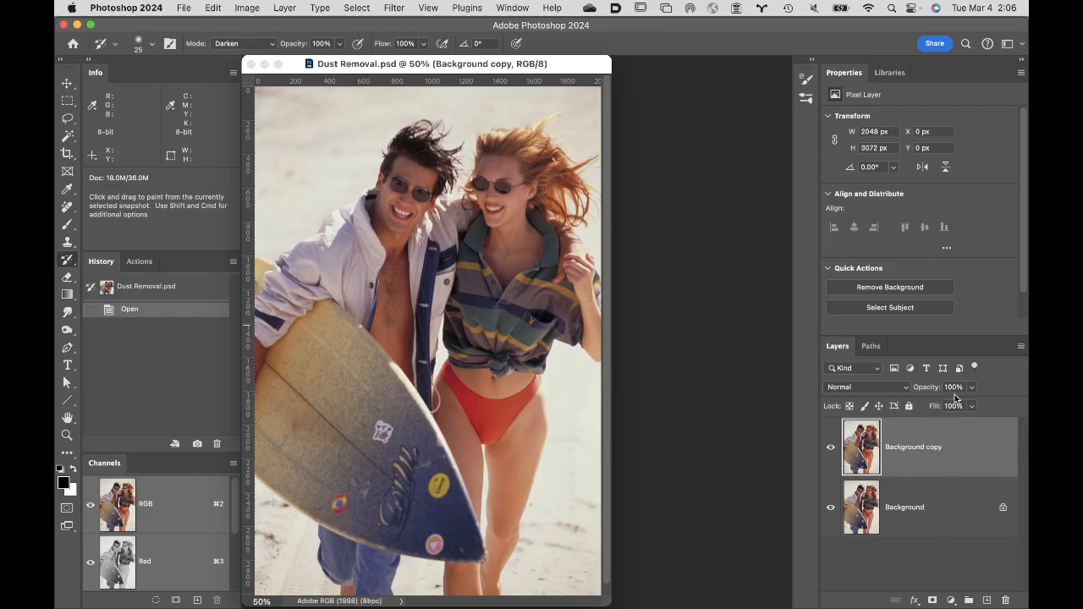
pyautogui.click(1021, 346)
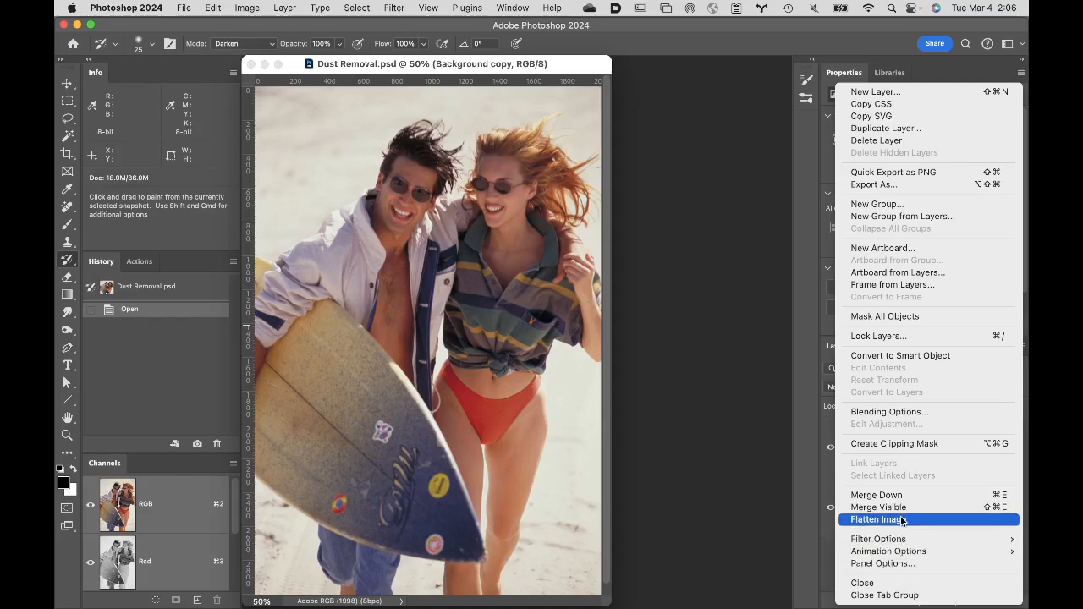
pyautogui.click(750, 485)
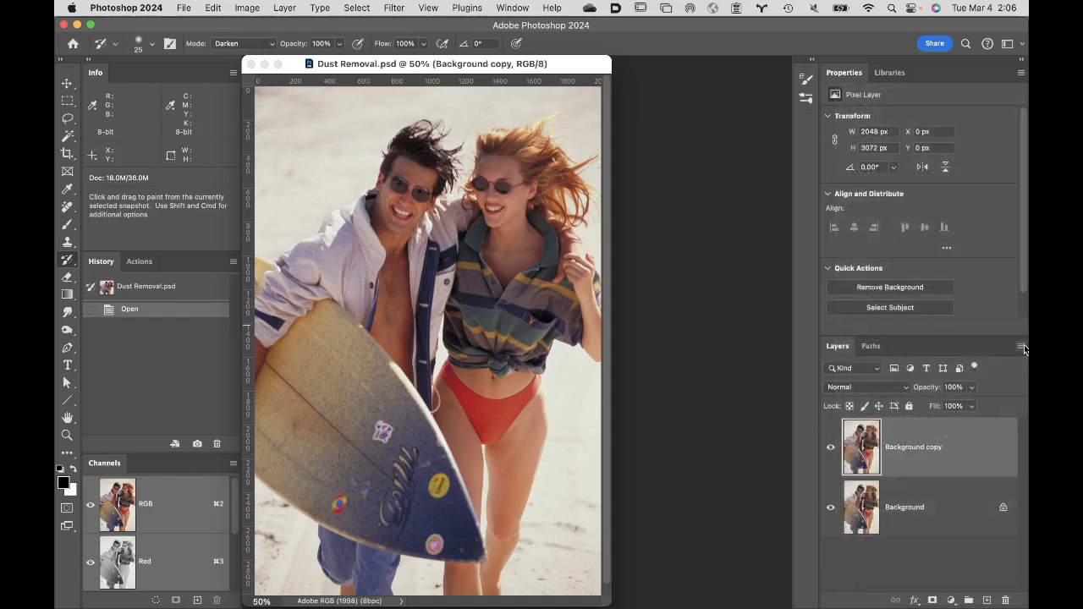
pyautogui.click(1022, 348)
pyautogui.click(962, 528)
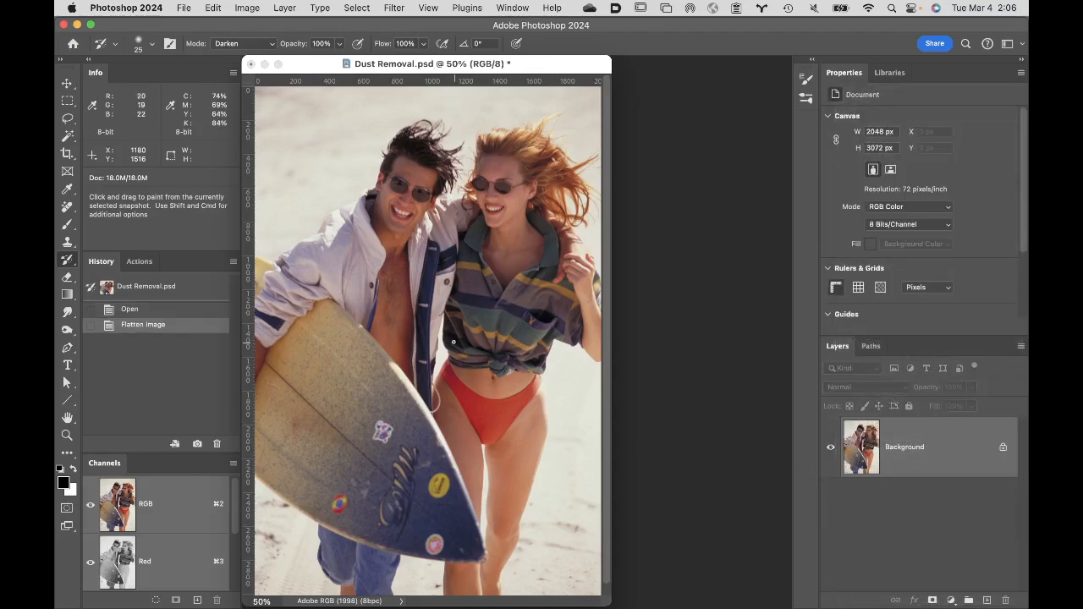
# - Resize the image to a width of 1500 pixels, keeping its proportions and Automatic resampling
pyautogui.click(245, 8)
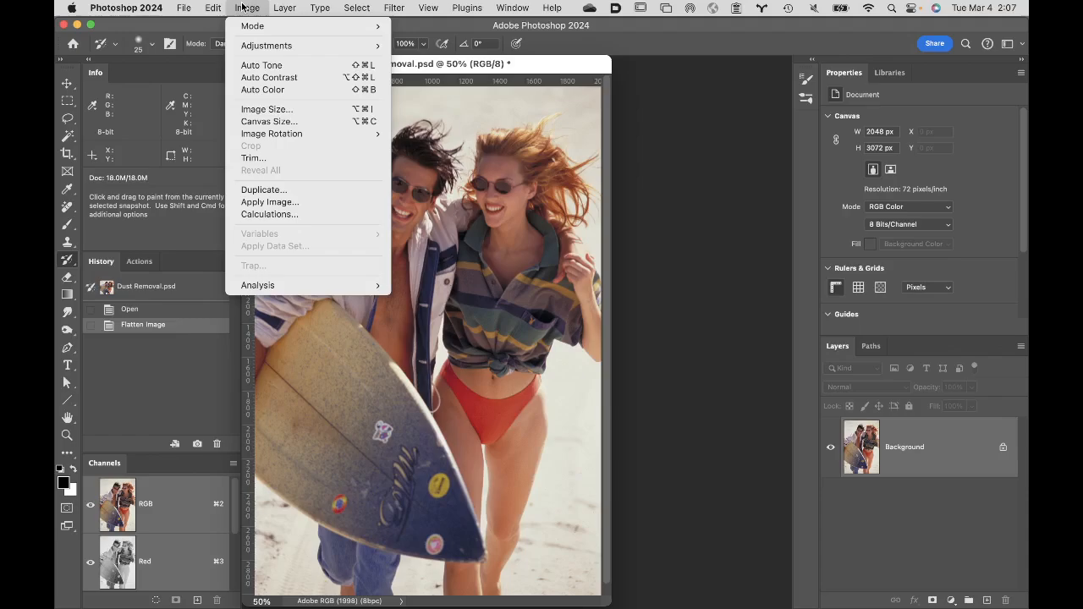
pyautogui.click(266, 109)
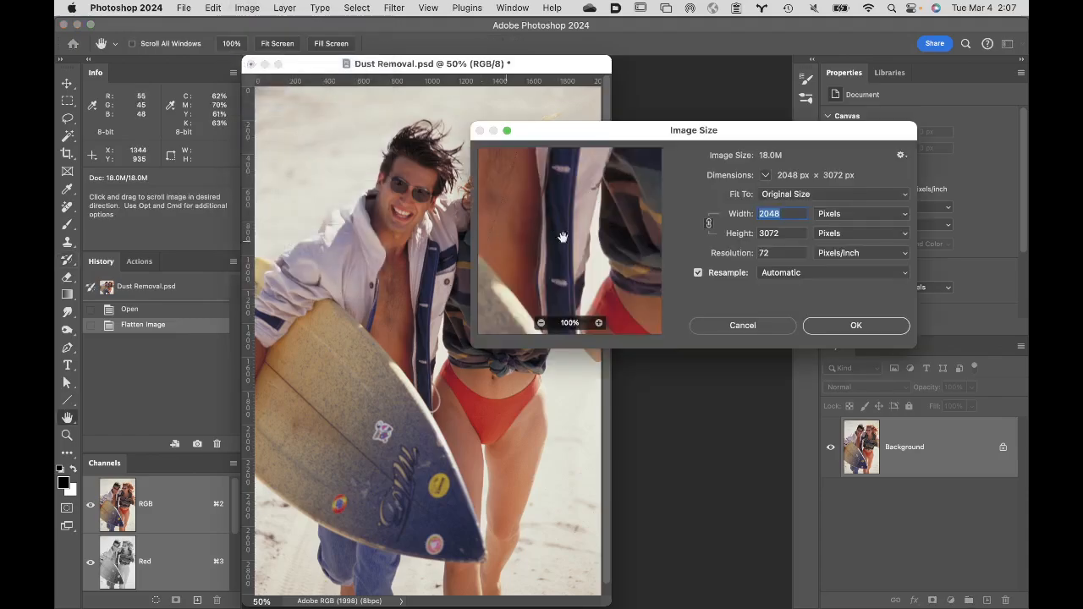
pyautogui.click(853, 218)
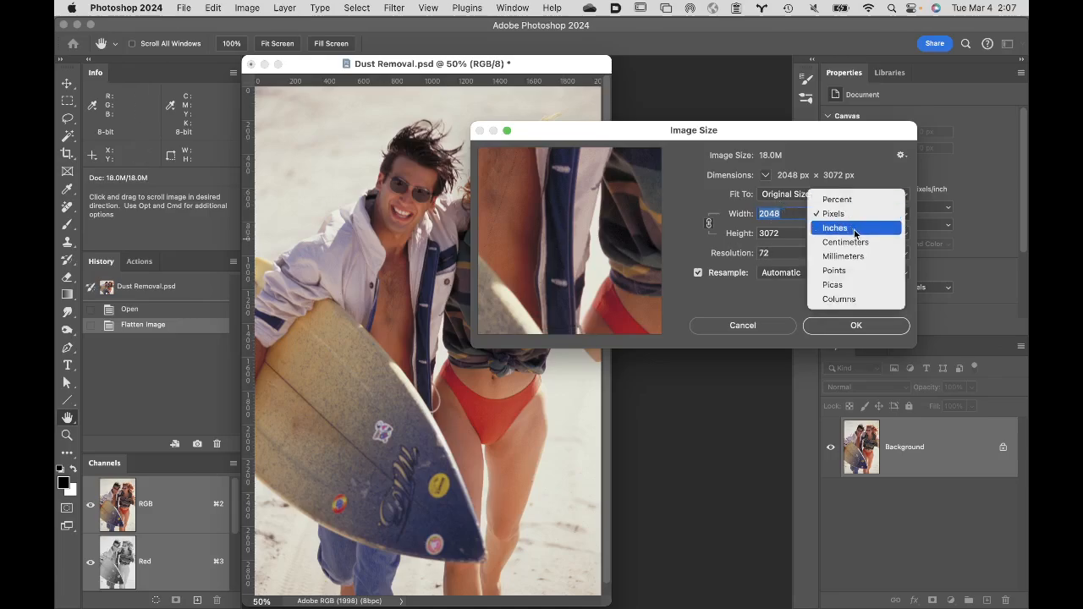
pyautogui.click(854, 229)
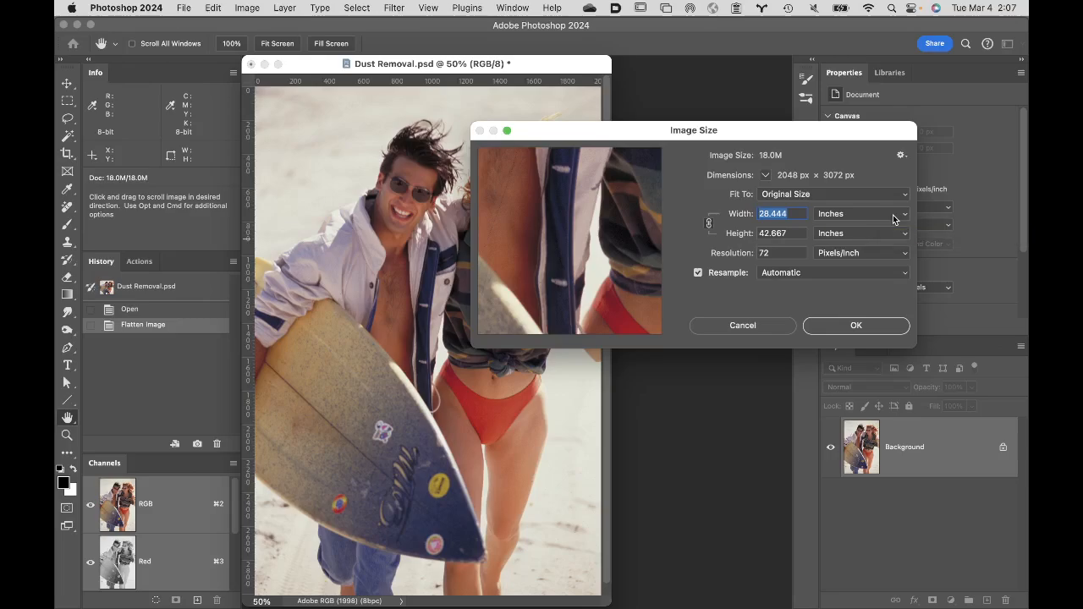
pyautogui.click(894, 219)
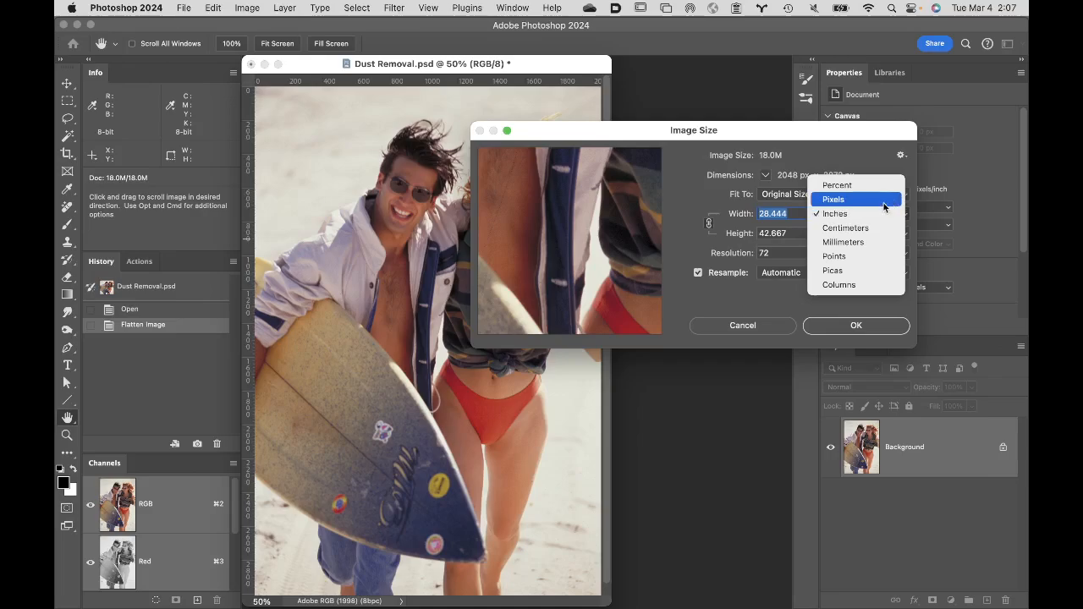
pyautogui.click(881, 201)
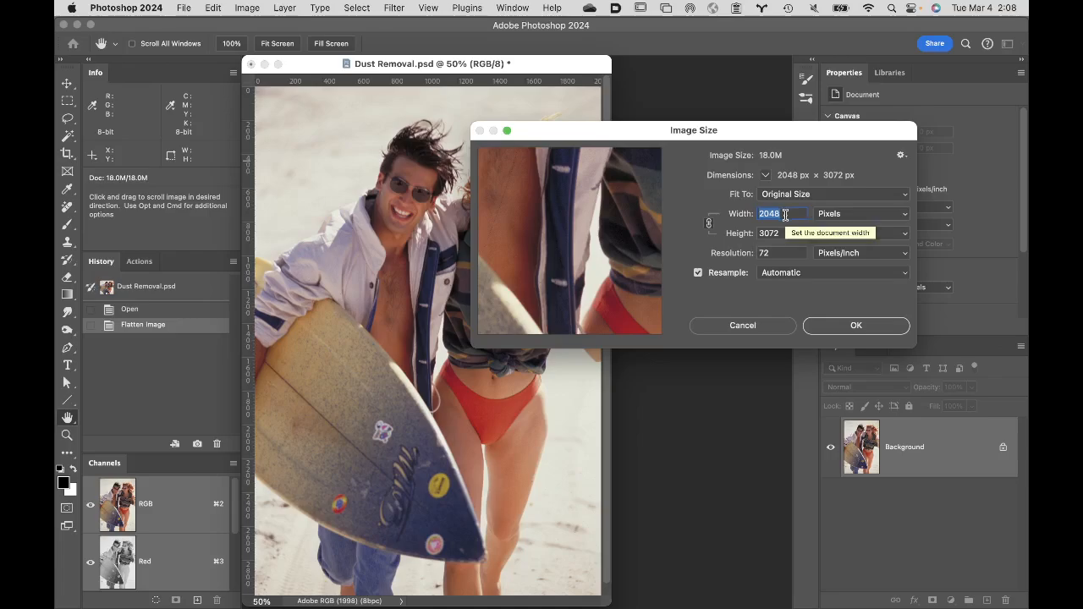
pyautogui.write('1500')
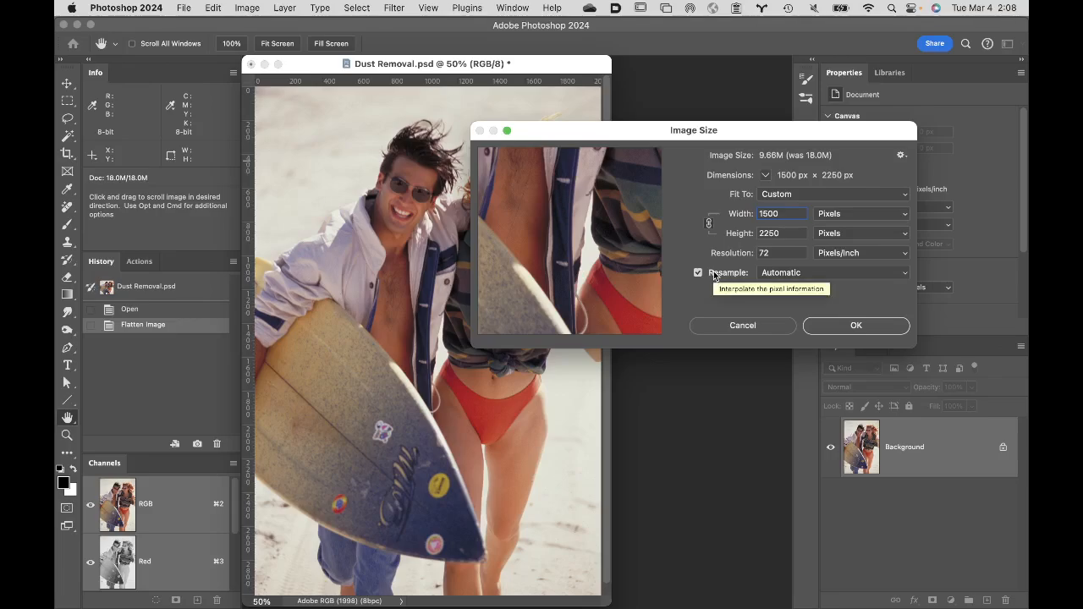
pyautogui.click(816, 273)
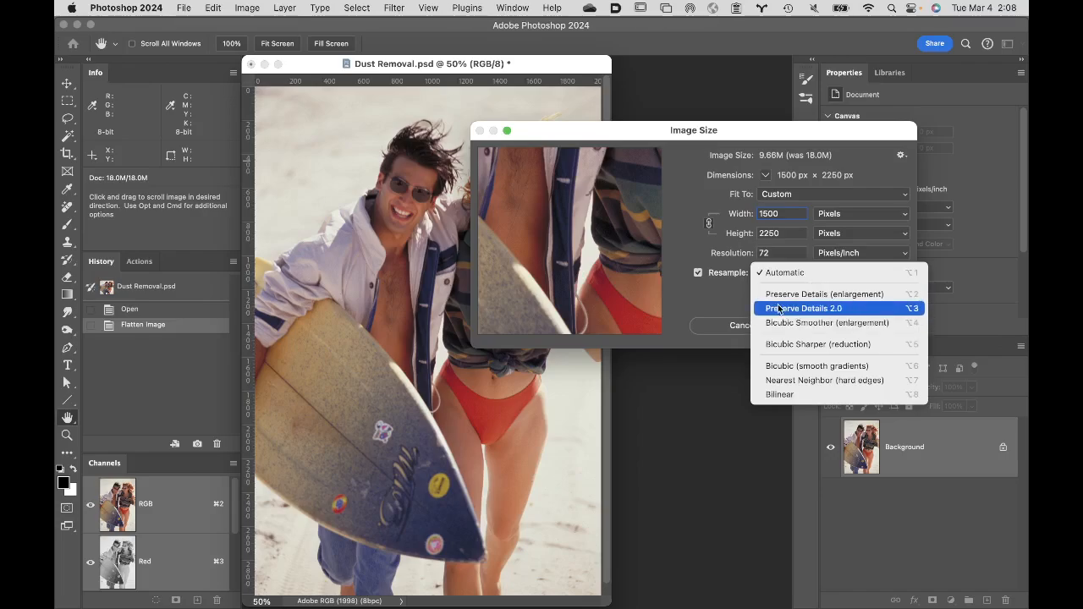
pyautogui.click(838, 273)
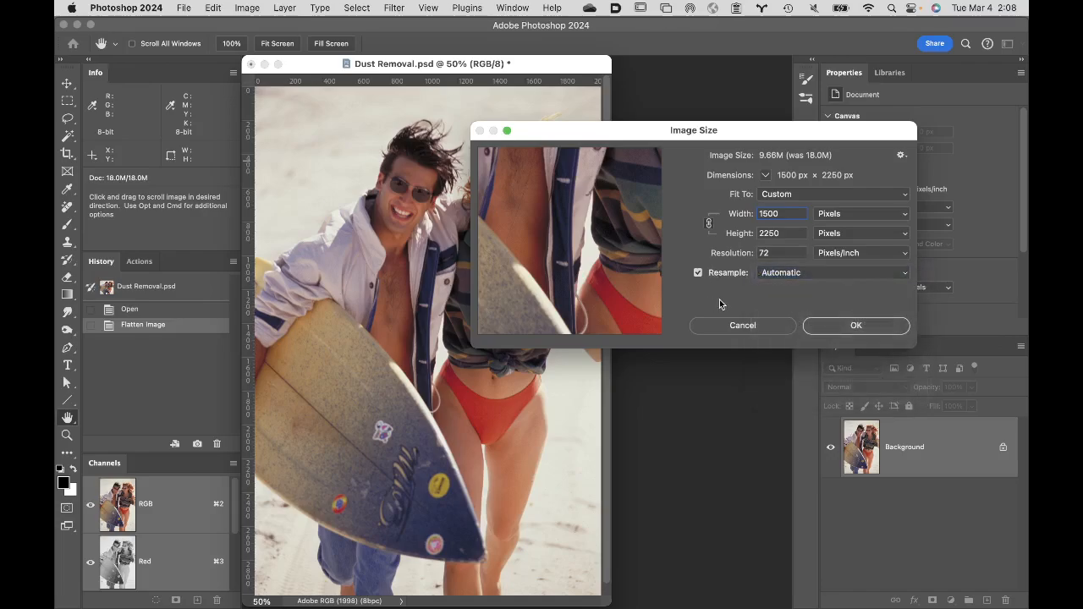
pyautogui.click(867, 327)
pyautogui.press('y')
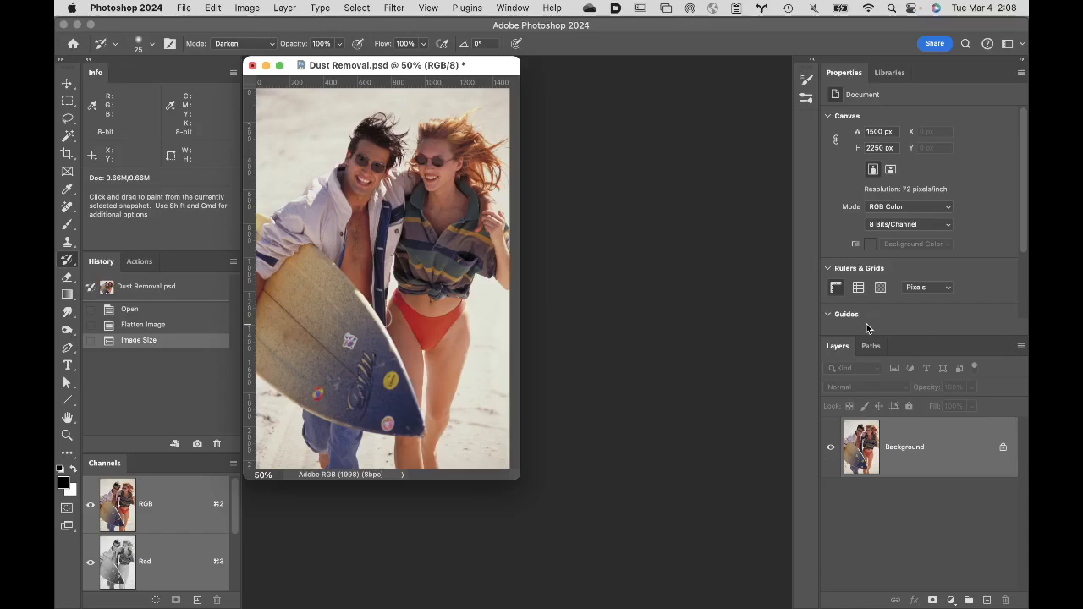
# - Check the image's current pixel dimensions in Image Size without applying any change
pyautogui.click(319, 7)
pyautogui.moveTo(247, 7)
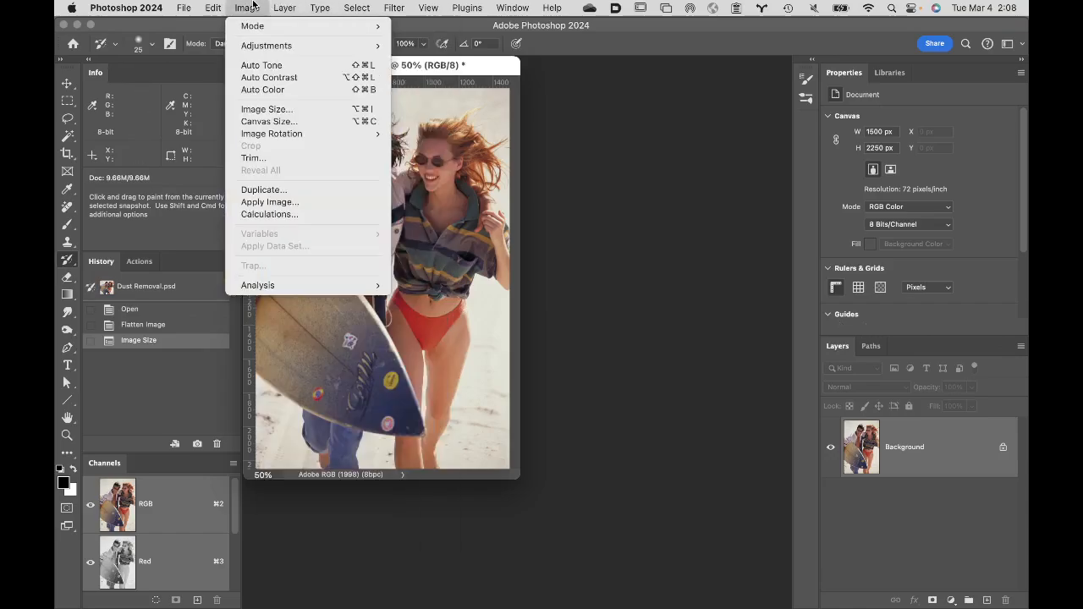
pyautogui.click(264, 109)
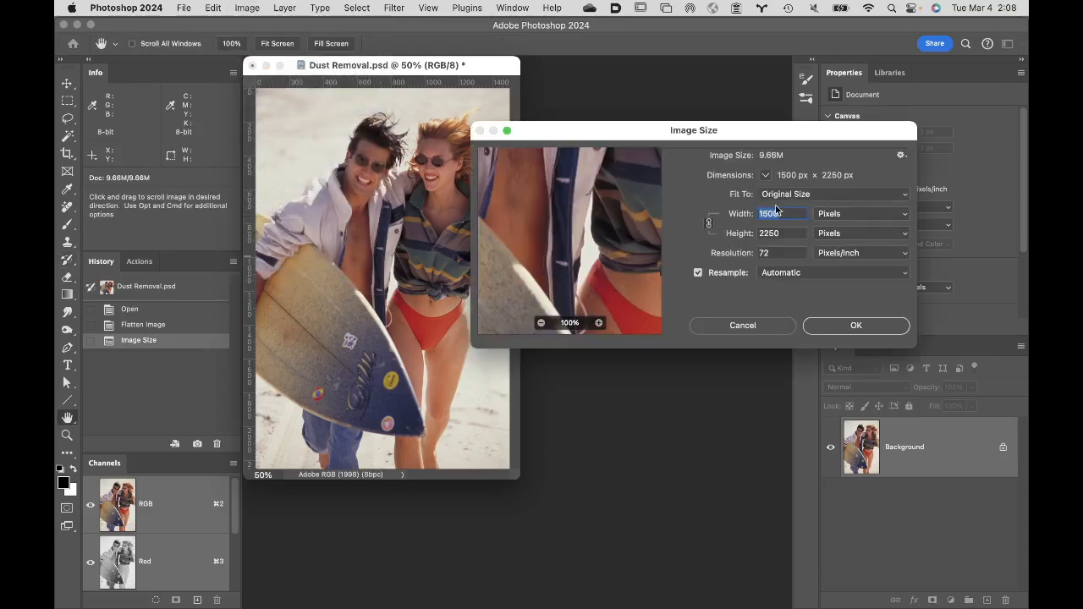
pyautogui.click(768, 325)
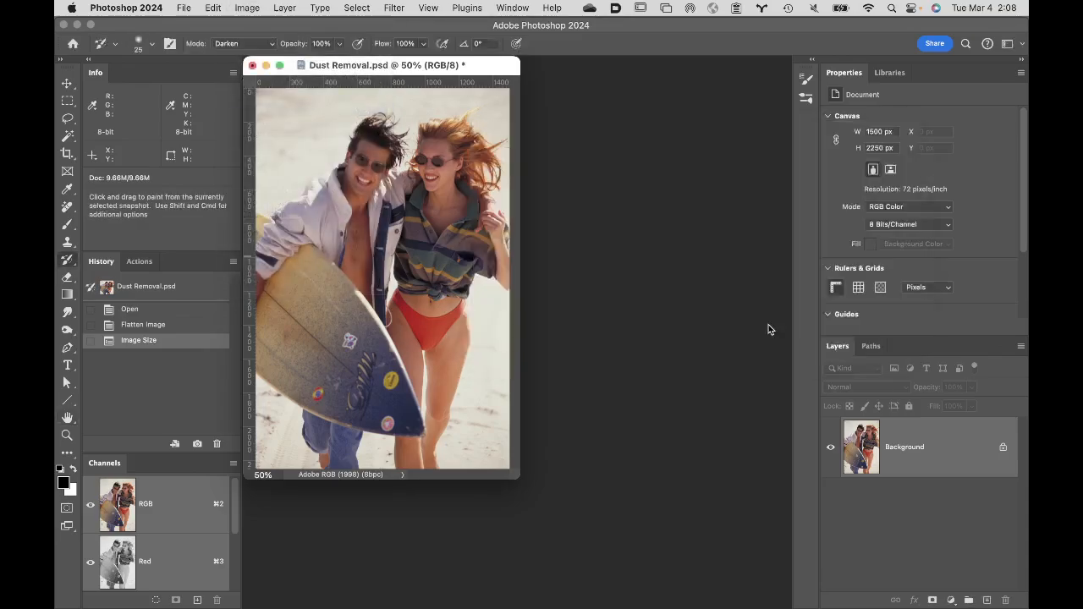
pyautogui.press('y')
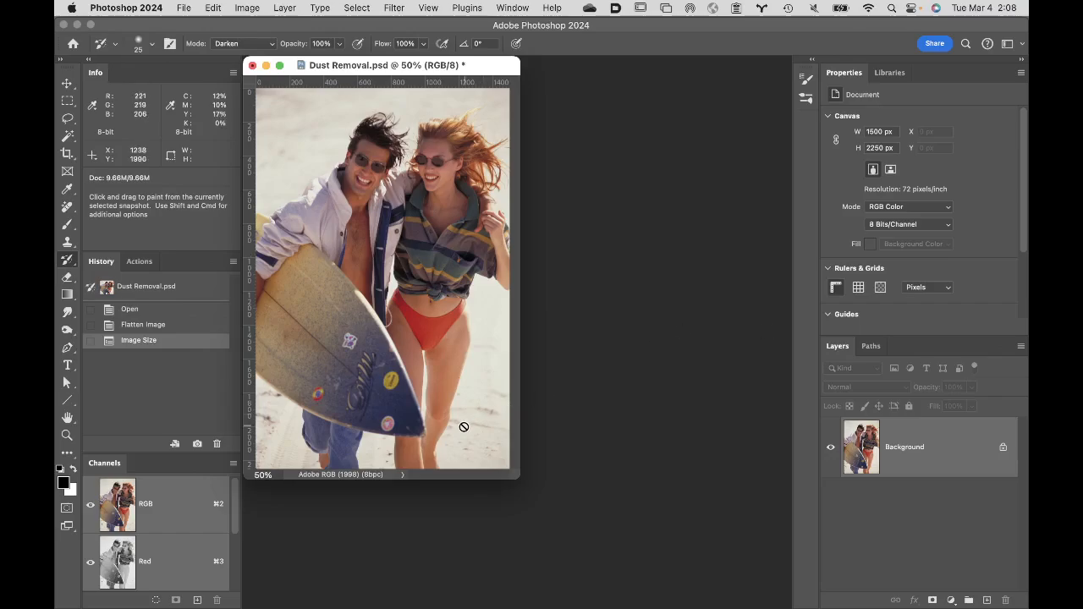
# - Fit the image in view, recheck the catalog submission specs in Chrome, and return to Photoshop
pyautogui.doubleClick(67, 419)
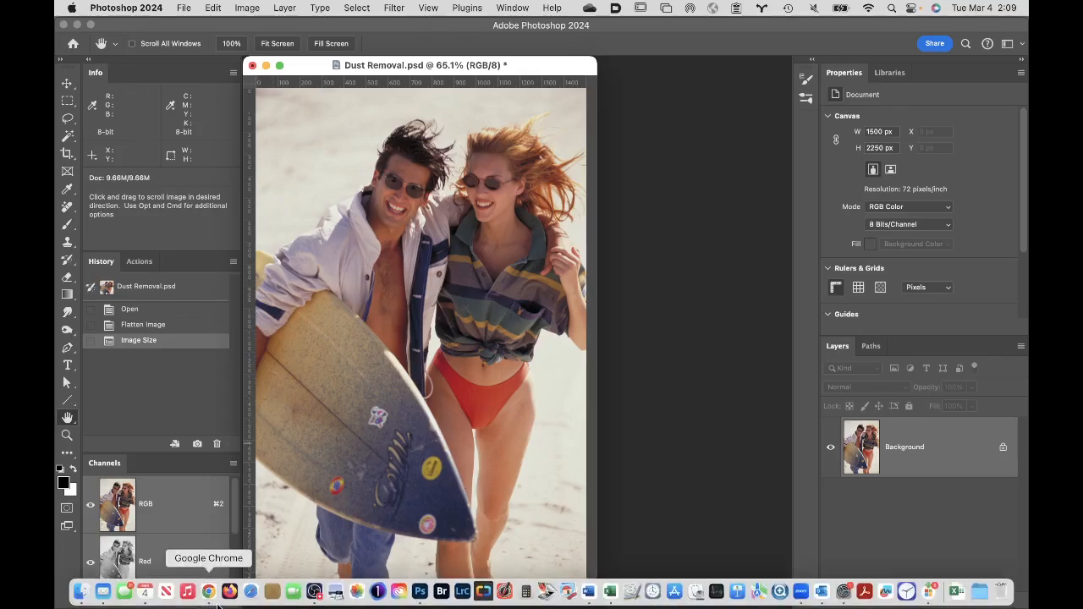
pyautogui.click(209, 592)
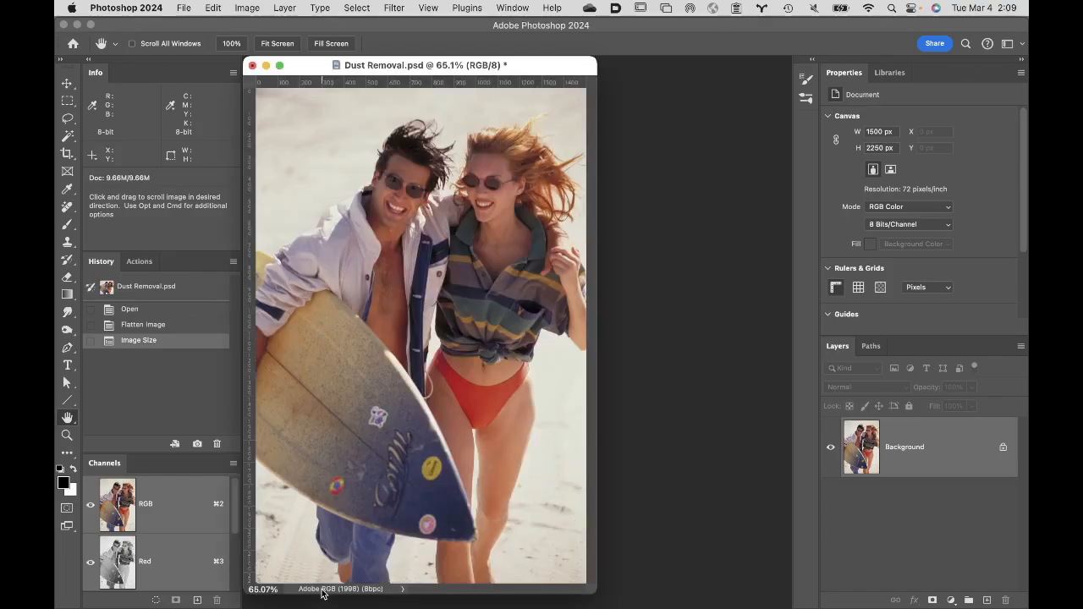
pyautogui.click(325, 593)
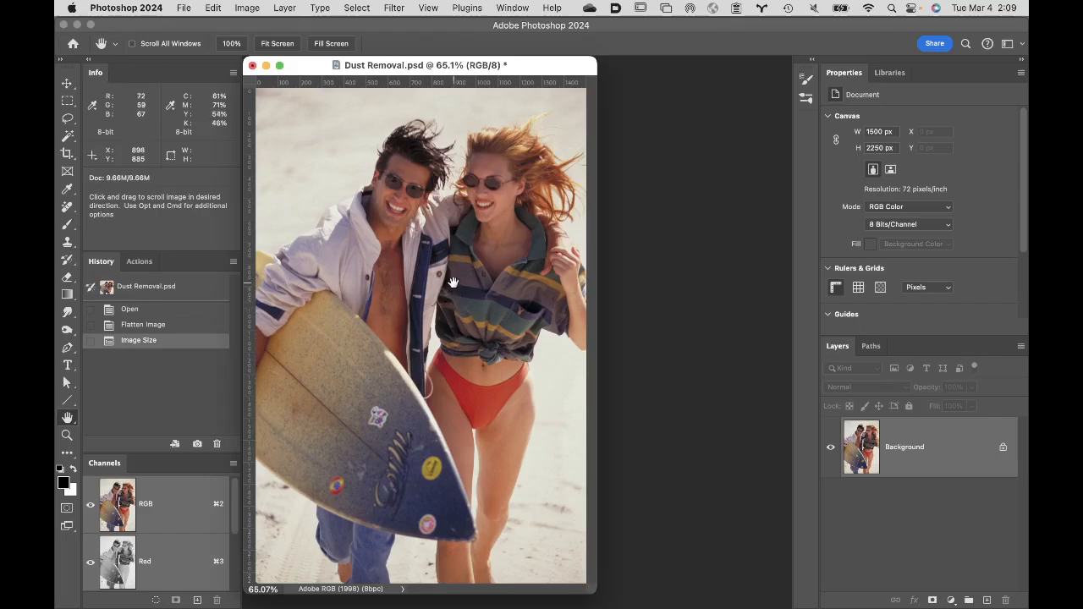
# - Check the document profile and convert the image to the sRGB IEC61966-2.1 color profile
pyautogui.click(401, 591)
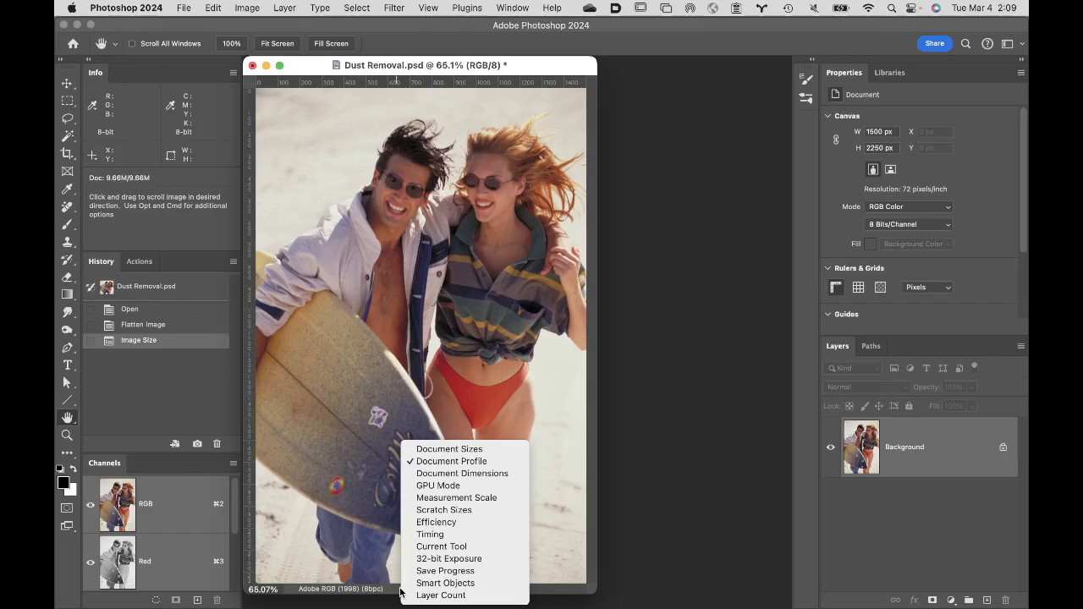
pyautogui.click(423, 463)
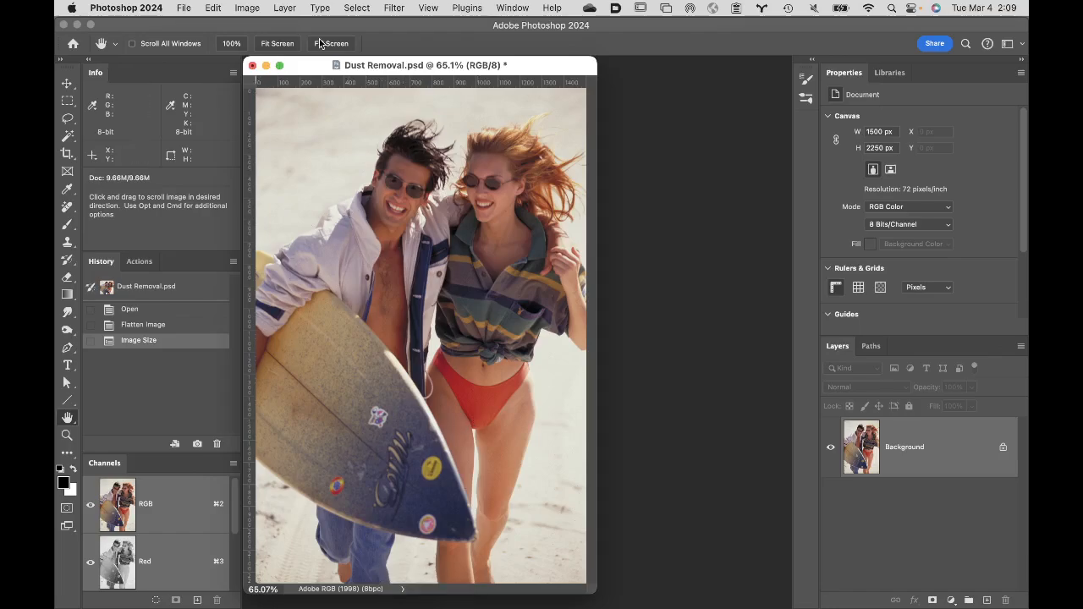
pyautogui.click(213, 8)
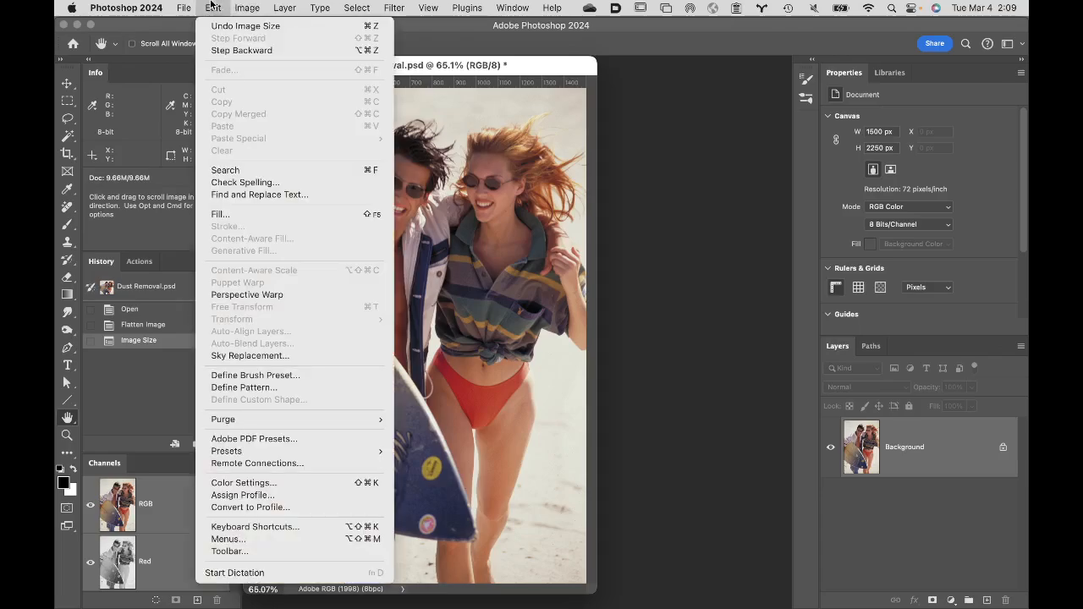
pyautogui.click(231, 509)
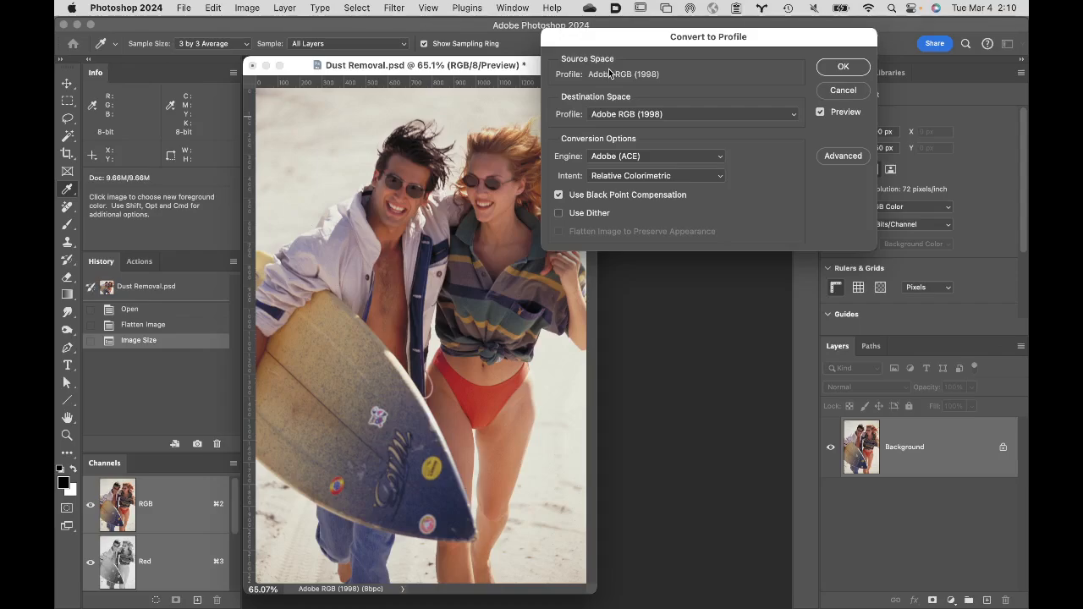
pyautogui.click(690, 115)
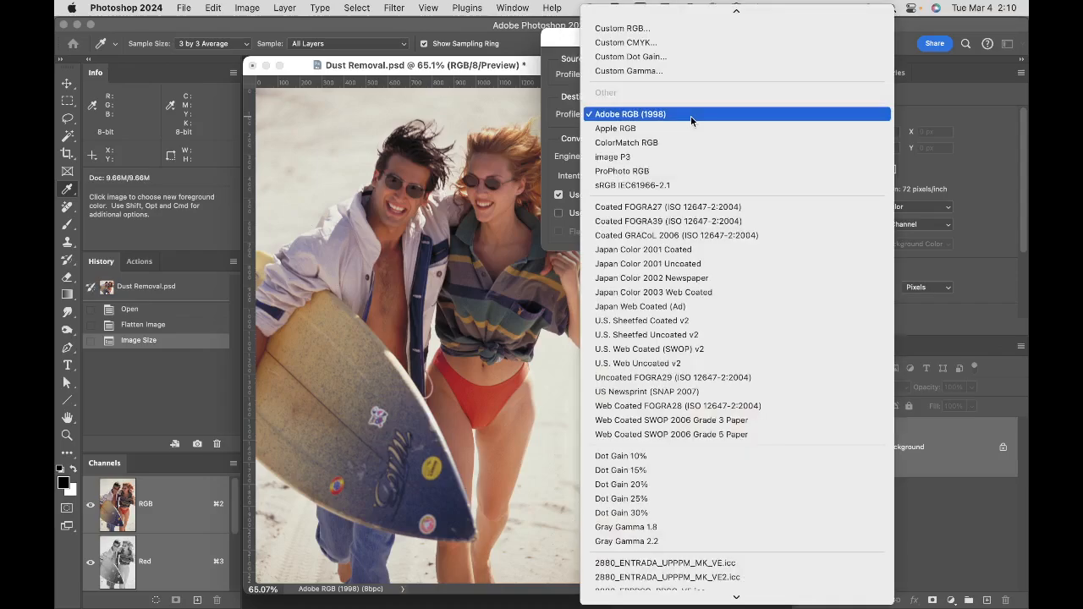
pyautogui.click(671, 186)
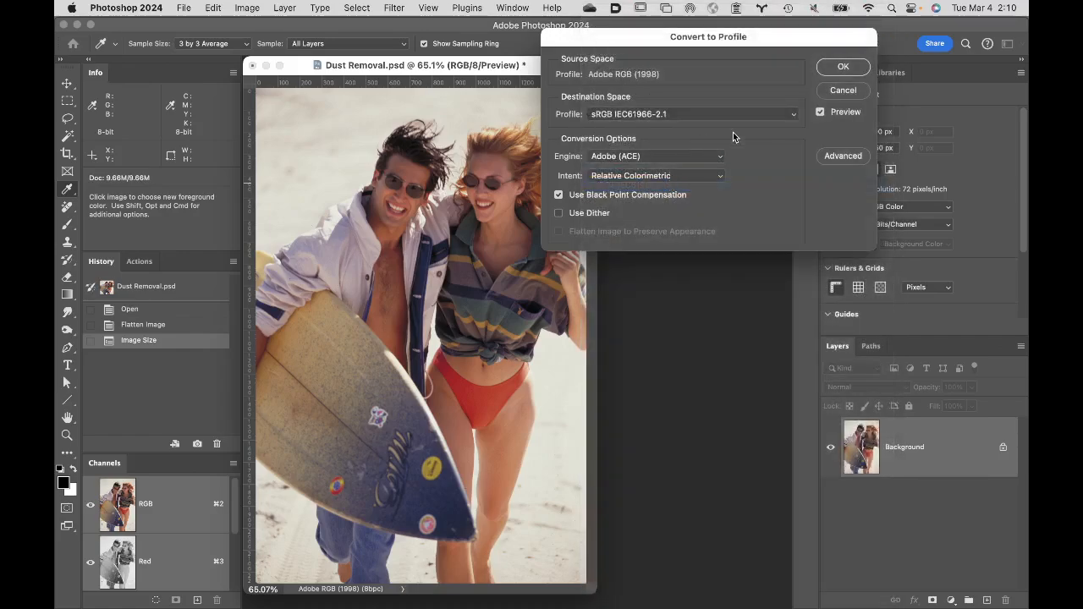
pyautogui.click(843, 68)
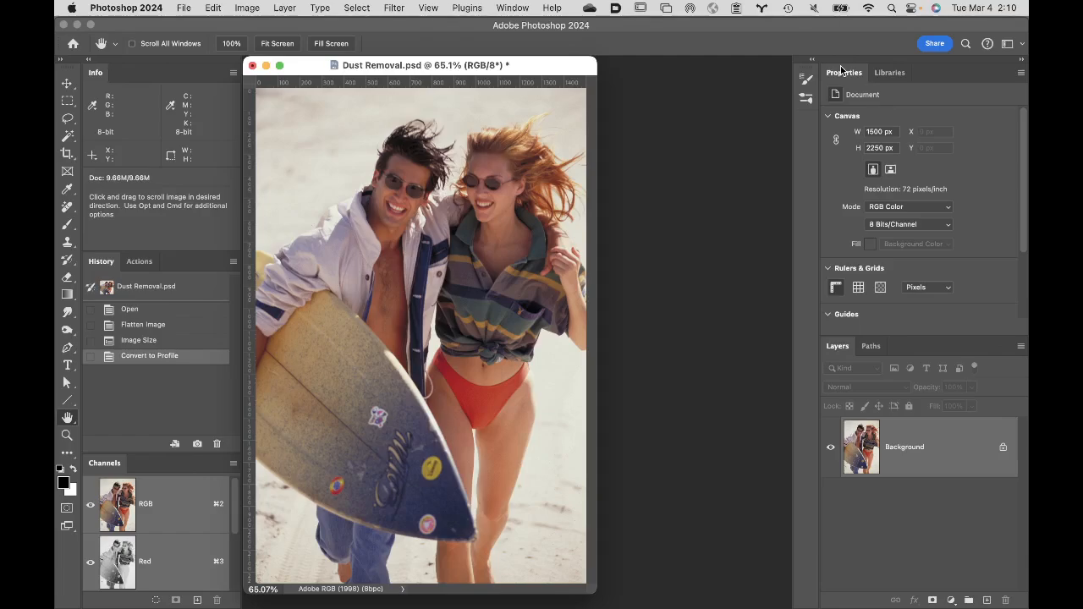
pyautogui.press('h')
# - Start saving the image as a TIFF in Toss Volume with its color profile embedded
pyautogui.click(184, 7)
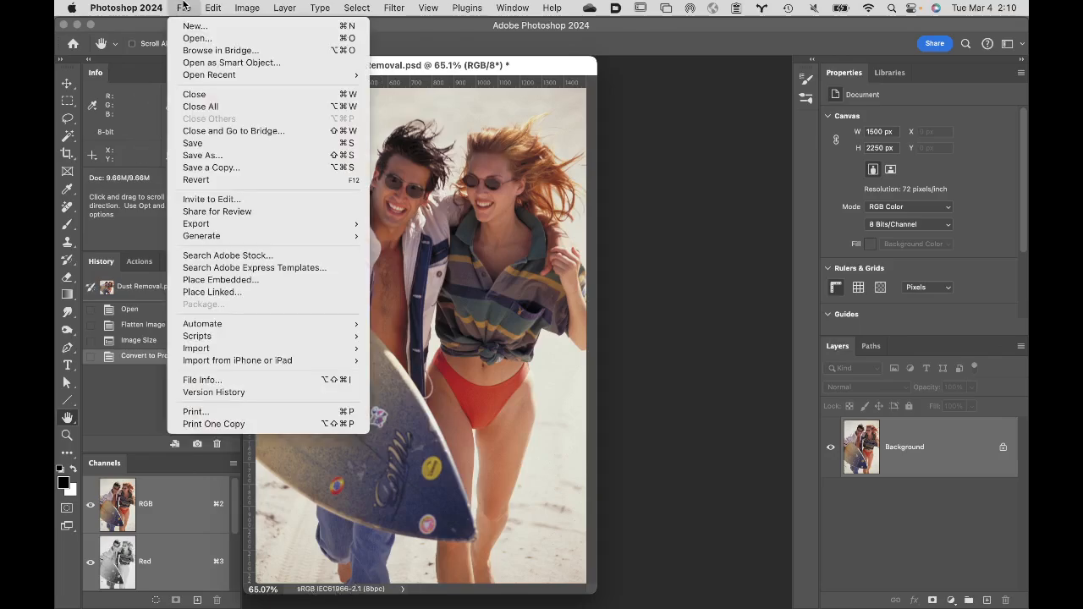
pyautogui.click(212, 158)
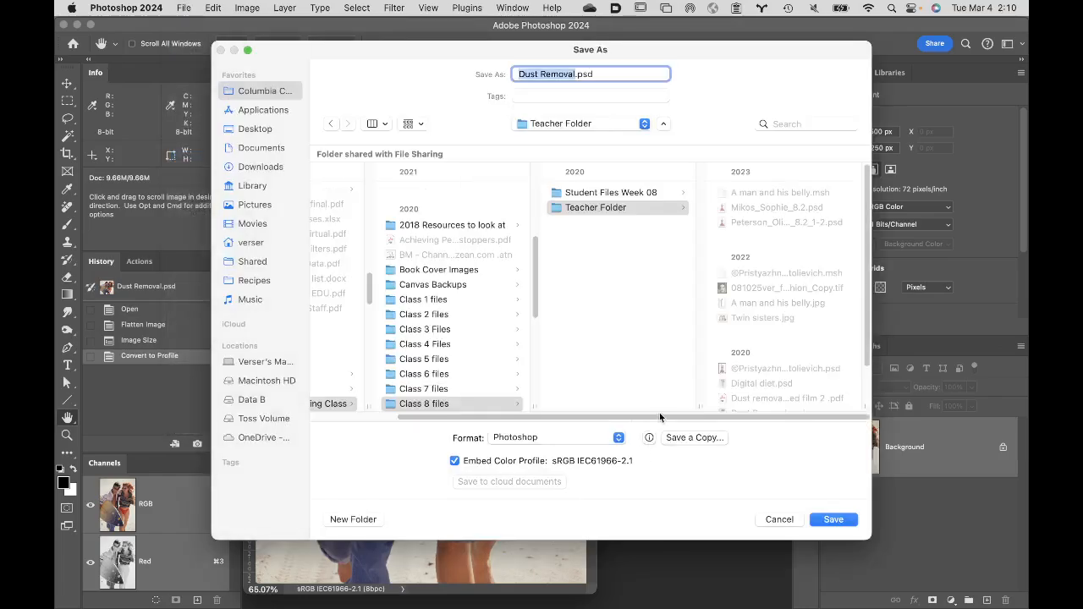
pyautogui.click(559, 437)
pyautogui.scroll(-5, 550, 548)
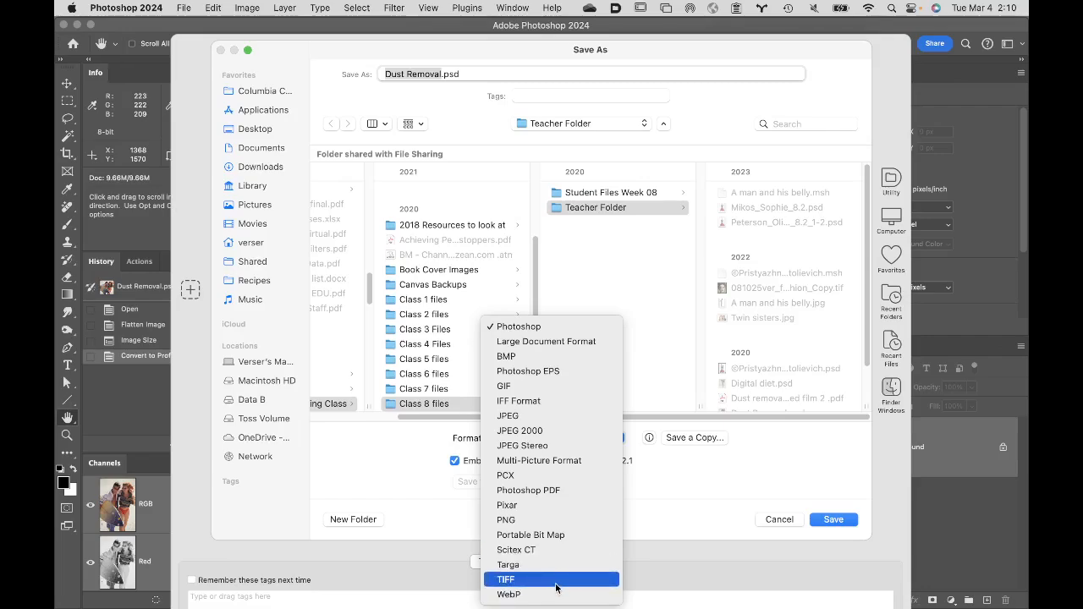
pyautogui.click(555, 580)
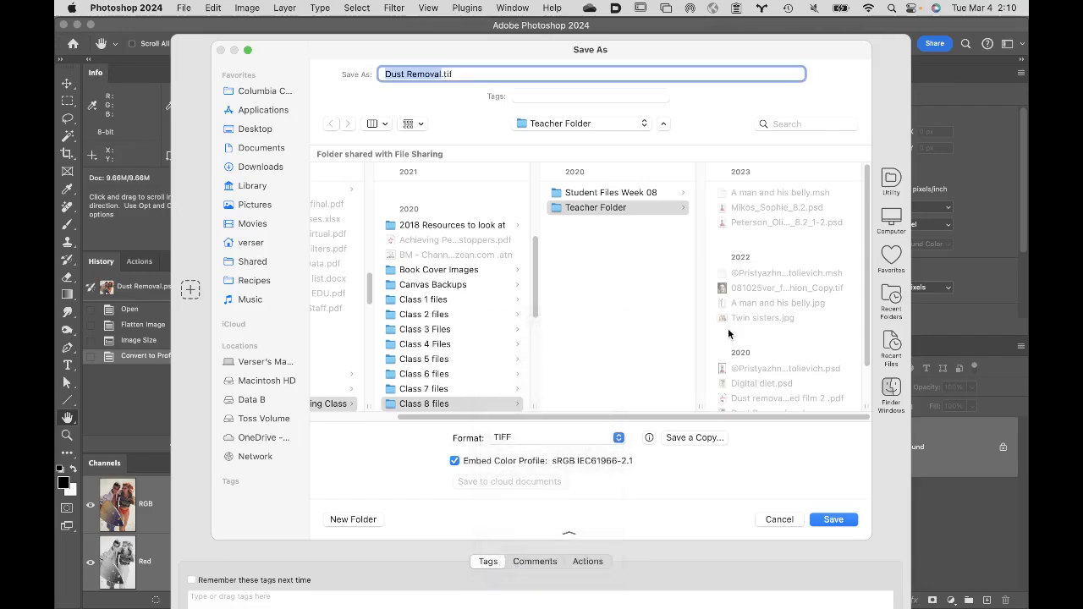
pyautogui.click(266, 423)
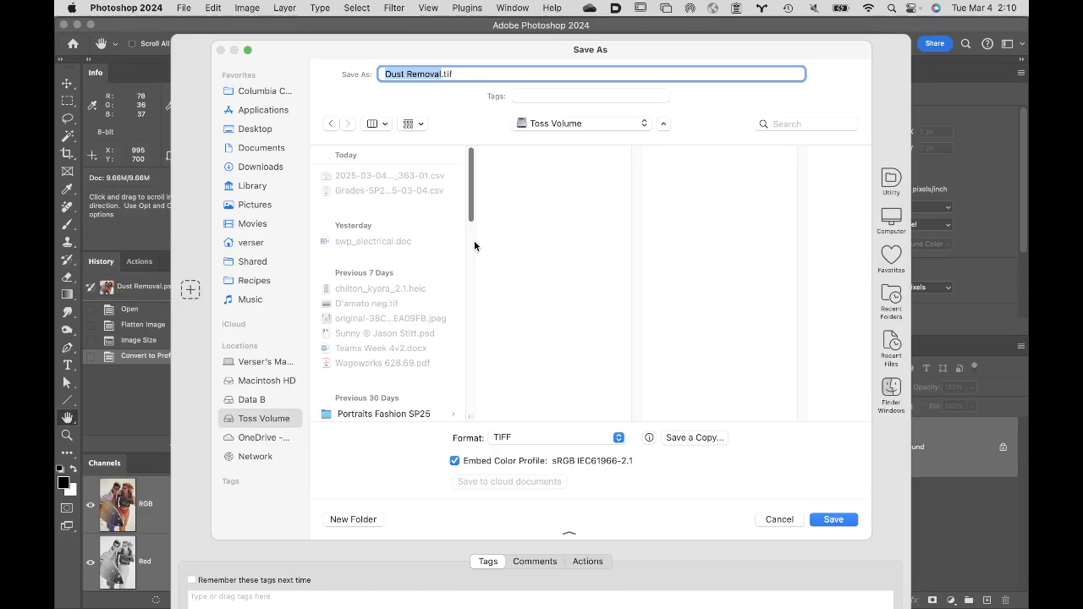
# - Enter a file name made of 01, the creator's last and first names, and the title "untitled", and cancel the save
pyautogui.write('01')
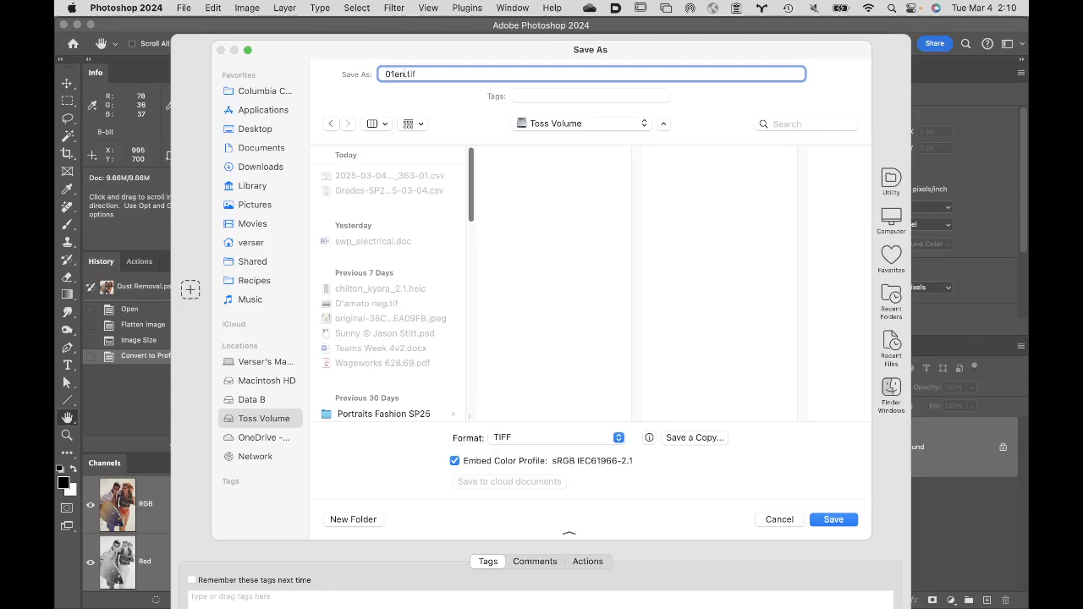
pyautogui.write('_')
pyautogui.write('untitle')
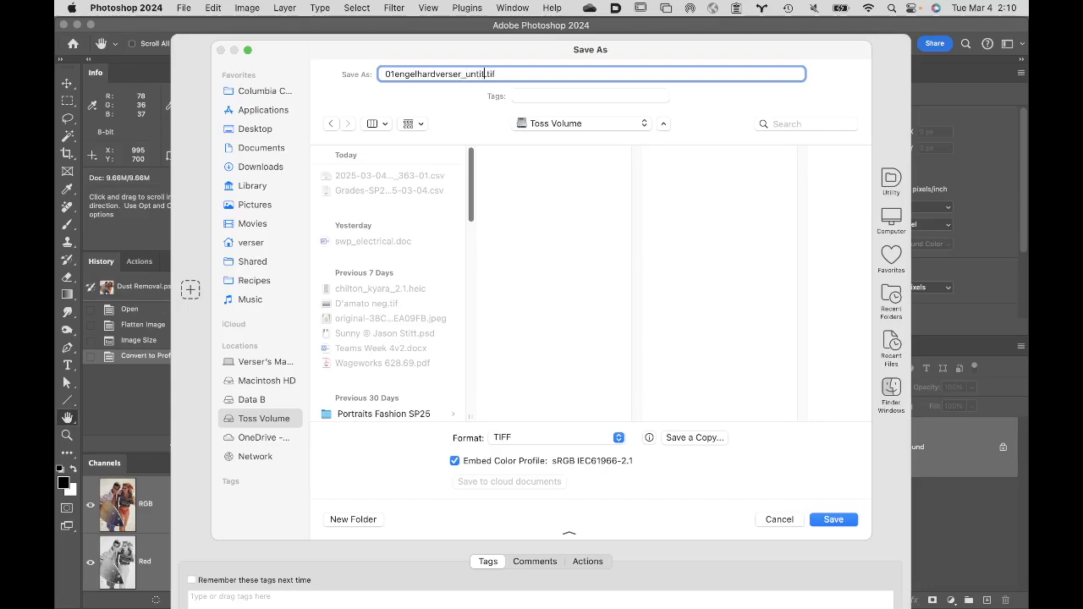
pyautogui.write('d')
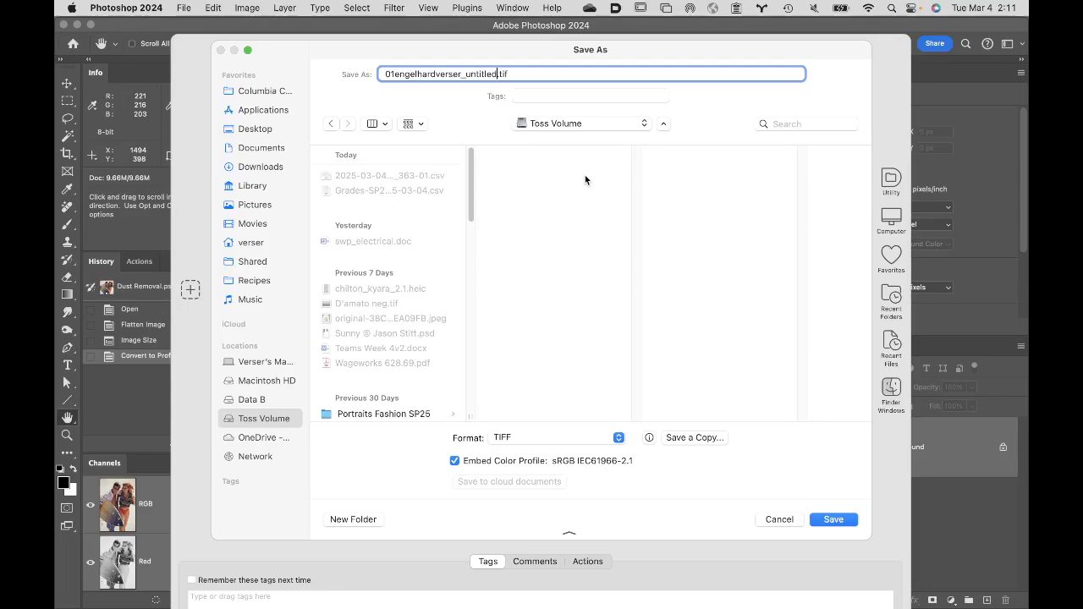
pyautogui.click(772, 521)
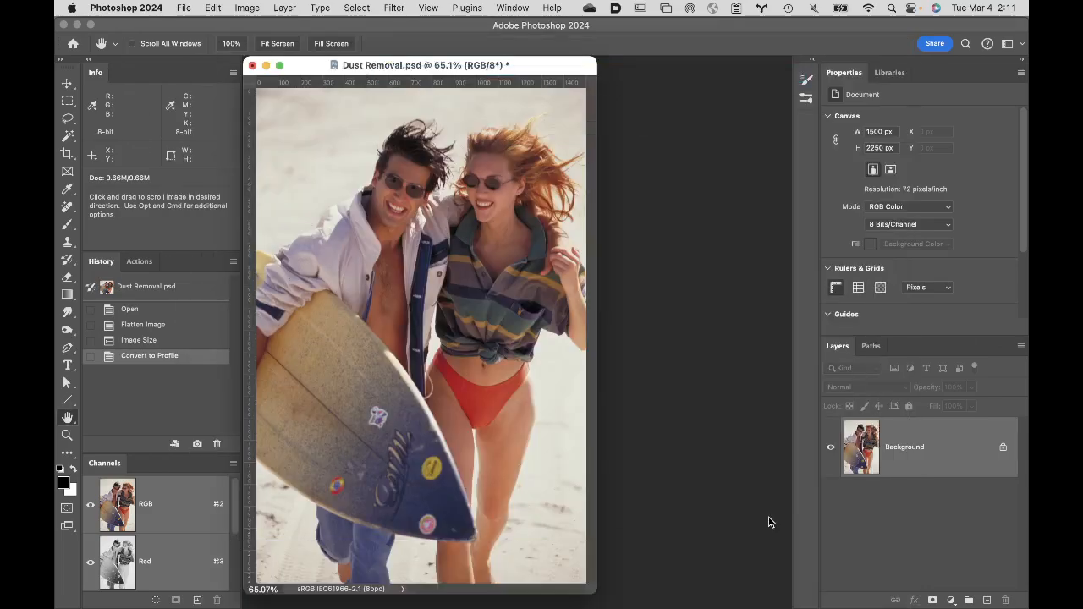
# - Return the image to its Image Size history state and start the Save for Web (Legacy) export
pyautogui.click(181, 339)
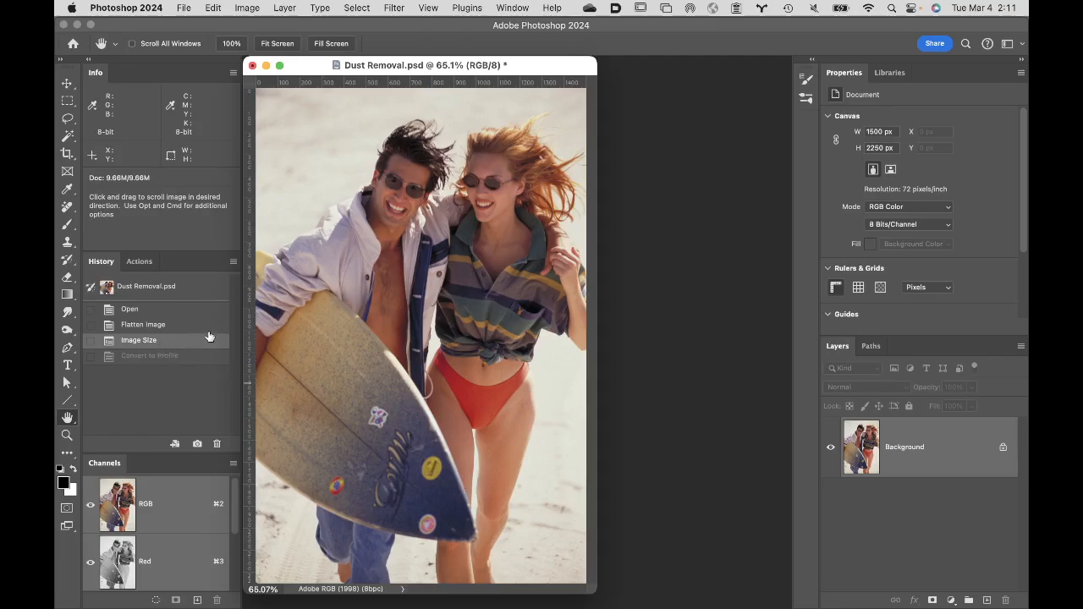
pyautogui.click(183, 8)
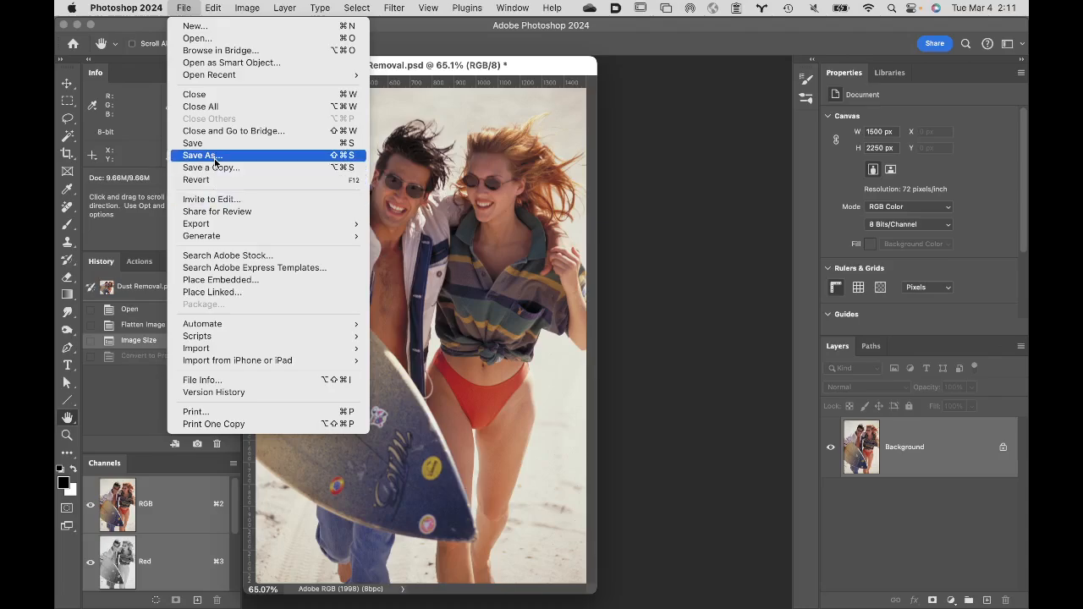
pyautogui.moveTo(235, 227)
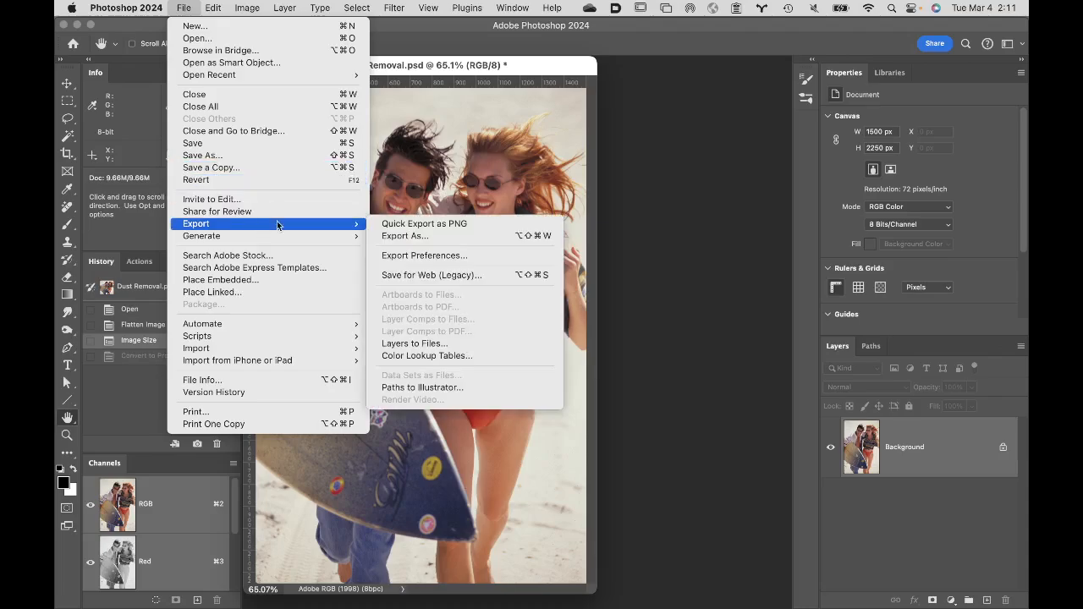
pyautogui.click(493, 279)
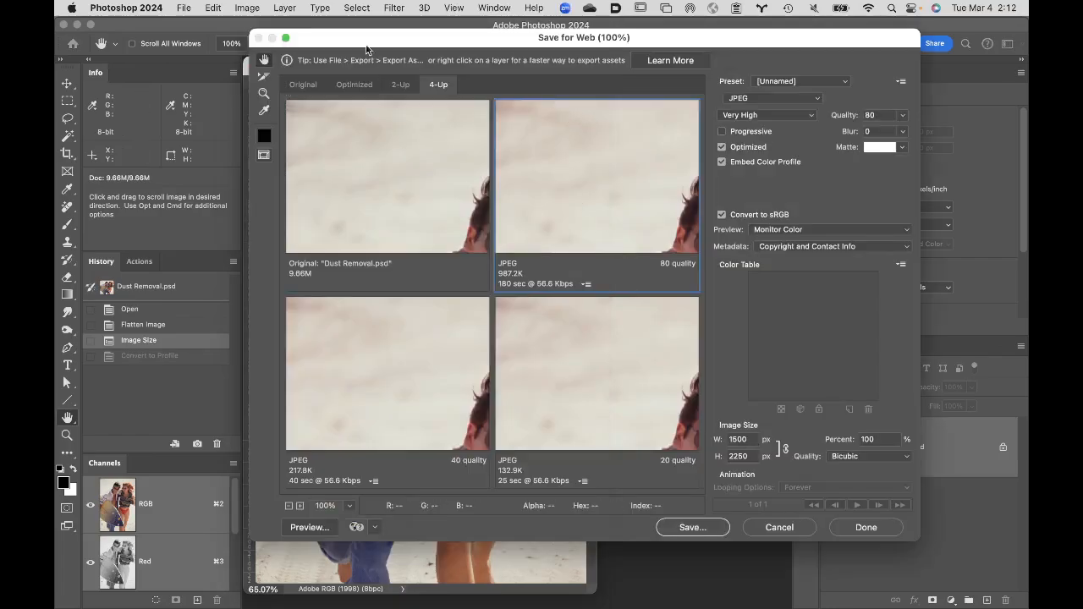
# - Compare the original with the JPEG quality versions in 4-Up view, framing the man's face
pyautogui.click(298, 86)
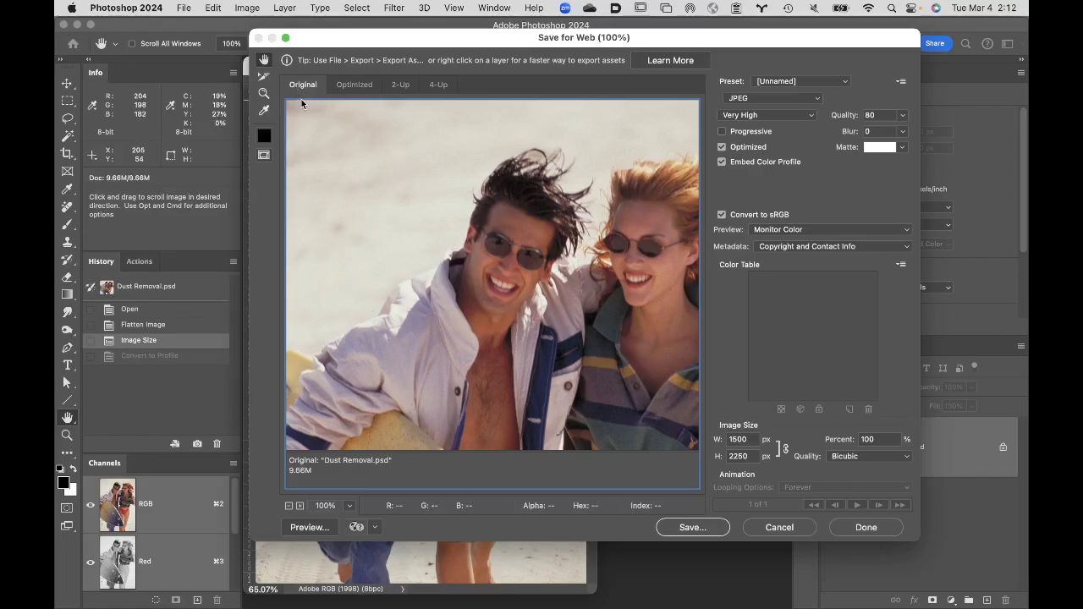
pyautogui.click(438, 84)
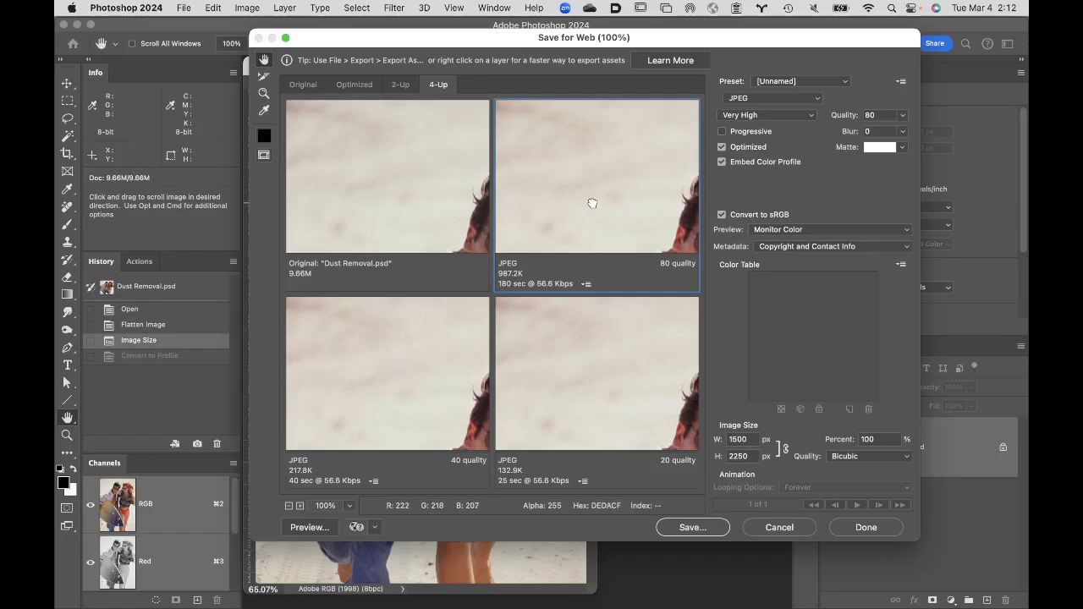
pyautogui.moveTo(573, 203)
pyautogui.mouseDown()
pyautogui.moveTo(552, 156)
pyautogui.moveTo(584, 203)
pyautogui.mouseUp()
pyautogui.moveTo(660, 208); pyautogui.dragTo(586, 200)
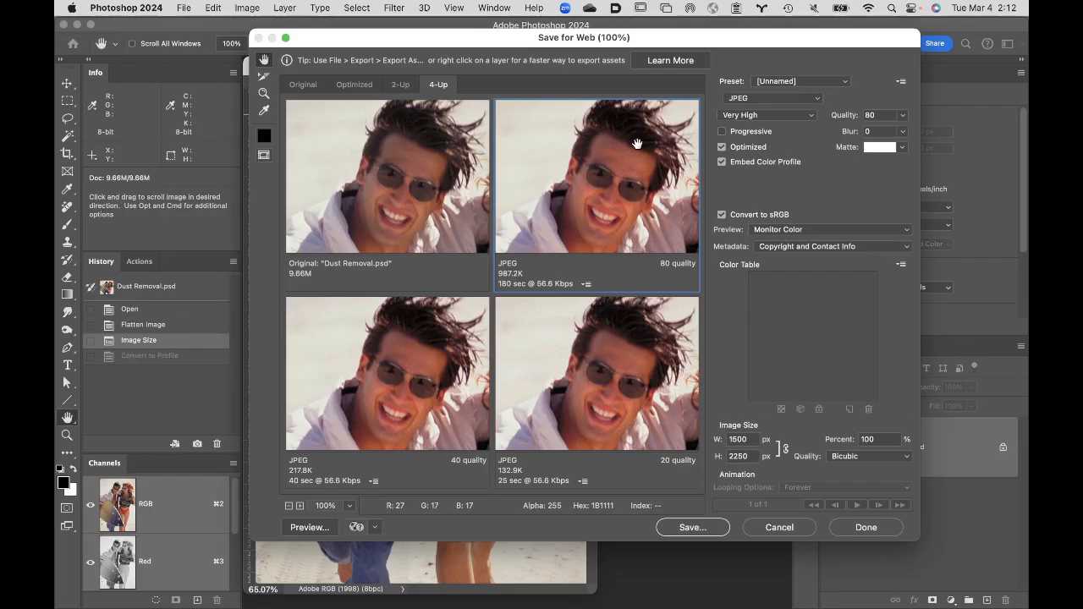
# - Try GIF as the export format, return to JPEG, and review the quality levels while keeping Very High
pyautogui.click(780, 120)
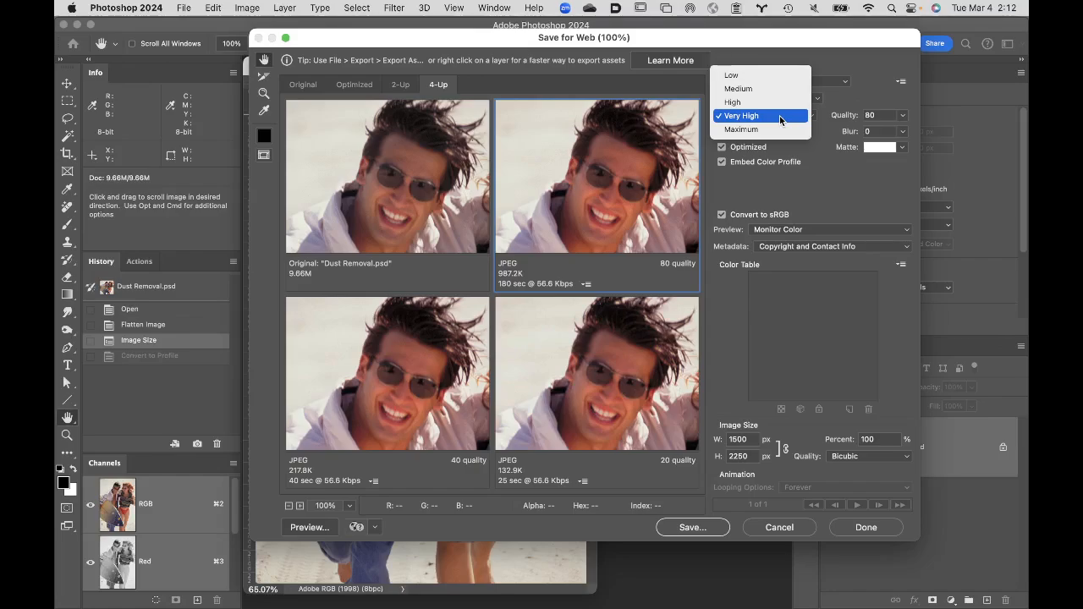
pyautogui.click(780, 117)
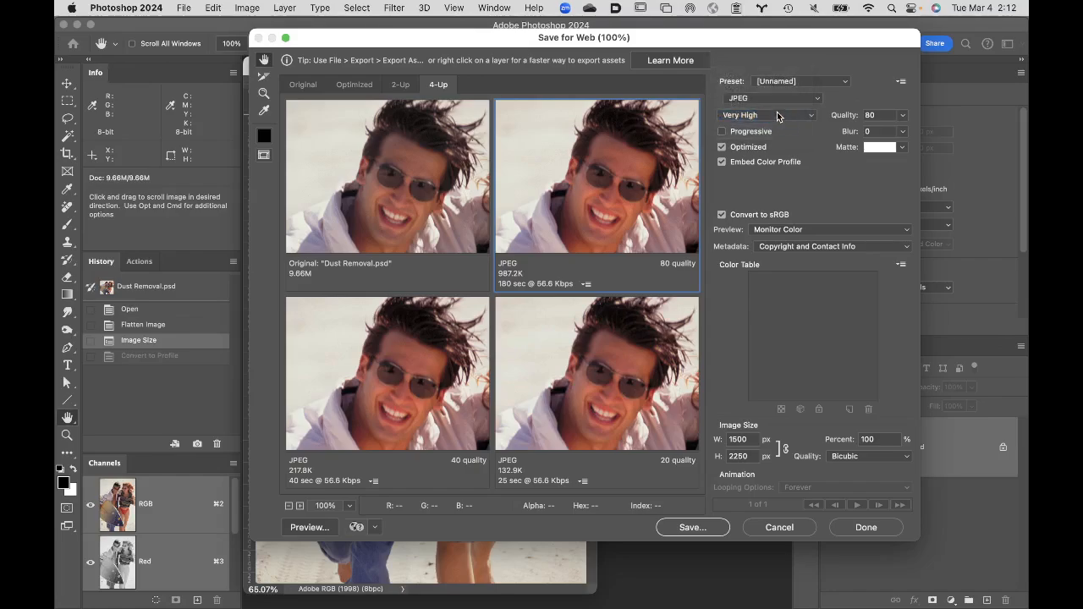
pyautogui.click(774, 99)
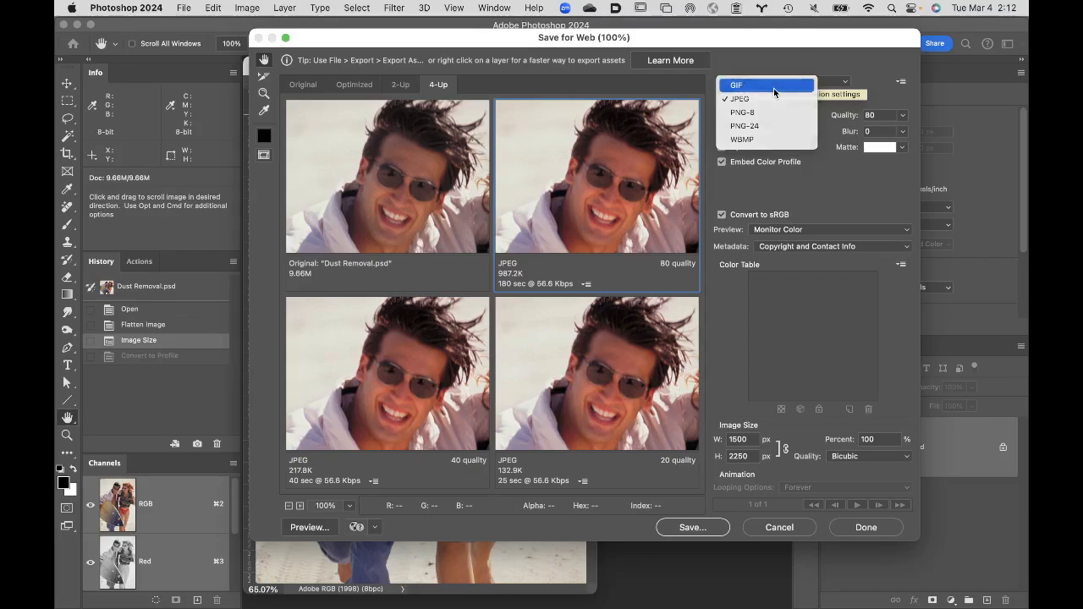
pyautogui.press('Escape')
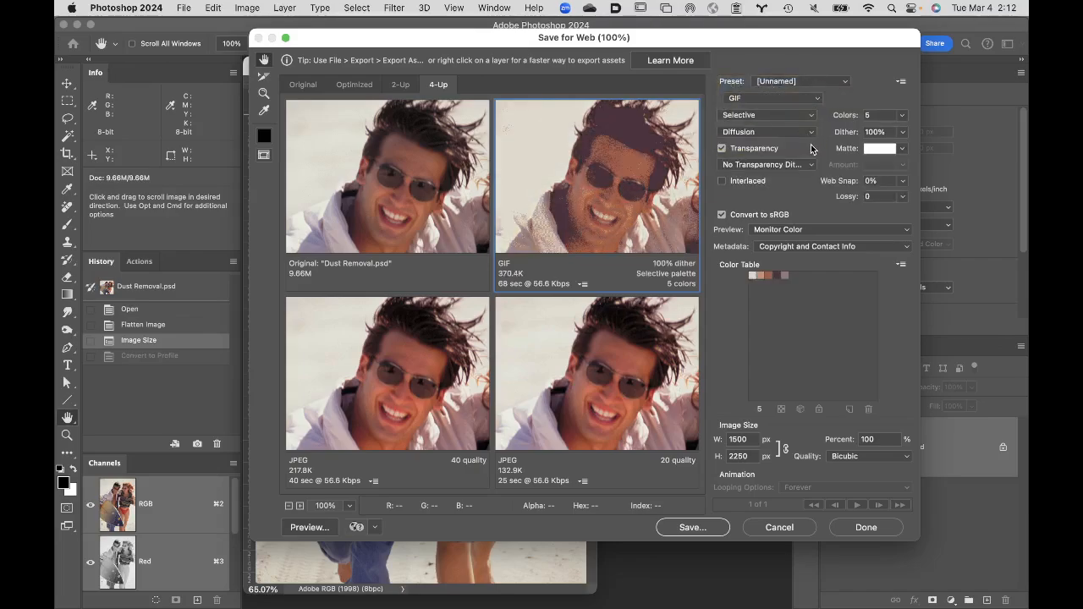
pyautogui.click(785, 99)
pyautogui.click(778, 112)
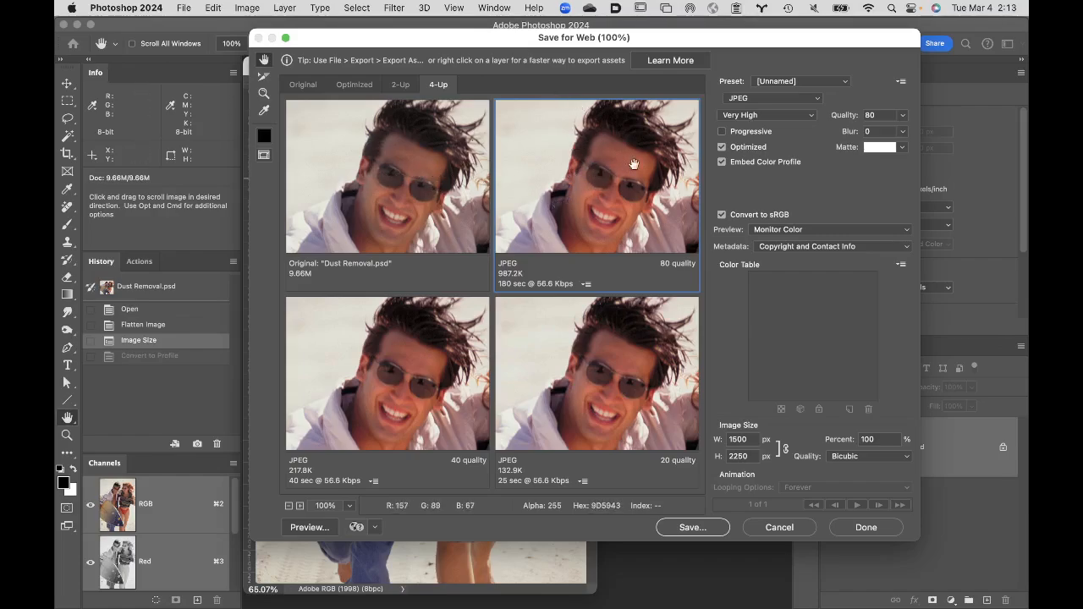
pyautogui.click(768, 121)
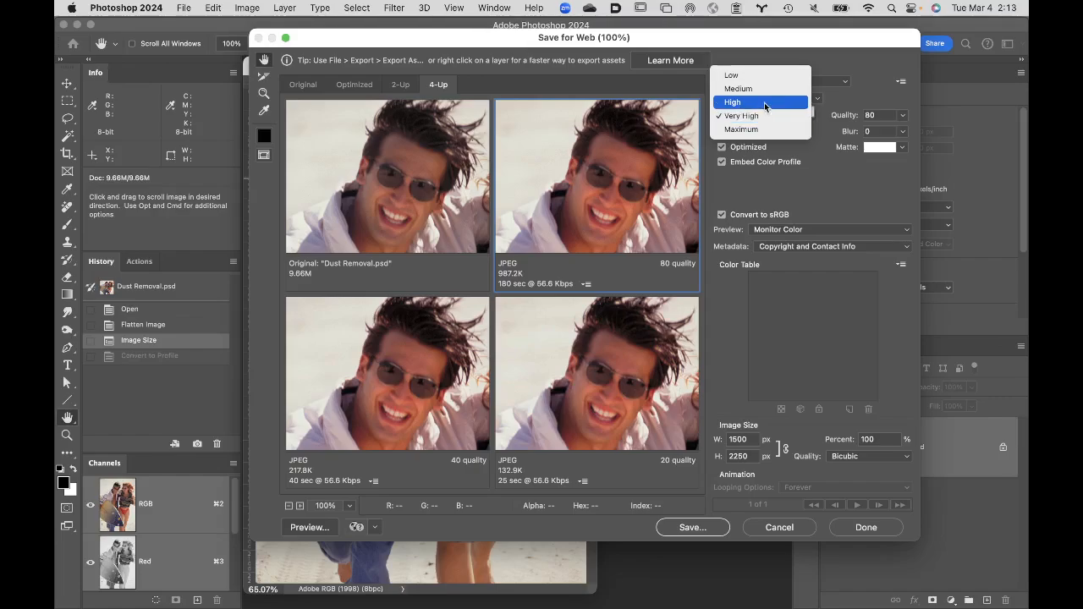
pyautogui.click(768, 120)
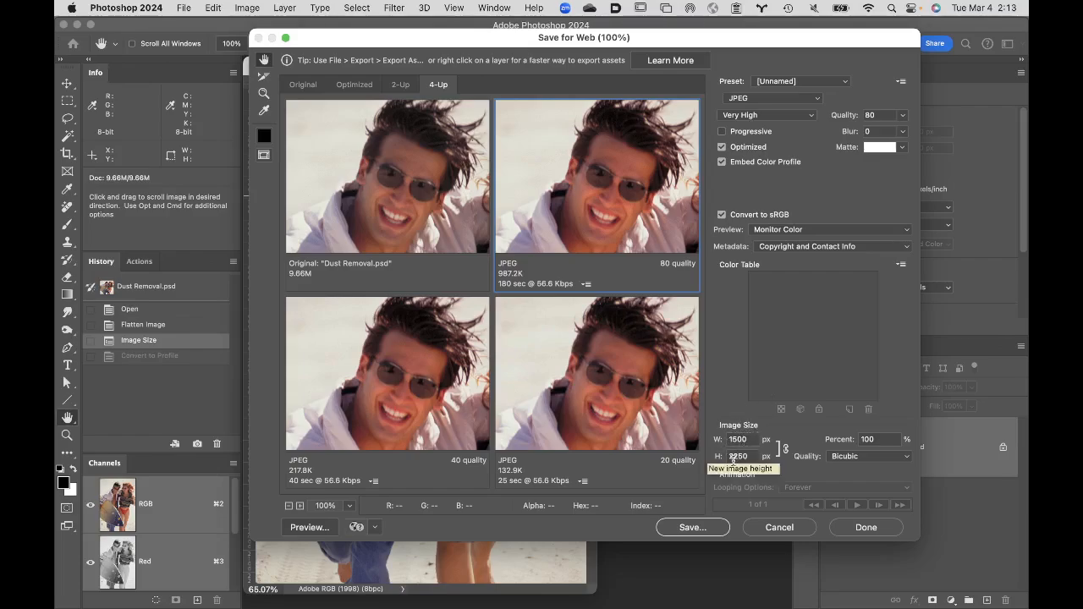
# - Start saving the optimized JPEG, then cancel the save and the Save for Web export
pyautogui.click(702, 528)
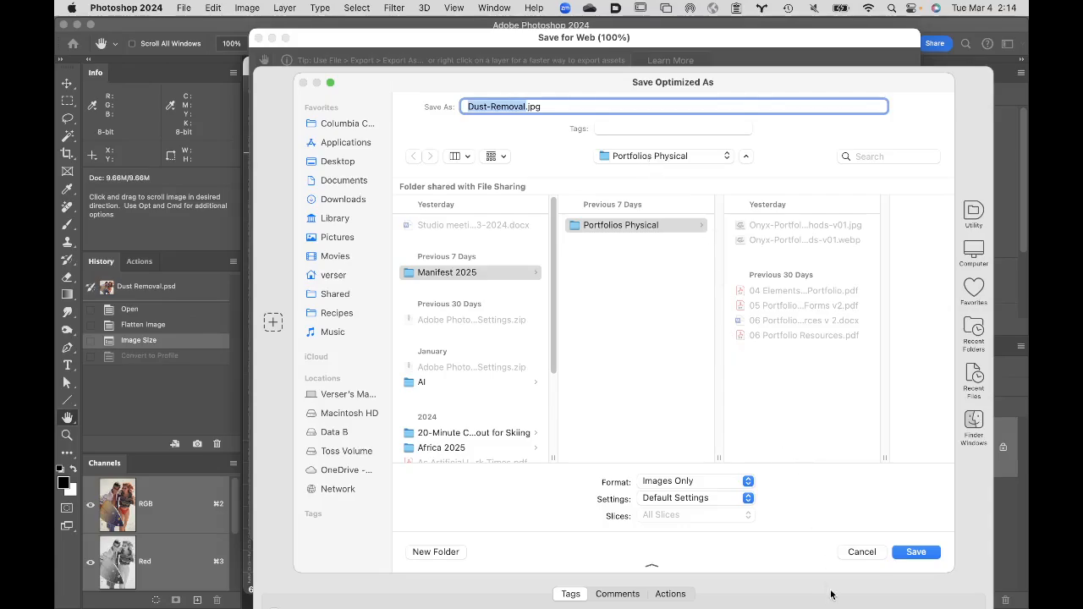
pyautogui.click(861, 554)
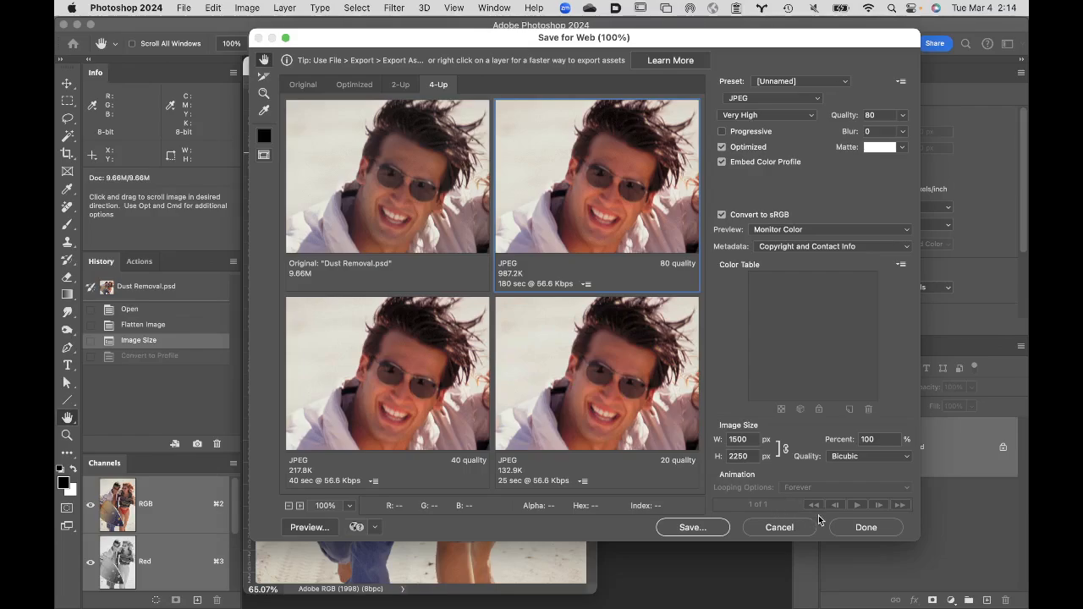
pyautogui.click(788, 526)
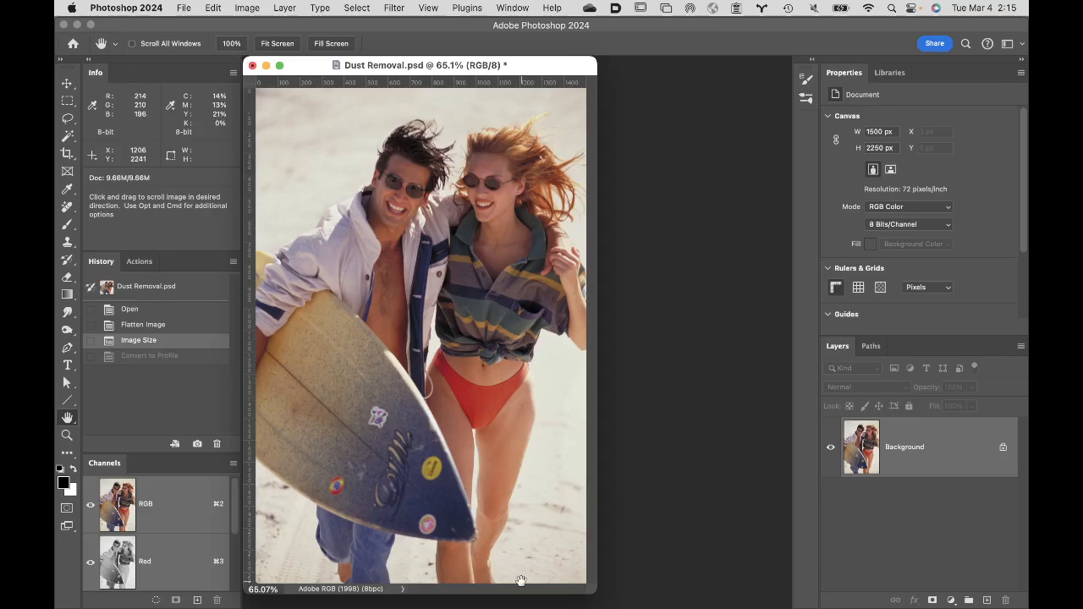
pyautogui.moveTo(508, 597)
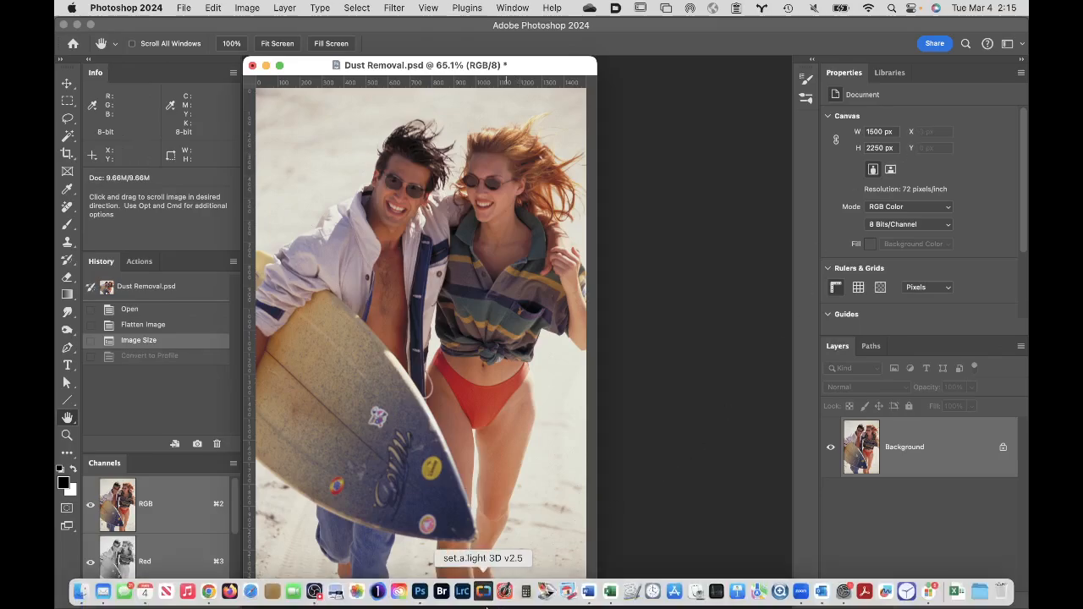
pyautogui.click(314, 592)
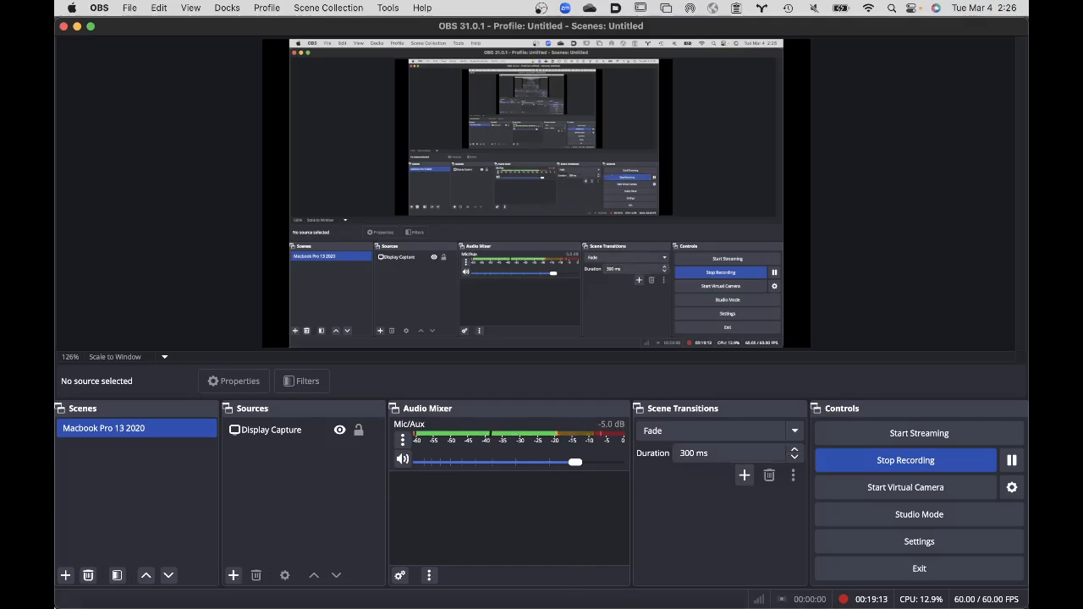
# - In Finder, find the Week 5 Turnin folder in _Retouching SP25 on Toss Volume and open it in a maximized Adobe Bridge window
pyautogui.click(76, 593)
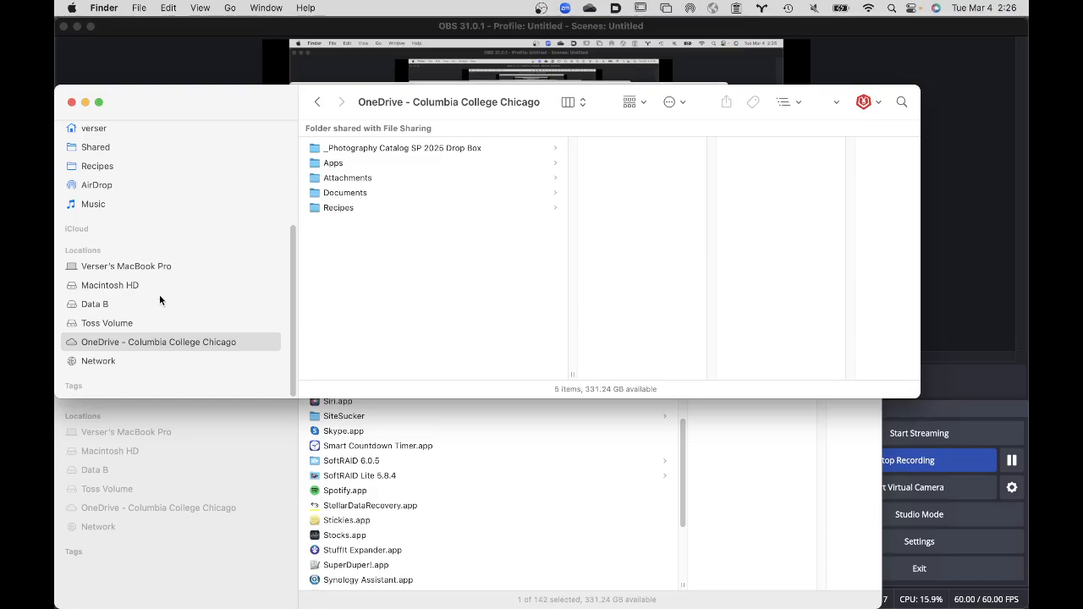
pyautogui.click(138, 322)
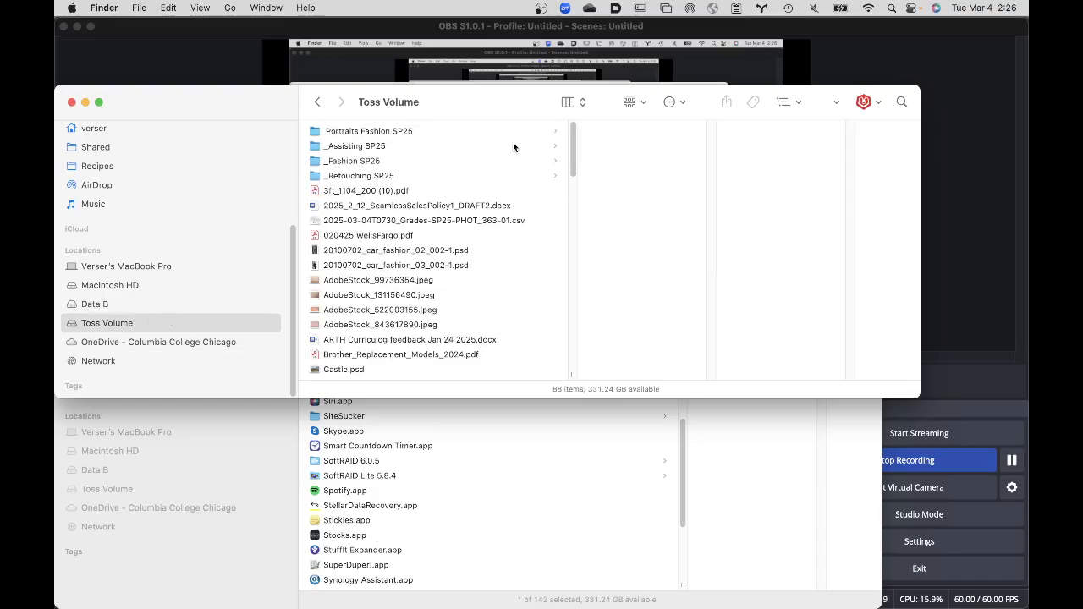
pyautogui.click(391, 177)
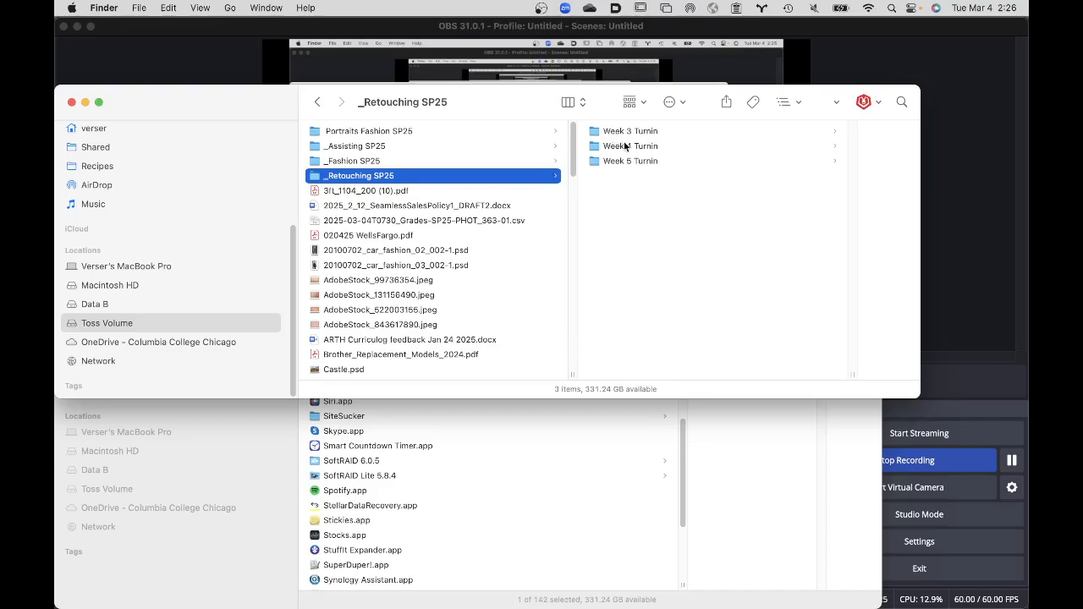
pyautogui.moveTo(598, 162); pyautogui.dragTo(446, 597)
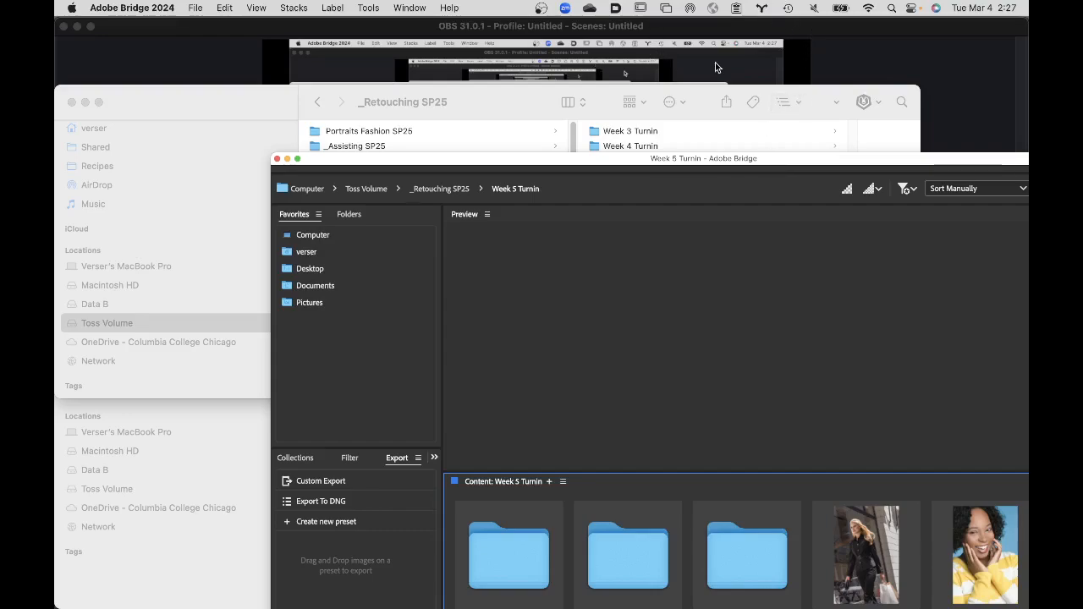
pyautogui.doubleClick(782, 160)
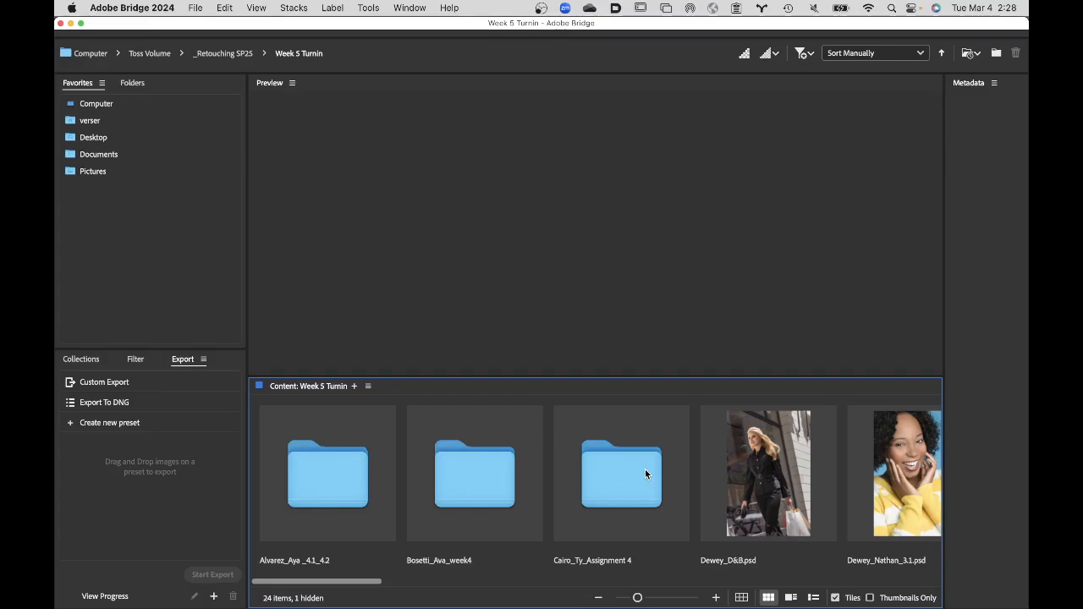
# - Browse the Week 5 Turnin submissions and open the student folder ending in _2
pyautogui.hscroll(5, 667, 490)
pyautogui.hscroll(15, 667, 491)
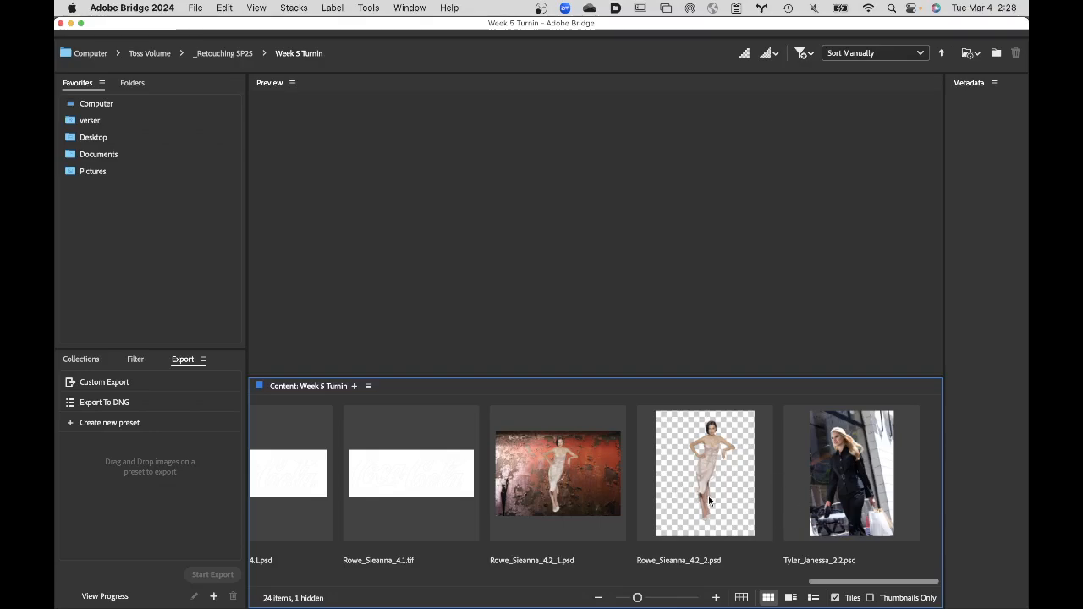
pyautogui.hscroll(-5, 709, 496)
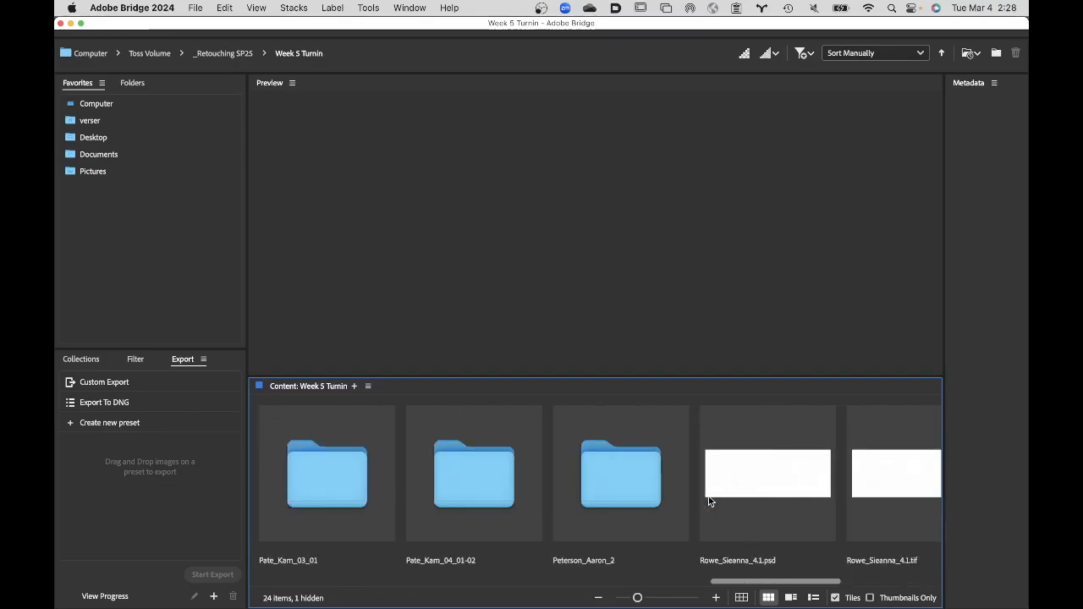
pyautogui.click(627, 489)
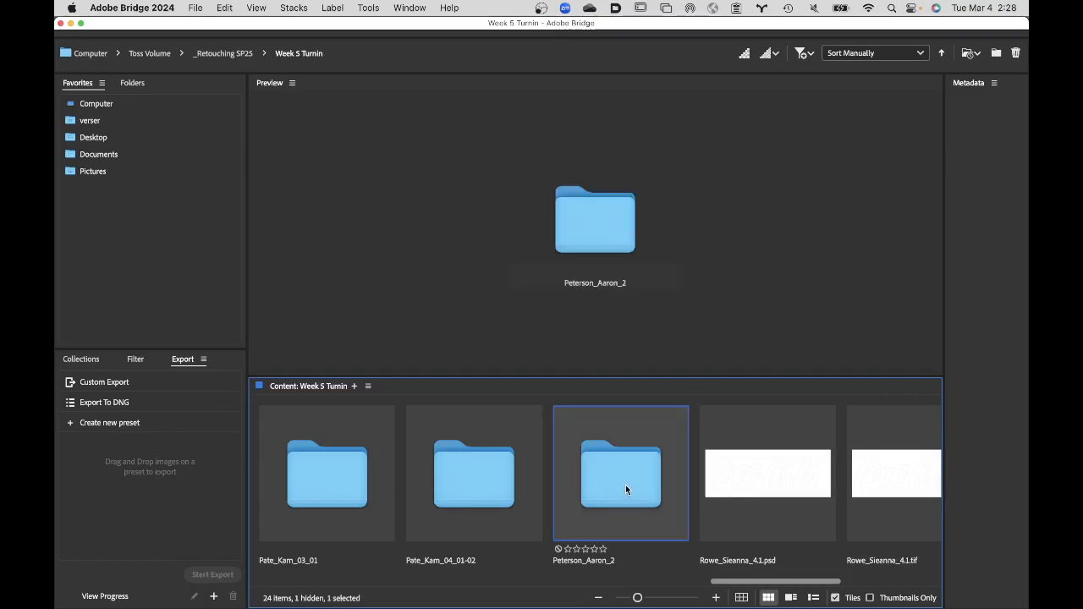
pyautogui.doubleClick(626, 485)
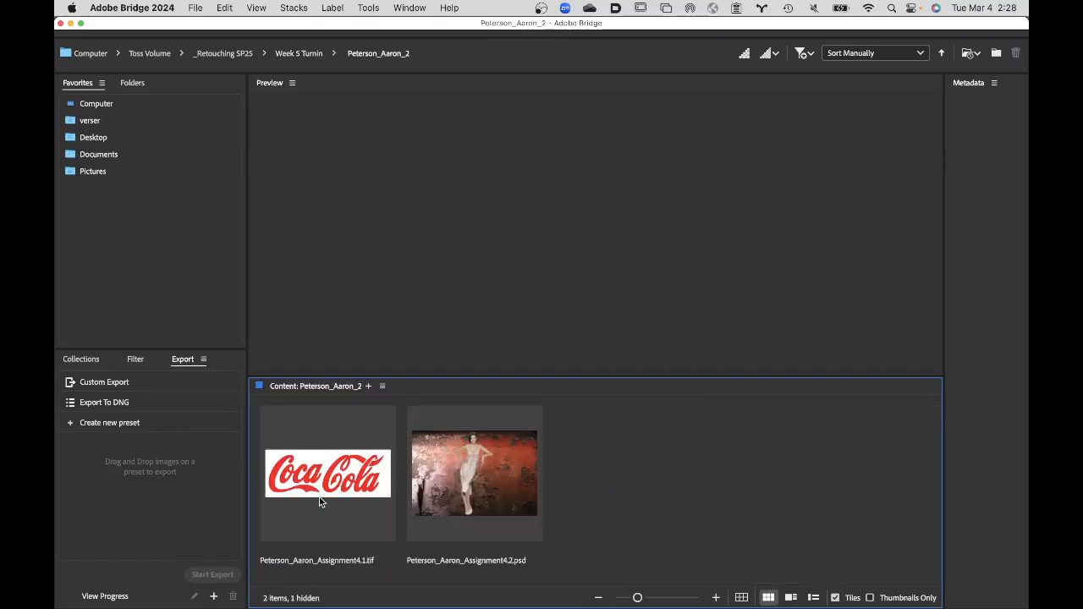
# - Open the student's Assignment4.1 TIFF in Photoshop, leaving it as is without color management
pyautogui.click(329, 487)
pyautogui.doubleClick(329, 487)
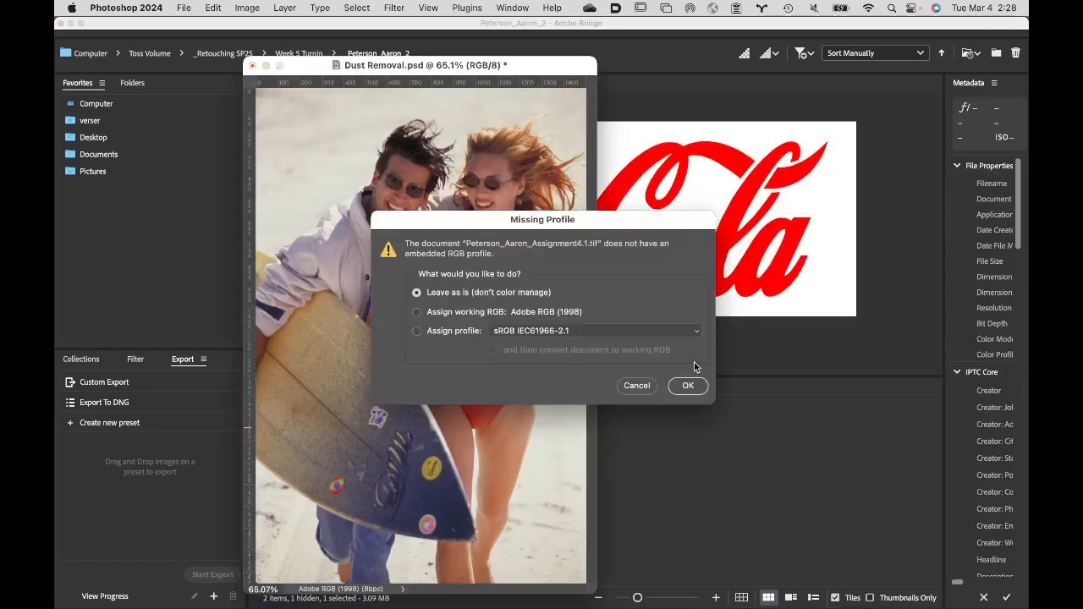
pyautogui.click(690, 386)
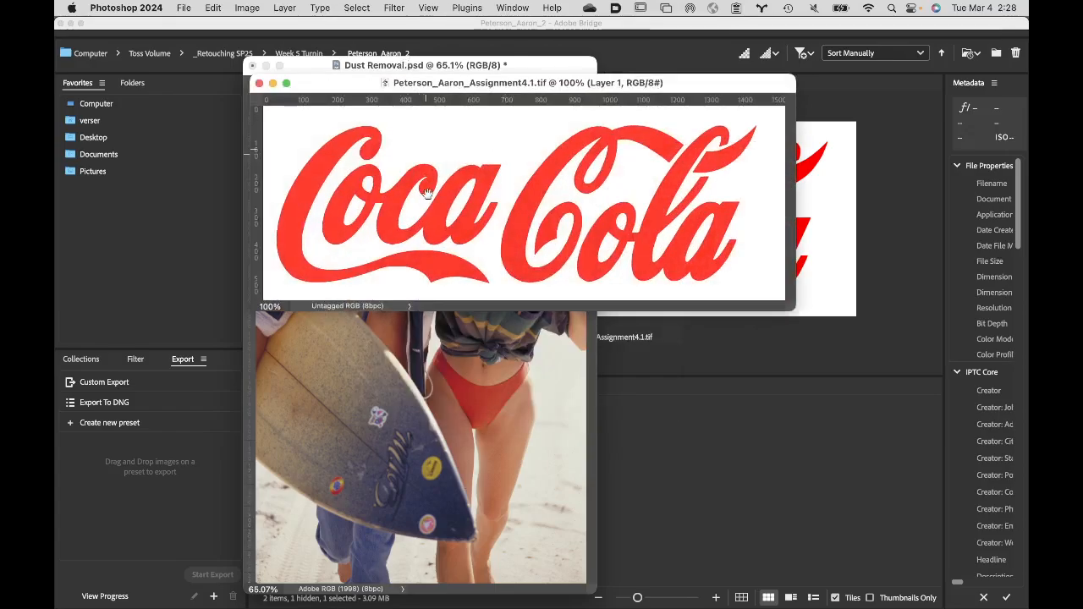
# - Close Dust Removal.psd without saving its changes and hide all applications other than Photoshop
pyautogui.click(485, 399)
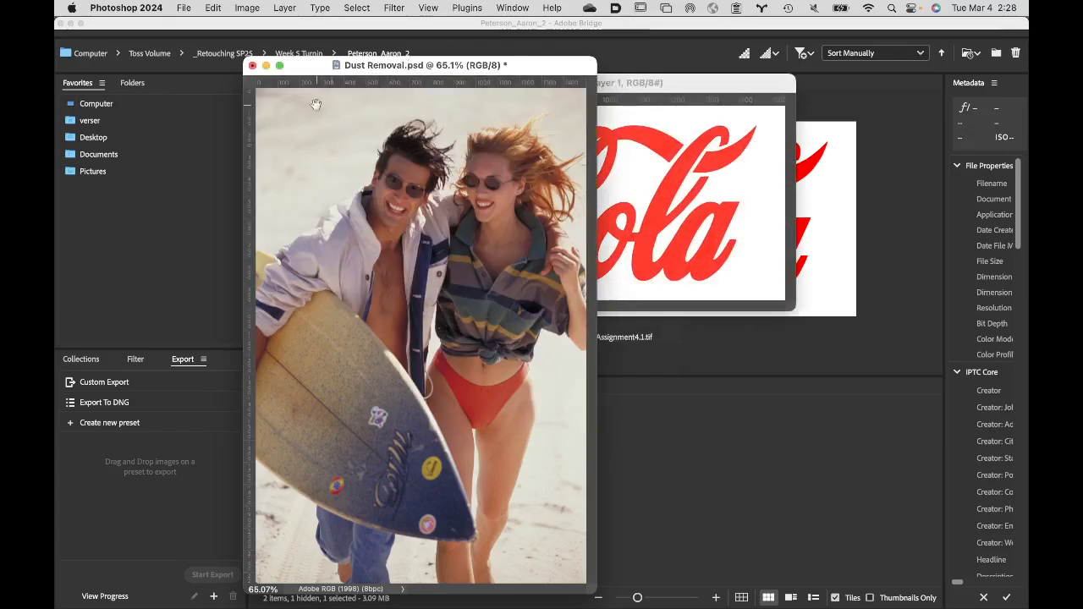
pyautogui.click(253, 66)
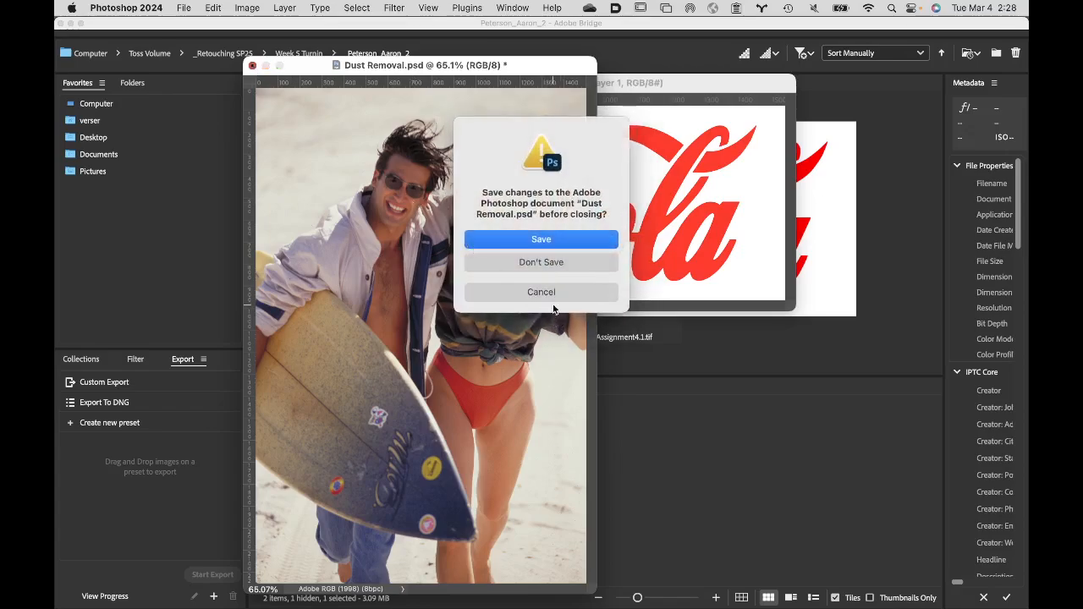
pyautogui.click(540, 263)
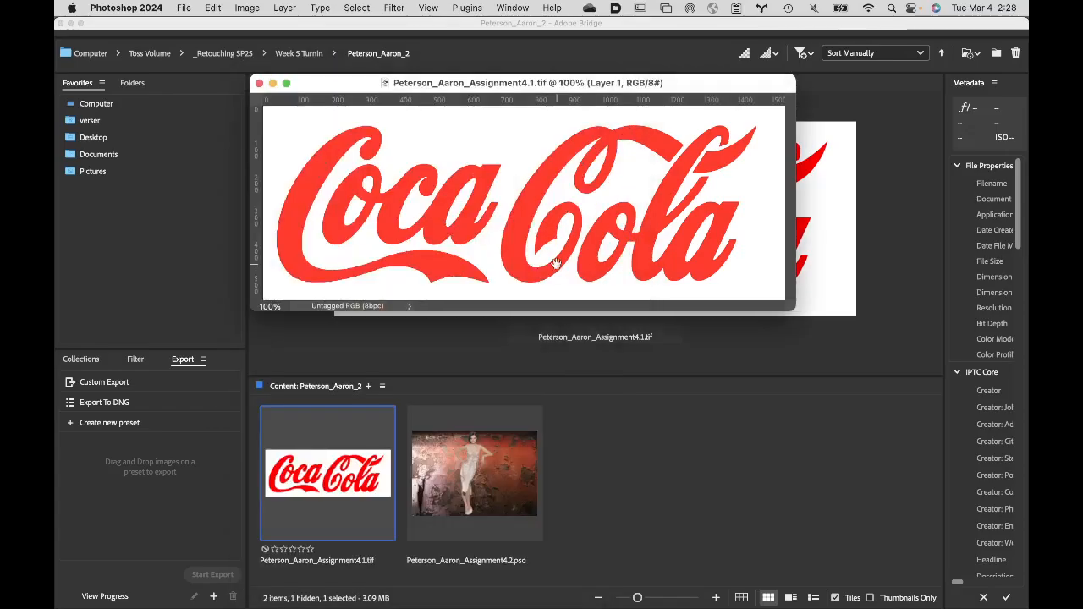
pyautogui.click(155, 8)
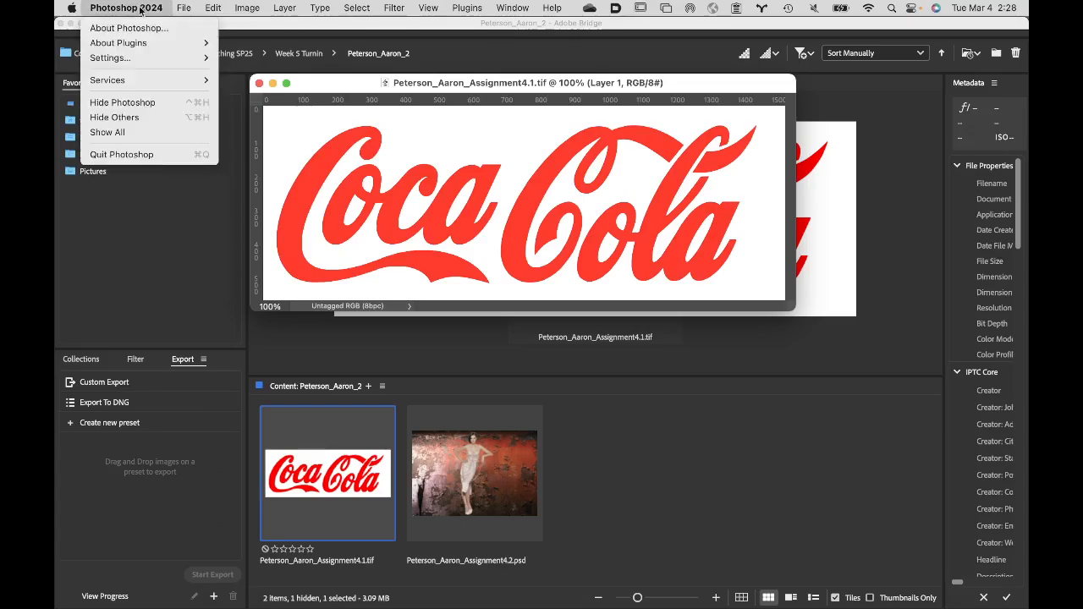
pyautogui.click(147, 124)
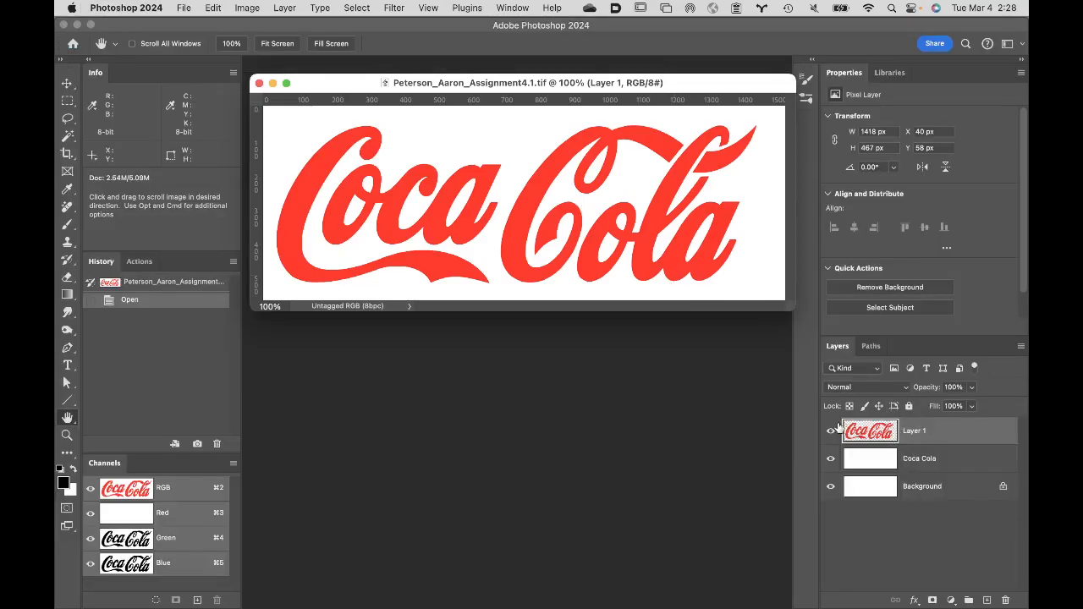
# - Hide Layer 1 and display the Coca-Cola Logo path to inspect its outlines
pyautogui.click(830, 431)
pyautogui.click(871, 346)
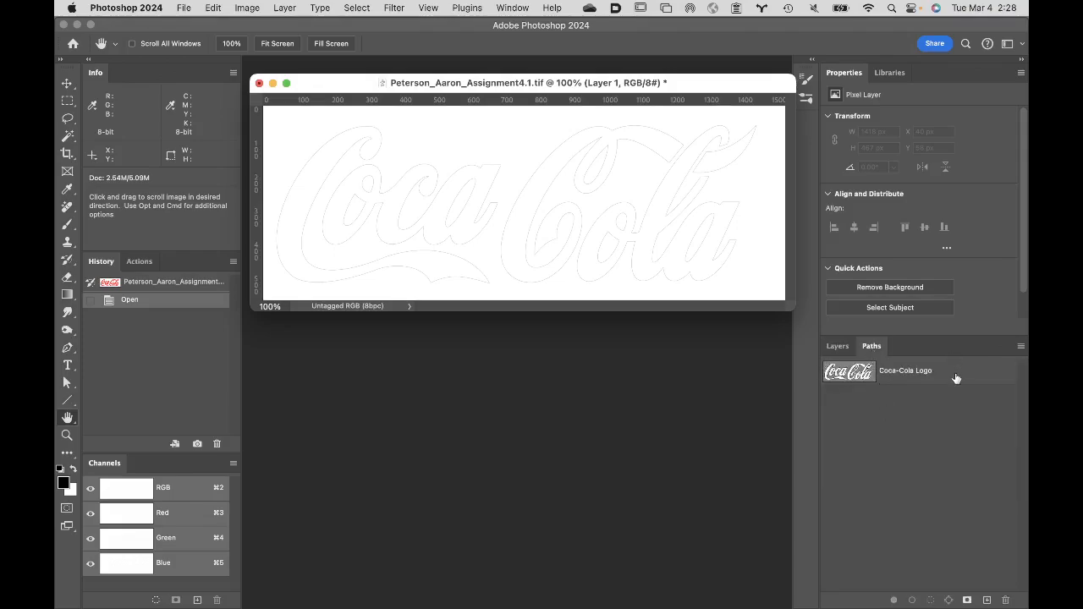
pyautogui.click(837, 346)
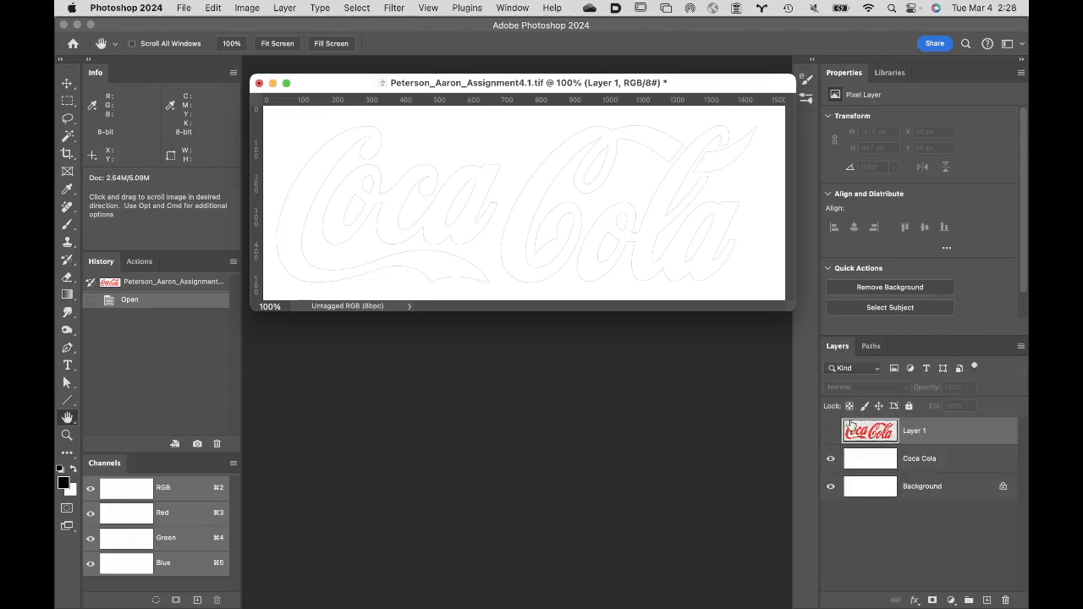
pyautogui.click(872, 349)
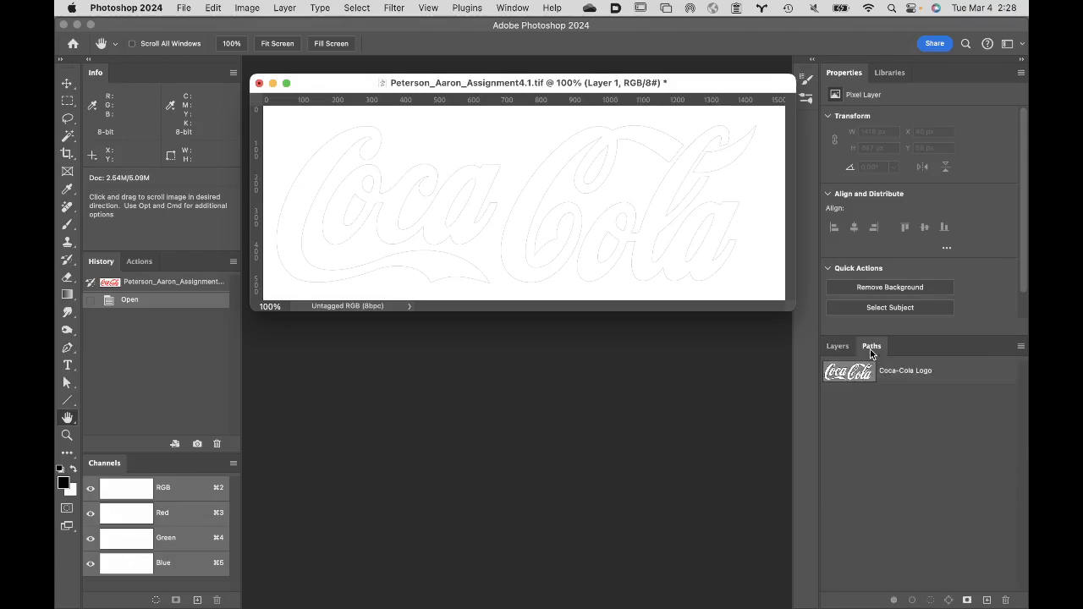
pyautogui.click(949, 374)
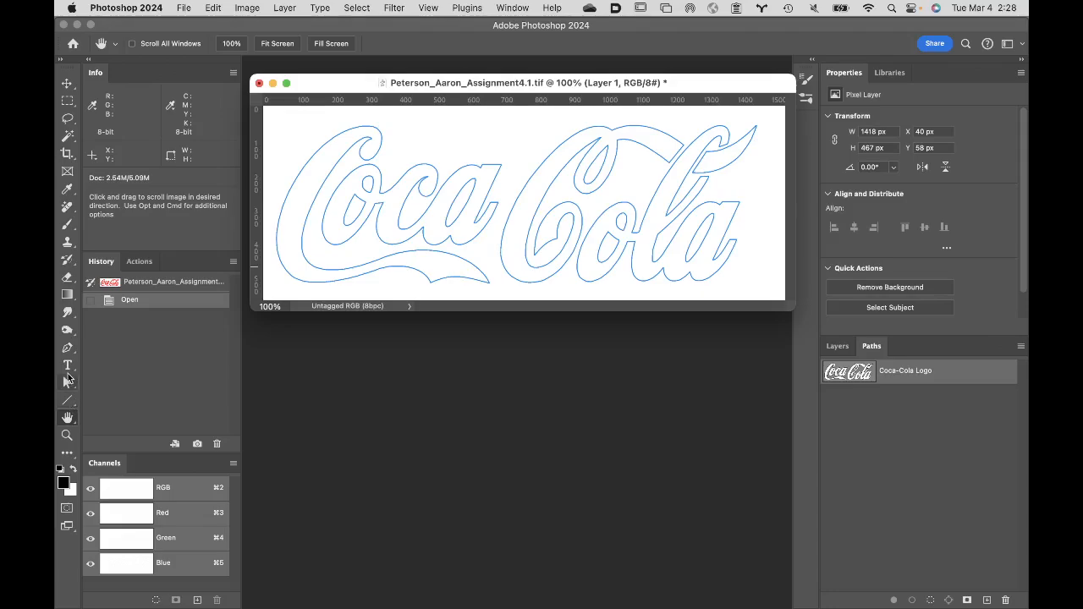
# - With the Direct Selection tool, select the anchor points of "Coca" and pull out one point's handle on the first C's outer curve
pyautogui.click(67, 384)
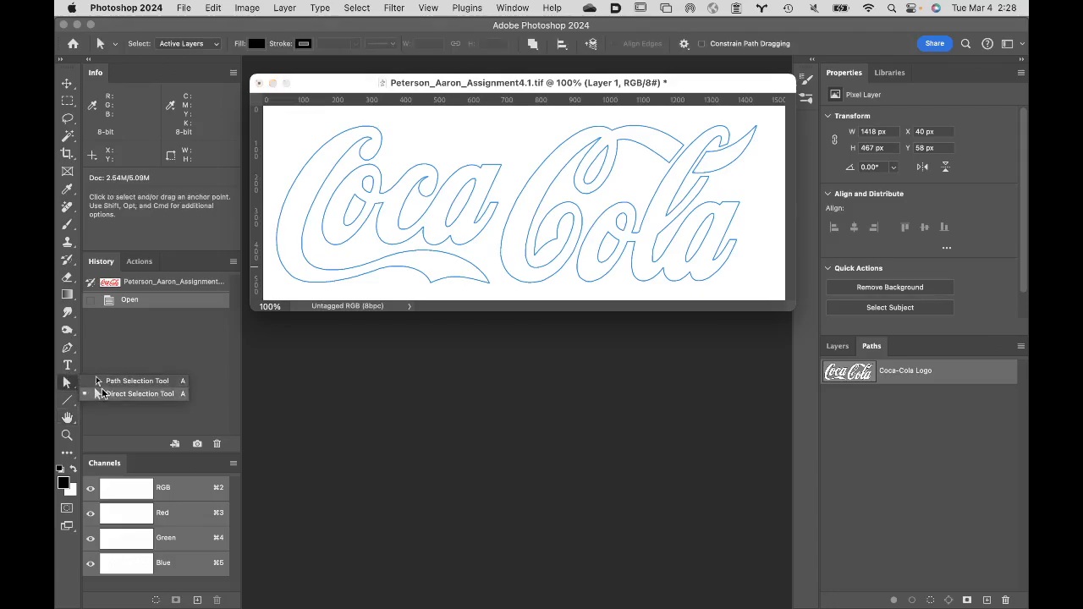
pyautogui.click(112, 394)
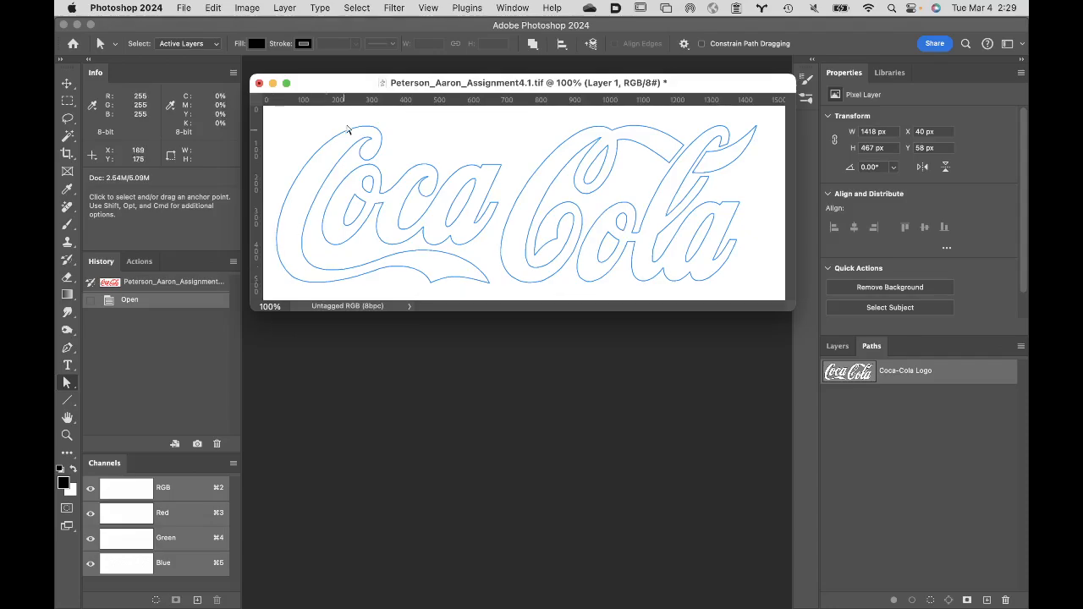
pyautogui.moveTo(276, 121); pyautogui.dragTo(506, 295)
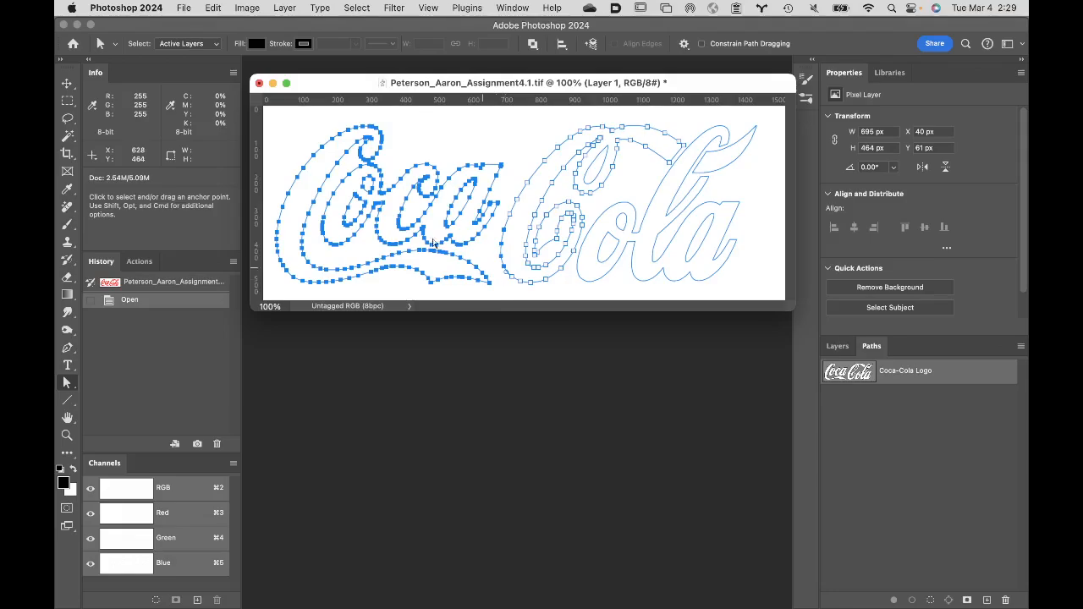
pyautogui.click(356, 186)
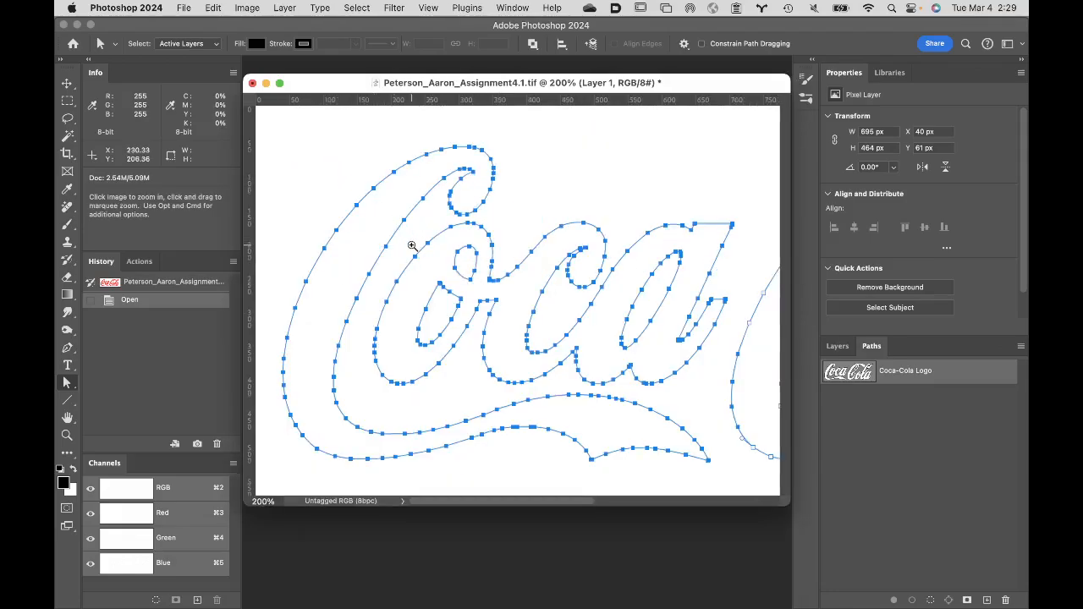
pyautogui.click(447, 269)
pyautogui.click(496, 320)
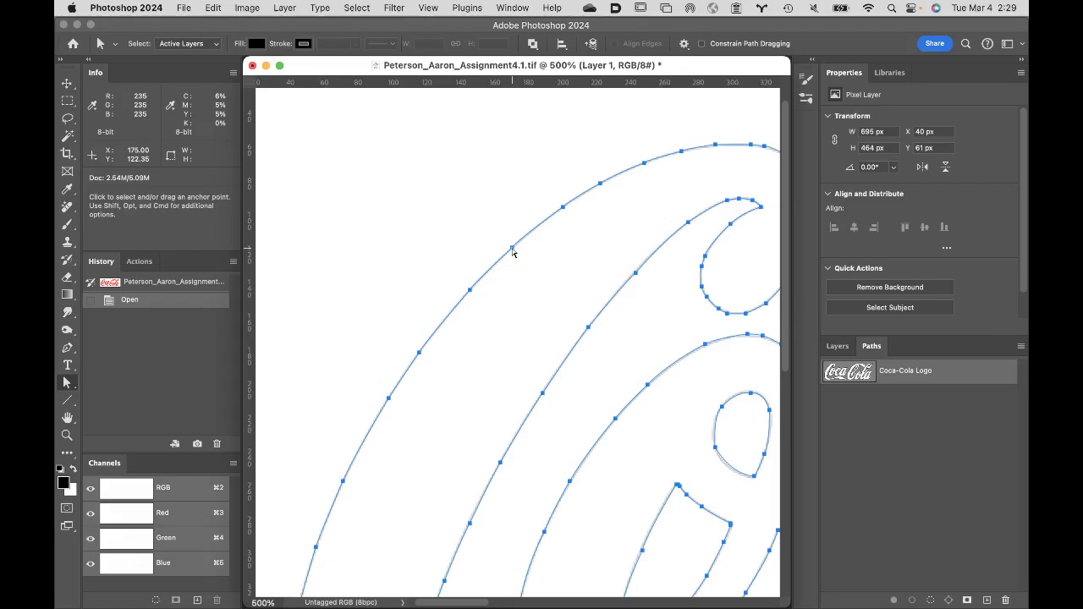
pyautogui.moveTo(512, 247); pyautogui.dragTo(513, 247)
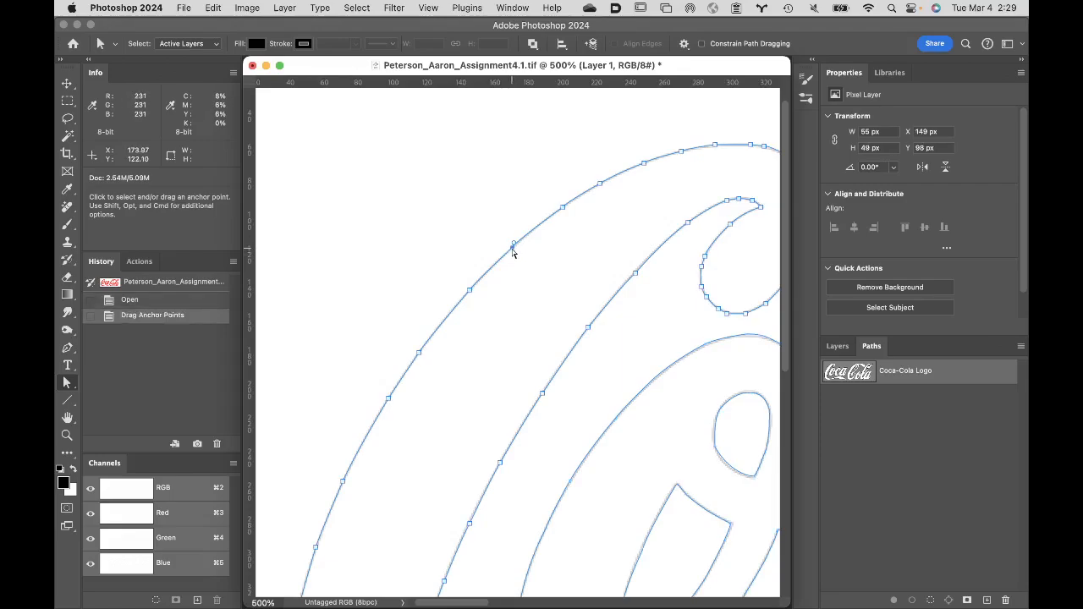
pyautogui.moveTo(514, 244)
pyautogui.mouseDown()
pyautogui.moveTo(581, 150)
pyautogui.moveTo(525, 230)
pyautogui.mouseUp()
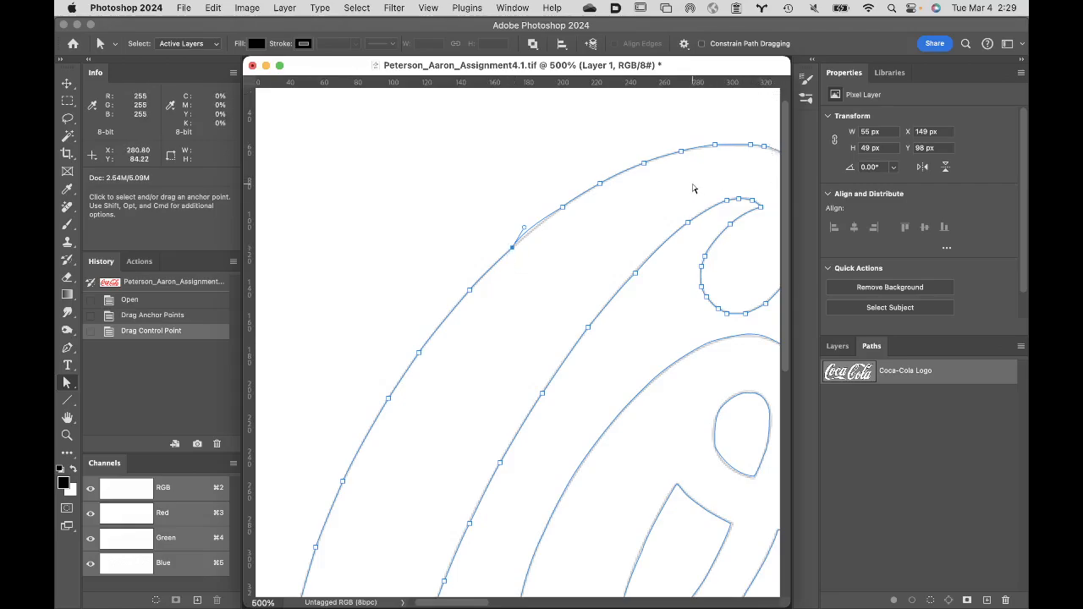
# - Select the entire outline subpath of the first C with the Path Selection tool and delete it
pyautogui.press('space')
pyautogui.moveTo(693, 184); pyautogui.dragTo(635, 177)
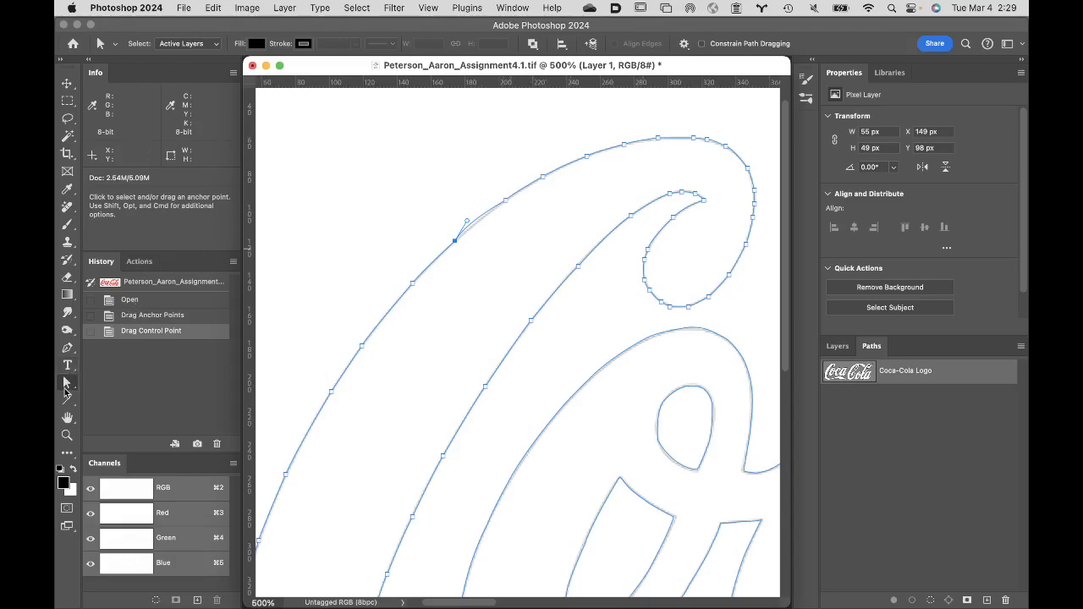
pyautogui.click(66, 386)
pyautogui.click(99, 383)
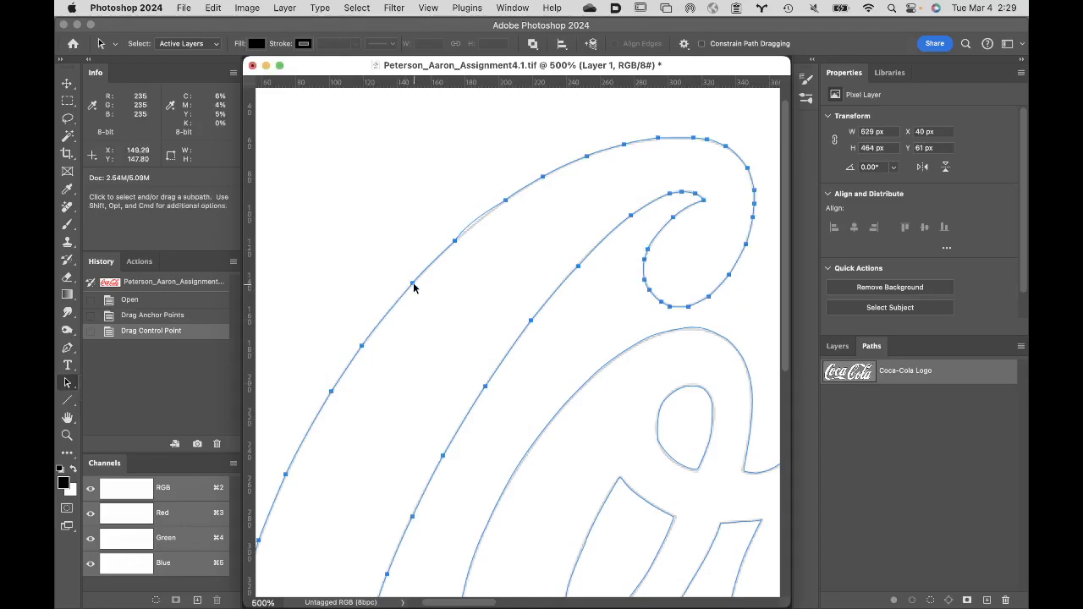
pyautogui.press('BackSpace')
# - Trace the first C's outer curve with the Pen tool using two widely spaced anchor points, removing the second point's outgoing handle
pyautogui.press('p')
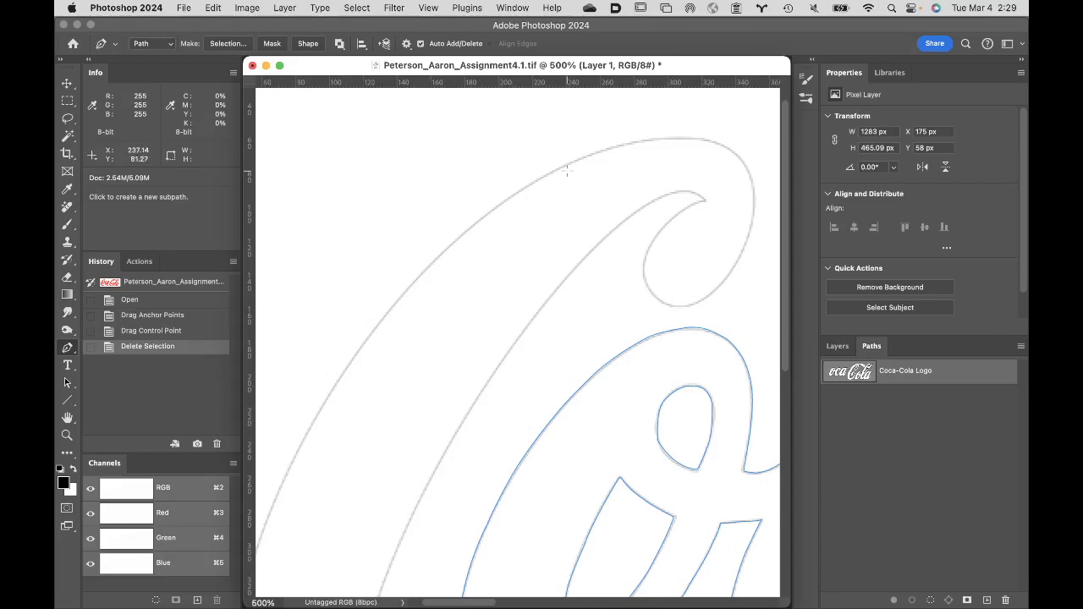
pyautogui.click(609, 147)
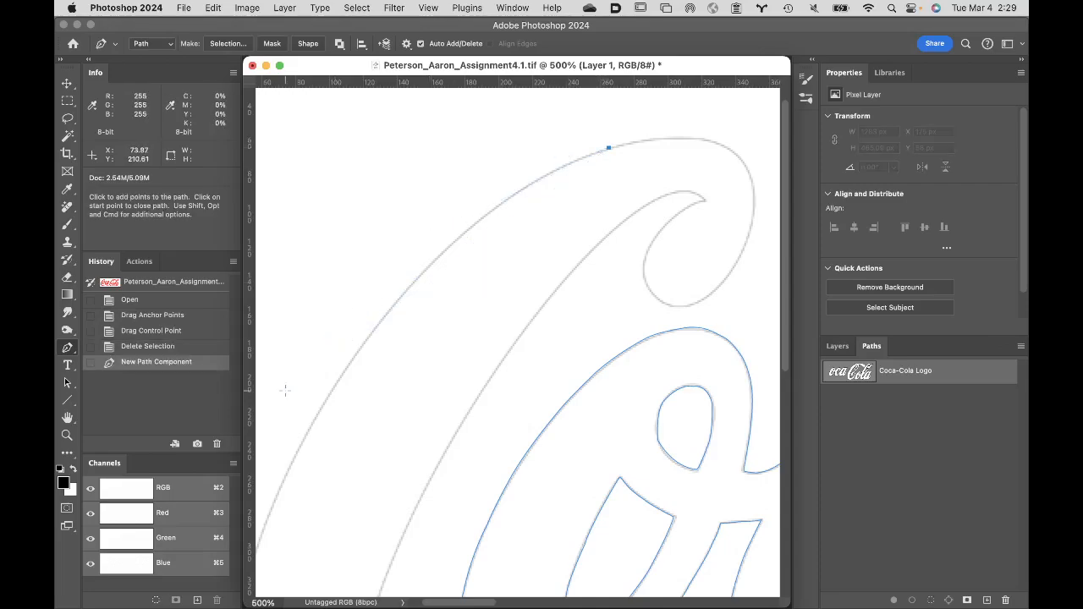
pyautogui.moveTo(330, 393); pyautogui.dragTo(298, 554)
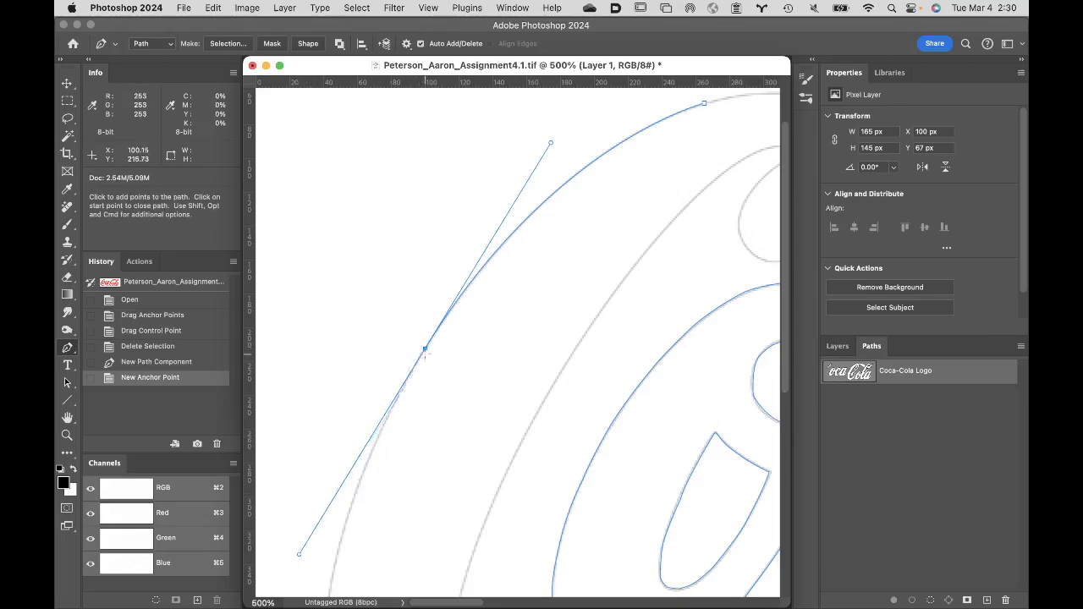
pyautogui.click(425, 349)
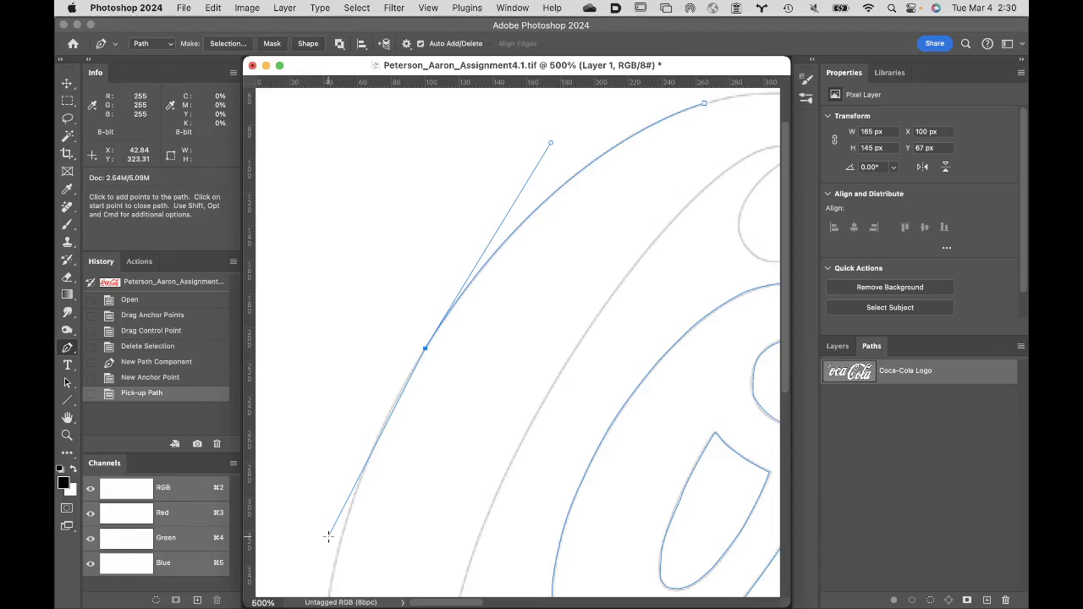
# - Close the Assignment4.1 TIFF without saving its changes and return to the Week 5 Turnin folder in Adobe Bridge
pyautogui.click(252, 65)
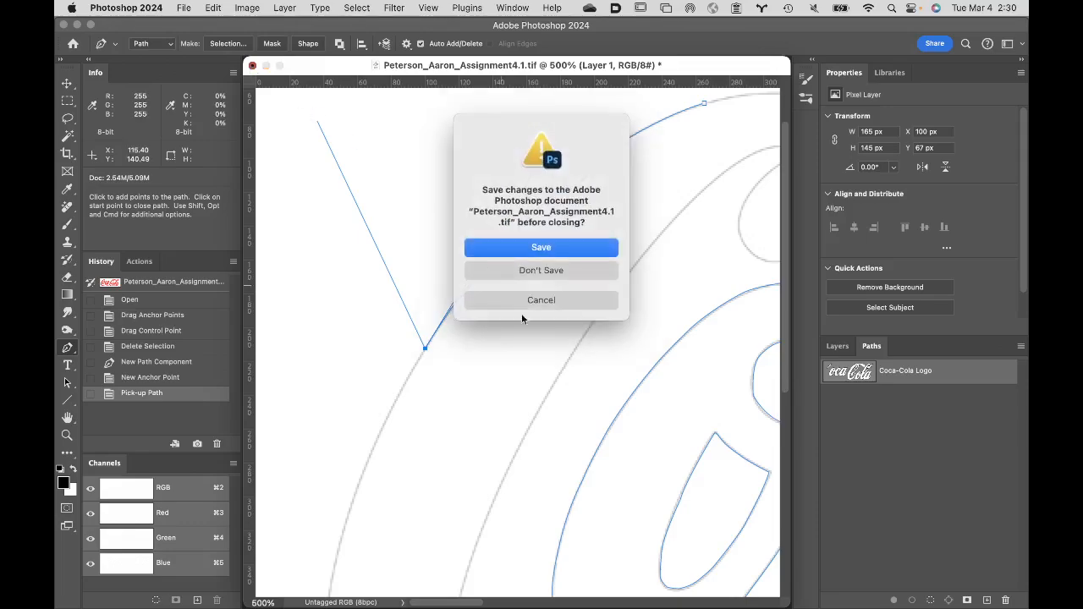
pyautogui.click(583, 273)
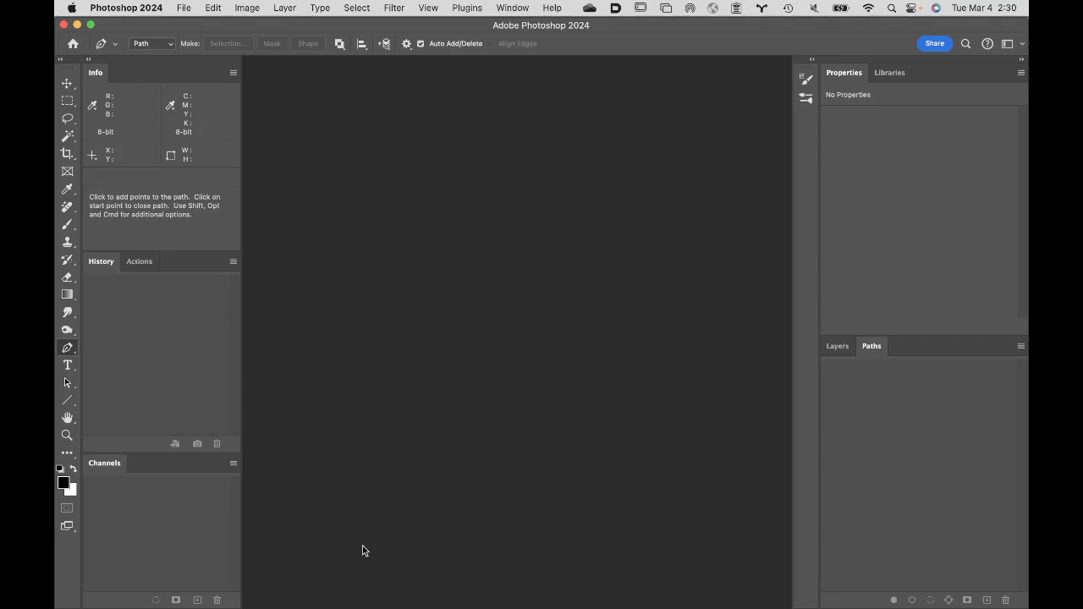
pyautogui.moveTo(353, 603)
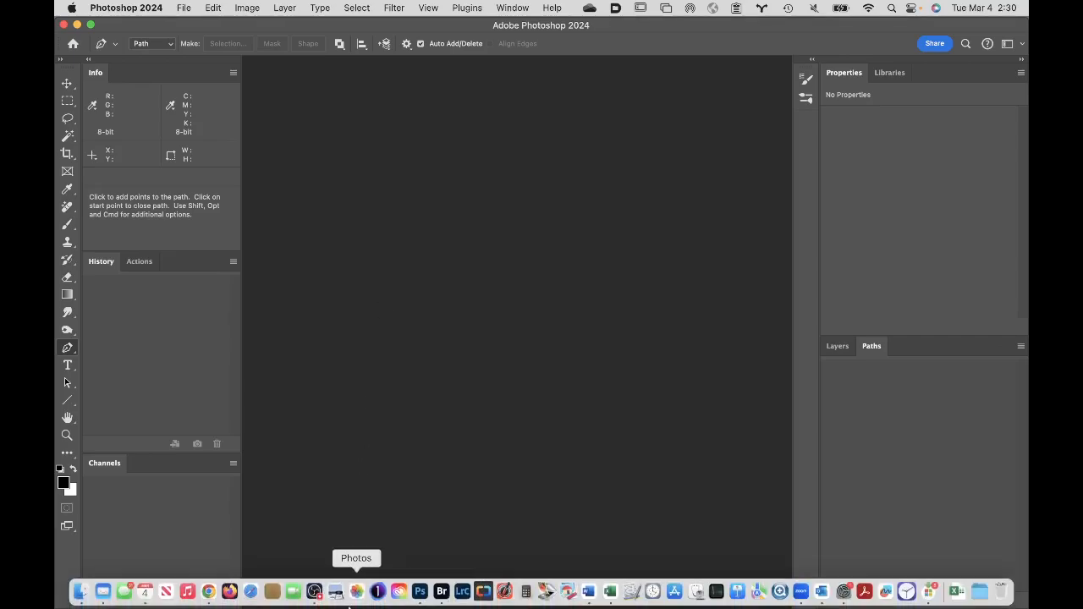
pyautogui.click(441, 592)
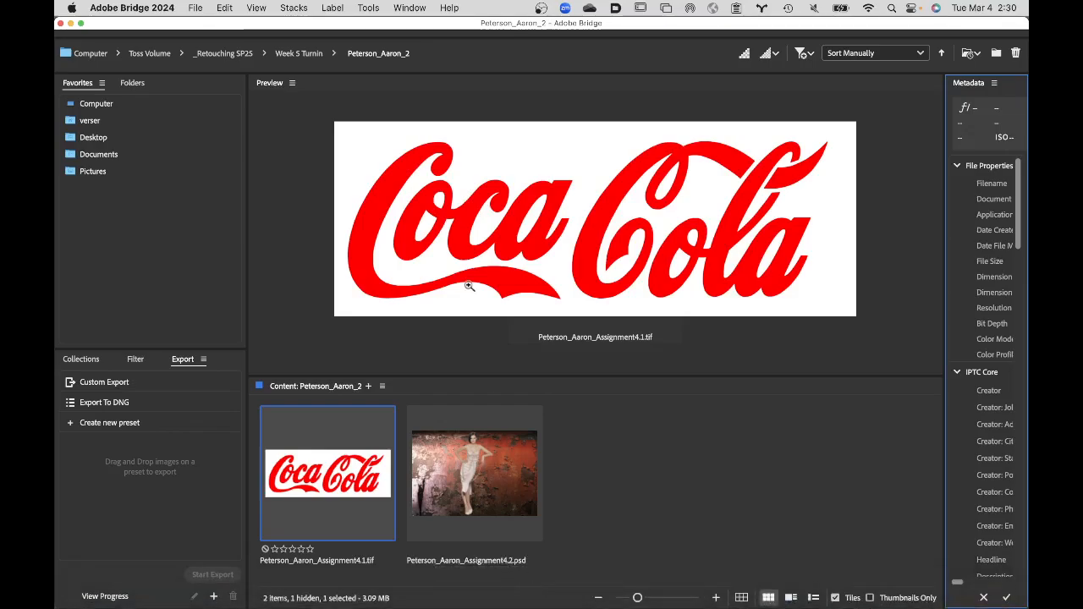
pyautogui.click(301, 54)
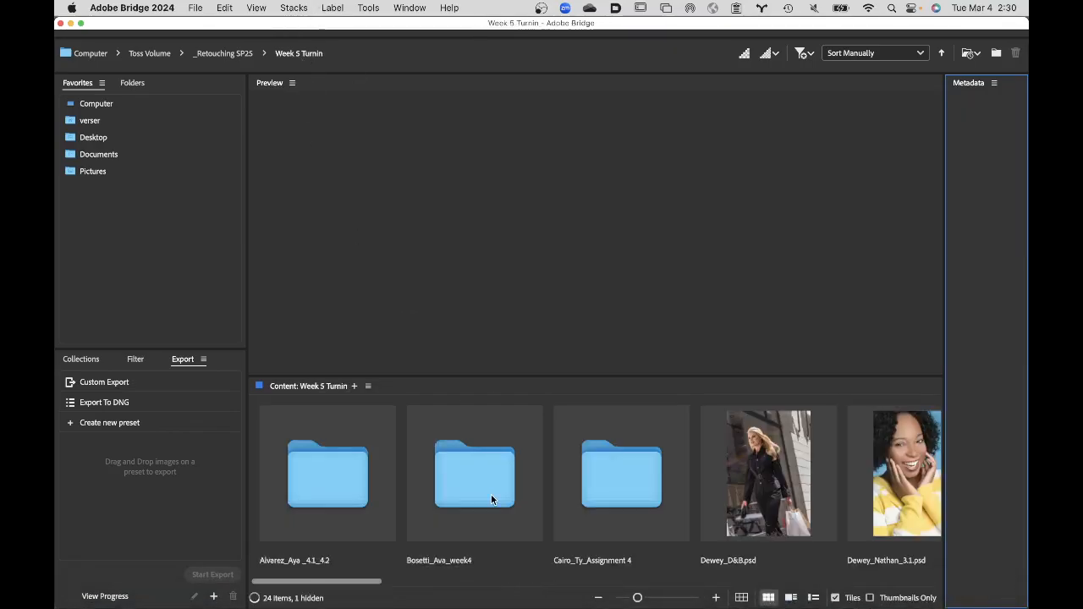
# - Open the student folder ending in _4.1_4.2 and open its 4.2 image in Photoshop
pyautogui.click(337, 487)
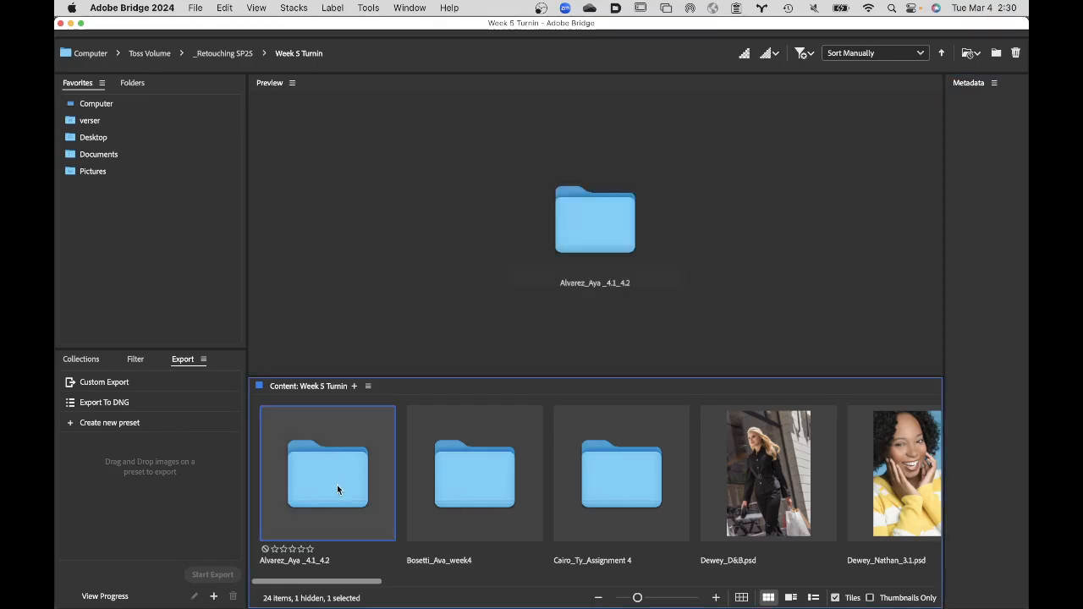
pyautogui.doubleClick(337, 485)
pyautogui.click(478, 463)
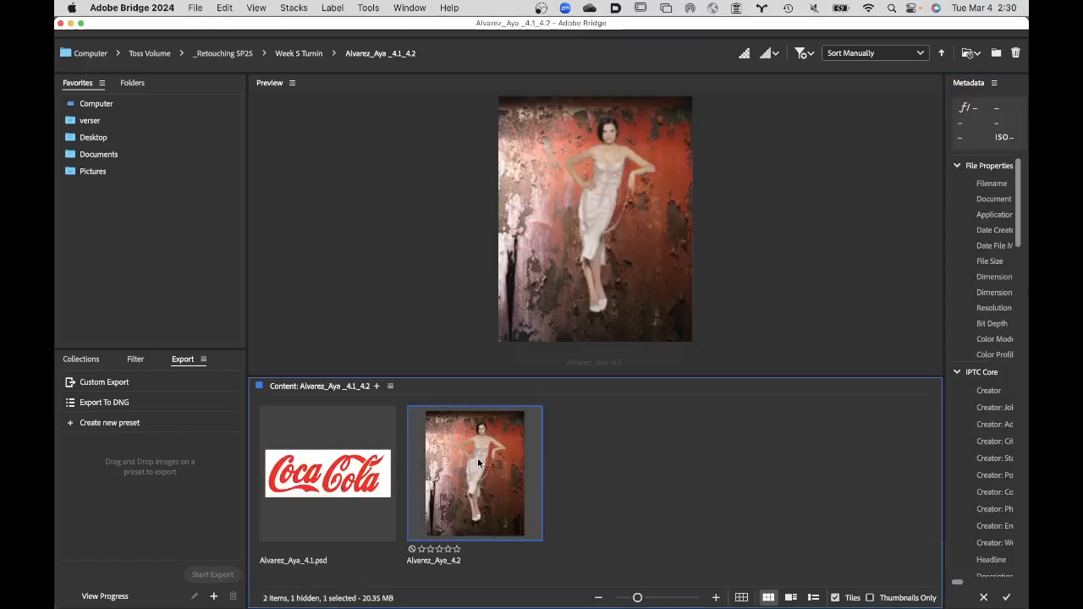
pyautogui.doubleClick(478, 463)
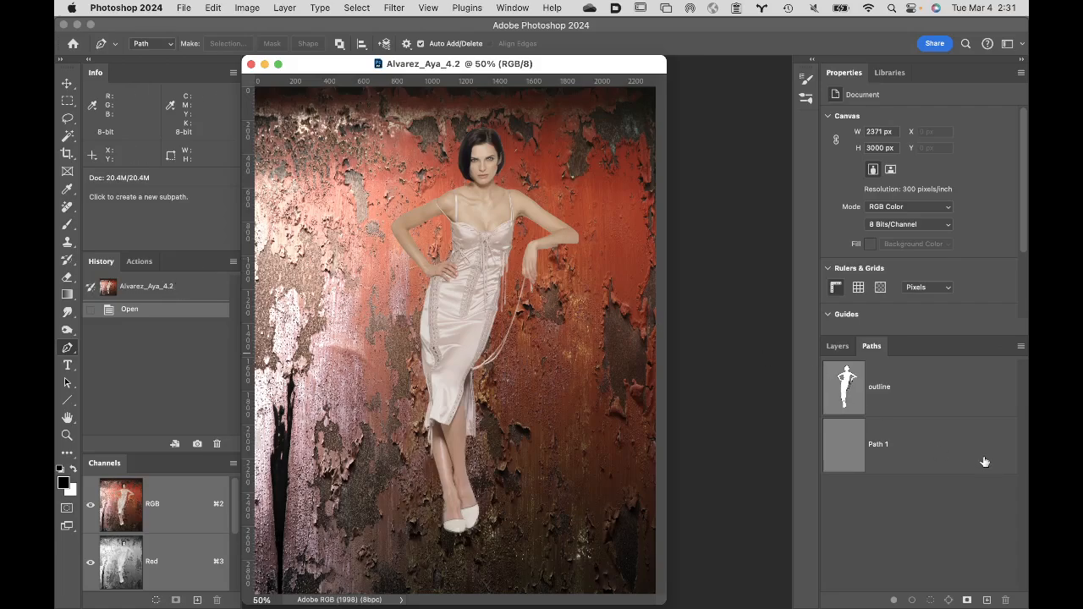
# - Review the outline path and the layers of the 4.2 image, and close the document
pyautogui.click(921, 385)
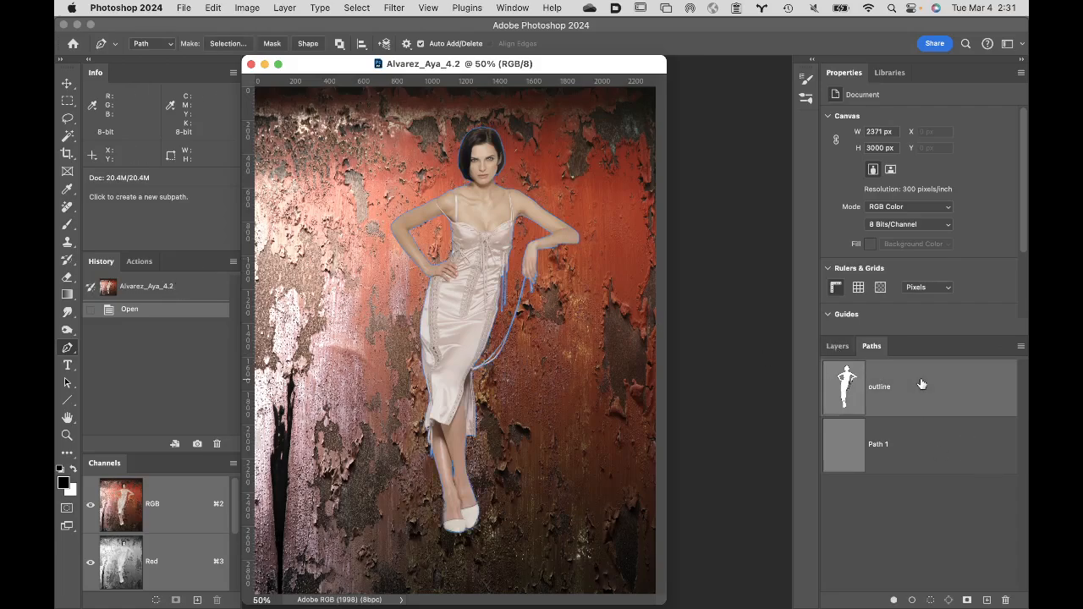
pyautogui.click(837, 346)
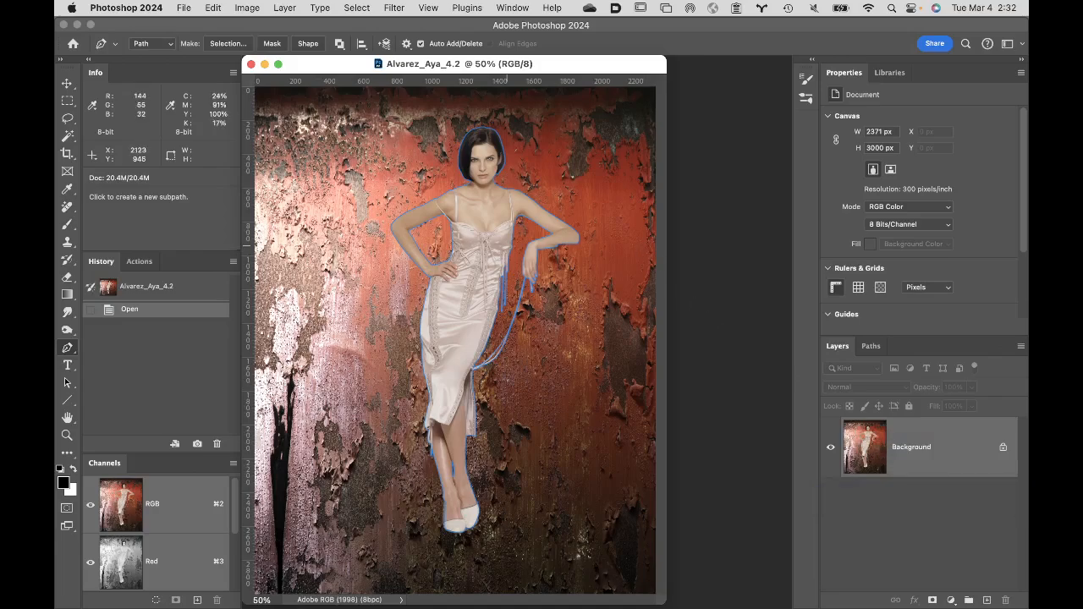
pyautogui.click(251, 64)
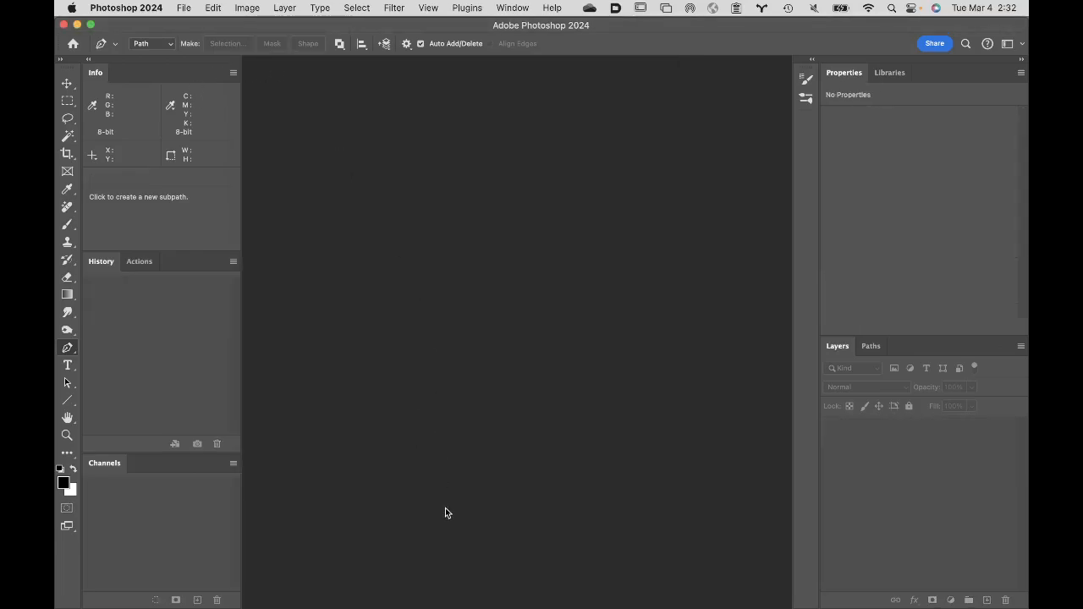
# - Switch back to Adobe Bridge and return to the Week 5 Turnin folder
pyautogui.moveTo(442, 602)
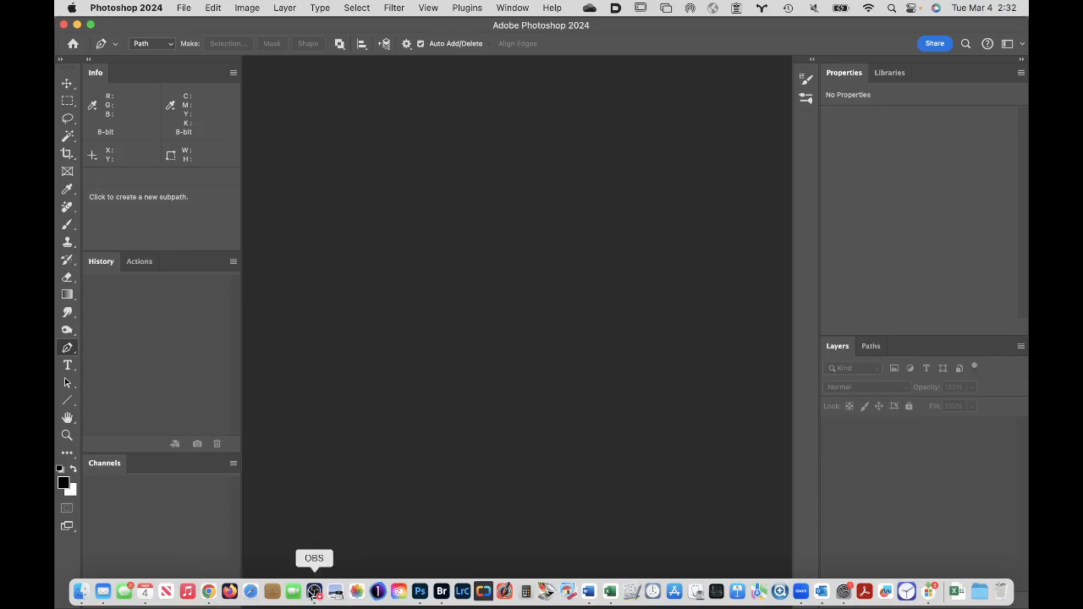
pyautogui.click(441, 593)
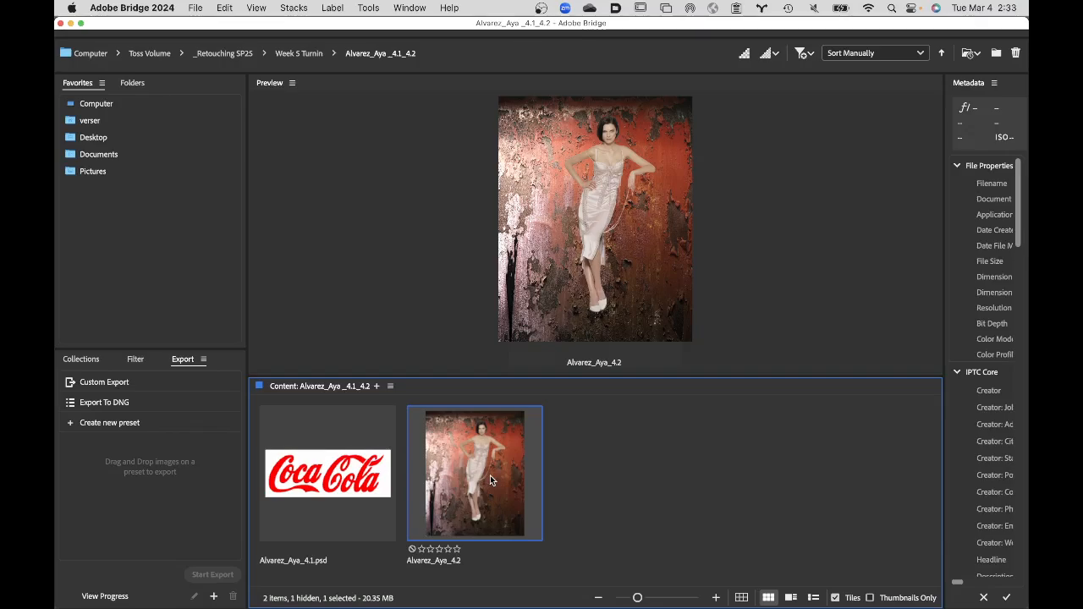
pyautogui.click(294, 54)
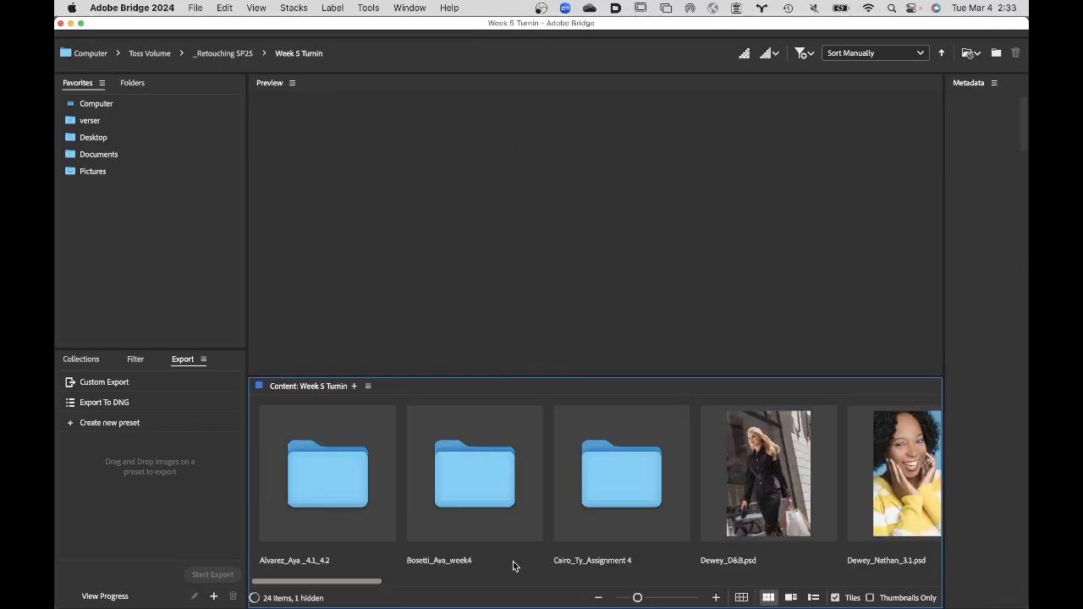
pyautogui.moveTo(381, 581)
pyautogui.mouseDown()
pyautogui.moveTo(541, 582)
pyautogui.moveTo(363, 581)
pyautogui.mouseUp()
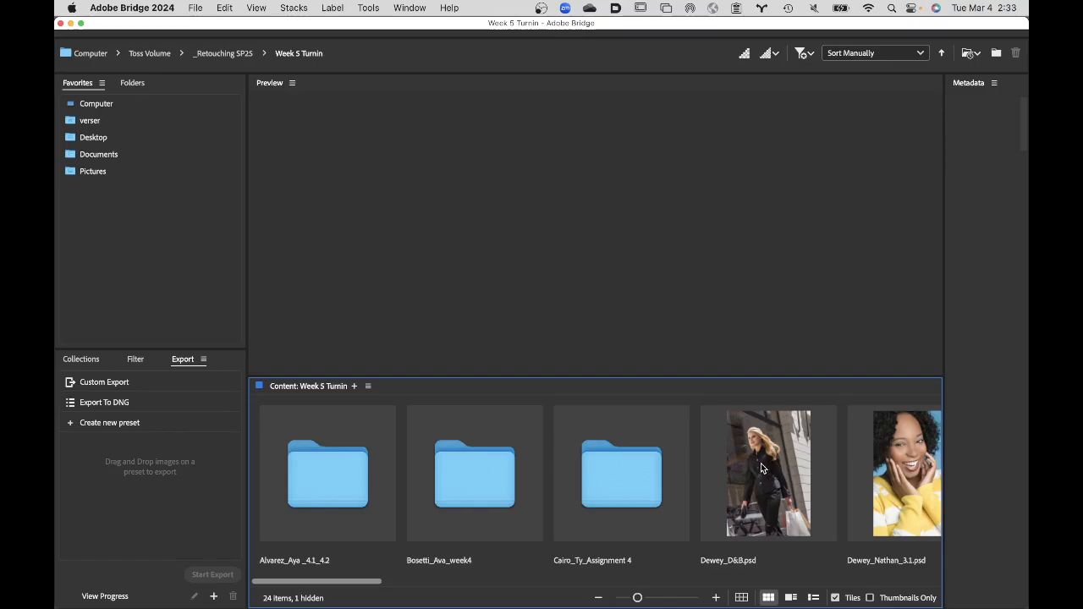
# - Open the student folder ending in Assignment 4, open its Assignment 4.2 PSD in Photoshop and list the document's paths
pyautogui.click(631, 480)
pyautogui.doubleClick(632, 482)
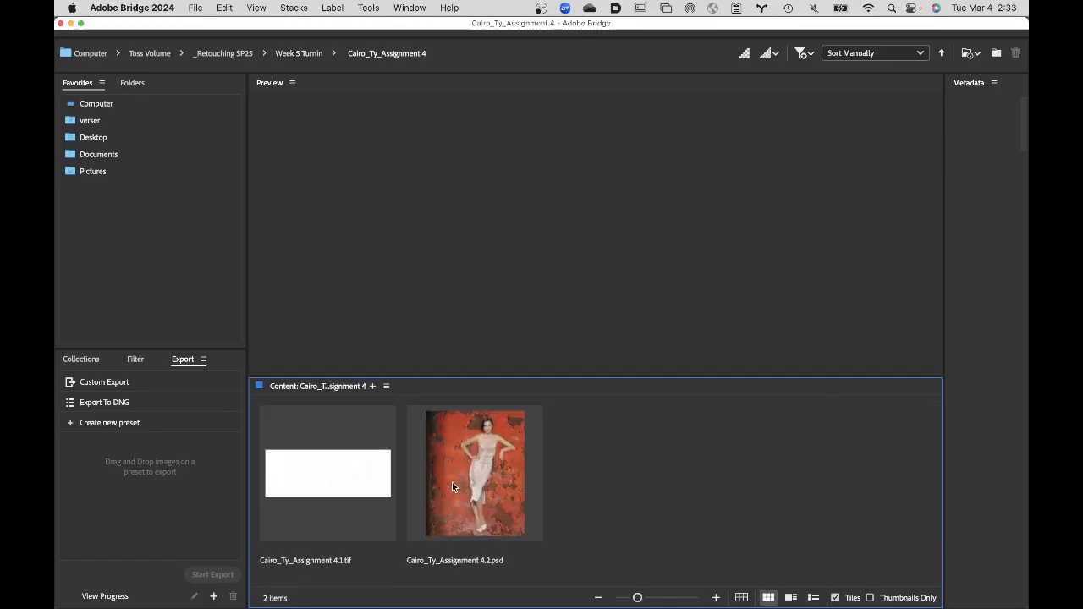
pyautogui.doubleClick(484, 478)
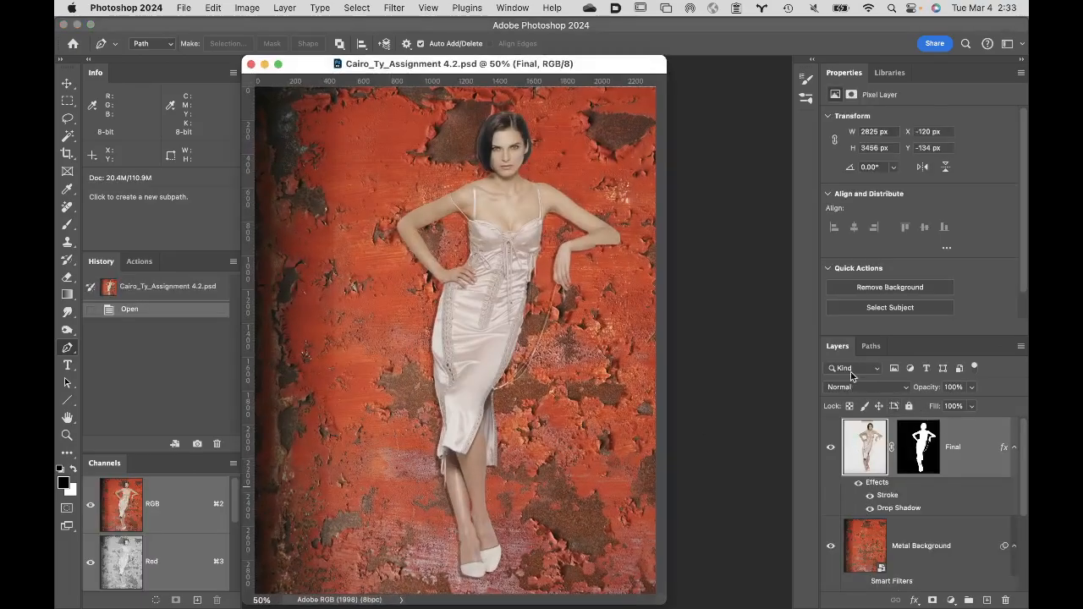
pyautogui.click(871, 347)
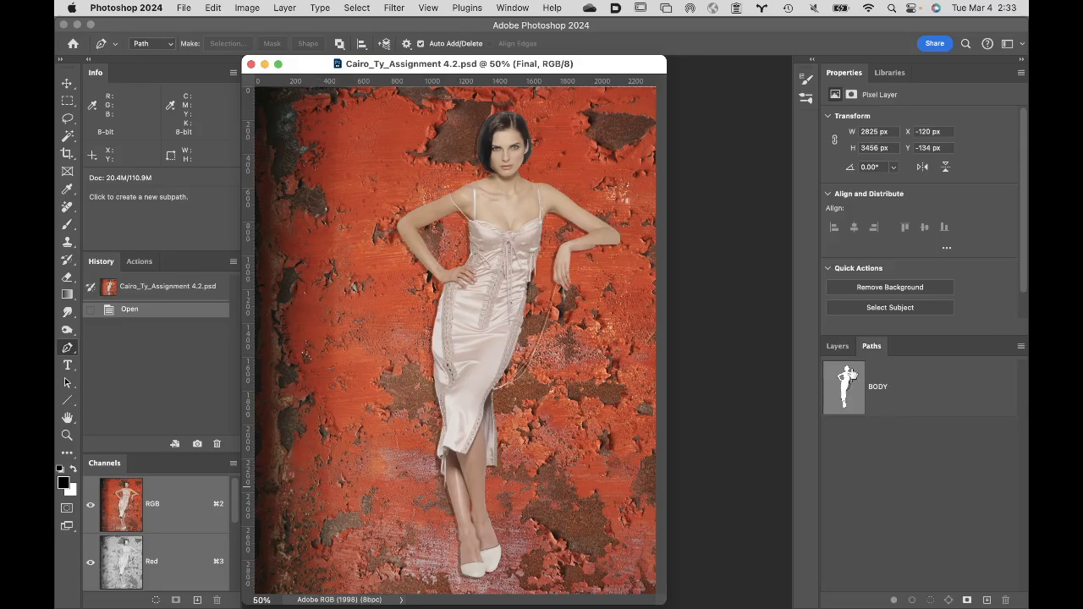
# - Show the document's layers and temporarily disable the Final layer's mask to compare the image with and without it
pyautogui.click(838, 347)
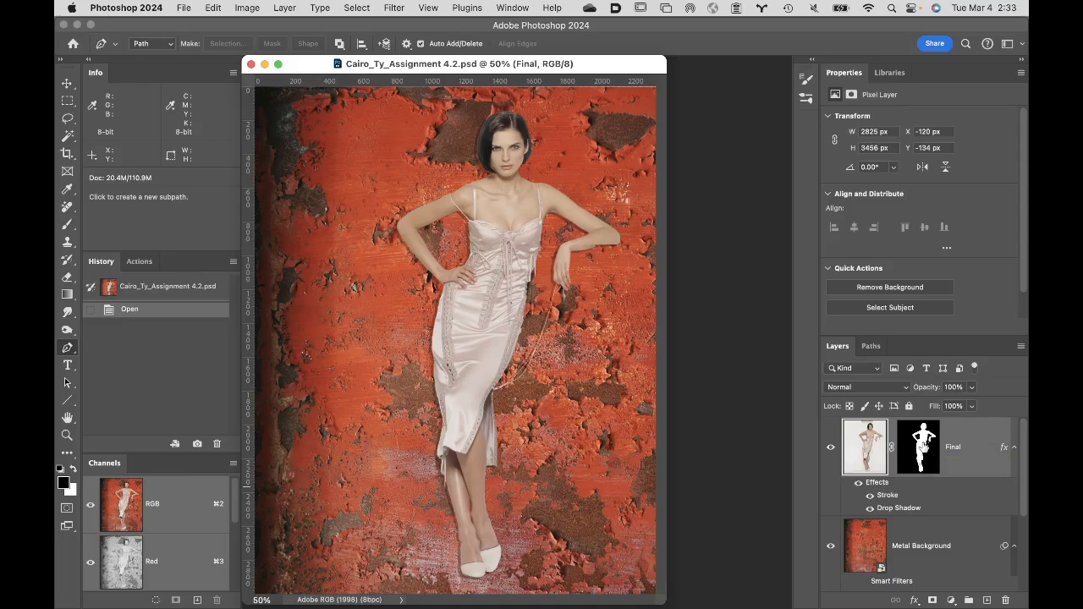
pyautogui.keyDown('shift'); pyautogui.click(919, 446); pyautogui.keyUp('shift')
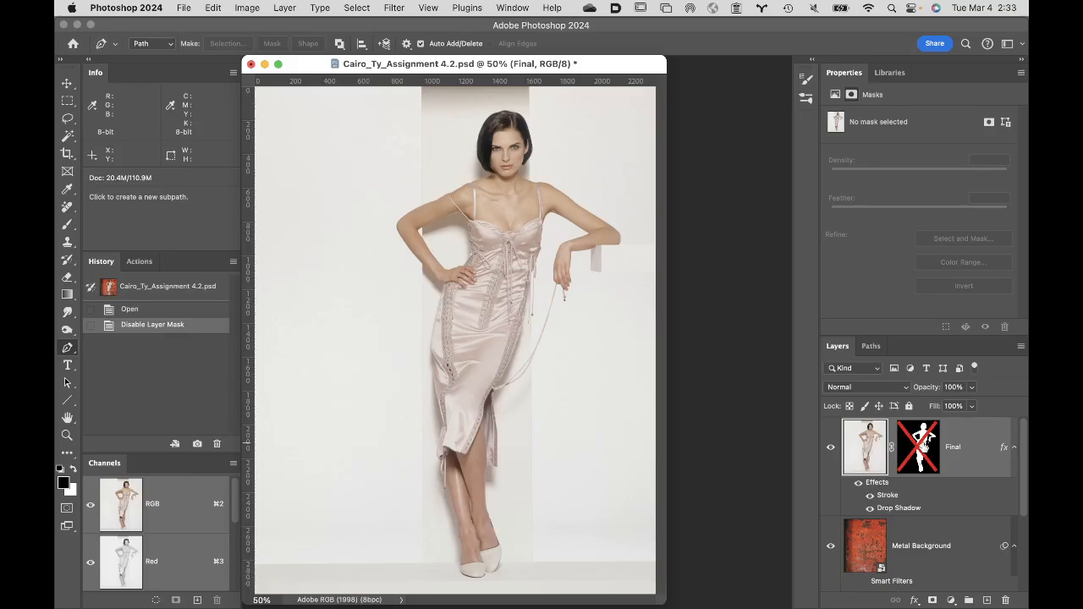
pyautogui.keyDown('shift'); pyautogui.click(921, 445); pyautogui.keyUp('shift')
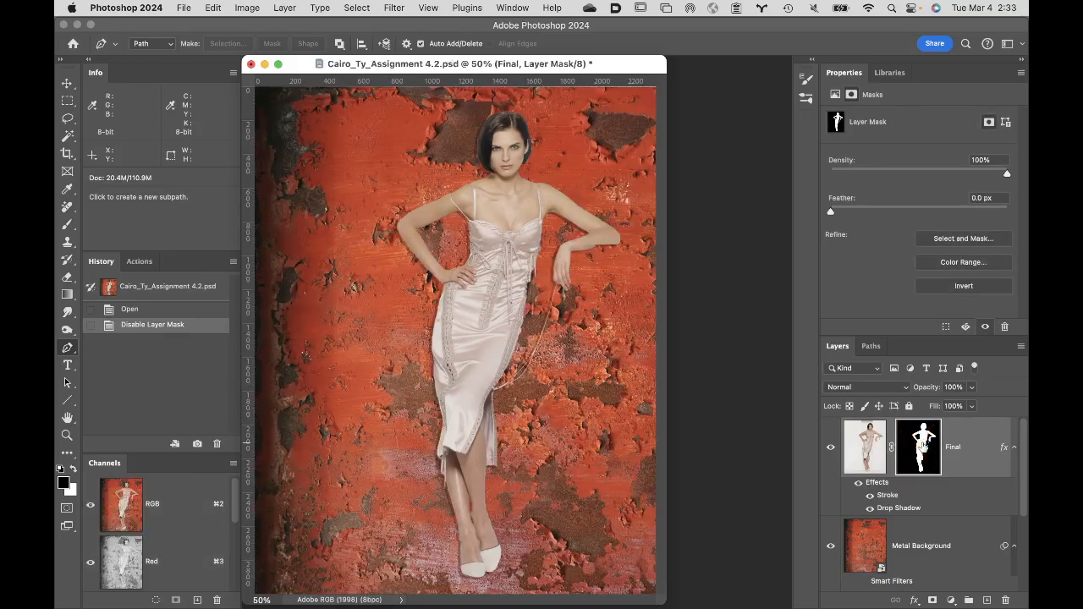
# - Try applying the Final layer's mask to inspect the cutout on its own, and restore the mask and the Metal Background layer
pyautogui.moveTo(919, 445); pyautogui.dragTo(1005, 600)
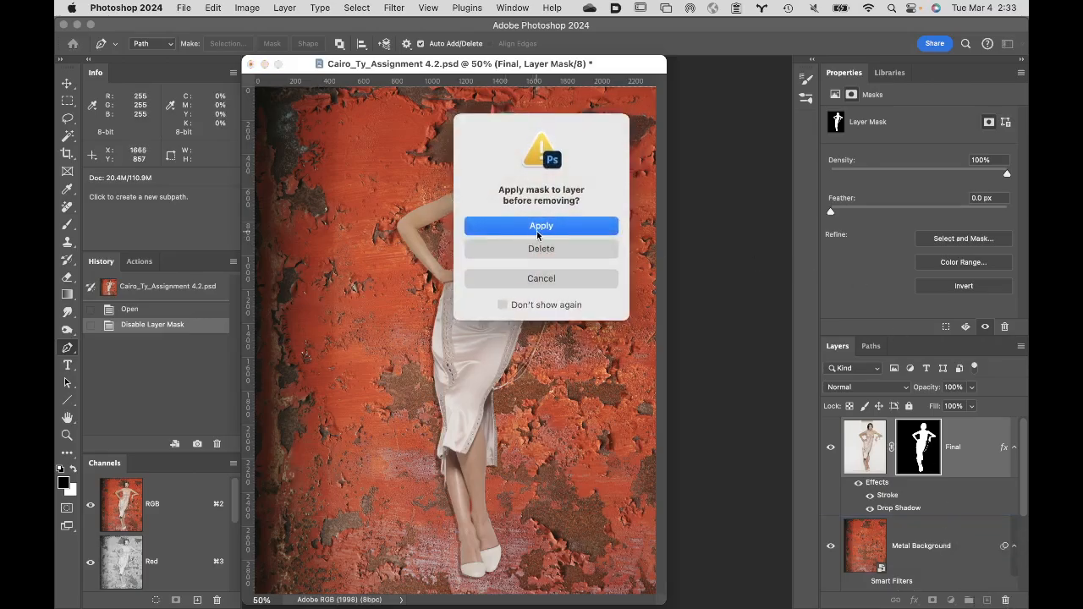
pyautogui.click(562, 228)
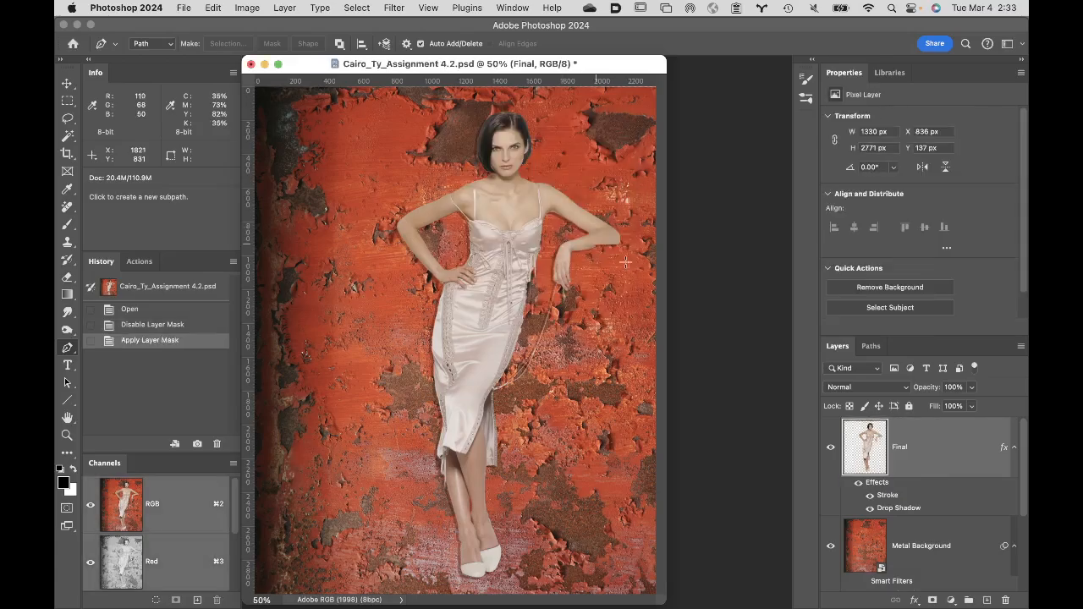
pyautogui.keyDown('alt'); pyautogui.click(831, 450); pyautogui.keyUp('alt')
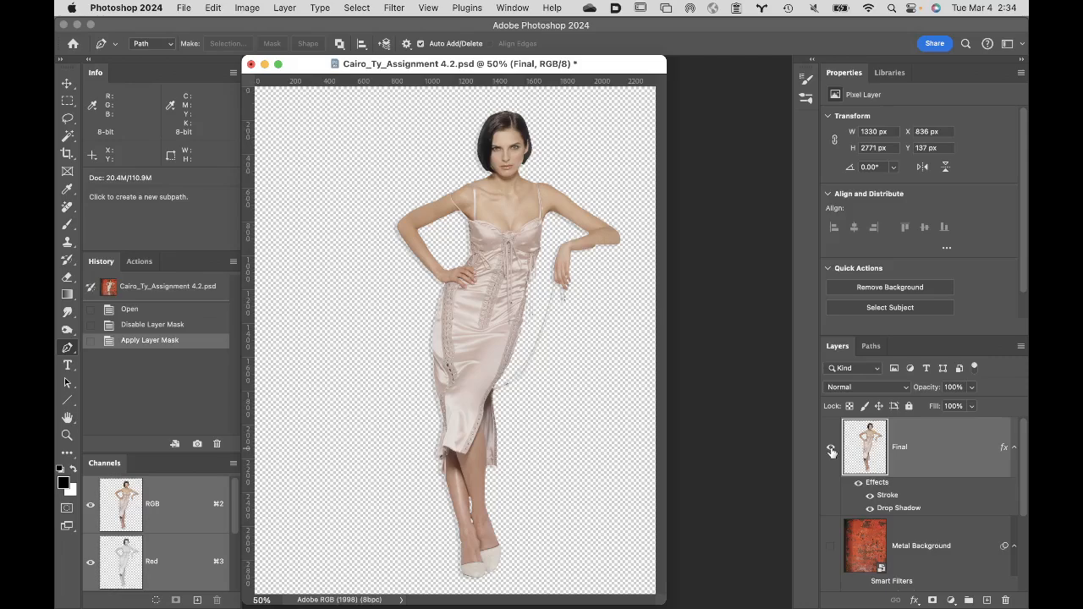
pyautogui.press('super+z')
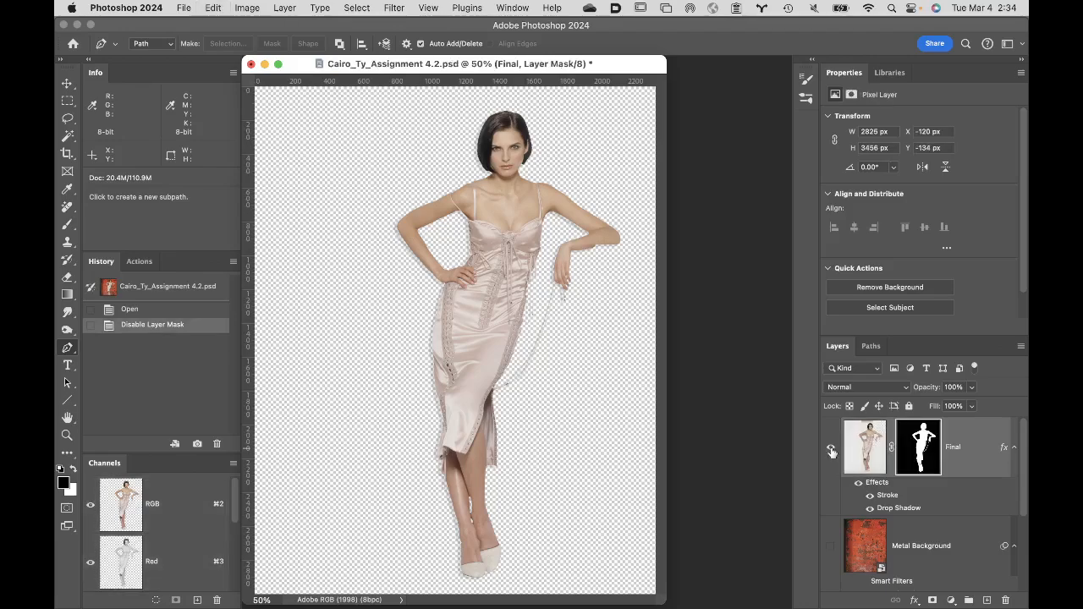
pyautogui.click(832, 546)
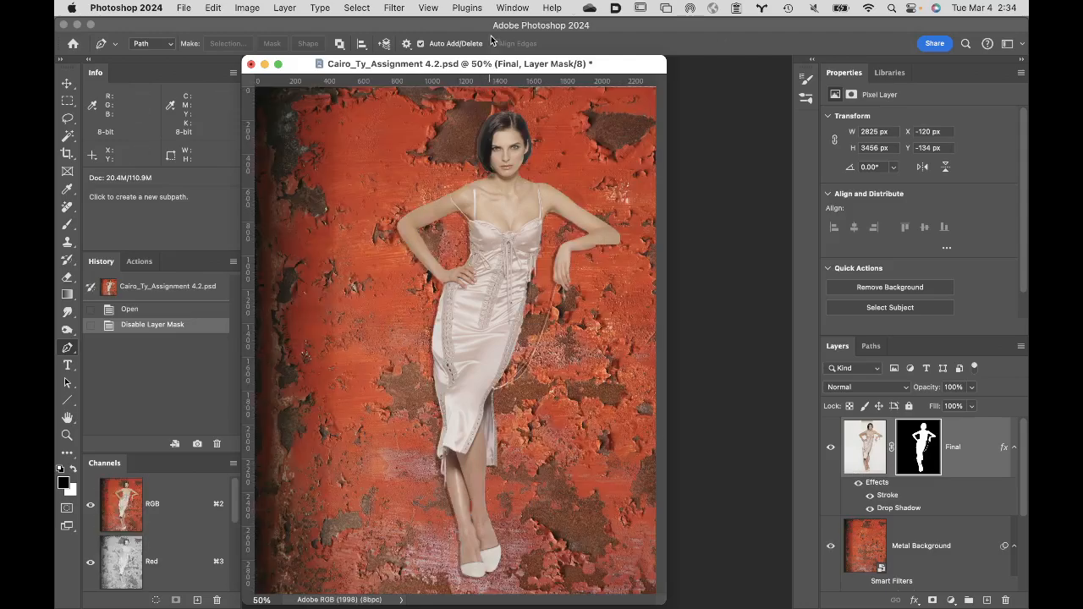
# - Display the BODY path over the image to check how it follows the figure
pyautogui.click(874, 346)
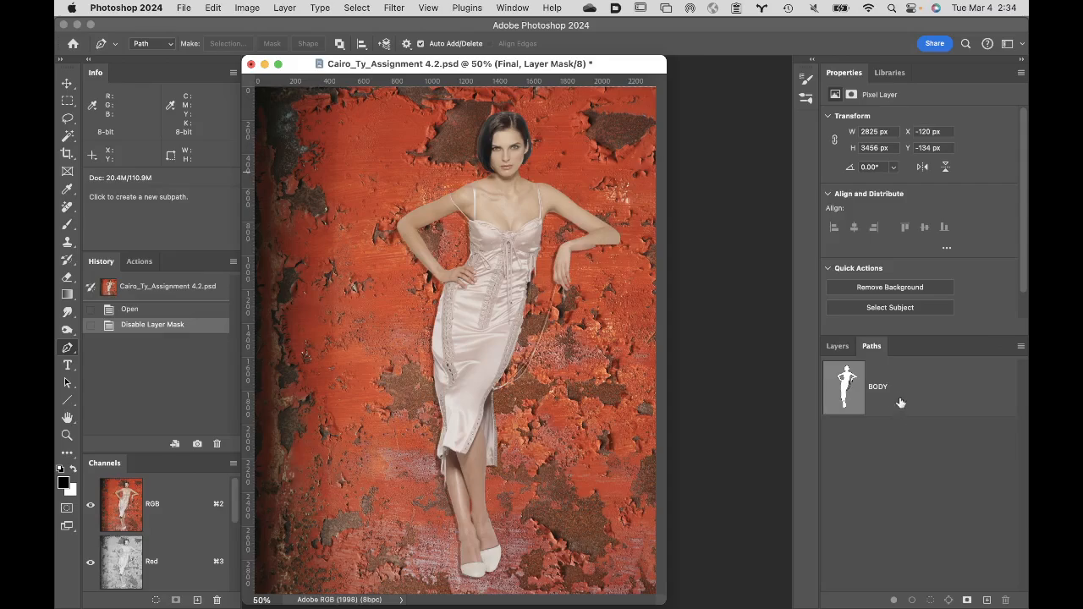
pyautogui.click(889, 395)
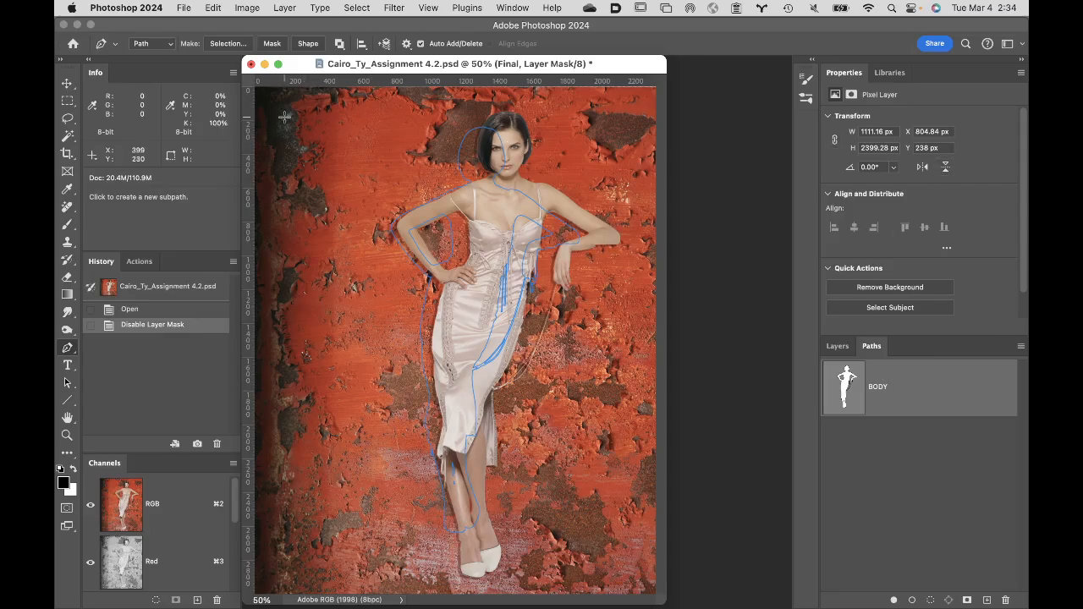
# - Close the reviewed Assignment 4.2 document without saving, and switch to Bridge's Week 5 Turnin folder
pyautogui.click(251, 66)
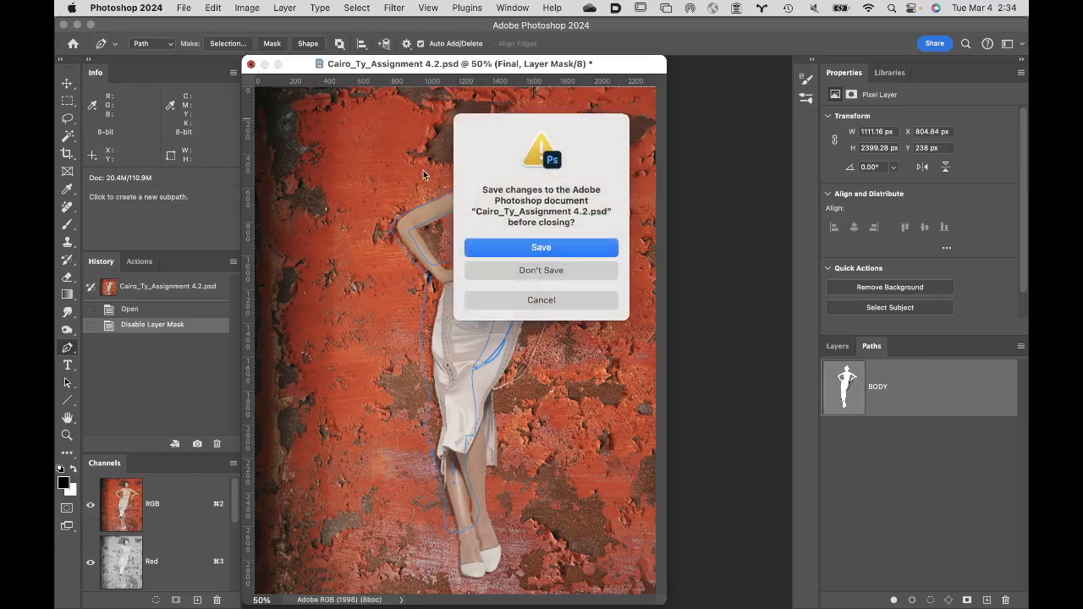
pyautogui.click(575, 270)
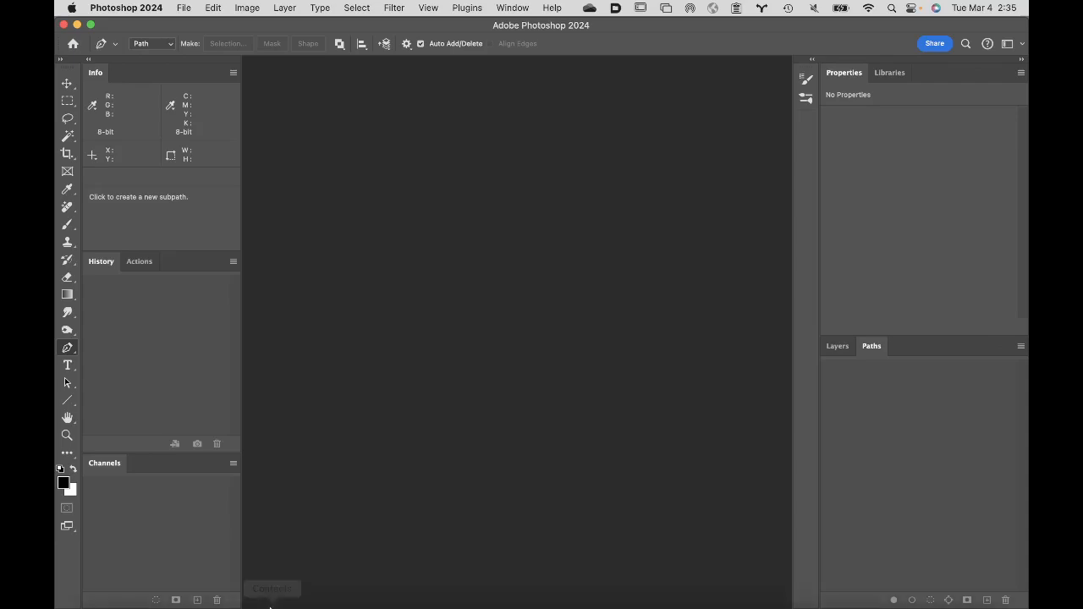
pyautogui.moveTo(271, 606)
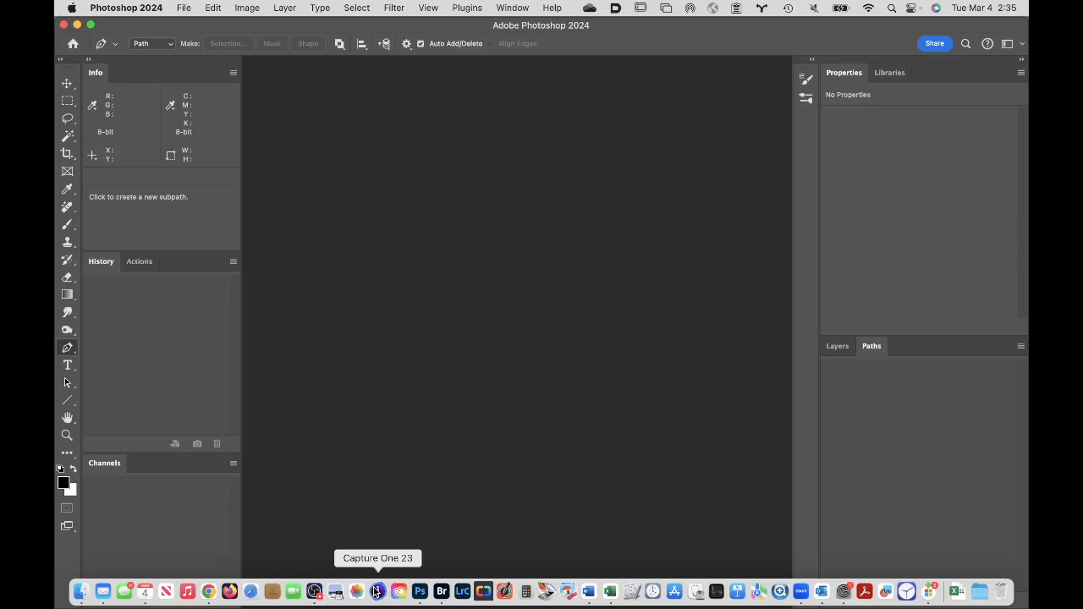
pyautogui.click(441, 592)
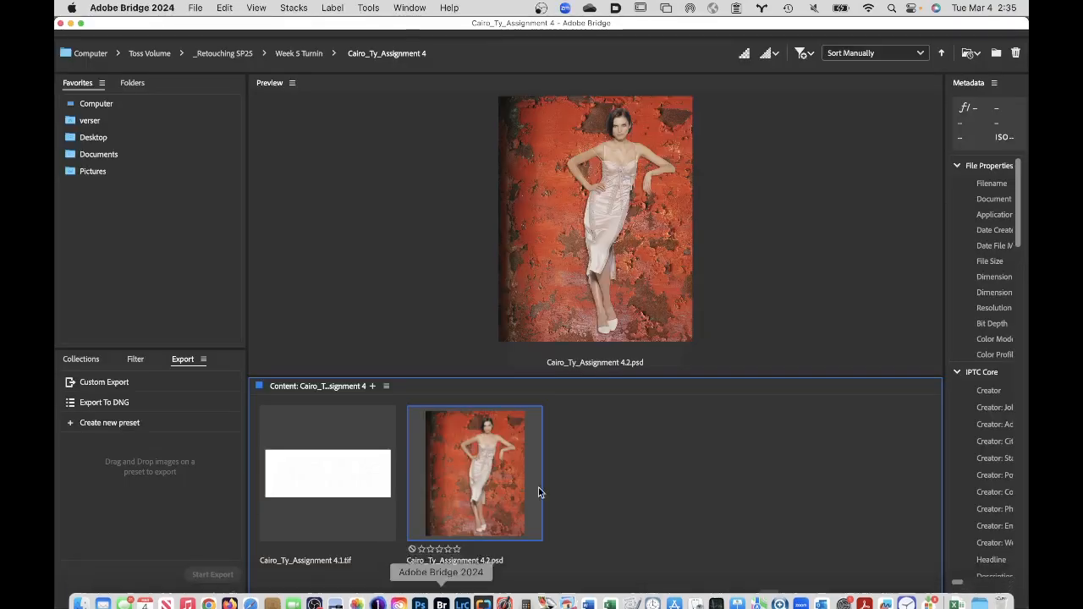
pyautogui.click(293, 53)
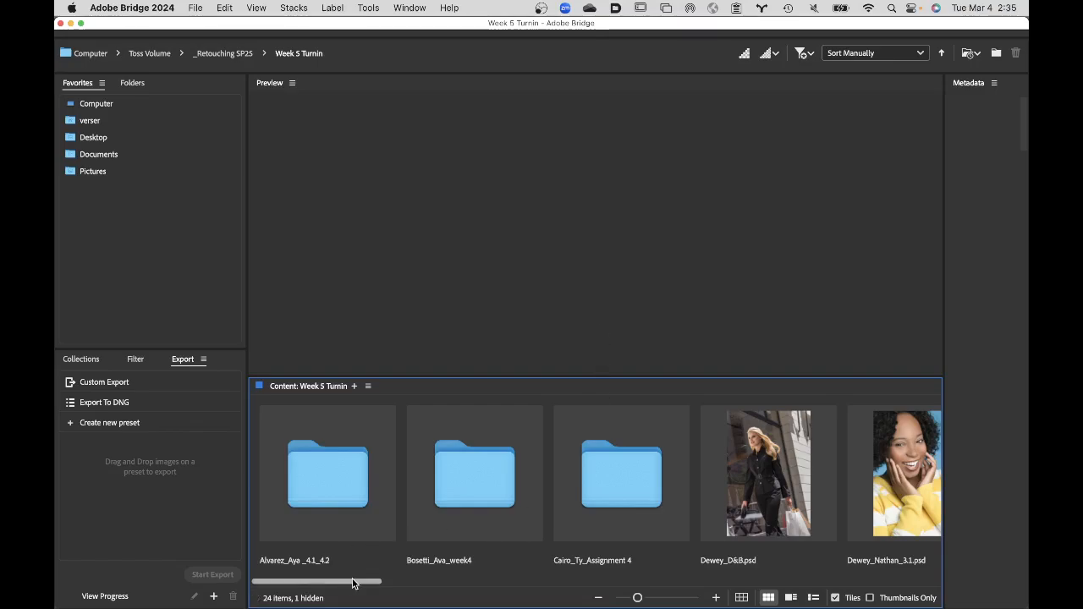
# - Open the student folder ending in _2 and open its Assignment4.2 PSD in Photoshop
pyautogui.moveTo(355, 581); pyautogui.dragTo(793, 589)
pyautogui.click(710, 474)
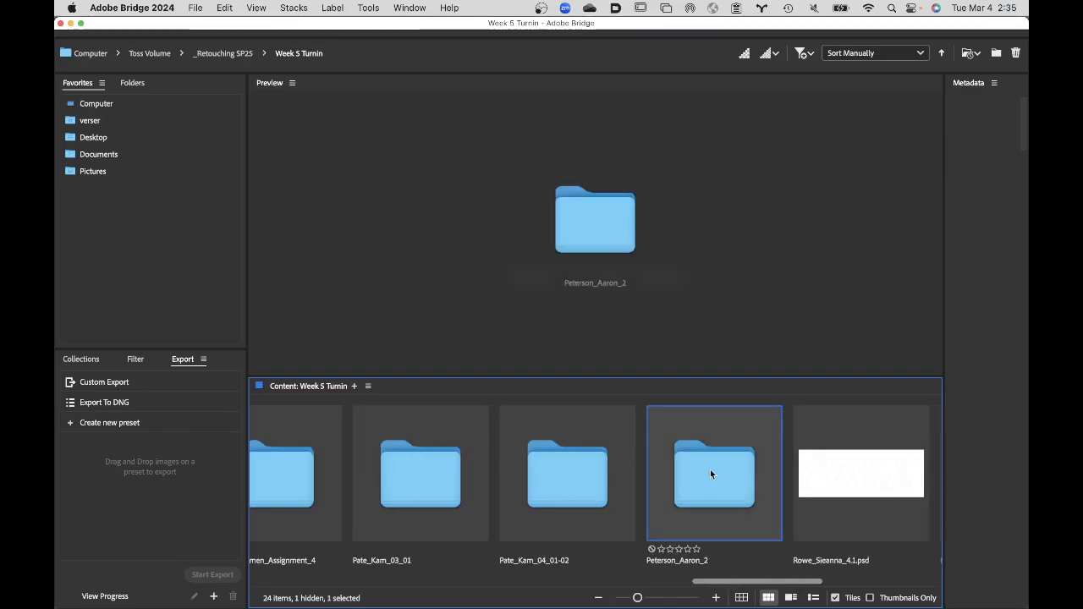
pyautogui.doubleClick(710, 471)
pyautogui.doubleClick(480, 464)
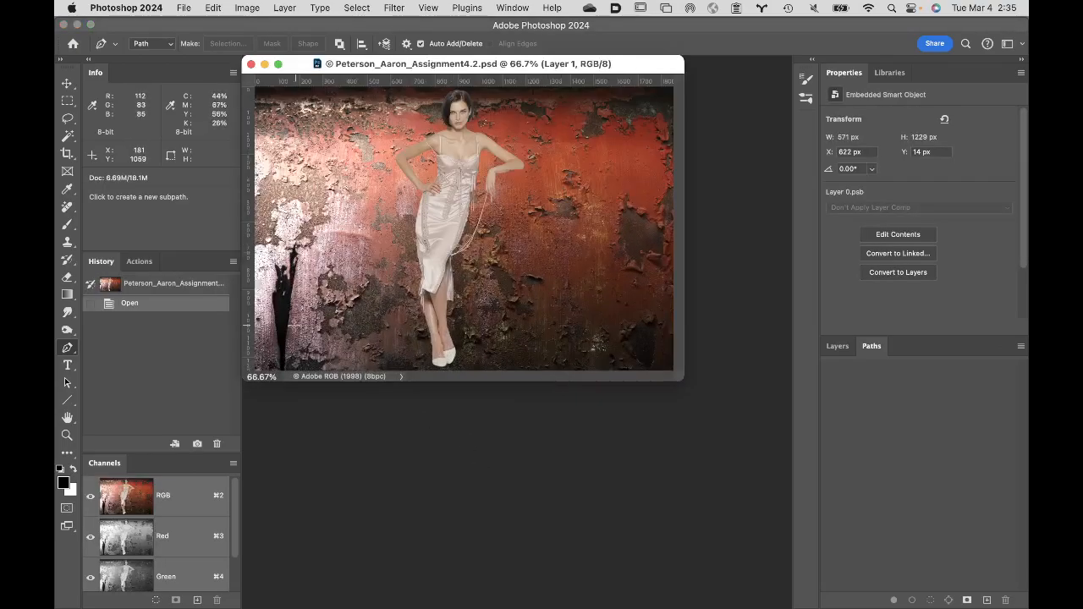
# - Inspect the layer stack and the paths list of the Assignment4.2 composite
pyautogui.click(838, 347)
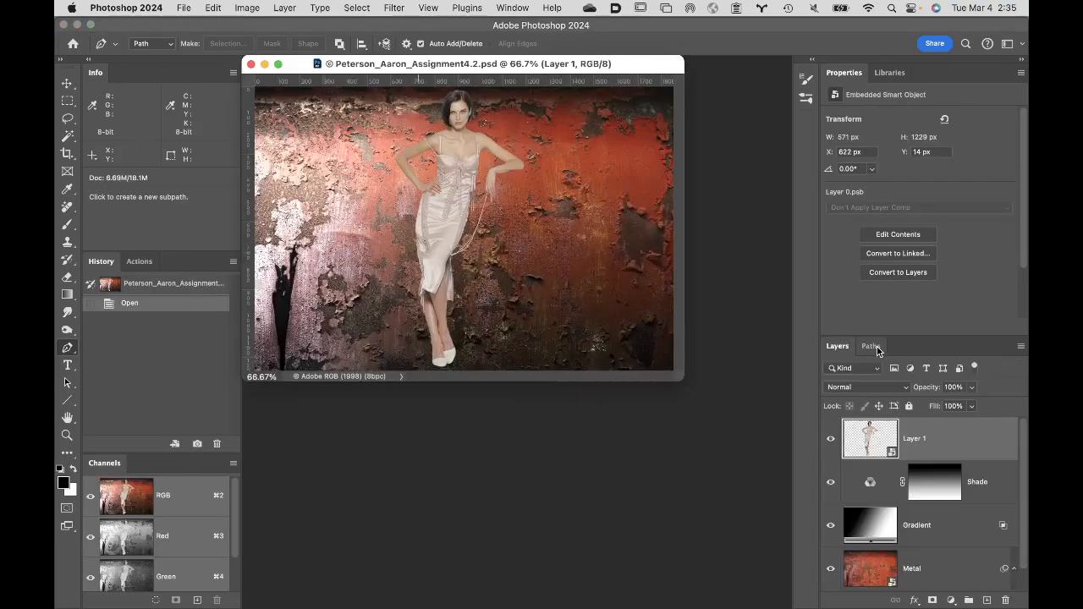
pyautogui.click(877, 349)
pyautogui.click(840, 349)
# - Open the Layer 1 smart object's contents beside the composite to check their paths and masked layer, and close them
pyautogui.doubleClick(867, 437)
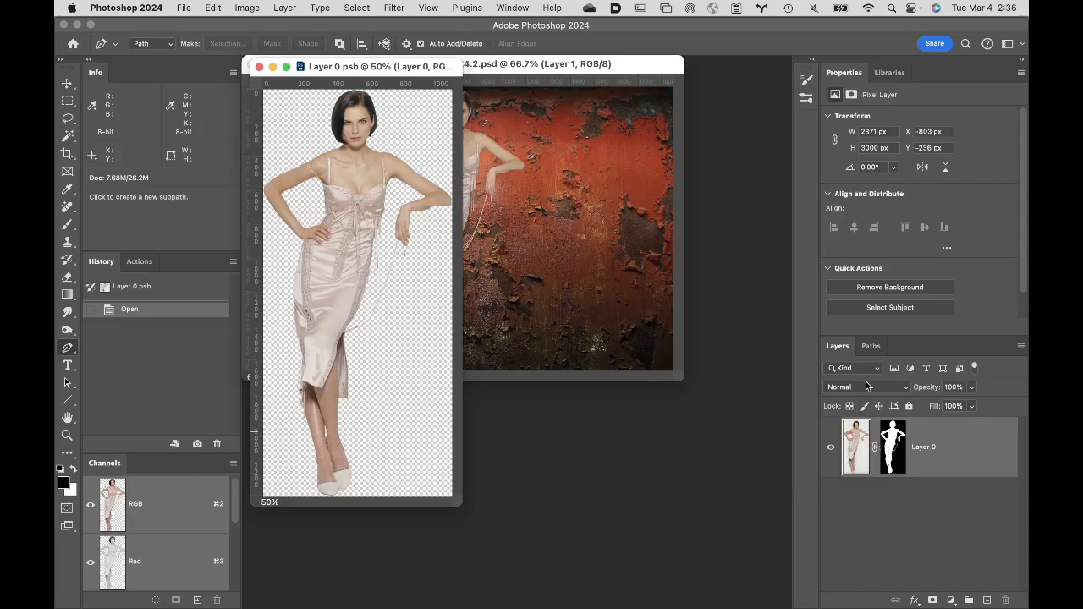
pyautogui.click(871, 349)
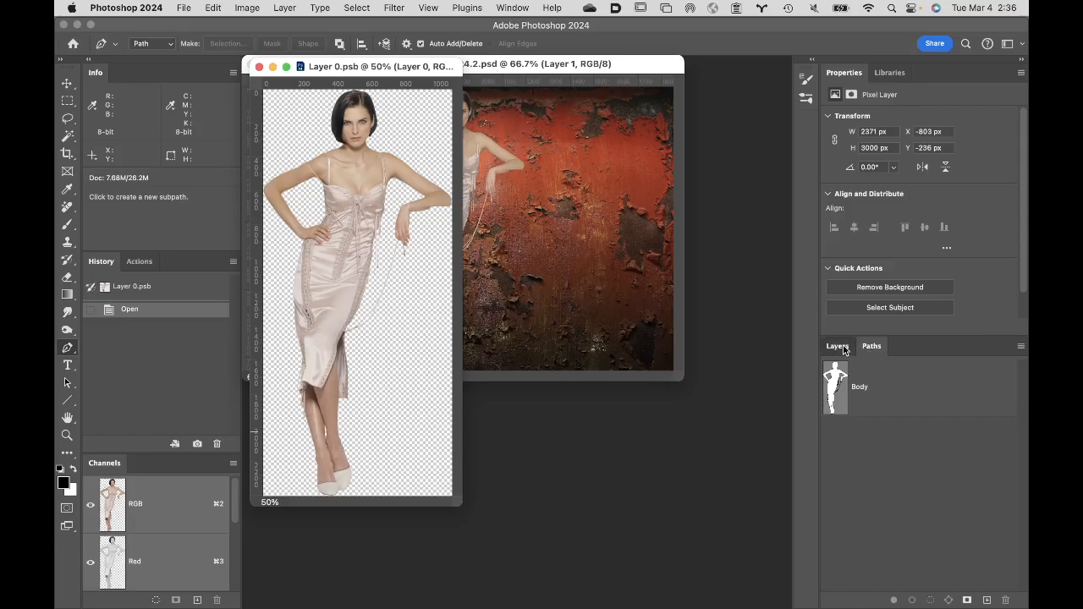
pyautogui.click(837, 347)
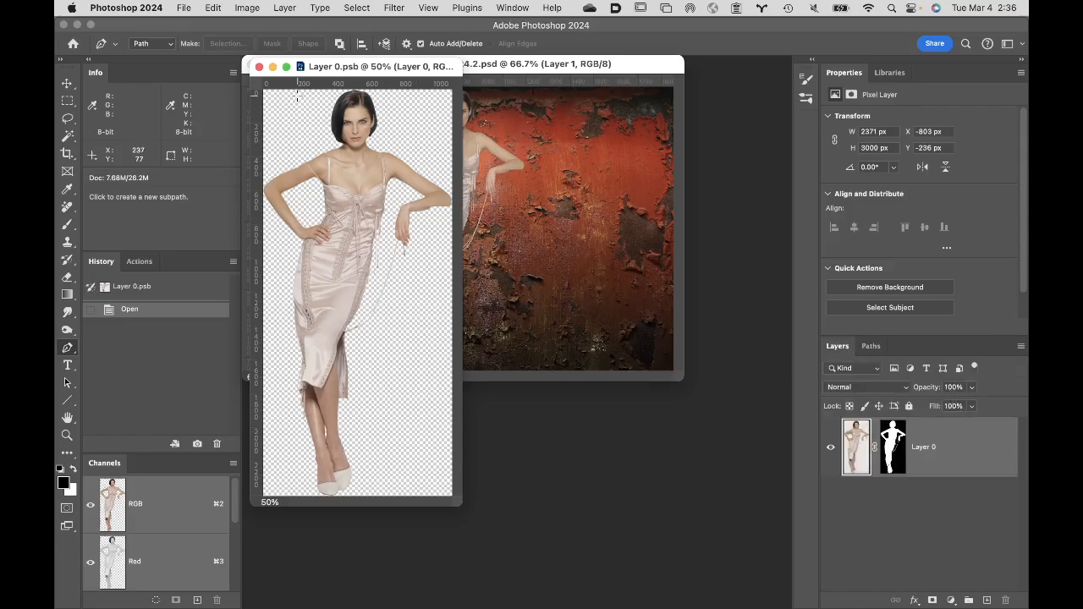
pyautogui.moveTo(363, 68); pyautogui.dragTo(624, 138)
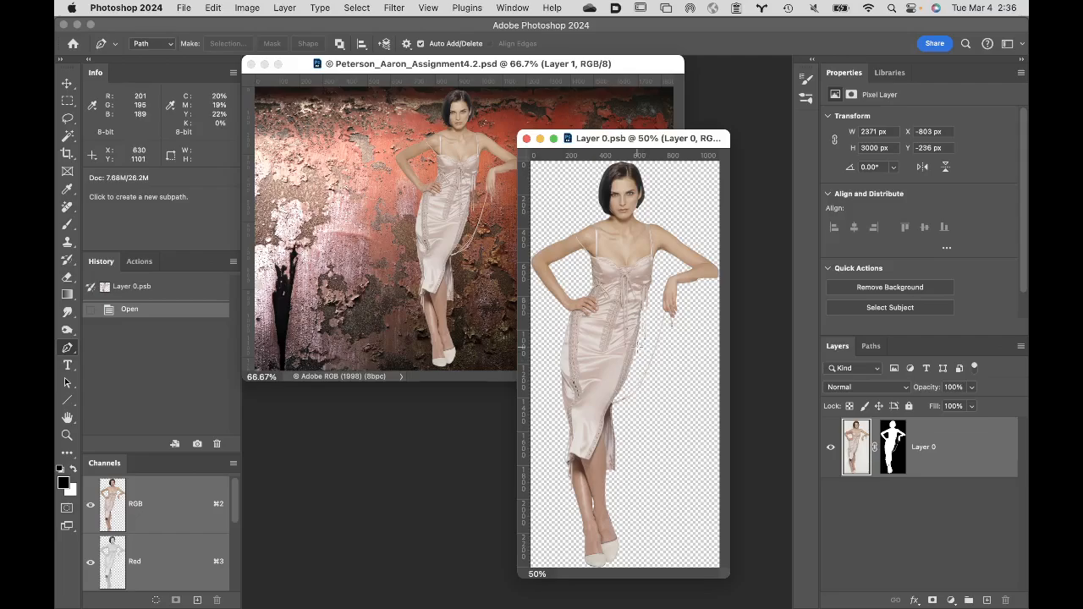
pyautogui.click(184, 7)
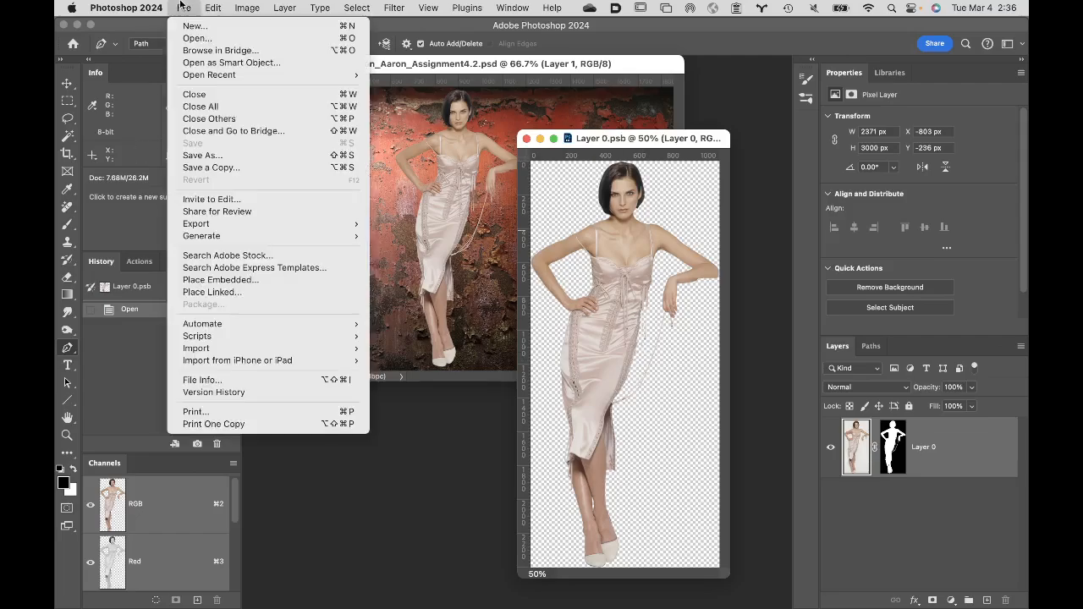
pyautogui.click(518, 125)
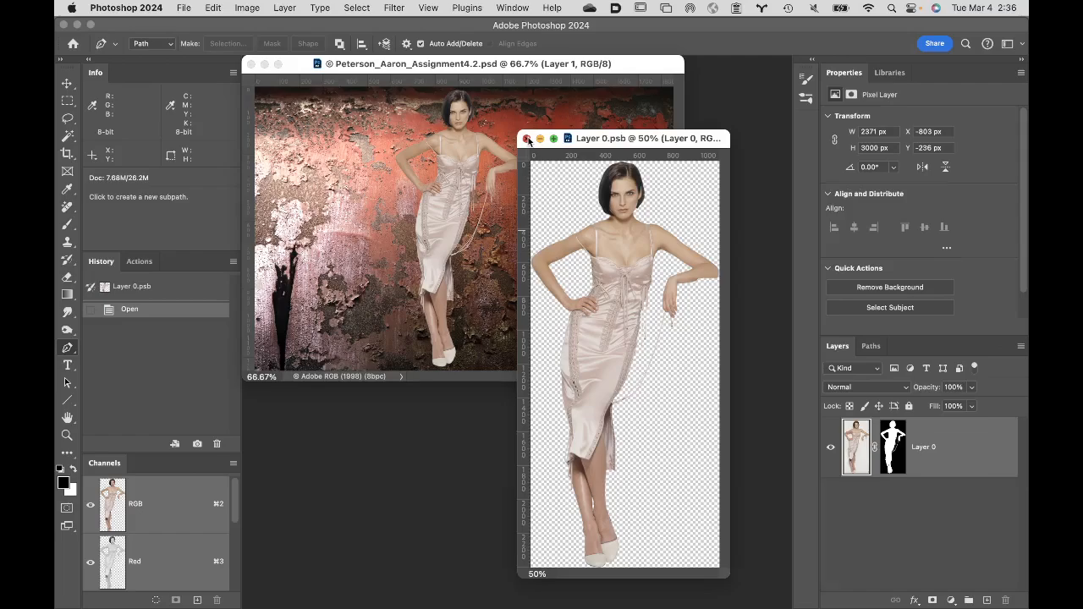
pyautogui.click(527, 139)
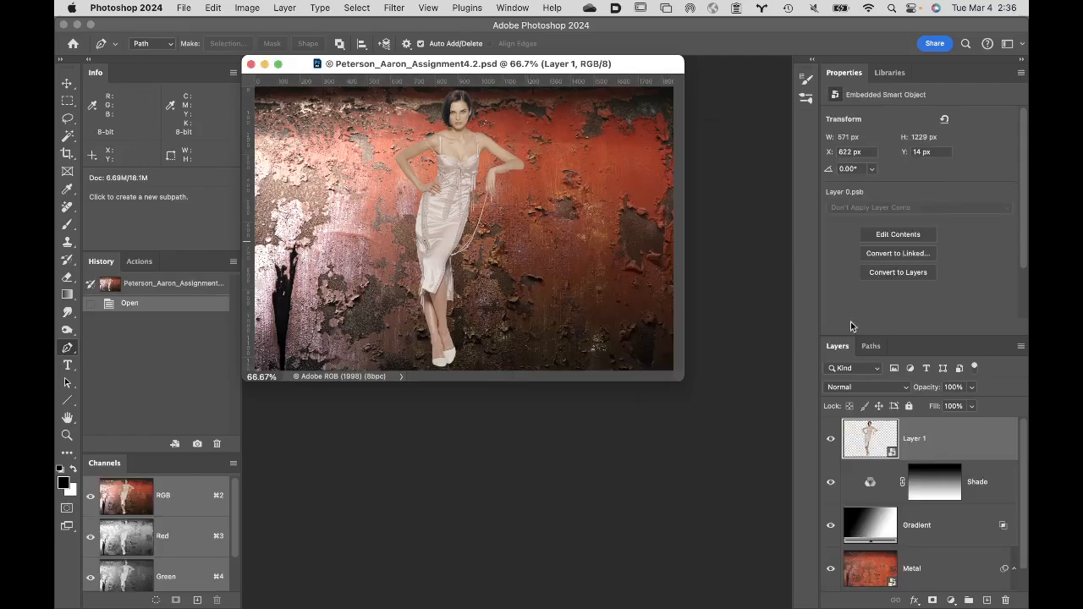
# - Convert the Layer 1 smart object to layers, retaining its transforms, and check the document's paths list
pyautogui.click(1021, 348)
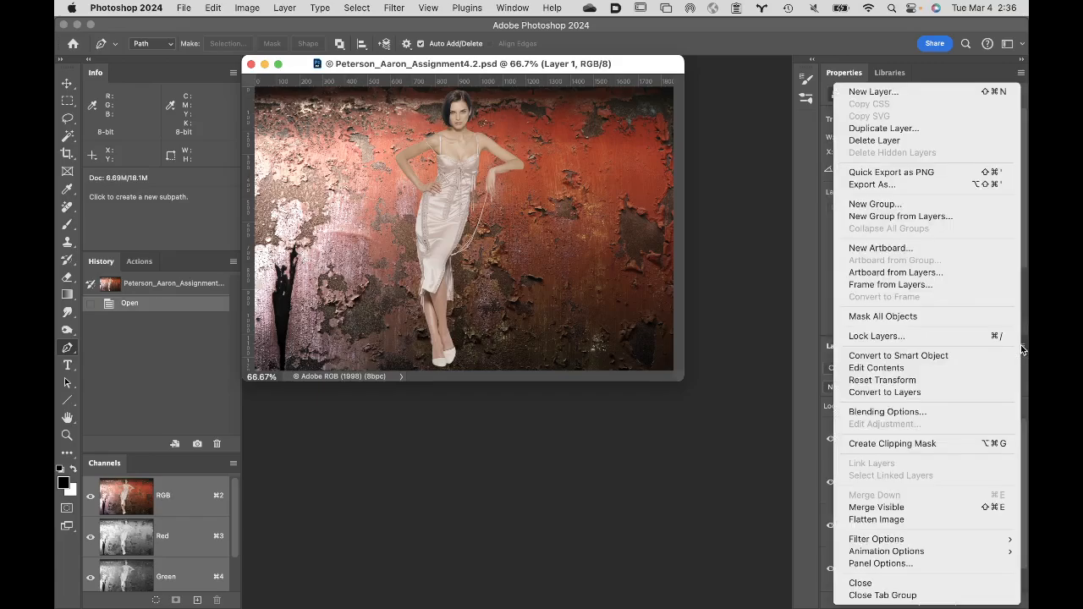
pyautogui.click(932, 394)
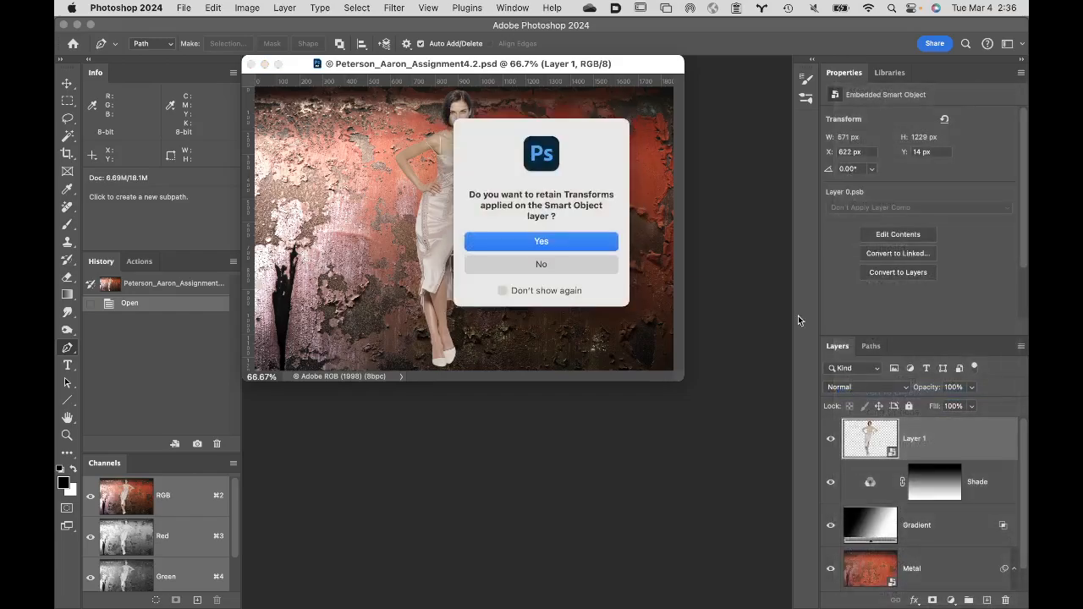
pyautogui.click(589, 245)
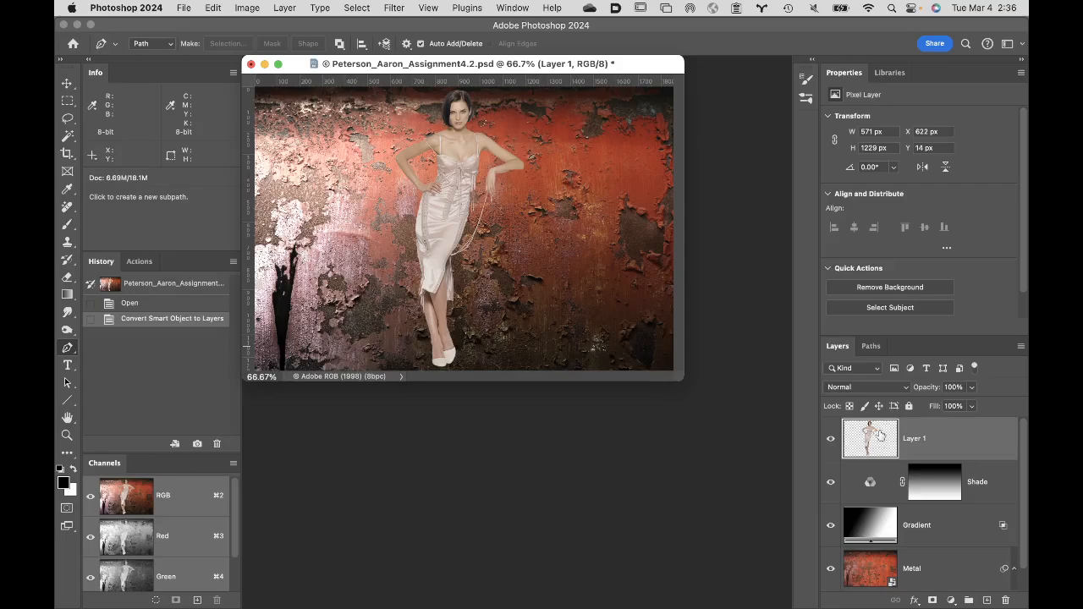
pyautogui.click(885, 392)
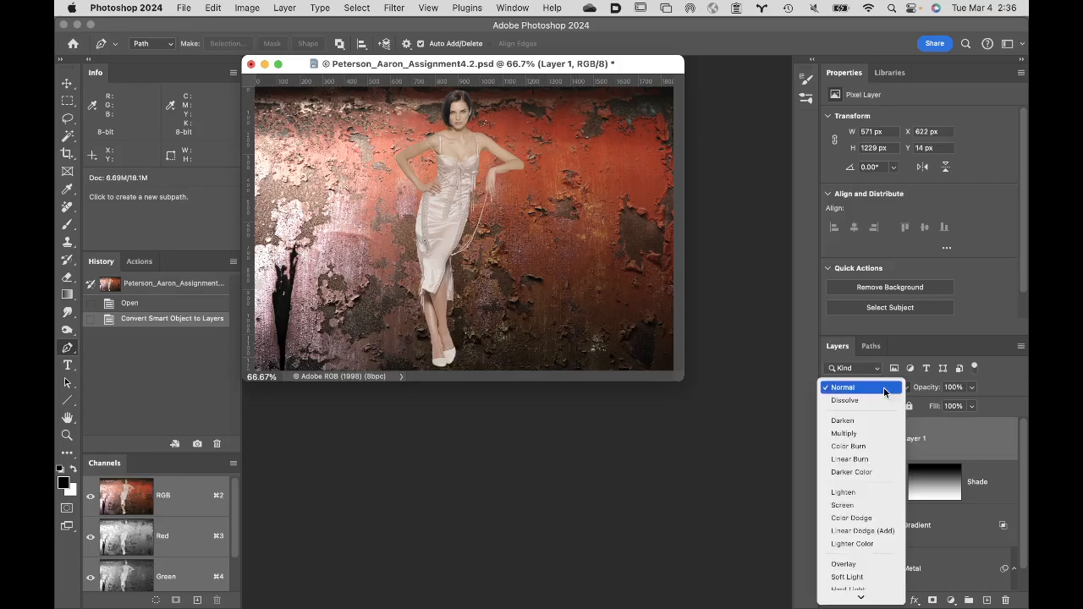
pyautogui.click(805, 381)
pyautogui.click(872, 347)
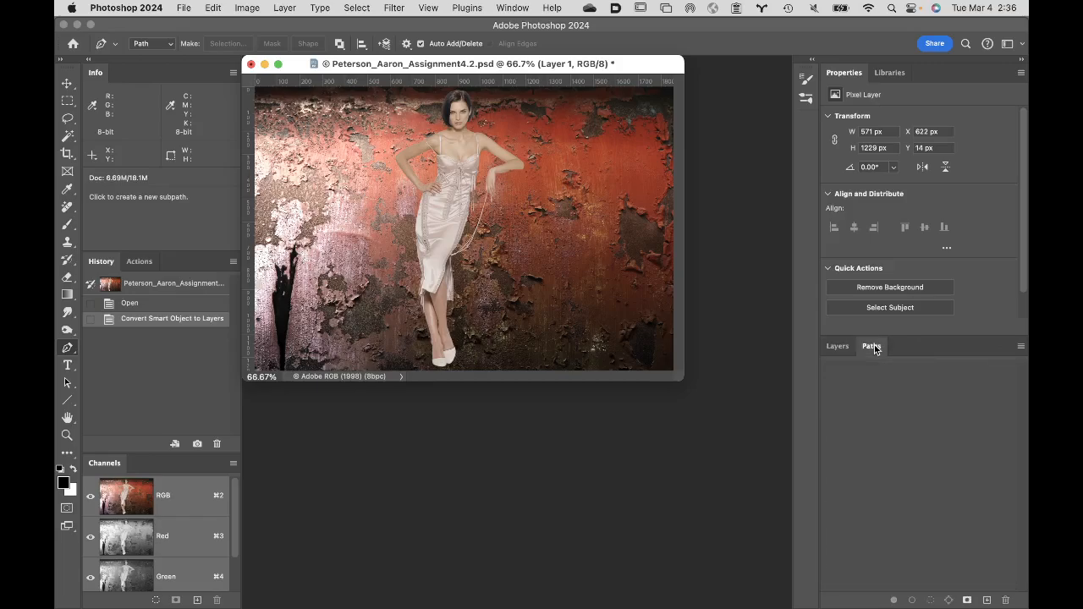
# - Discard the smart object conversion by closing the document without saving, and go back to the Week 5 Turnin folder in Bridge
pyautogui.click(251, 65)
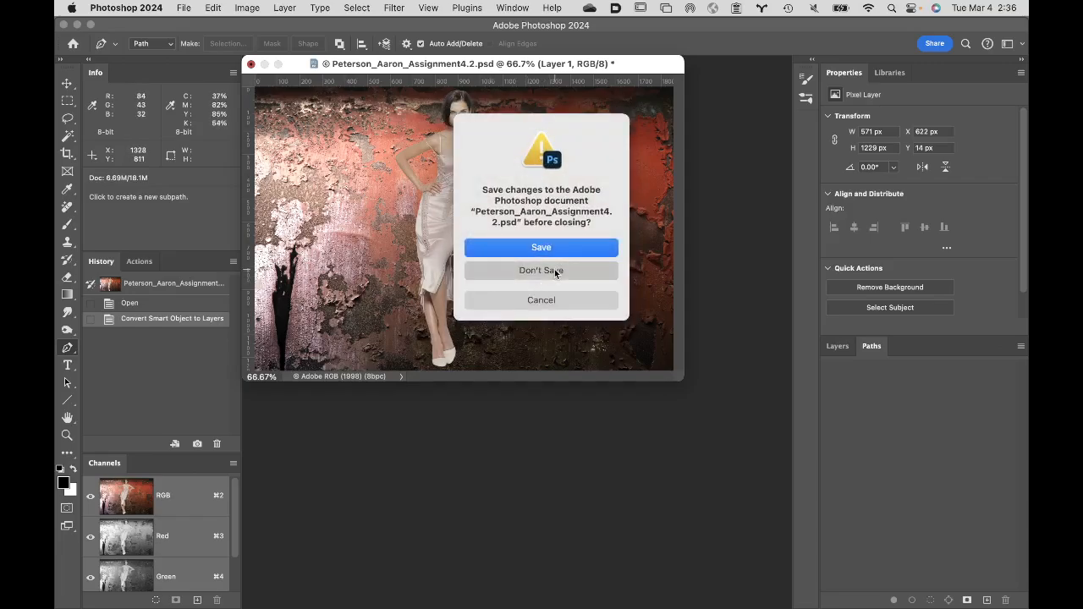
pyautogui.click(555, 271)
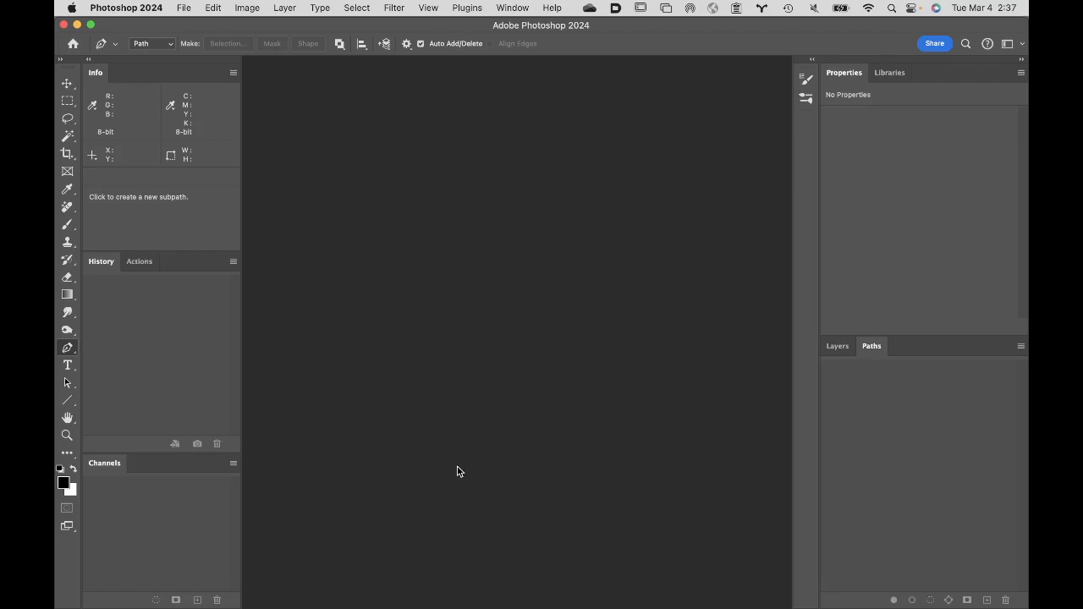
pyautogui.moveTo(213, 606)
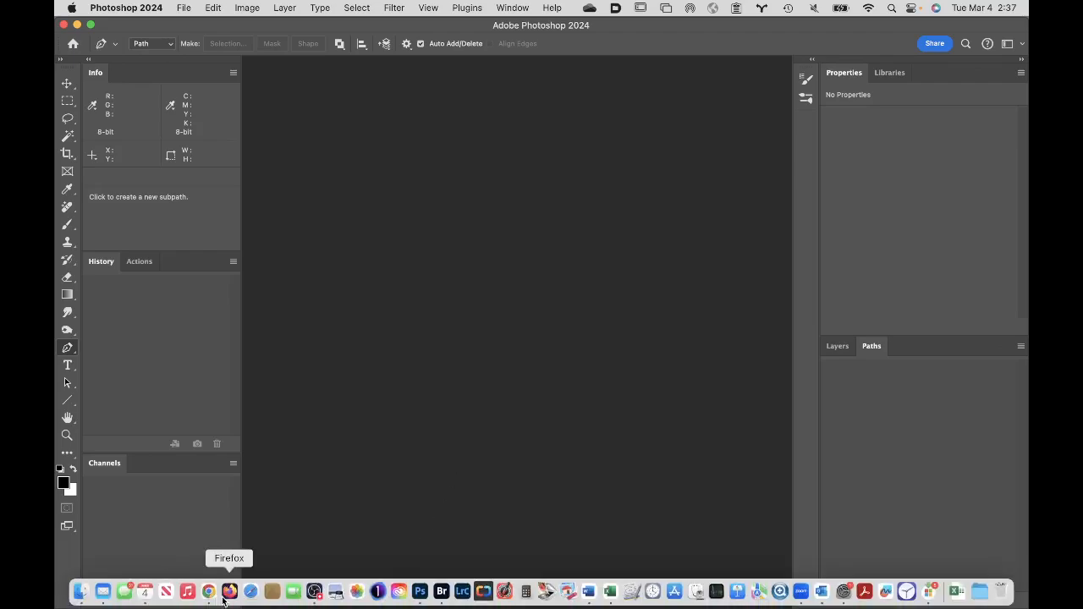
pyautogui.click(444, 590)
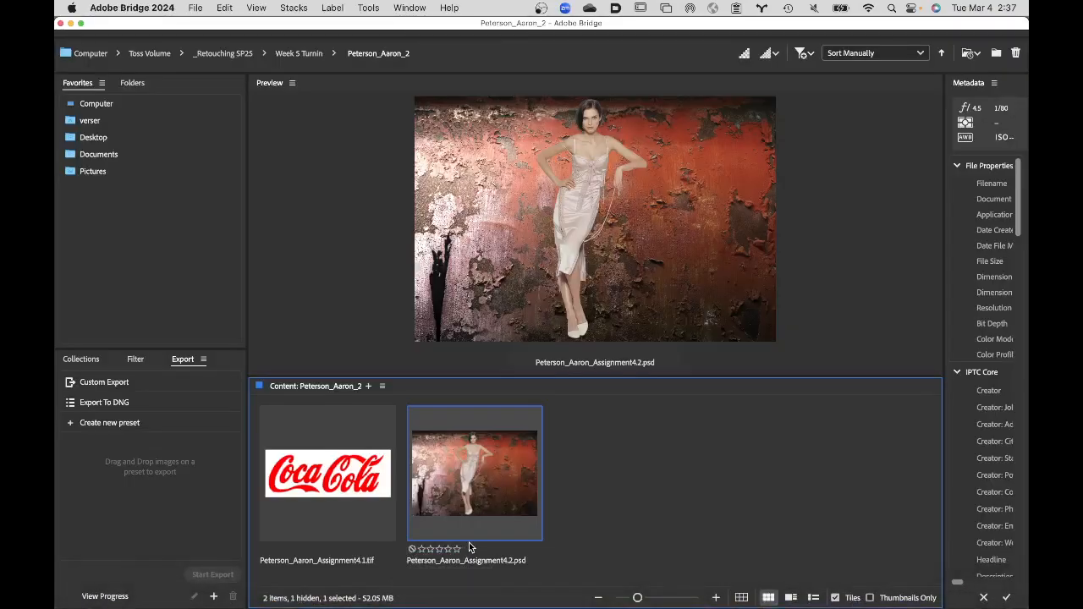
pyautogui.click(310, 54)
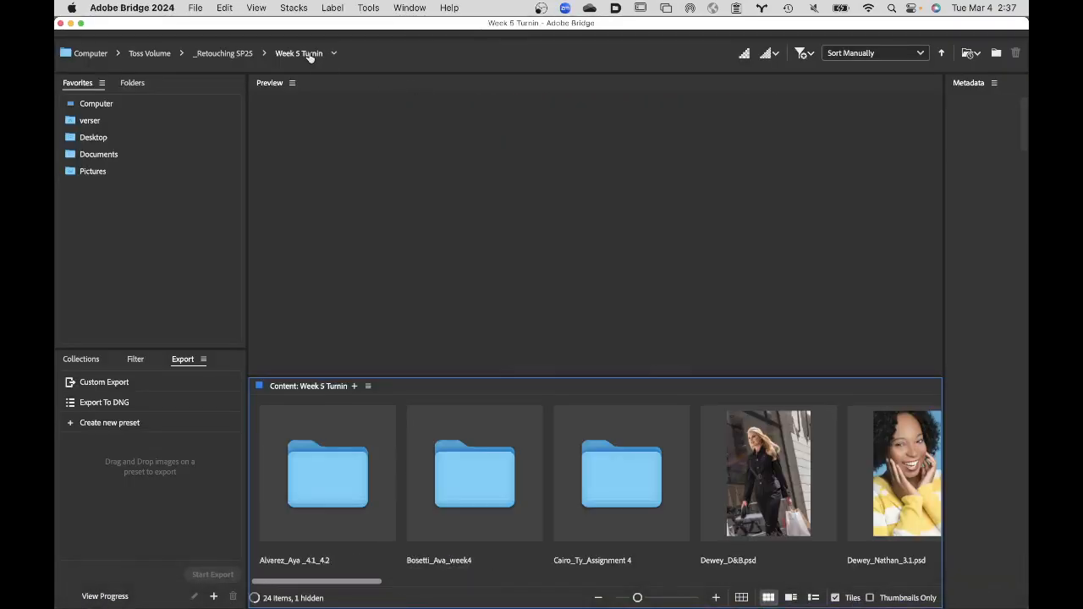
# - Open the student folder ending in week4 and open its 4.2_1 PSD in Photoshop
pyautogui.doubleClick(477, 470)
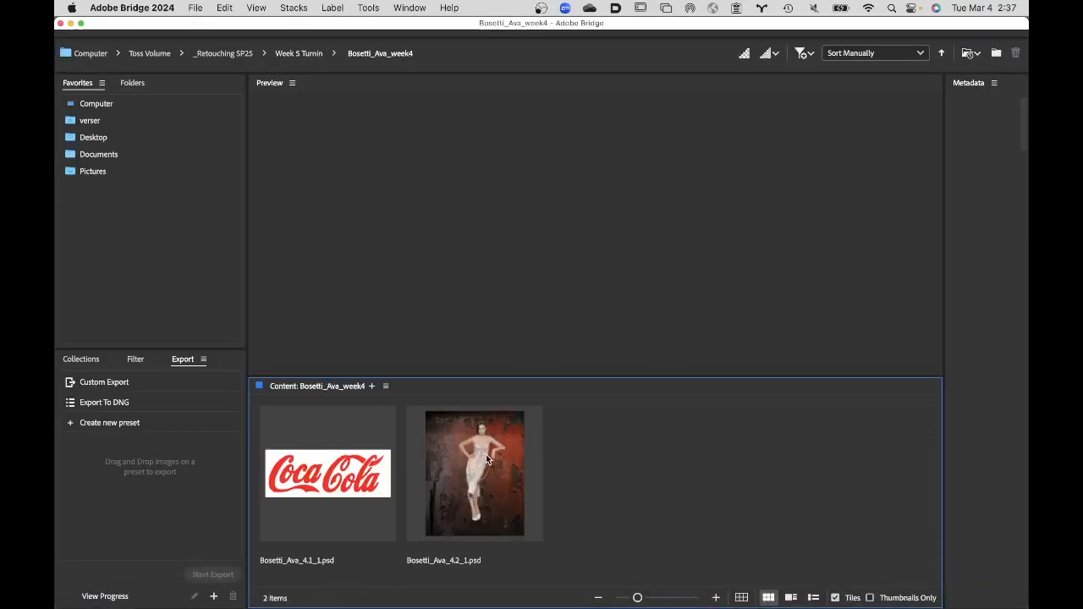
pyautogui.doubleClick(486, 454)
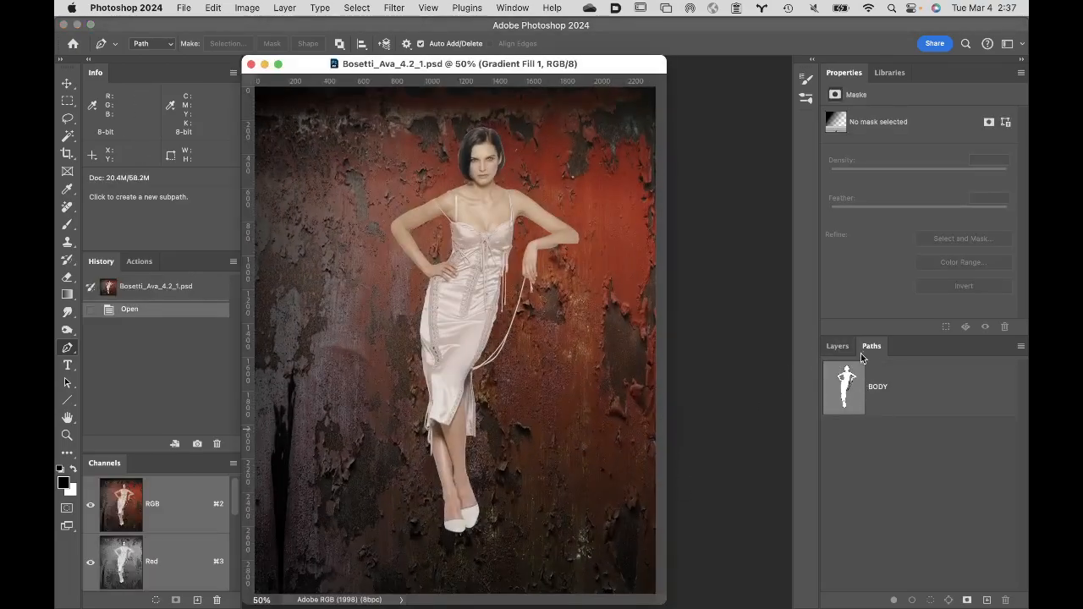
# - Display the BODY path over the figure, select the 554 Copy layer's mask, and hide the path again
pyautogui.click(909, 397)
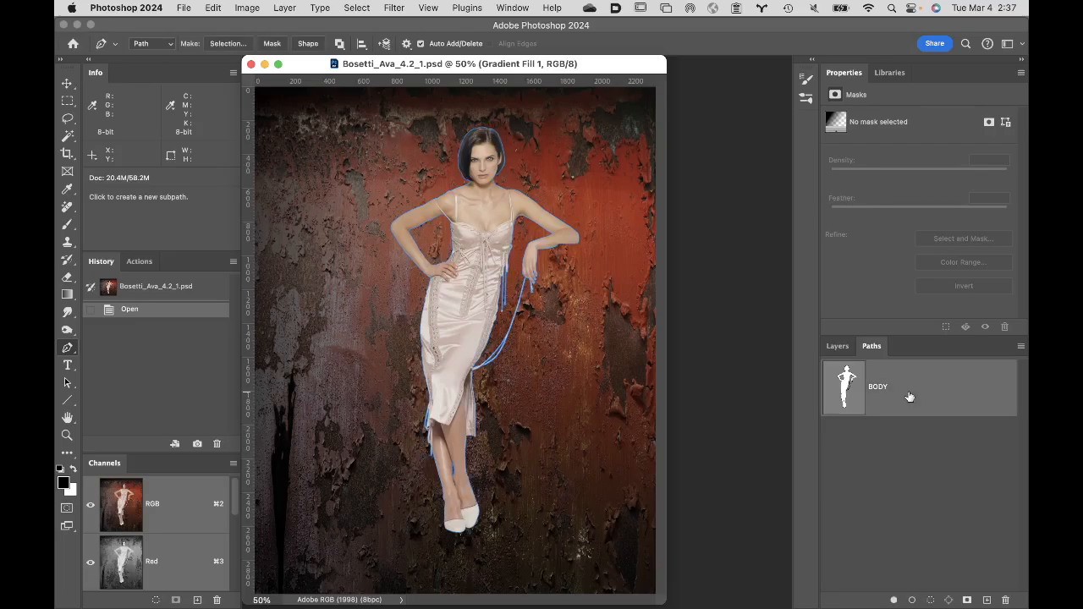
pyautogui.click(837, 346)
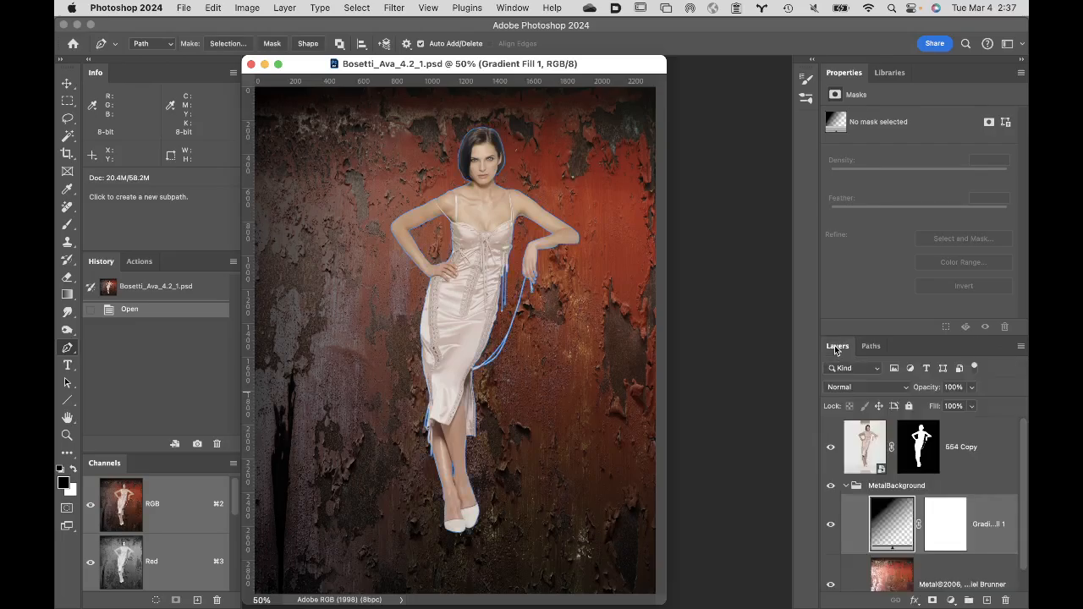
pyautogui.click(912, 448)
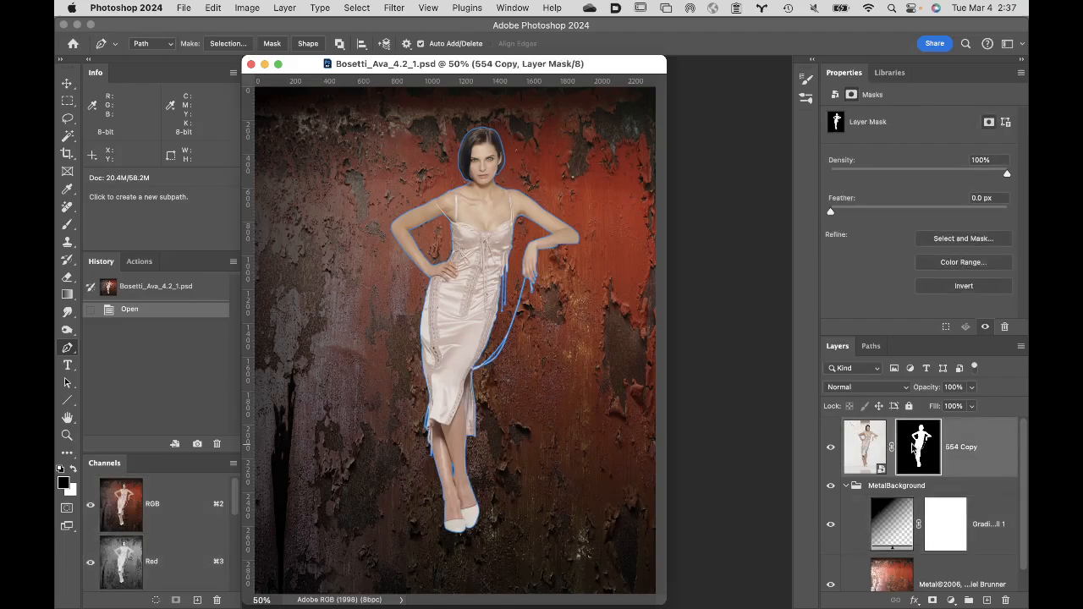
pyautogui.click(872, 346)
pyautogui.click(899, 487)
pyautogui.click(847, 347)
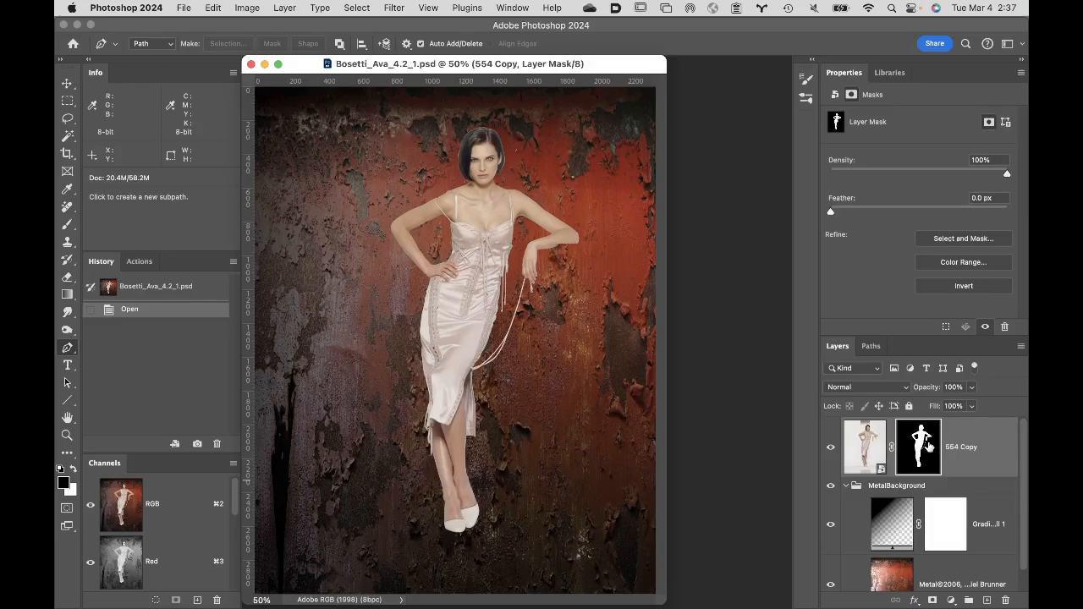
# - Examine the cutout's edges around the shoulder and bent arm at 300% magnification
pyautogui.click(490, 259)
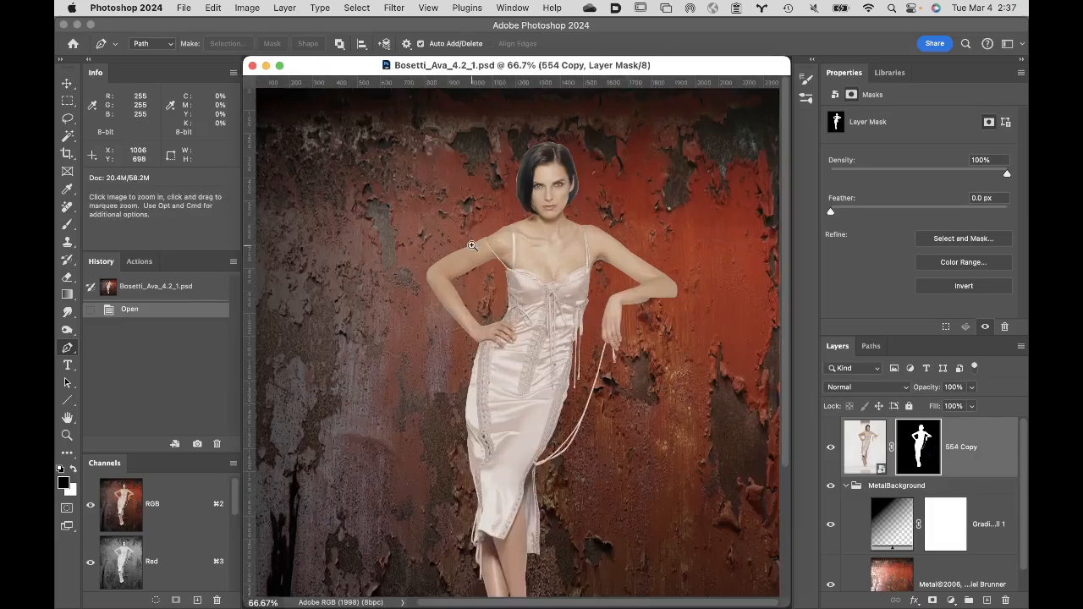
pyautogui.click(569, 310)
pyautogui.click(571, 310)
pyautogui.click(594, 327)
pyautogui.moveTo(554, 259); pyautogui.dragTo(660, 474)
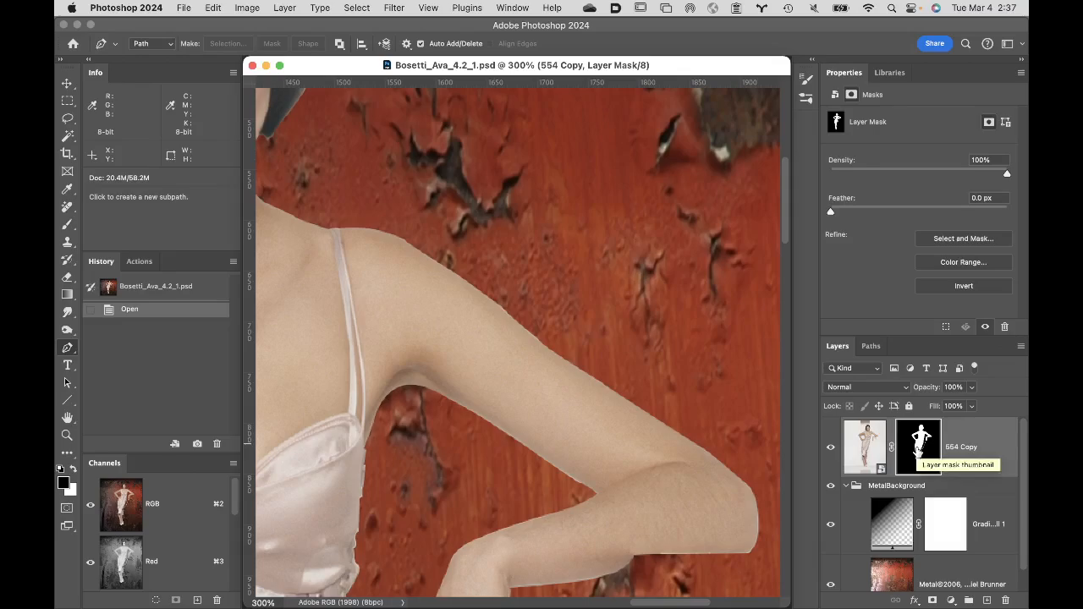
# - View the 554 Copy layer's mask on its own, and delete the mask from the layer
pyautogui.keyDown('alt'); pyautogui.click(919, 452); pyautogui.keyUp('alt')
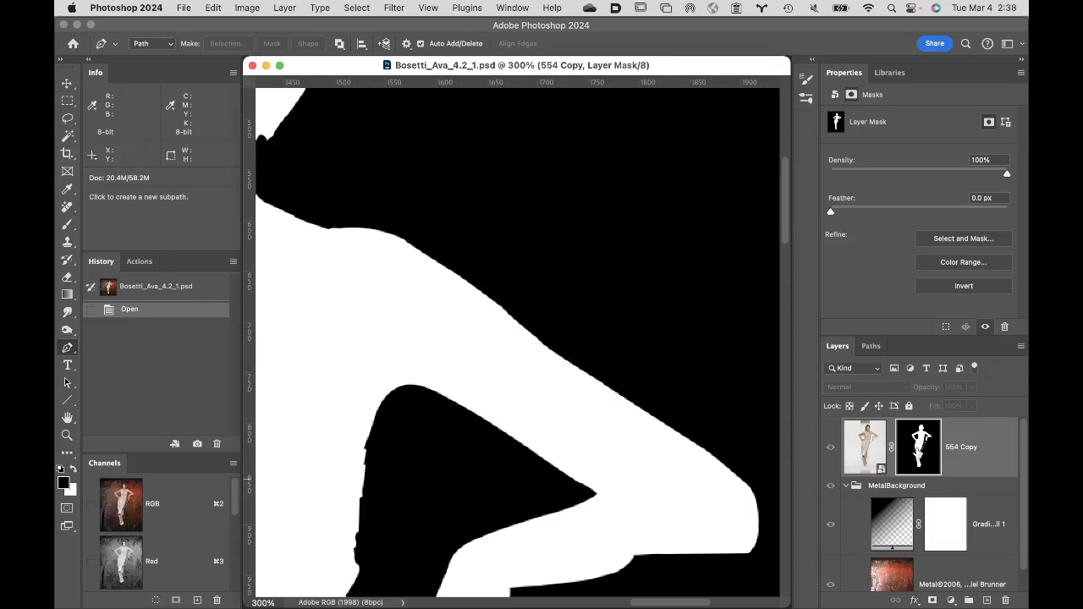
pyautogui.moveTo(919, 453); pyautogui.dragTo(1006, 601)
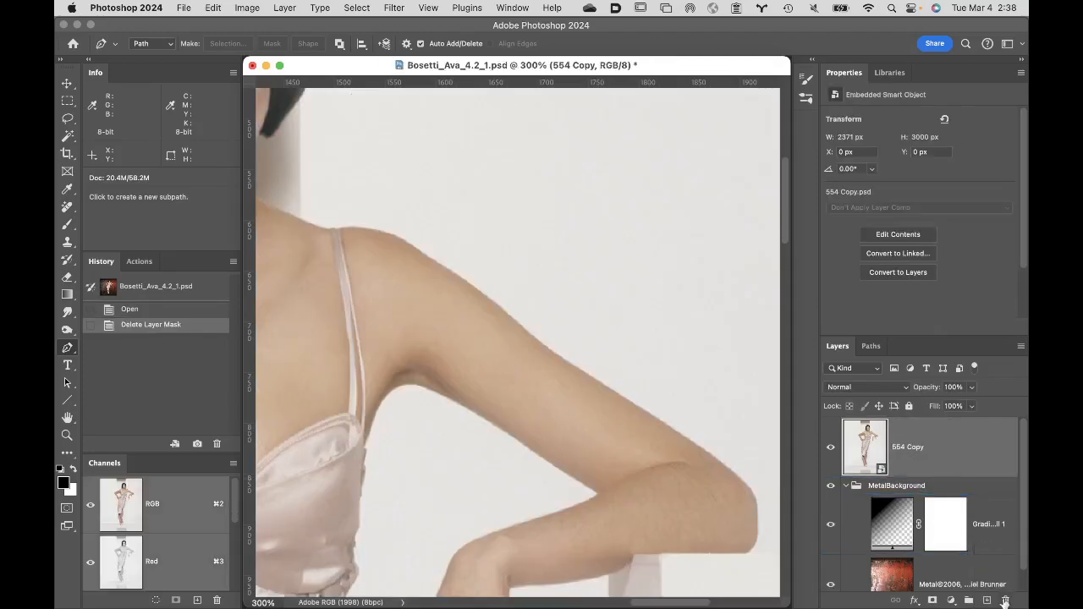
# - Load the BODY path as a selection around the figure and return to the 554 Copy layer
pyautogui.click(873, 349)
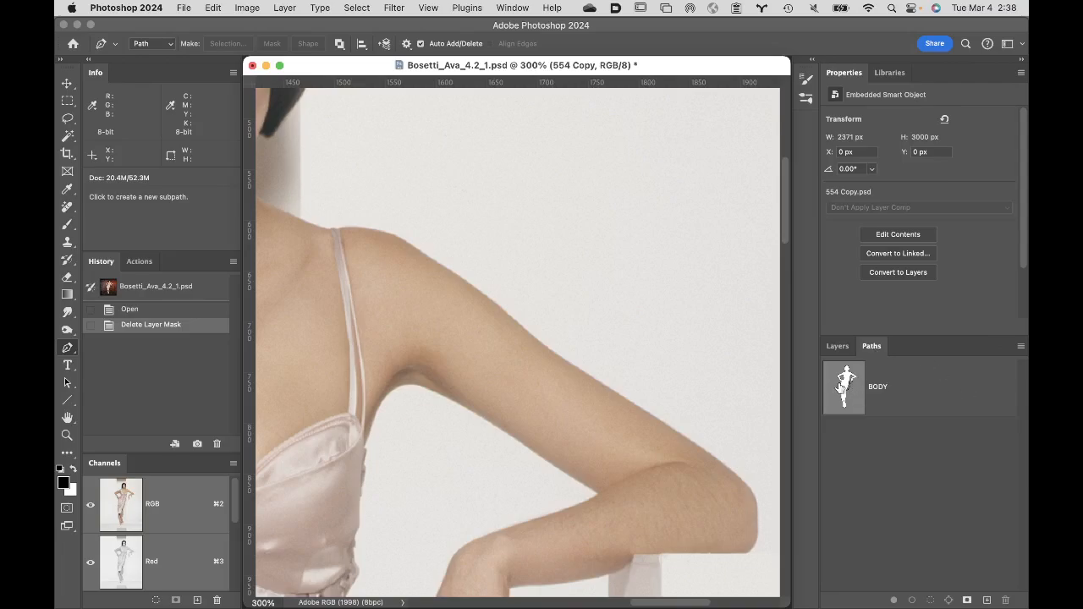
pyautogui.keyDown('super'); pyautogui.click(841, 387); pyautogui.keyUp('super')
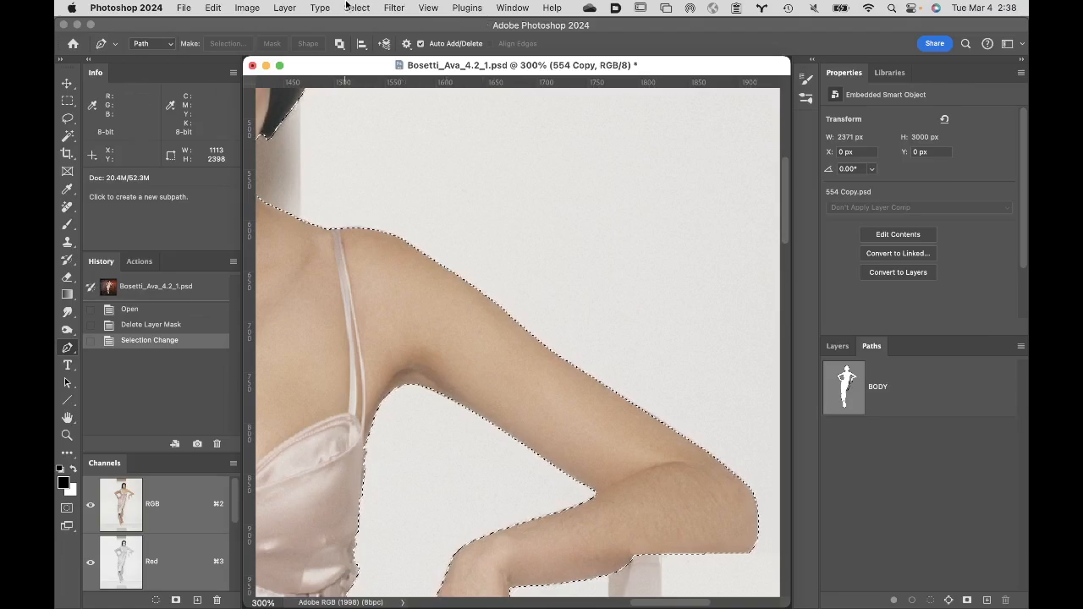
pyautogui.click(837, 346)
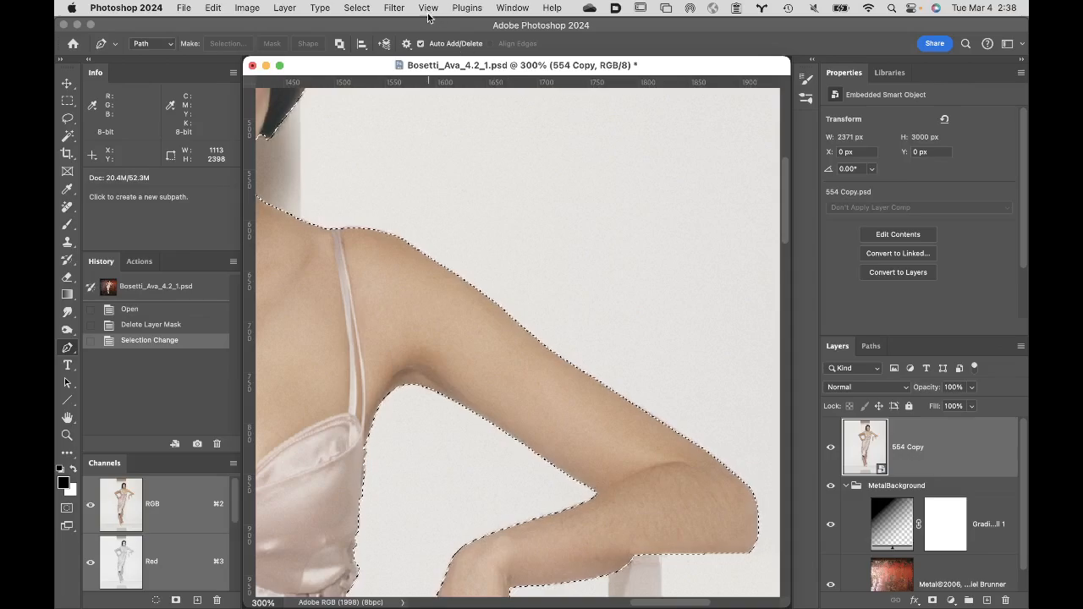
# - Feather the selection by 1 pixel and add it to the 554 Copy layer as a layer mask
pyautogui.click(392, 7)
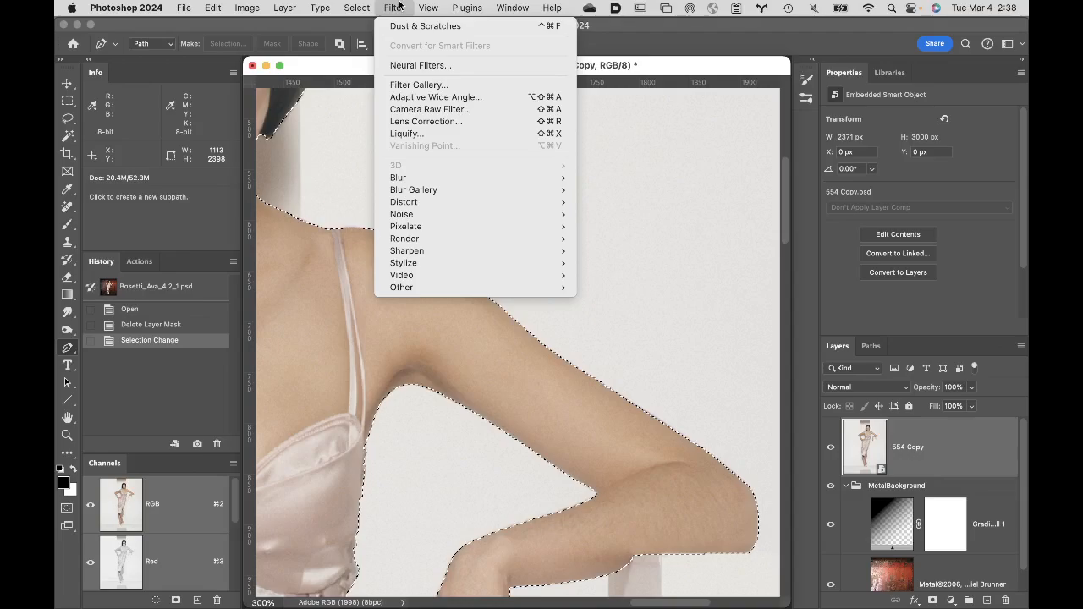
pyautogui.moveTo(357, 6)
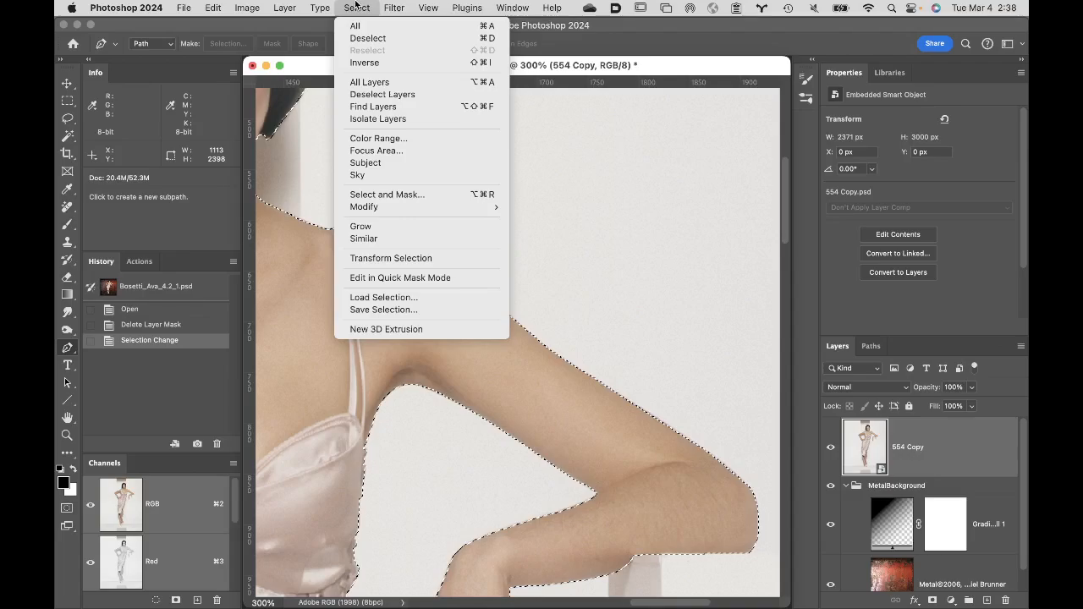
pyautogui.moveTo(491, 213)
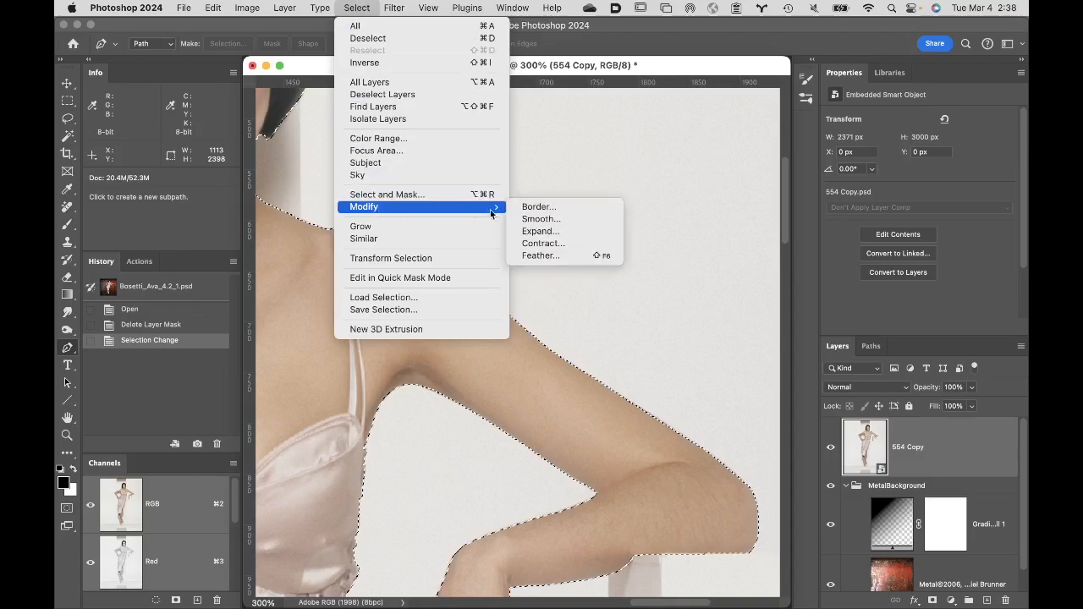
pyautogui.click(552, 256)
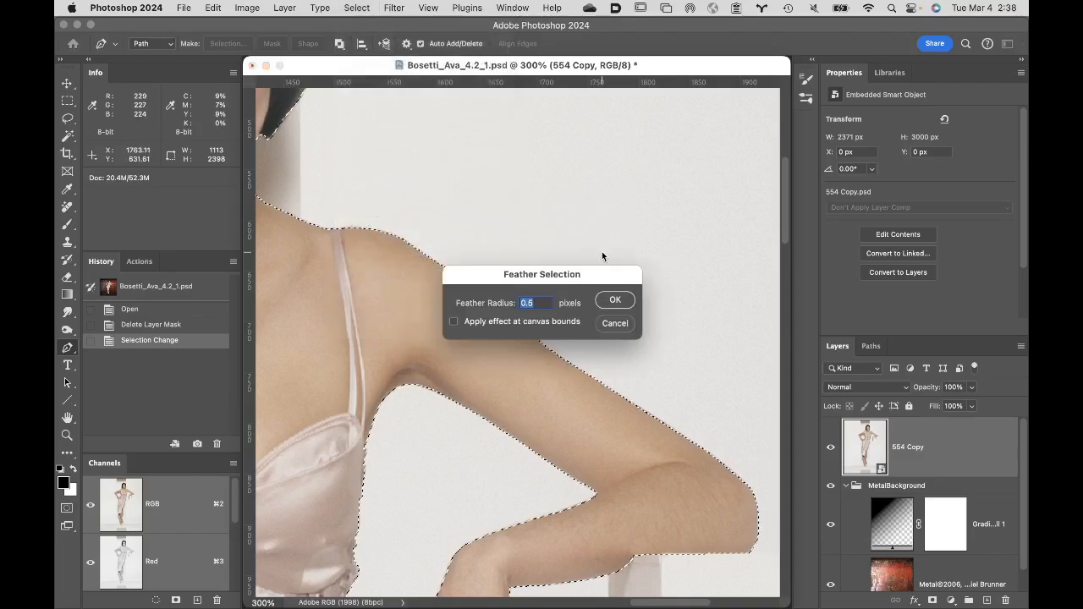
pyautogui.write('1')
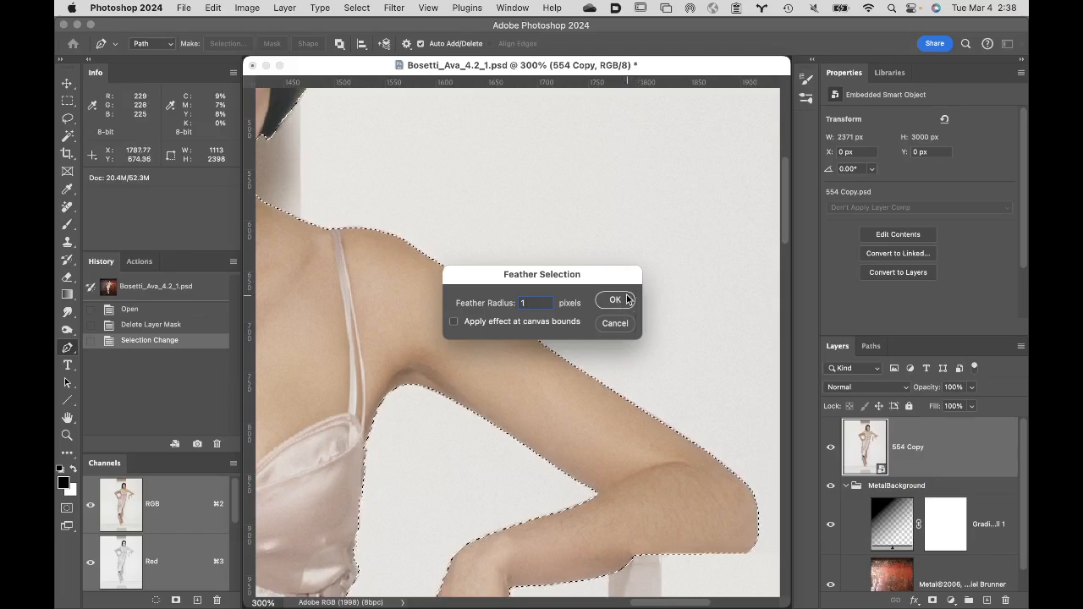
pyautogui.click(627, 299)
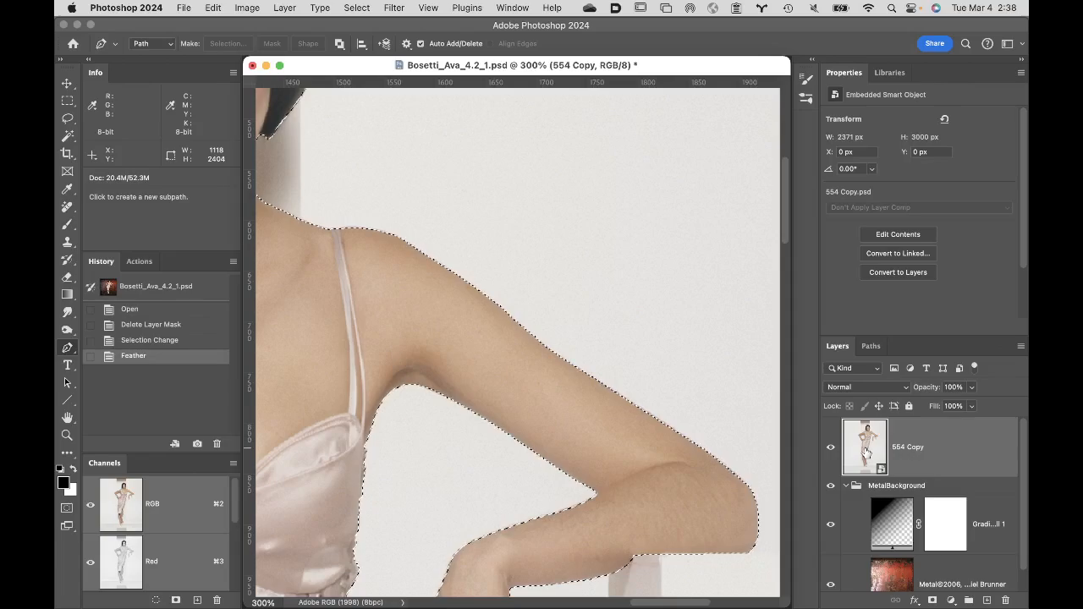
pyautogui.click(932, 600)
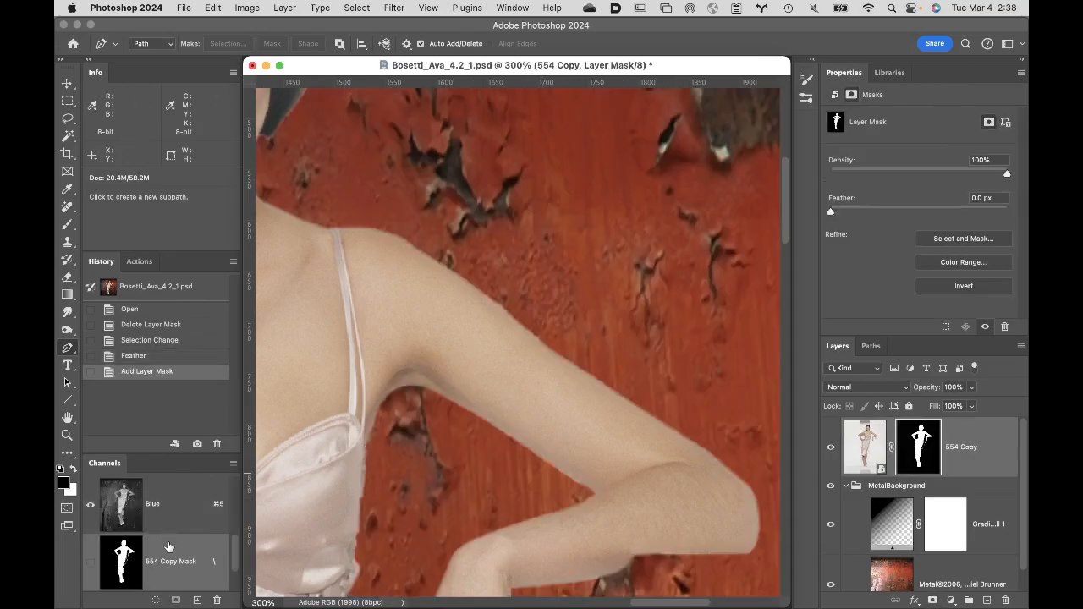
# - Save the full document's current state as a history snapshot named "feathered"
pyautogui.click(197, 444)
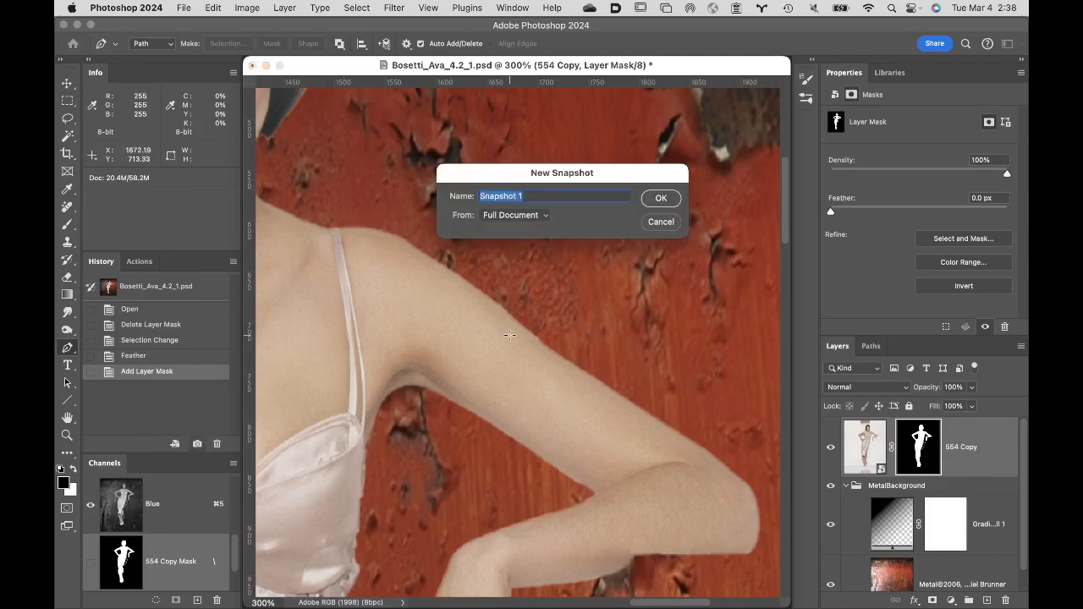
pyautogui.write('feathered')
pyautogui.press('Return')
# - Compare the arm's edges between the originally opened snapshot and the "feathered" snapshot, ending on the original
pyautogui.click(199, 284)
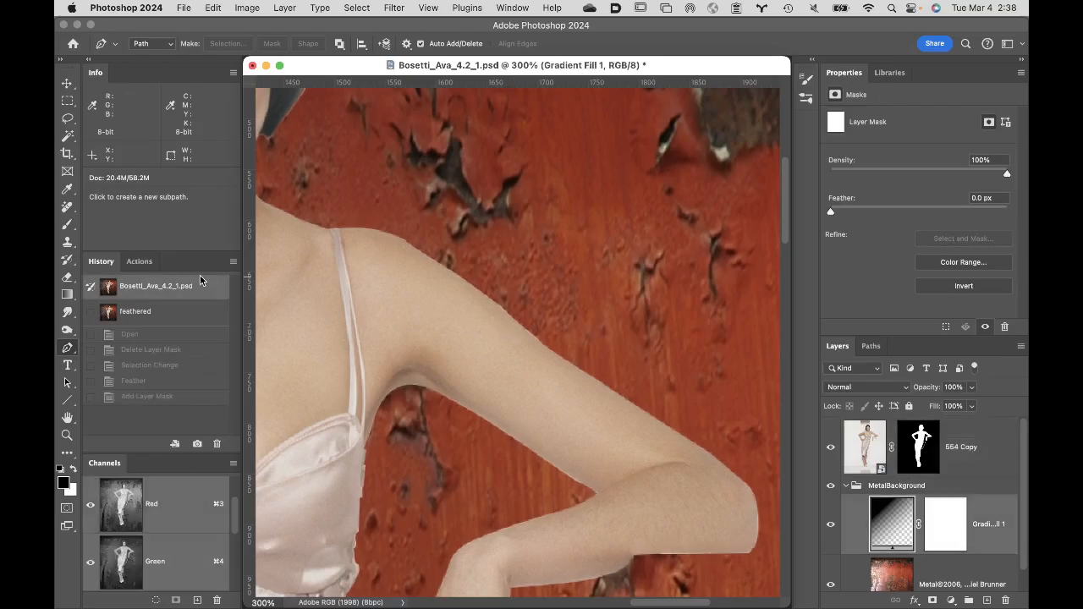
pyautogui.click(176, 312)
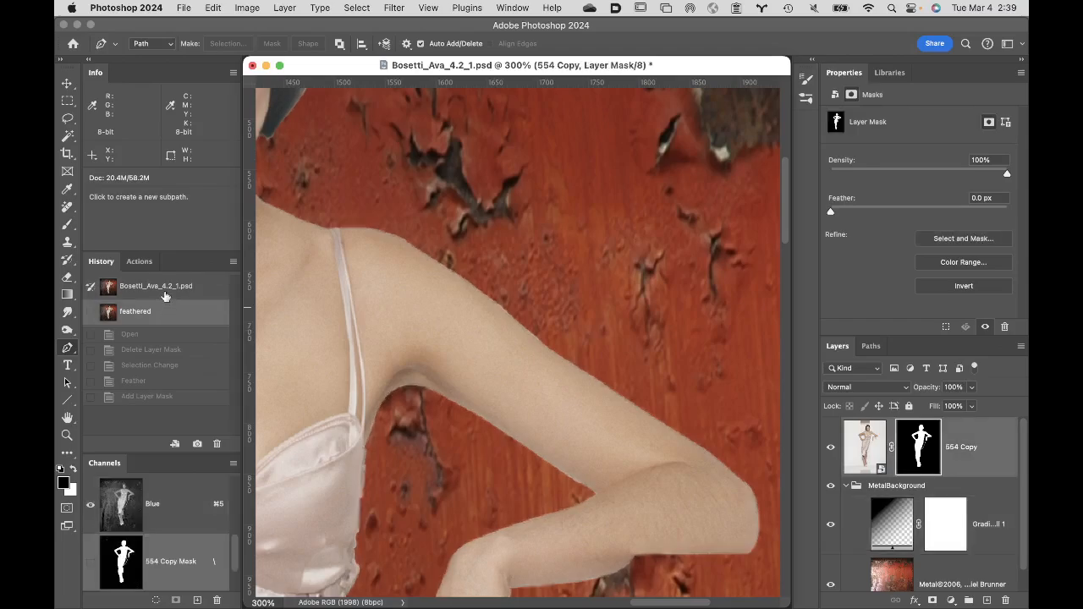
pyautogui.click(166, 289)
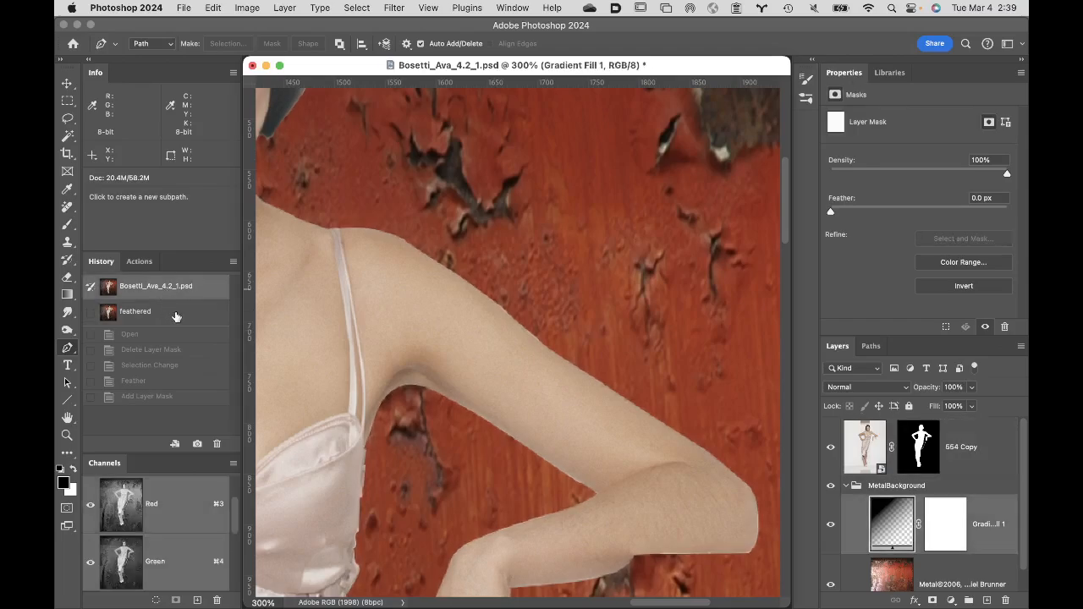
pyautogui.click(176, 315)
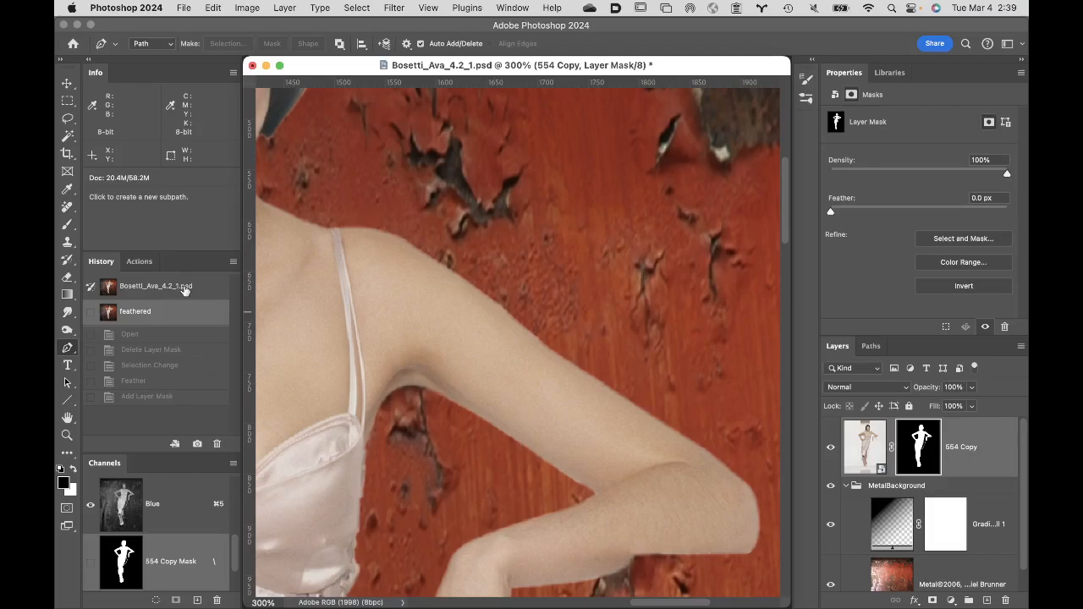
pyautogui.click(185, 289)
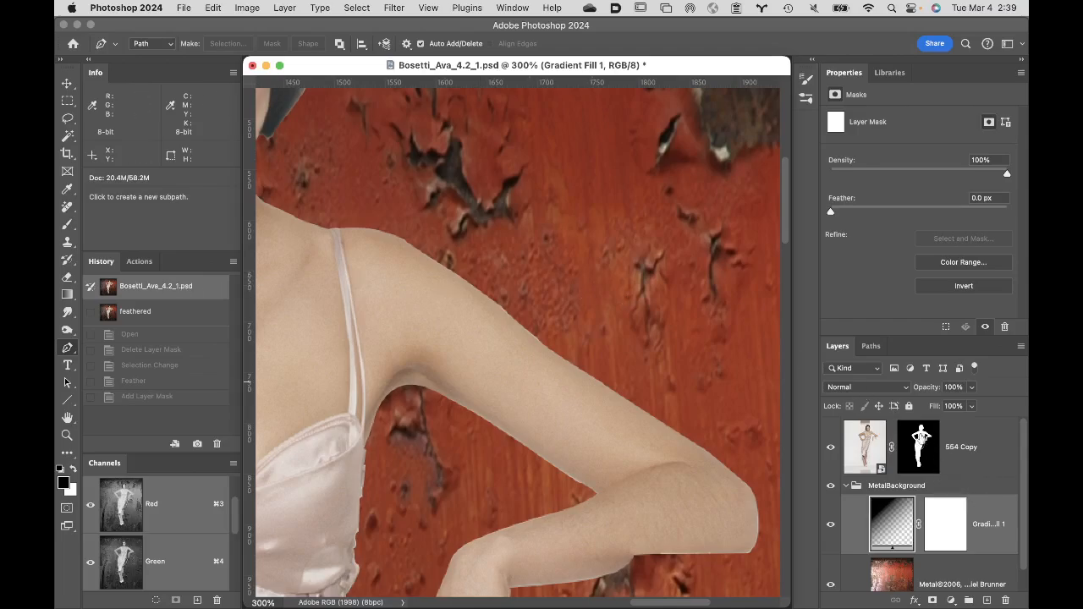
# - Try a non-destructive feather of 1.1 px on the 554 Copy layer mask, reset it to 0, and restore the opened state
pyautogui.click(865, 449)
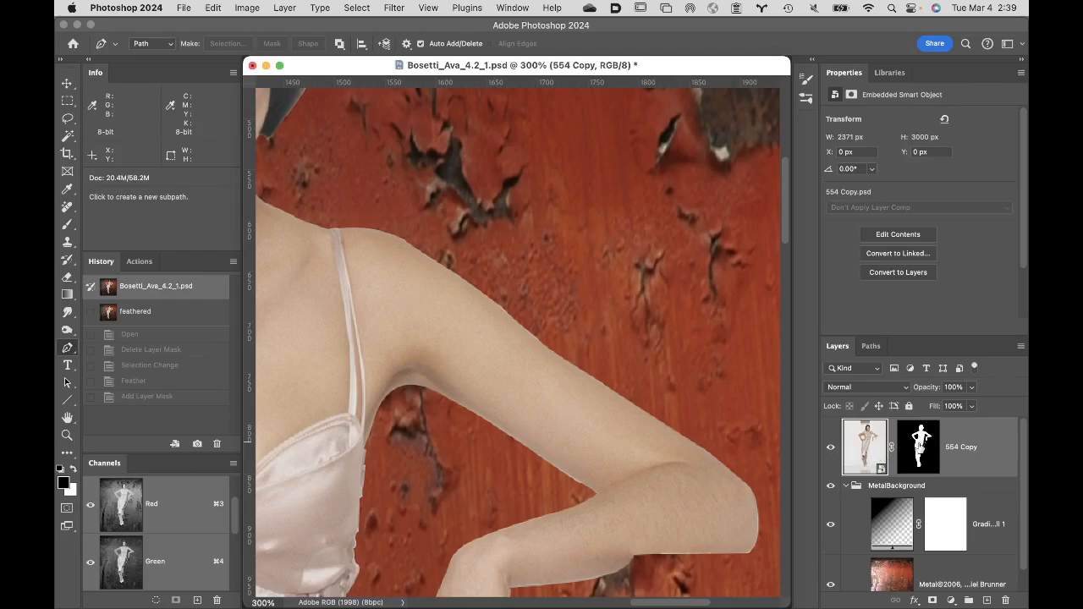
pyautogui.click(921, 449)
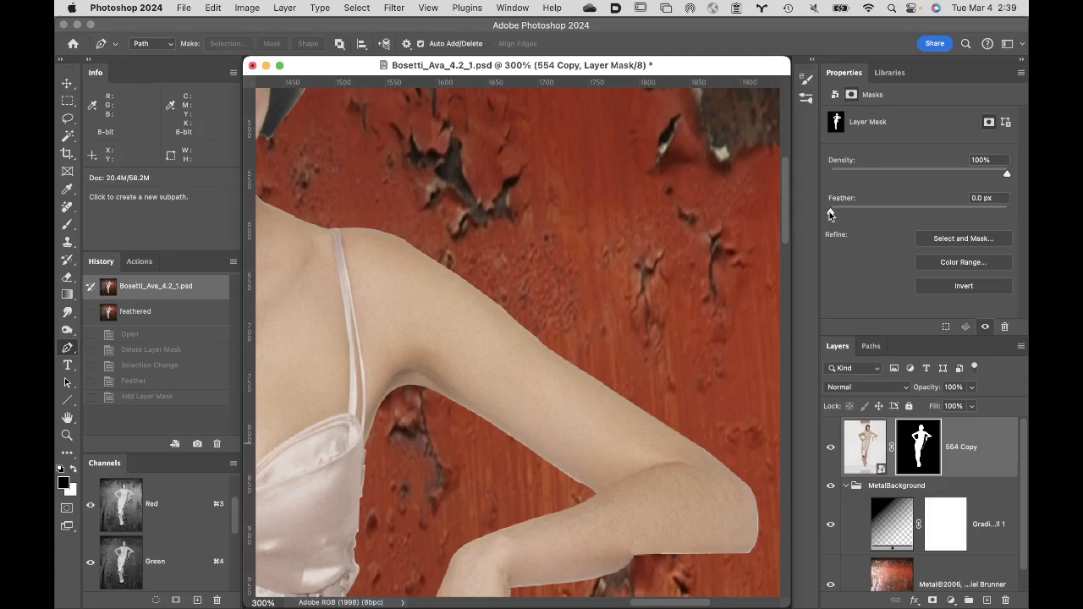
pyautogui.moveTo(830, 211); pyautogui.dragTo(841, 214)
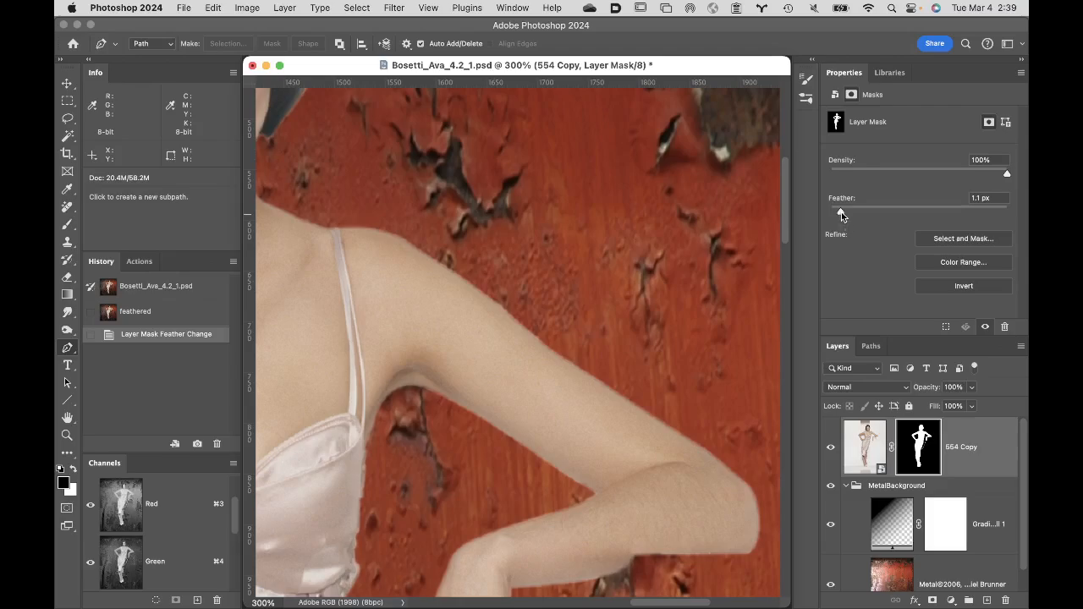
pyautogui.moveTo(840, 212); pyautogui.dragTo(839, 214)
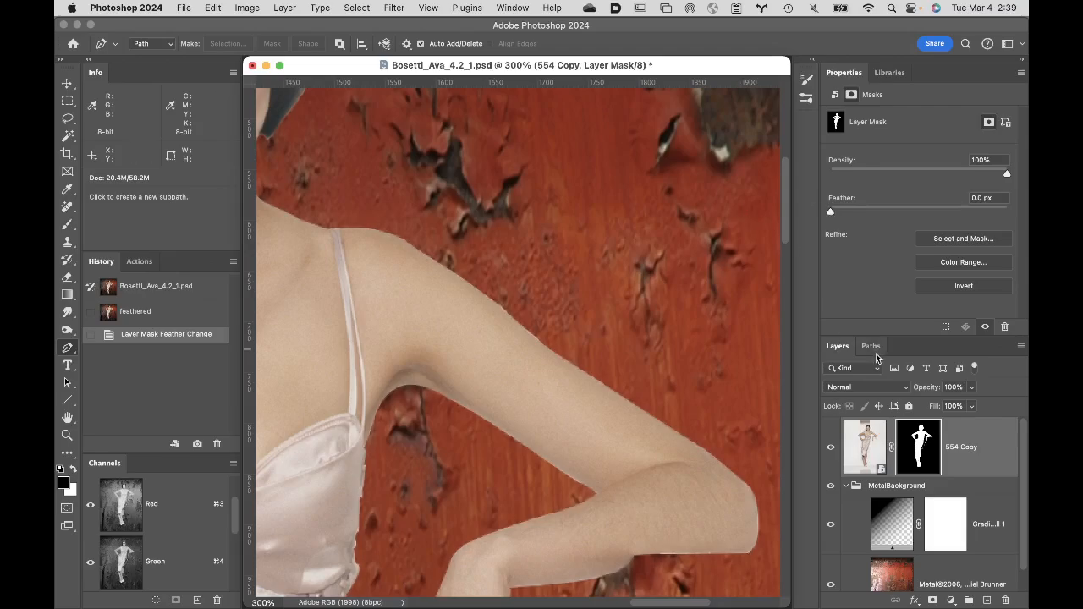
pyautogui.click(169, 289)
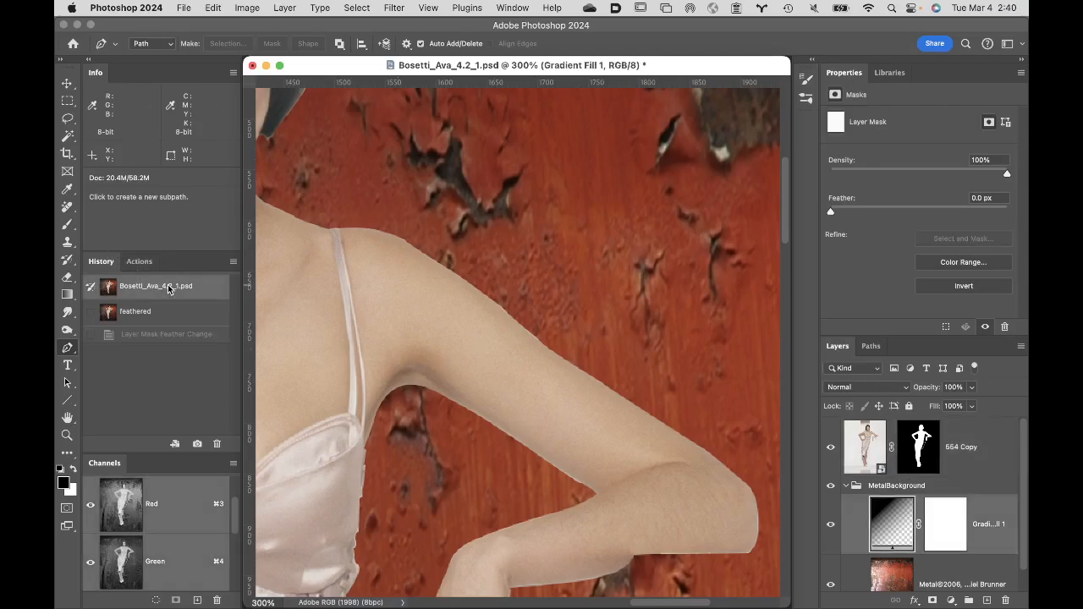
# - Fit the whole image in the window and start a Free Transform on the 554 Copy smart object
pyautogui.click(67, 418)
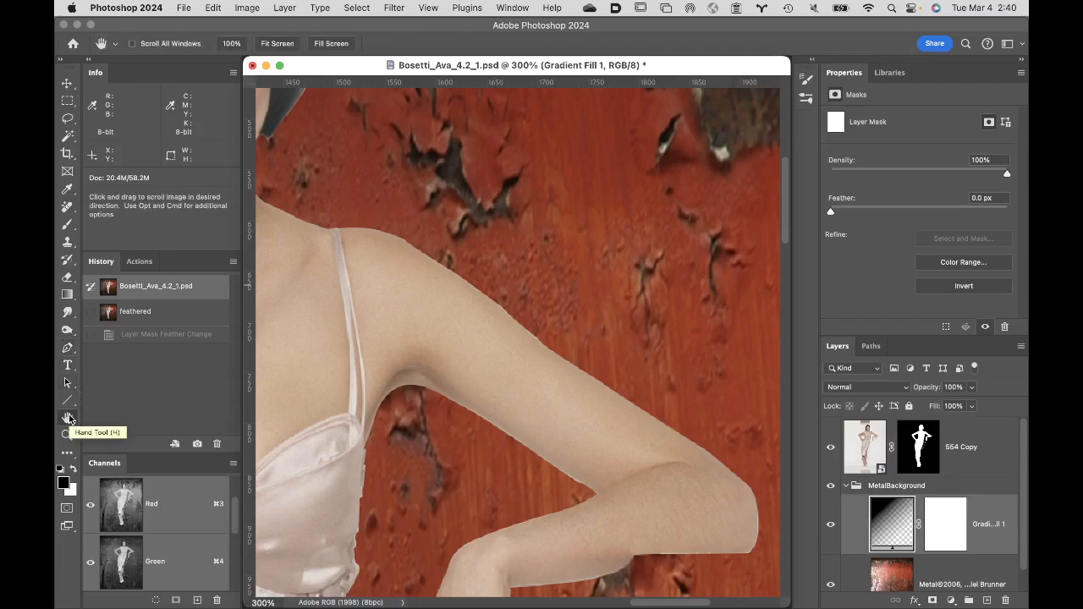
pyautogui.doubleClick(68, 418)
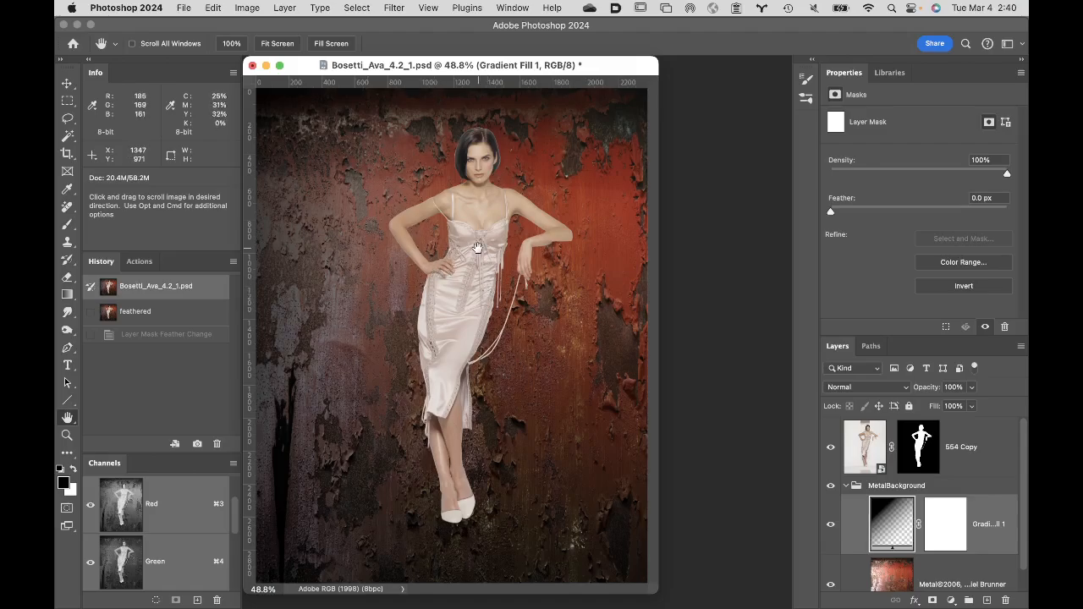
pyautogui.click(866, 439)
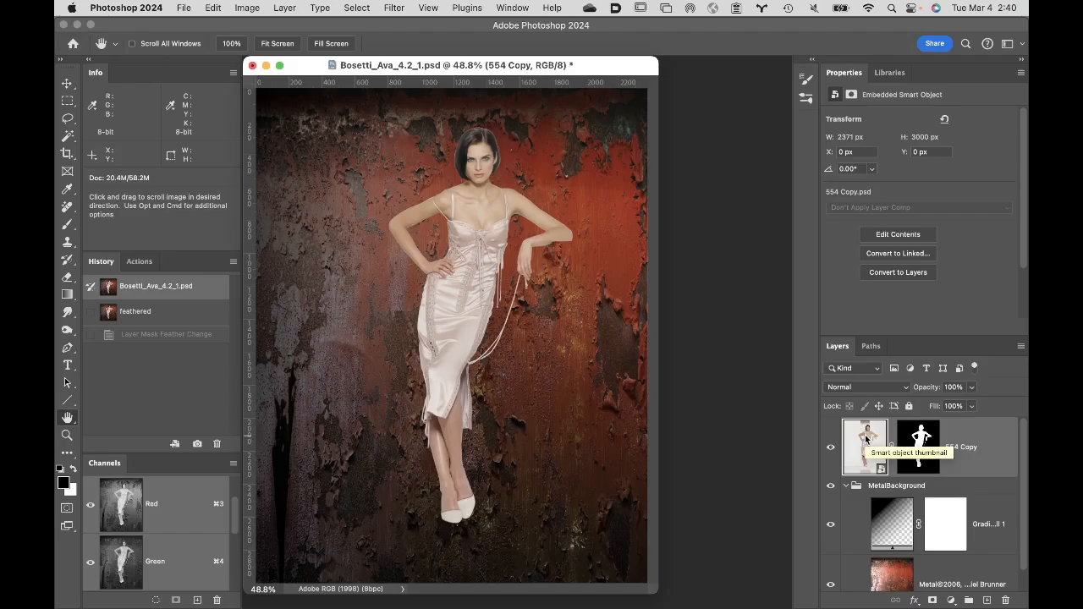
pyautogui.press('super+t')
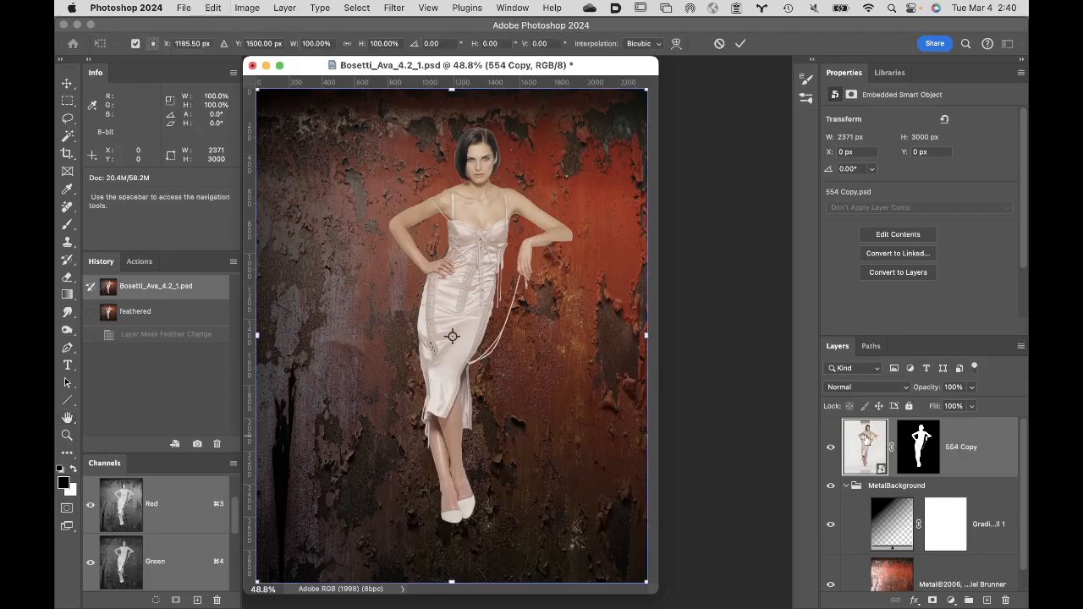
pyautogui.click(212, 7)
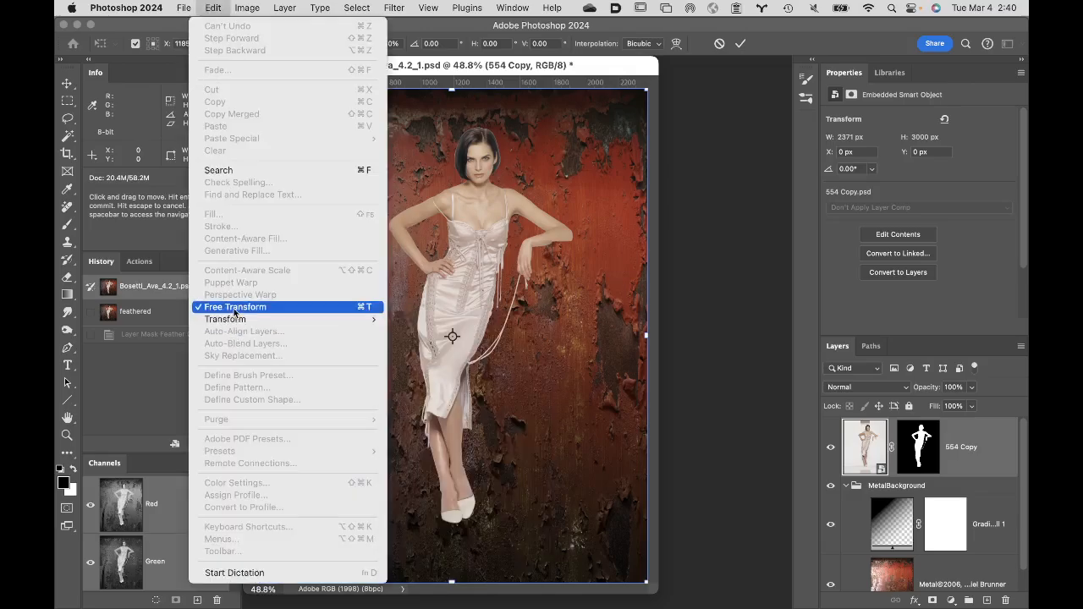
pyautogui.click(531, 357)
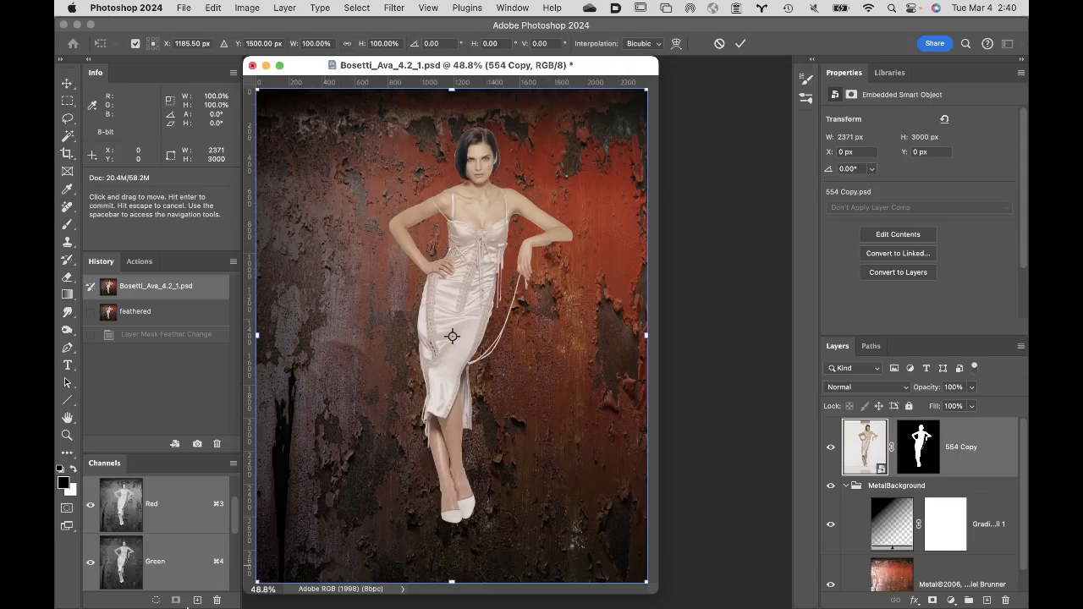
pyautogui.moveTo(246, 592)
pyautogui.click(312, 594)
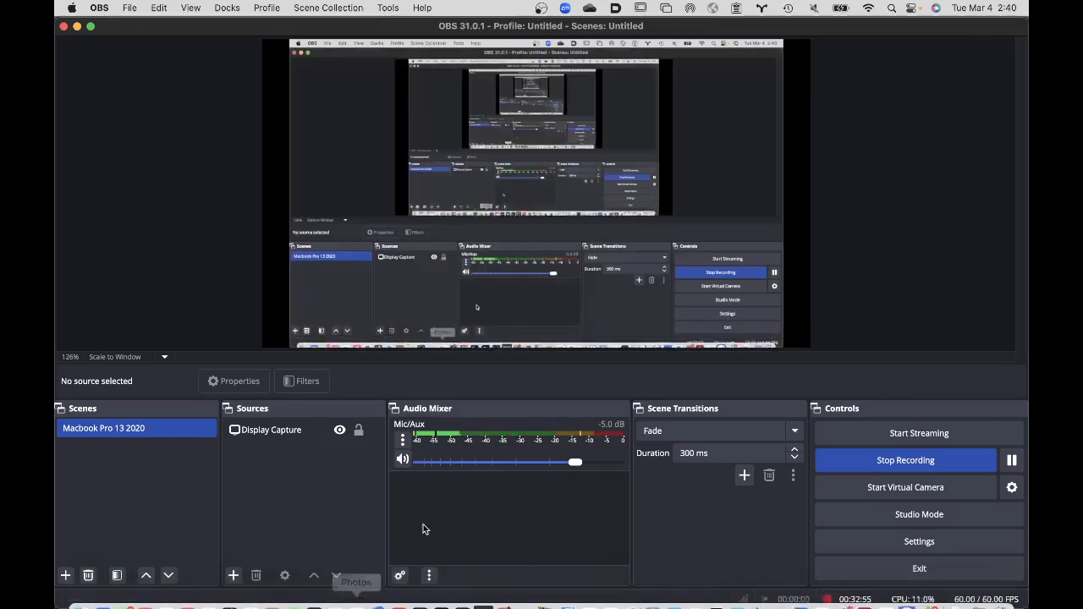
pyautogui.moveTo(225, 594)
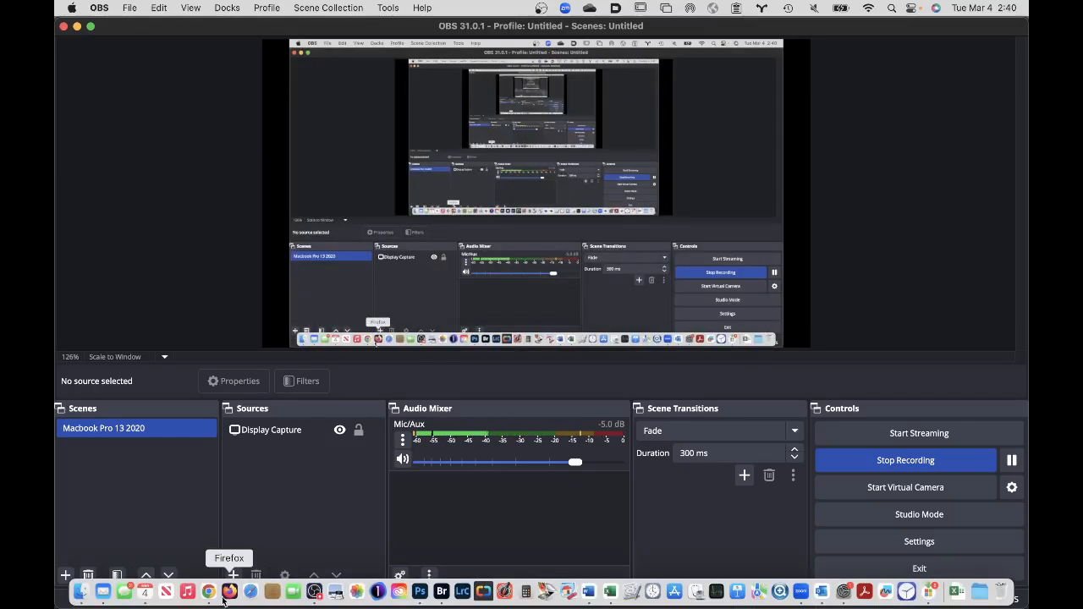
pyautogui.click(419, 593)
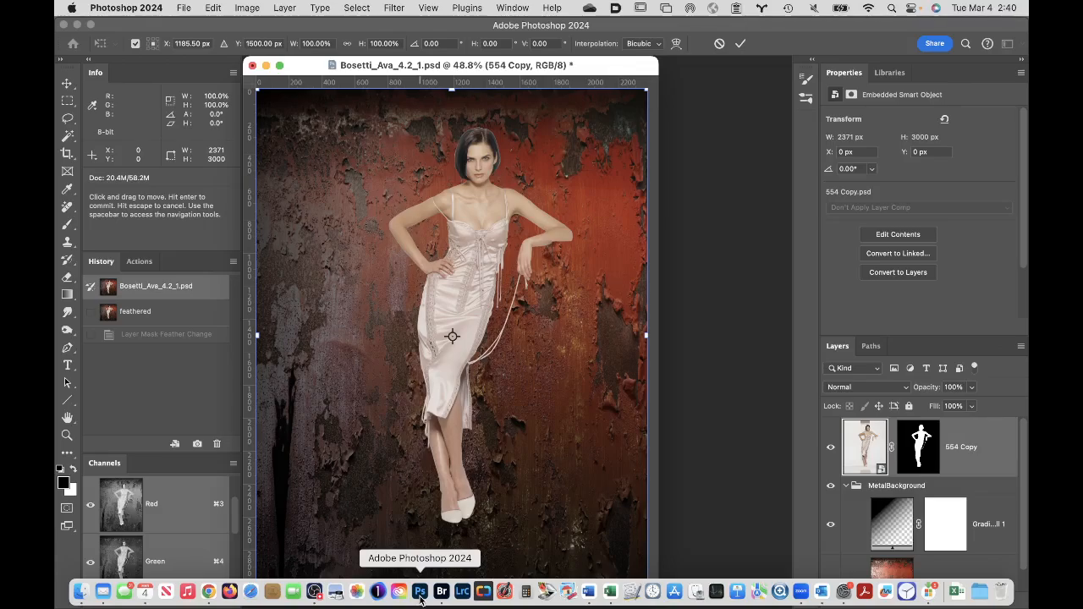
# - Scale the 554 Copy layer to 48% with its aspect ratio linked, commit the transform, and display the BODY path
pyautogui.click(348, 47)
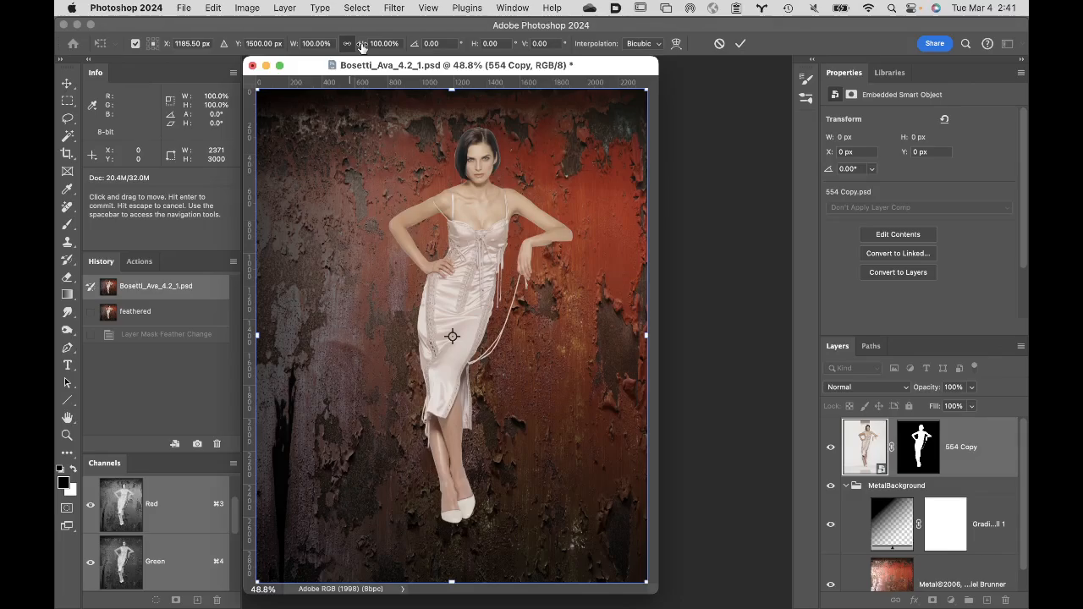
pyautogui.moveTo(361, 46); pyautogui.dragTo(327, 44)
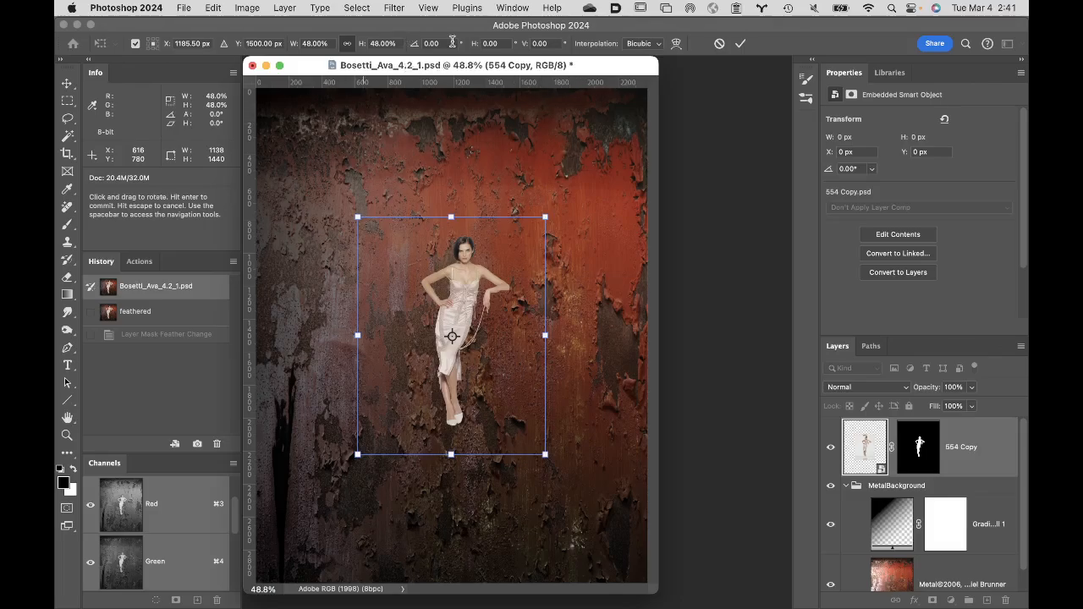
pyautogui.click(739, 46)
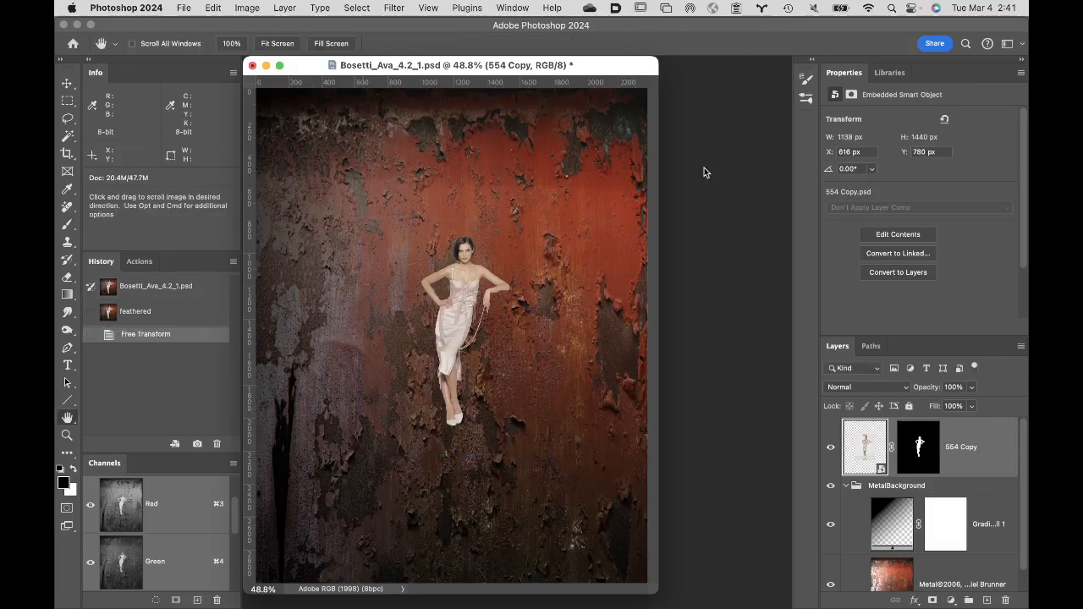
pyautogui.click(873, 348)
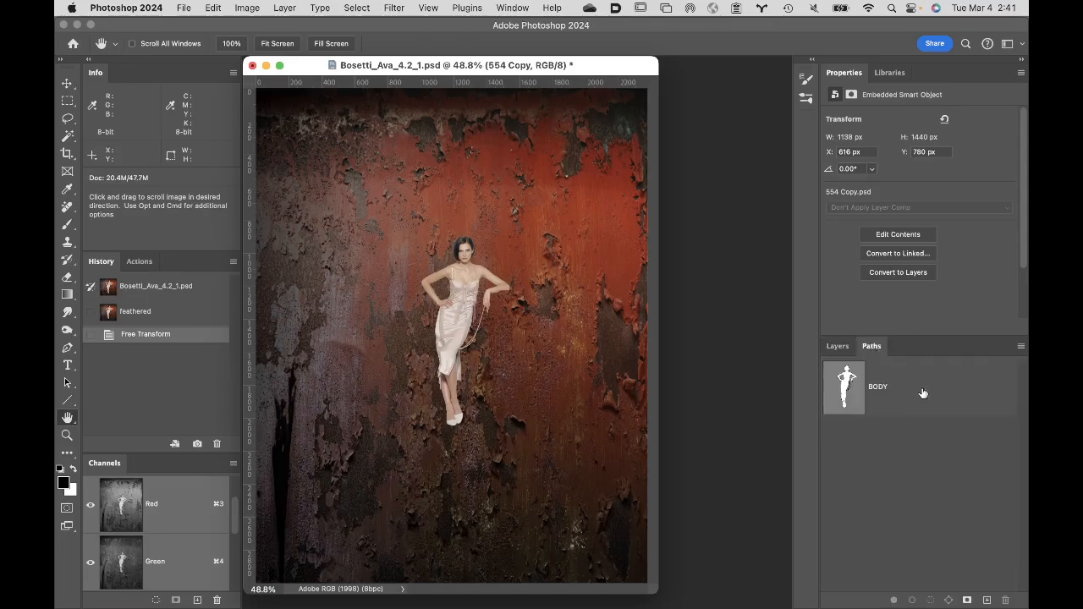
pyautogui.click(923, 394)
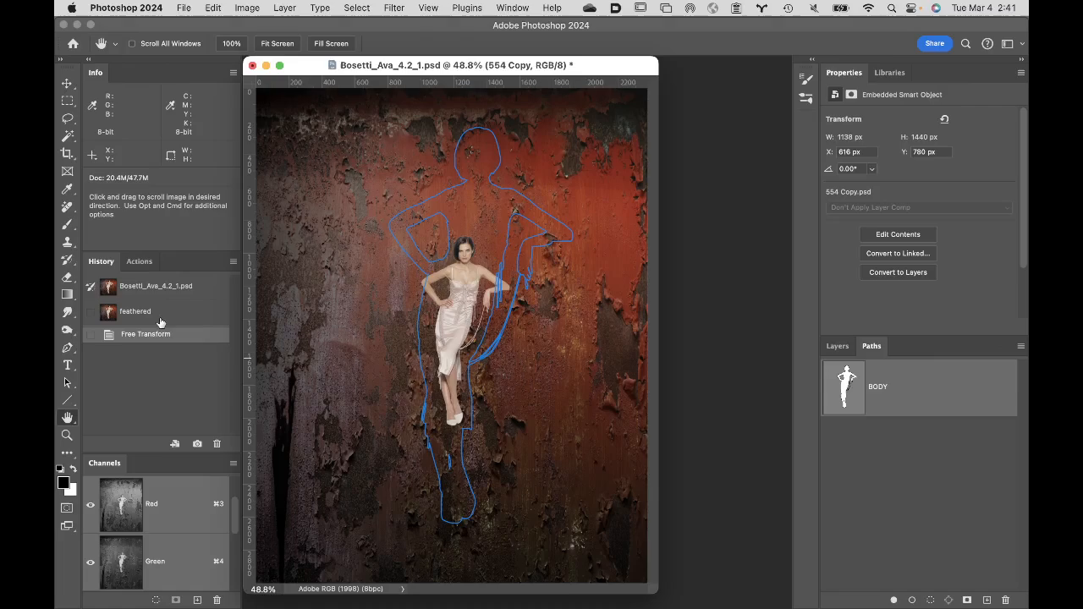
# - Restore the originally opened snapshot and unlink the 554 Copy layer from its mask, with the smart object targeted
pyautogui.click(165, 287)
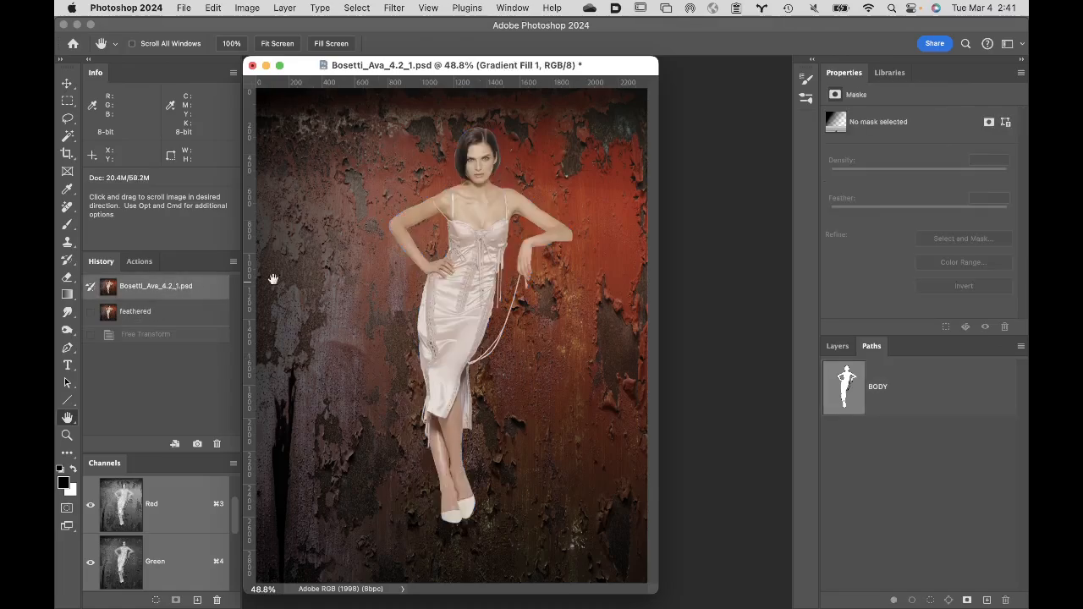
pyautogui.click(838, 348)
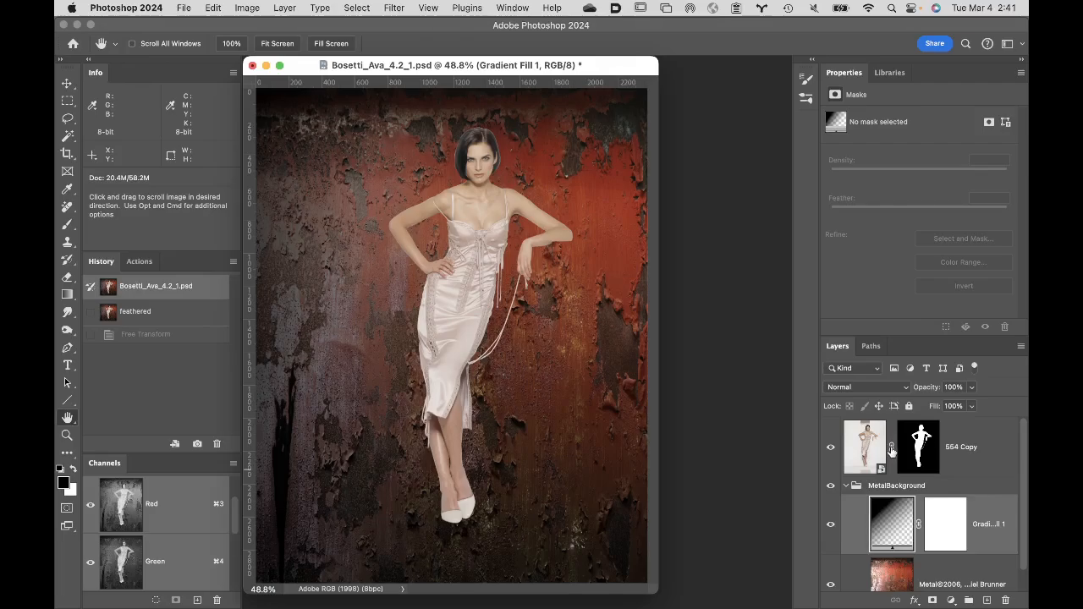
pyautogui.click(892, 448)
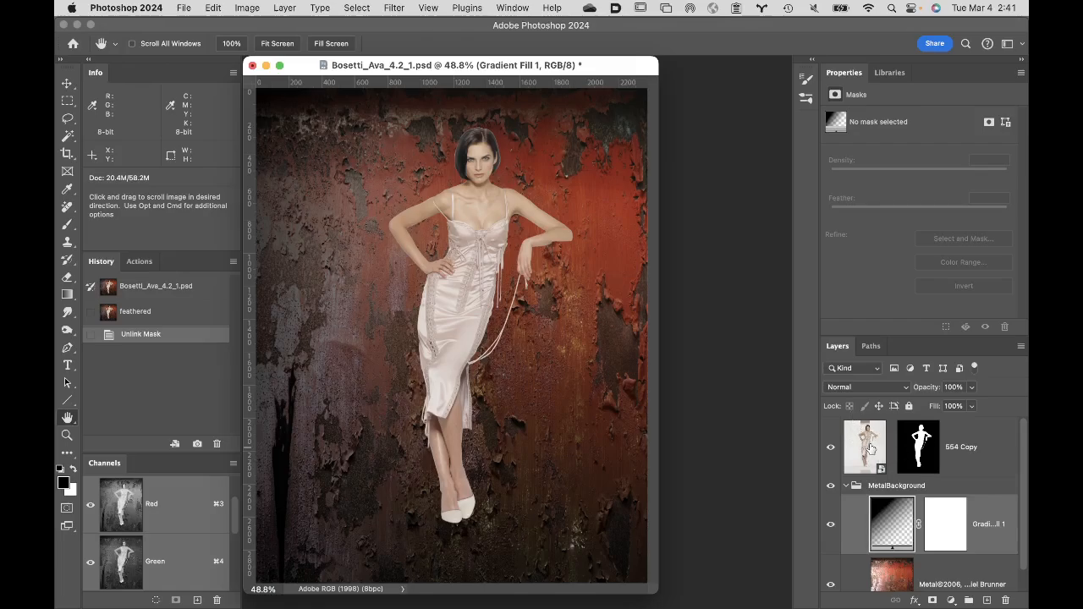
pyautogui.click(967, 435)
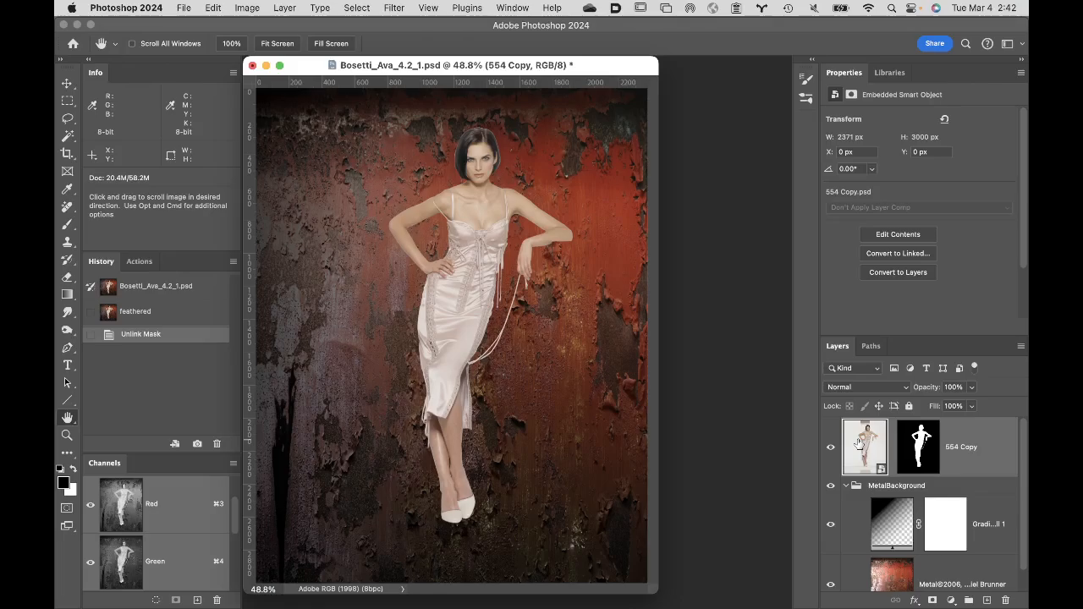
# - Scale only the unlinked 554 Copy smart object to 33% with proportions linked and commit the transform
pyautogui.press('super+t')
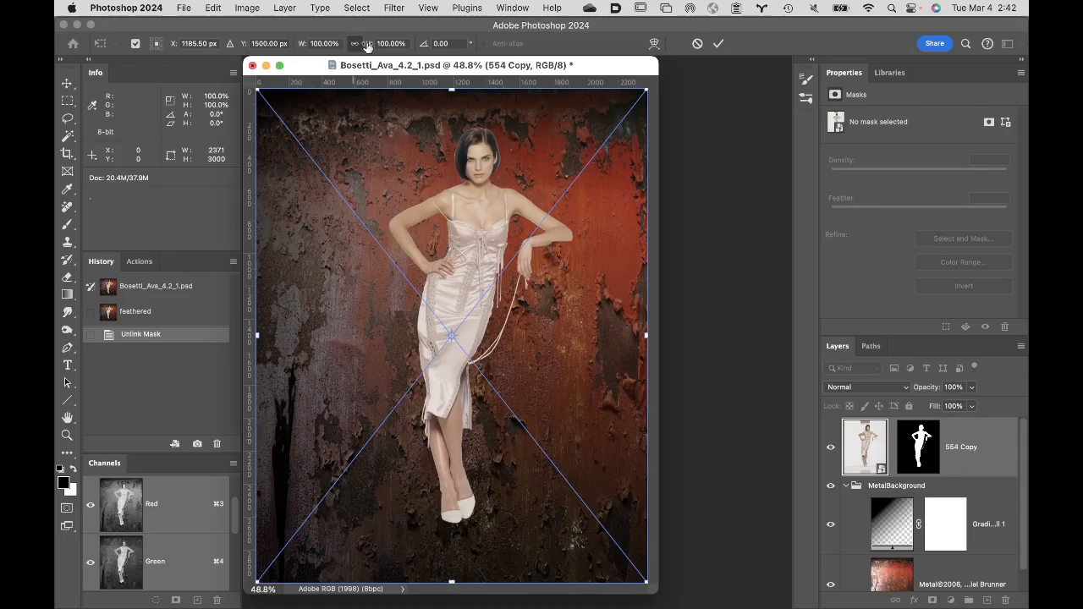
pyautogui.moveTo(367, 45); pyautogui.dragTo(328, 53)
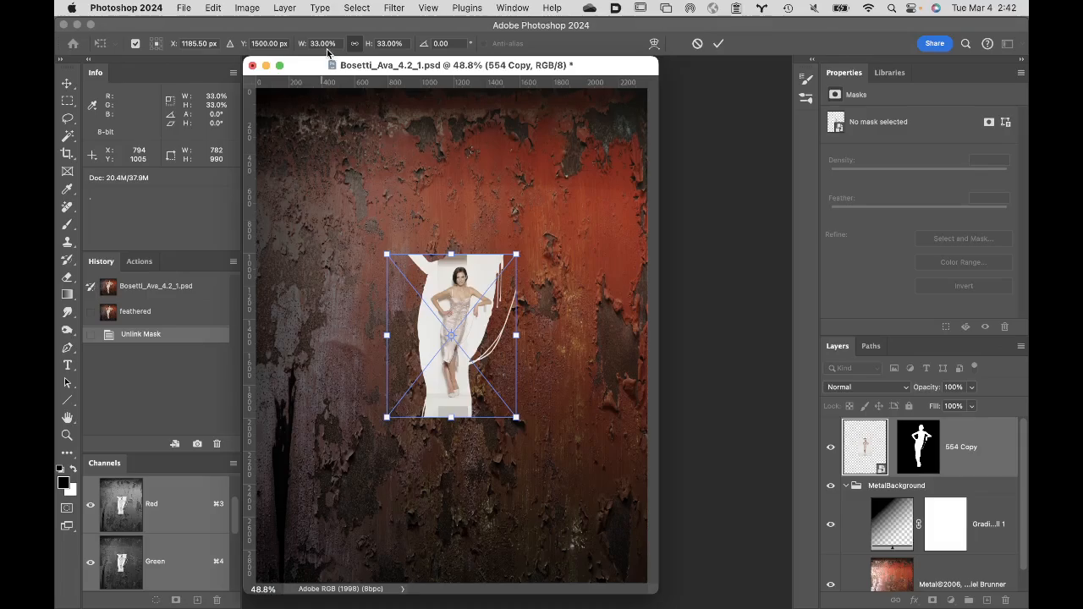
pyautogui.press('Return')
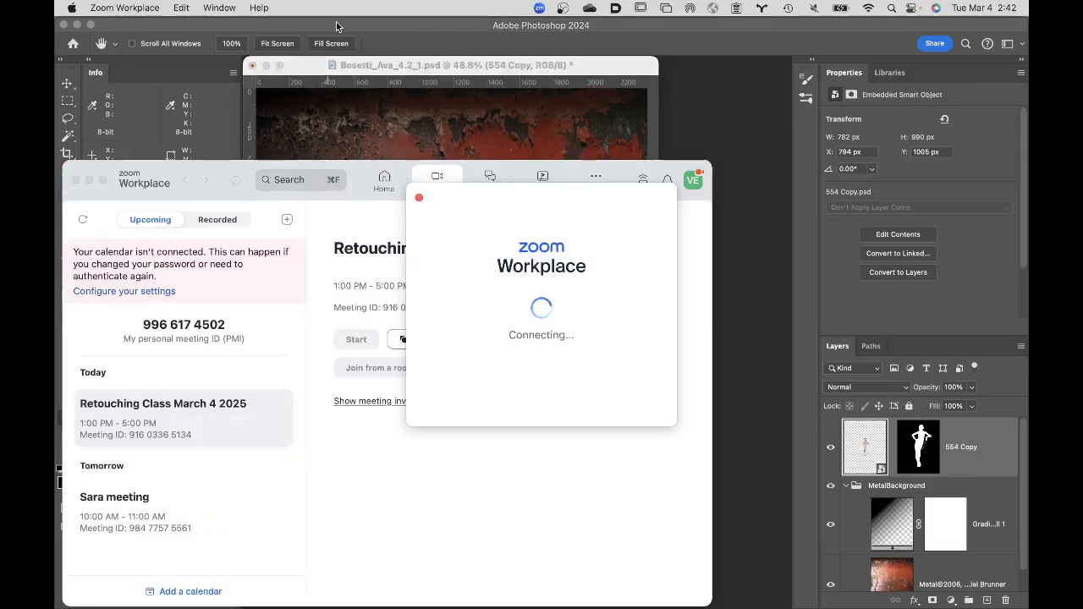
# - Try to quit Zoom Workplace while it is stuck connecting
pyautogui.click(556, 499)
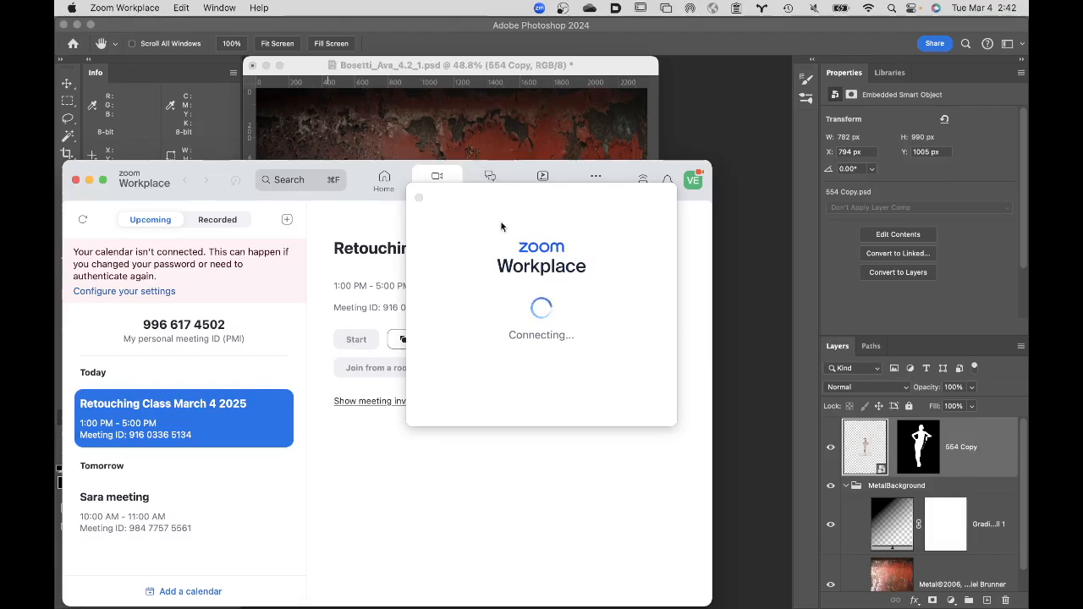
pyautogui.moveTo(674, 597)
pyautogui.click(144, 8)
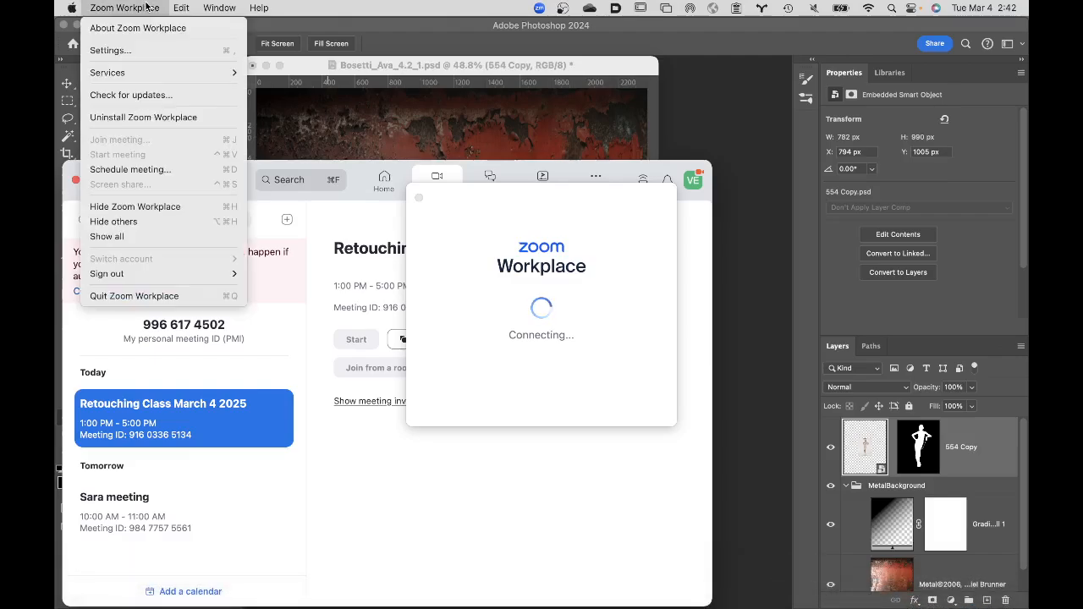
pyautogui.click(111, 296)
pyautogui.click(500, 298)
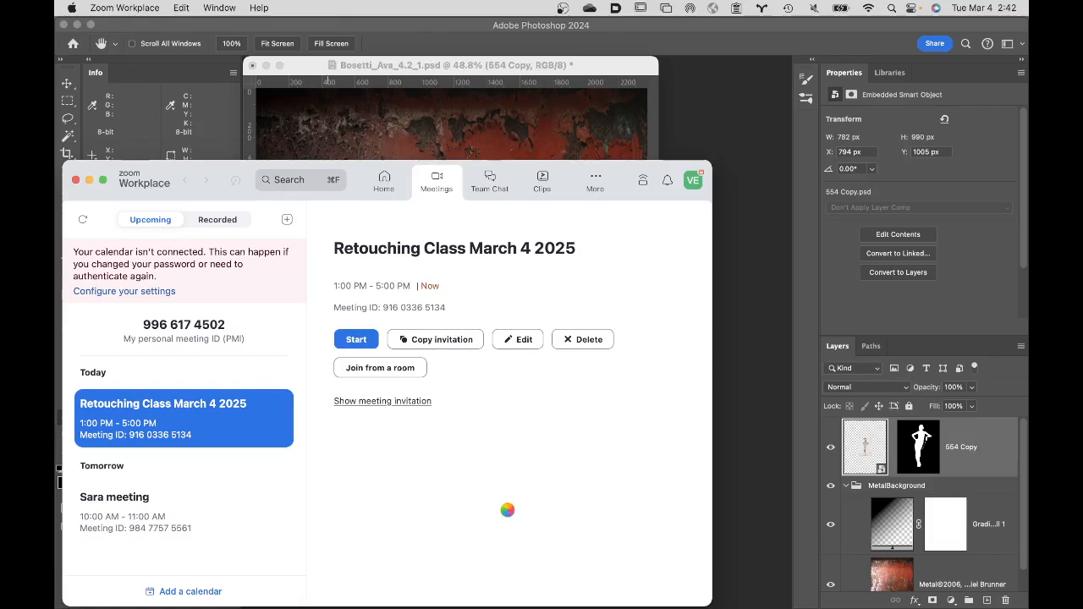
# - Switch to Finder and force-quit the unresponsive zoom.us application
pyautogui.moveTo(481, 608)
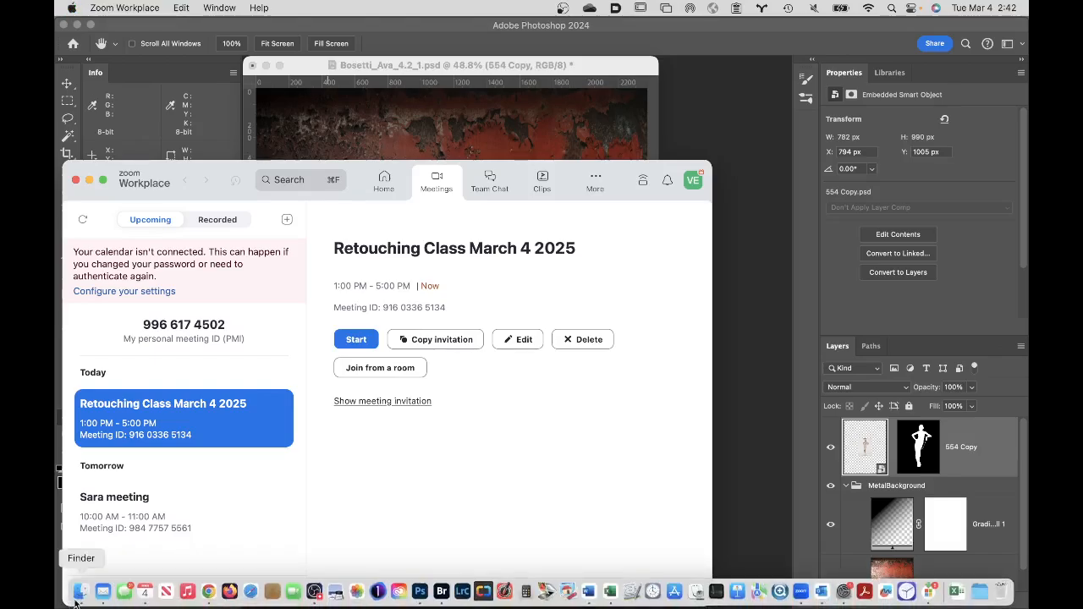
pyautogui.click(78, 594)
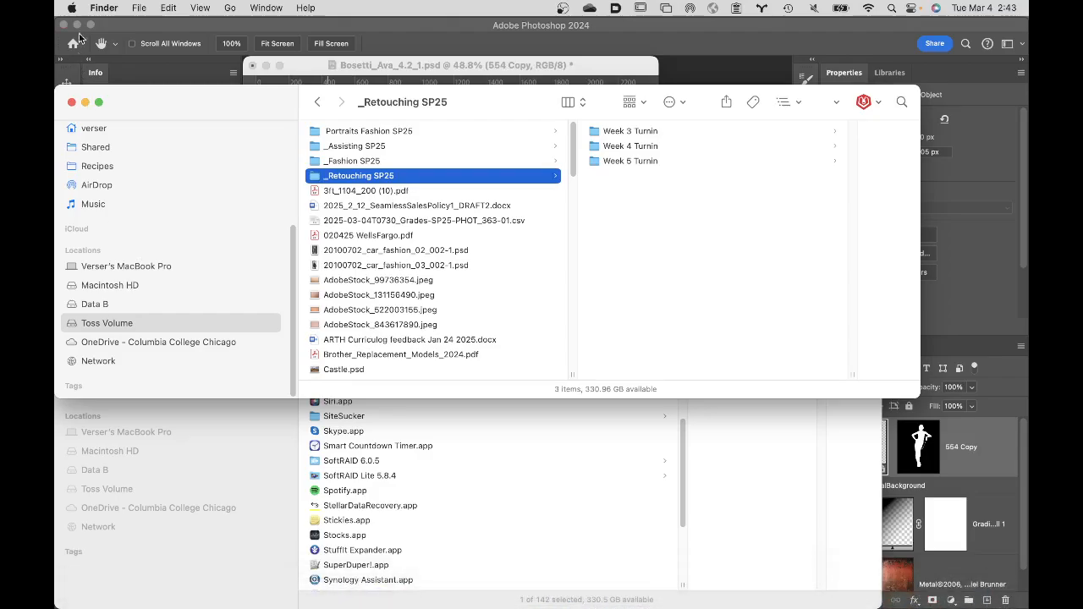
pyautogui.click(72, 9)
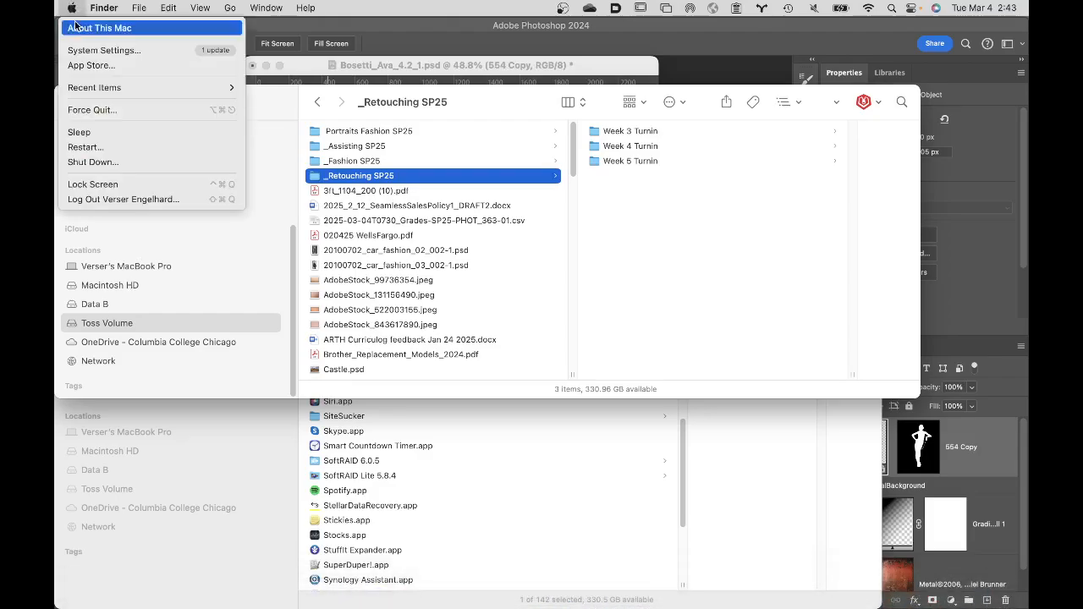
pyautogui.click(103, 110)
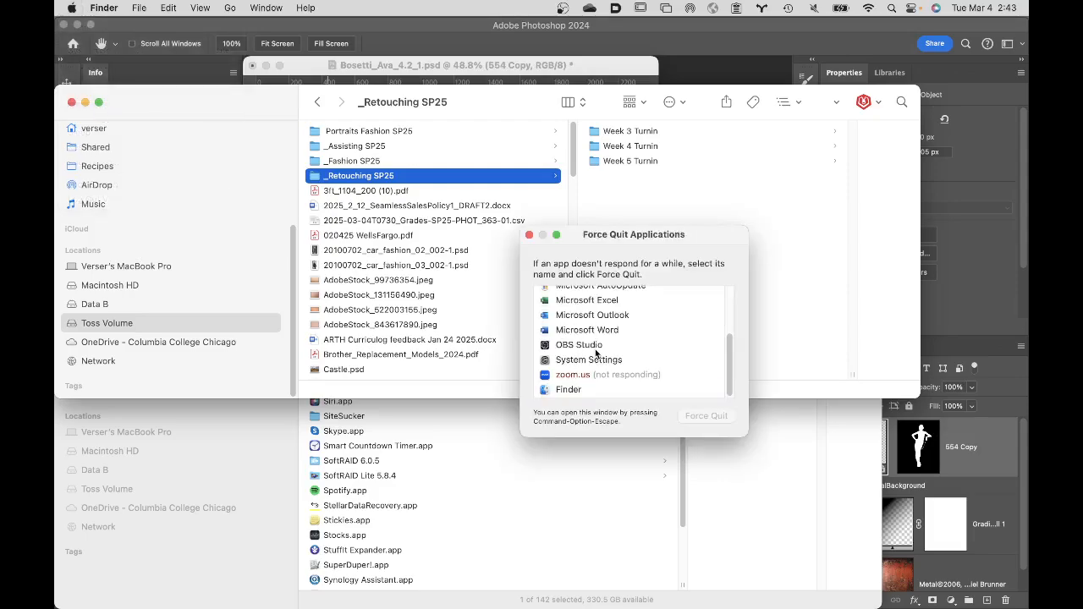
pyautogui.click(597, 378)
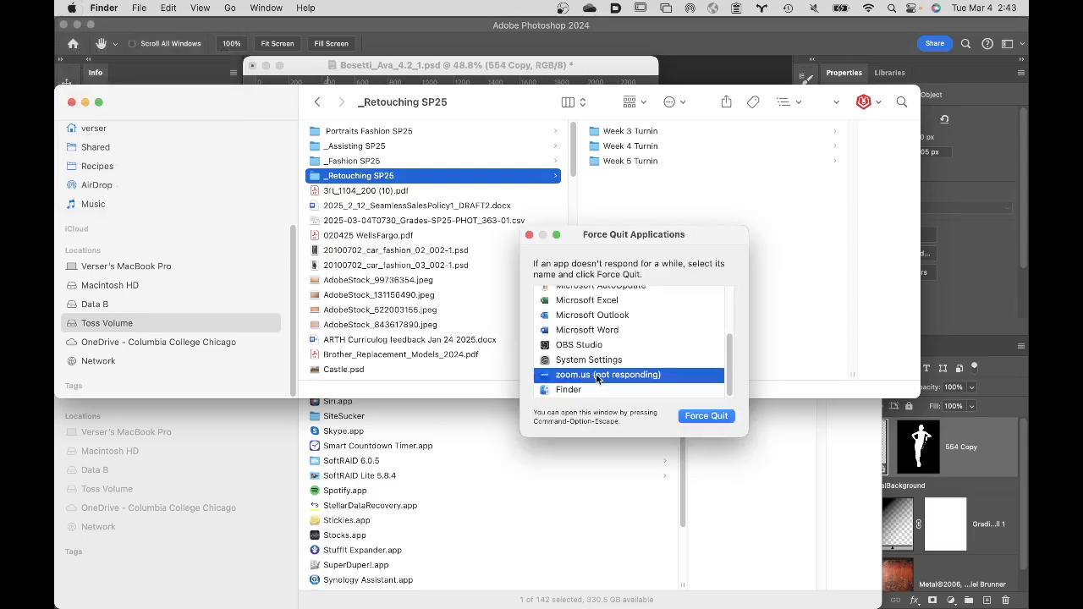
pyautogui.click(704, 417)
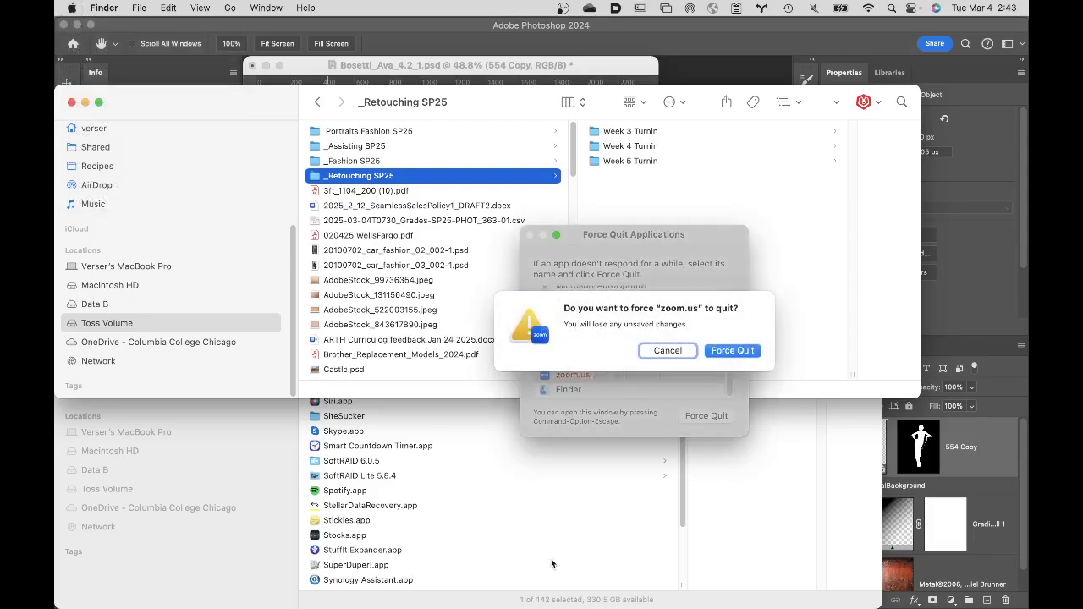
pyautogui.click(744, 350)
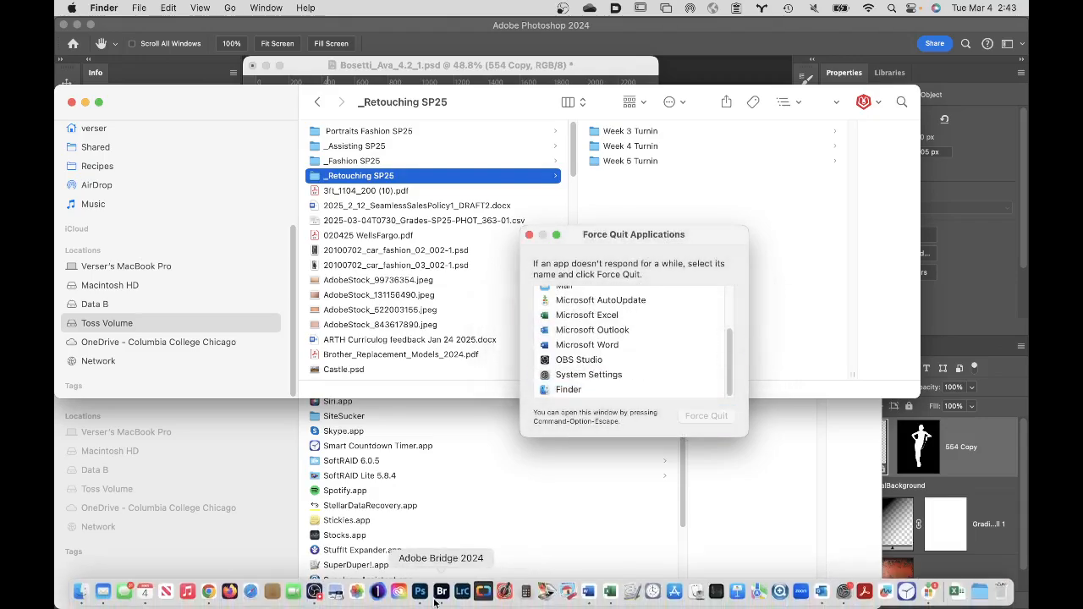
# - Switch to OBS and pause the screen recording
pyautogui.click(314, 591)
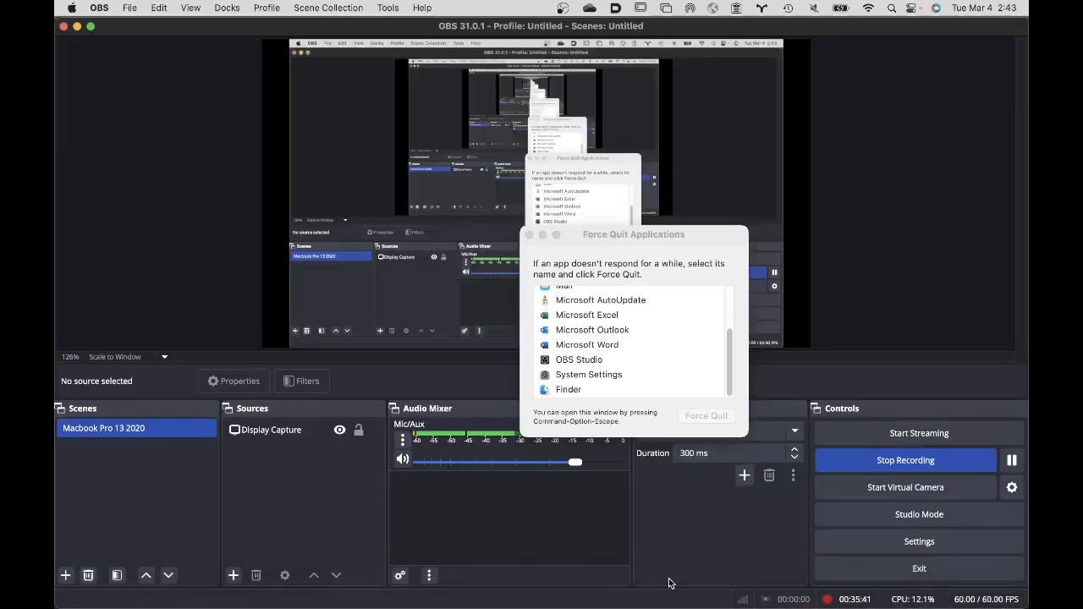
pyautogui.moveTo(317, 599)
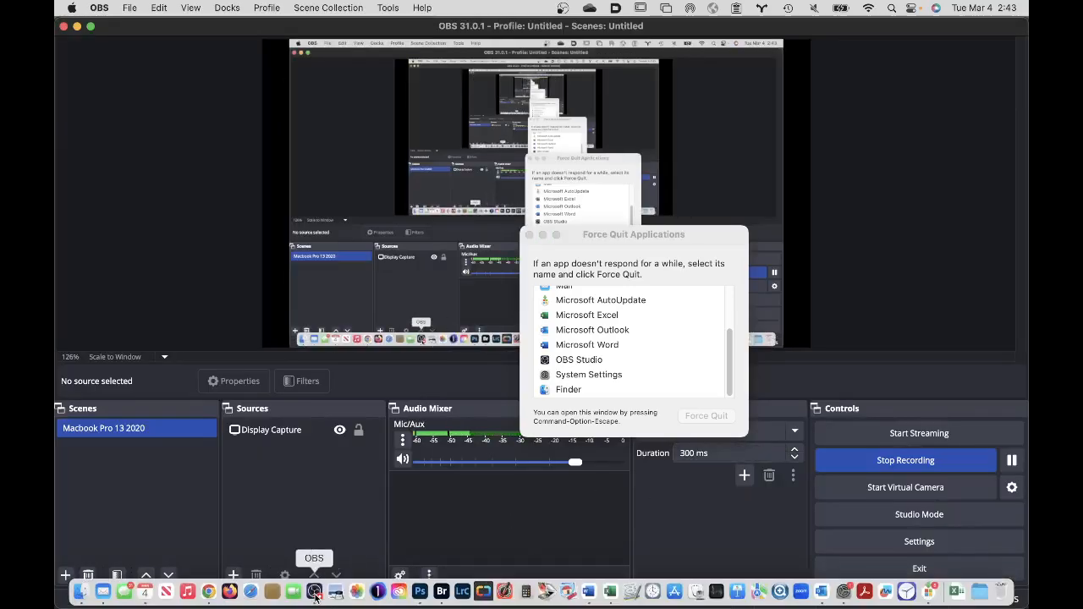
pyautogui.click(1014, 465)
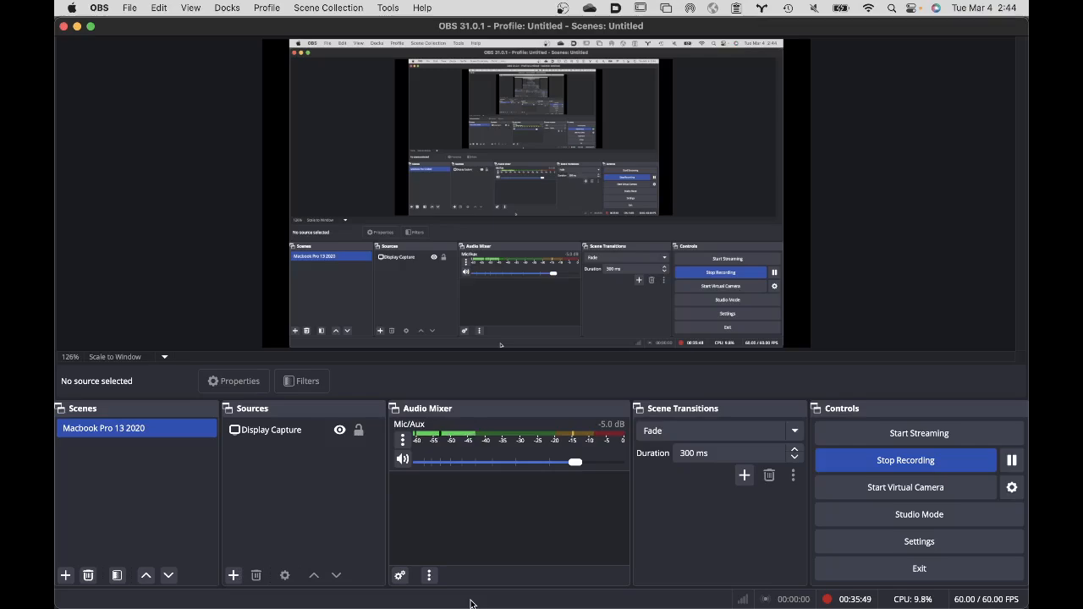
pyautogui.moveTo(387, 600)
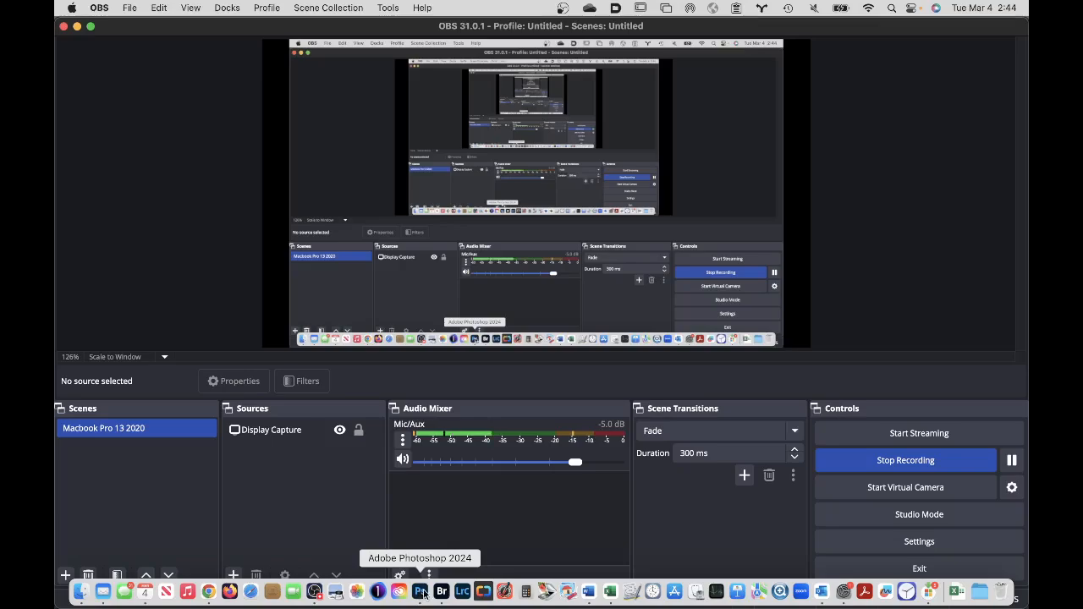
pyautogui.click(420, 592)
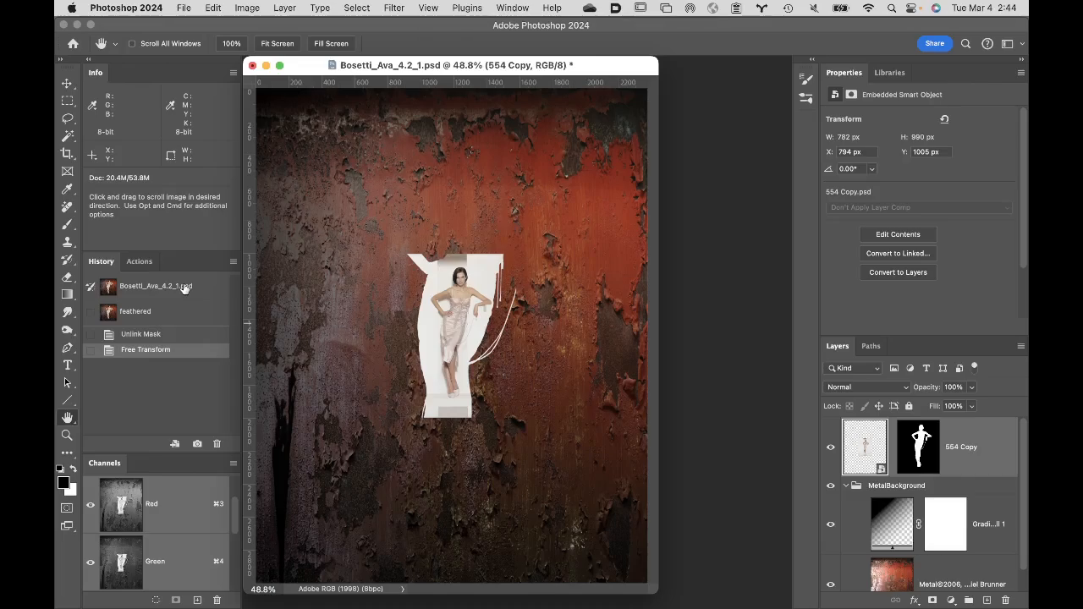
pyautogui.click(134, 287)
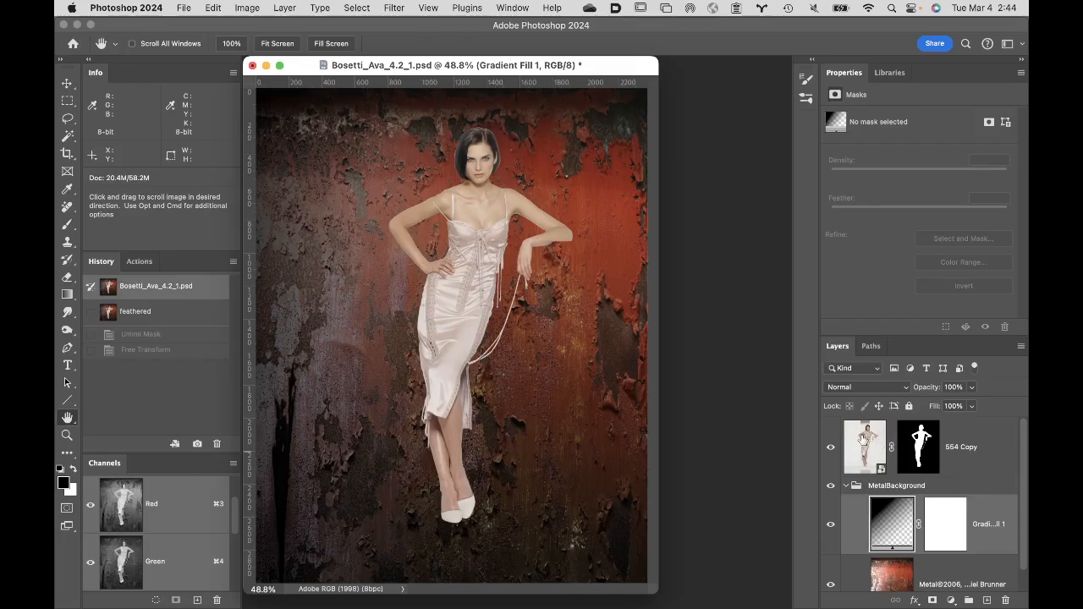
# - Try scaling the 554 Copy smart object together with its linked mask to 47%, and cancel the transform
pyautogui.click(865, 445)
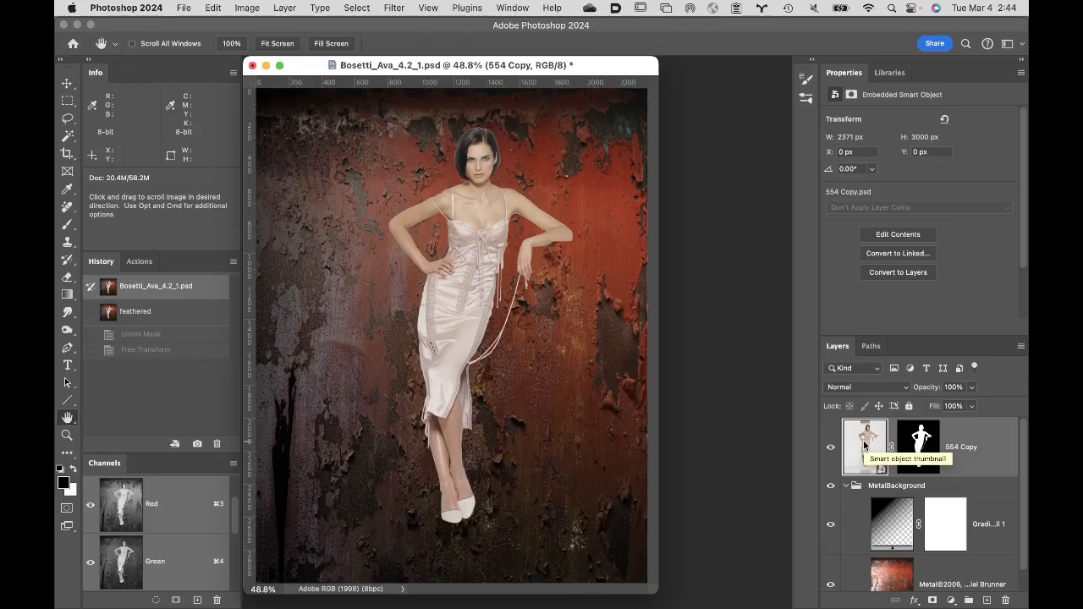
pyautogui.press('super+t')
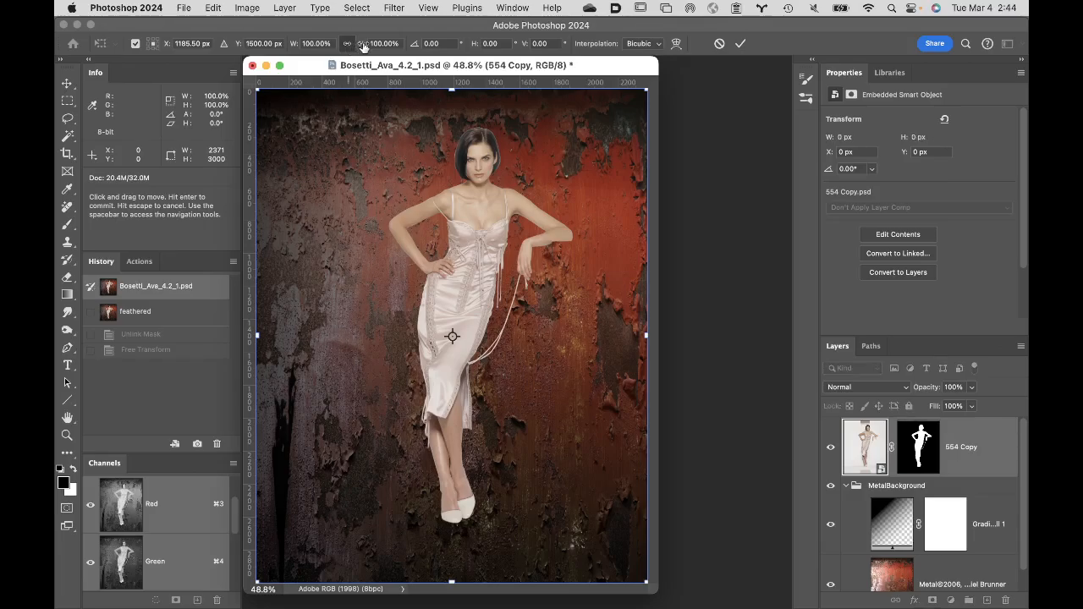
pyautogui.moveTo(362, 46); pyautogui.dragTo(317, 46)
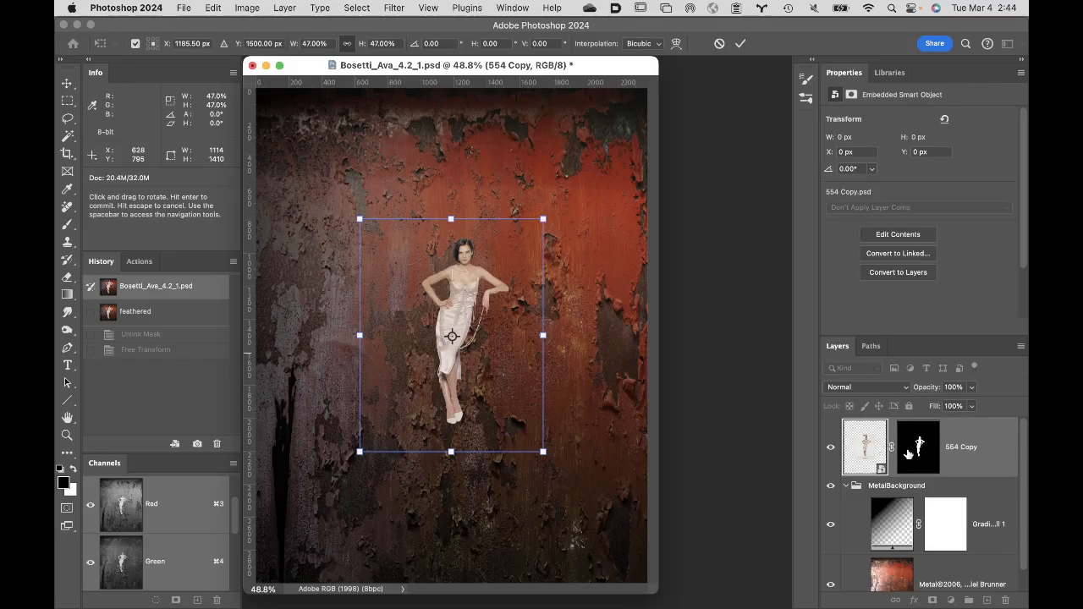
pyautogui.click(721, 44)
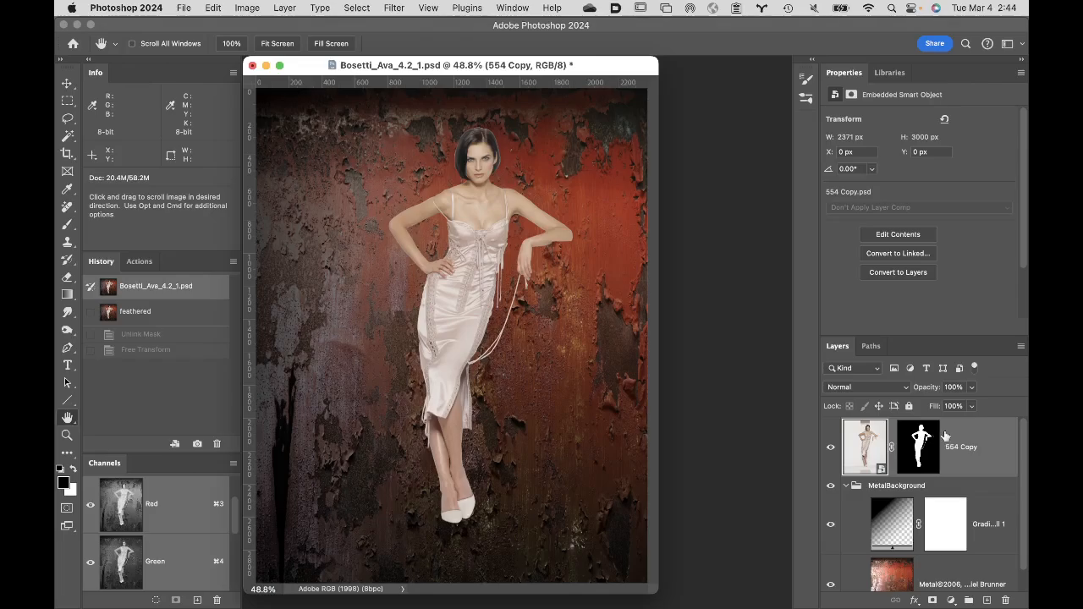
# - Add a vector mask to the 554 Copy layer from the BODY path and hide the mask's path outline
pyautogui.click(874, 347)
pyautogui.click(921, 395)
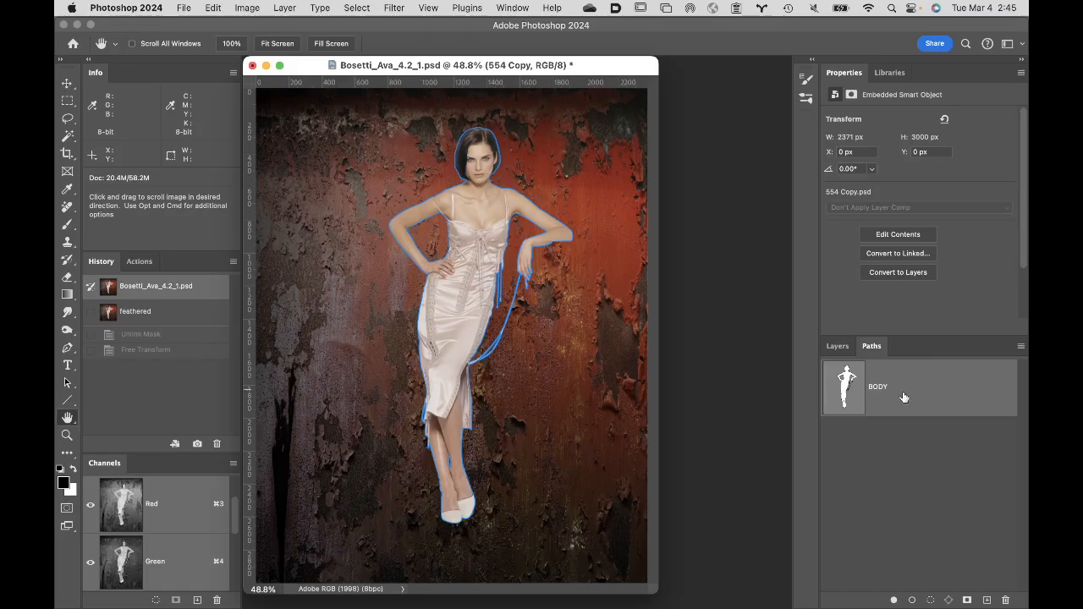
pyautogui.click(838, 349)
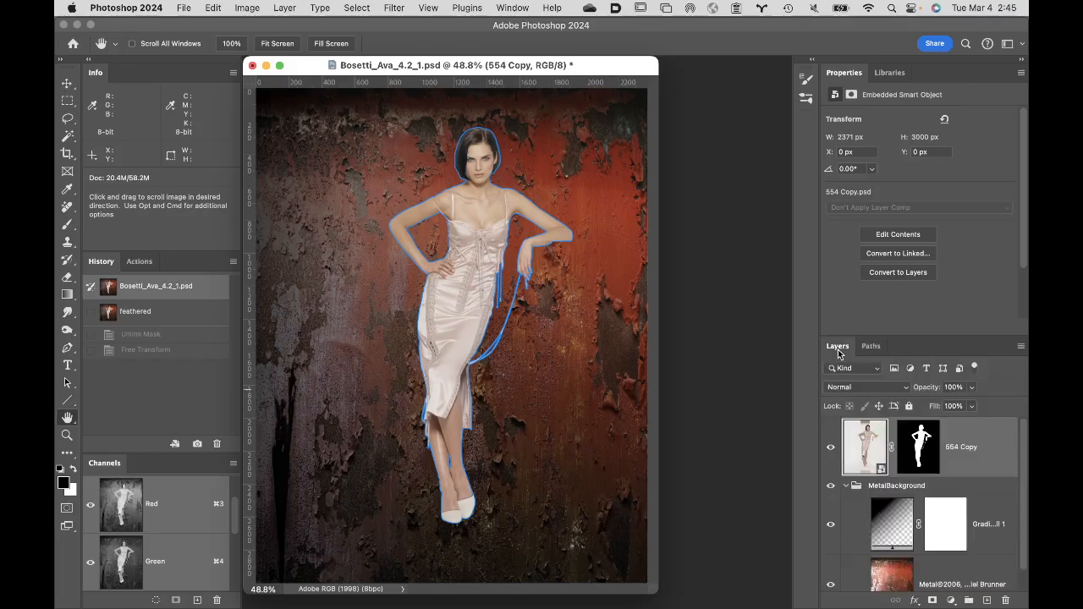
pyautogui.click(932, 601)
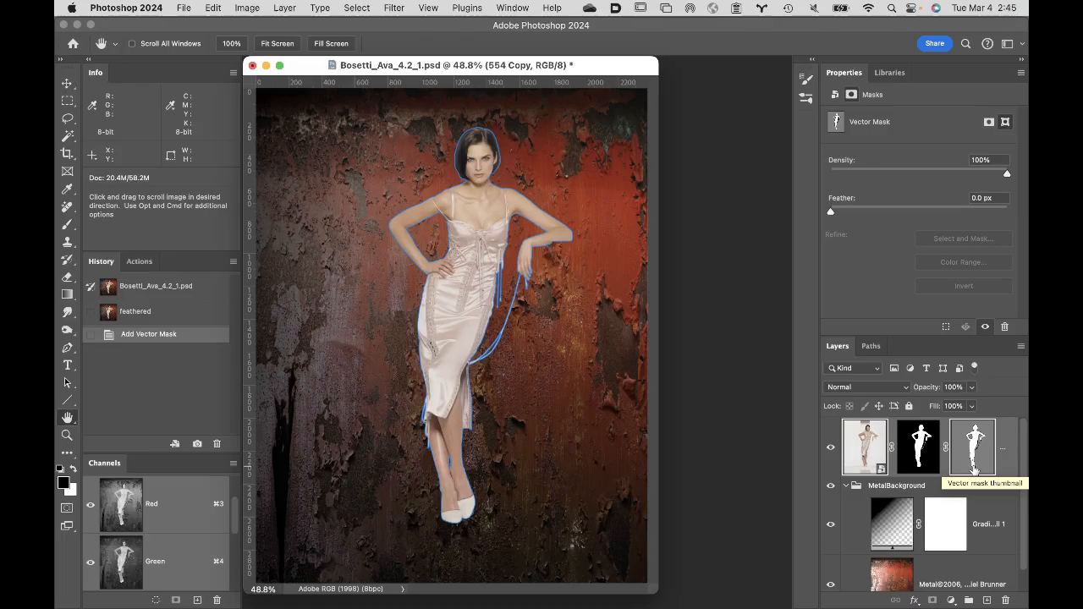
pyautogui.click(975, 471)
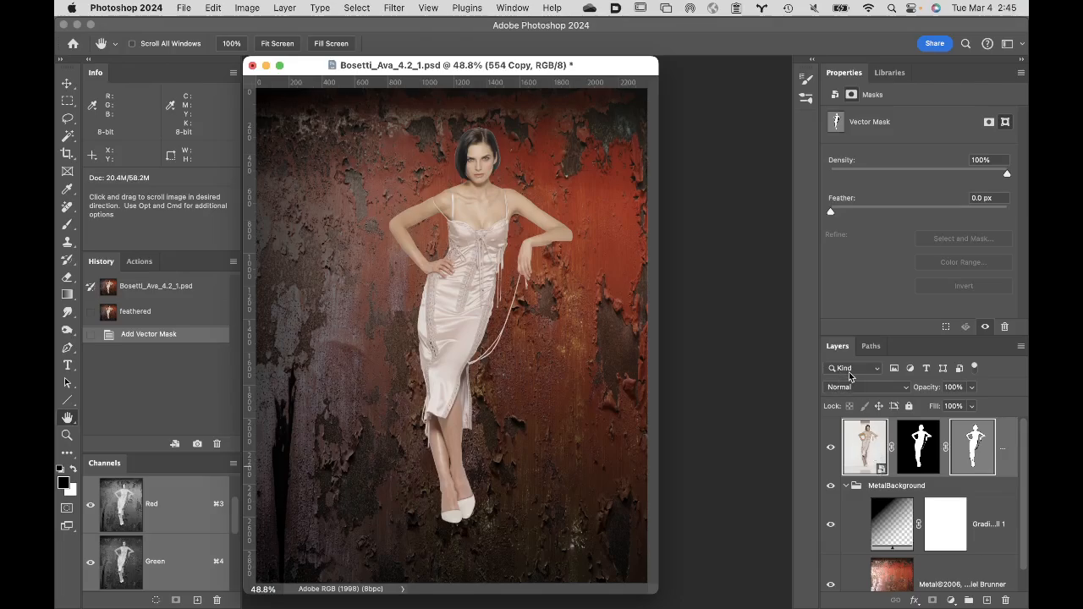
# - Scale the 554 Copy layer with both linked masks to 54%, check its vector mask among the paths, and commit the transform
pyautogui.press('super+t')
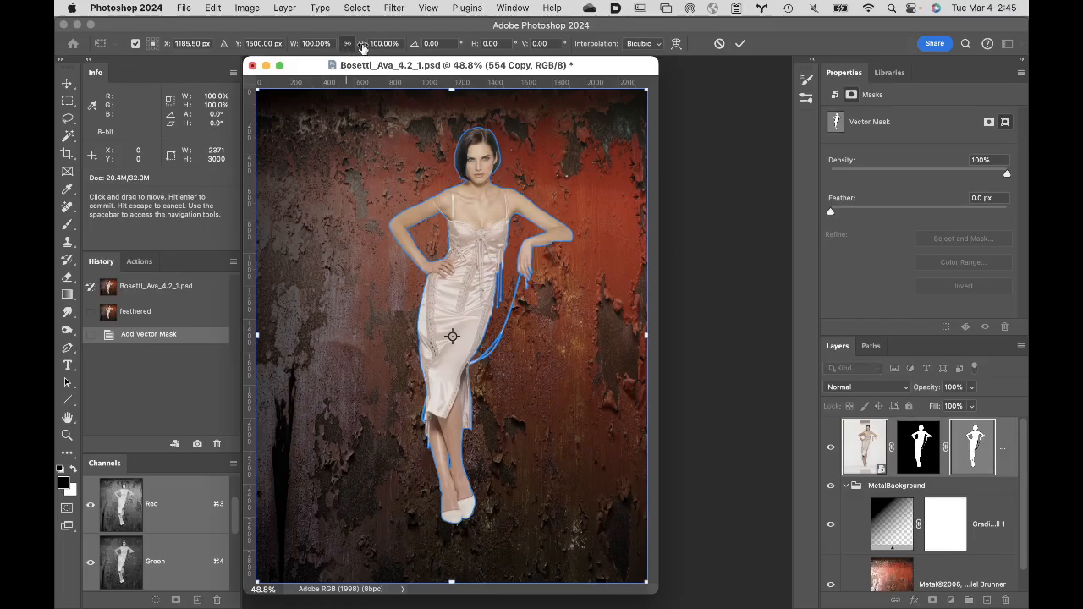
pyautogui.moveTo(363, 47); pyautogui.dragTo(330, 48)
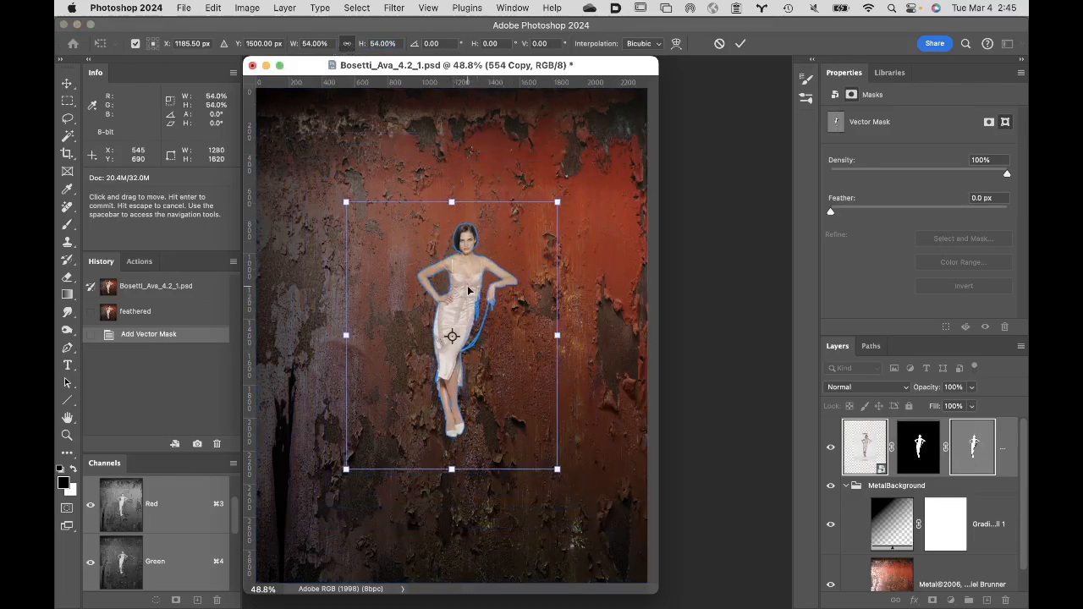
pyautogui.click(871, 346)
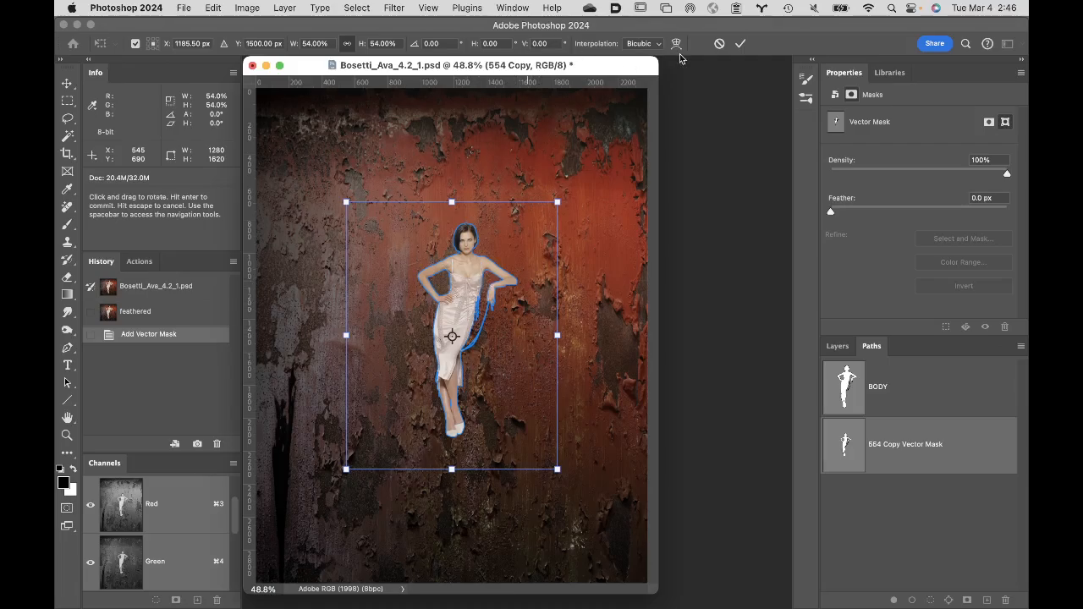
pyautogui.click(741, 44)
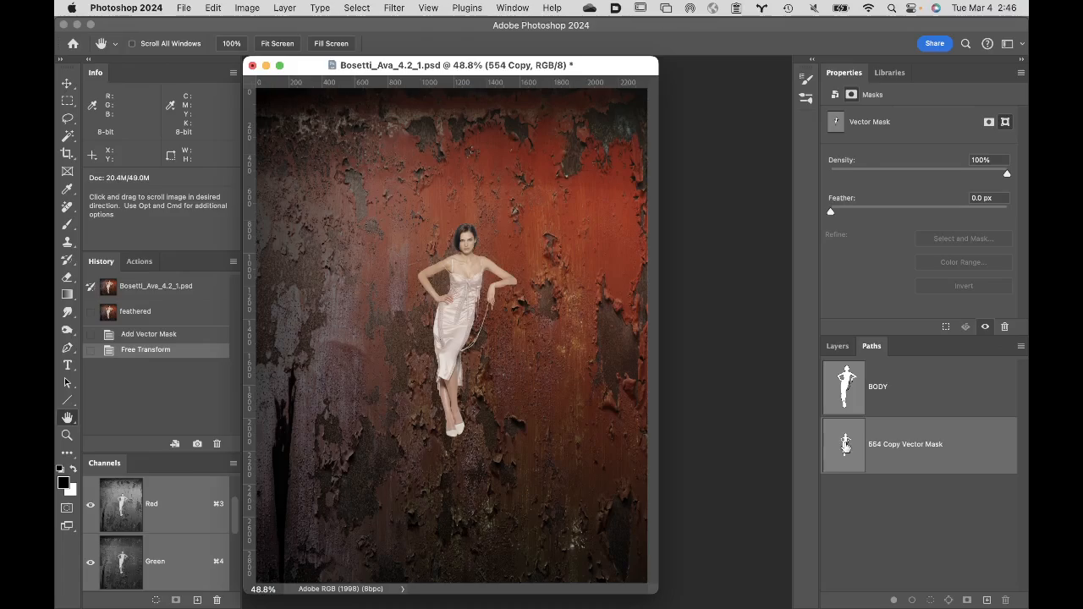
# - Move the 554 Copy smart object together with its linked masks toward the upper left of the canvas
pyautogui.click(839, 347)
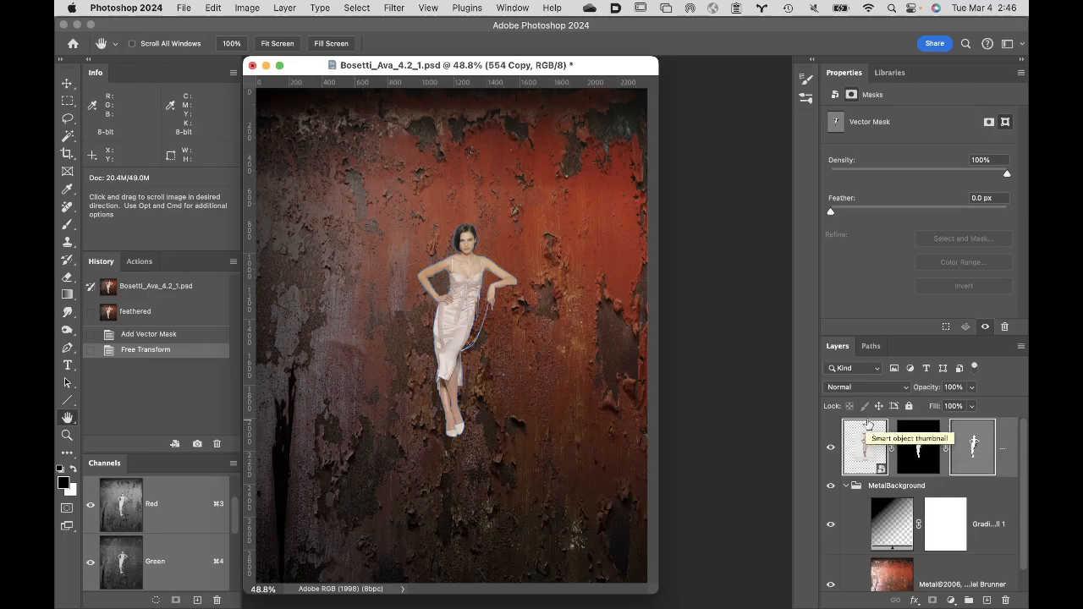
pyautogui.press('v')
pyautogui.moveTo(470, 301); pyautogui.dragTo(374, 260)
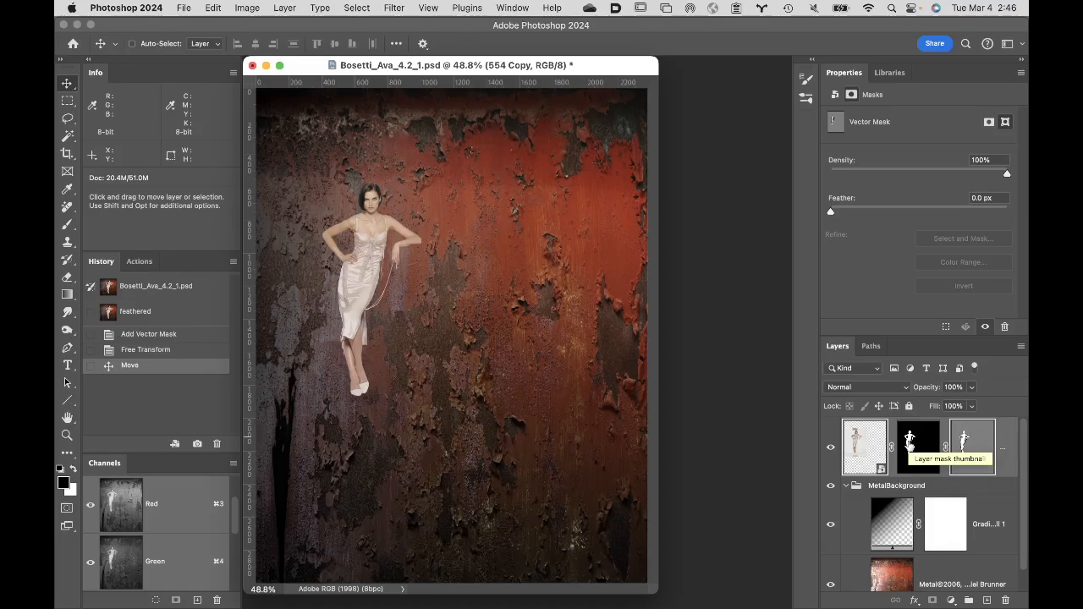
pyautogui.click(966, 438)
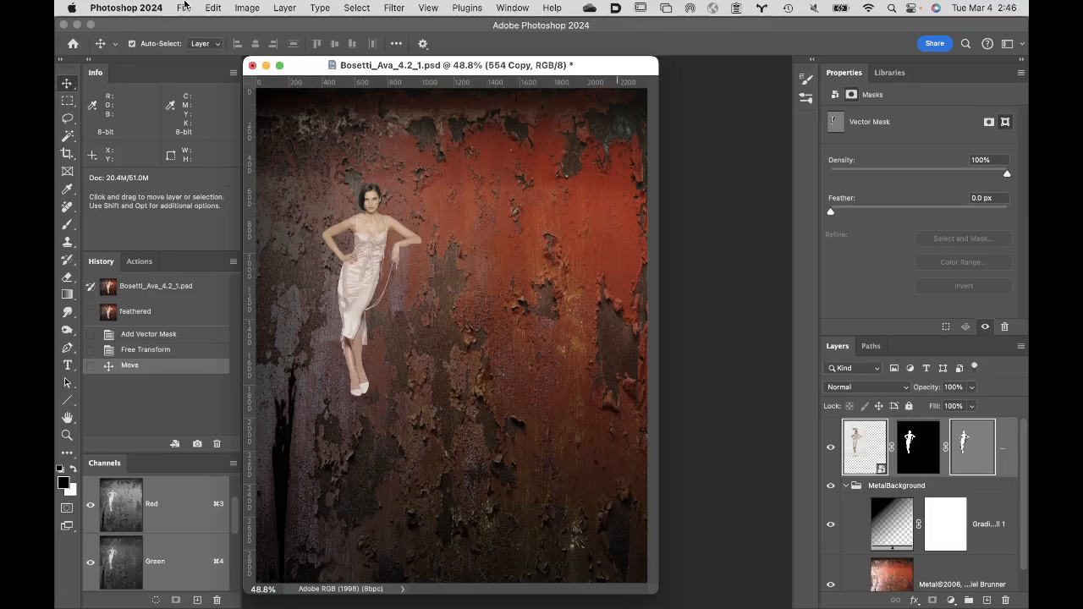
# - Create a new white document using the open composite as preset, 7.903 by 10 inches at 300 pixels/inch in Adobe RGB (1998)
pyautogui.press('super+n')
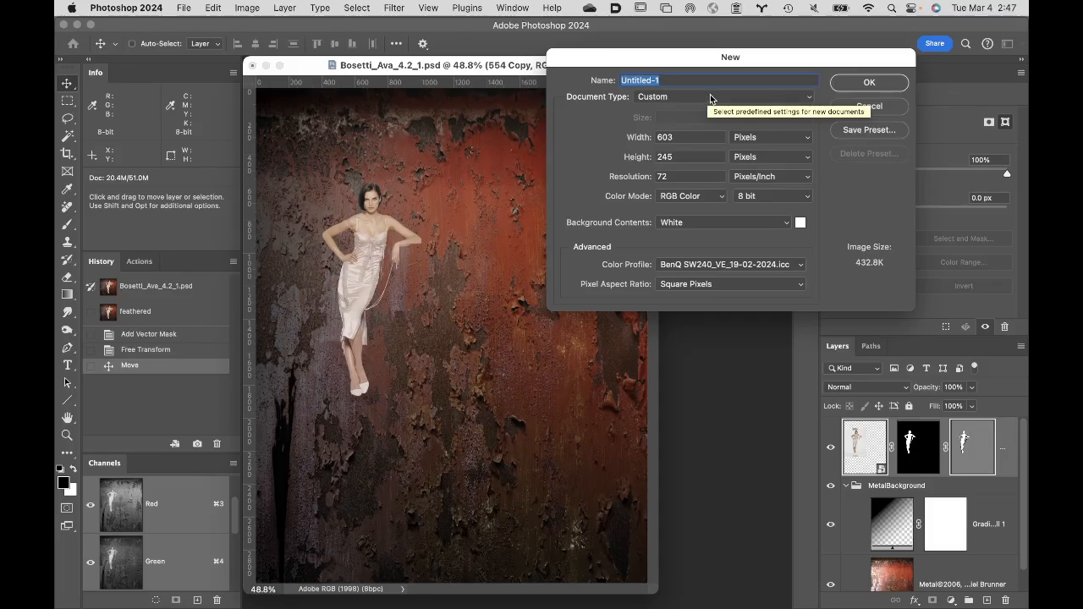
pyautogui.click(712, 99)
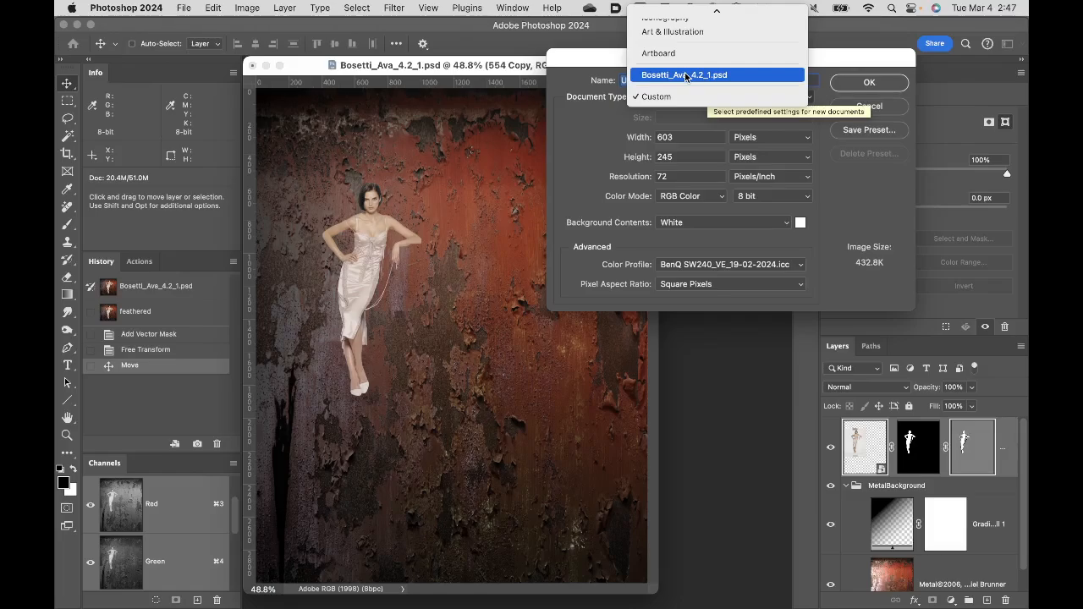
pyautogui.click(687, 77)
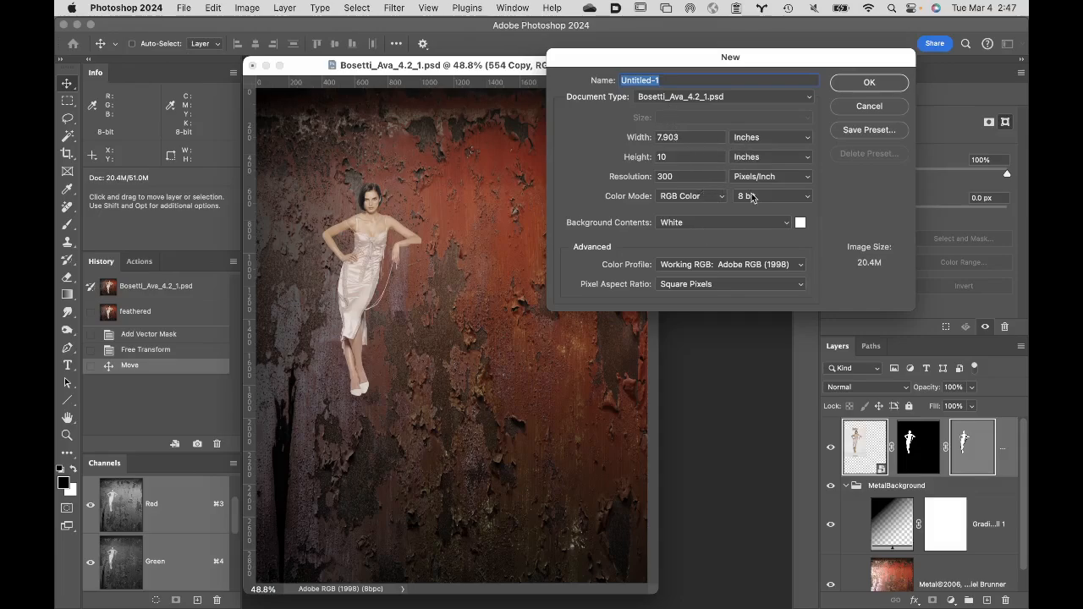
pyautogui.click(889, 84)
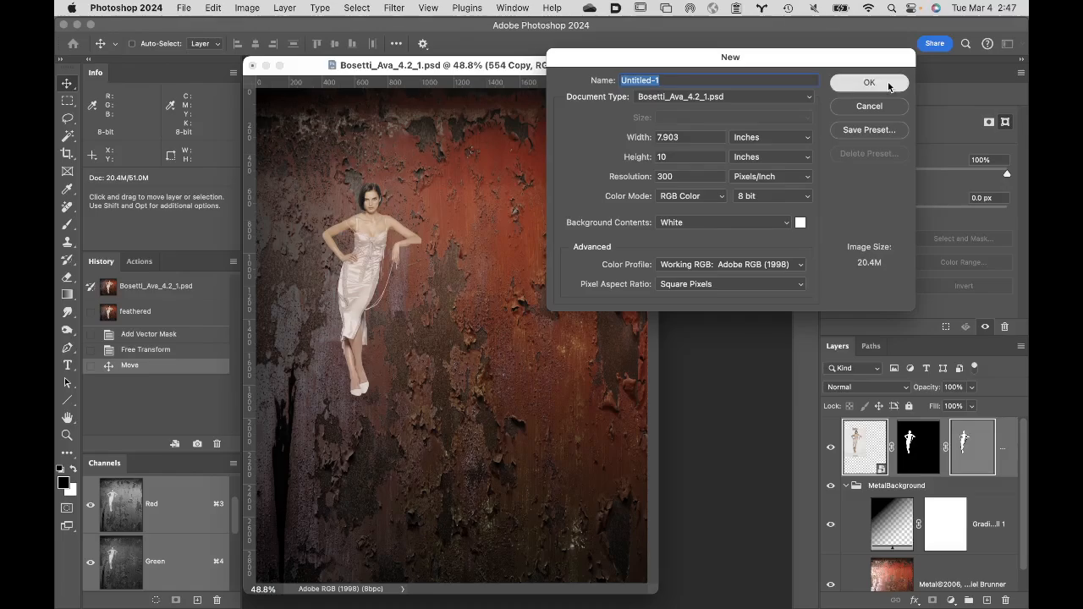
# - Arrange both documents side by side and copy the 554 Copy layer with its masks into Untitled-1
pyautogui.moveTo(614, 75); pyautogui.dragTo(796, 60)
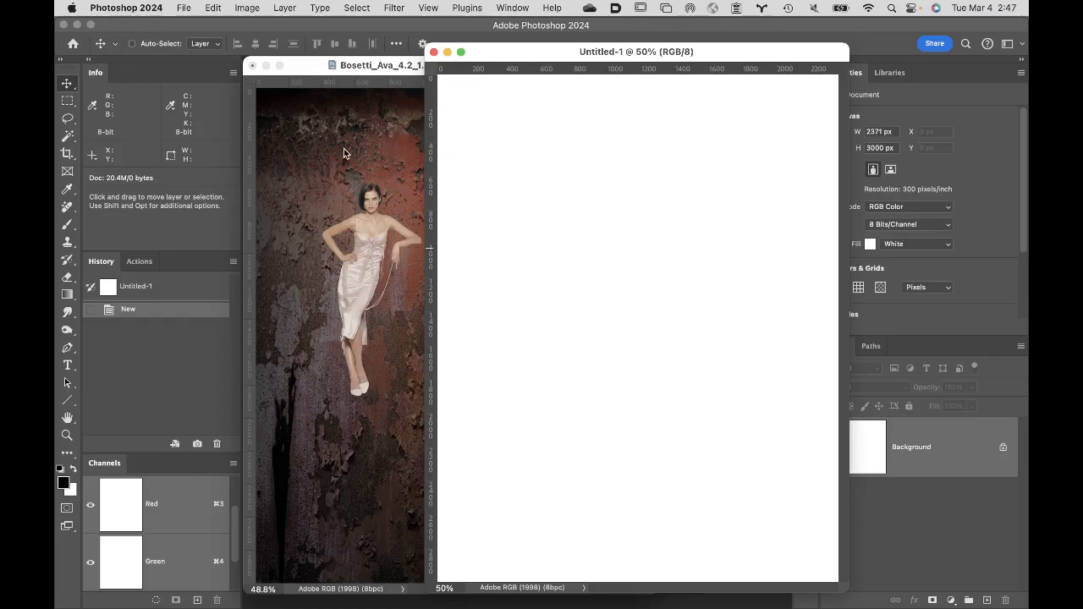
pyautogui.click(314, 163)
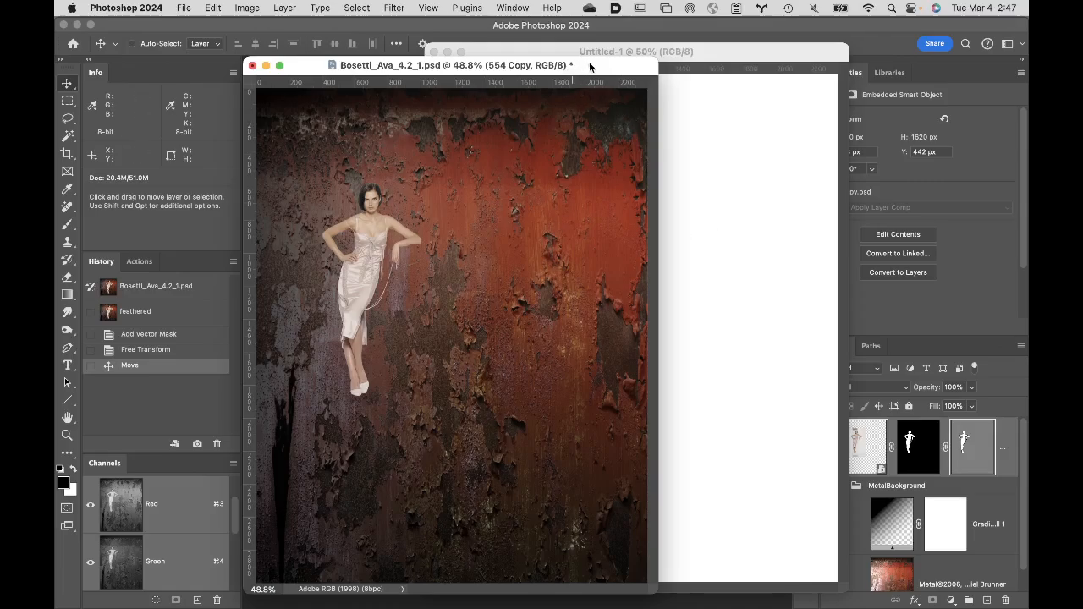
pyautogui.moveTo(589, 67); pyautogui.dragTo(498, 66)
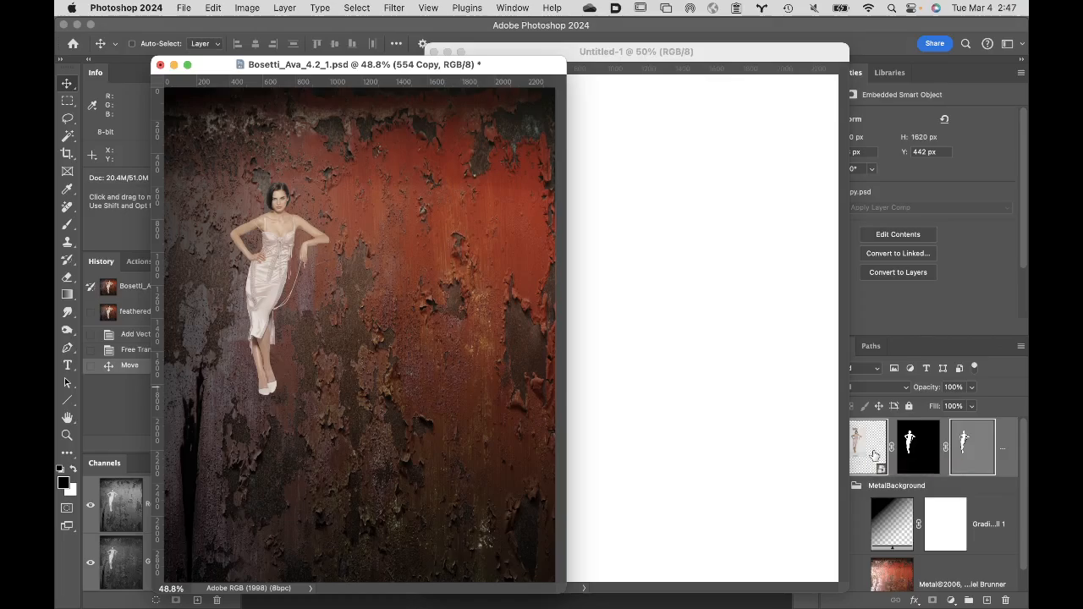
pyautogui.moveTo(876, 457); pyautogui.dragTo(661, 340)
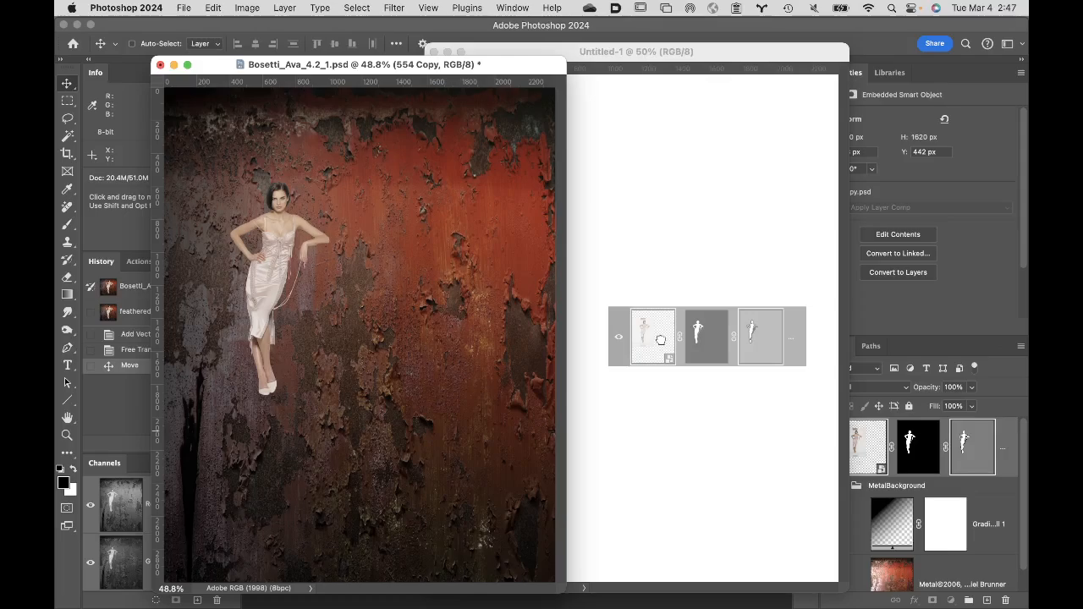
pyautogui.moveTo(661, 339); pyautogui.dragTo(661, 339)
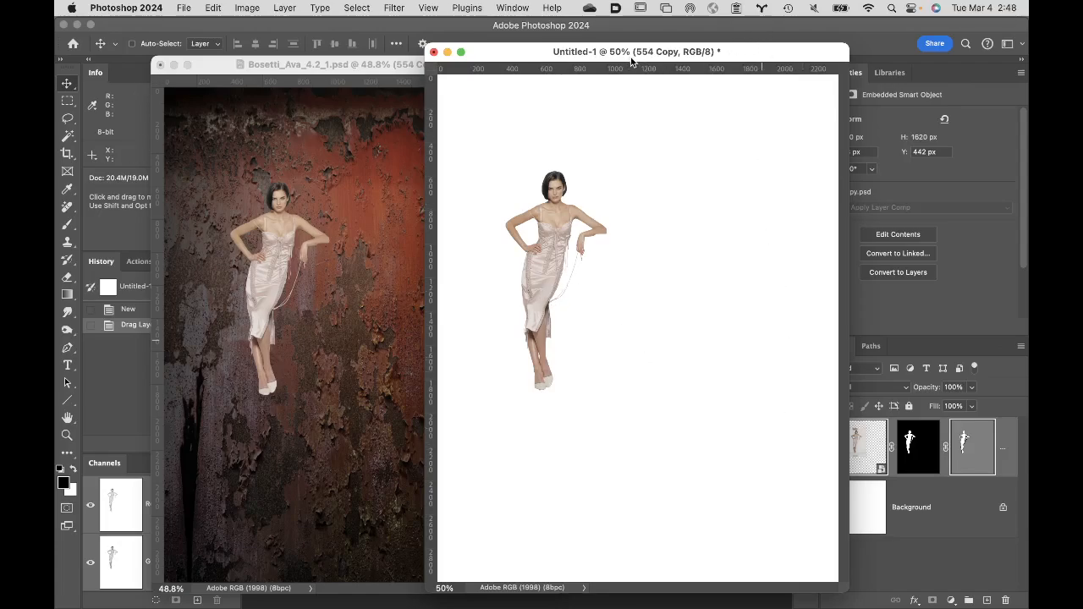
# - Close the original composite without saving and move the Untitled-1 document clear of the layer list
pyautogui.click(161, 66)
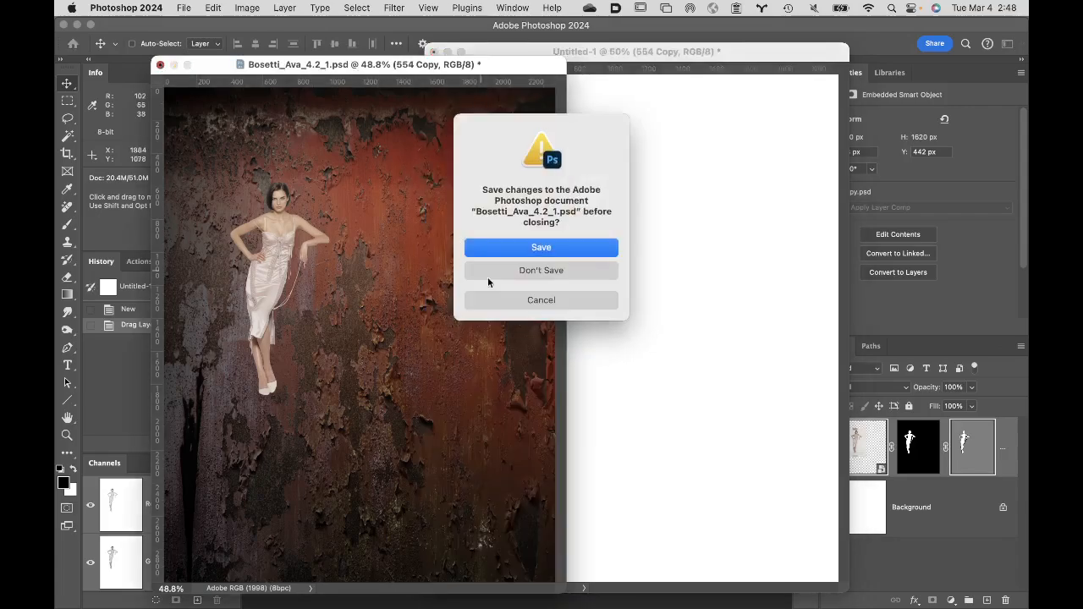
pyautogui.click(533, 271)
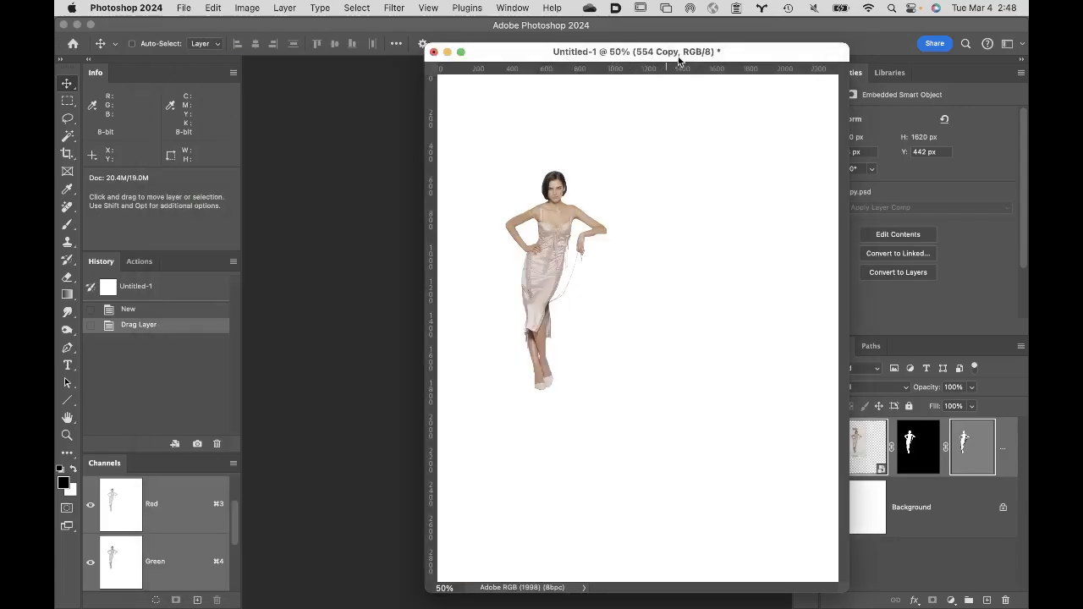
pyautogui.moveTo(740, 52); pyautogui.dragTo(581, 53)
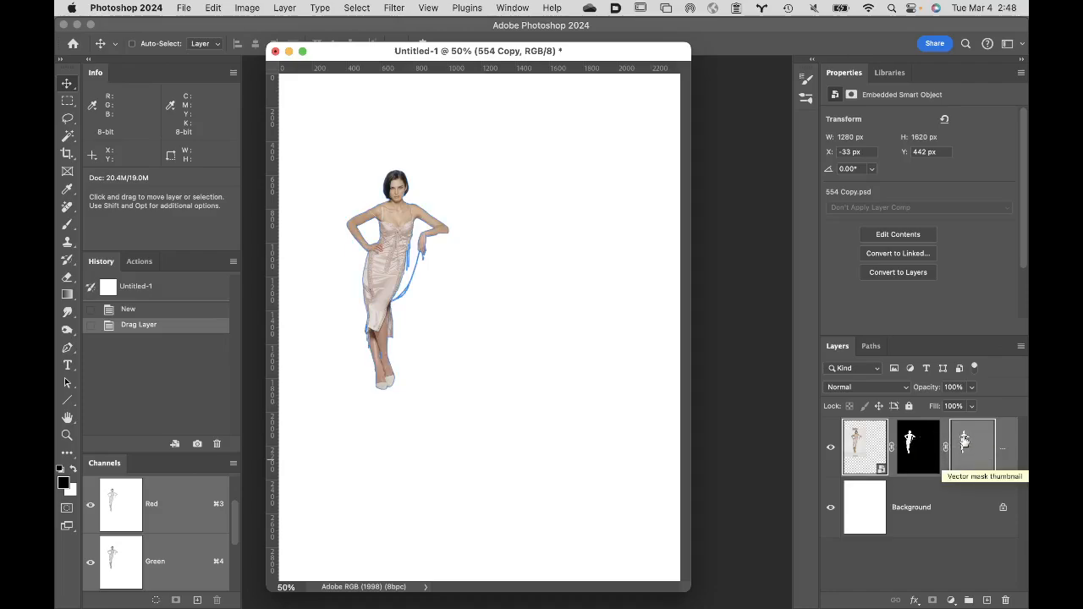
# - Select all anchor points of the 554 Copy vector mask, inspect them at 200%, and close Untitled-1 without saving
pyautogui.click(875, 347)
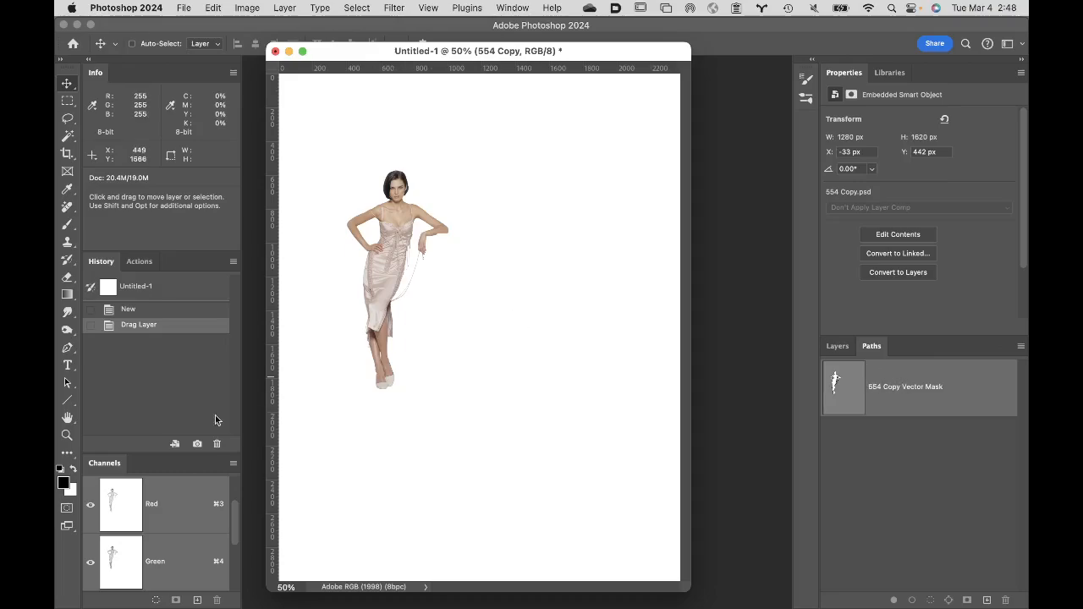
pyautogui.click(68, 382)
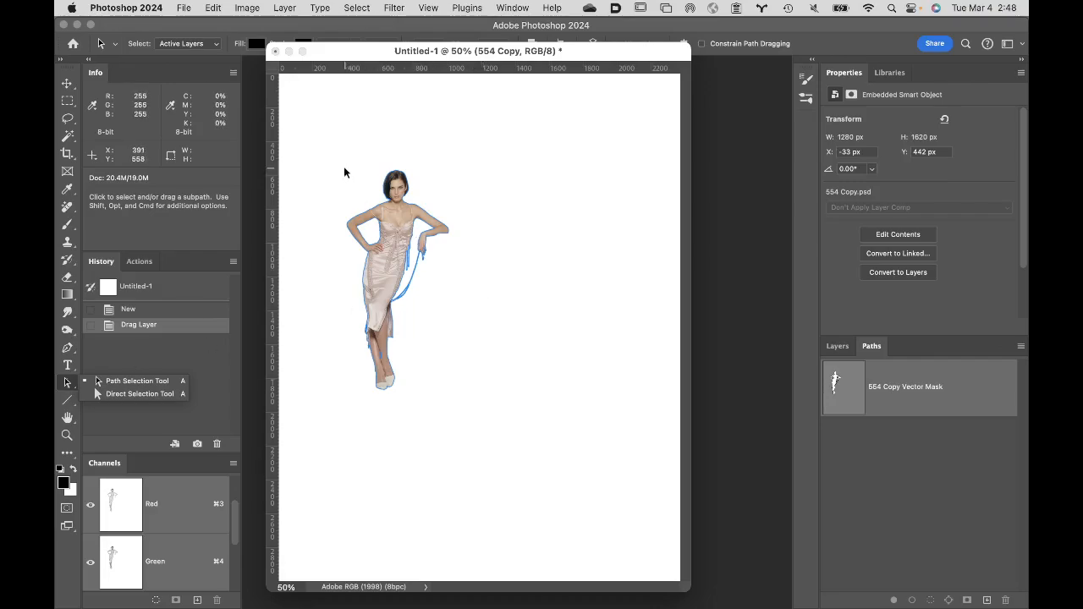
pyautogui.click(127, 394)
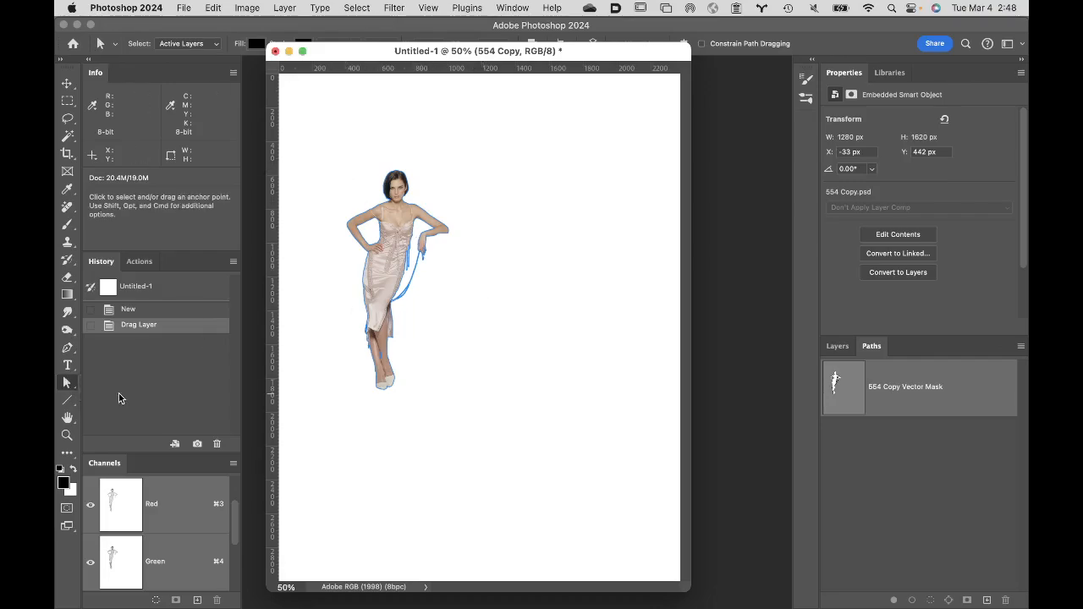
pyautogui.moveTo(332, 155); pyautogui.dragTo(539, 484)
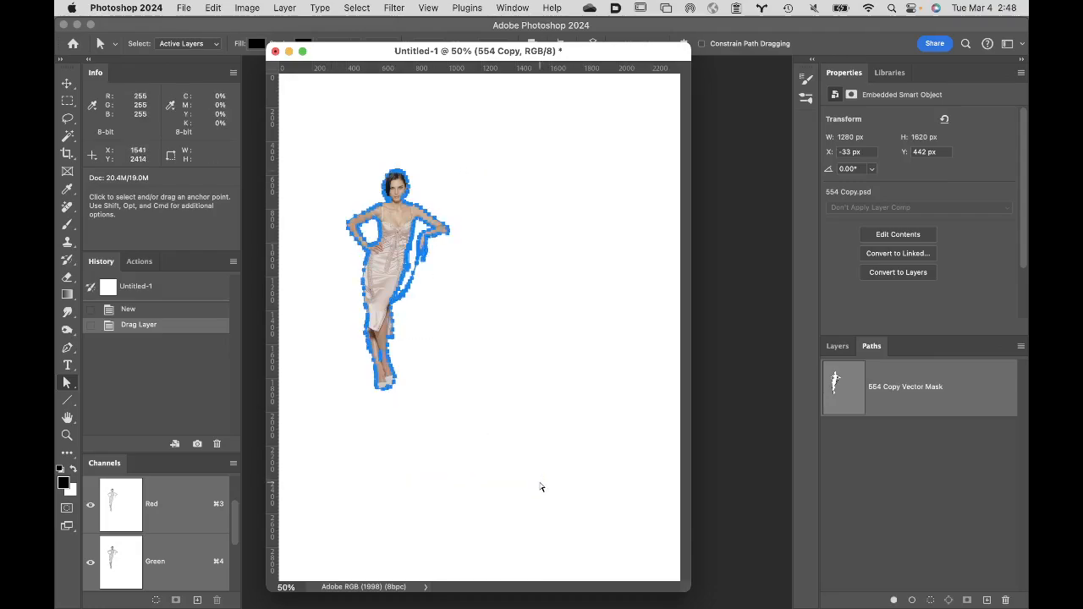
pyautogui.keyDown('super'); pyautogui.click(407, 318); pyautogui.keyUp('super')
pyautogui.keyDown('super'); pyautogui.click(390, 269); pyautogui.keyUp('super')
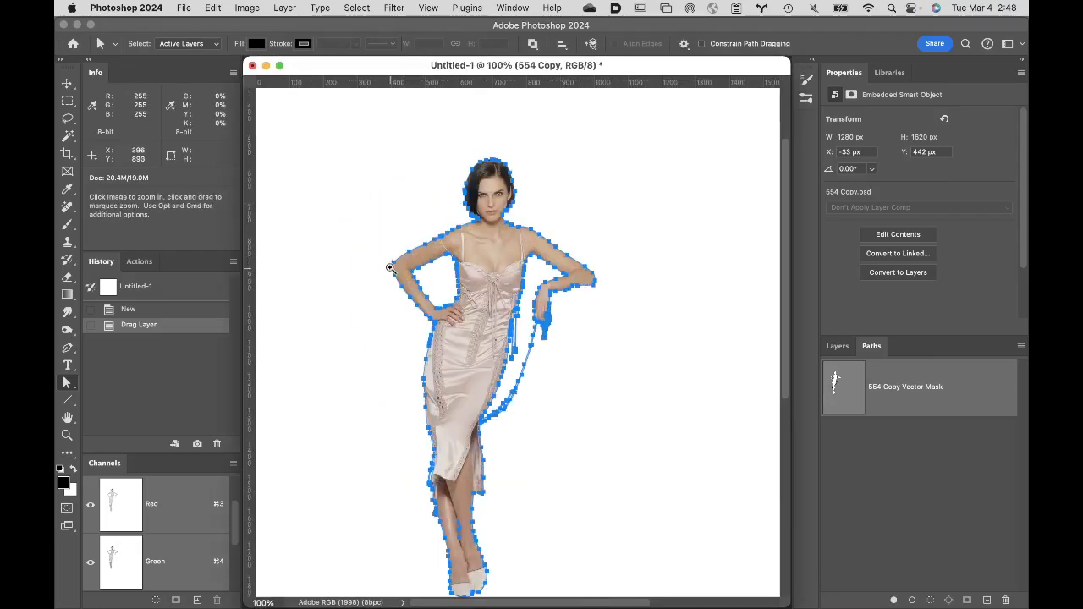
pyautogui.keyDown('super'); pyautogui.click(392, 268); pyautogui.keyUp('super')
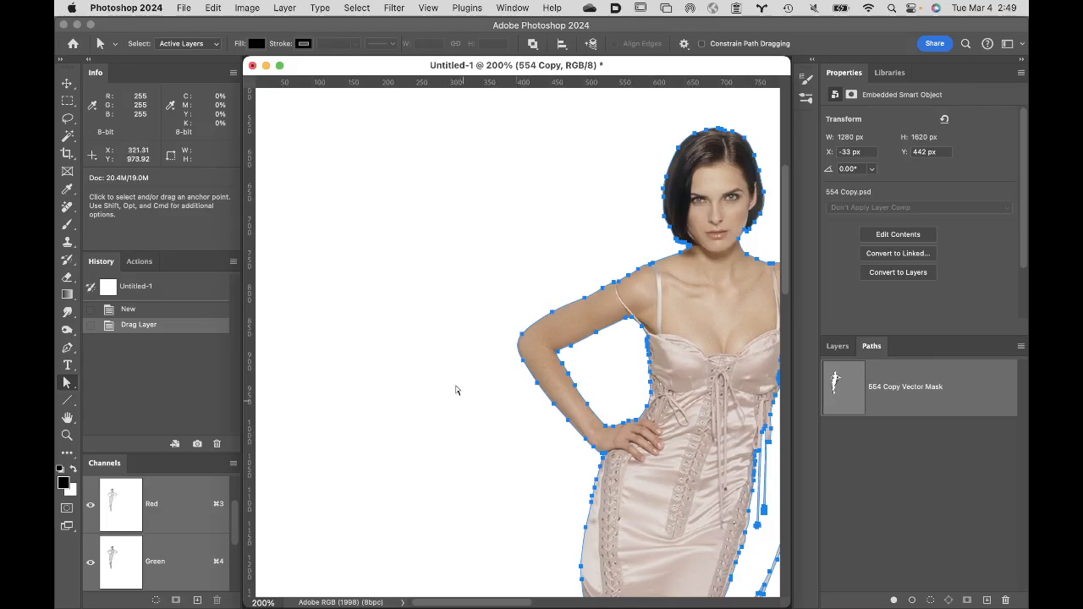
pyautogui.click(253, 66)
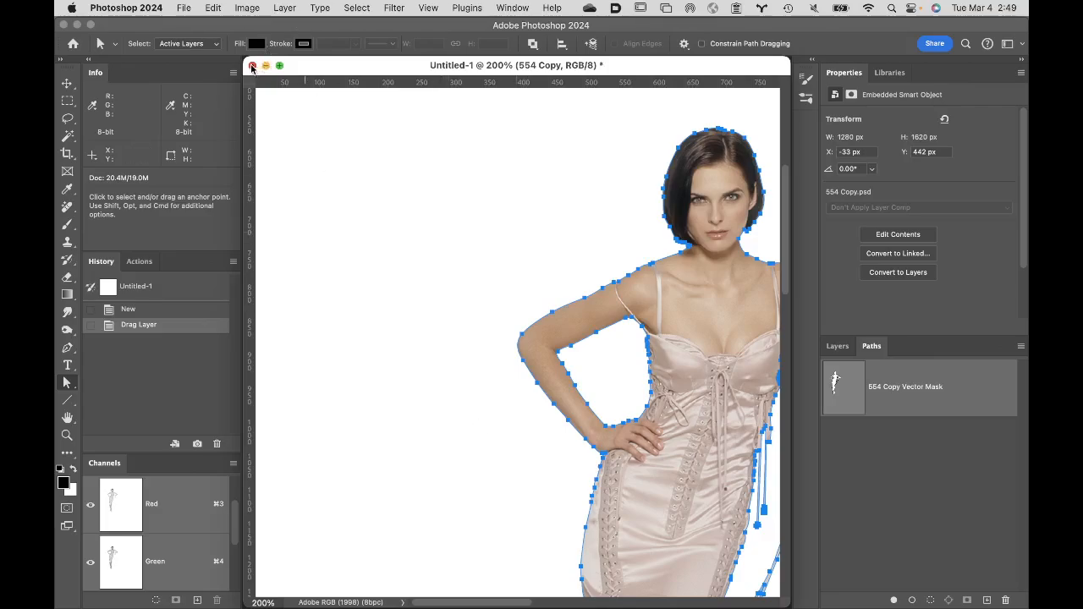
pyautogui.click(542, 262)
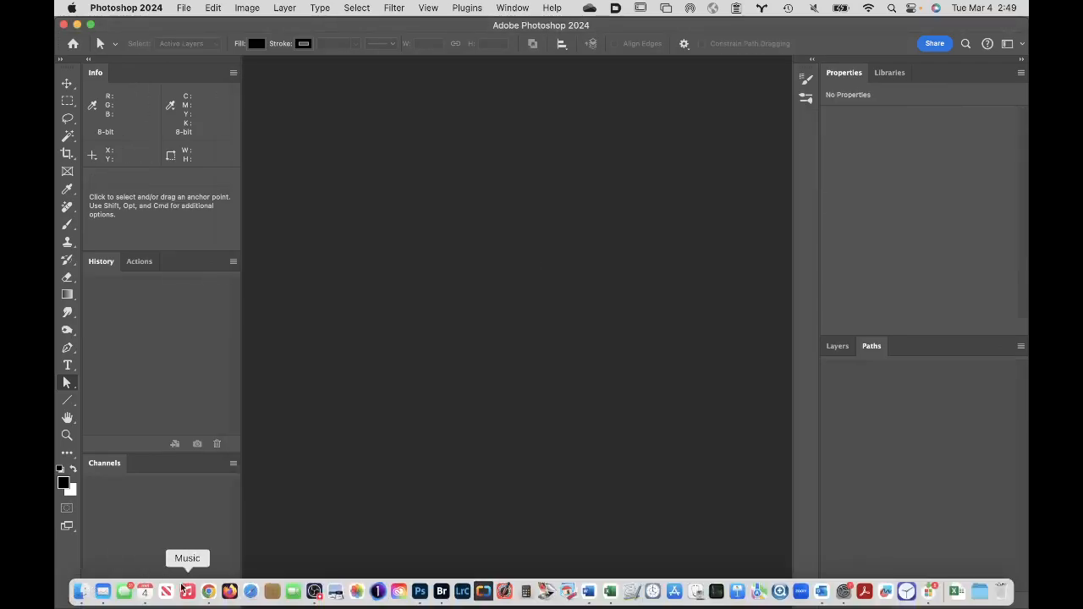
# - Switch to Finder and open Student Files Week 06 in Columbia College, 3 Retouching and Compositing Class, Class 6 files
pyautogui.click(80, 590)
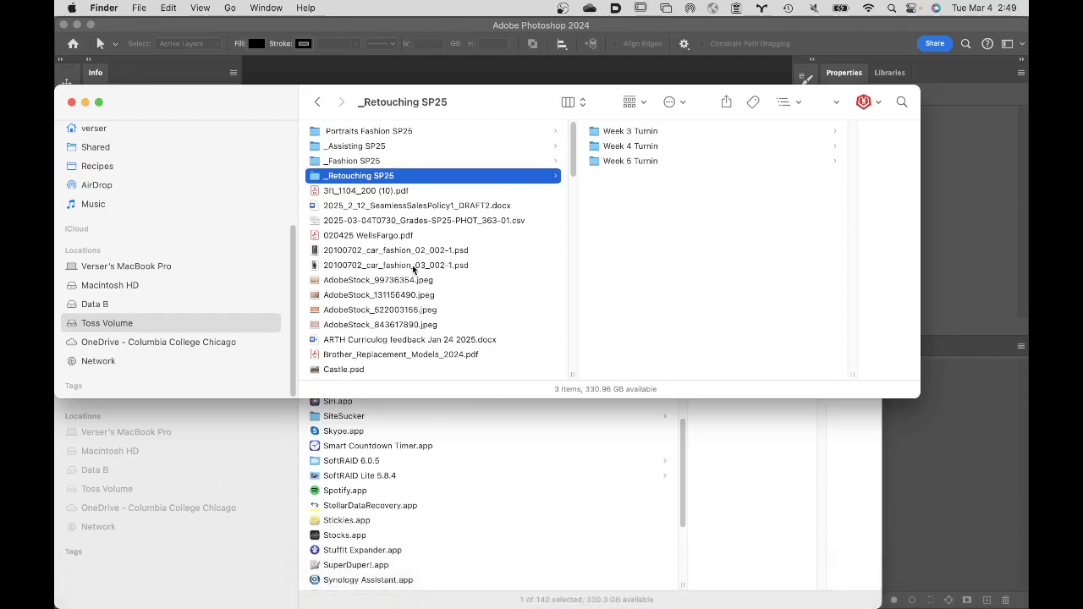
pyautogui.scroll(5, 204, 251)
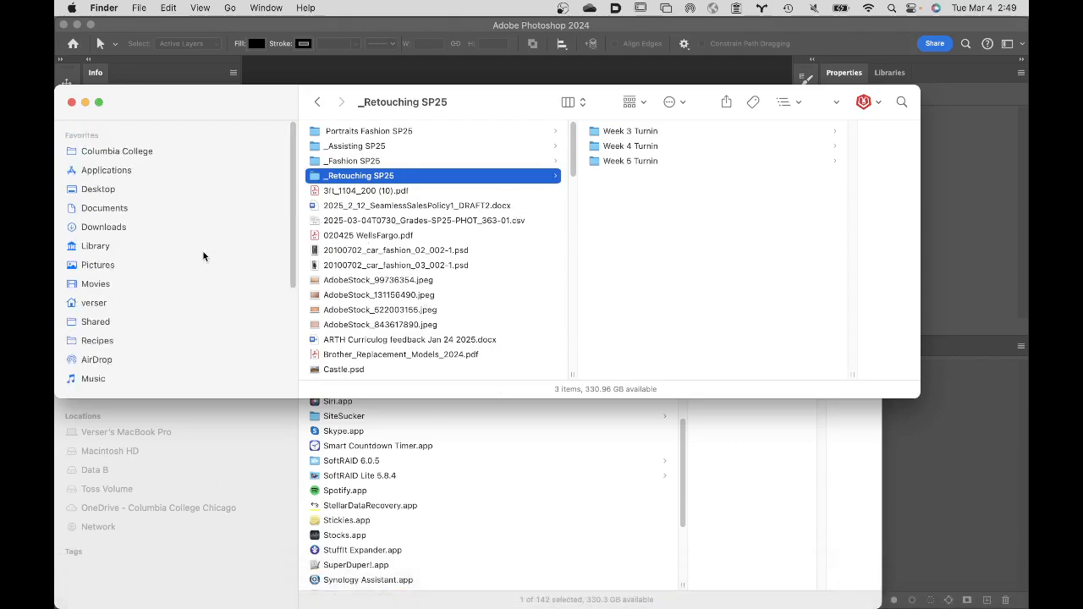
pyautogui.click(153, 142)
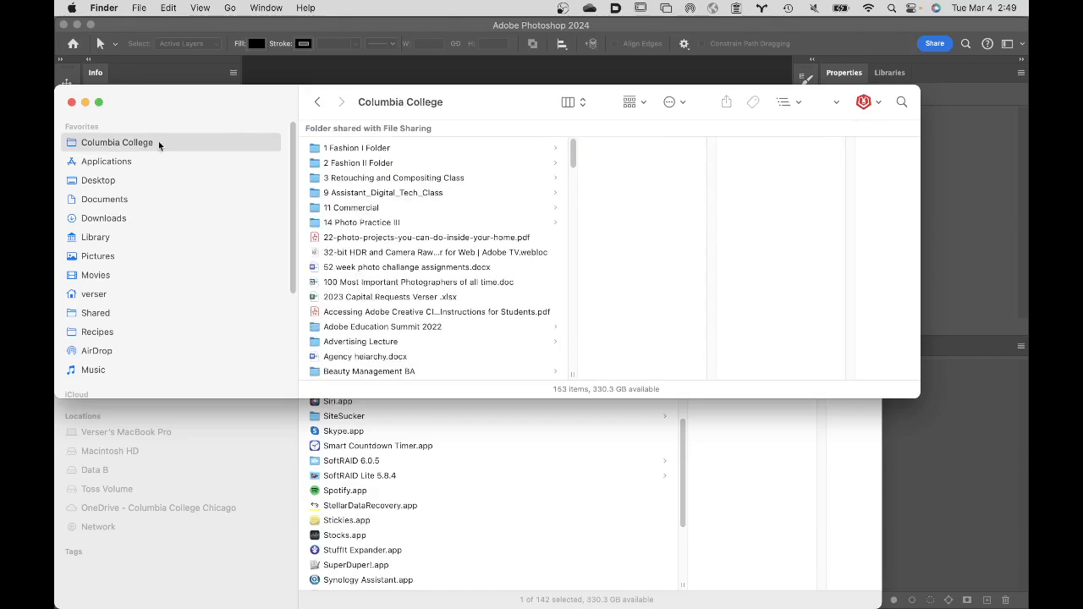
pyautogui.click(399, 177)
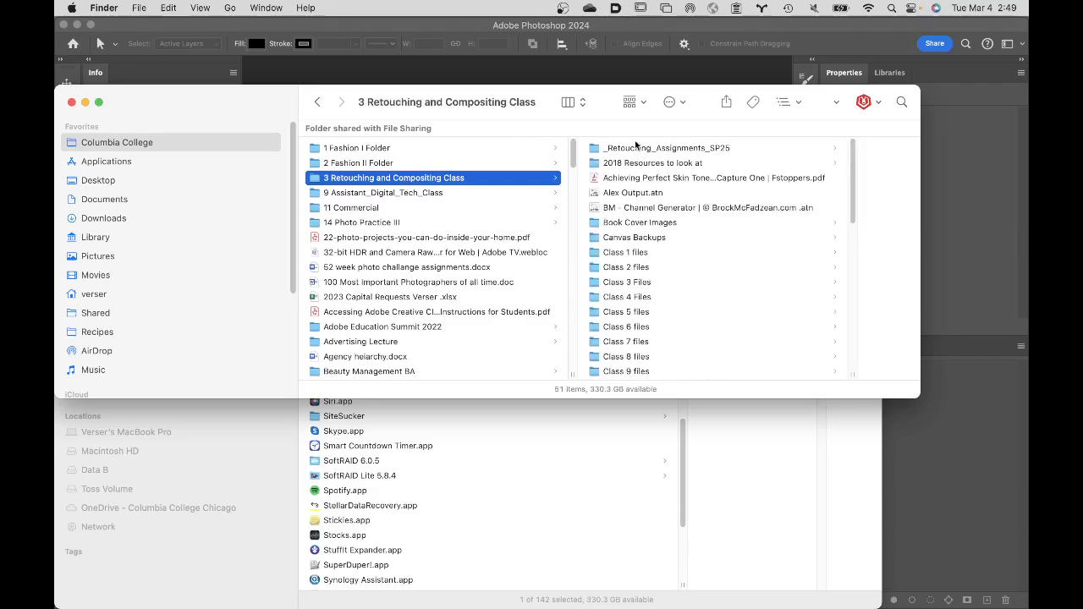
pyautogui.click(623, 327)
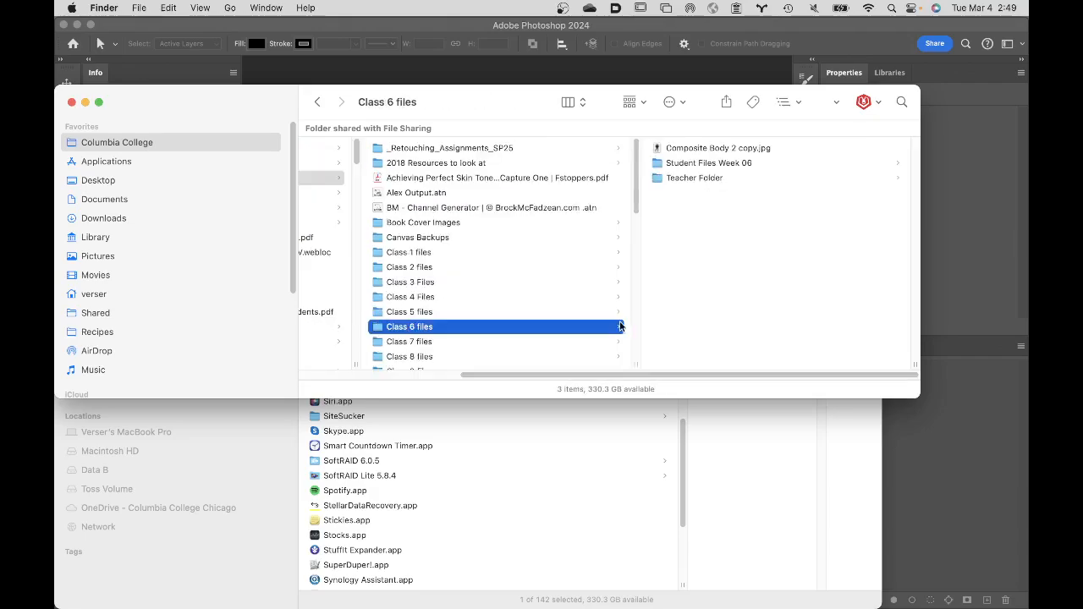
pyautogui.click(720, 165)
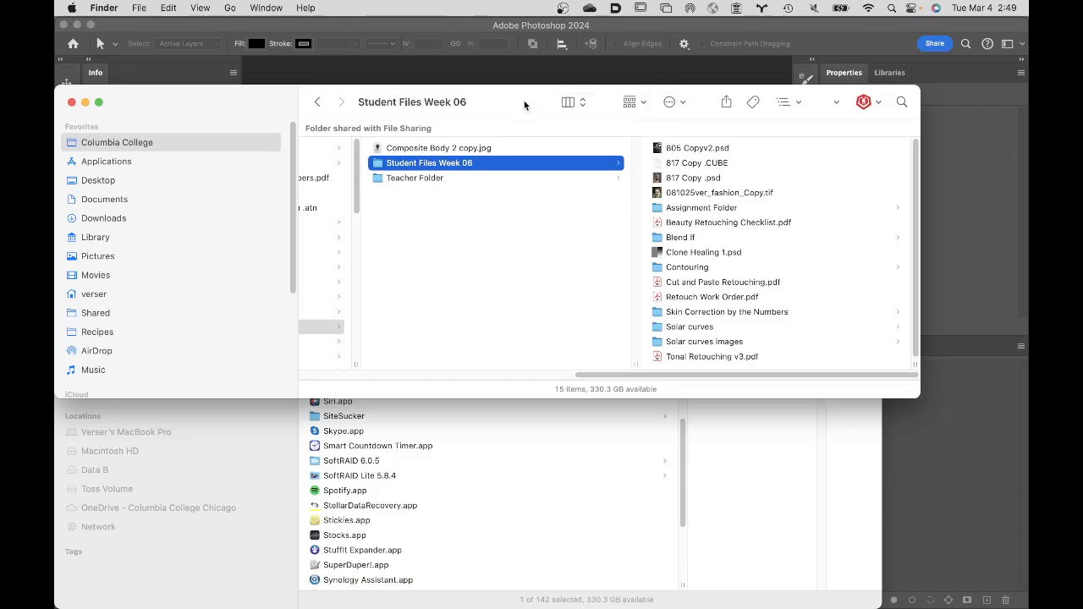
# - Open Choke and Spread.psd from Student Files Week 05 in Class 5 files in Photoshop and fit it to the screen
pyautogui.moveTo(527, 102)
pyautogui.mouseDown()
pyautogui.moveTo(485, 100)
pyautogui.moveTo(494, 86)
pyautogui.moveTo(531, 82)
pyautogui.mouseUp()
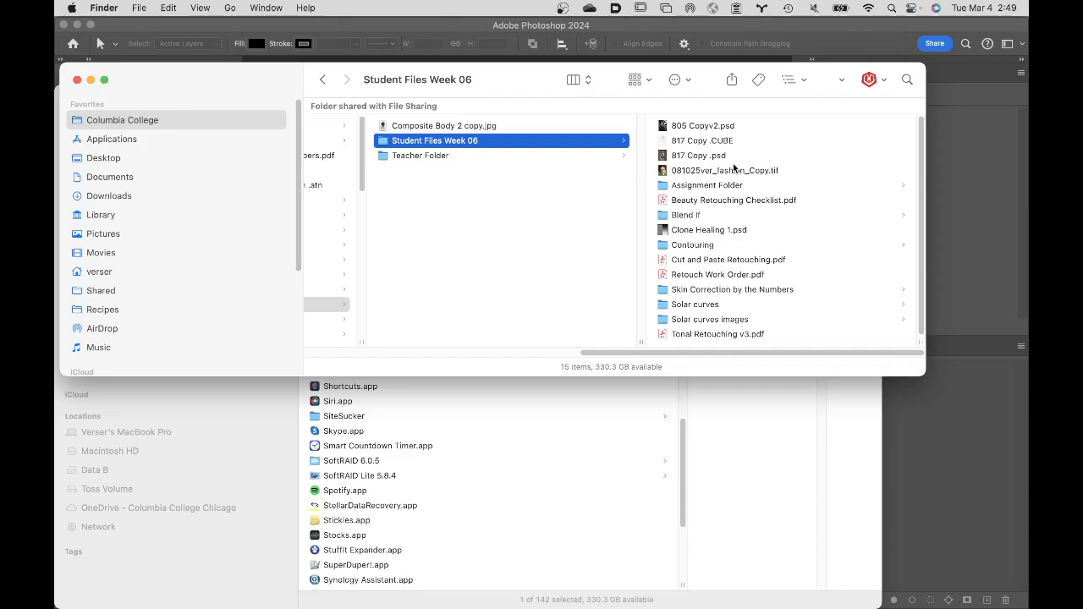
pyautogui.hscroll(-2, 495, 182)
pyautogui.hscroll(-5, 495, 182)
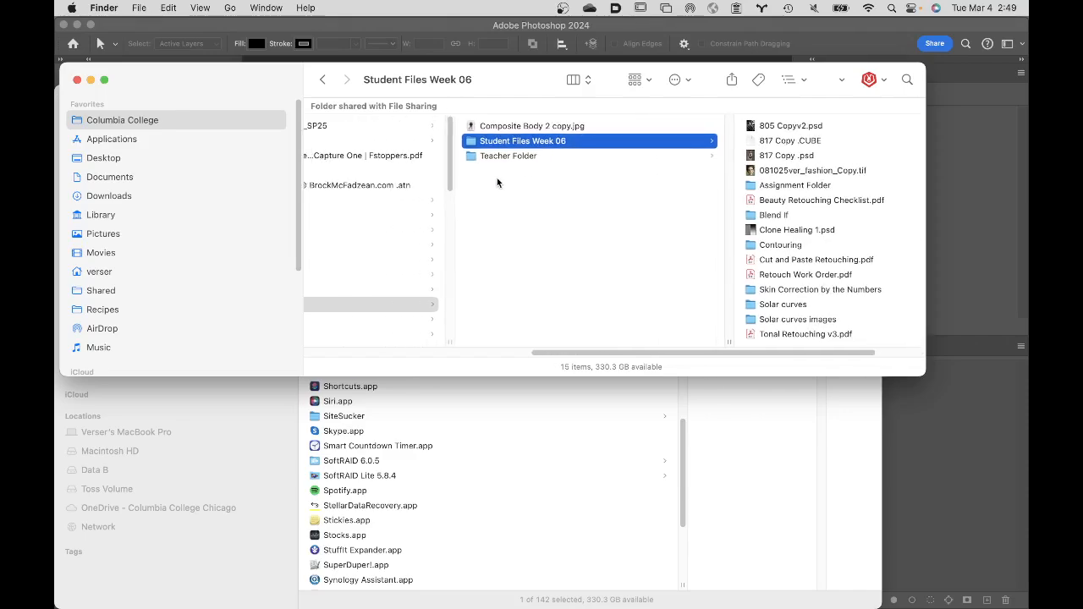
pyautogui.click(401, 302)
pyautogui.click(401, 292)
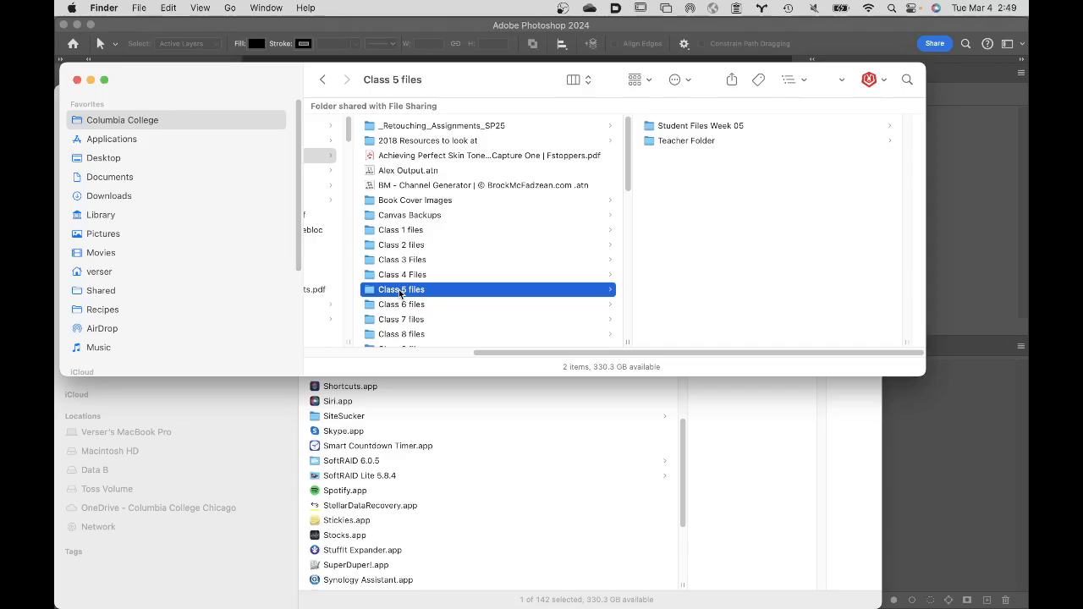
pyautogui.click(691, 127)
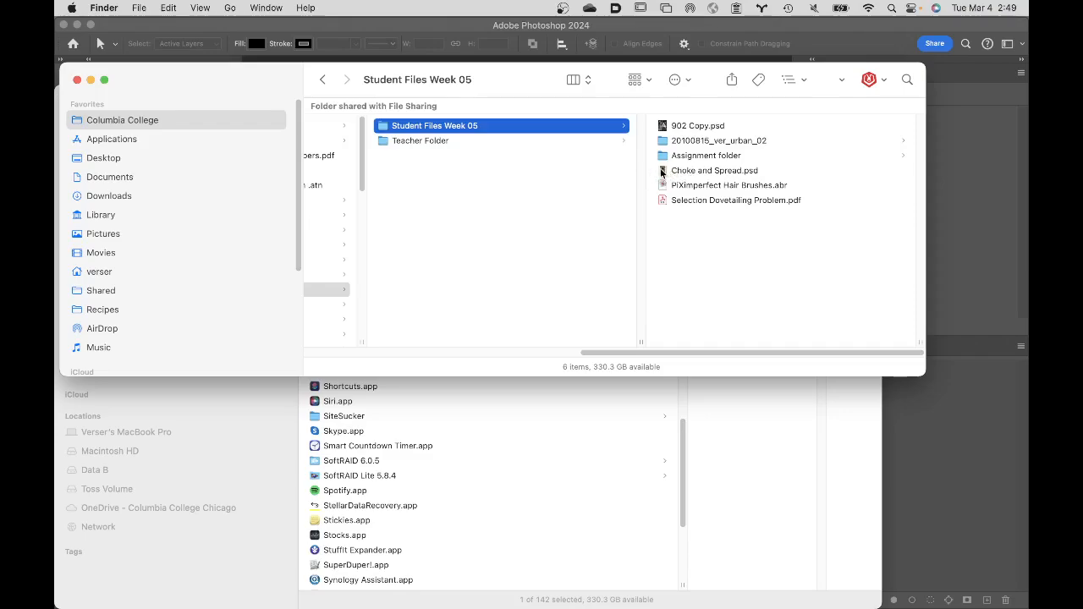
pyautogui.doubleClick(662, 172)
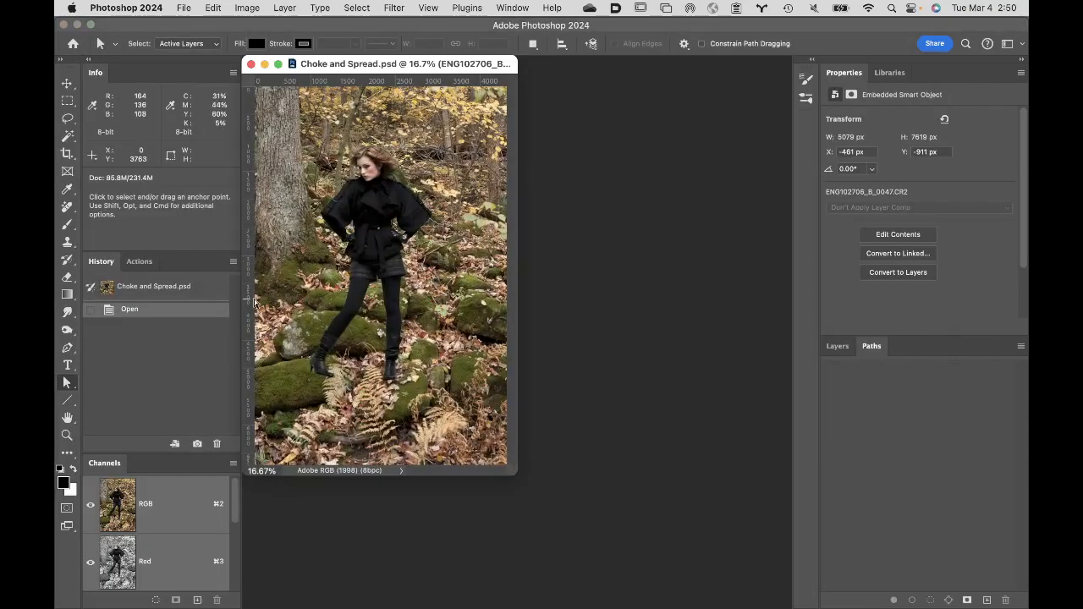
pyautogui.doubleClick(67, 417)
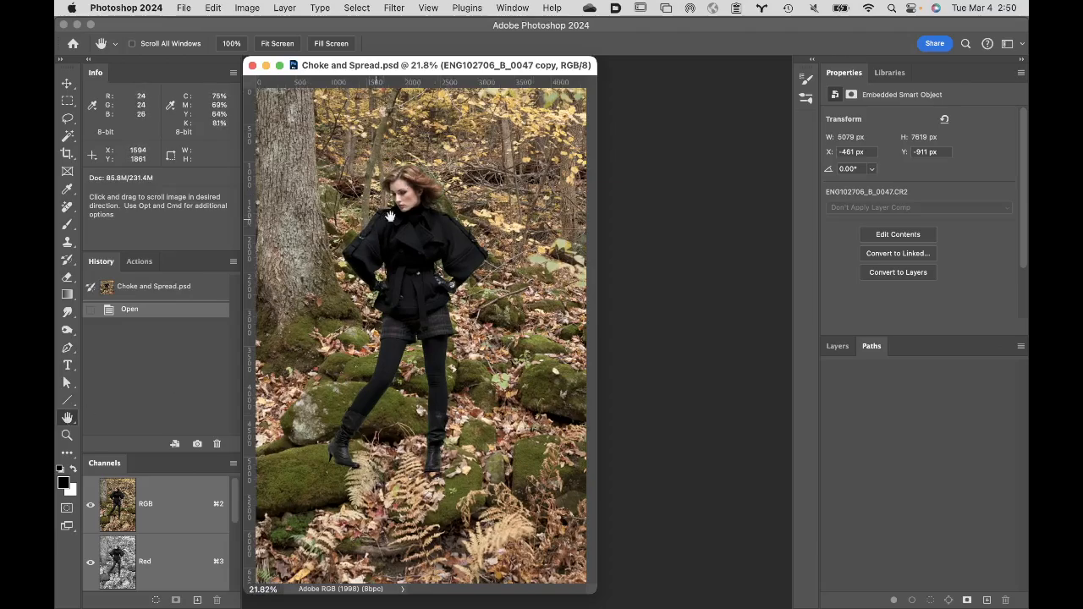
# - Show the layer list and examine the edge of the model's shoulder against the forest at 300%
pyautogui.click(838, 347)
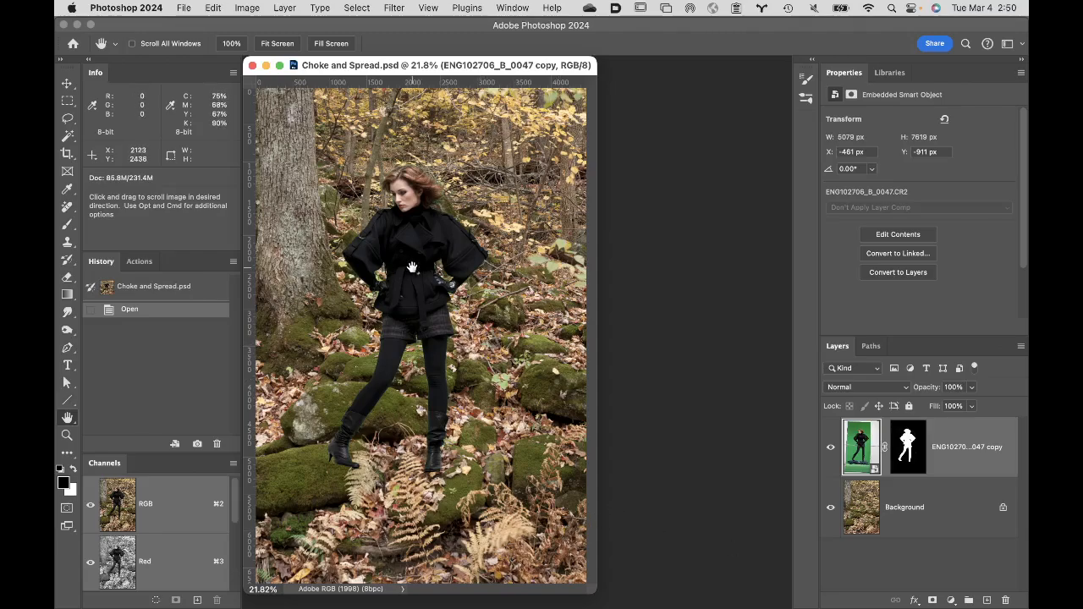
pyautogui.click(390, 222)
pyautogui.click(406, 240)
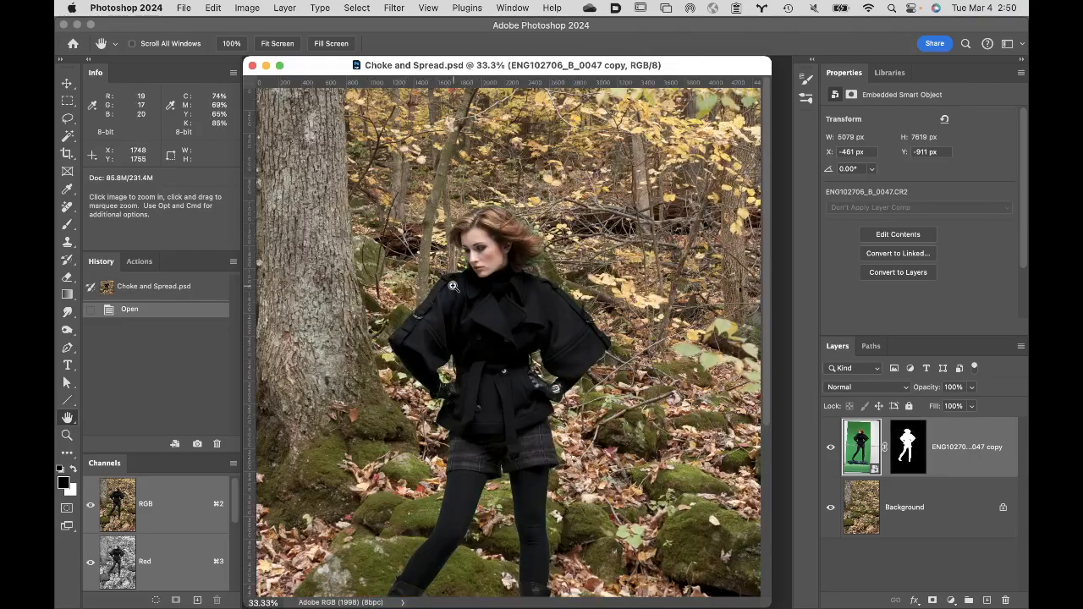
pyautogui.click(454, 288)
pyautogui.click(508, 346)
pyautogui.click(507, 352)
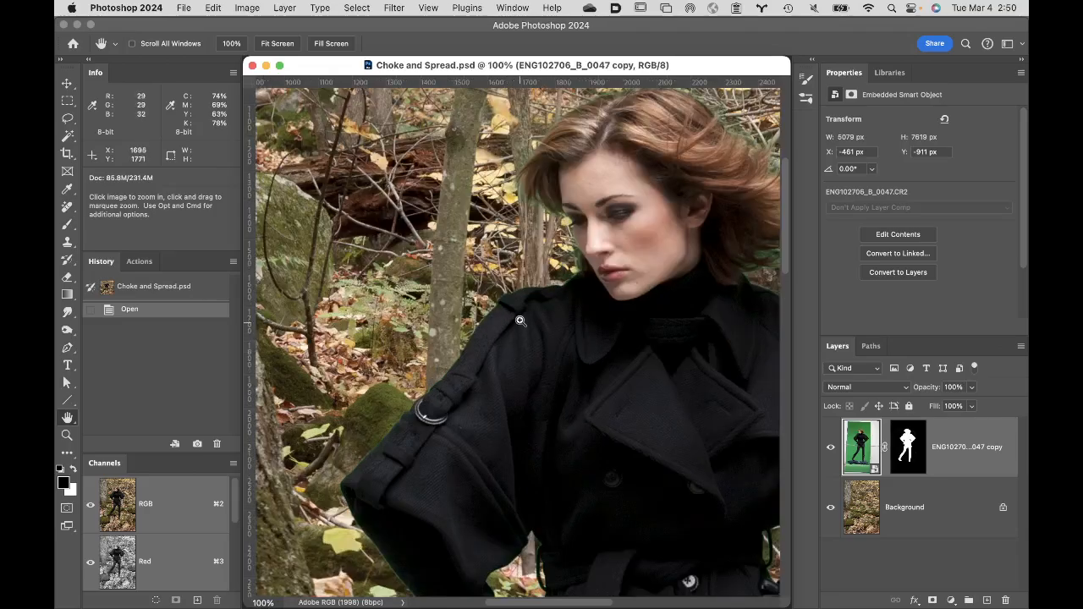
pyautogui.click(520, 320)
pyautogui.click(520, 318)
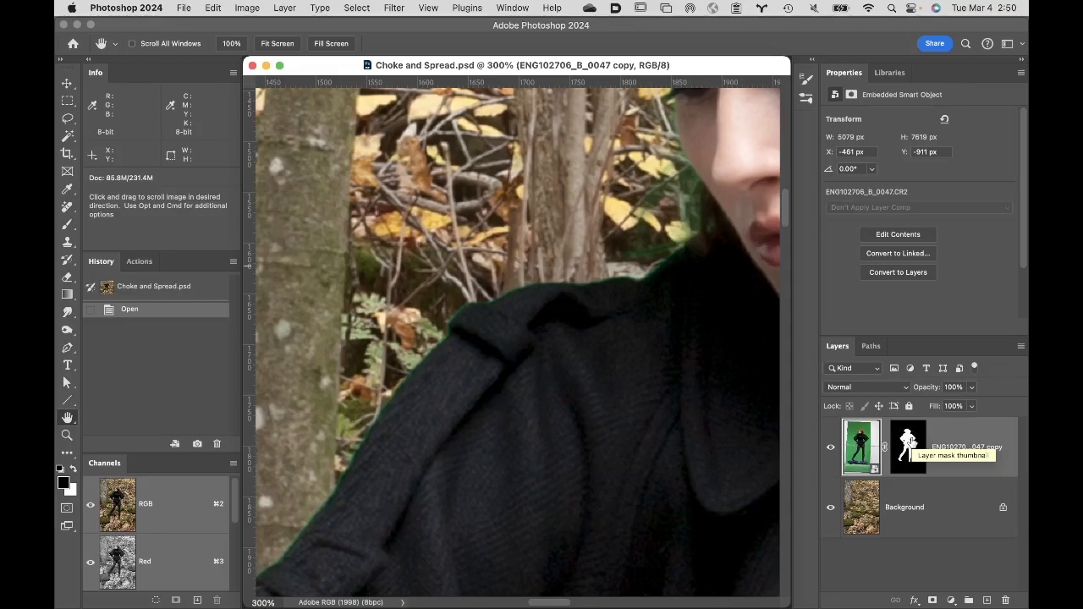
# - Disable and re-enable the model layer's mask, and inspect the cutout edges along the sleeve and glove
pyautogui.keyDown('shift'); pyautogui.click(912, 443); pyautogui.keyUp('shift')
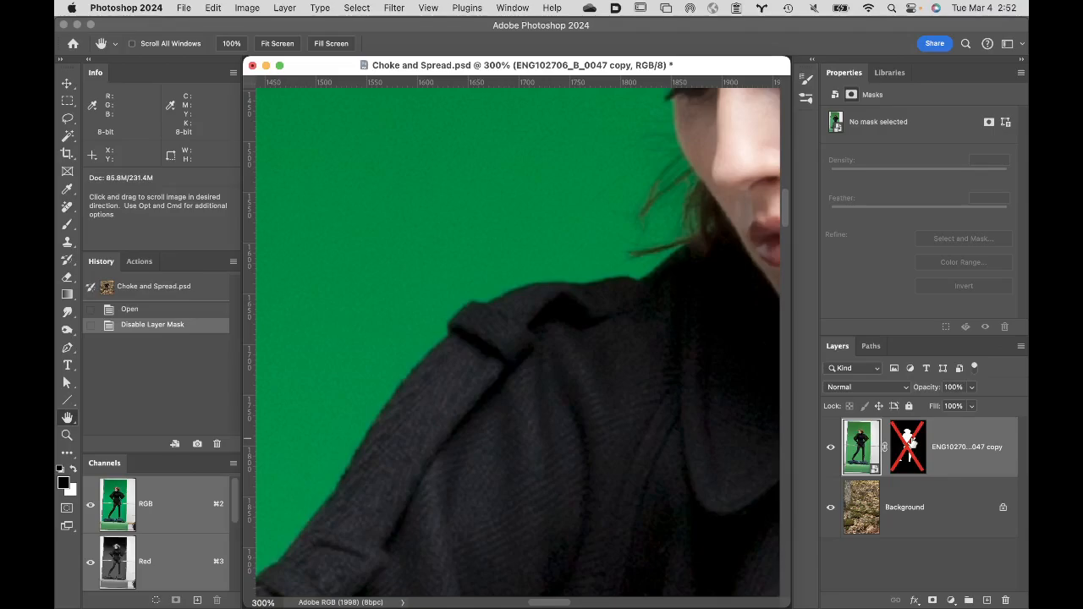
pyautogui.keyDown('shift'); pyautogui.click(913, 442); pyautogui.keyUp('shift')
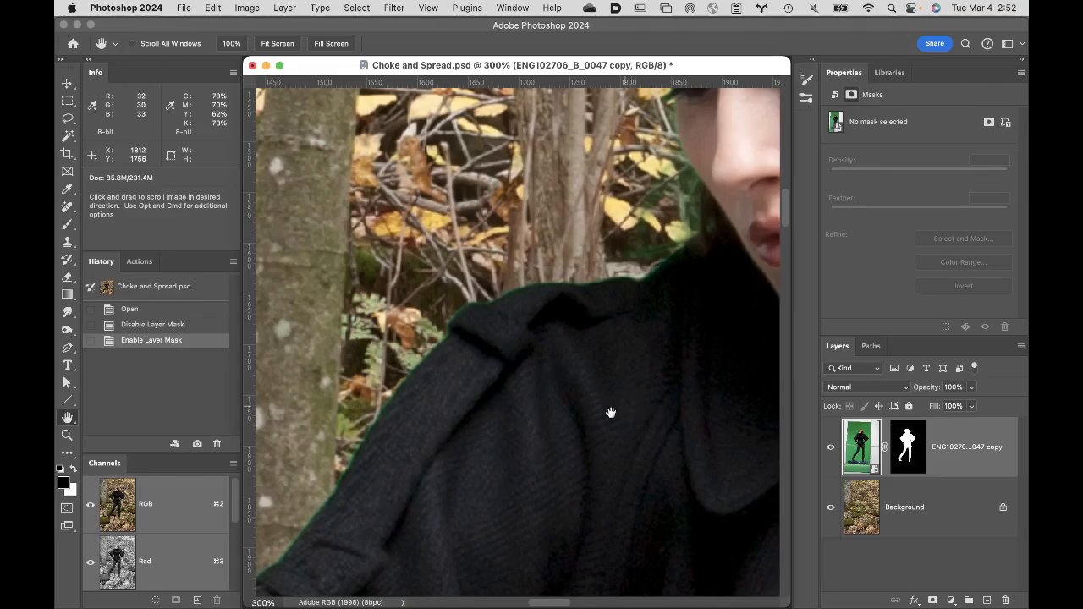
pyautogui.moveTo(575, 437); pyautogui.dragTo(662, 162)
pyautogui.moveTo(537, 316); pyautogui.dragTo(621, 167)
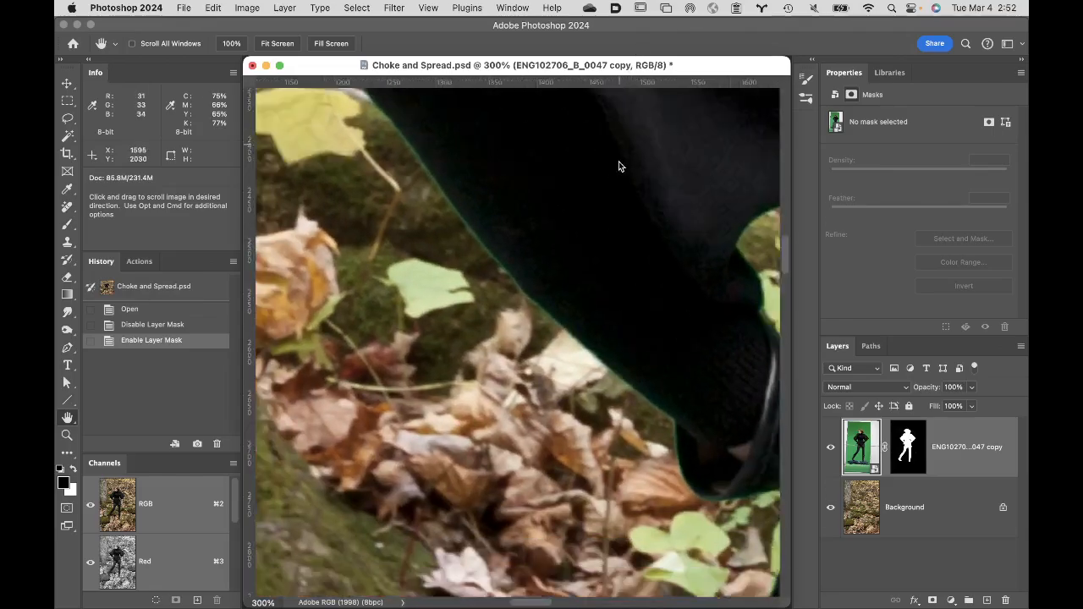
pyautogui.moveTo(457, 193); pyautogui.dragTo(149, 218)
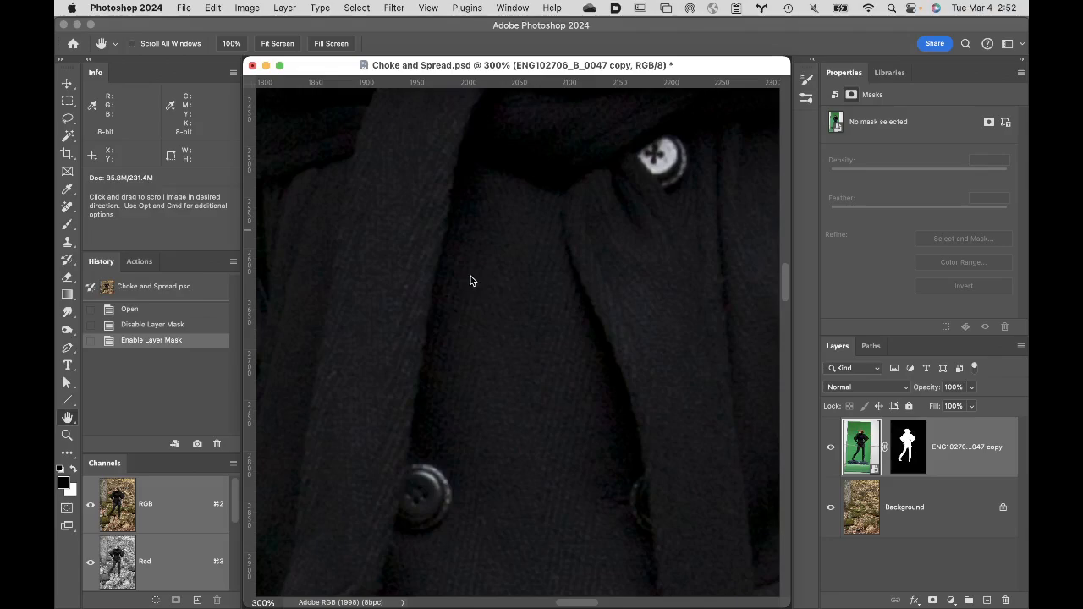
pyautogui.moveTo(346, 229); pyautogui.dragTo(702, 249)
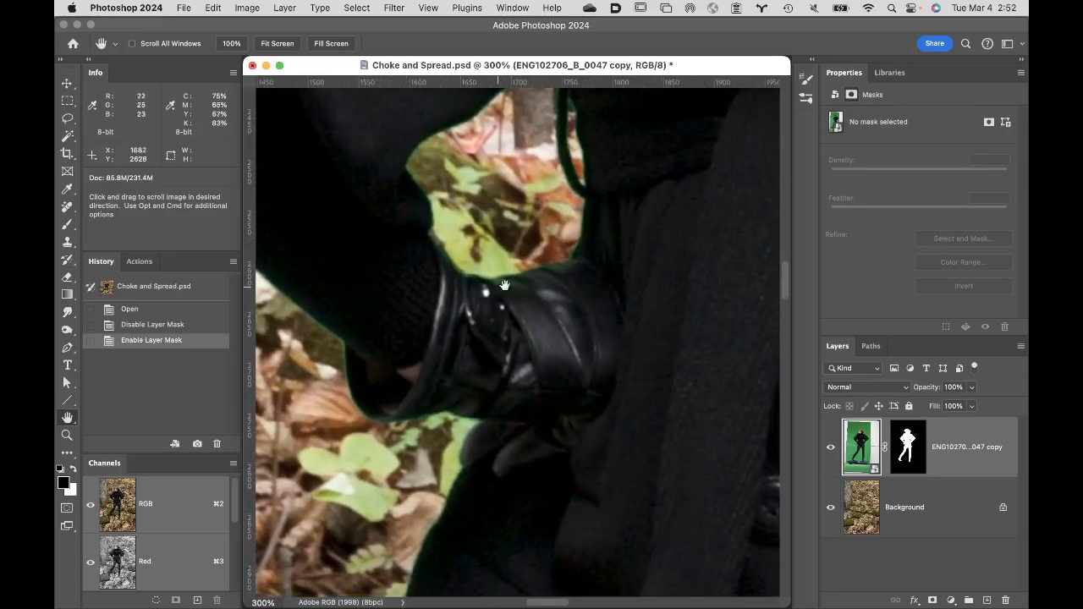
pyautogui.moveTo(399, 121); pyautogui.dragTo(387, 188)
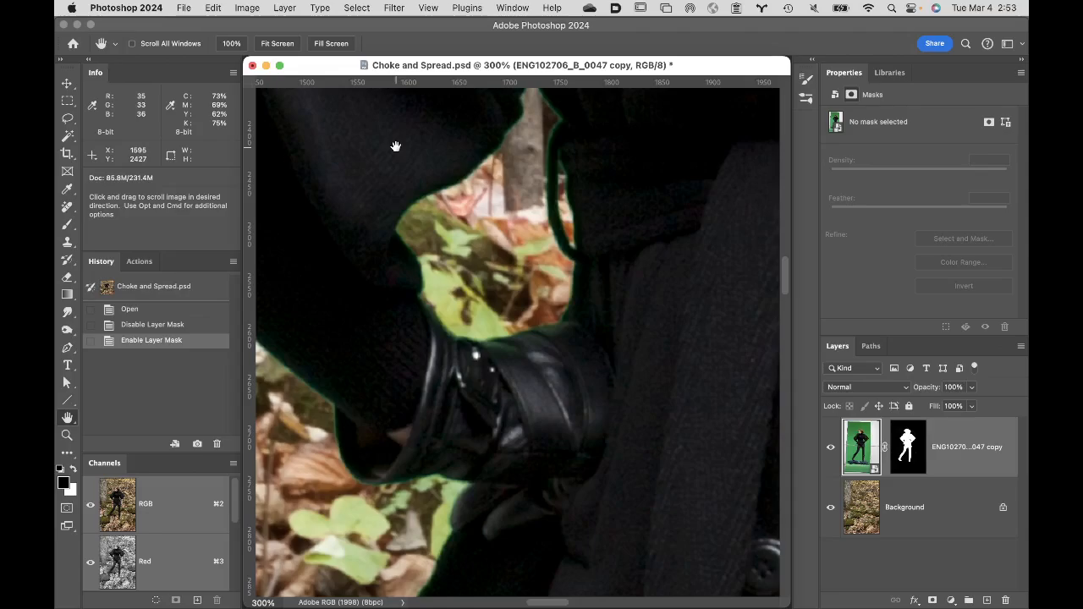
# - Create a new 10 by 8 inch RGB document at 300 pixels/inch with a white background
pyautogui.press('super+n')
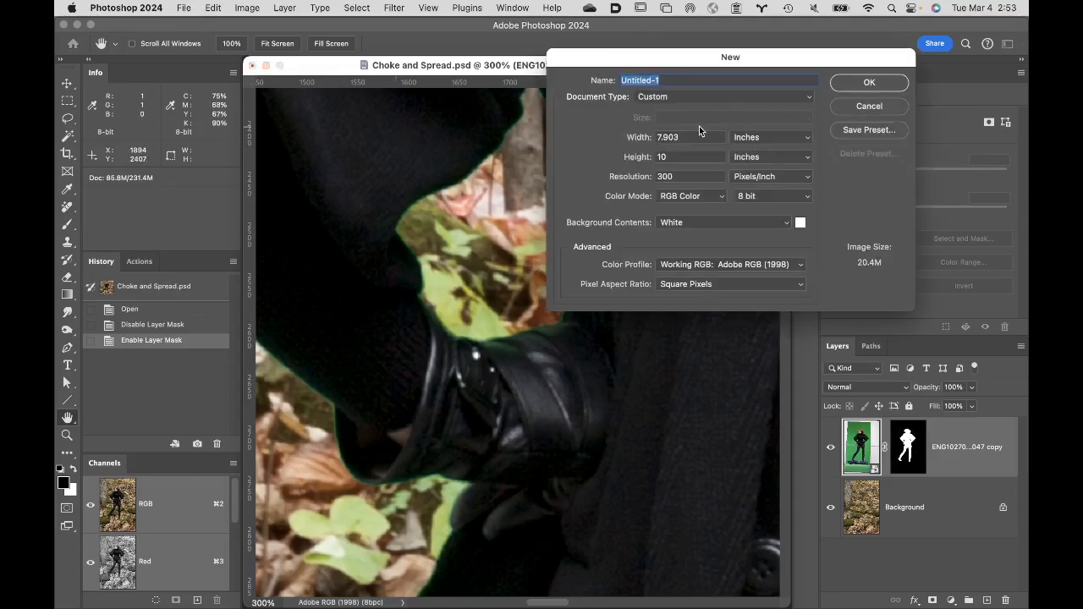
pyautogui.click(769, 138)
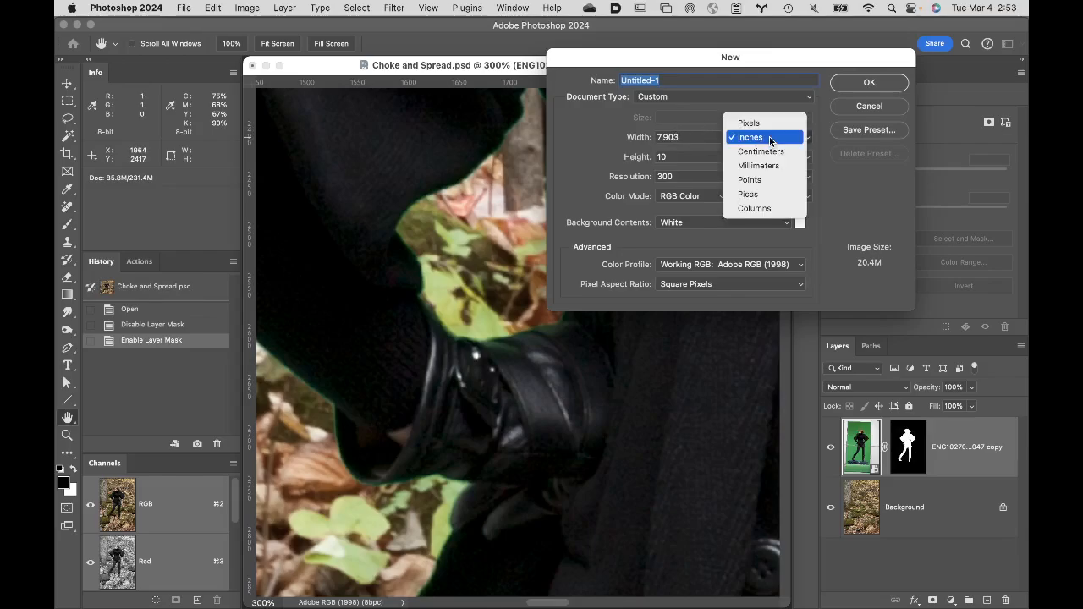
pyautogui.click(770, 137)
pyautogui.doubleClick(698, 139)
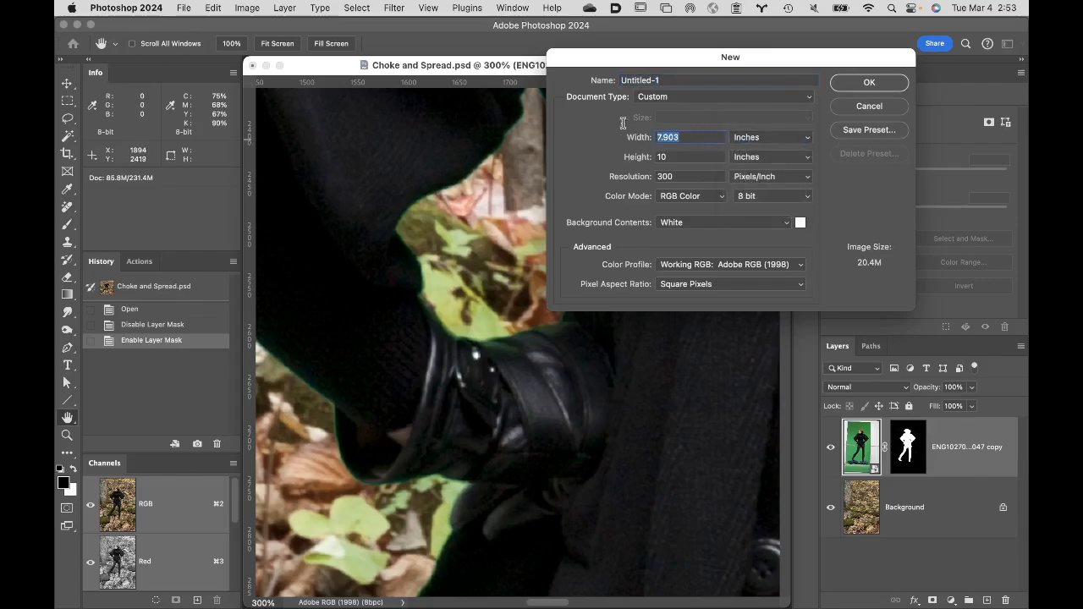
pyautogui.write('10')
pyautogui.press('Tab')
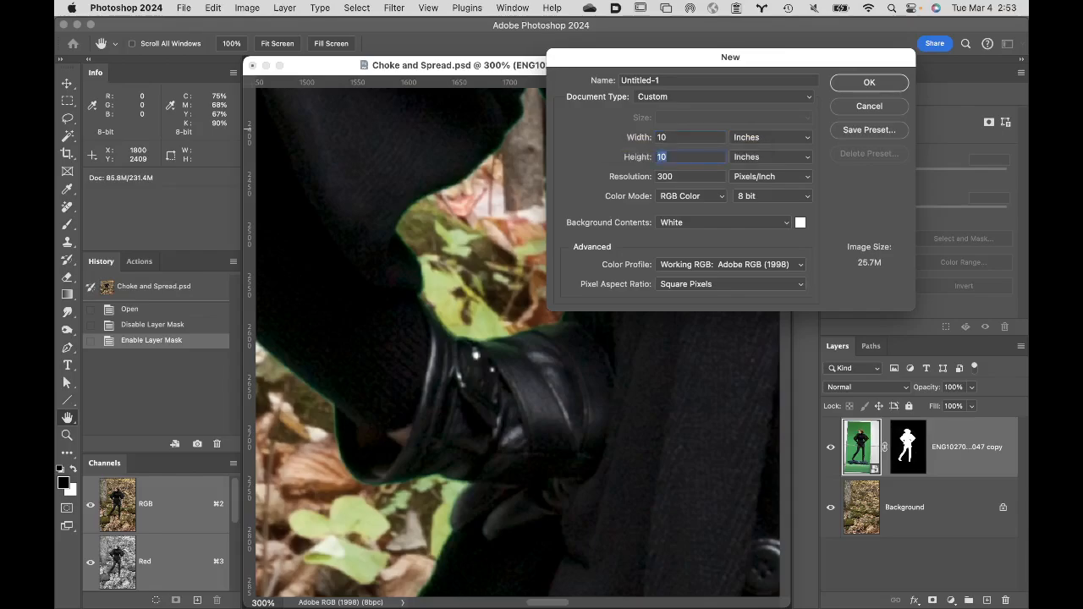
pyautogui.write('8')
pyautogui.press('Tab')
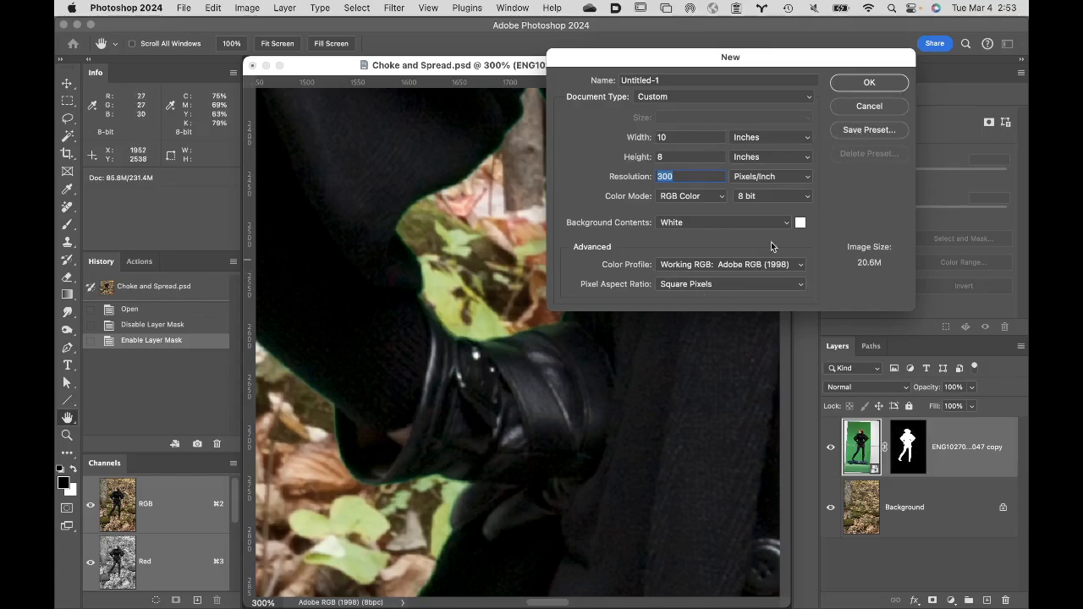
pyautogui.click(869, 83)
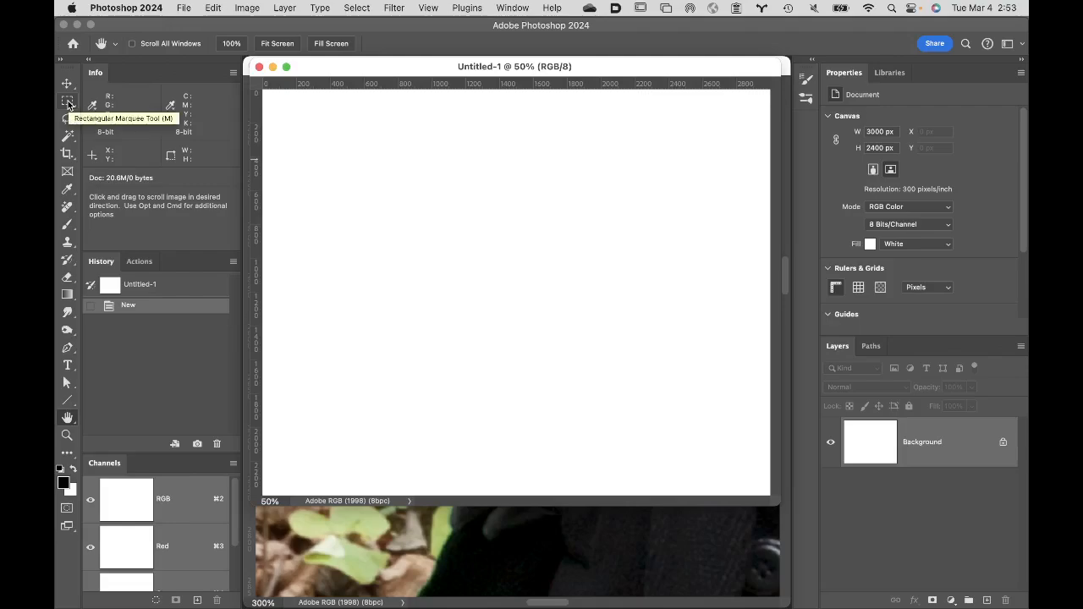
# - Set the Rectangular Marquee style to Normal and select an area about 1360 by 1020 px near the canvas centre
pyautogui.moveTo(68, 105); pyautogui.dragTo(118, 100)
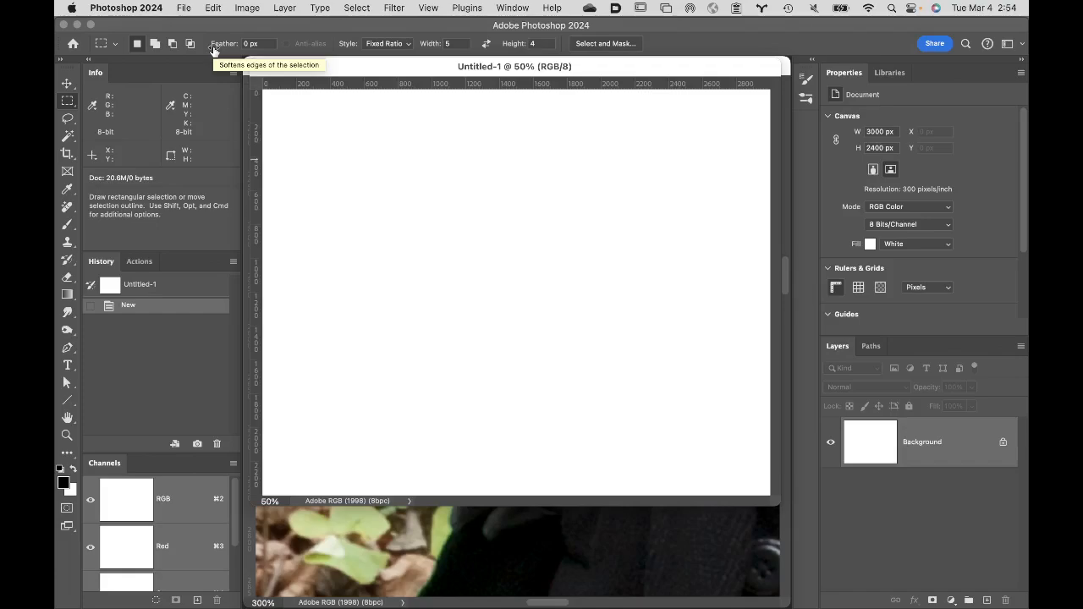
pyautogui.click(383, 44)
pyautogui.click(390, 33)
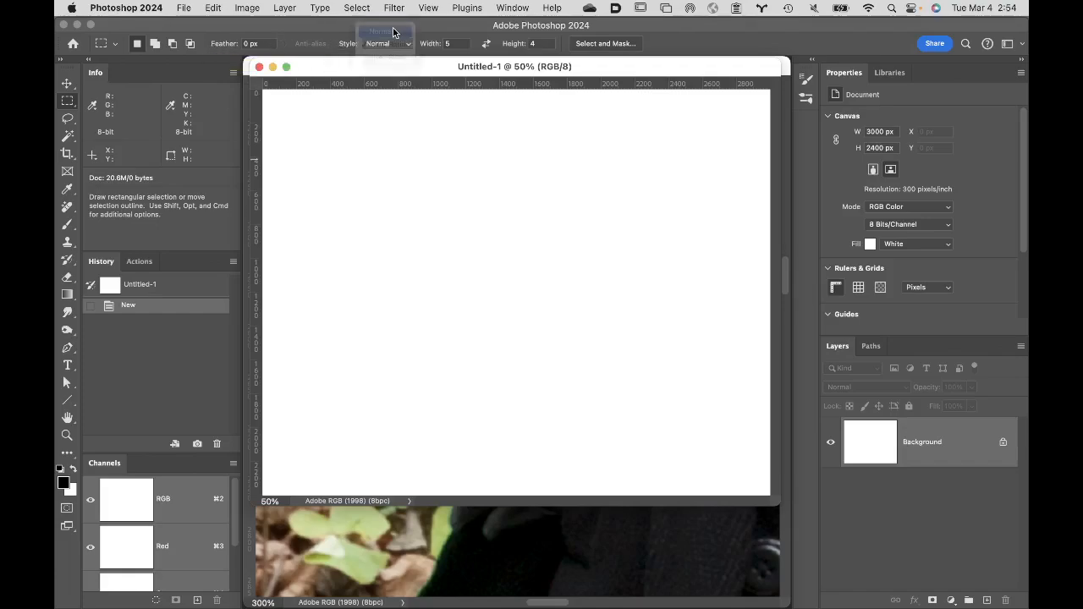
pyautogui.click(376, 45)
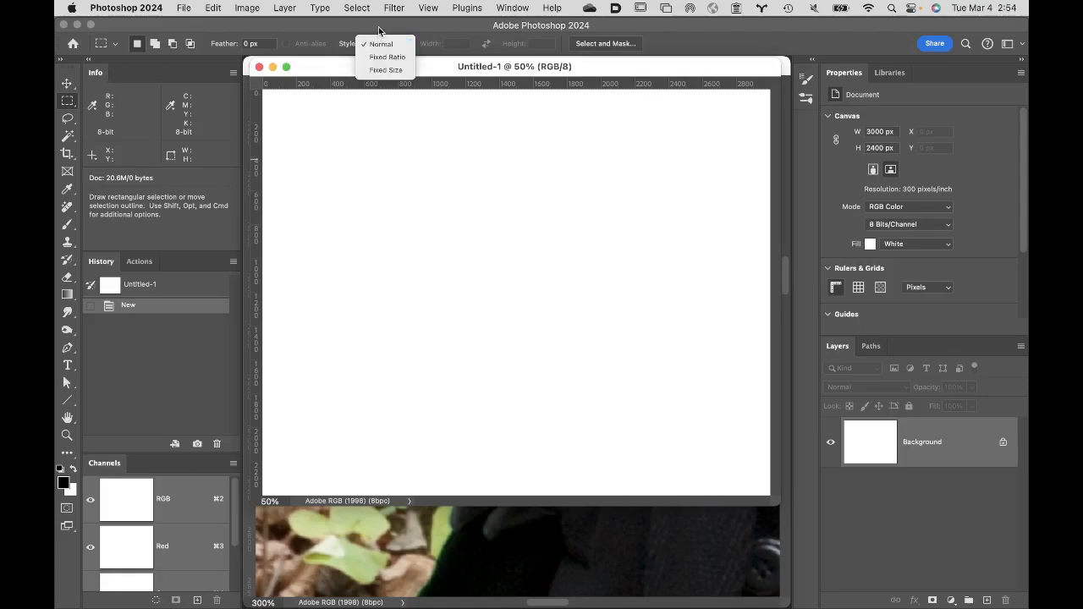
pyautogui.click(379, 43)
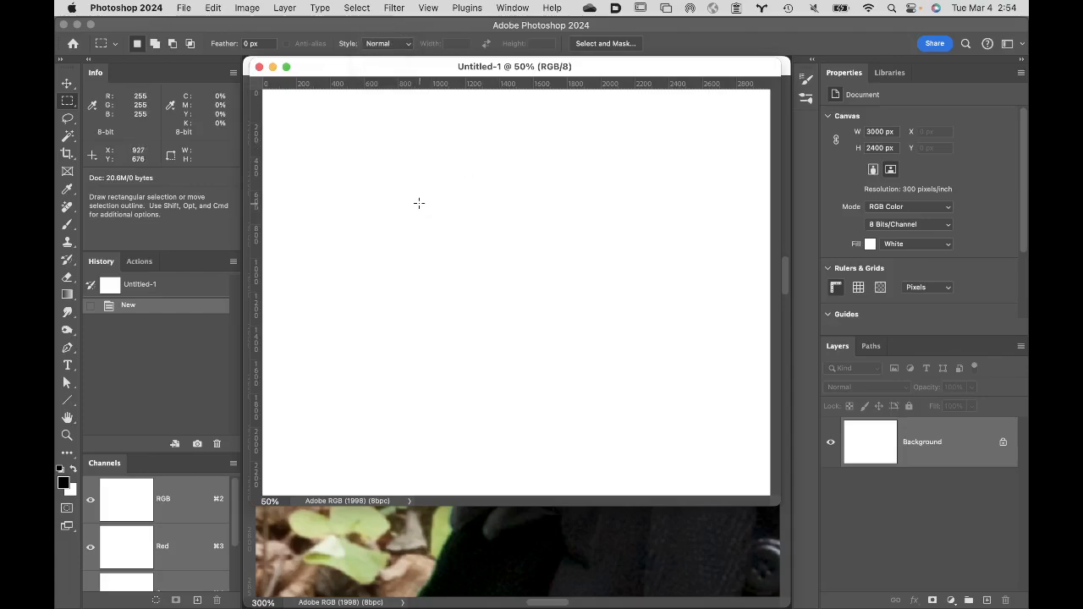
pyautogui.moveTo(418, 201); pyautogui.dragTo(650, 377)
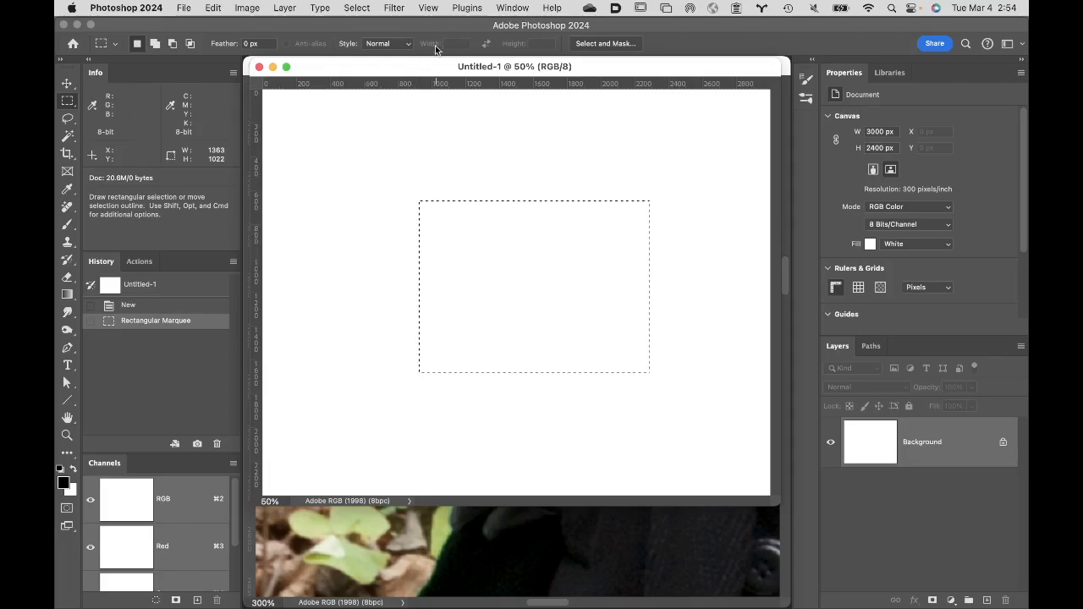
# - Place two horizontal and two vertical guides along the four edges of the rectangular selection
pyautogui.click(429, 8)
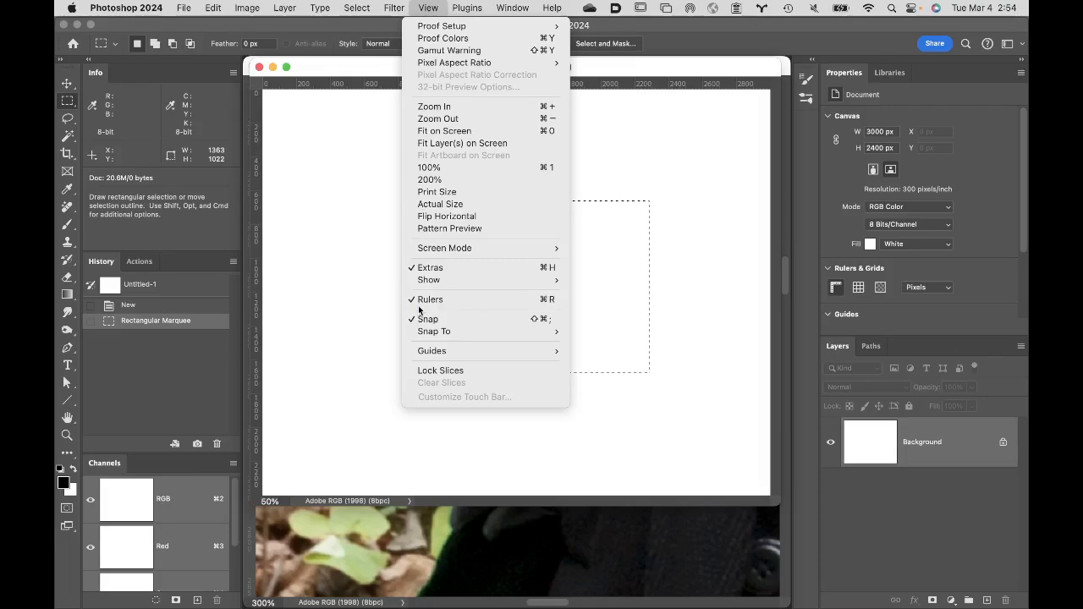
pyautogui.click(368, 303)
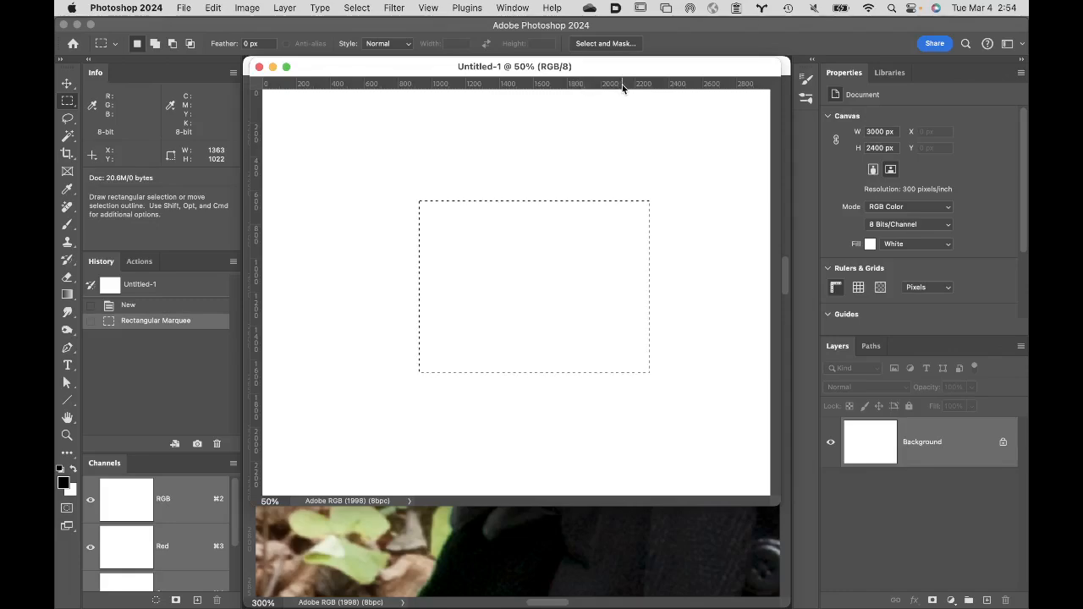
pyautogui.moveTo(622, 84); pyautogui.dragTo(683, 199)
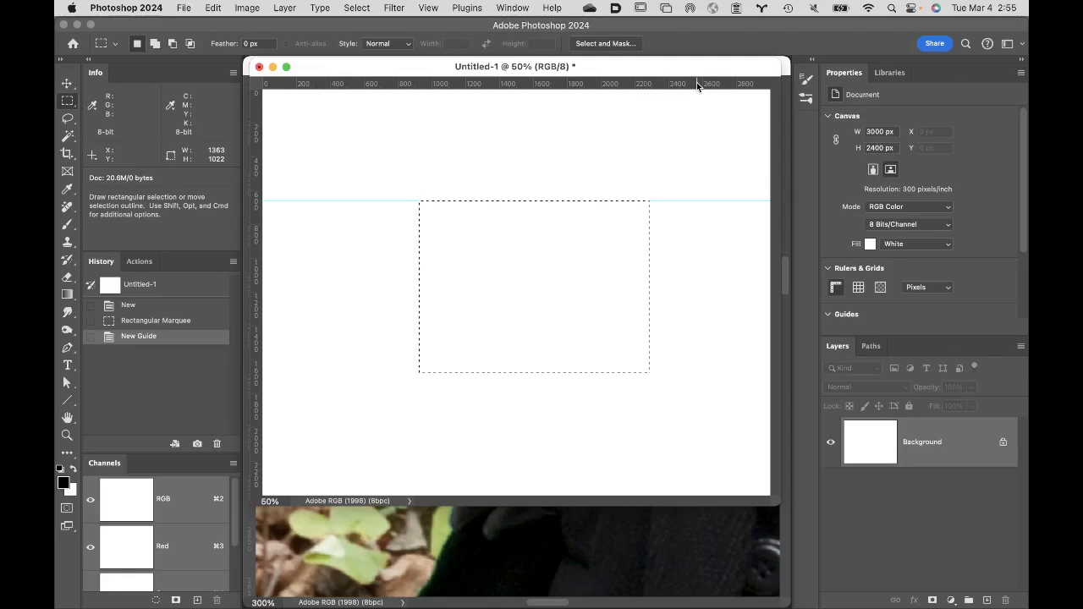
pyautogui.moveTo(696, 82); pyautogui.dragTo(728, 371)
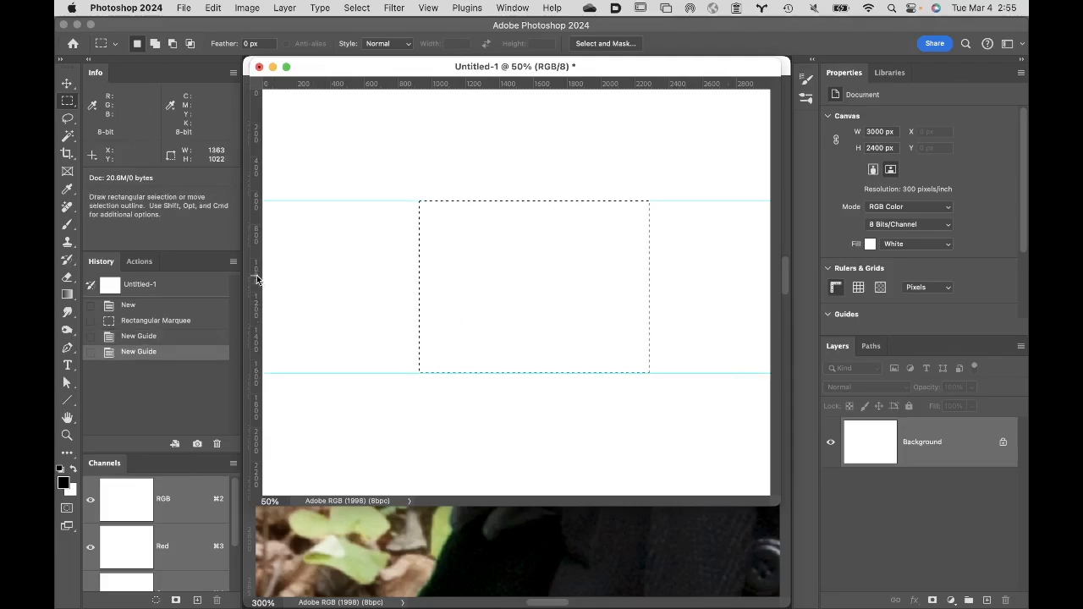
pyautogui.moveTo(255, 275); pyautogui.dragTo(649, 218)
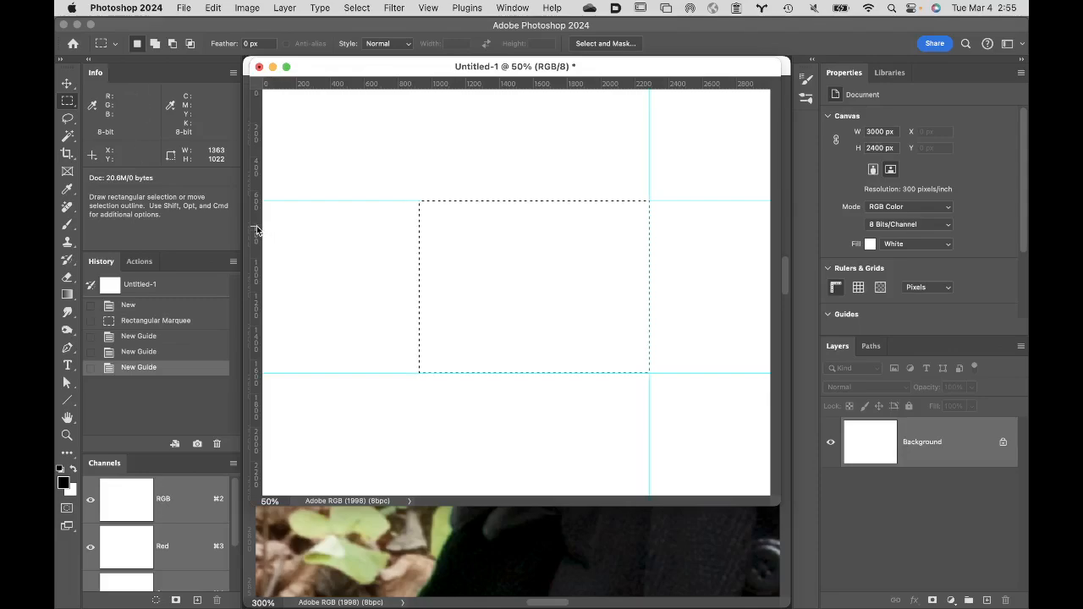
pyautogui.moveTo(259, 228); pyautogui.dragTo(415, 231)
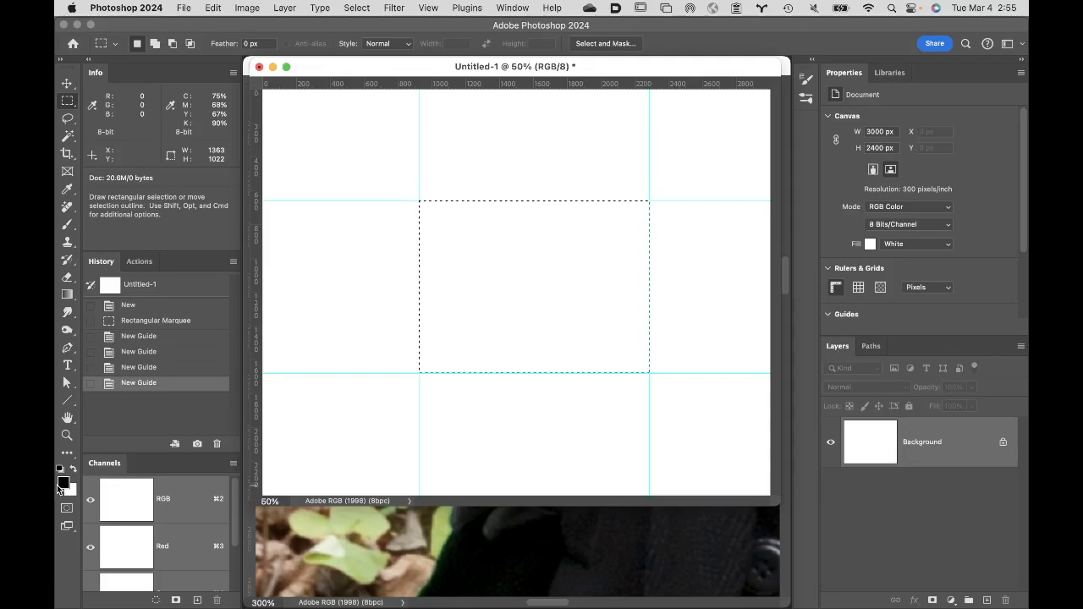
# - Fill the rectangular selection with the black foreground colour and deselect it
pyautogui.press('x')
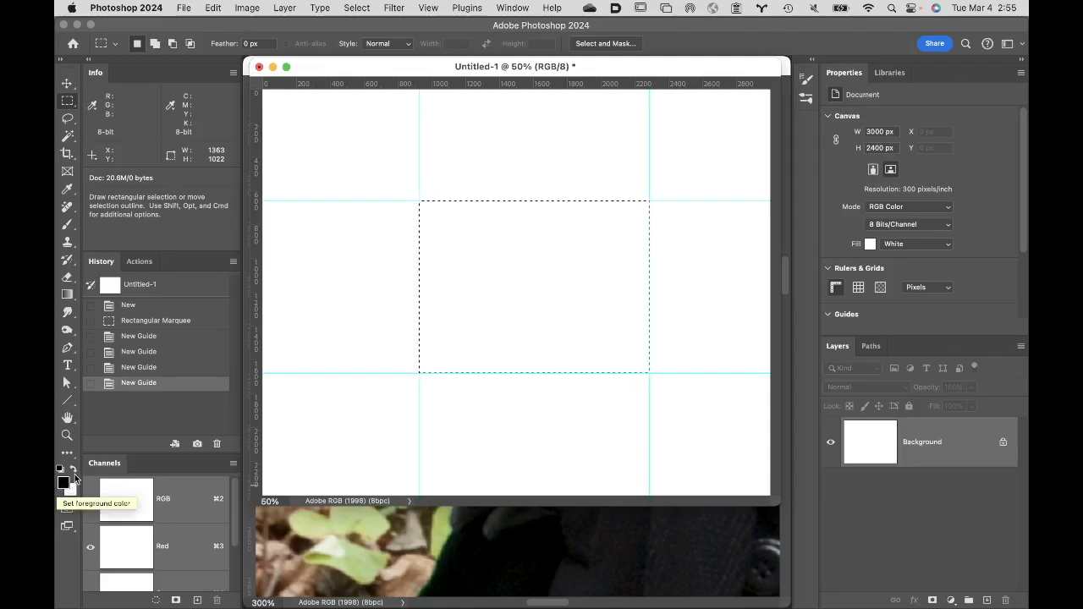
pyautogui.press('x')
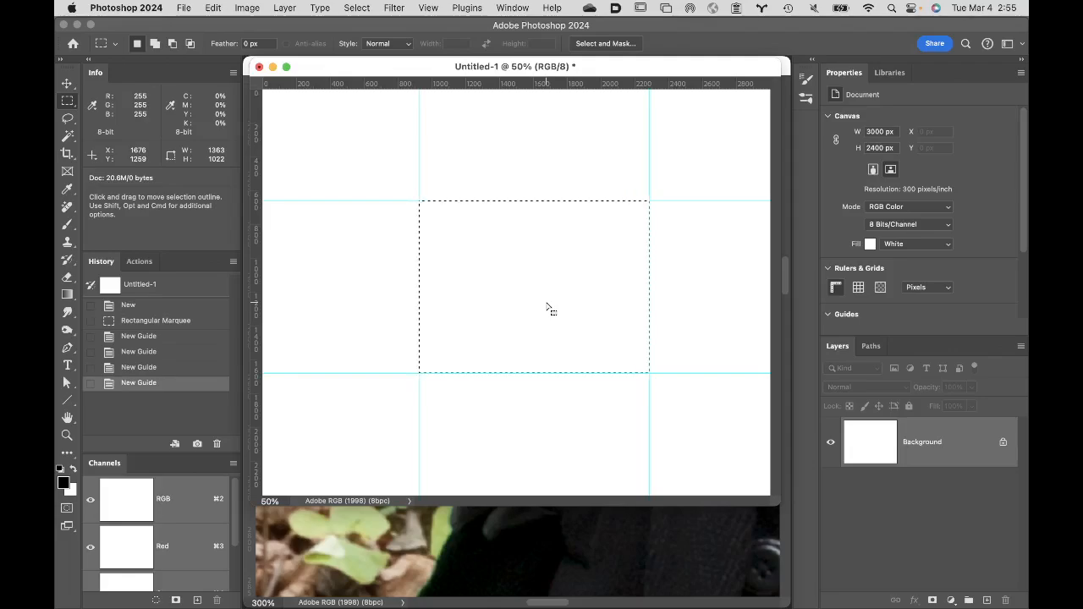
pyautogui.hotkey('alt', 'BackSpace')
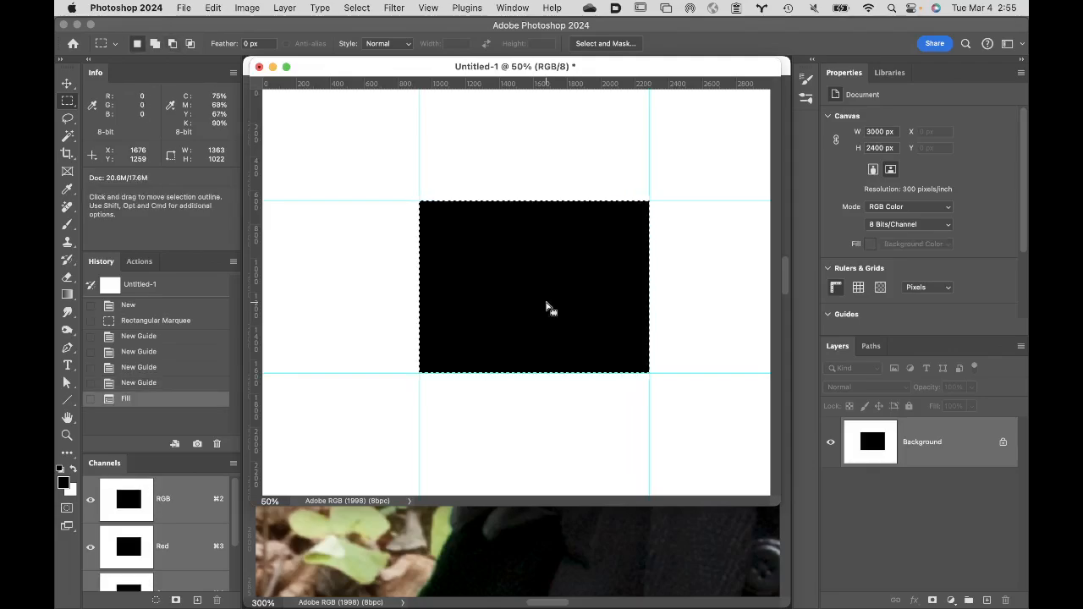
pyautogui.press('super+d')
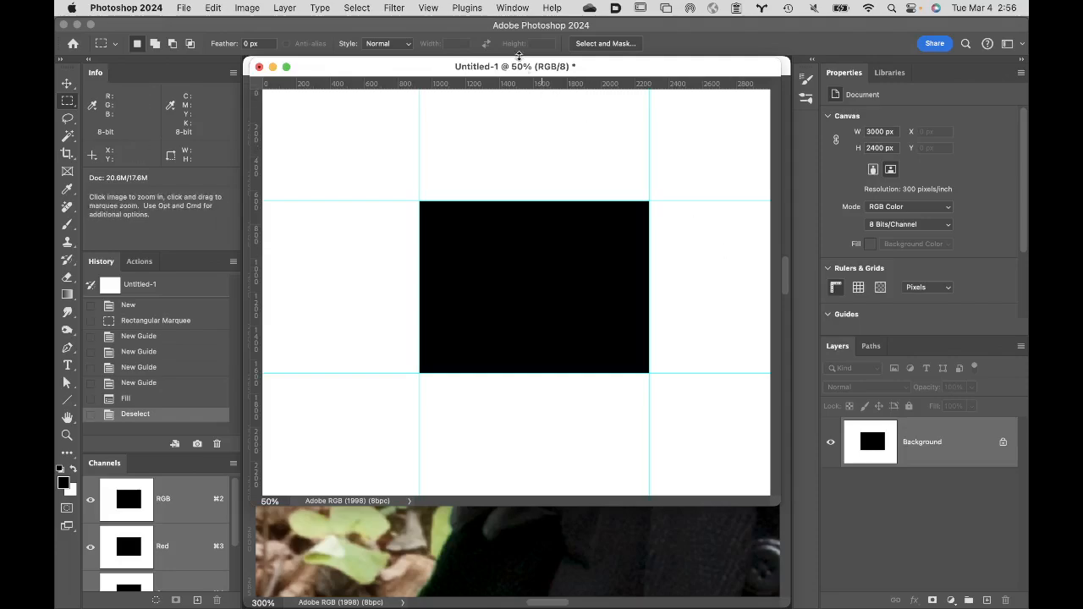
# - Examine the black rectangle's upper-left corner against the guides at 400%
pyautogui.press('space')
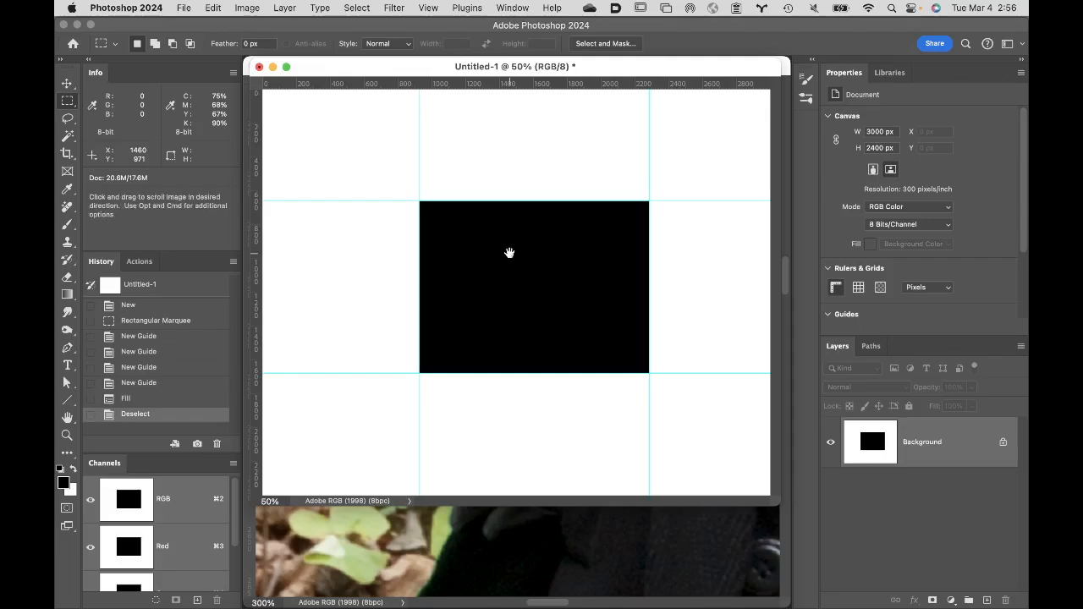
pyautogui.press('super+space')
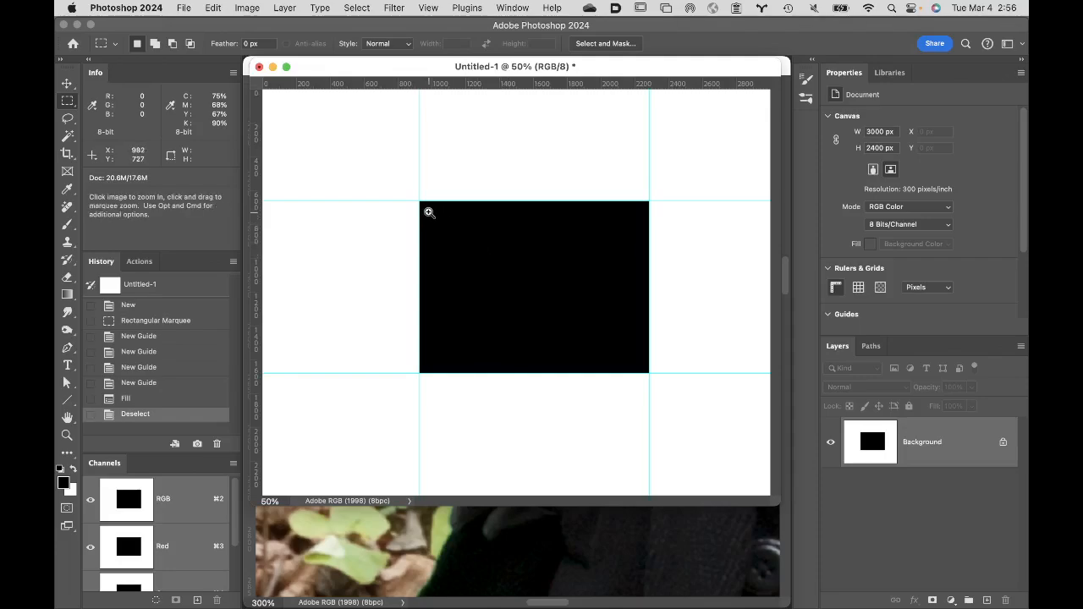
pyautogui.click(429, 212)
pyautogui.click(503, 259)
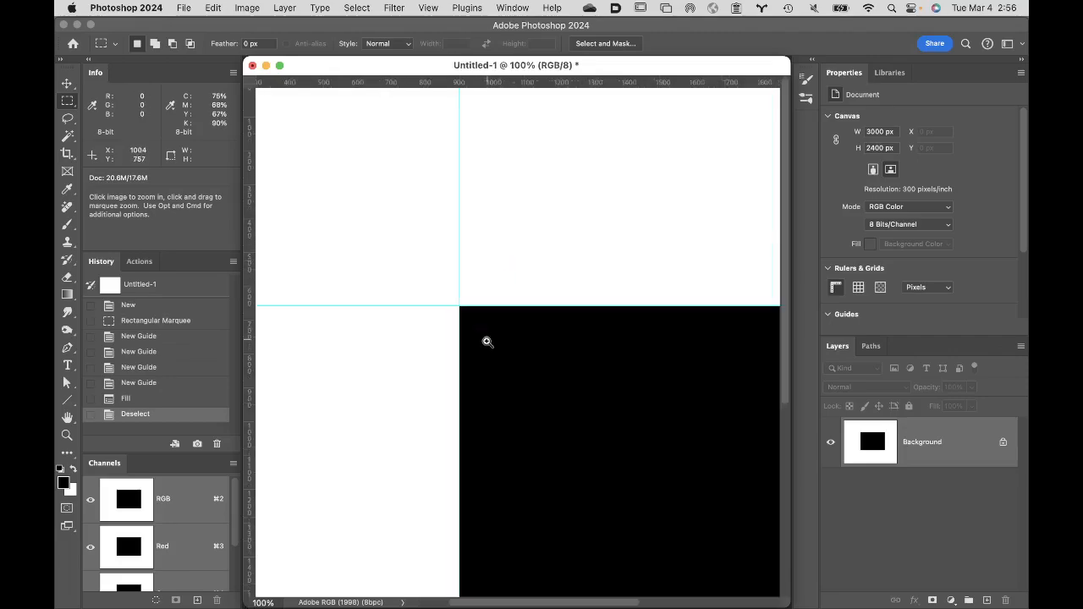
pyautogui.click(484, 343)
pyautogui.click(510, 313)
pyautogui.click(512, 315)
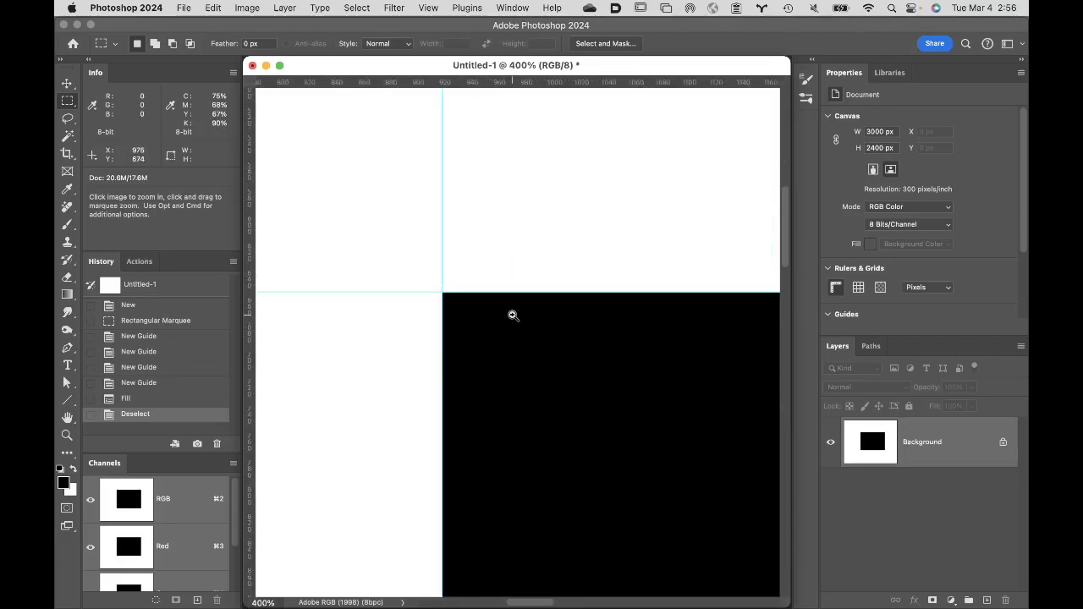
# - Apply a Gaussian Blur with a radius of 6 pixels to the black rectangle on the Background layer
pyautogui.click(512, 319)
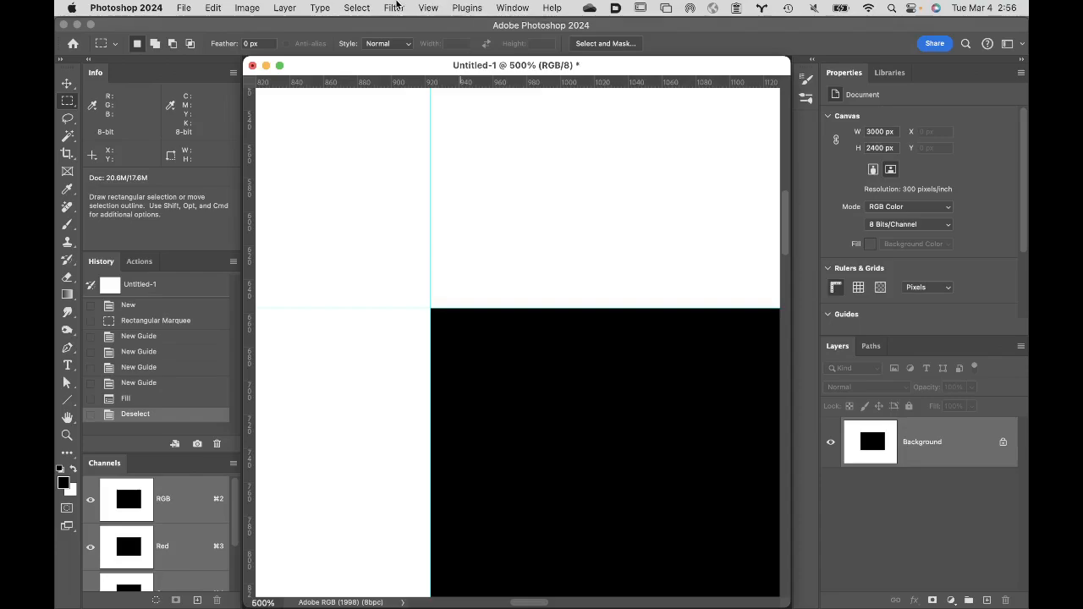
pyautogui.click(394, 8)
pyautogui.moveTo(423, 178)
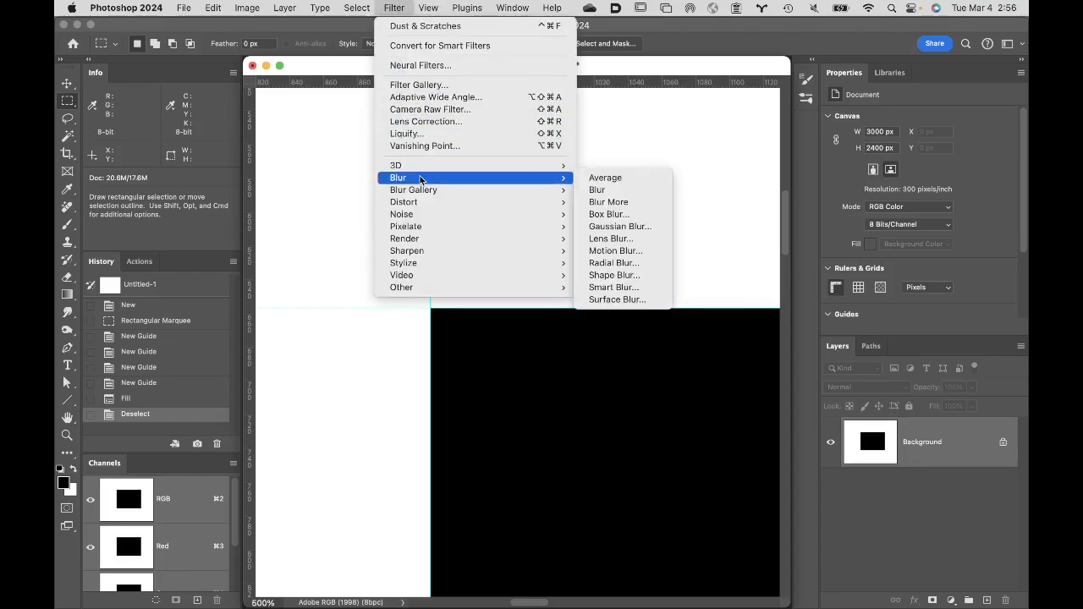
pyautogui.click(646, 226)
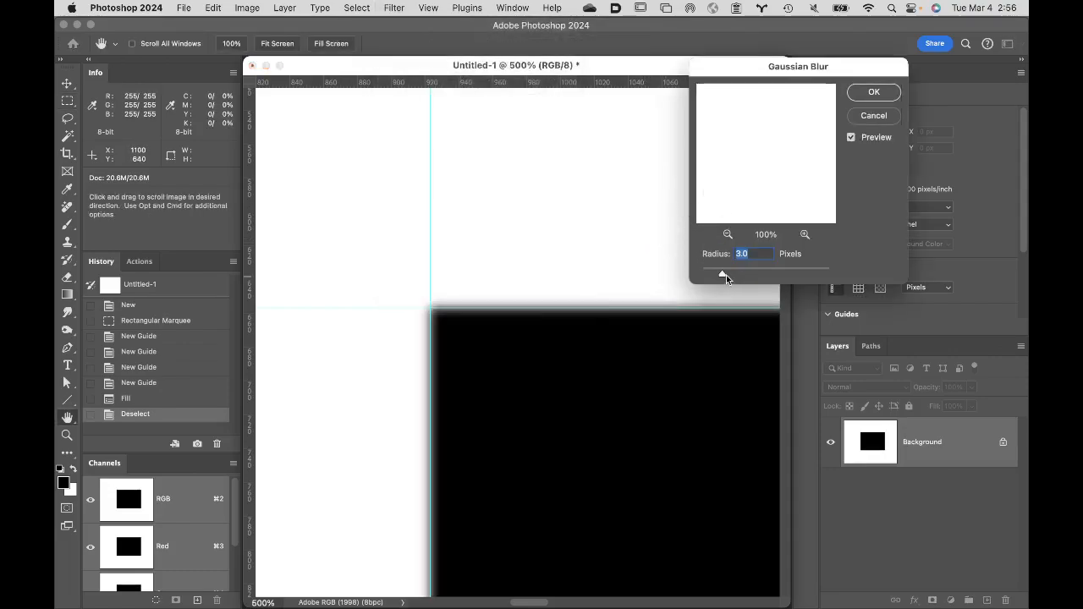
pyautogui.moveTo(722, 276); pyautogui.dragTo(739, 274)
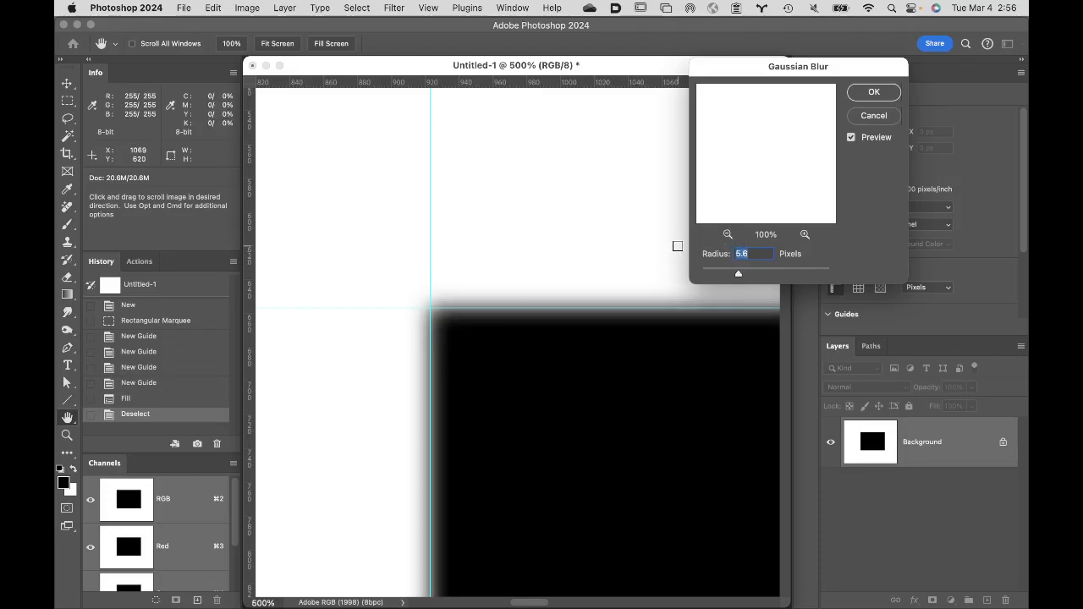
pyautogui.write('6')
pyautogui.click(876, 92)
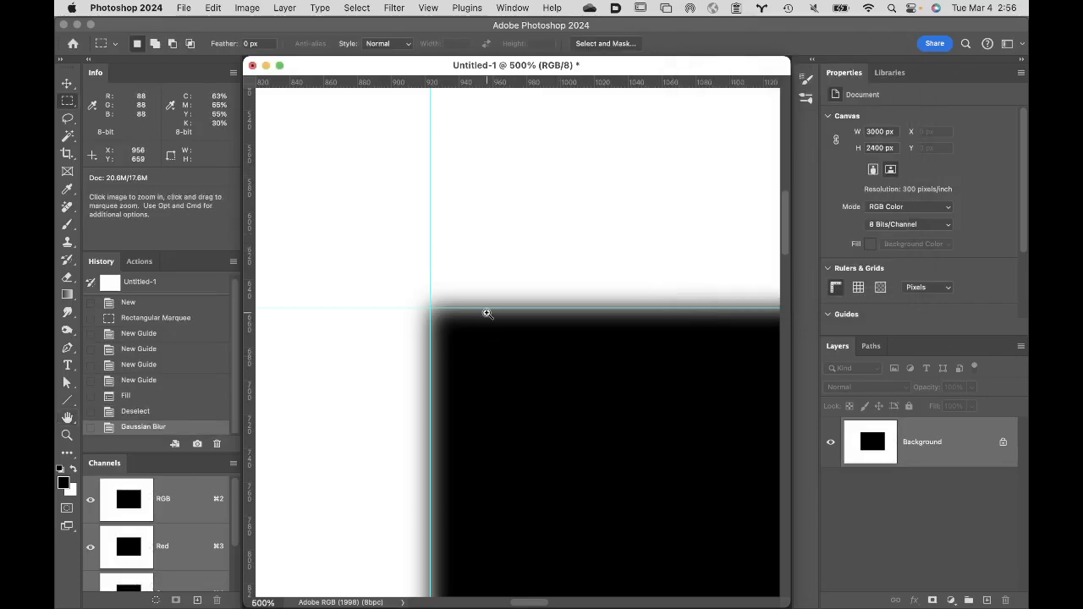
# - Examine the rectangle's blurred upper-left corner up close against the guides, comparing it with the unblurred edge by undoing and redoing the blur
pyautogui.click(488, 313)
pyautogui.click(526, 352)
pyautogui.click(525, 345)
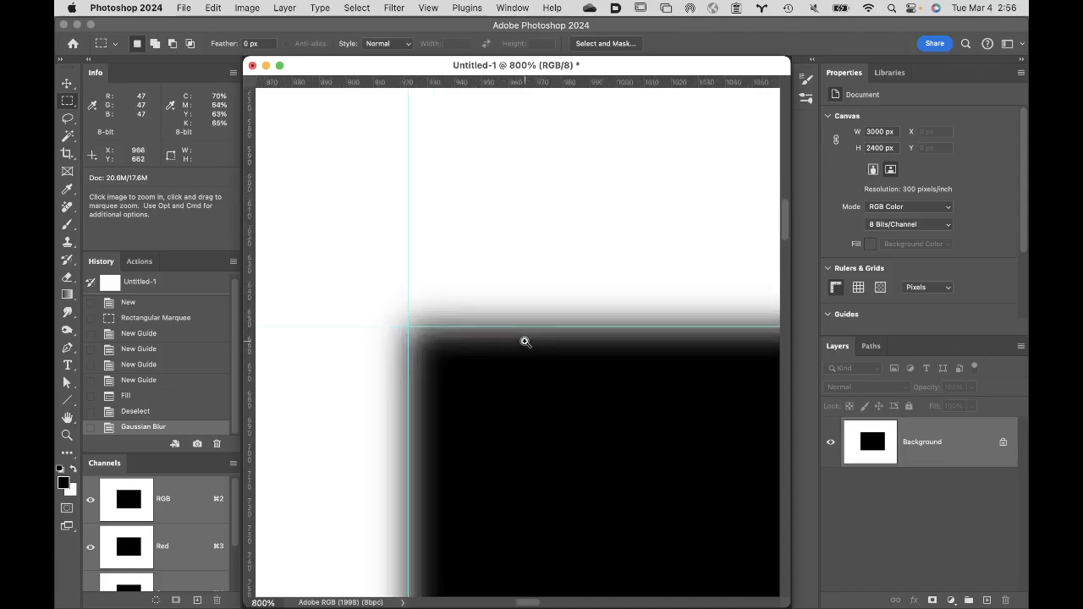
pyautogui.click(523, 344)
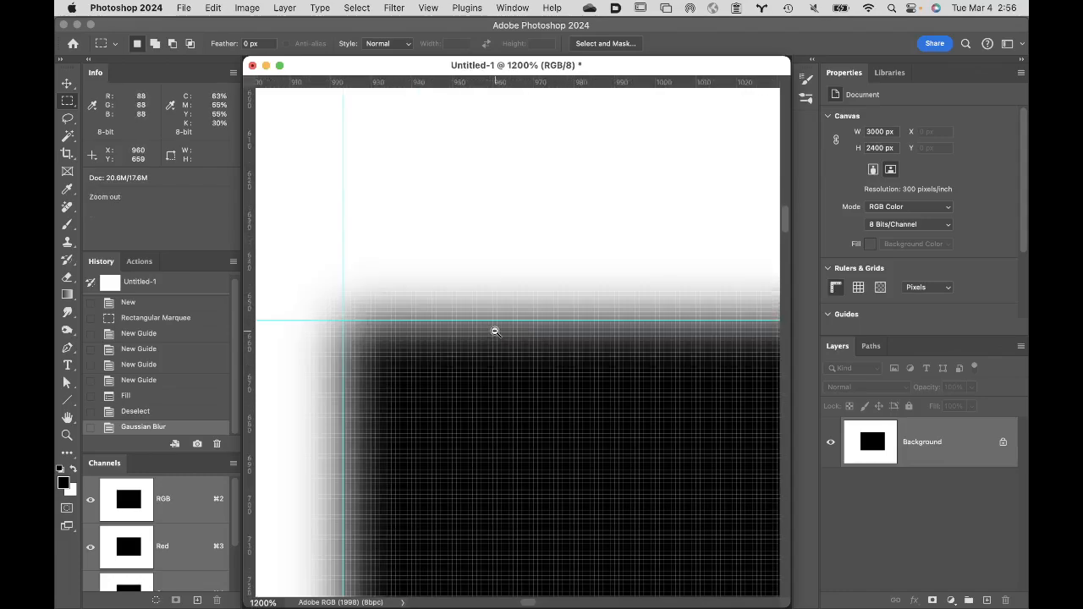
pyautogui.keyDown('alt'); pyautogui.click(496, 331); pyautogui.keyUp('alt')
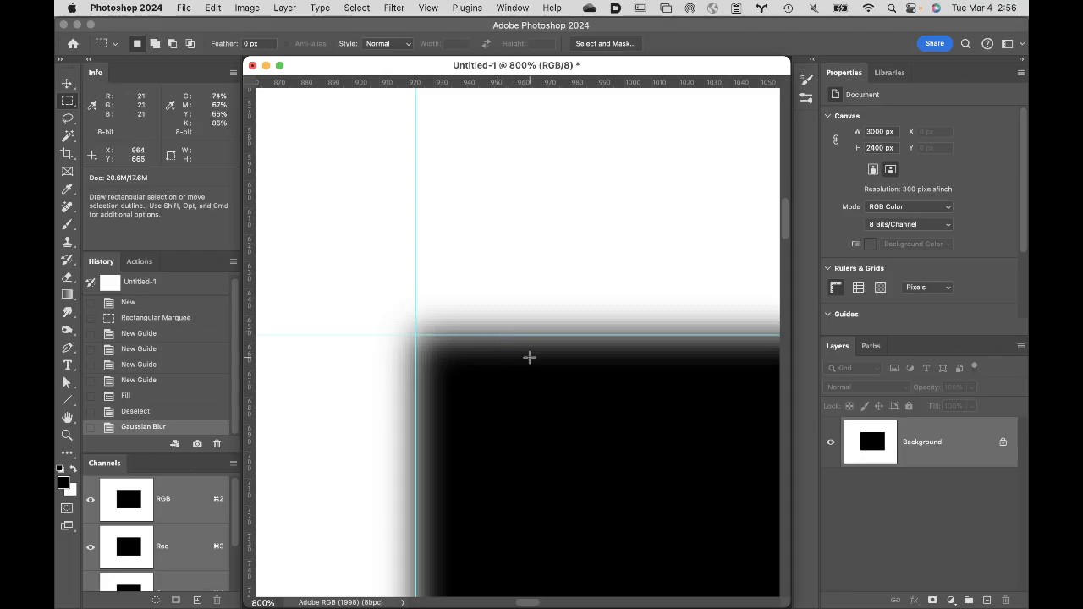
pyautogui.press('super+z')
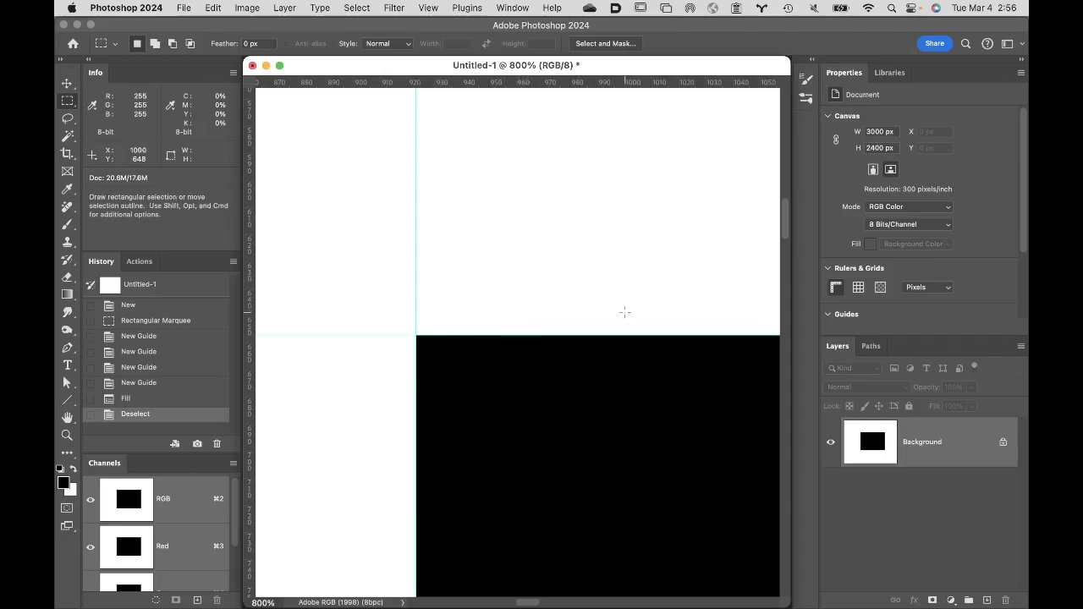
pyautogui.press('super+shift+z')
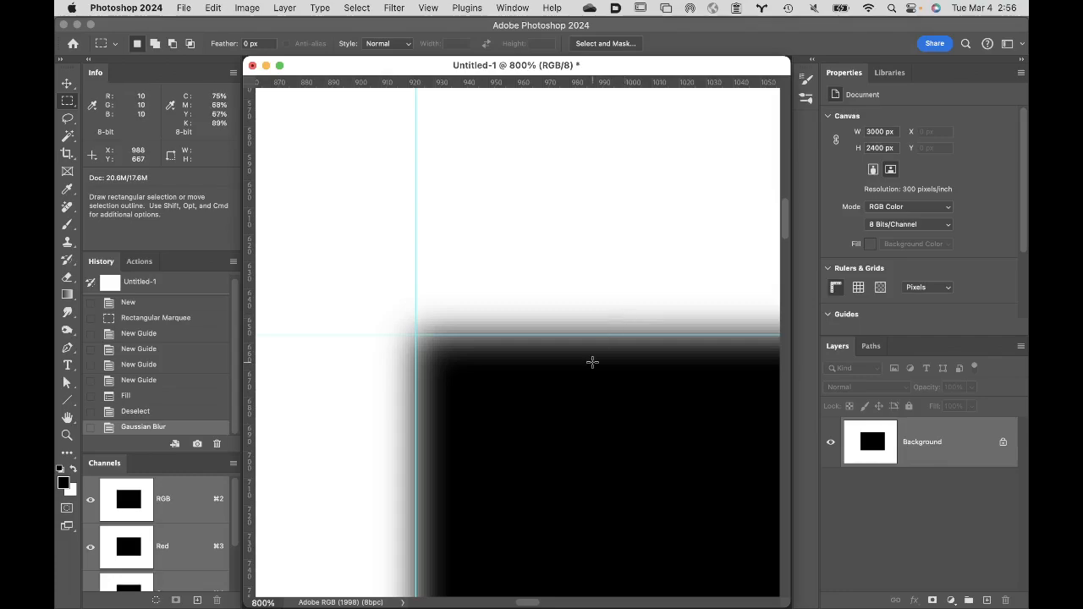
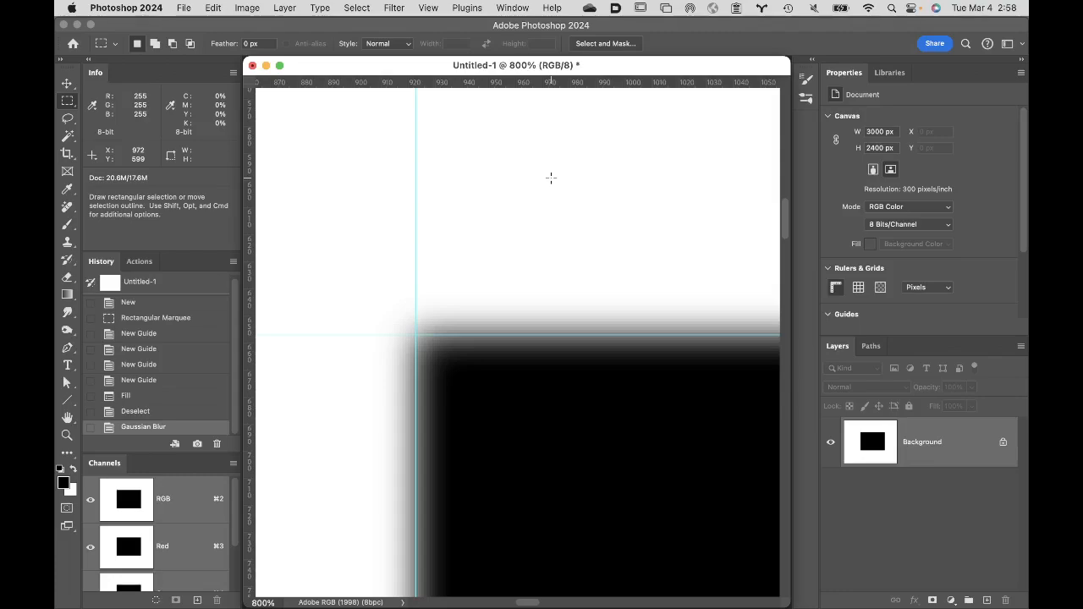
# - Try spreading the blurred rectangle's edge past the guides in Levels by raising the black input to 201, and return it to 0
pyautogui.press('i')
pyautogui.press('super+l')
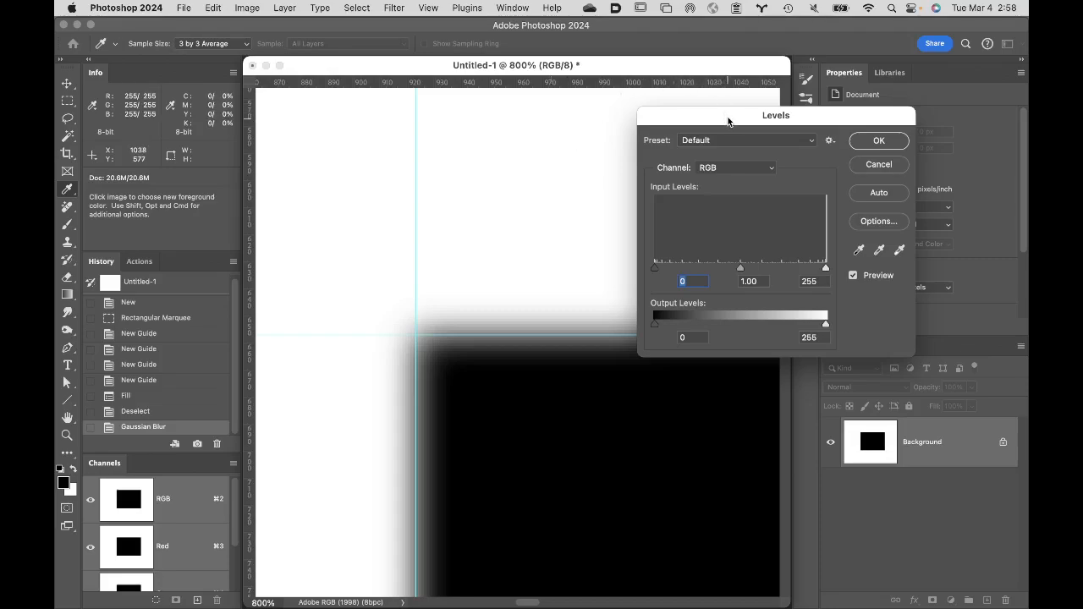
pyautogui.moveTo(729, 121); pyautogui.dragTo(805, 63)
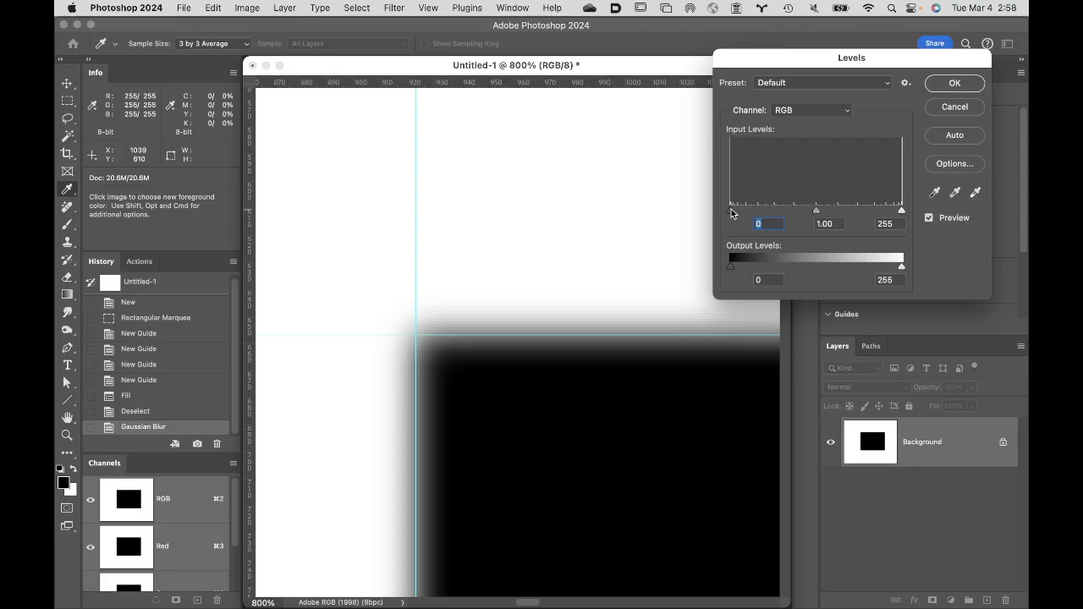
pyautogui.moveTo(732, 213); pyautogui.dragTo(827, 221)
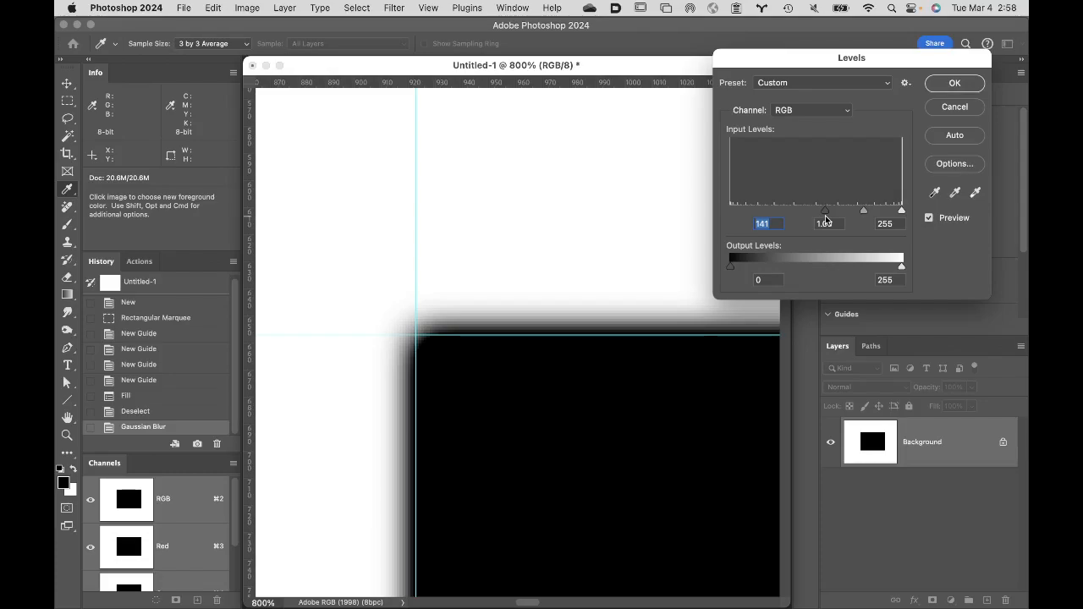
pyautogui.moveTo(826, 220); pyautogui.dragTo(866, 219)
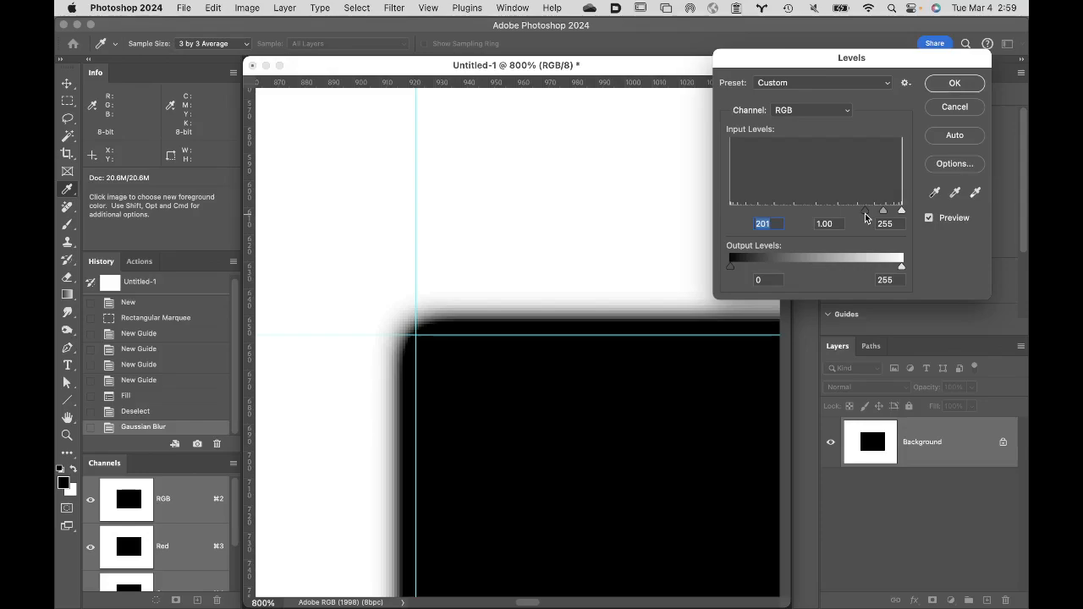
pyautogui.moveTo(865, 213); pyautogui.dragTo(701, 212)
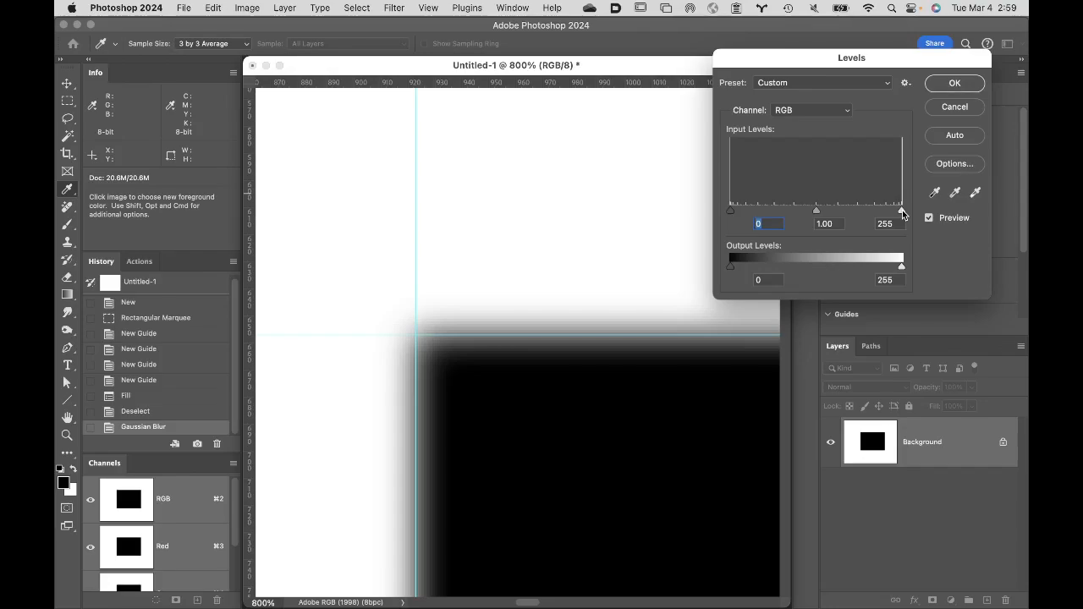
# - Try choking the blurred rectangle's edge inside the guides in Levels by lowering the white input to 65, and discard the adjustment
pyautogui.moveTo(902, 214); pyautogui.dragTo(840, 210)
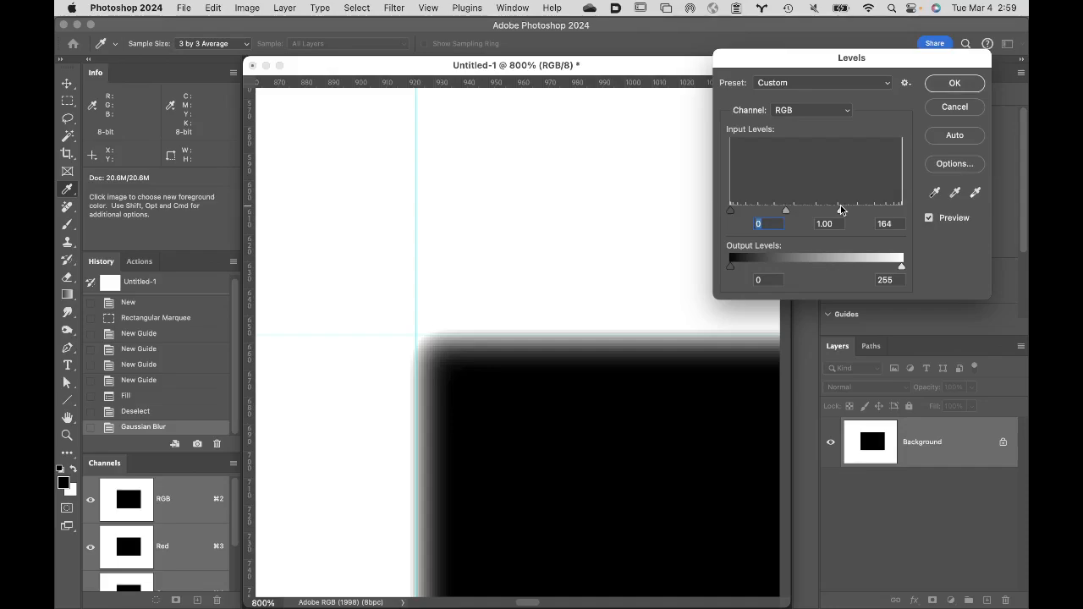
pyautogui.moveTo(840, 210); pyautogui.dragTo(774, 213)
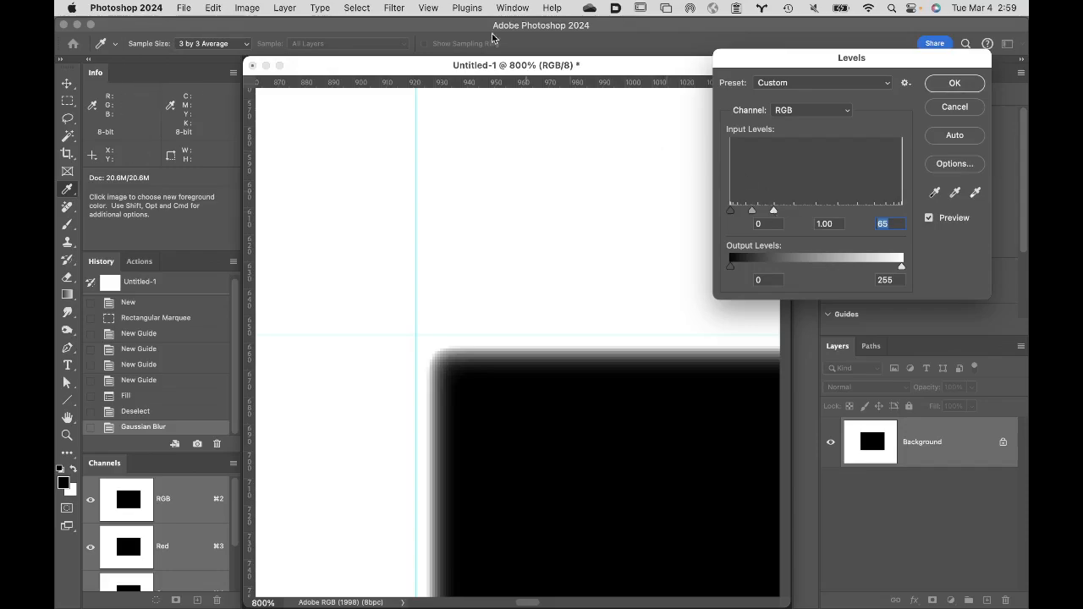
pyautogui.click(972, 110)
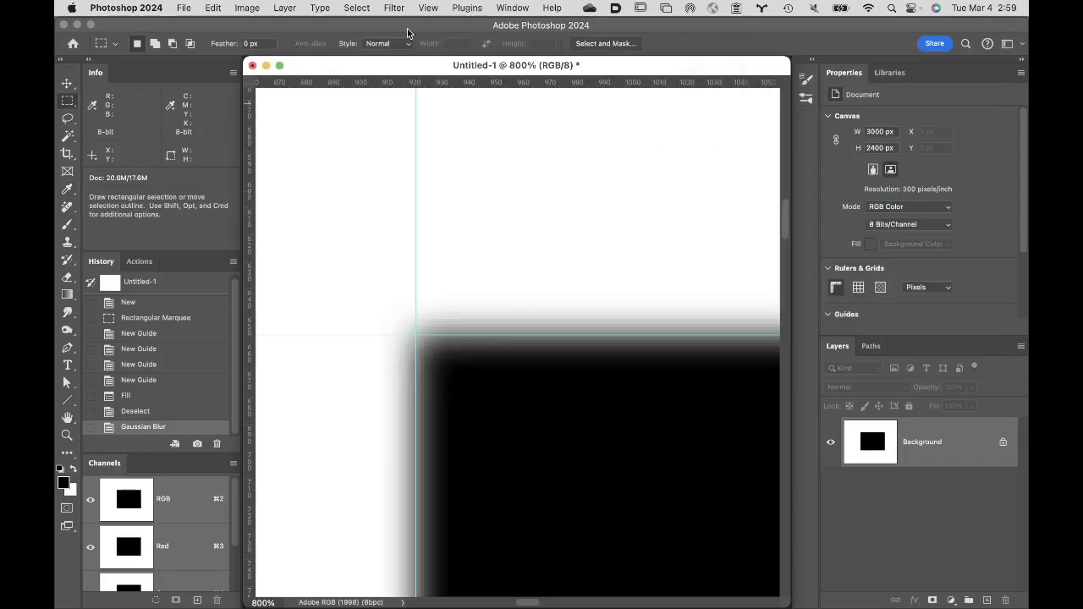
# - Close the Untitled-1 test document without saving it
pyautogui.click(252, 66)
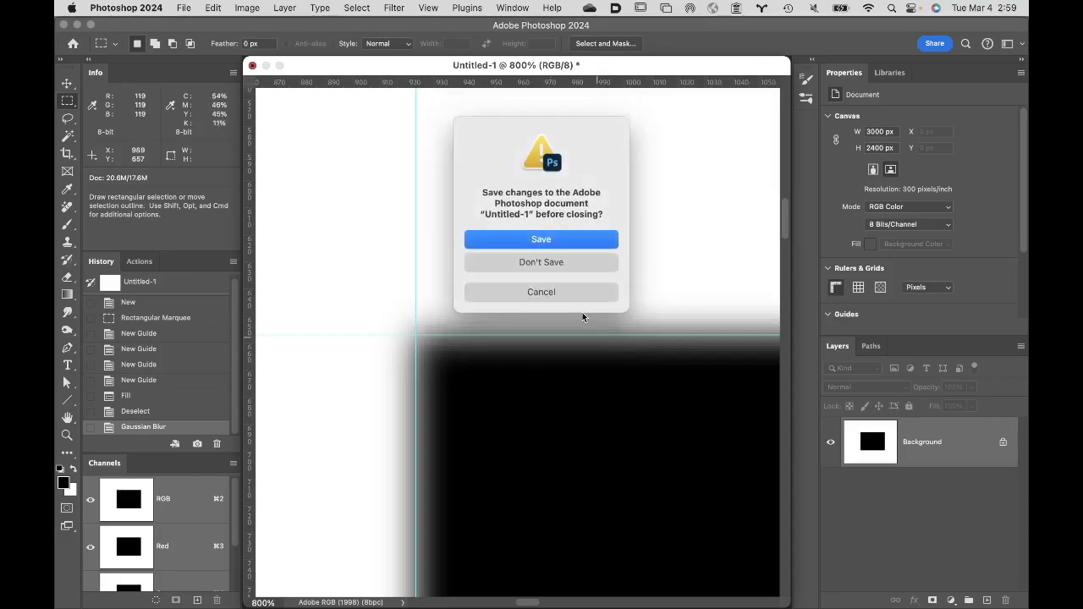
pyautogui.click(568, 264)
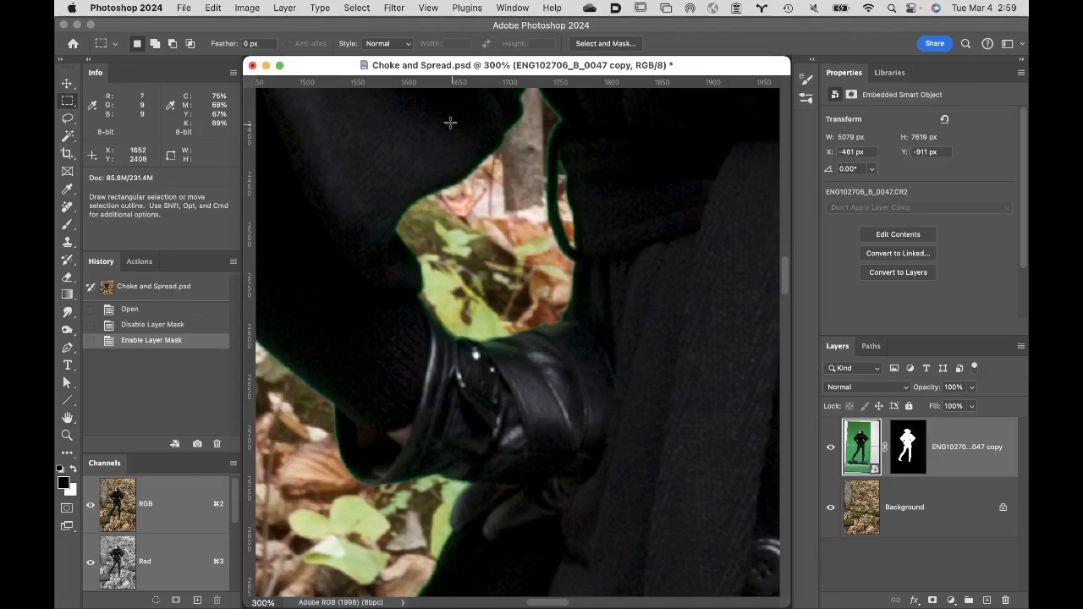
# - Examine the green fringe along the coat's sleeve and shoulder, and check the same edge in the layer mask on its own
pyautogui.moveTo(468, 165); pyautogui.dragTo(554, 394)
pyautogui.moveTo(568, 314); pyautogui.dragTo(636, 489)
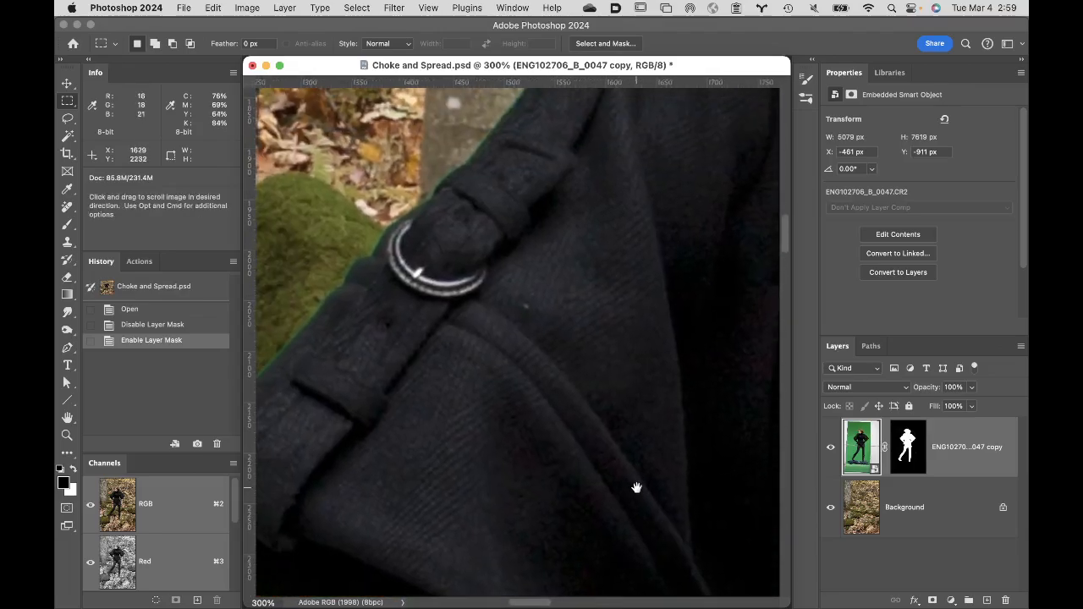
pyautogui.moveTo(612, 276); pyautogui.dragTo(543, 440)
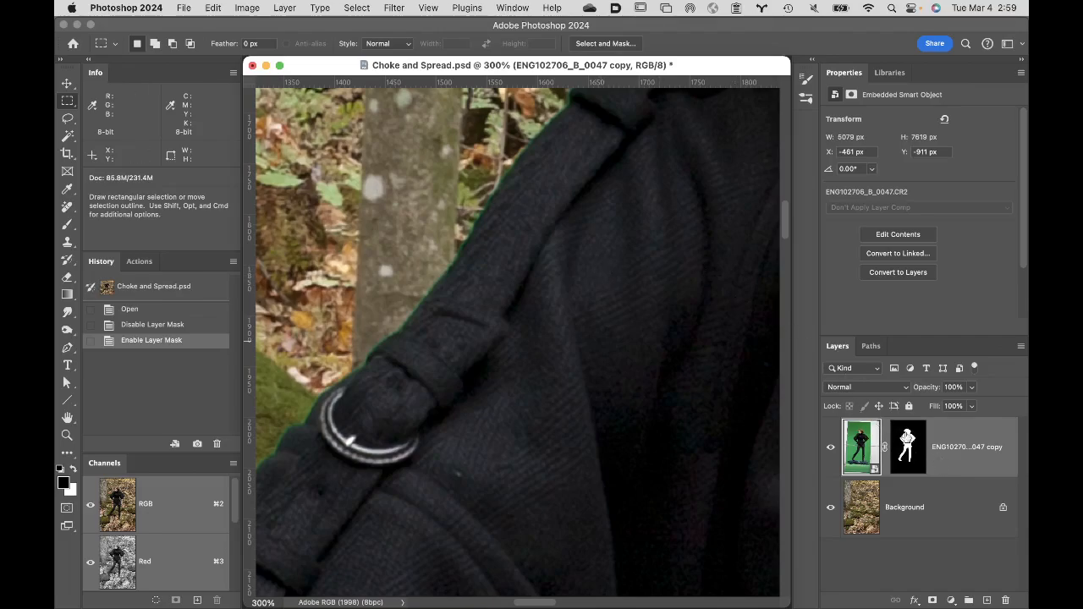
pyautogui.keyDown('alt'); pyautogui.click(907, 445); pyautogui.keyUp('alt')
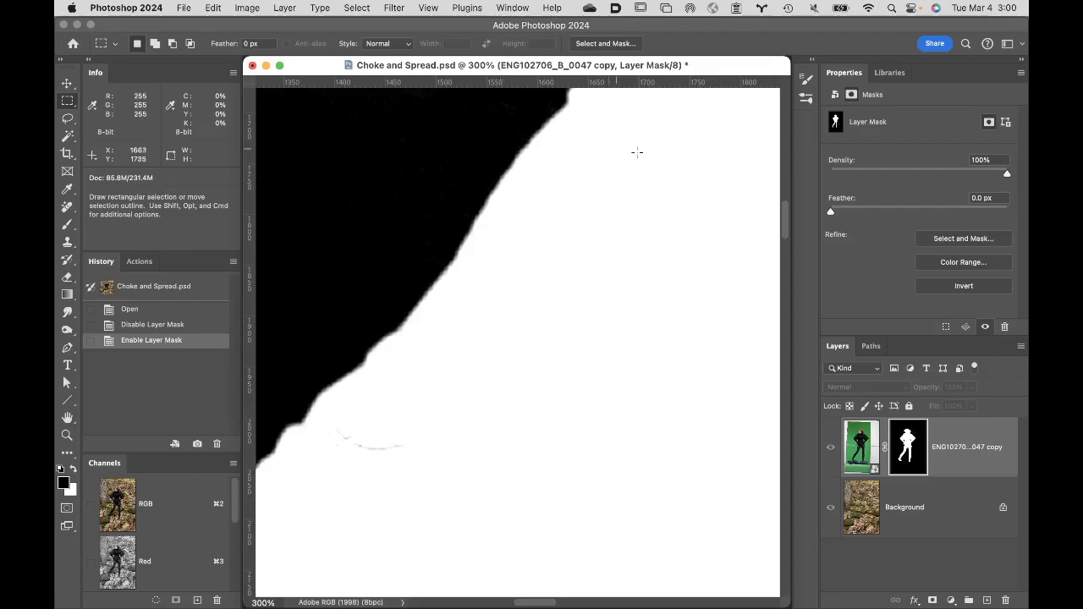
pyautogui.click(860, 441)
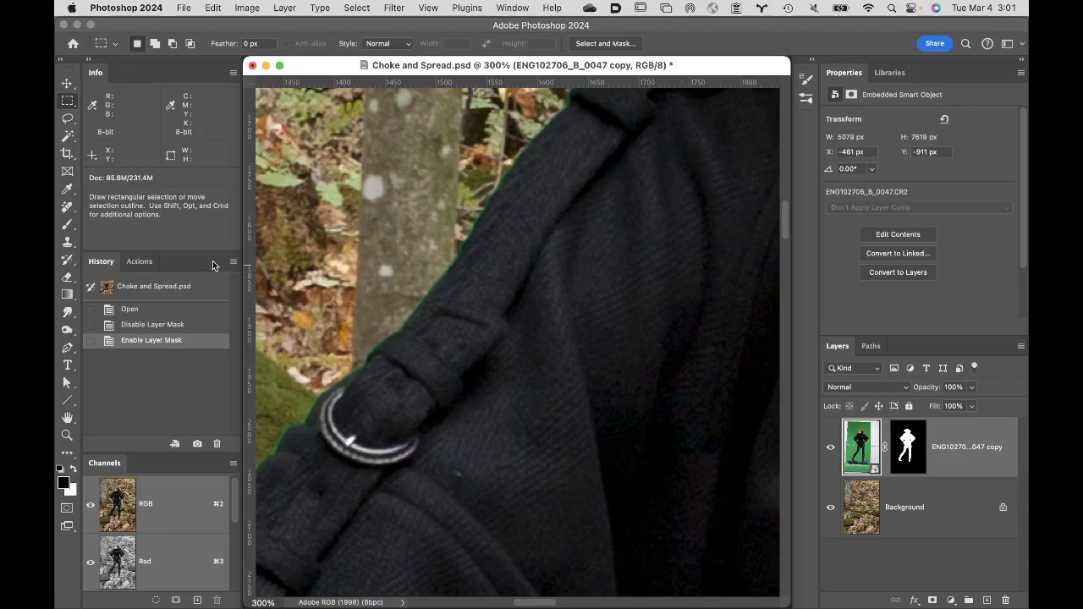
# - Create a full-document history snapshot named "pre choke" and return to the Enable Layer Mask history state
pyautogui.keyDown('alt'); pyautogui.click(197, 446); pyautogui.keyUp('alt')
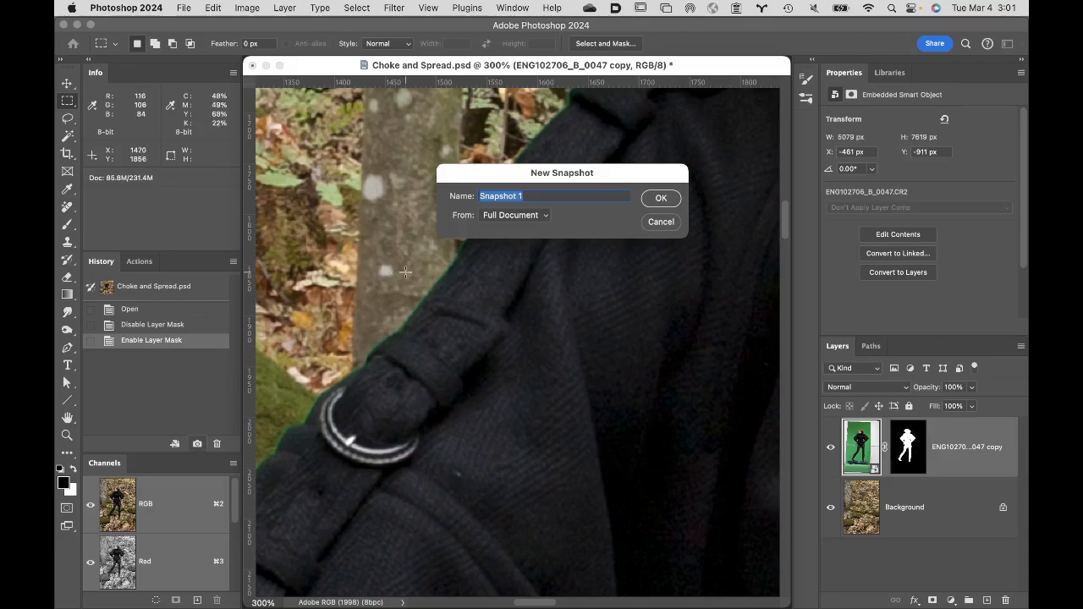
pyautogui.click(669, 199)
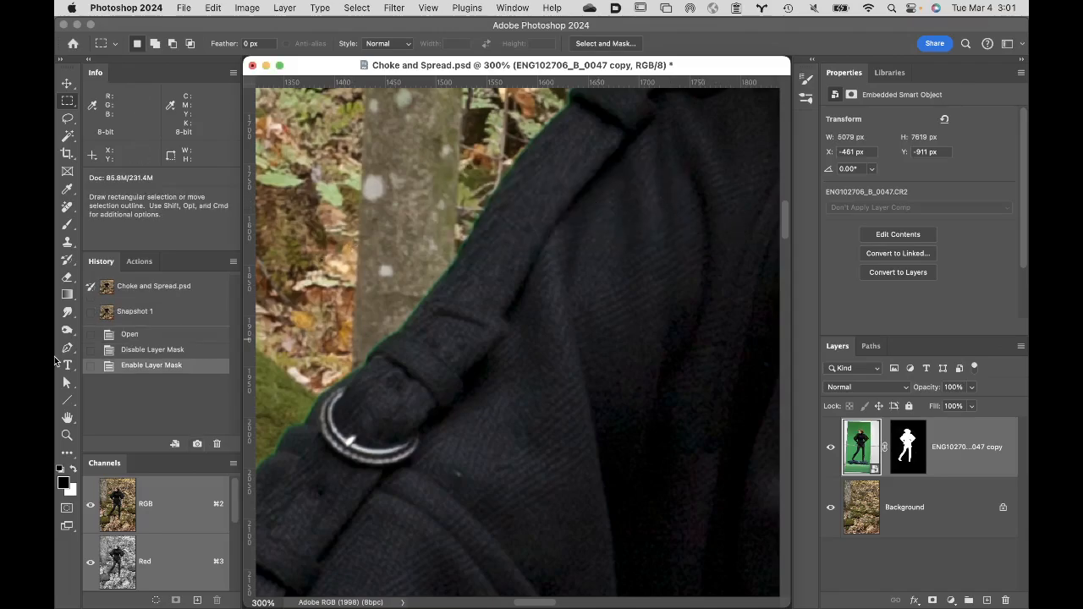
pyautogui.doubleClick(139, 313)
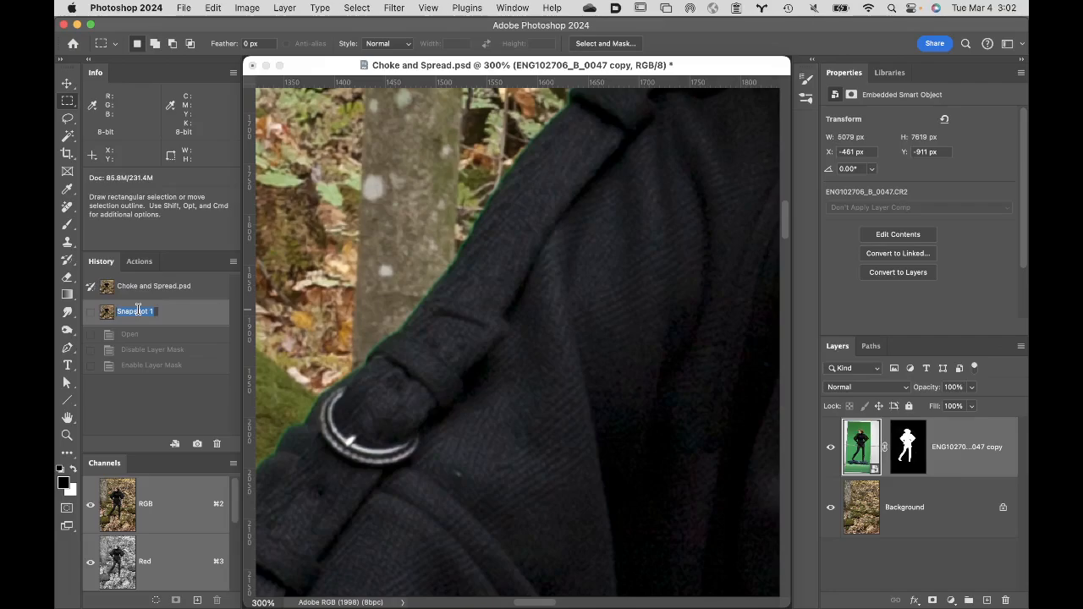
pyautogui.write('Bre')
pyautogui.write(' choke')
pyautogui.click(196, 371)
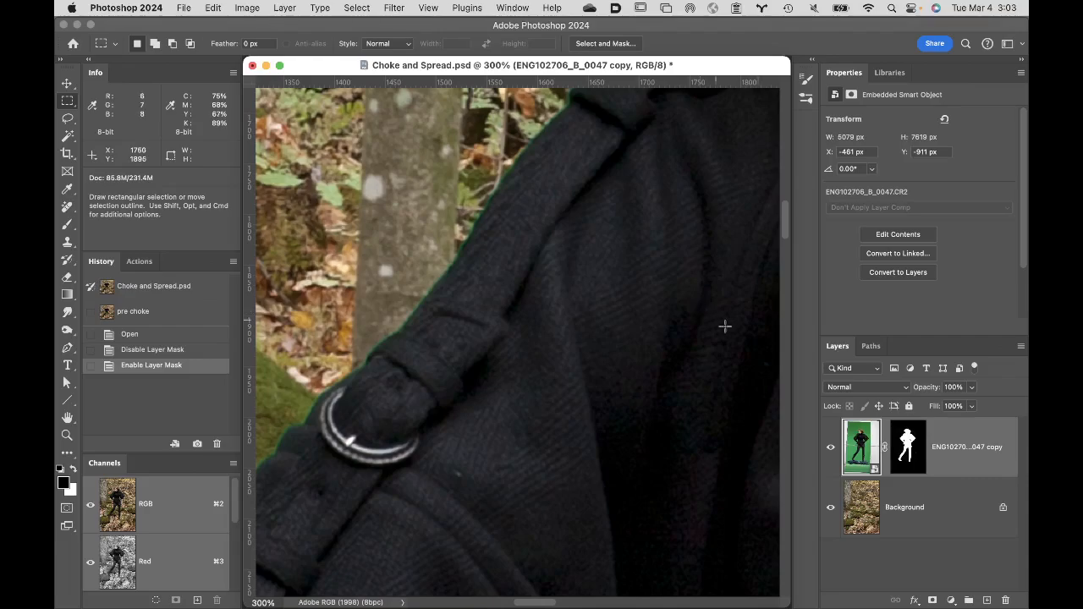
pyautogui.click(910, 447)
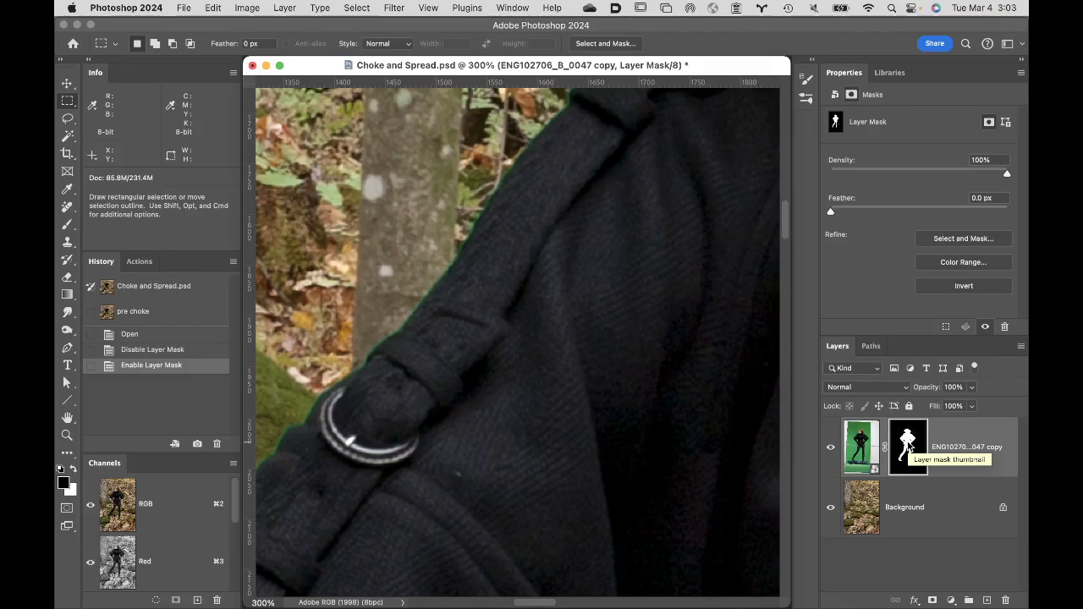
pyautogui.keyDown('alt'); pyautogui.click(910, 448); pyautogui.keyUp('alt')
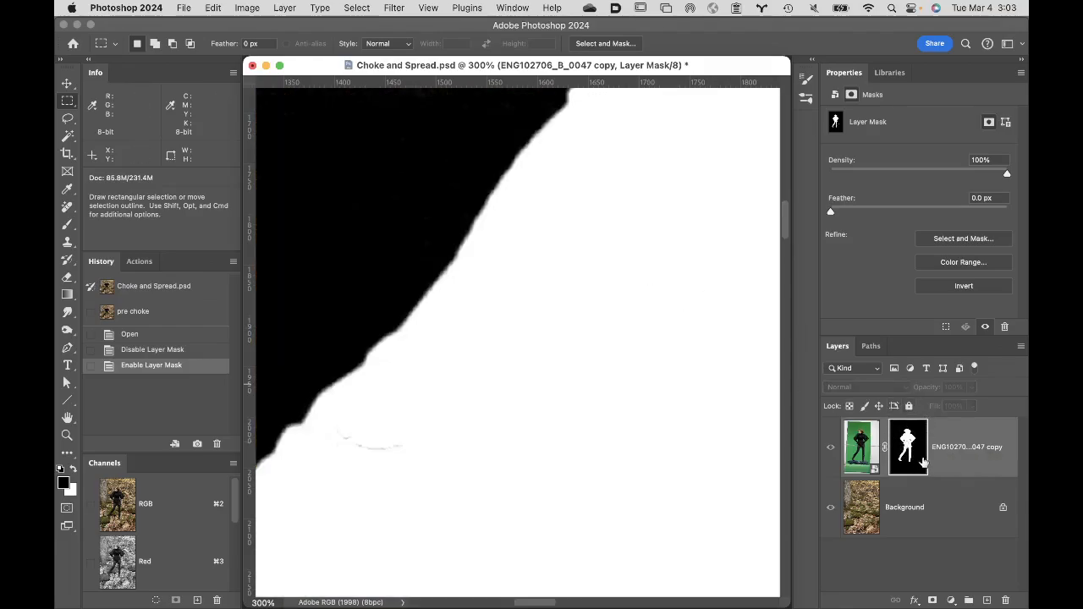
pyautogui.click(390, 7)
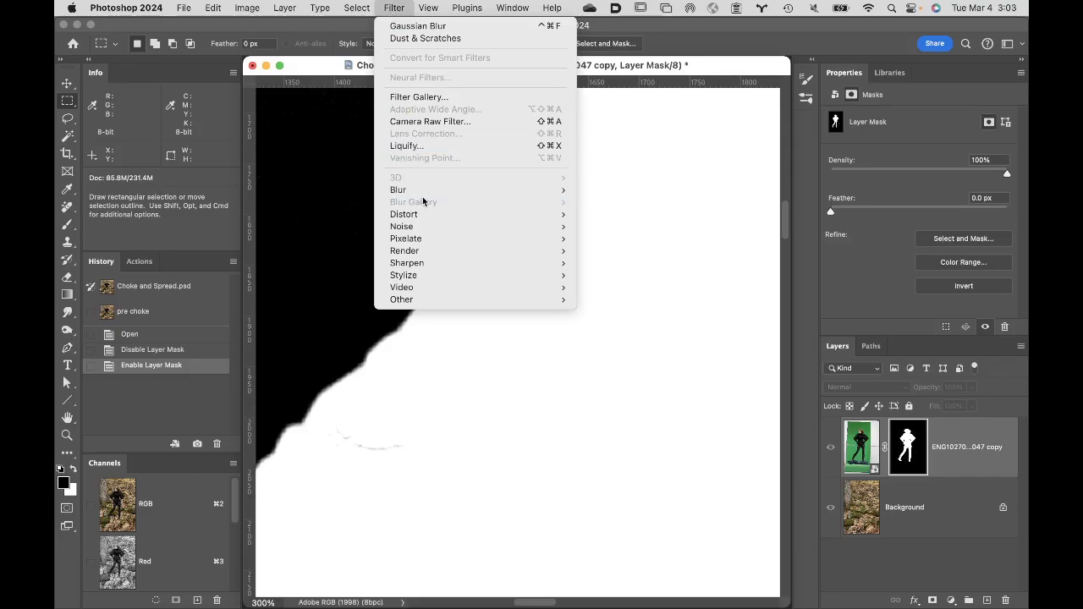
pyautogui.moveTo(428, 192)
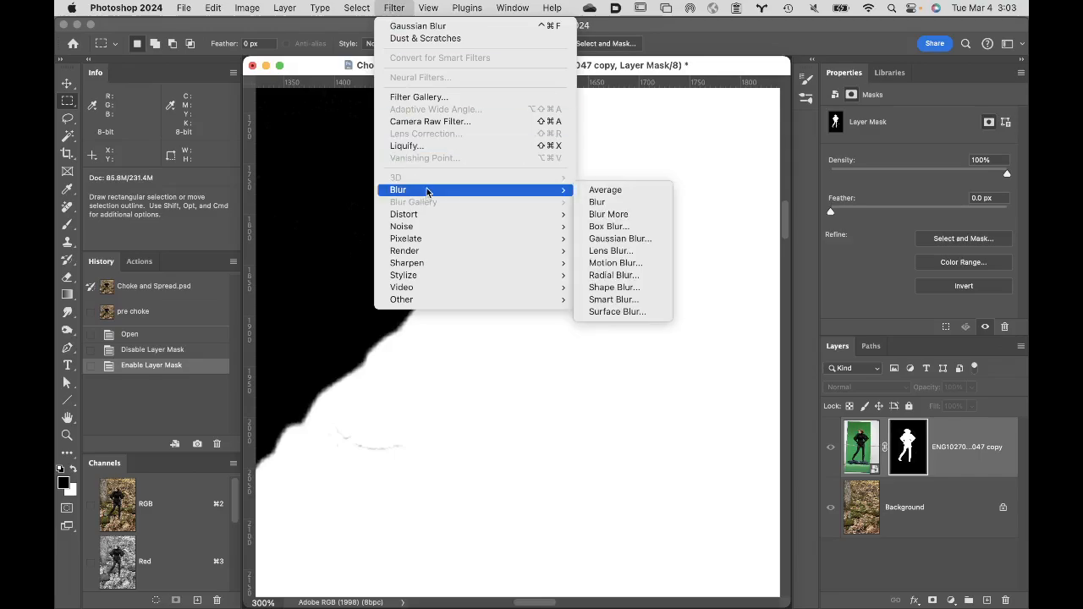
pyautogui.click(640, 238)
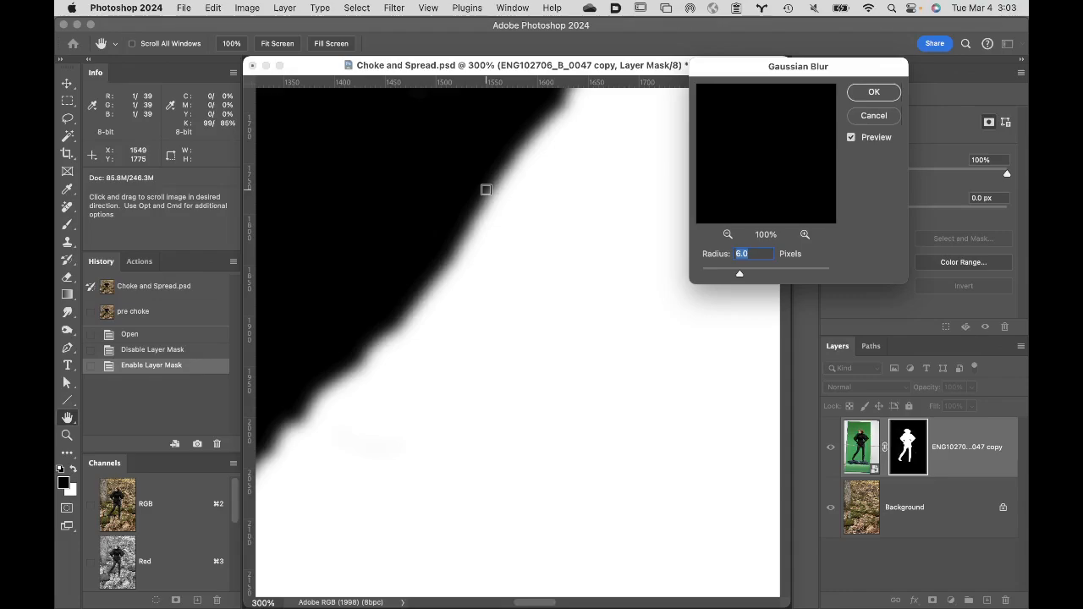
pyautogui.click(872, 119)
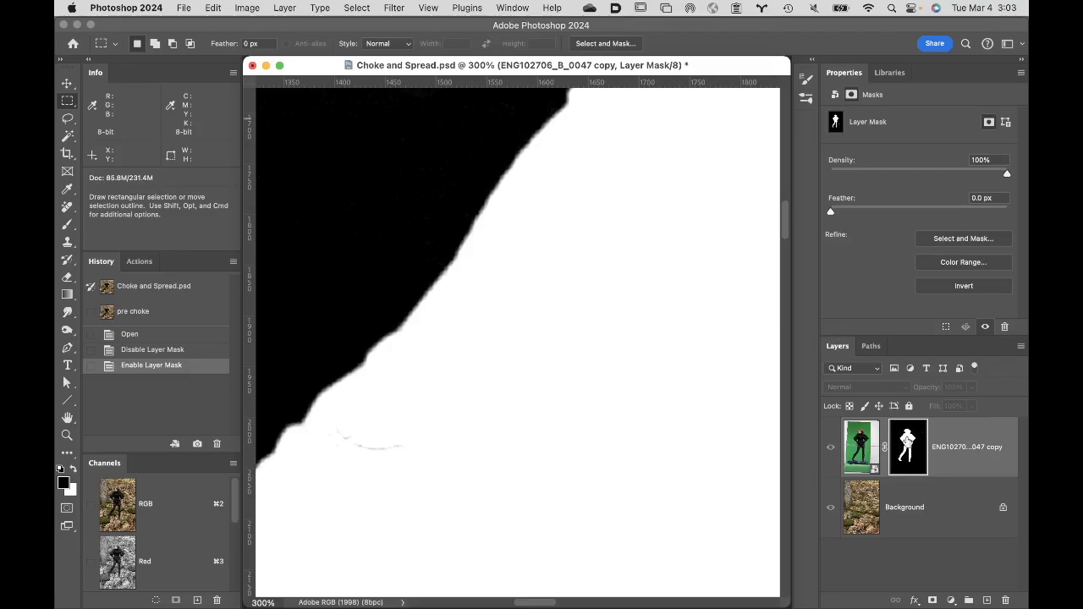
# - Apply a Gaussian Blur with a radius of 3 pixels to the figure's layer mask while viewing the composite image
pyautogui.click(879, 443)
pyautogui.click(916, 444)
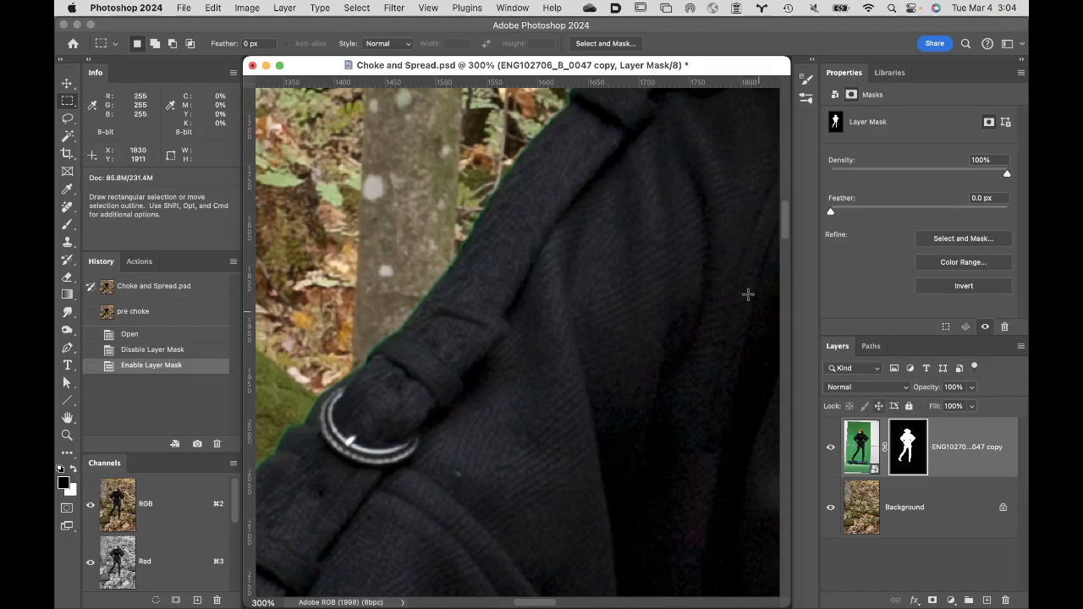
pyautogui.click(394, 8)
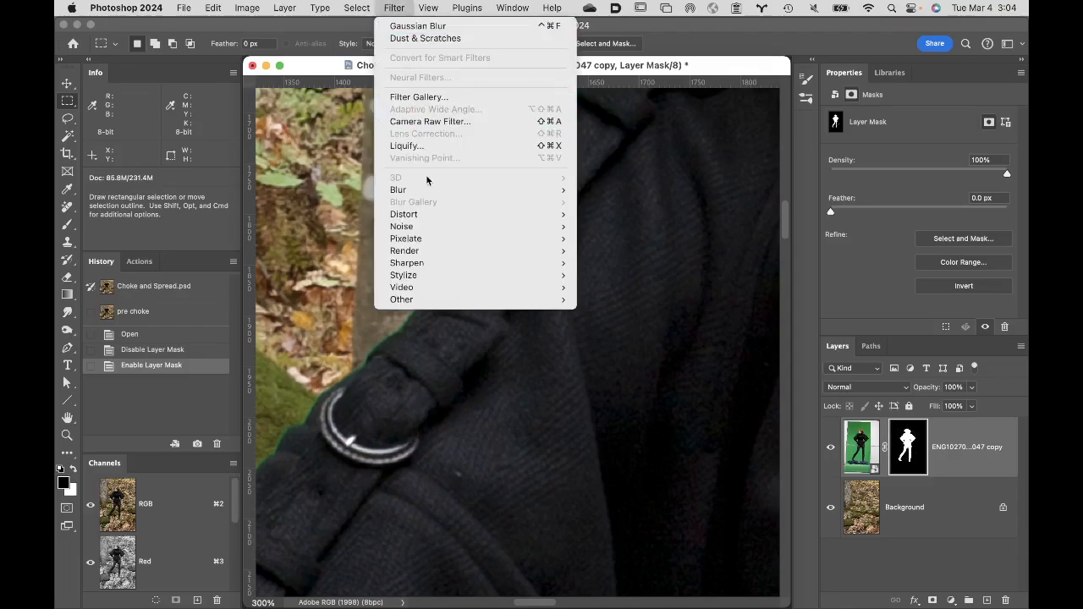
pyautogui.moveTo(430, 191)
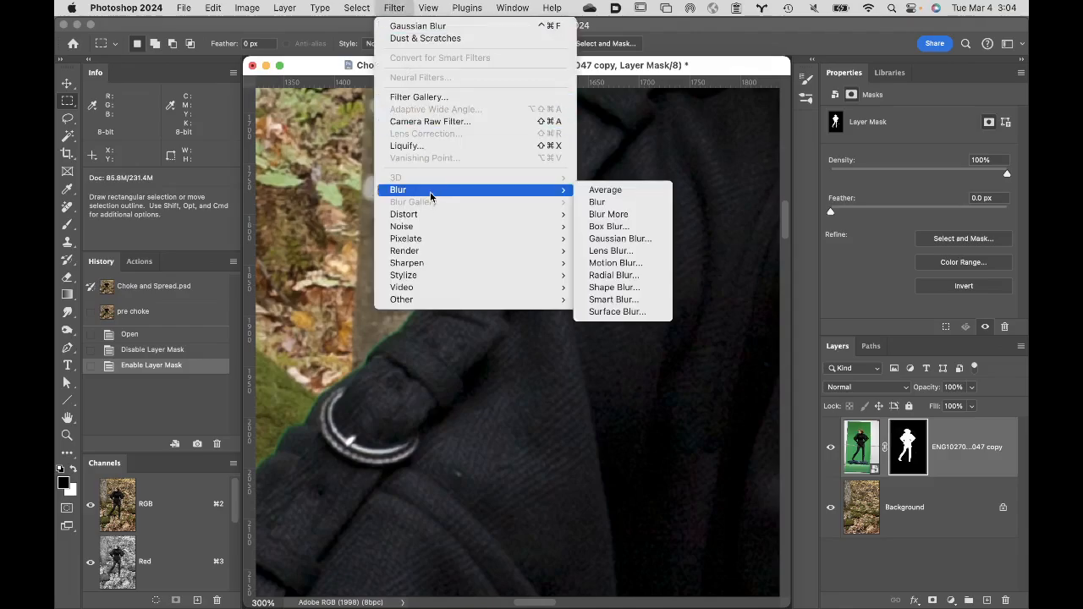
pyautogui.click(618, 239)
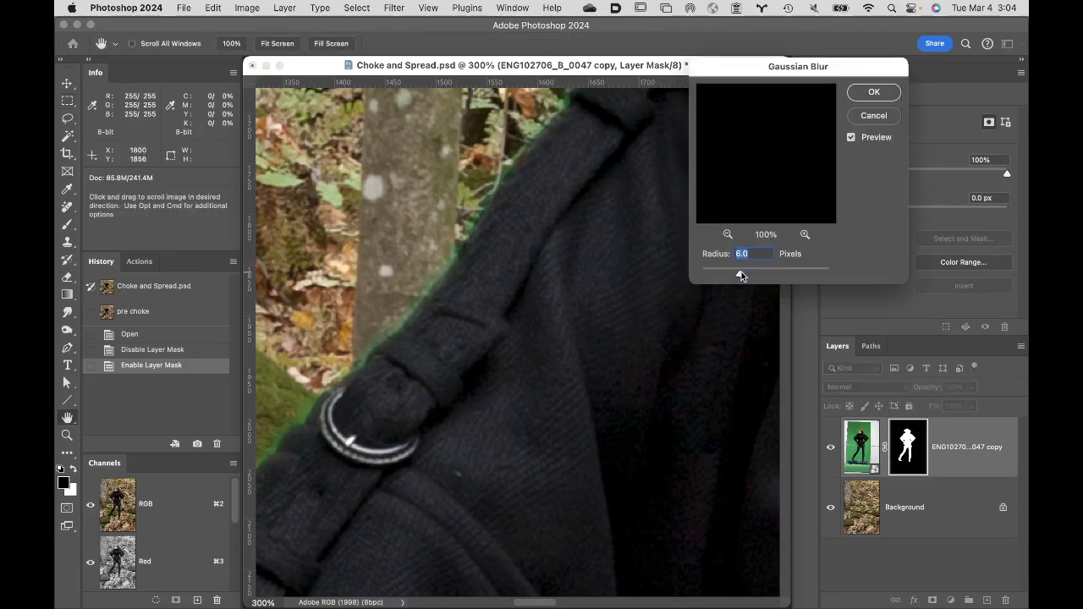
pyautogui.moveTo(742, 275); pyautogui.dragTo(722, 272)
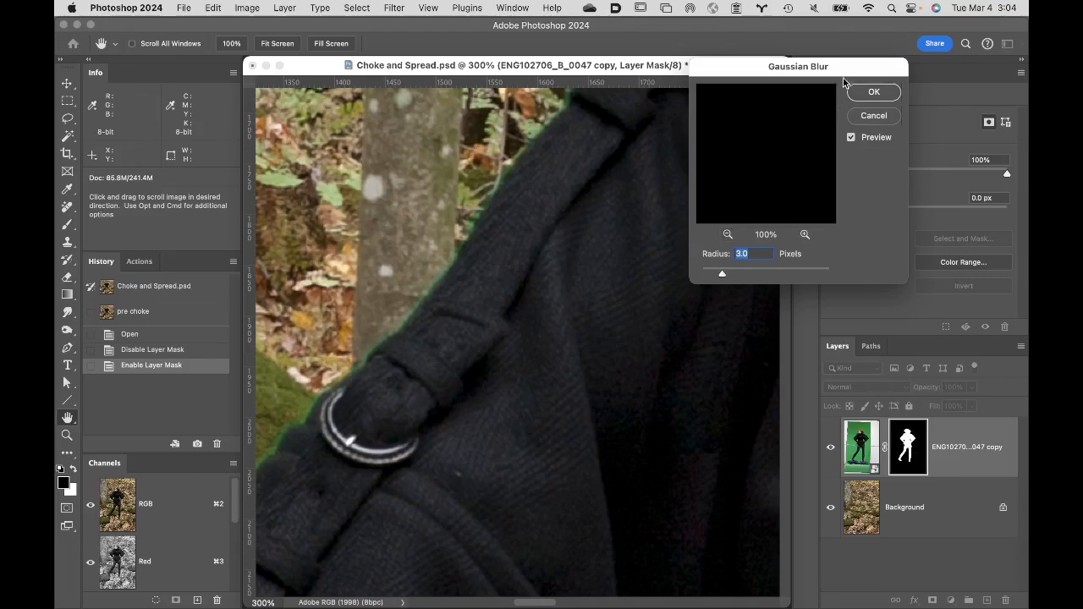
pyautogui.click(868, 91)
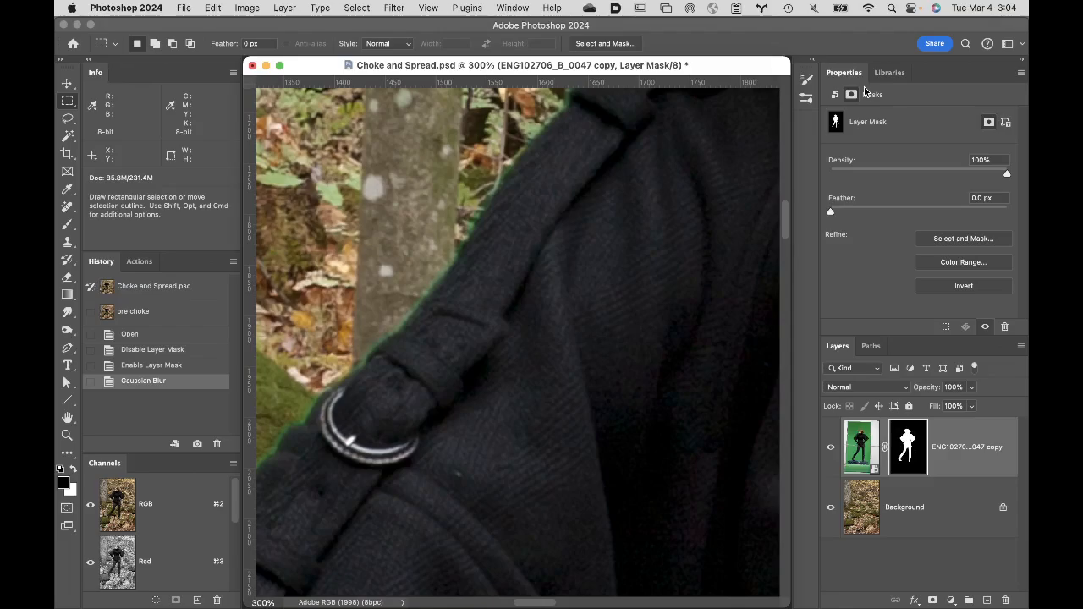
# - Choke the layer mask's edge in Levels with a black input of 177 and a white input of 238
pyautogui.press('super+l')
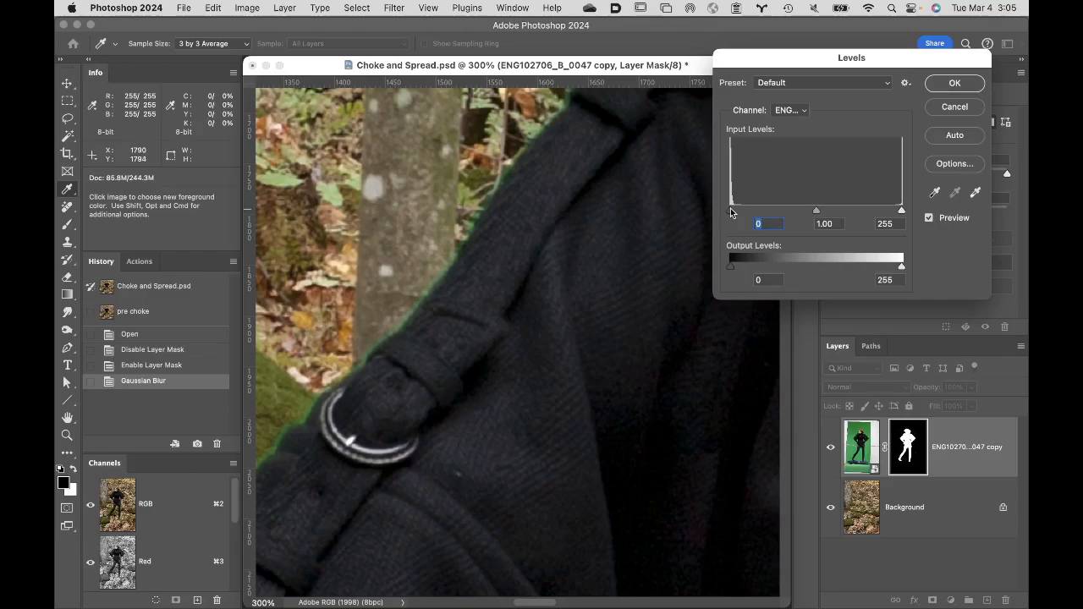
pyautogui.moveTo(732, 213); pyautogui.dragTo(843, 223)
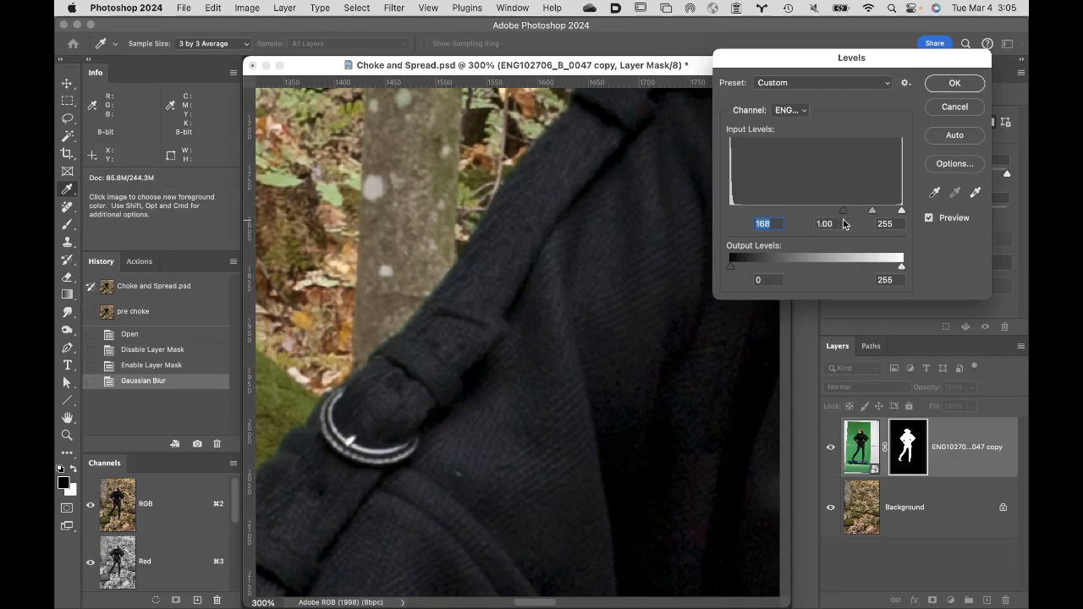
pyautogui.press('Down')
pyautogui.moveTo(901, 212); pyautogui.dragTo(891, 216)
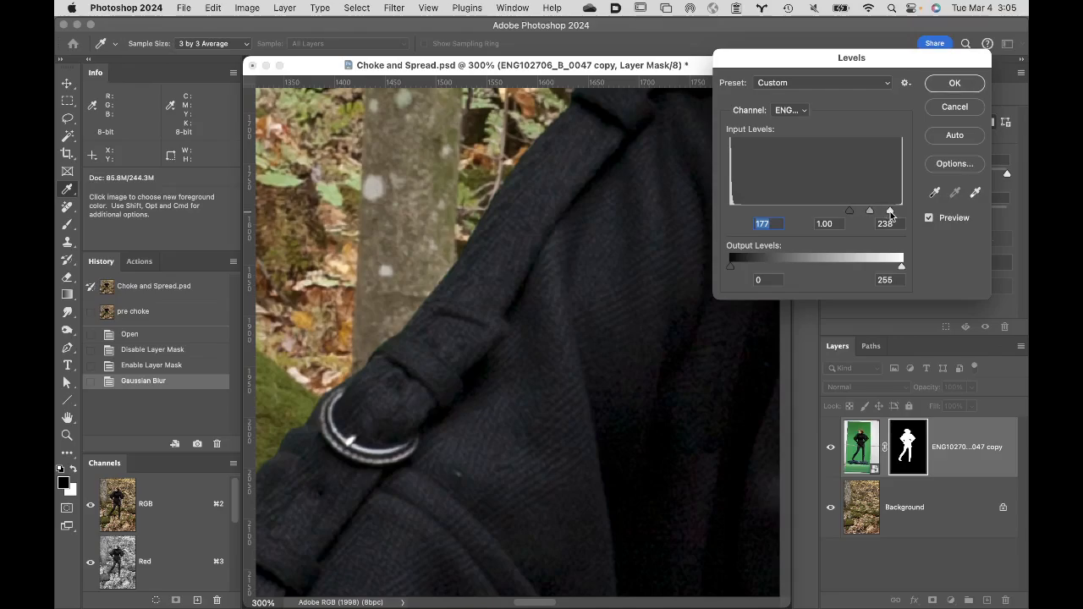
pyautogui.click(890, 213)
# - Compare the coat's edge with and without the Levels adjustment by toggling its preview
pyautogui.click(929, 219)
pyautogui.click(929, 219)
pyautogui.click(929, 218)
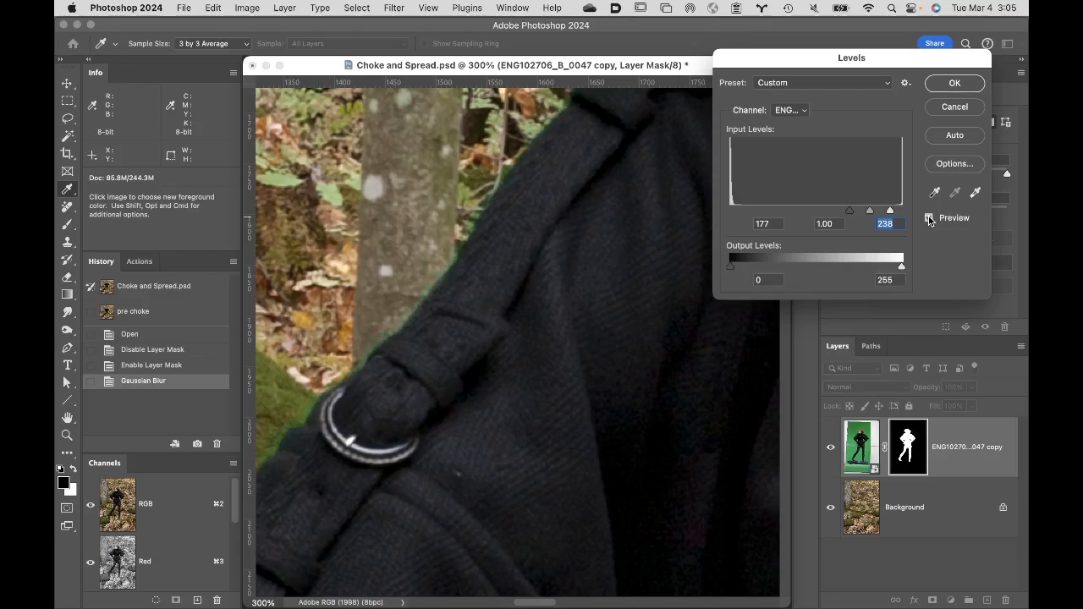
pyautogui.click(929, 218)
pyautogui.click(929, 219)
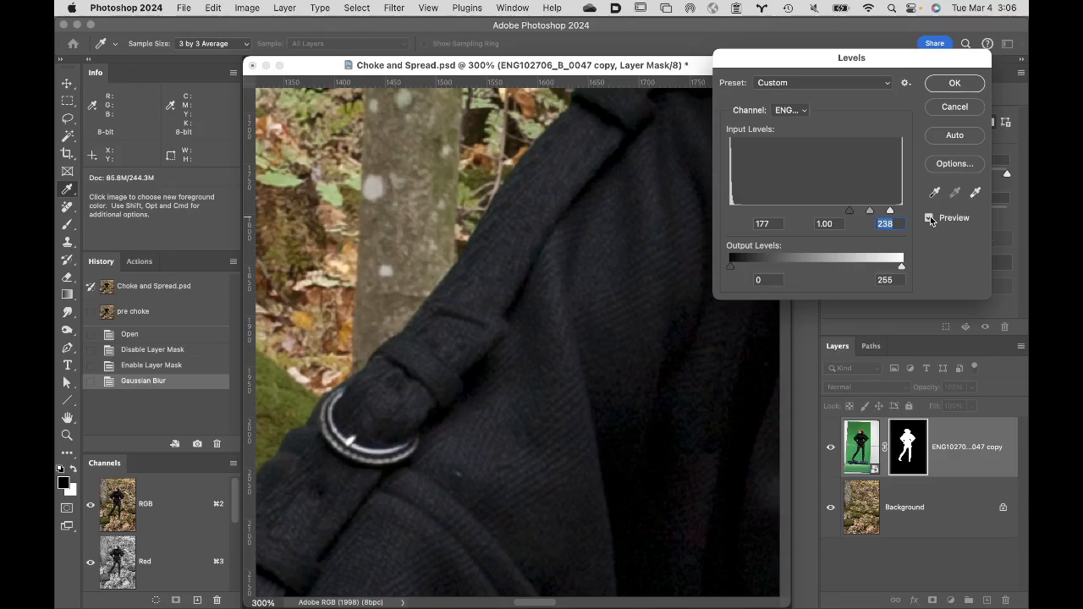
# - Commit the Levels adjustment and create a full-document history snapshot named "post choke"
pyautogui.click(955, 83)
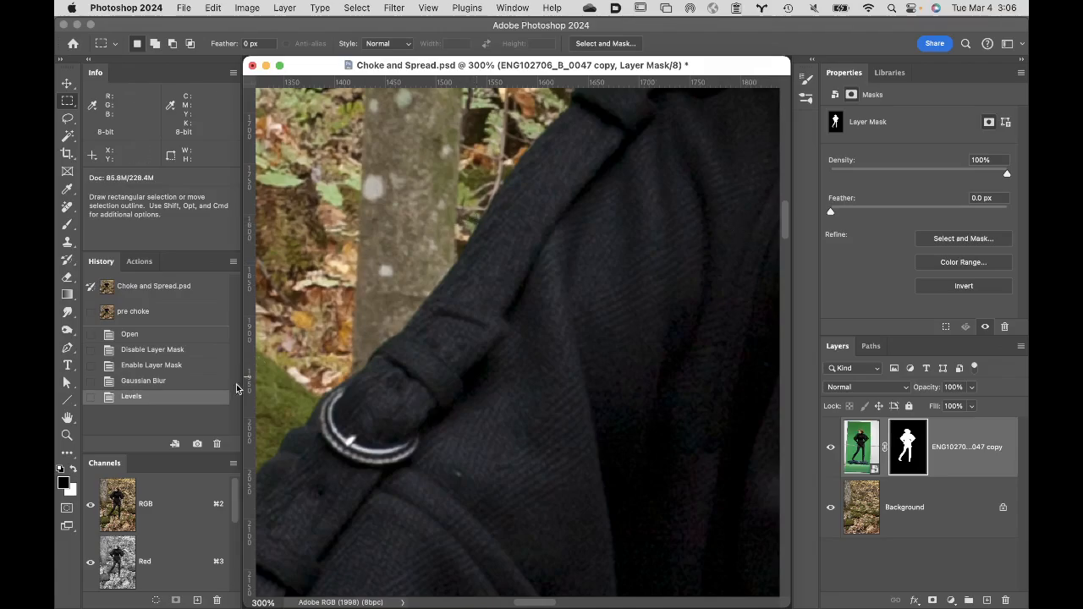
pyautogui.click(197, 445)
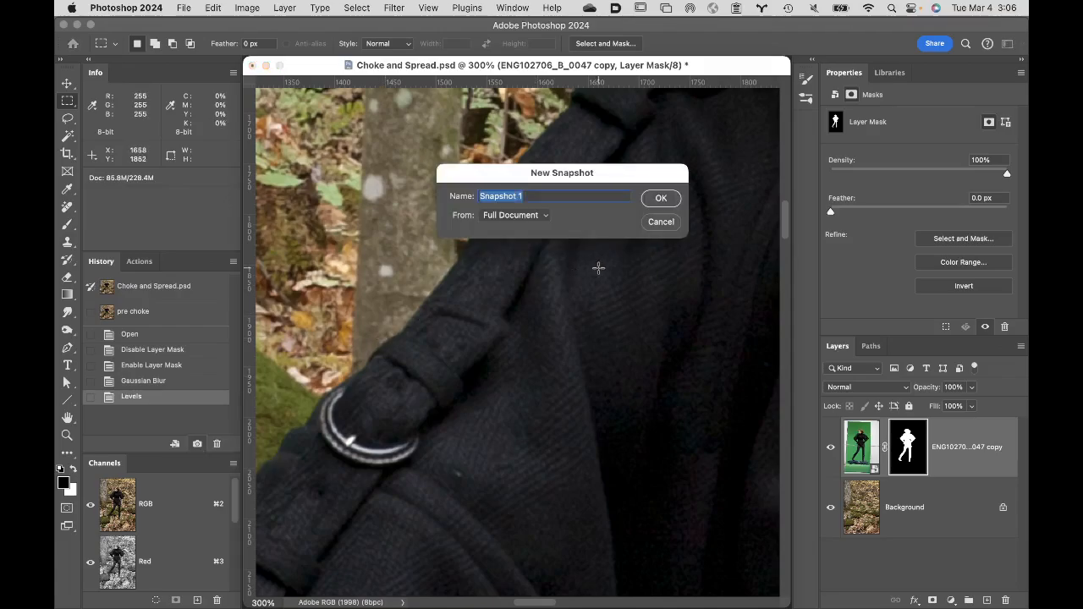
pyautogui.click(661, 199)
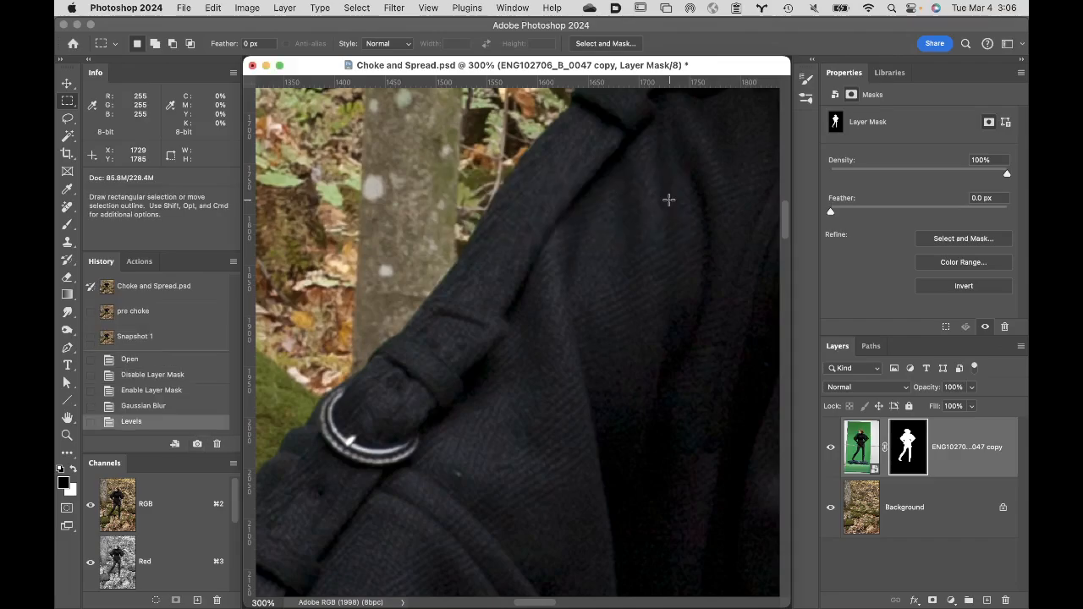
pyautogui.doubleClick(139, 337)
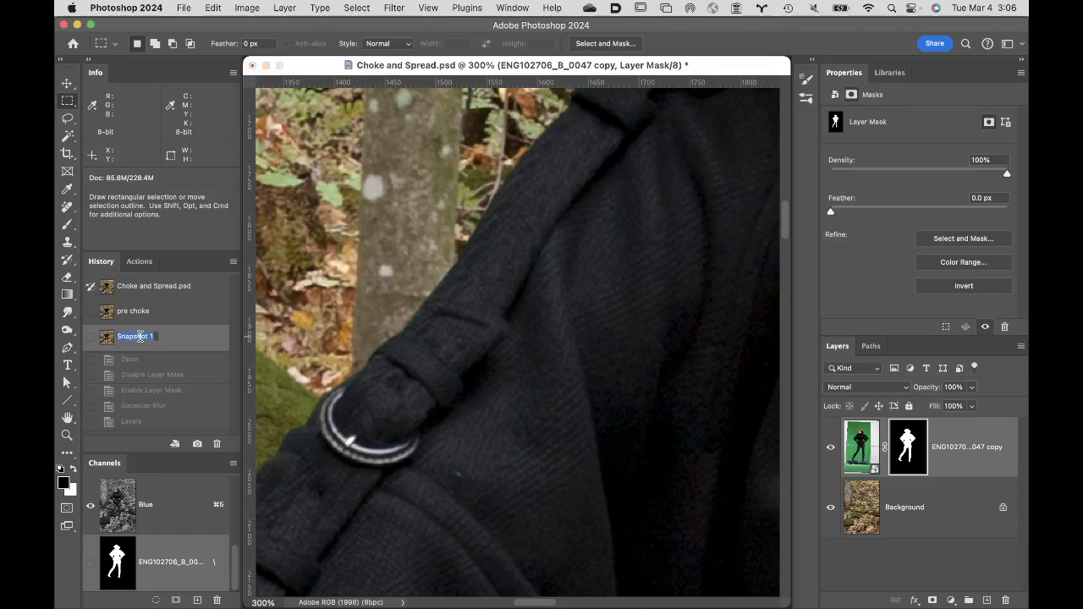
pyautogui.write('post choke')
pyautogui.press('Return')
# - Compare the edges of the figure's hair between the "pre choke" and "post choke" snapshots
pyautogui.doubleClick(68, 418)
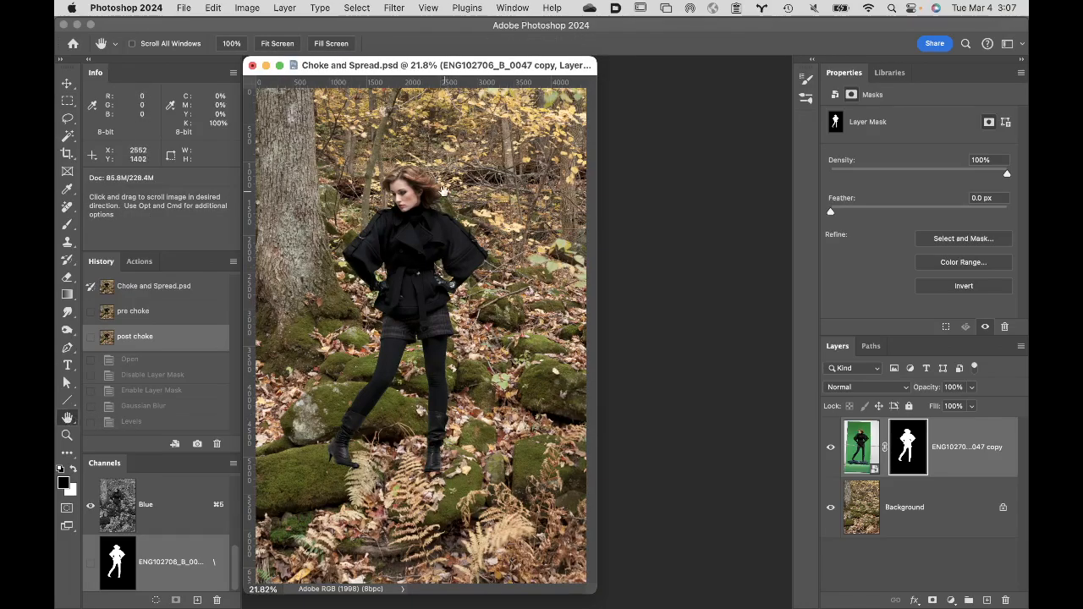
pyautogui.keyDown('super'); pyautogui.click(409, 167); pyautogui.keyUp('super')
pyautogui.keyDown('super'); pyautogui.click(445, 196); pyautogui.keyUp('super')
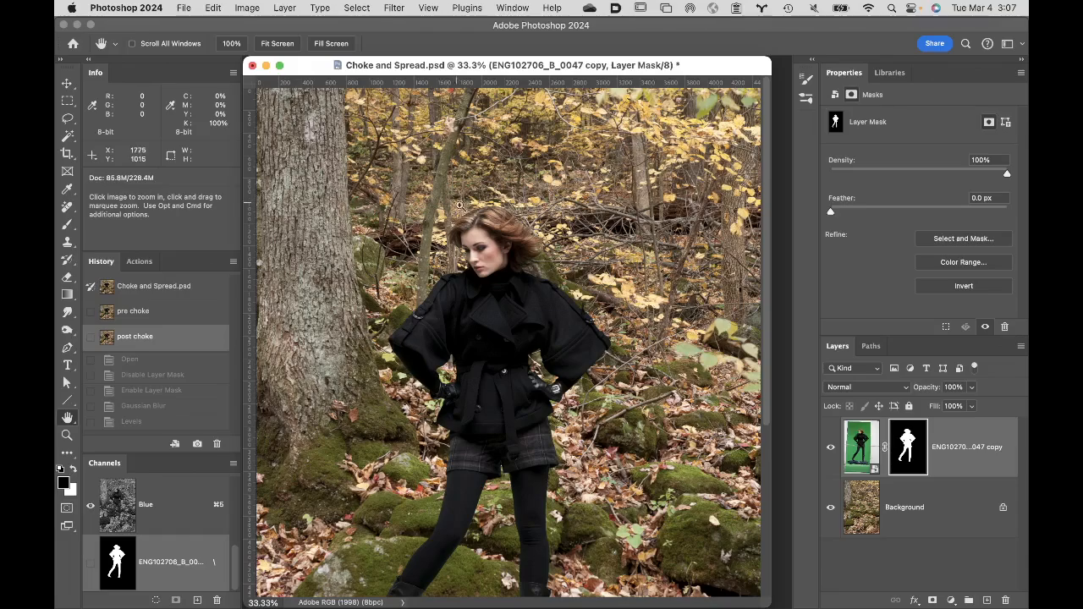
pyautogui.keyDown('super'); pyautogui.click(502, 235); pyautogui.keyUp('super')
pyautogui.keyDown('super'); pyautogui.click(508, 301); pyautogui.keyUp('super')
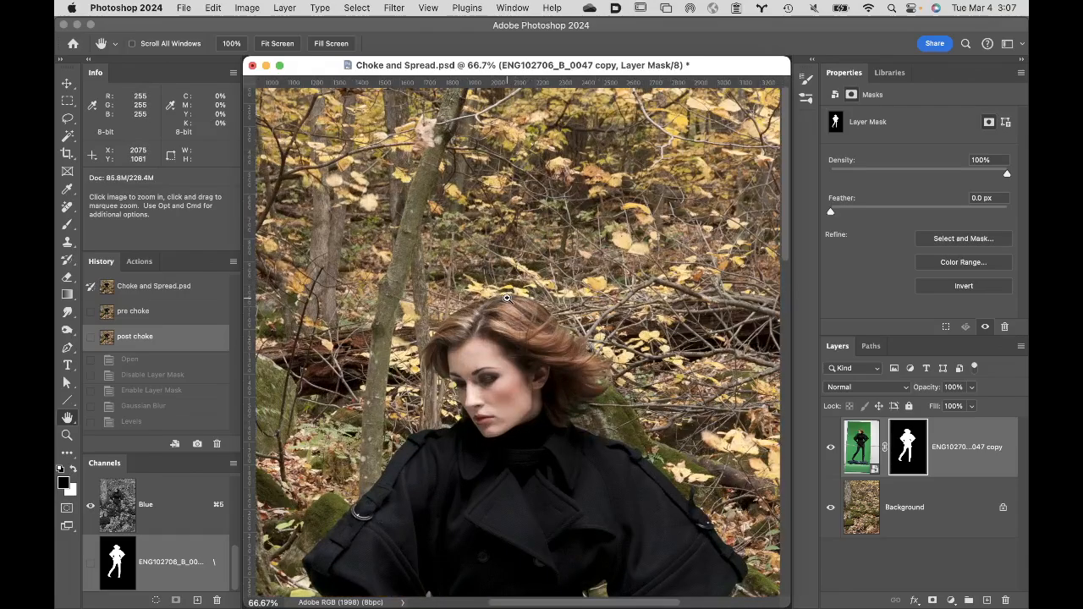
pyautogui.keyDown('super'); pyautogui.click(508, 299); pyautogui.keyUp('super')
pyautogui.moveTo(532, 383); pyautogui.dragTo(542, 309)
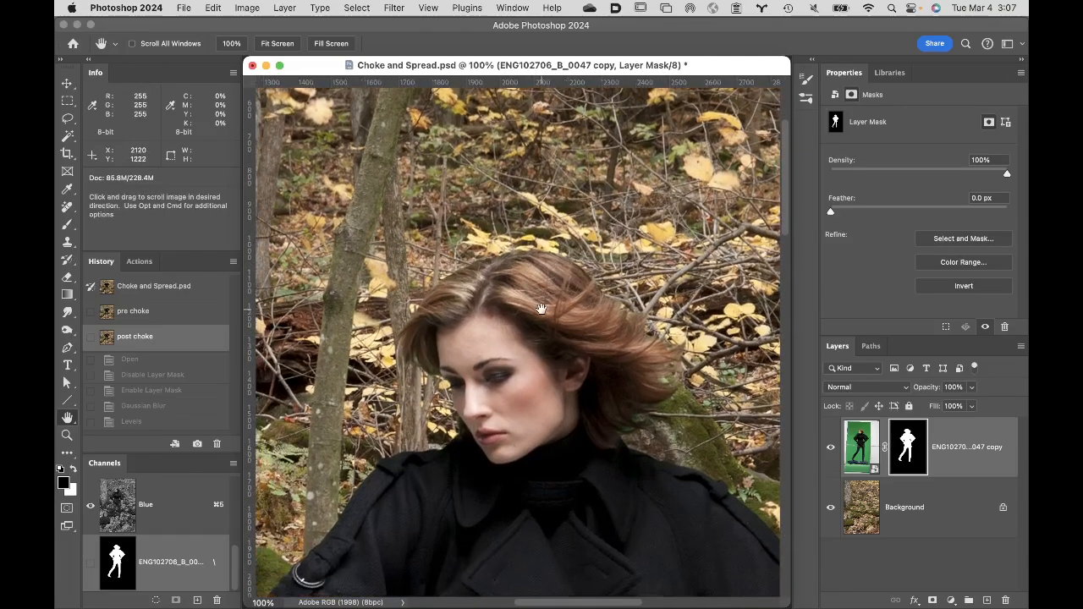
pyautogui.keyDown('super'); pyautogui.click(529, 296); pyautogui.keyUp('super')
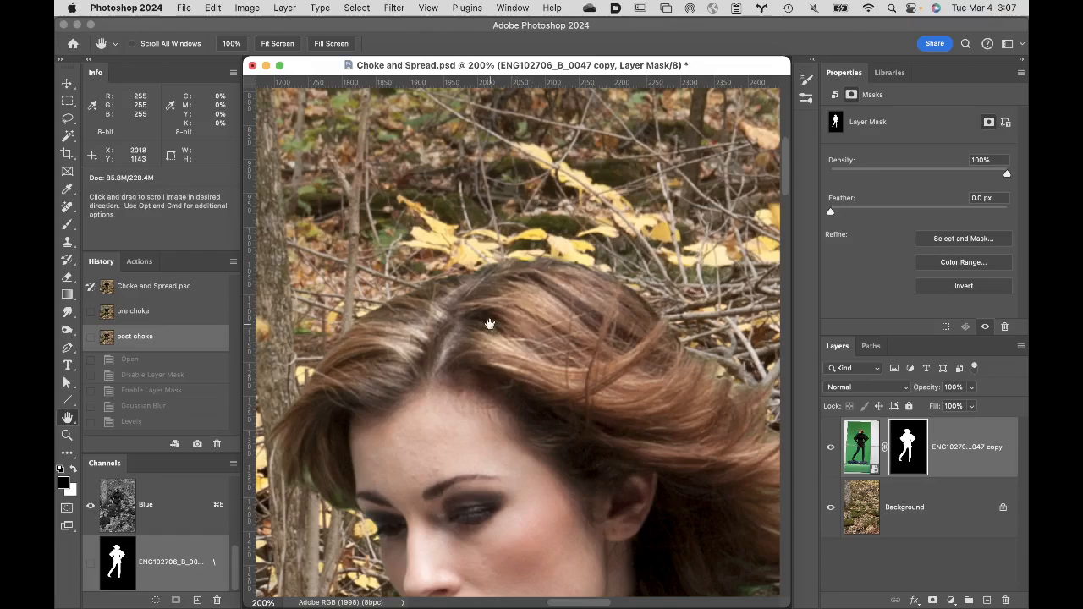
pyautogui.click(176, 319)
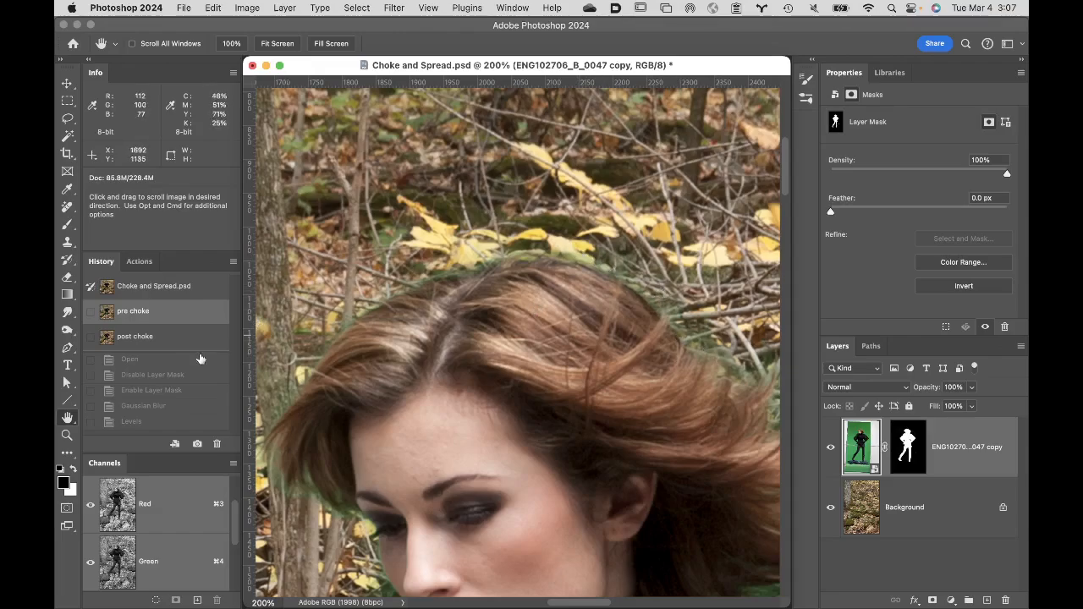
pyautogui.click(173, 339)
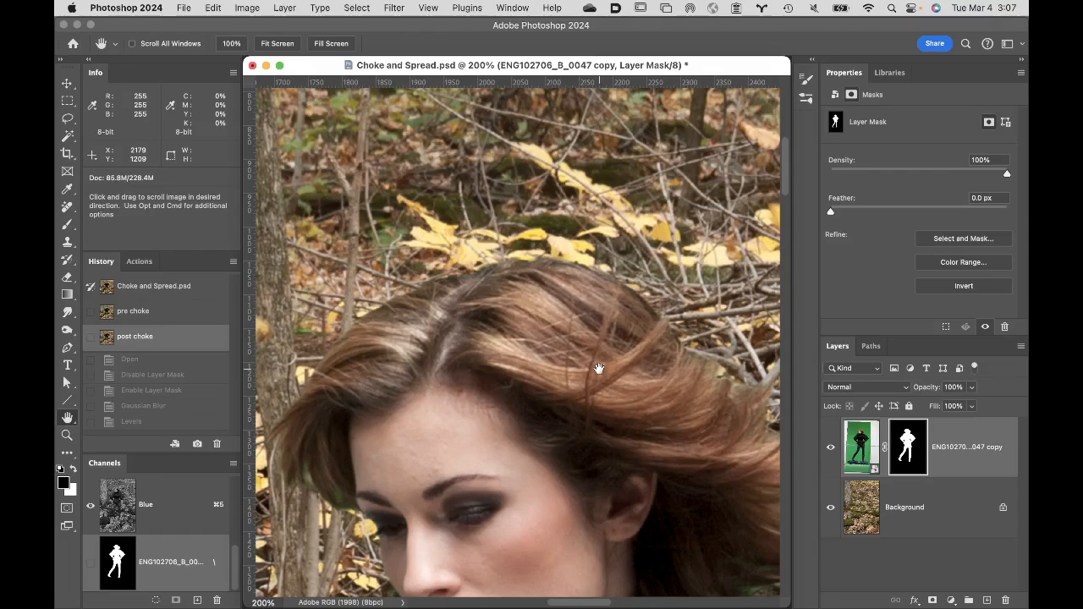
# - Return to the Levels history state and set the "pre choke" snapshot as the History Brush source
pyautogui.click(170, 422)
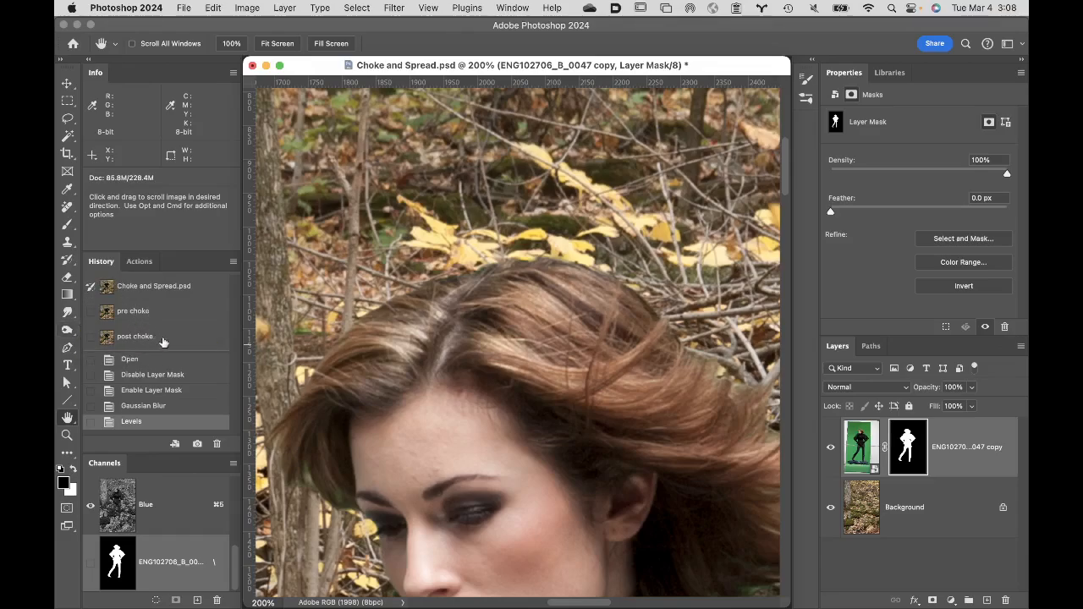
pyautogui.click(166, 342)
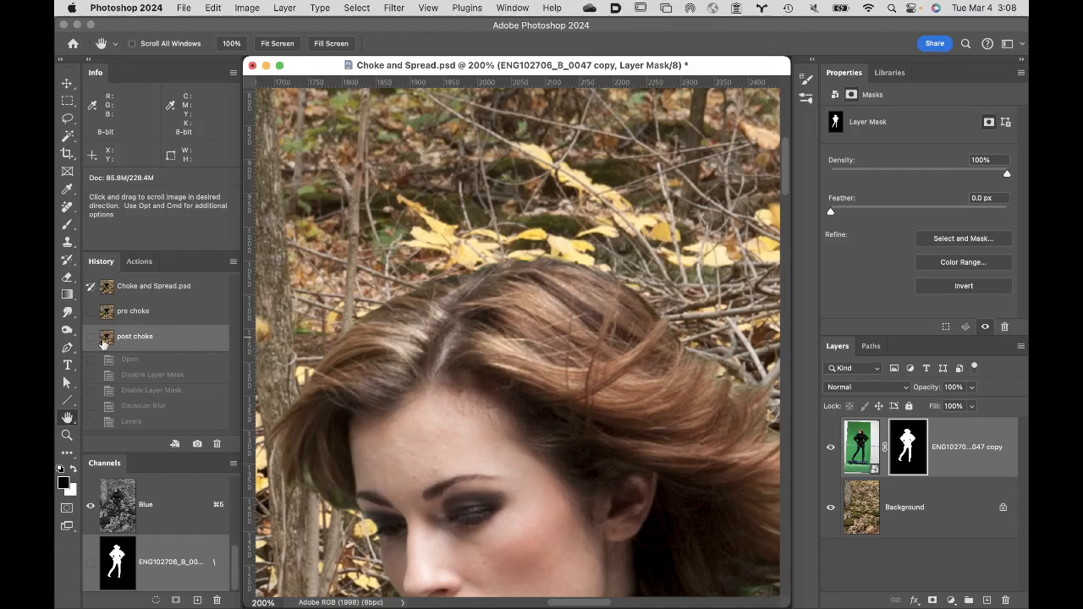
pyautogui.click(170, 423)
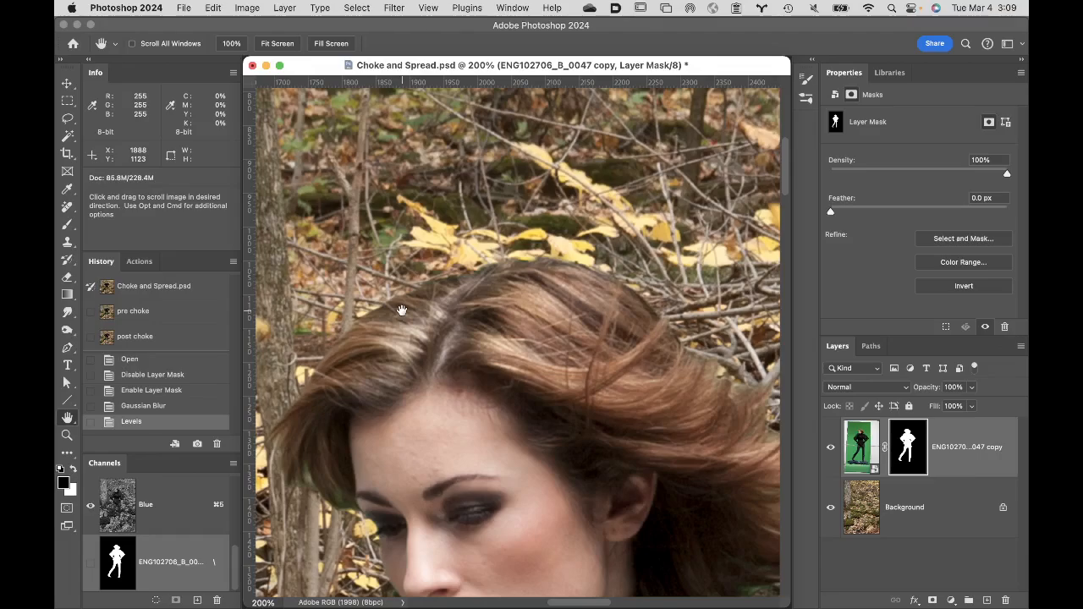
pyautogui.click(91, 313)
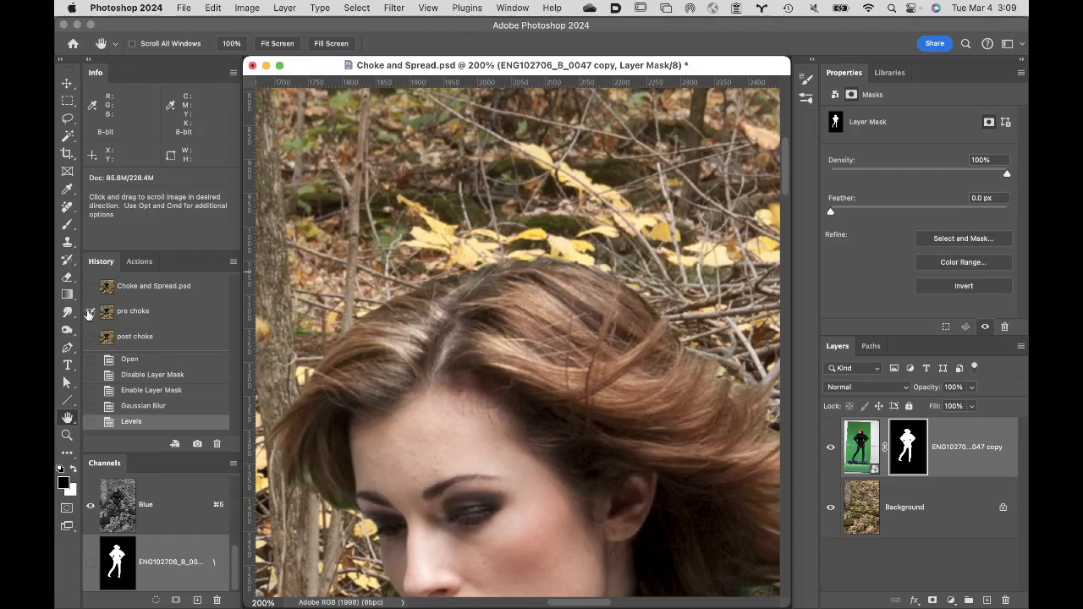
# - Set up the History Brush with Normal blending mode and a brush size of 125 pixels
pyautogui.click(68, 262)
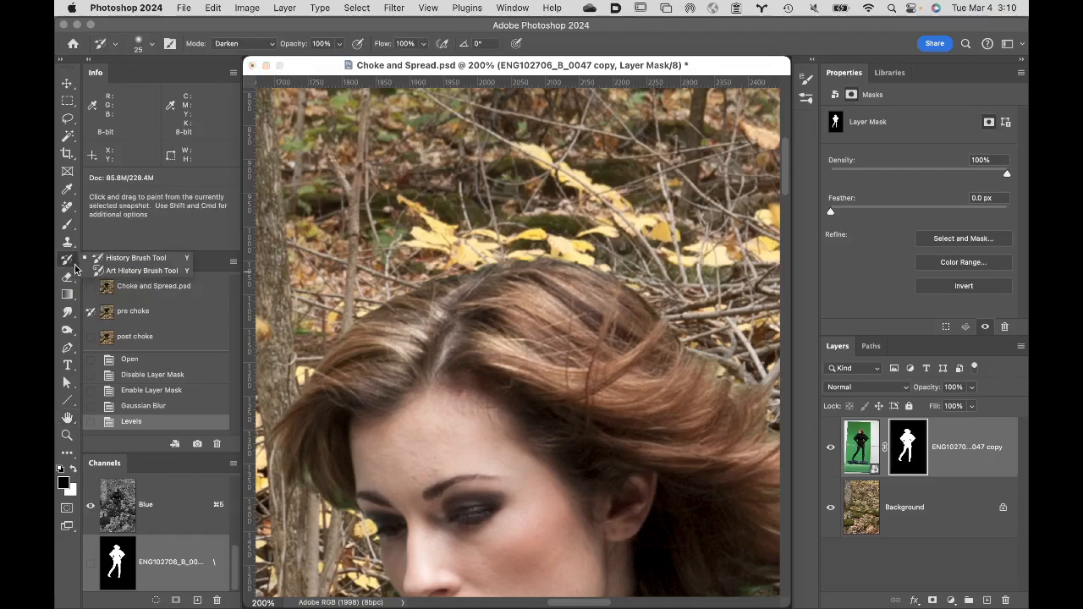
pyautogui.click(125, 258)
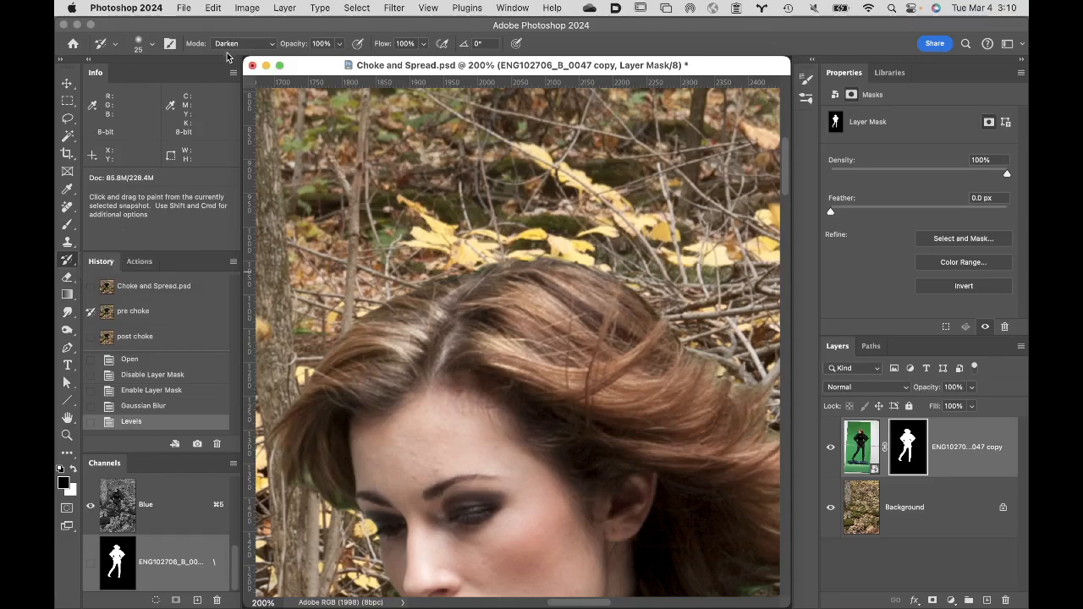
pyautogui.click(152, 47)
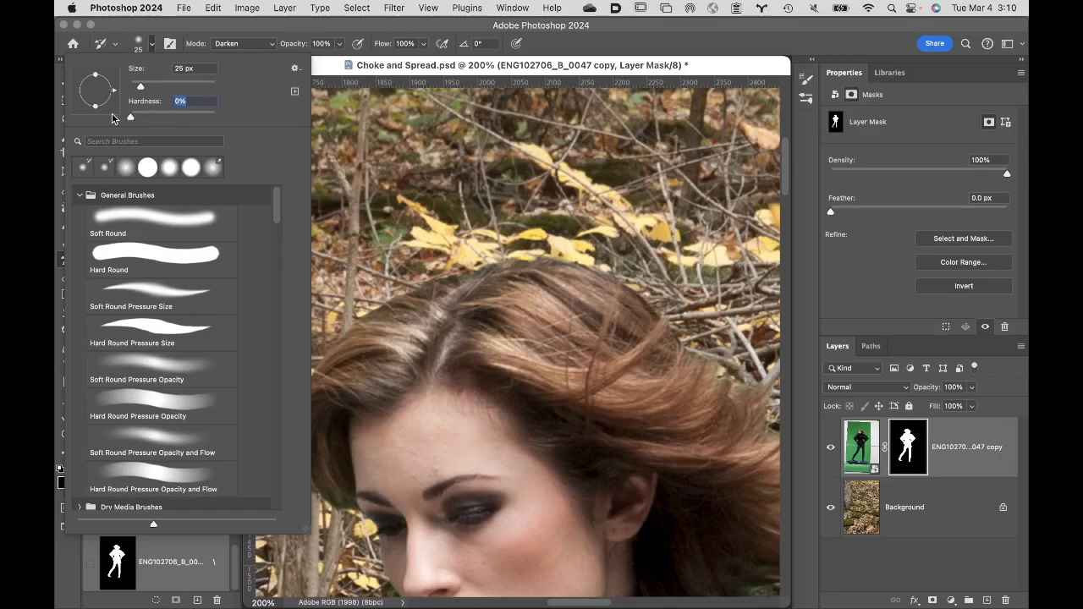
pyautogui.click(230, 36)
pyautogui.click(234, 39)
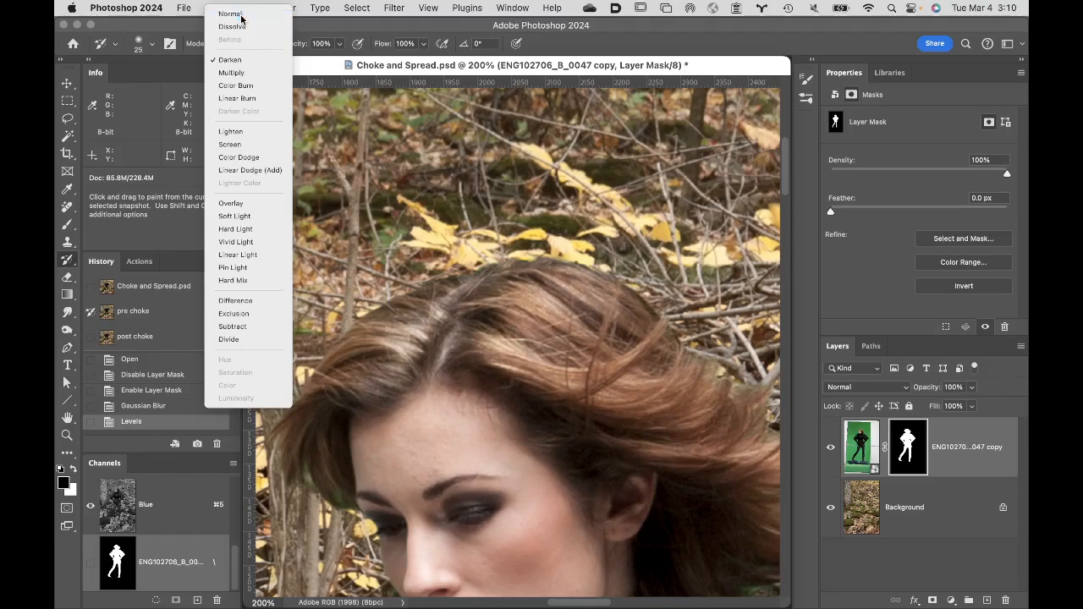
pyautogui.click(241, 17)
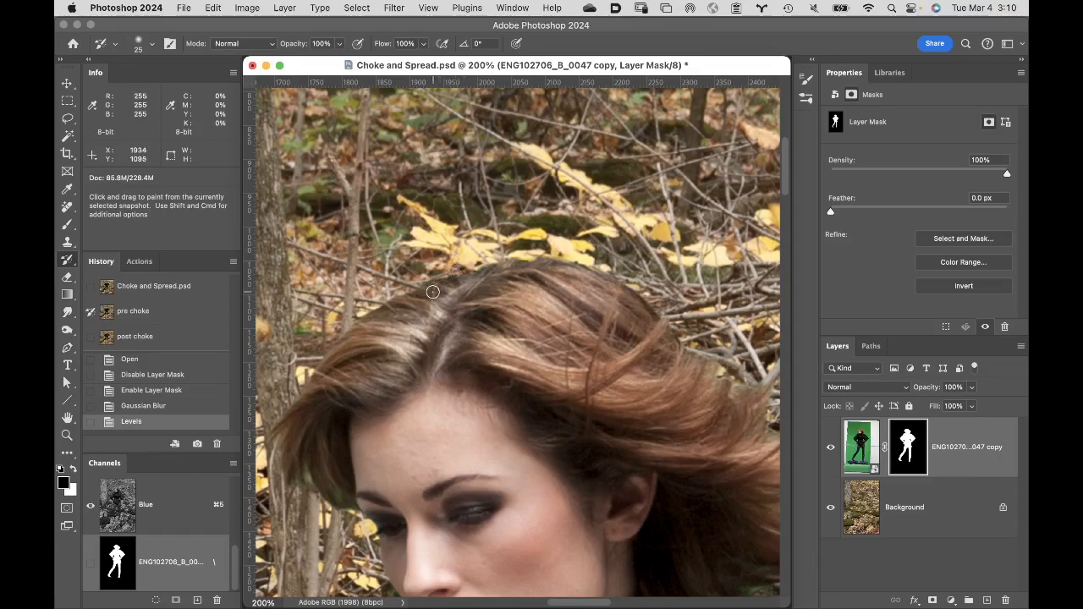
pyautogui.press(']')
pyautogui.press(']')
pyautogui.press(']')
pyautogui.press(']')
pyautogui.press(']')
pyautogui.press(']')
pyautogui.press(']')
pyautogui.press(']')
pyautogui.press(']')
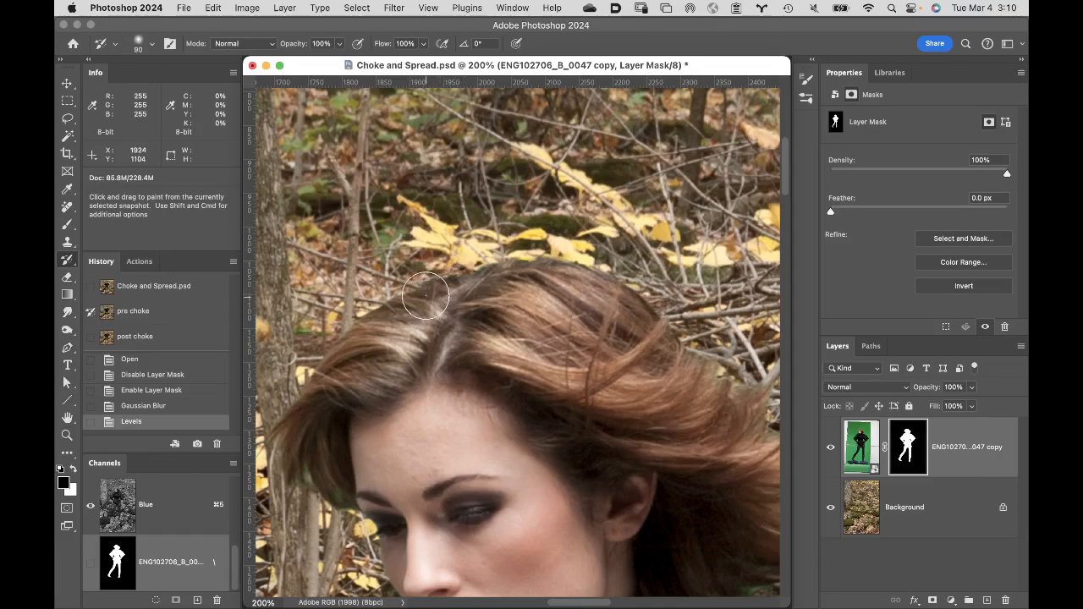
pyautogui.press(']')
pyautogui.press(']')
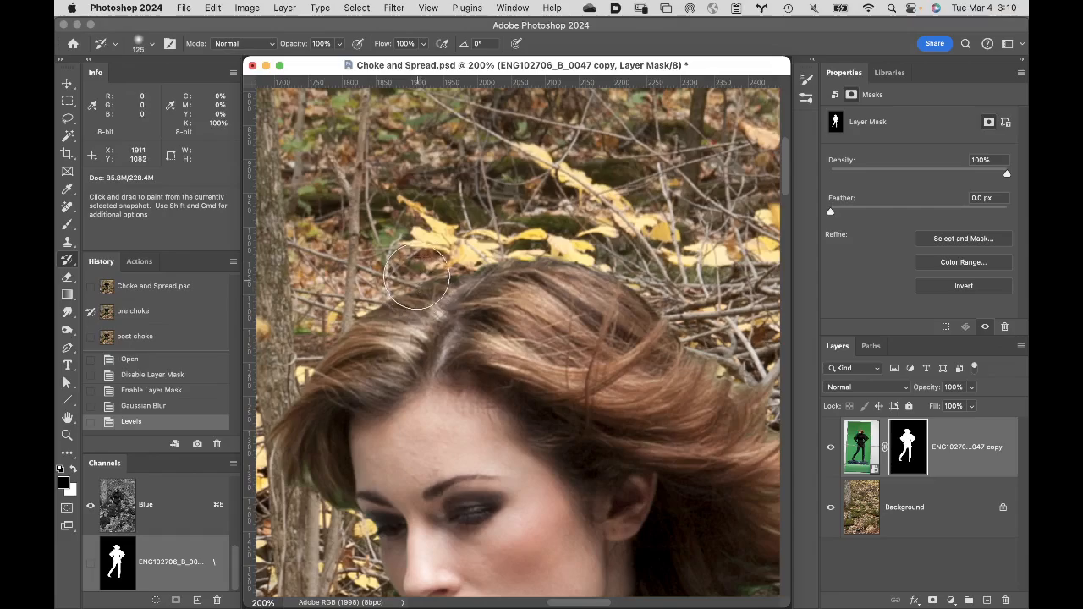
# - Paint along the hair's outer edge on the layer mask with the History Brush to restore its pre-choke state
pyautogui.scroll(-5, 565, 229)
pyautogui.hscroll(-5, 565, 229)
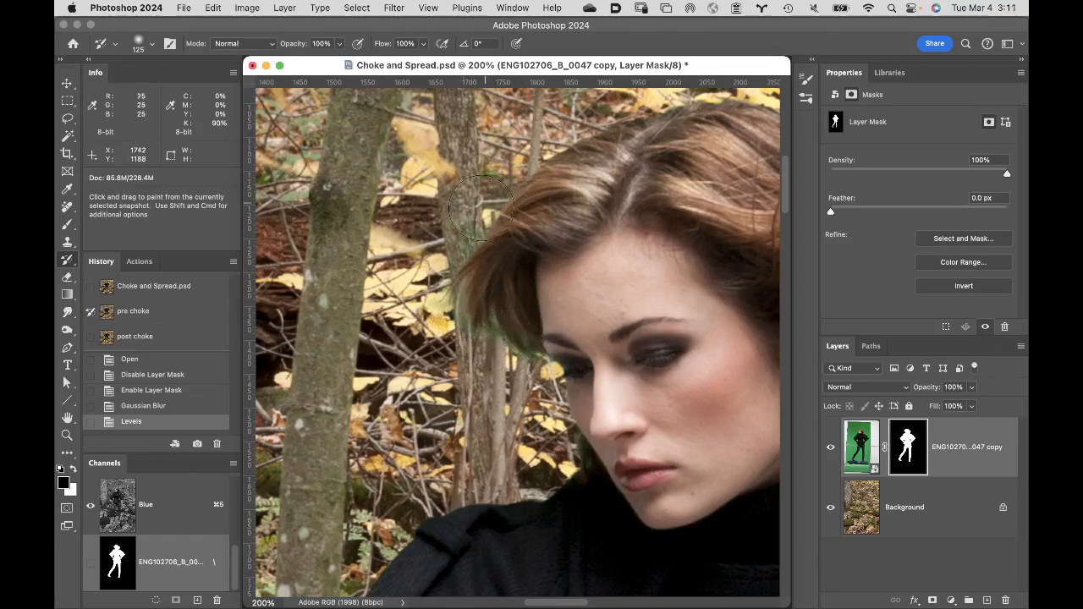
pyautogui.moveTo(540, 174)
pyautogui.mouseDown()
pyautogui.moveTo(584, 161)
pyautogui.moveTo(596, 169)
pyautogui.moveTo(489, 230)
pyautogui.mouseUp()
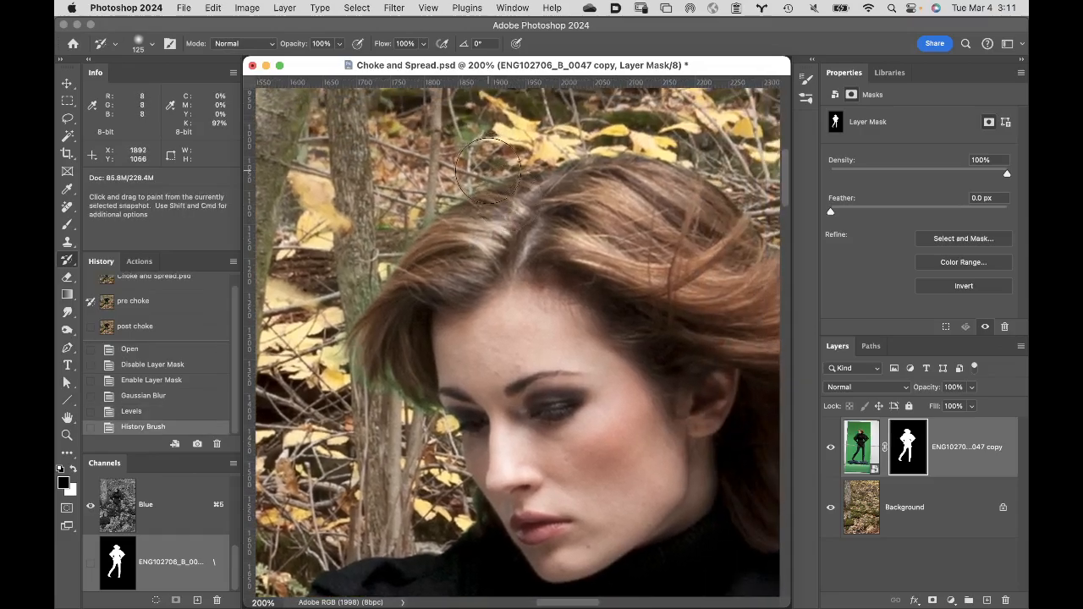
pyautogui.moveTo(593, 157)
pyautogui.mouseDown()
pyautogui.moveTo(631, 152)
pyautogui.moveTo(719, 193)
pyautogui.mouseUp()
pyautogui.moveTo(665, 220)
pyautogui.mouseDown()
pyautogui.moveTo(527, 190)
pyautogui.moveTo(506, 208)
pyautogui.mouseUp()
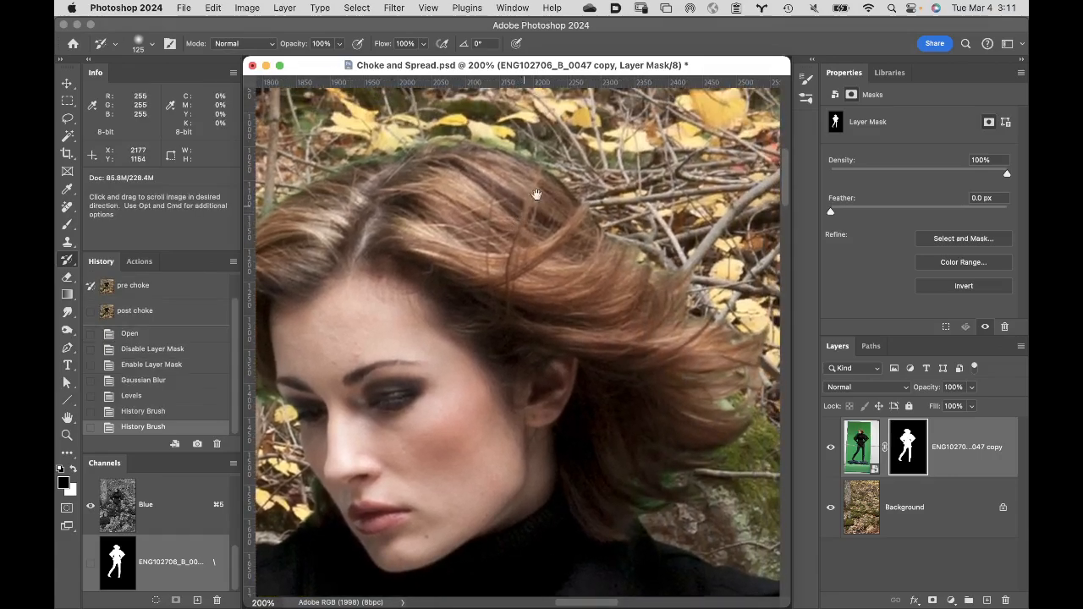
pyautogui.moveTo(582, 203)
pyautogui.mouseDown()
pyautogui.moveTo(631, 241)
pyautogui.moveTo(690, 258)
pyautogui.moveTo(710, 315)
pyautogui.moveTo(749, 339)
pyautogui.moveTo(714, 476)
pyautogui.moveTo(660, 472)
pyautogui.moveTo(633, 508)
pyautogui.mouseUp()
# - Examine the figure's edges from the hair down along the coat, gloved hand, shorts and bent leg to the boot
pyautogui.moveTo(629, 406)
pyautogui.mouseDown()
pyautogui.moveTo(696, 144)
pyautogui.moveTo(618, 290)
pyautogui.mouseUp()
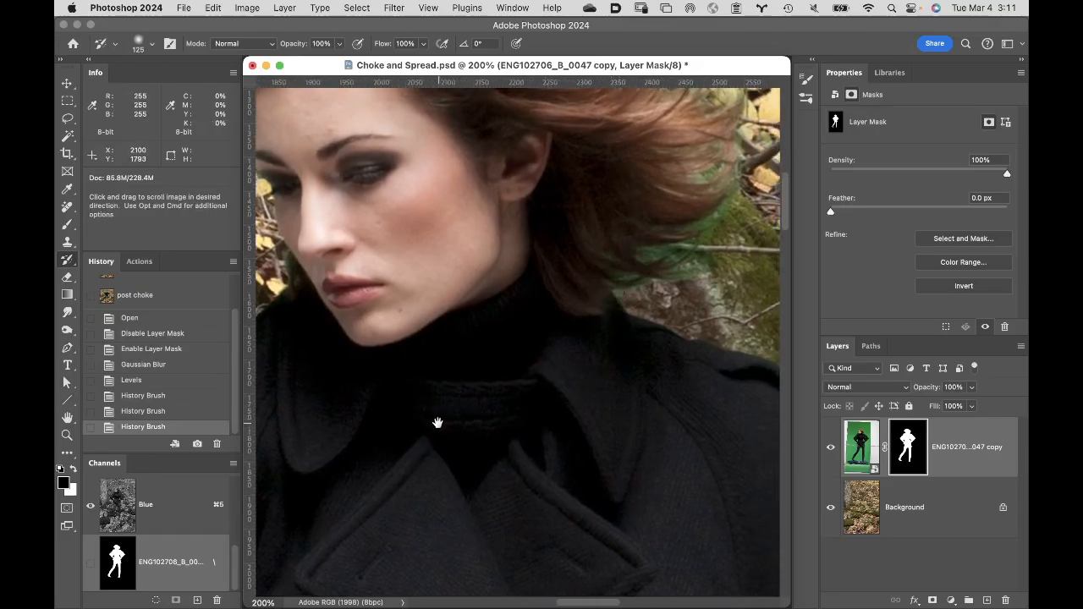
pyautogui.moveTo(435, 426); pyautogui.dragTo(668, 319)
pyautogui.moveTo(470, 428); pyautogui.dragTo(734, 125)
pyautogui.moveTo(616, 373); pyautogui.dragTo(561, 138)
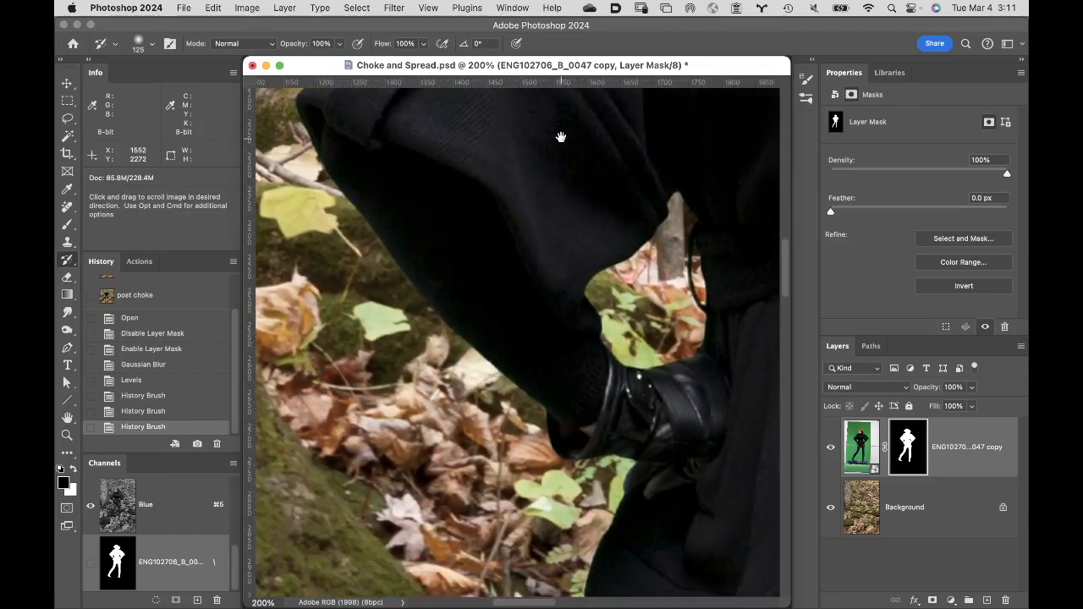
pyautogui.moveTo(553, 310); pyautogui.dragTo(515, 275)
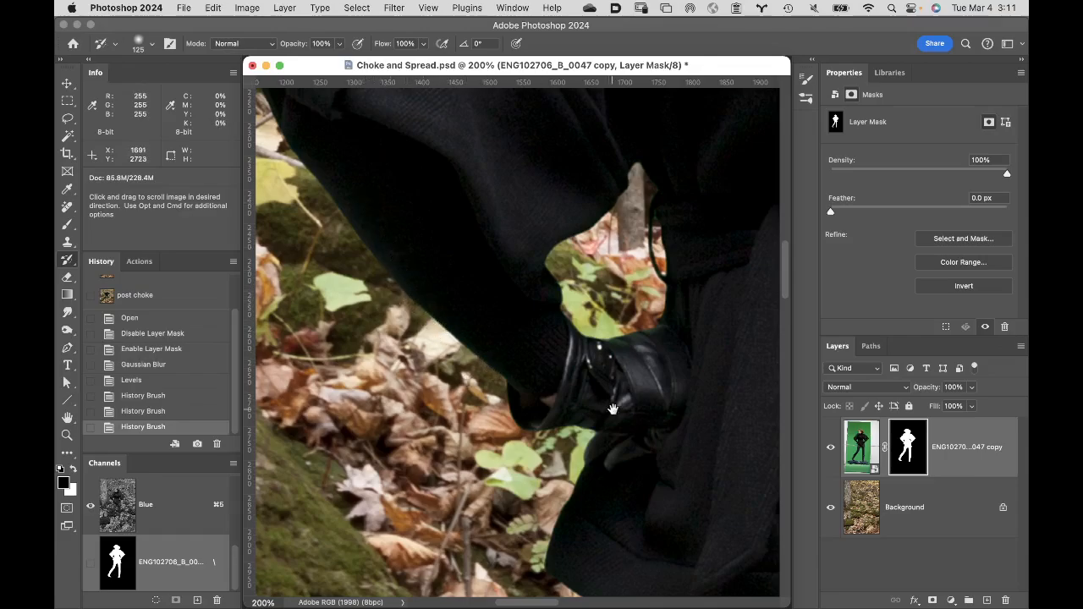
pyautogui.scroll(-5, 516, 144)
pyautogui.scroll(-5, 517, 144)
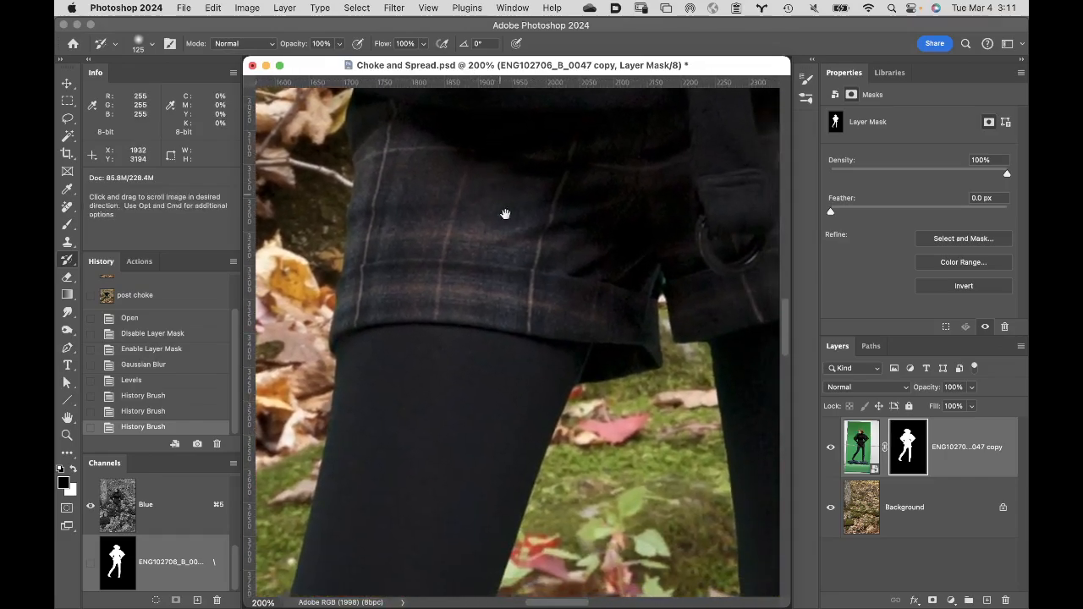
pyautogui.scroll(-3, 505, 214)
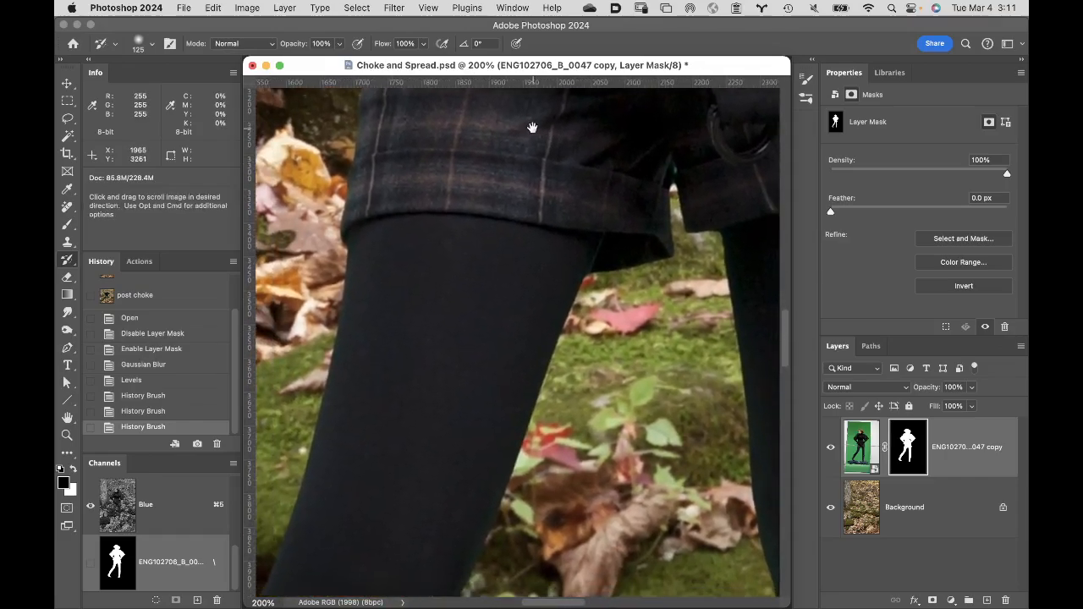
pyautogui.scroll(-1, 532, 127)
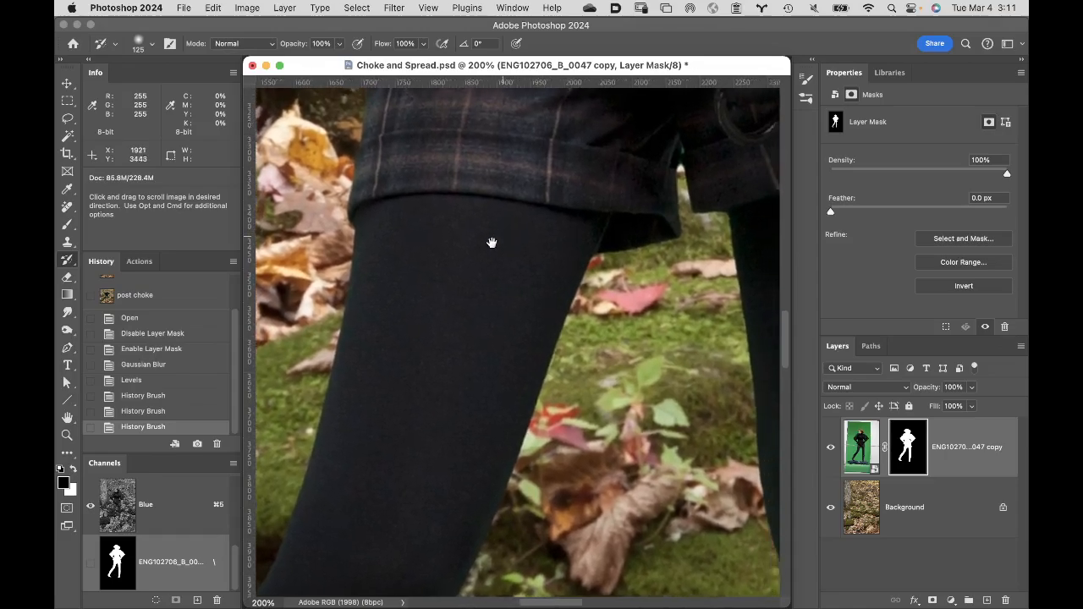
pyautogui.moveTo(492, 243); pyautogui.dragTo(564, 113)
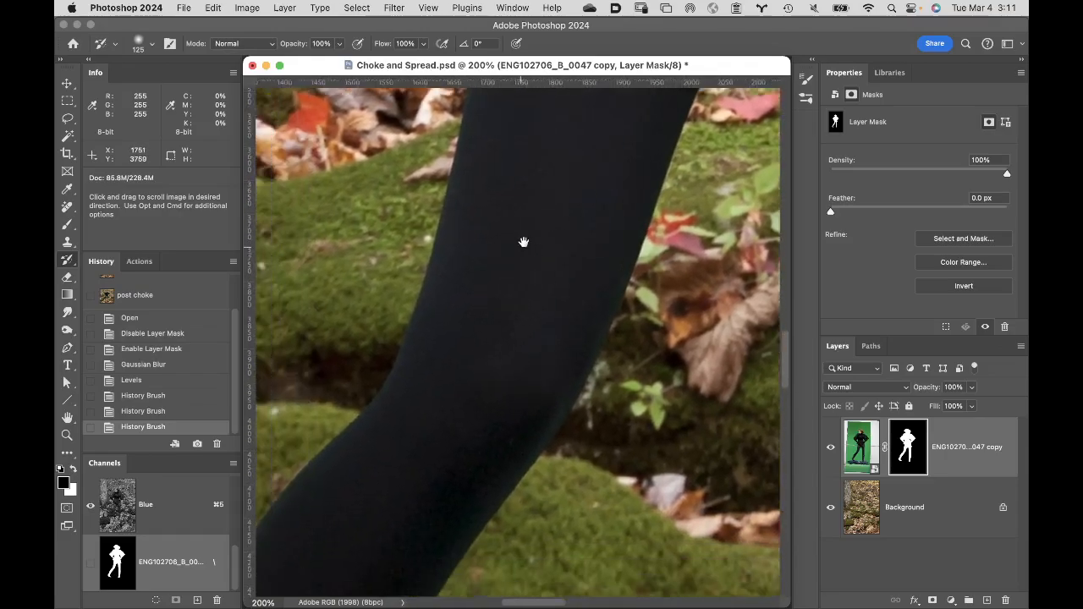
pyautogui.moveTo(524, 243); pyautogui.dragTo(549, 198)
pyautogui.moveTo(536, 252); pyautogui.dragTo(583, 165)
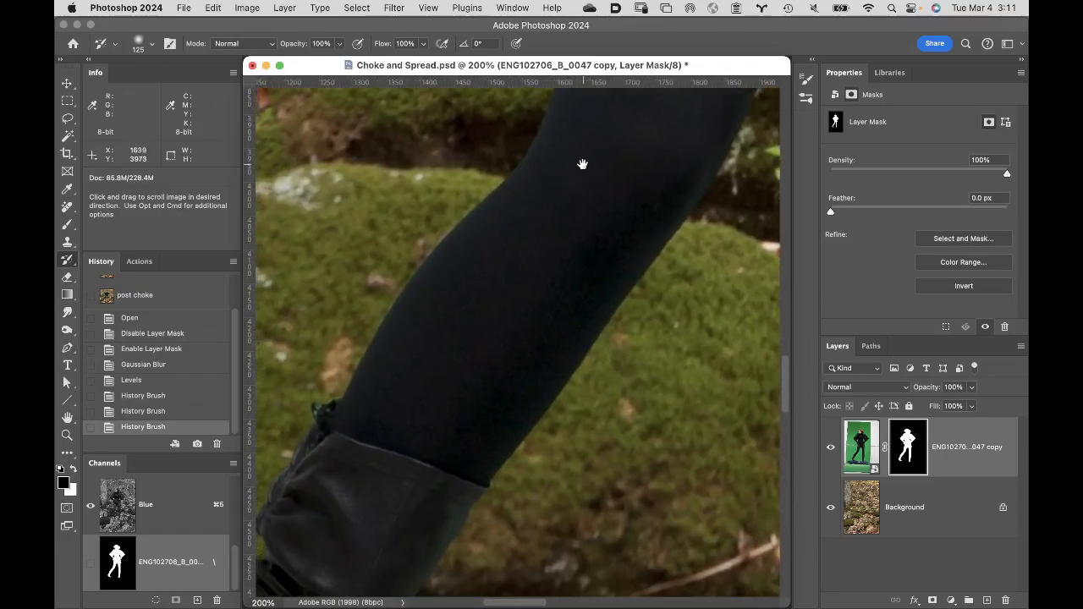
pyautogui.moveTo(460, 331); pyautogui.dragTo(579, 138)
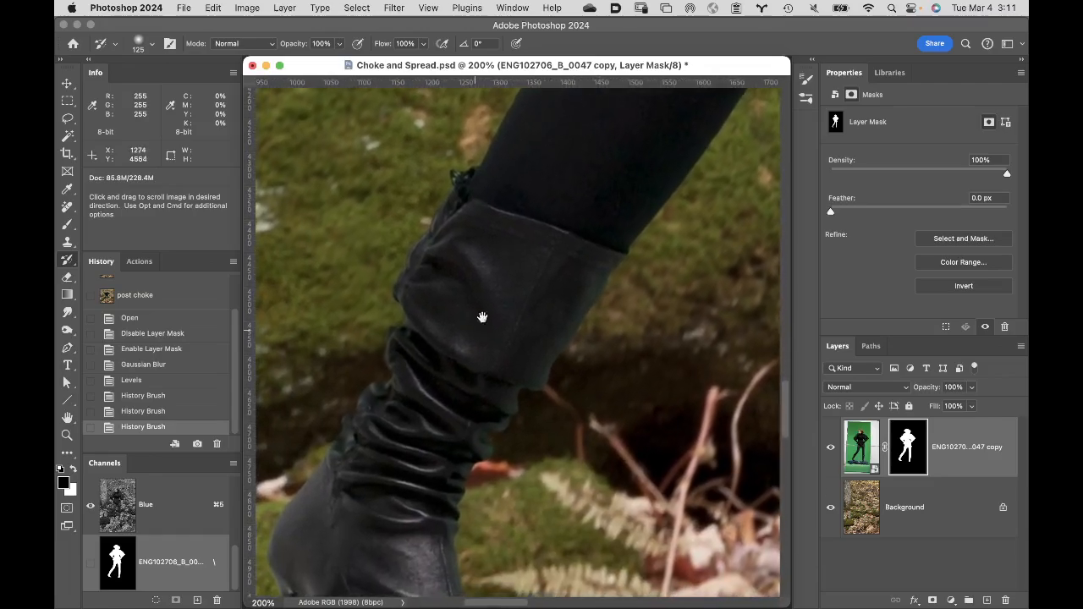
pyautogui.moveTo(483, 316); pyautogui.dragTo(581, 126)
pyautogui.moveTo(512, 237); pyautogui.dragTo(493, 176)
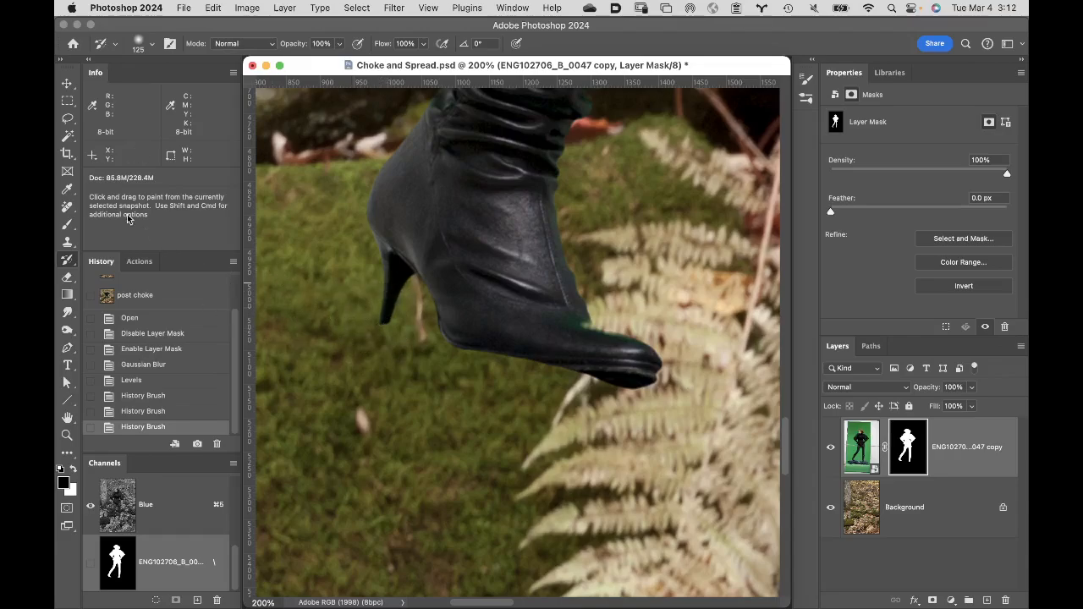
# - Try painting the pre-choke mask edge back on the boot's heel and nearby sole with the History Brush, undoing each stroke
pyautogui.moveTo(238, 332); pyautogui.dragTo(238, 302)
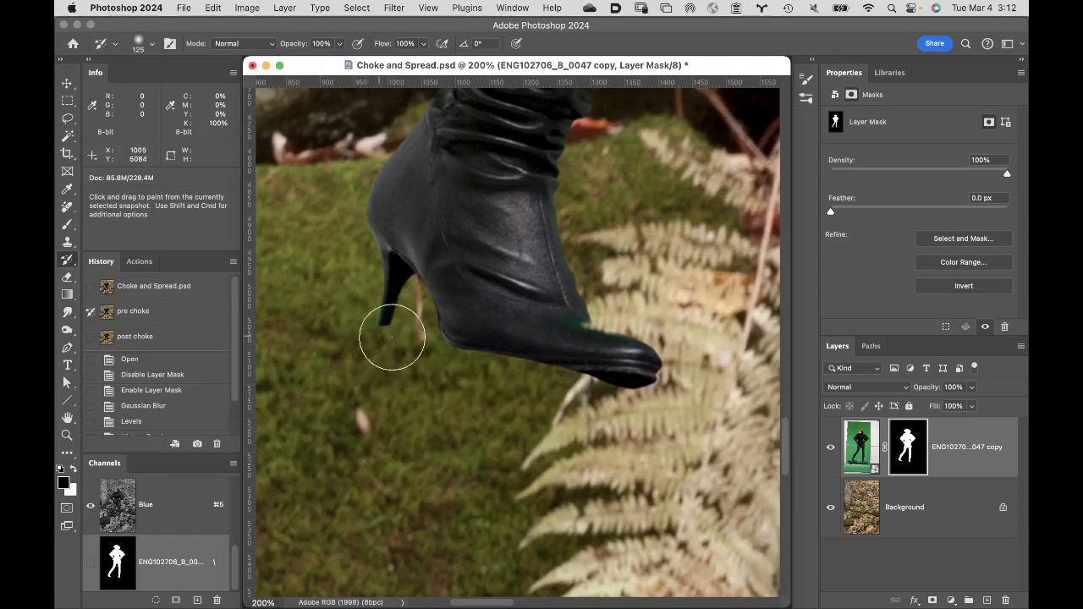
pyautogui.moveTo(400, 341); pyautogui.dragTo(392, 349)
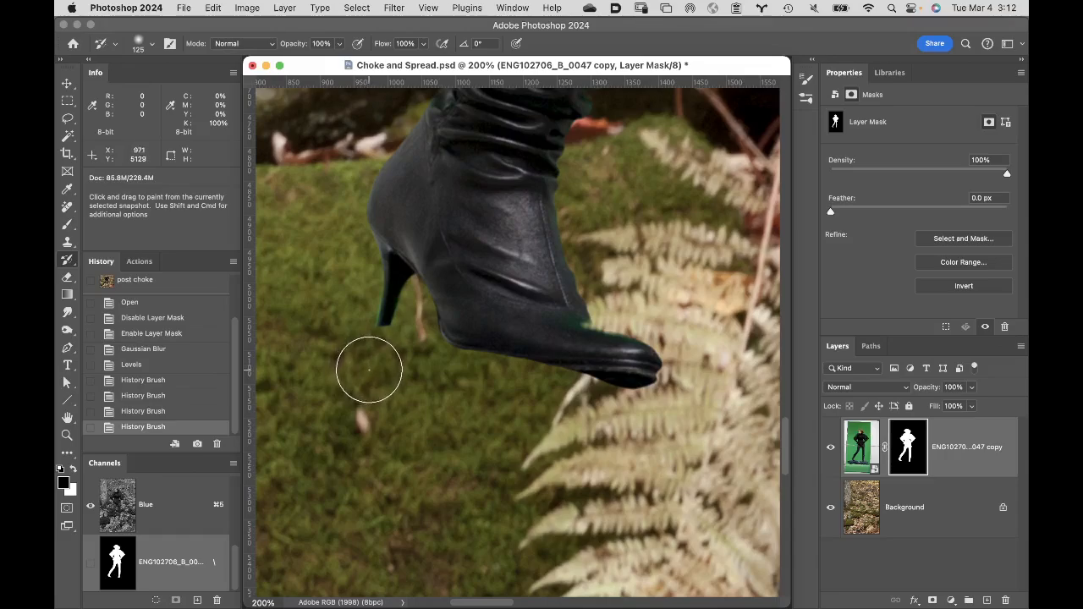
pyautogui.press('super+z')
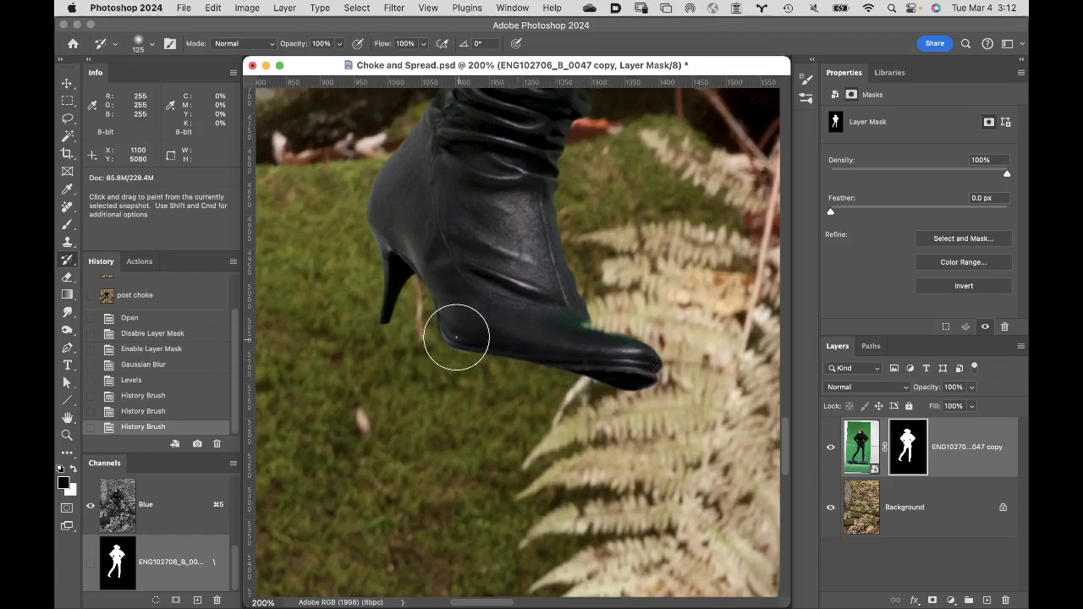
pyautogui.moveTo(457, 338); pyautogui.dragTo(457, 339)
pyautogui.press('super+z')
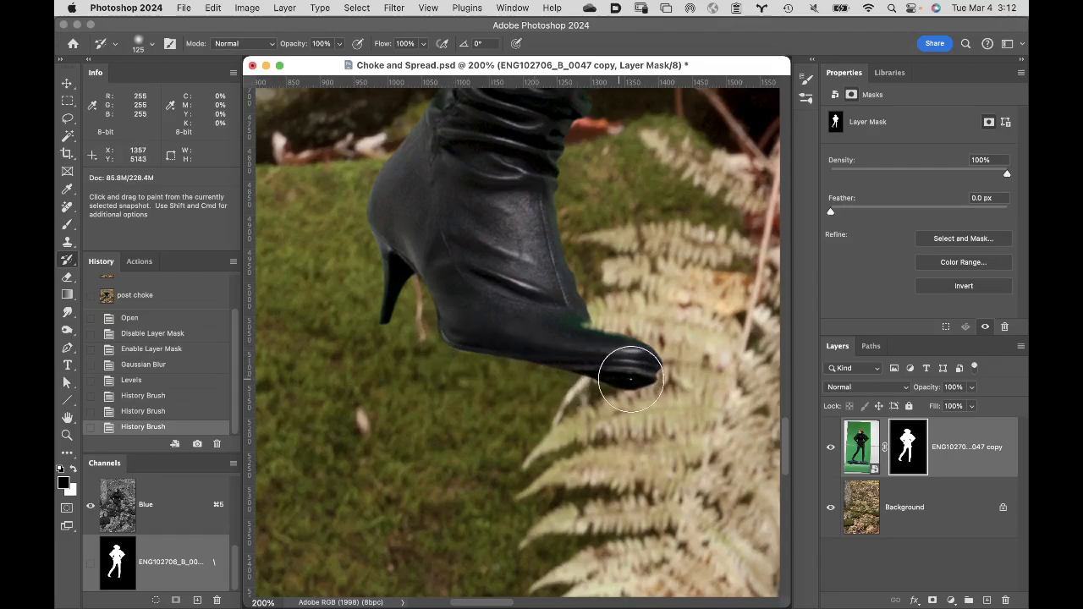
# - Paint the pre-choke mask edge back along the underside of the boot's toe and the boot's front edge with the History Brush
pyautogui.moveTo(631, 379)
pyautogui.mouseDown()
pyautogui.moveTo(629, 367)
pyautogui.moveTo(610, 374)
pyautogui.mouseUp()
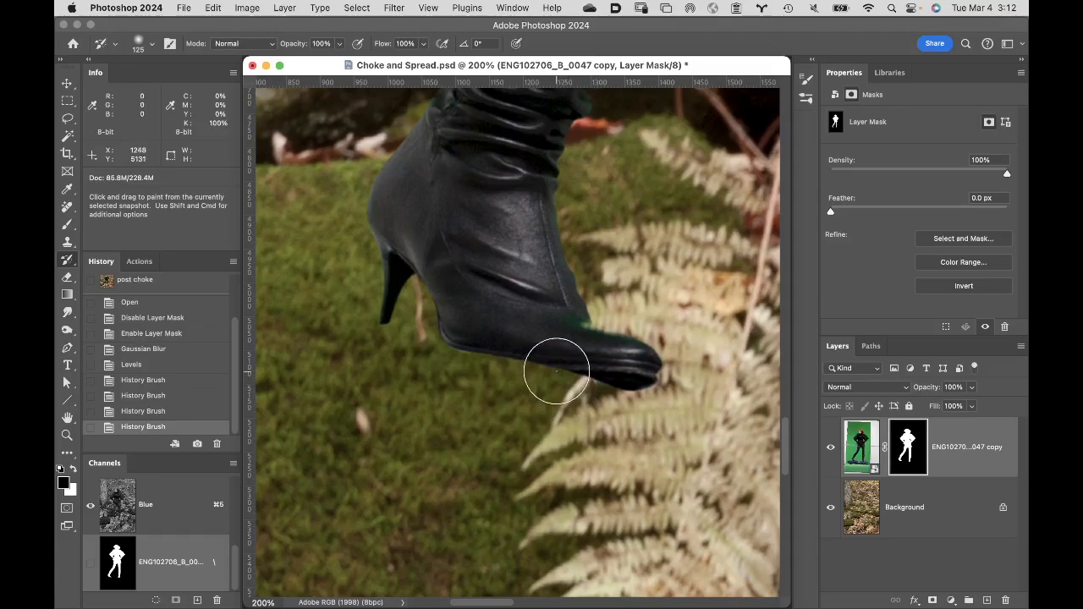
pyautogui.press('space')
pyautogui.moveTo(527, 322); pyautogui.dragTo(311, 585)
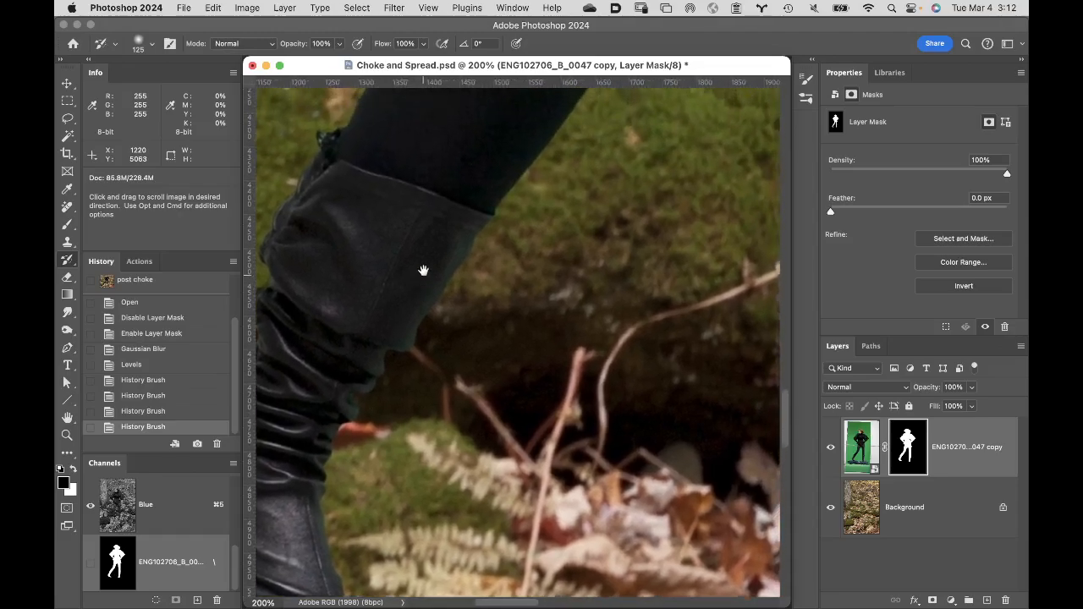
pyautogui.moveTo(423, 270); pyautogui.dragTo(524, 125)
pyautogui.moveTo(455, 375); pyautogui.dragTo(416, 285)
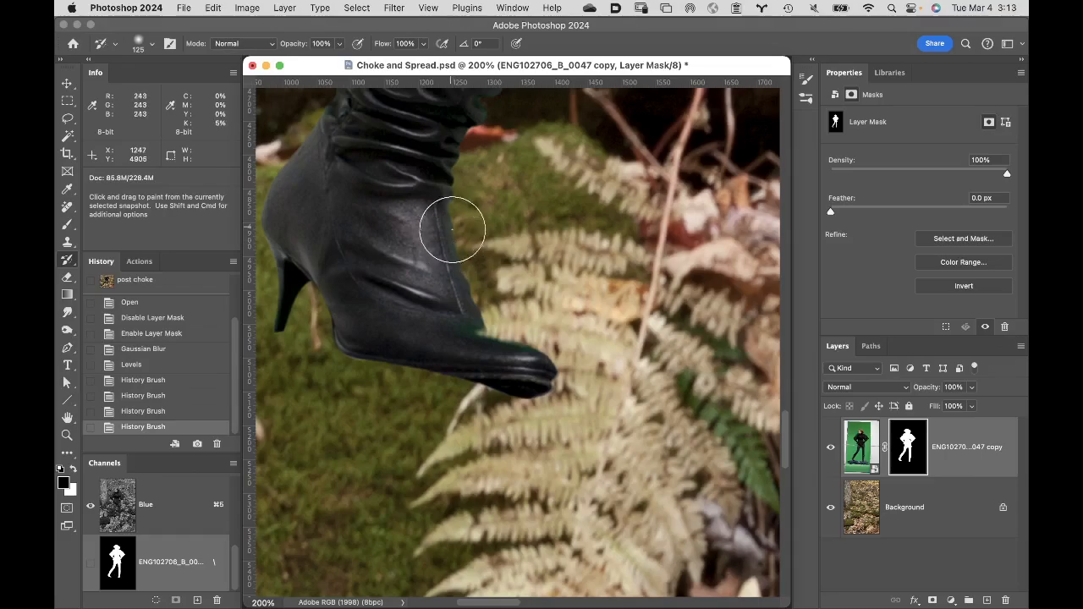
pyautogui.click(546, 349)
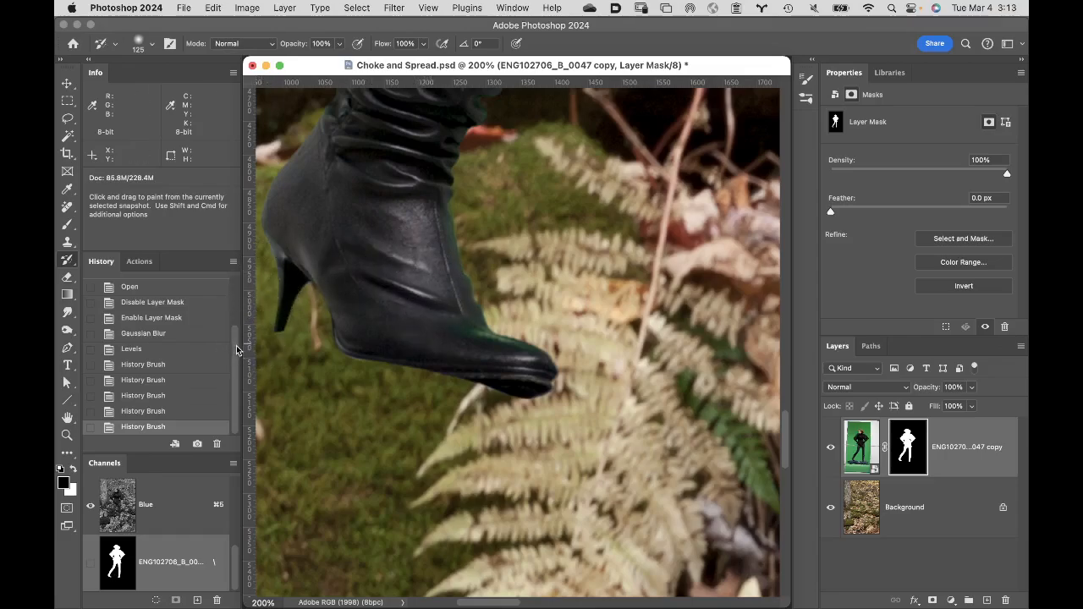
# - Set the "post choke" snapshot as the History Brush source and paint over the boot's front edge to choke it again
pyautogui.moveTo(236, 345); pyautogui.dragTo(239, 280)
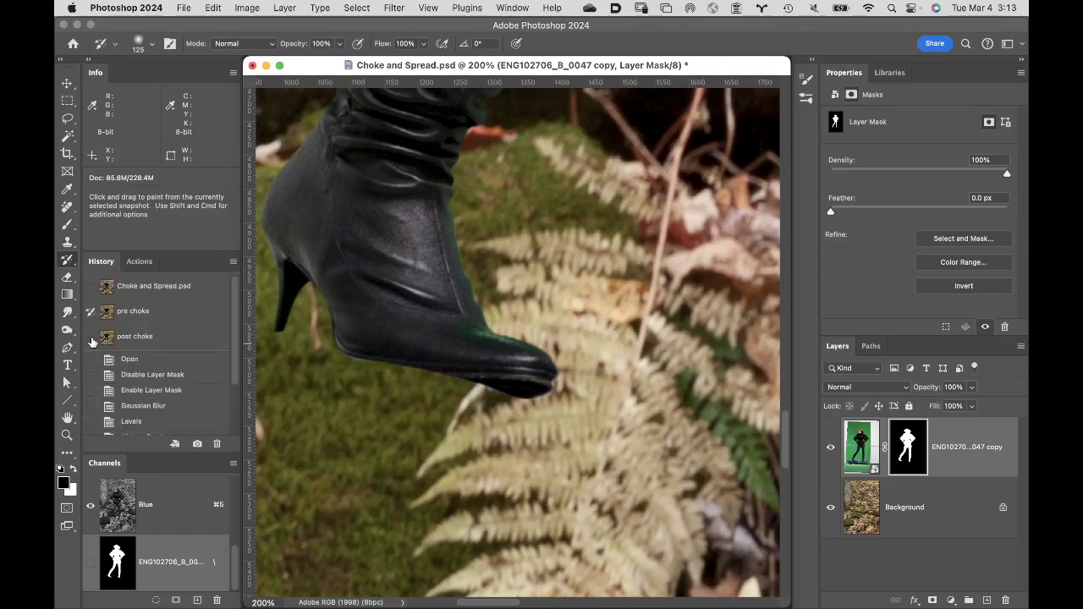
pyautogui.click(93, 337)
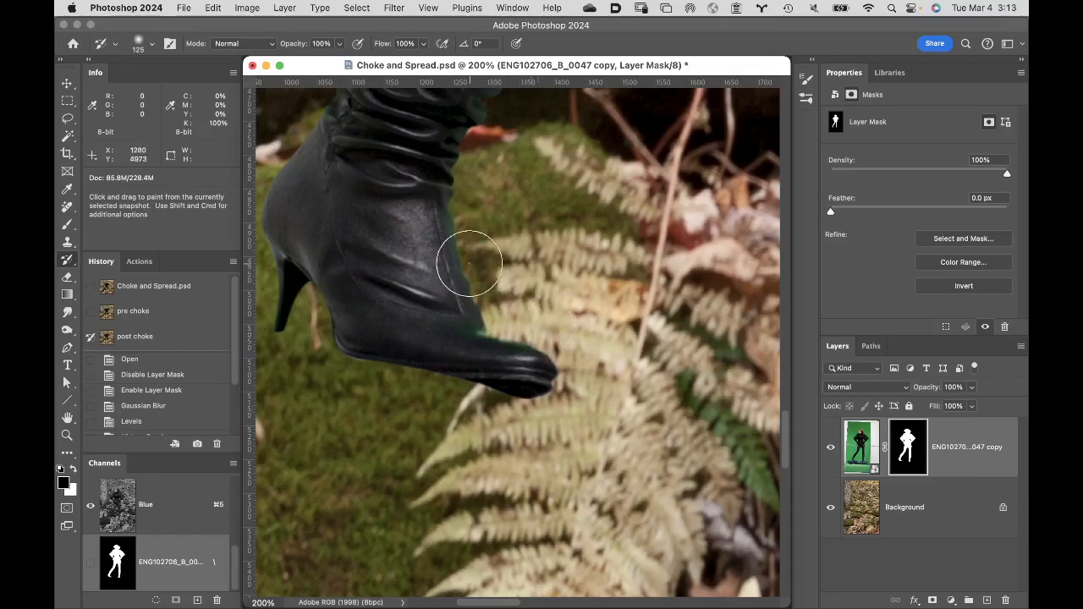
pyautogui.moveTo(464, 294); pyautogui.dragTo(483, 347)
# - Set the "pre choke" snapshot as the History Brush source and paint along the coat's outer shoulder and sleeve edge
pyautogui.press('space')
pyautogui.moveTo(428, 199); pyautogui.dragTo(421, 556)
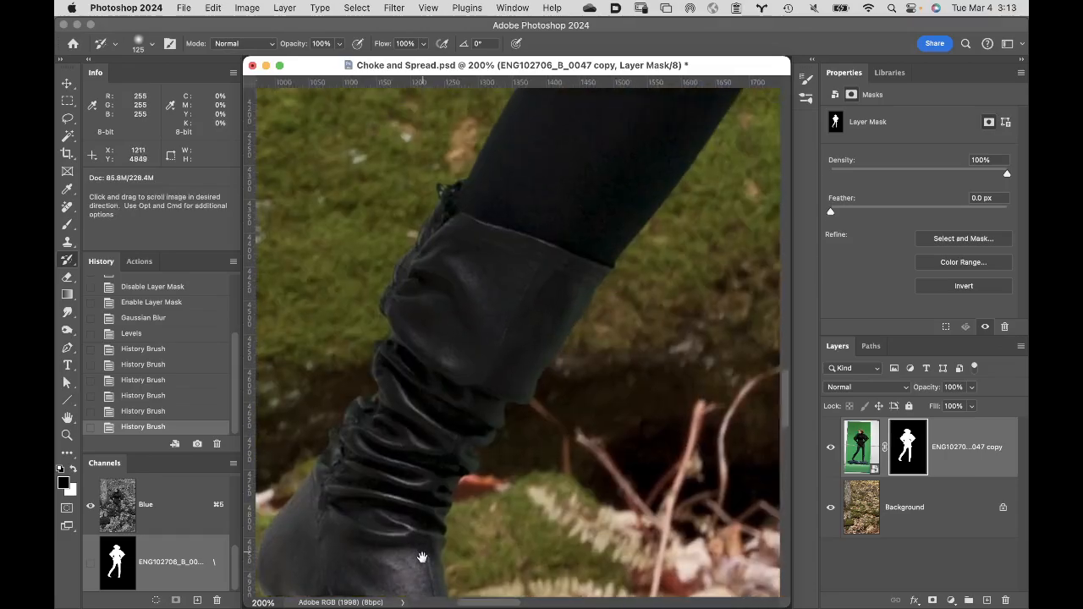
pyautogui.moveTo(614, 242); pyautogui.dragTo(399, 536)
pyautogui.moveTo(523, 300); pyautogui.dragTo(431, 555)
pyautogui.moveTo(572, 127); pyautogui.dragTo(474, 516)
pyautogui.moveTo(529, 322); pyautogui.dragTo(493, 551)
pyautogui.moveTo(537, 182); pyautogui.dragTo(615, 586)
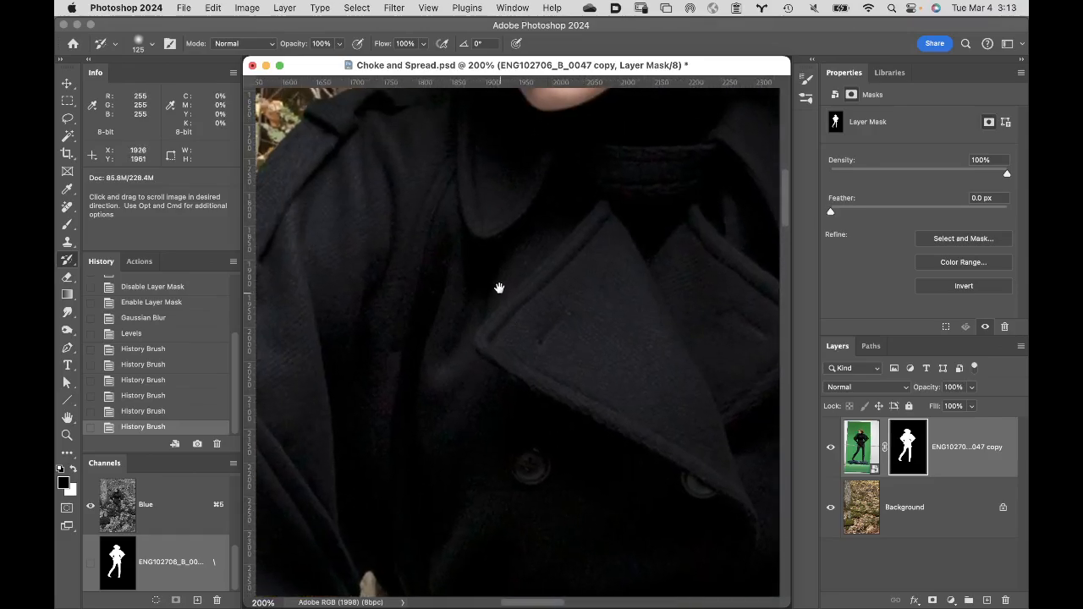
pyautogui.moveTo(500, 289); pyautogui.dragTo(699, 370)
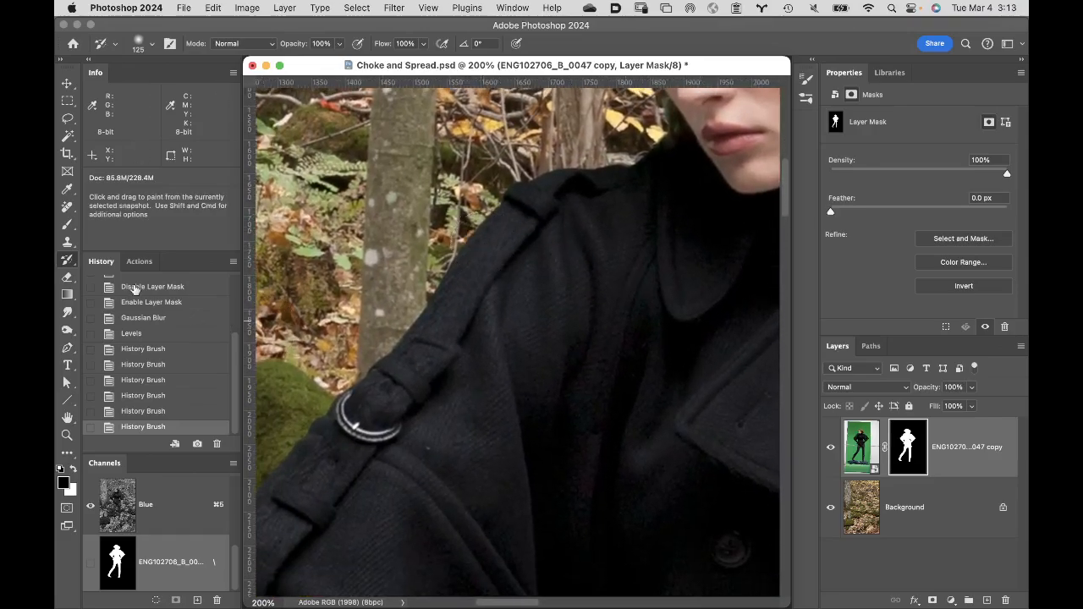
pyautogui.moveTo(237, 364); pyautogui.dragTo(244, 256)
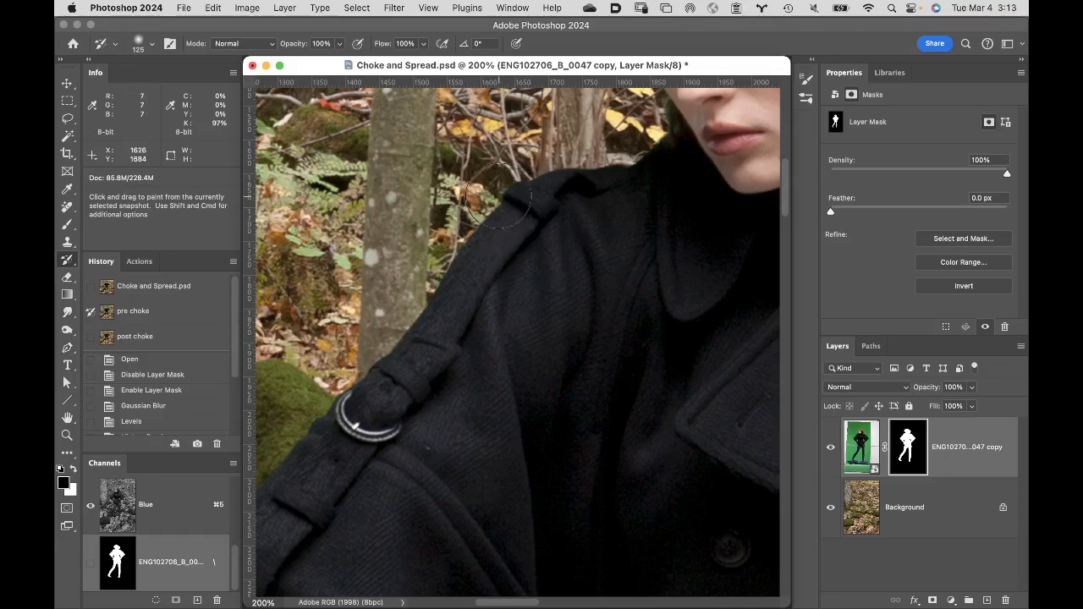
pyautogui.moveTo(375, 343)
pyautogui.mouseDown()
pyautogui.moveTo(407, 320)
pyautogui.moveTo(414, 351)
pyautogui.mouseUp()
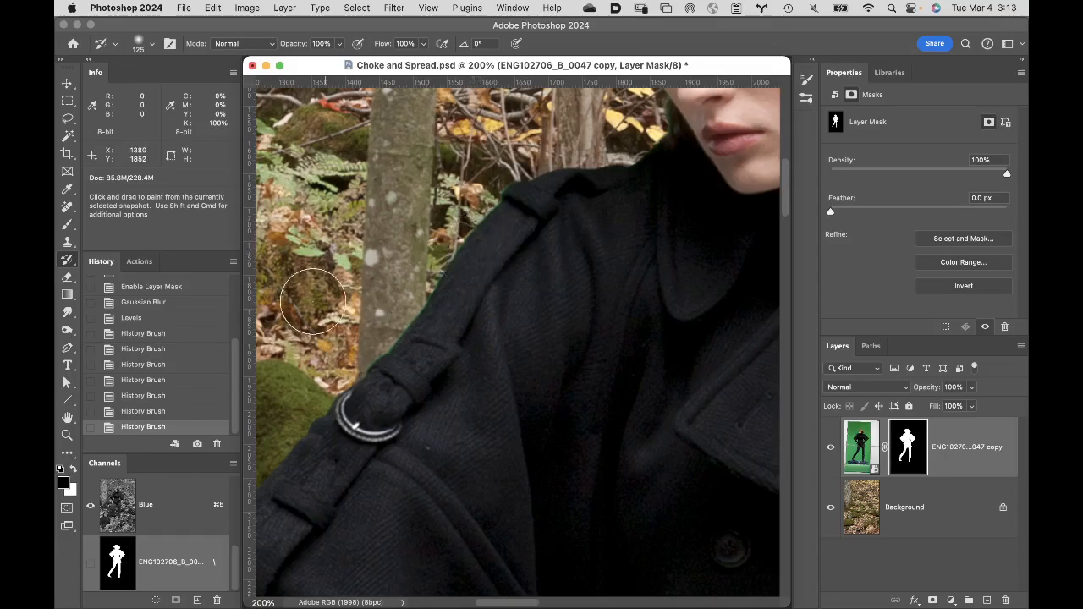
# - Switch the History Brush source to the "post choke" snapshot and paint the choked edge back along the coat's shoulder and sleeve
pyautogui.moveTo(237, 355); pyautogui.dragTo(238, 269)
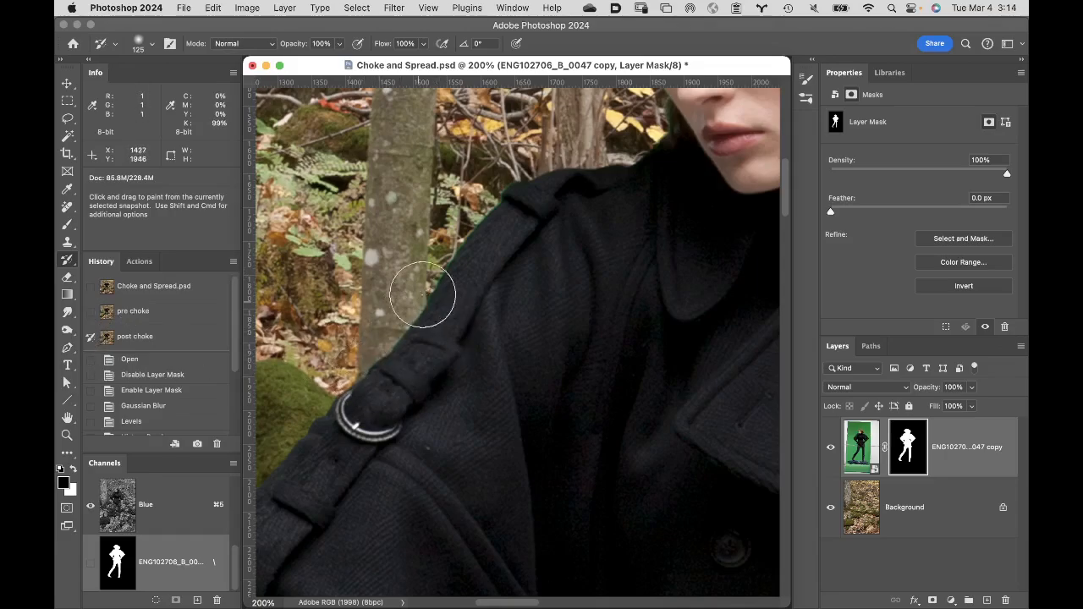
pyautogui.moveTo(494, 223); pyautogui.dragTo(438, 322)
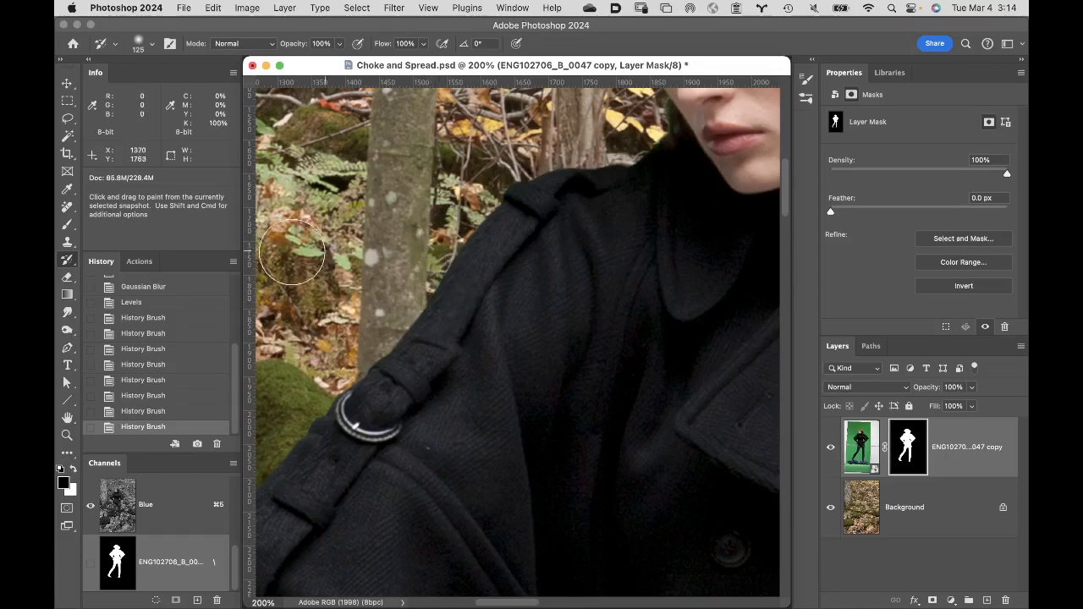
# - Set the "pre choke" snapshot as the History Brush source and paint along the lower edge of the straight leg's boot
pyautogui.doubleClick(67, 418)
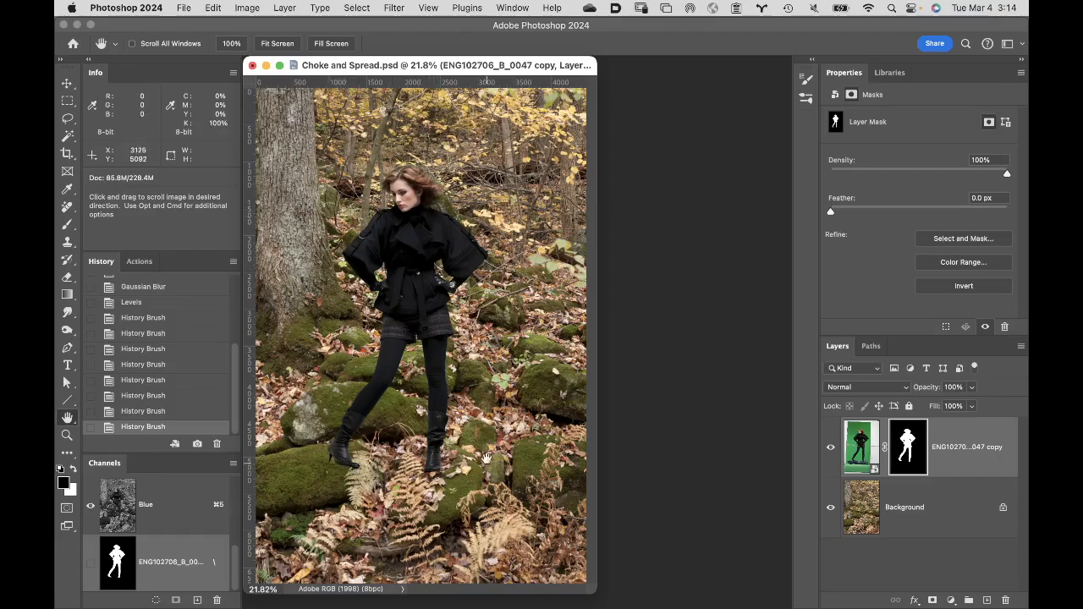
pyautogui.click(446, 456)
pyautogui.click(464, 477)
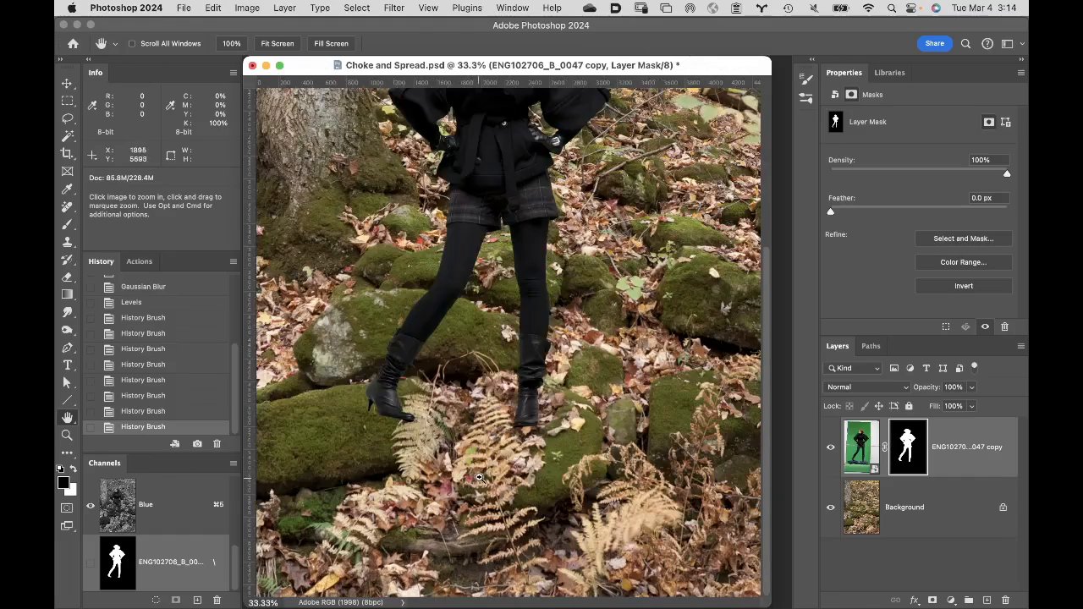
pyautogui.click(541, 421)
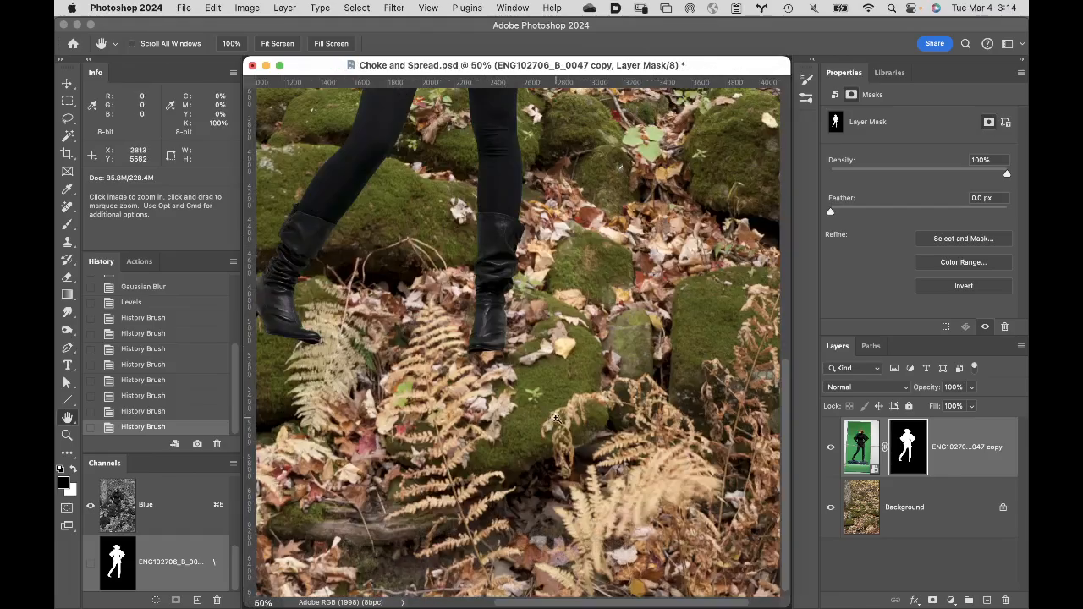
pyautogui.click(508, 341)
pyautogui.click(495, 360)
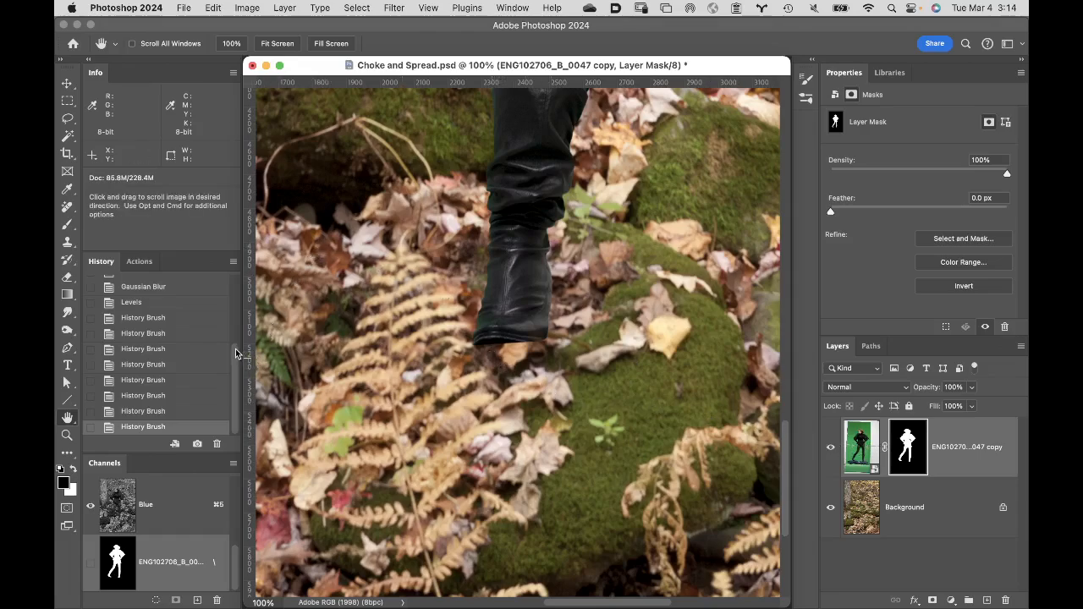
pyautogui.moveTo(237, 354); pyautogui.dragTo(237, 294)
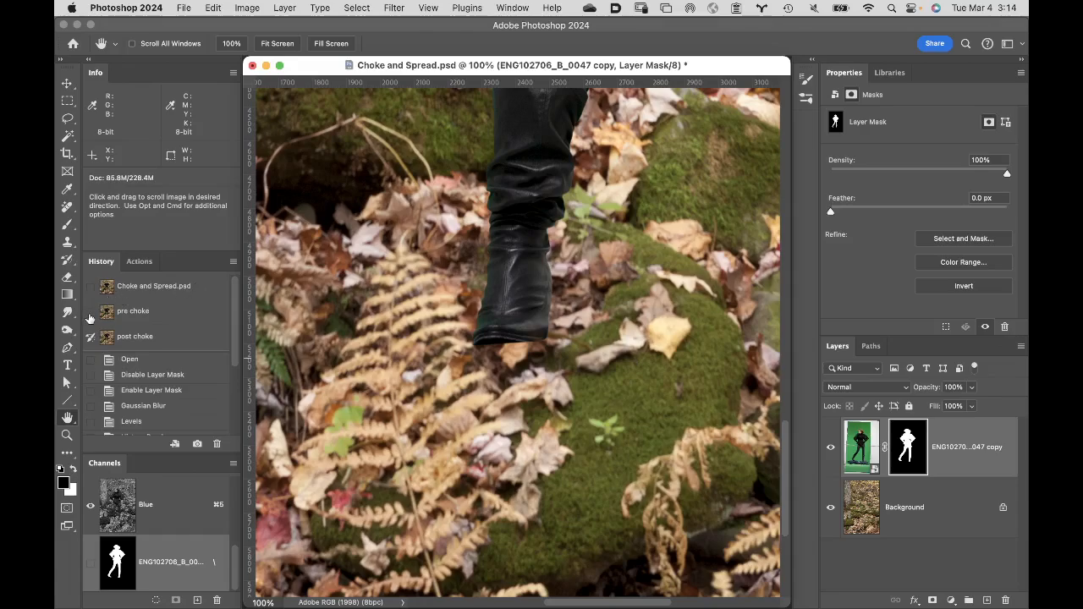
pyautogui.click(89, 312)
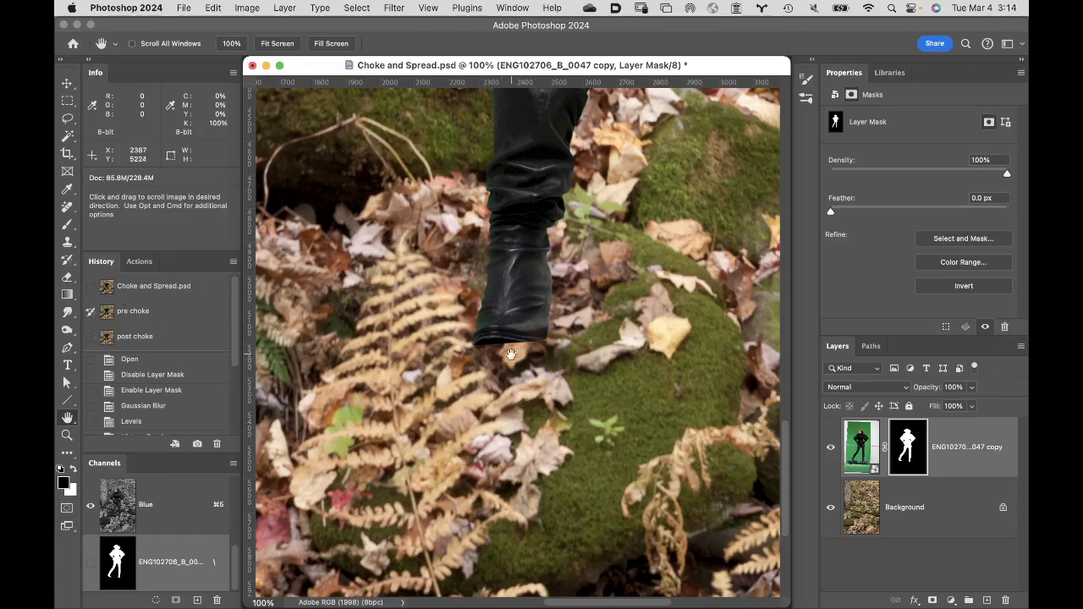
pyautogui.click(67, 260)
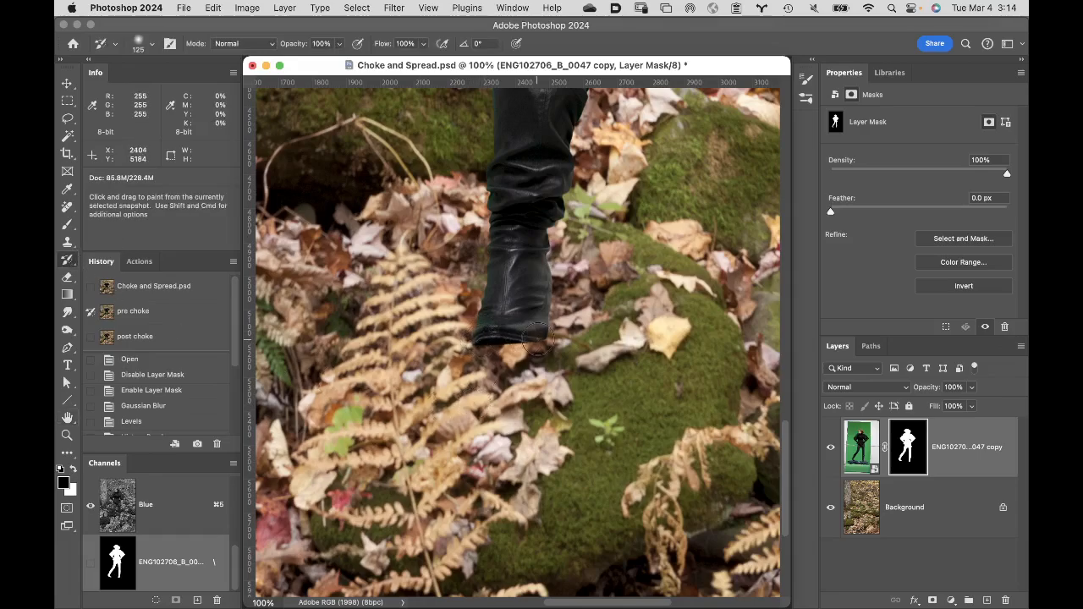
pyautogui.moveTo(539, 347); pyautogui.dragTo(545, 331)
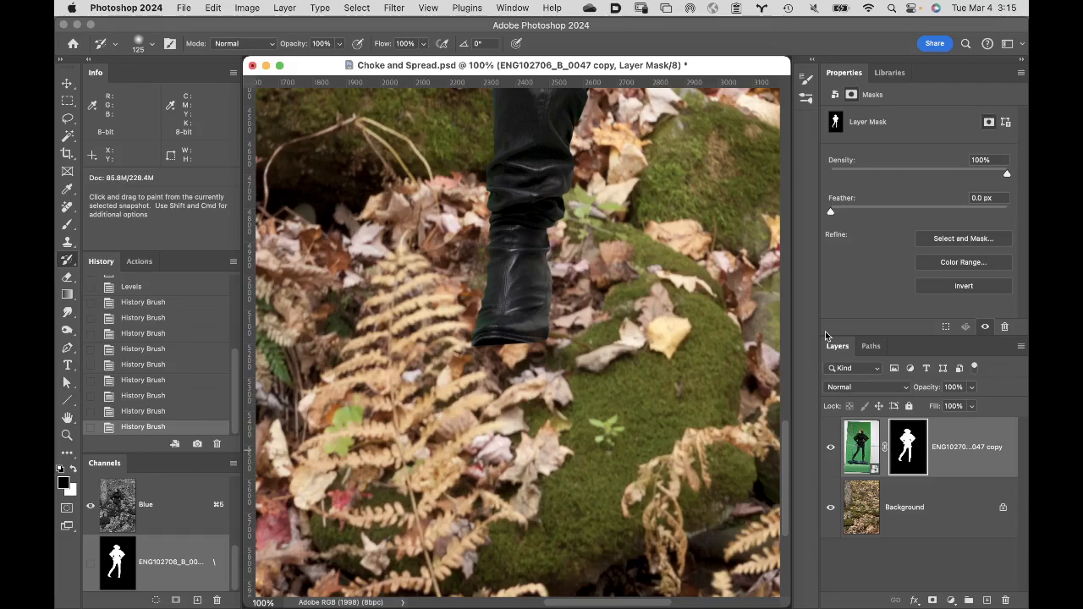
# - Duplicate the masked figure layer
pyautogui.press('super+j')
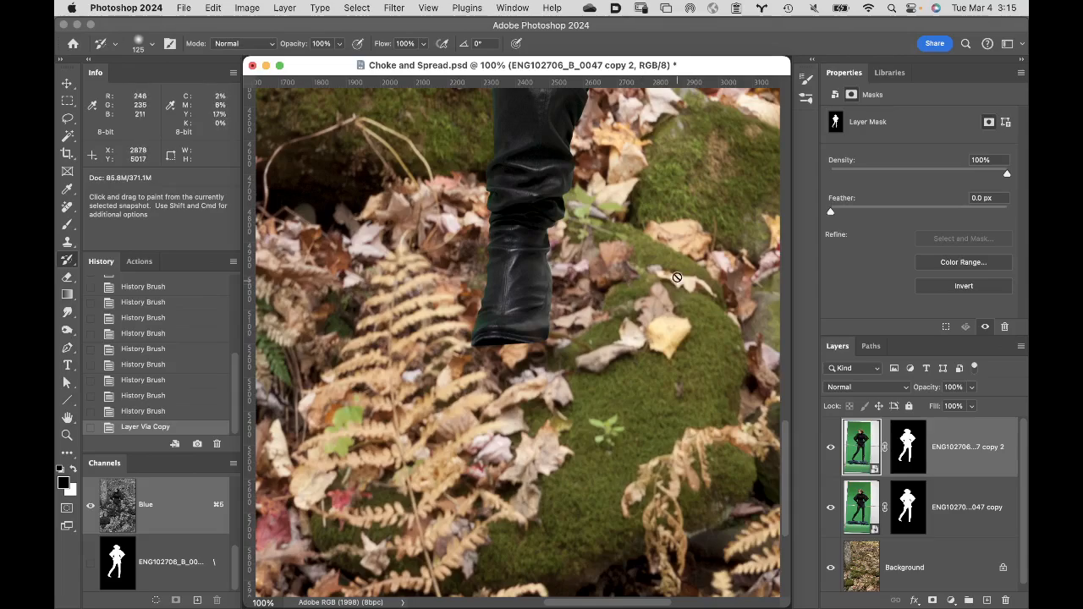
# - Hide the lower masked figure layer and rasterize the smart object of the duplicated figure layer
pyautogui.click(831, 510)
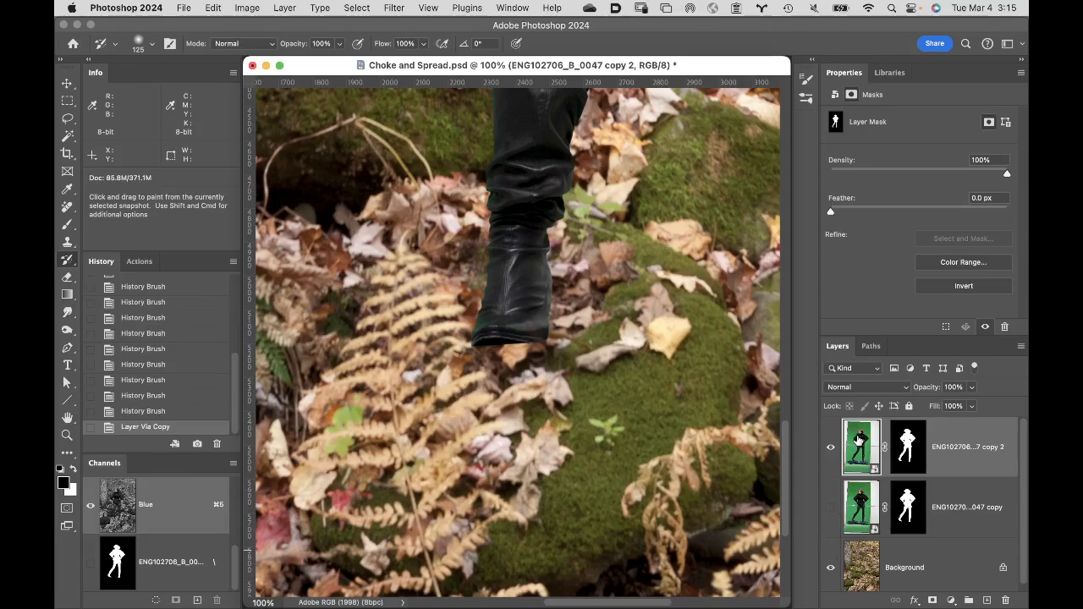
pyautogui.click(857, 441)
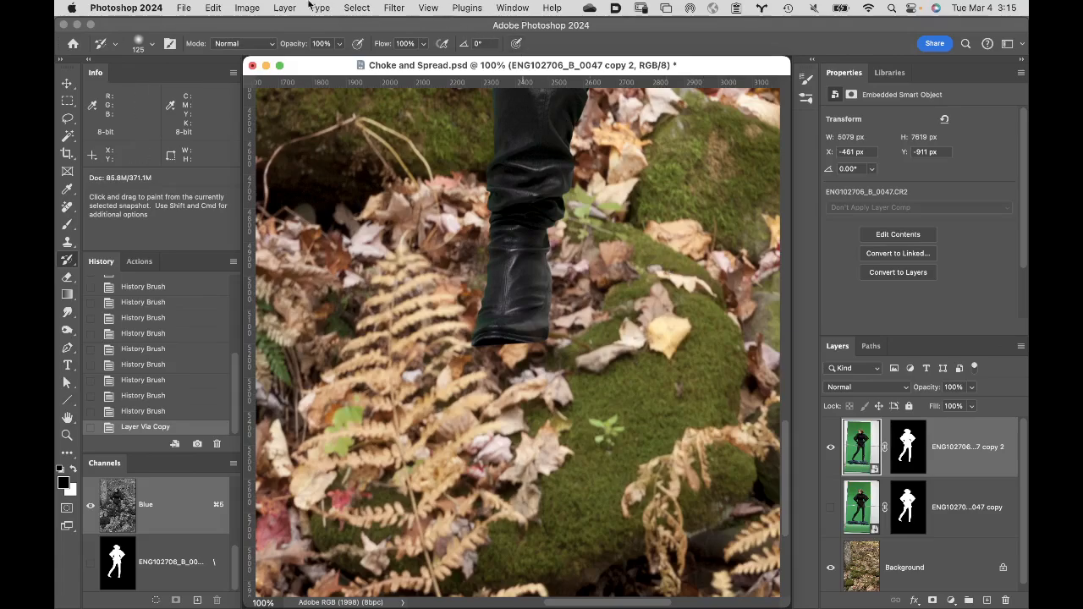
pyautogui.click(282, 8)
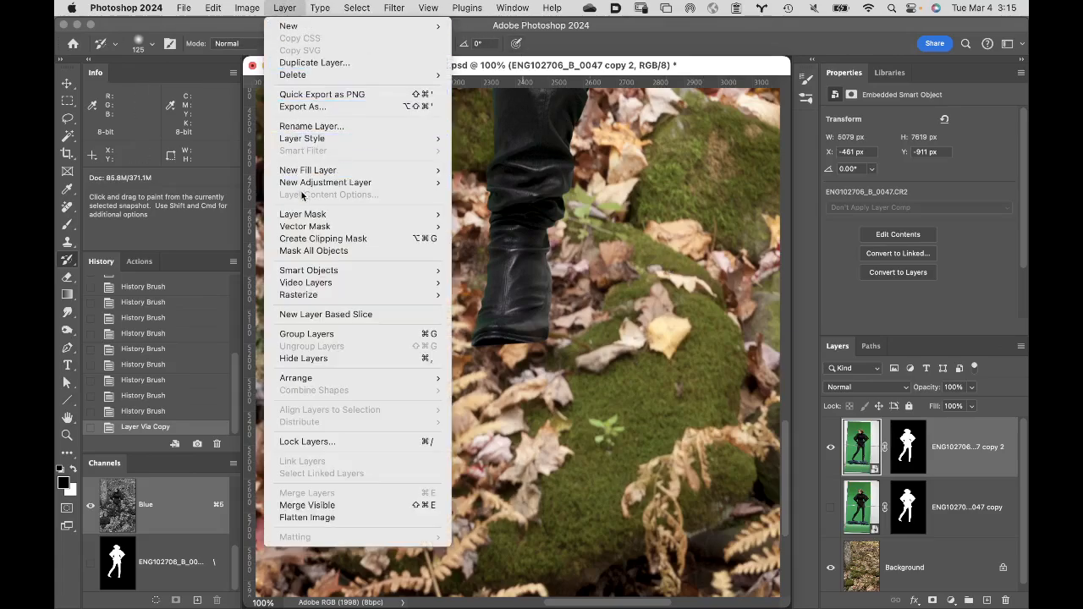
pyautogui.moveTo(309, 276)
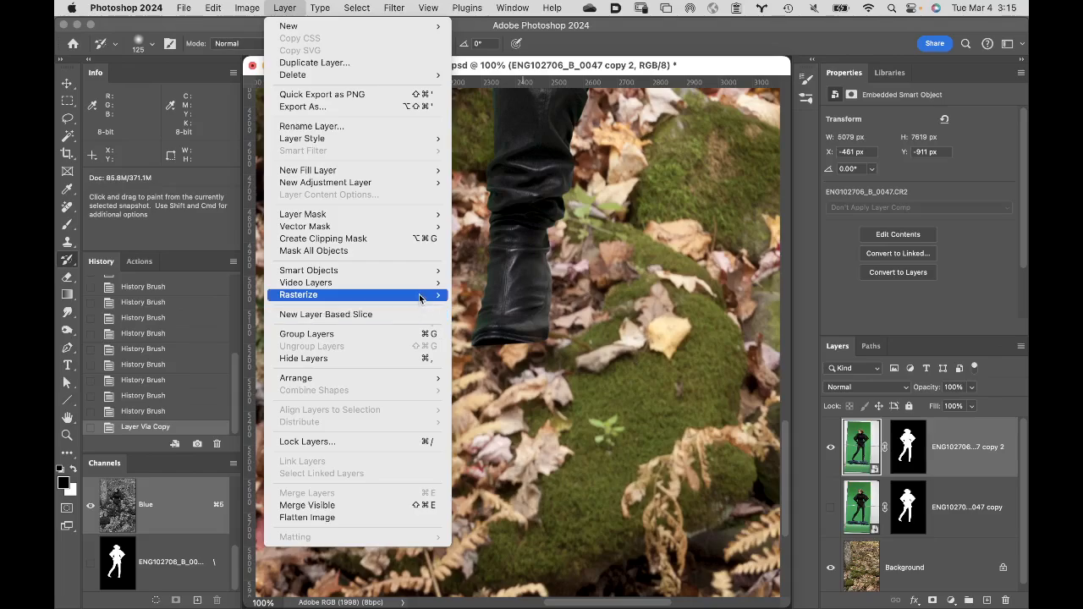
pyautogui.moveTo(436, 297)
pyautogui.click(495, 341)
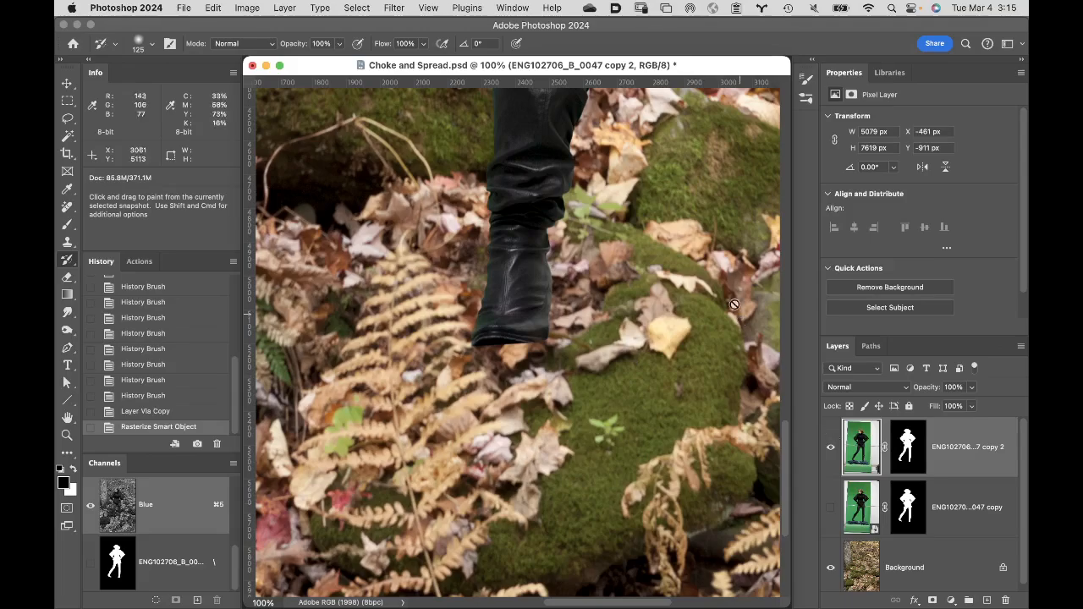
# - Set up a soft Brush of 250 px with 0% hardness for work around the figure's hair
pyautogui.press('space')
pyautogui.moveTo(658, 195); pyautogui.dragTo(606, 500)
pyautogui.moveTo(577, 224)
pyautogui.mouseDown()
pyautogui.moveTo(592, 534)
pyautogui.moveTo(605, 568)
pyautogui.mouseUp()
pyautogui.moveTo(526, 223)
pyautogui.mouseDown()
pyautogui.moveTo(605, 524)
pyautogui.moveTo(656, 546)
pyautogui.moveTo(668, 514)
pyautogui.mouseUp()
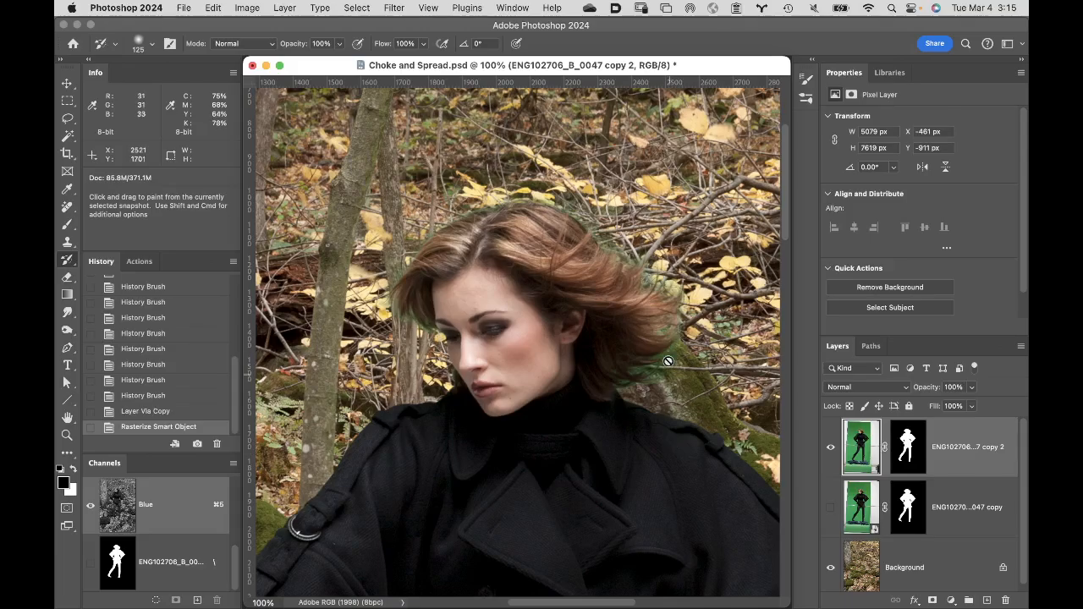
pyautogui.press('b')
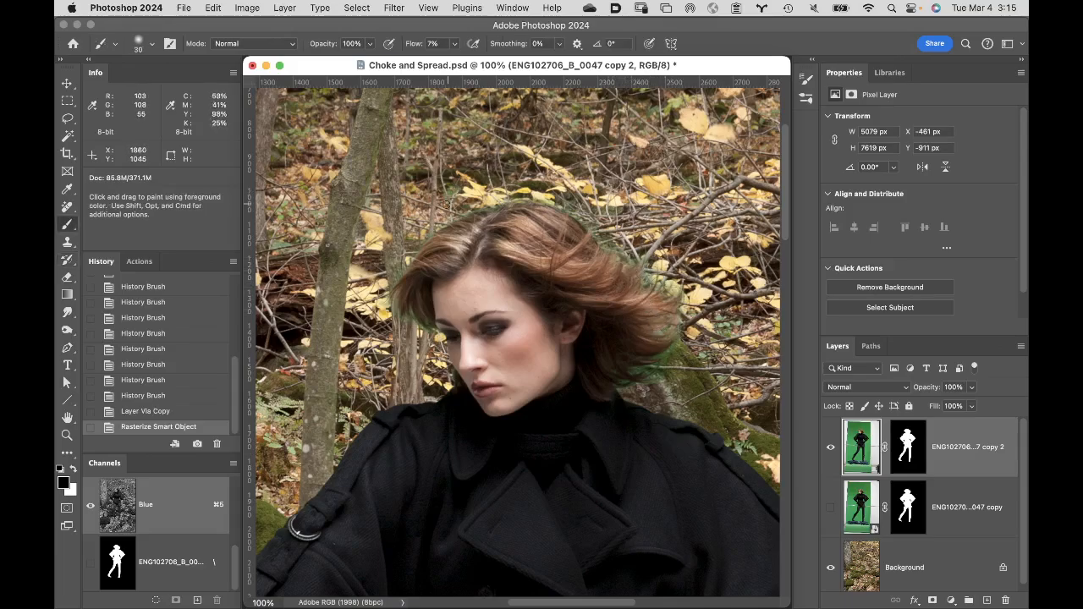
pyautogui.press(']')
pyautogui.press(']')
pyautogui.press(']')
pyautogui.press(']')
pyautogui.press(']')
pyautogui.press(']')
pyautogui.press(']')
pyautogui.press(']')
pyautogui.press(']')
pyautogui.press(']')
pyautogui.press(']')
pyautogui.press(']')
pyautogui.press(']')
pyautogui.press(']')
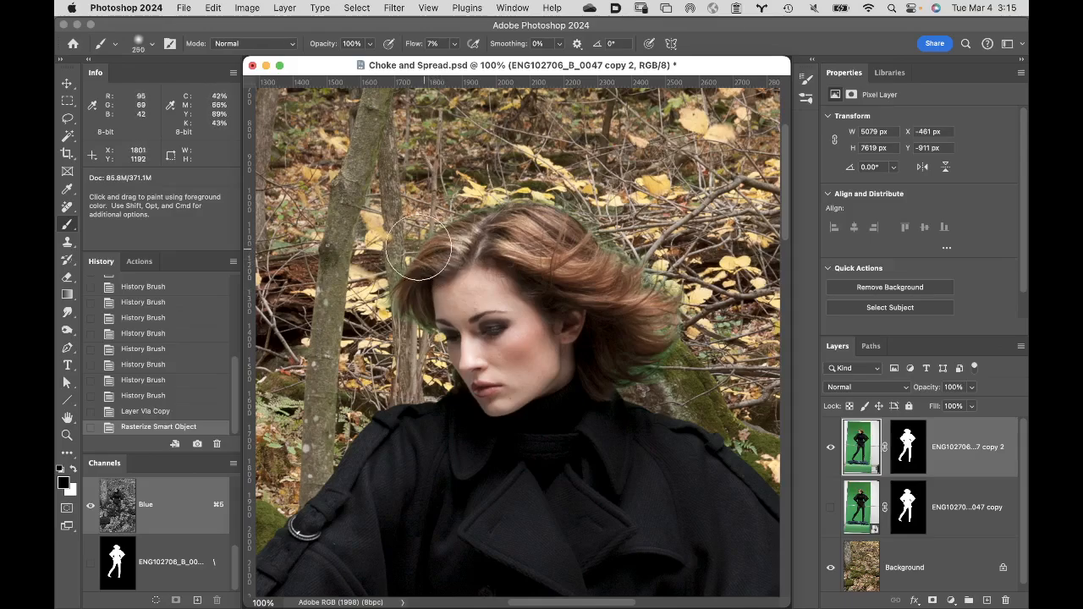
pyautogui.click(153, 45)
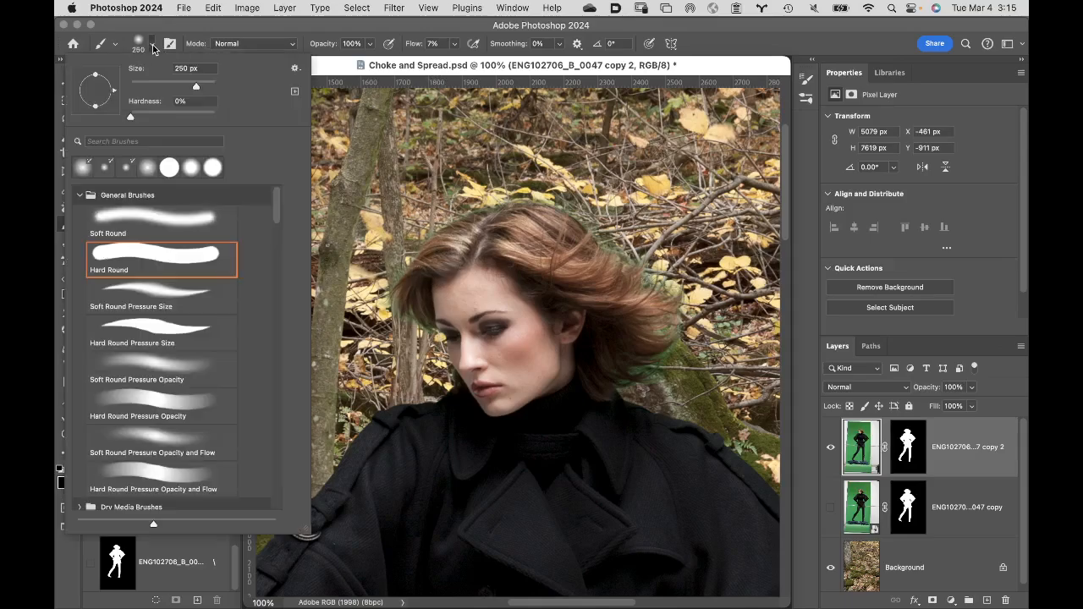
pyautogui.click(131, 115)
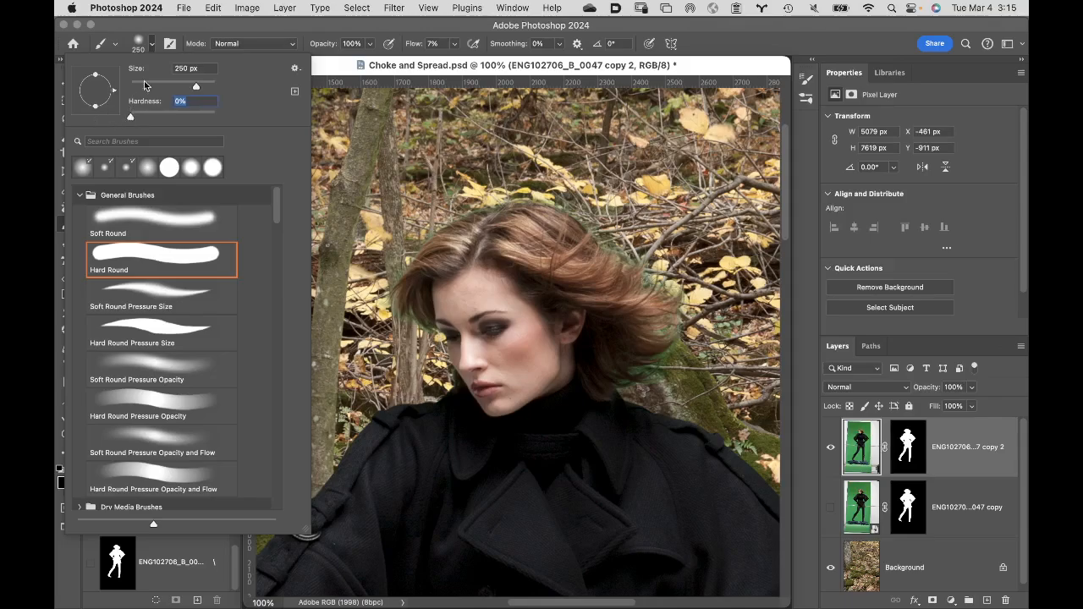
pyautogui.click(256, 25)
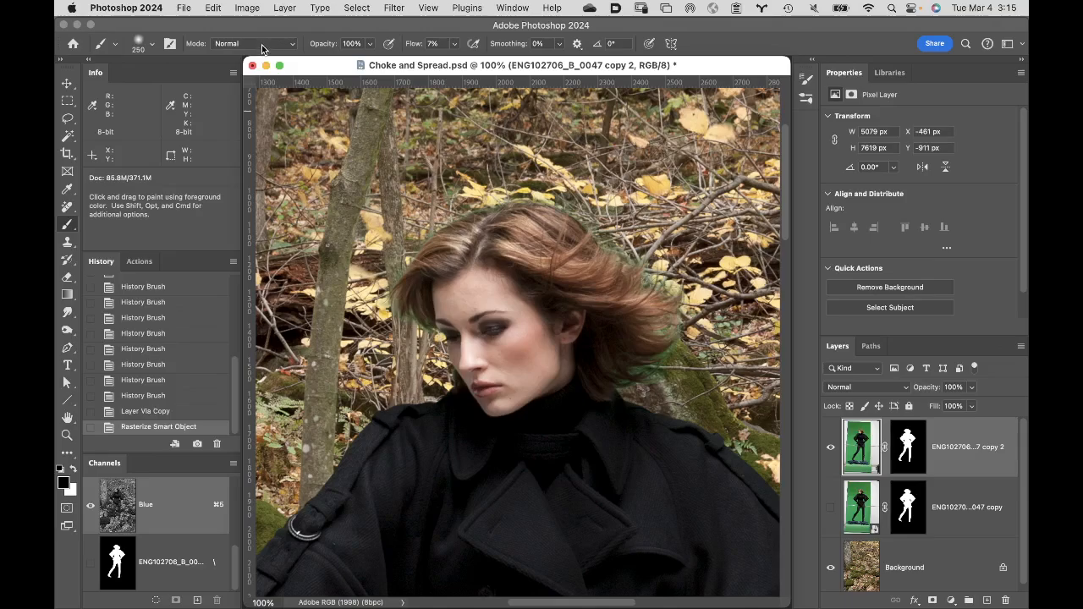
# - Set the Brush's blending mode to Color and its flow to 100%
pyautogui.click(265, 45)
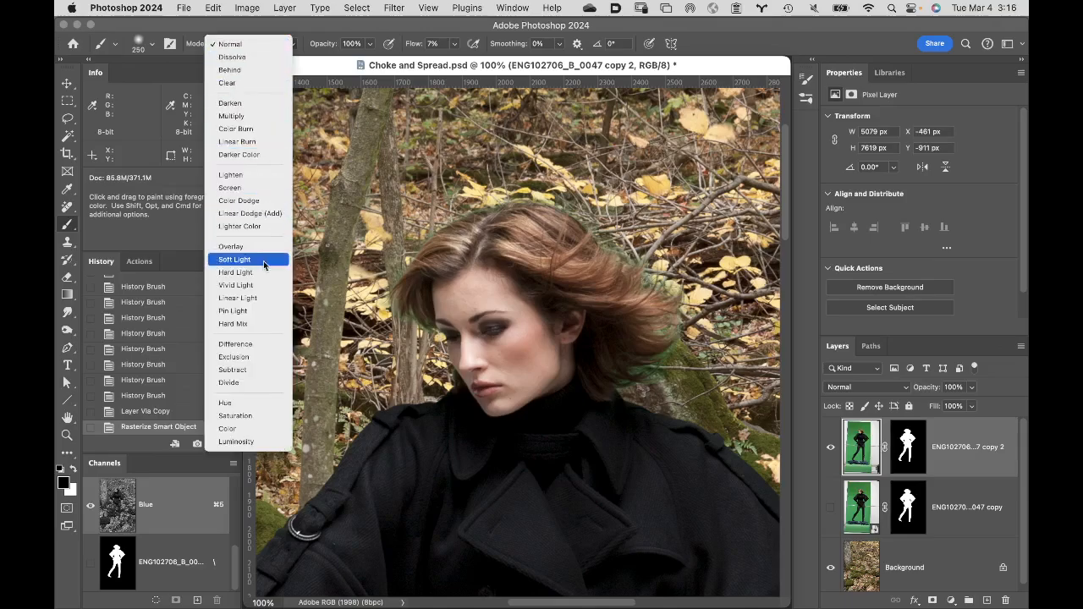
pyautogui.click(258, 429)
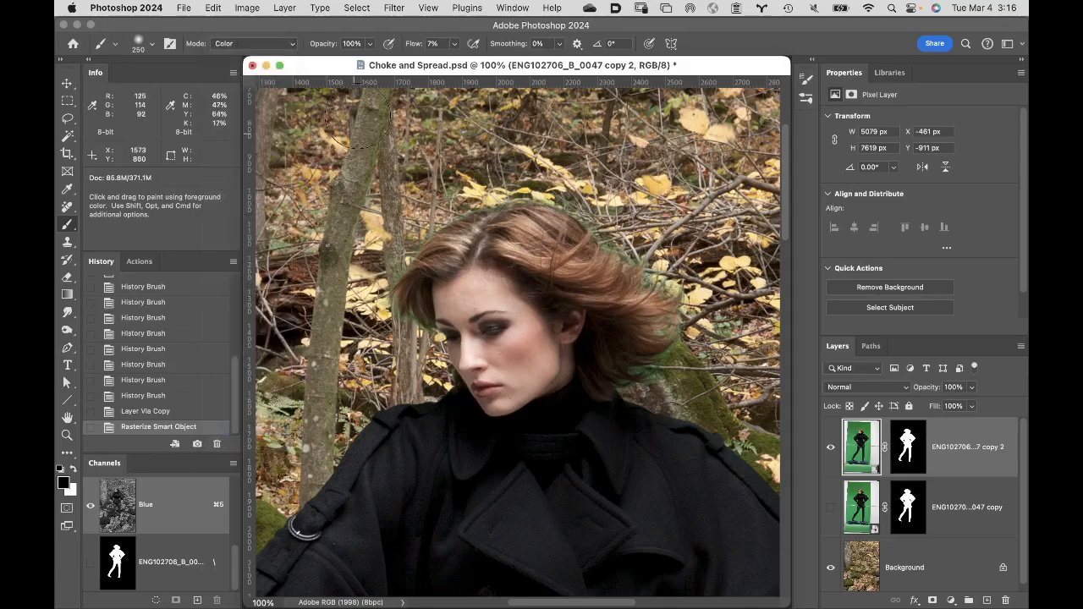
pyautogui.moveTo(414, 46); pyautogui.dragTo(518, 59)
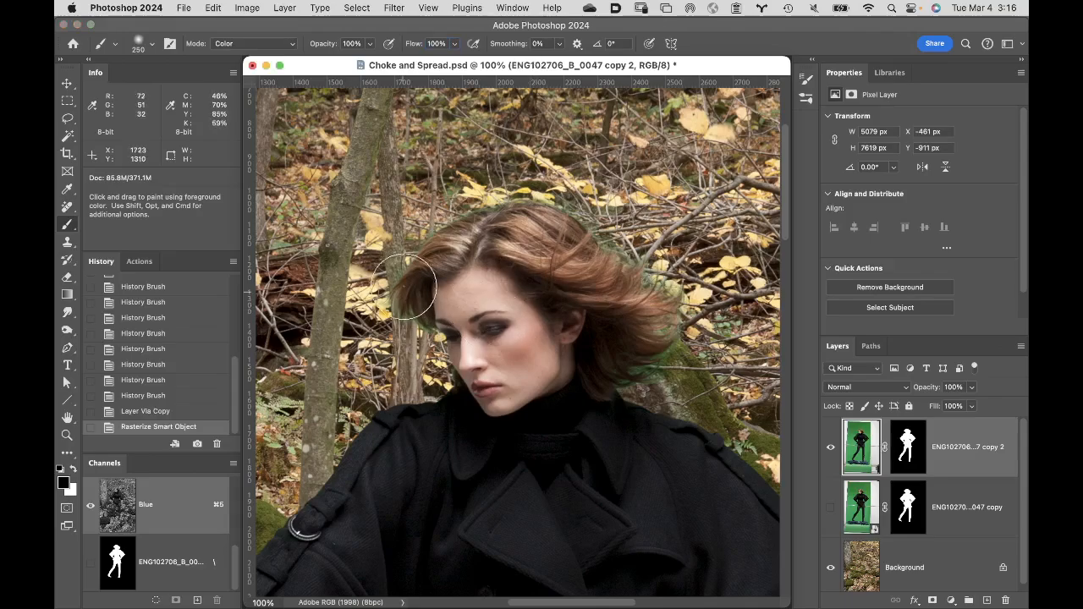
# - Sample the dark brown hair beside the forehead and paint over the green fringe along the hair's front edge
pyautogui.keyDown('super'); pyautogui.click(430, 308); pyautogui.keyUp('super')
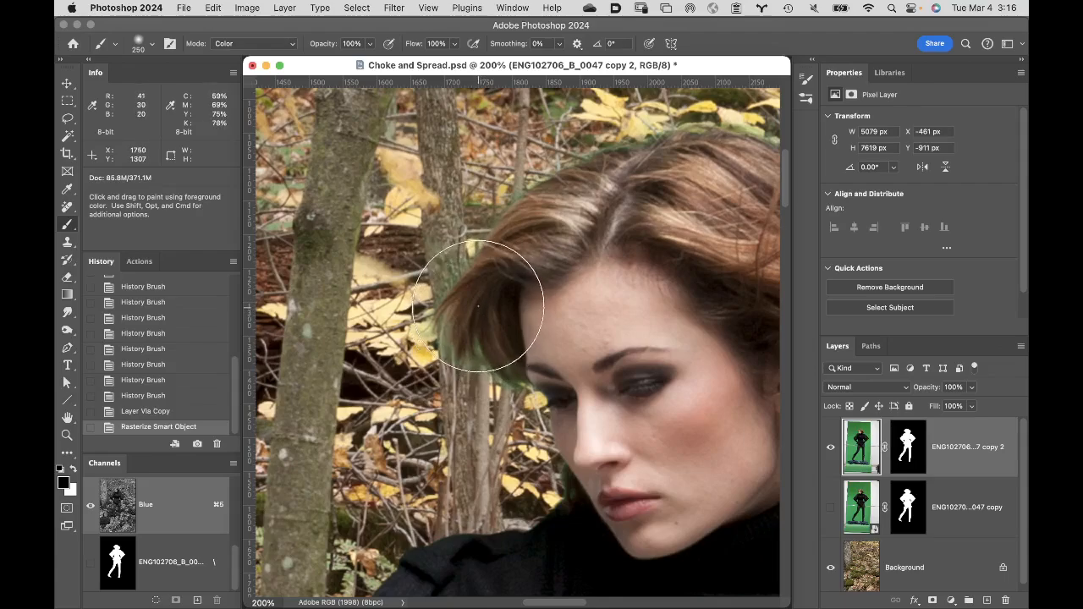
pyautogui.press('alt')
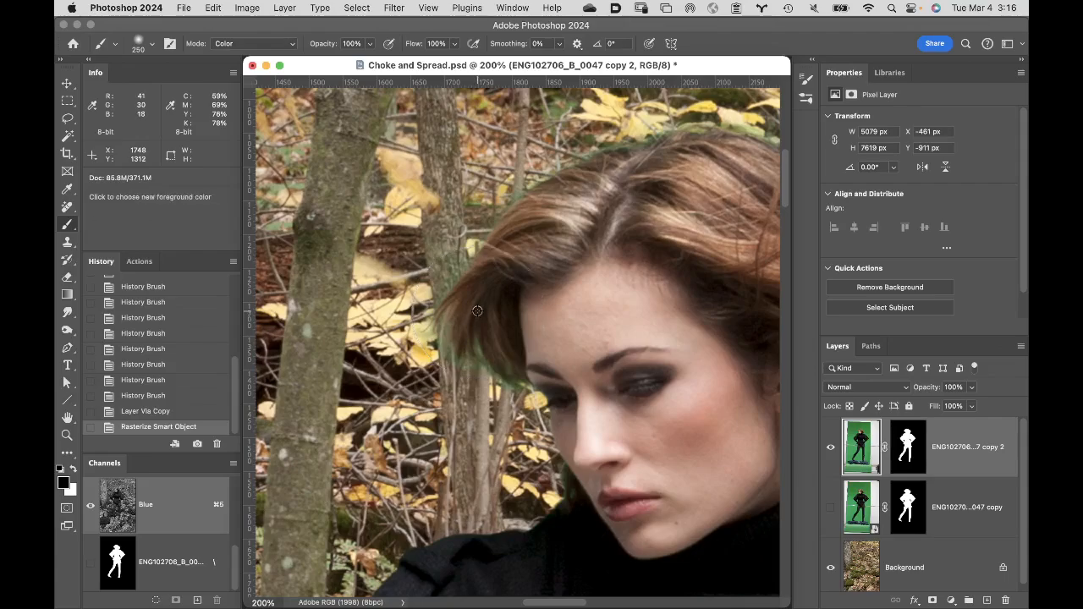
pyautogui.keyDown('alt'); pyautogui.click(468, 309); pyautogui.keyUp('alt')
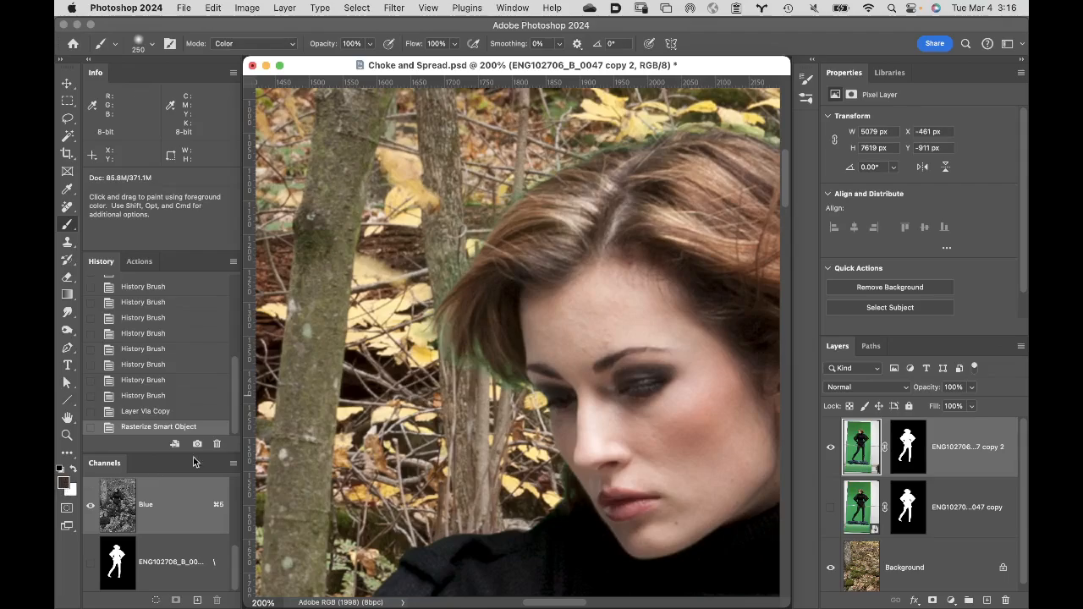
pyautogui.moveTo(474, 413); pyautogui.dragTo(468, 401)
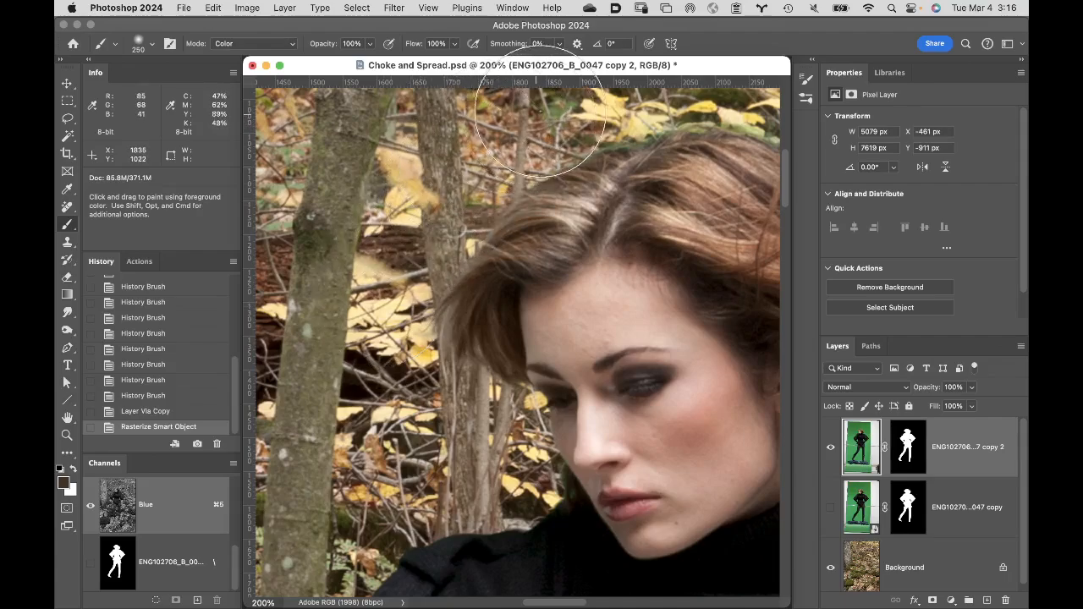
pyautogui.moveTo(541, 111); pyautogui.dragTo(579, 89)
# - Sample a lighter brown from the crown and paint over the green fringe along the top of the hair
pyautogui.press('space')
pyautogui.moveTo(542, 225); pyautogui.dragTo(359, 338)
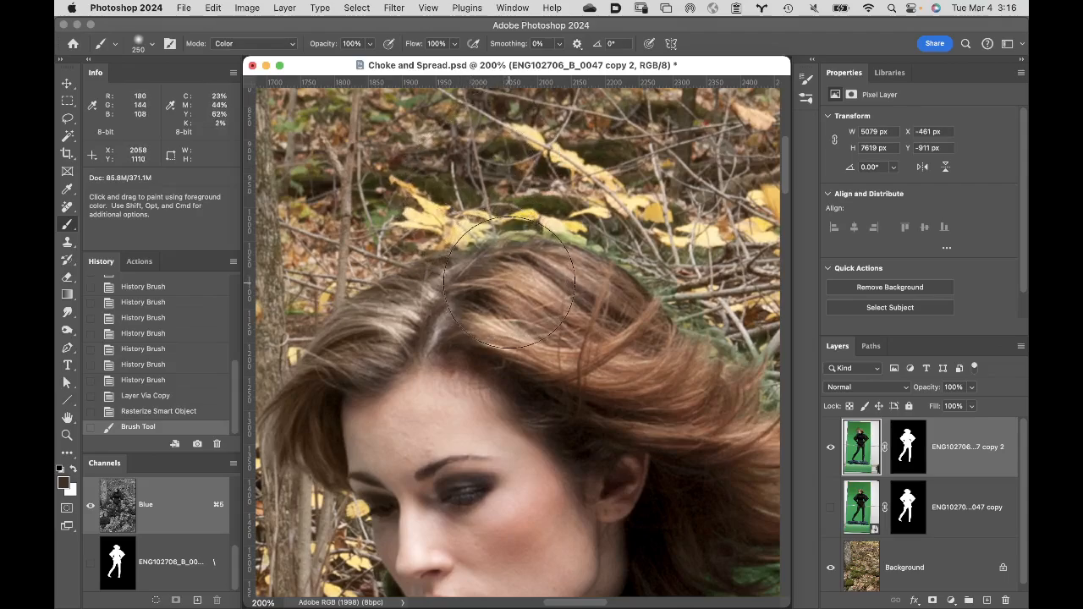
pyautogui.keyDown('alt'); pyautogui.click(565, 275); pyautogui.keyUp('alt')
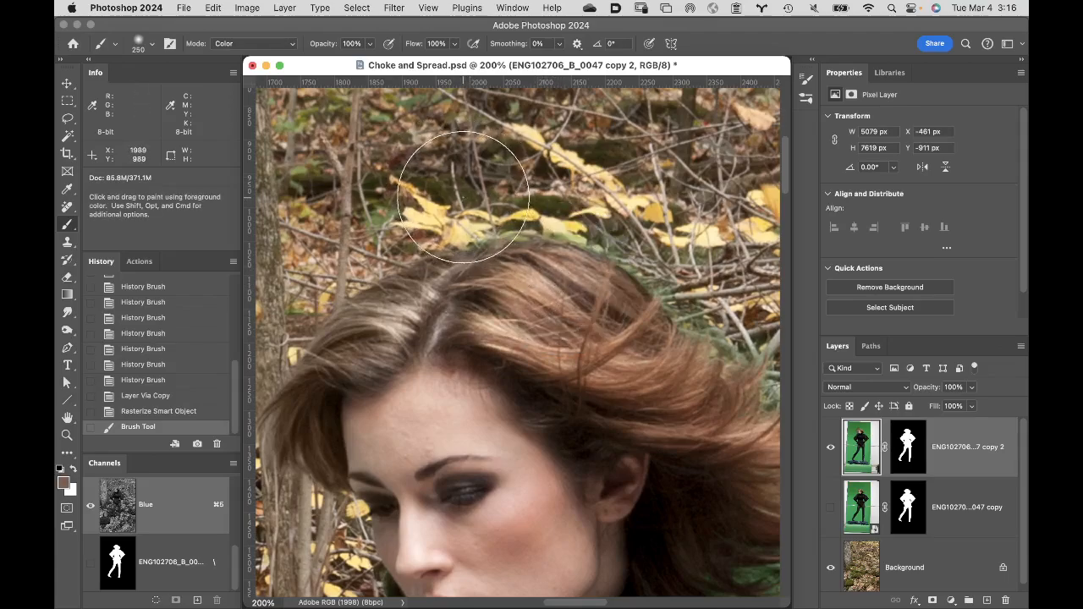
pyautogui.moveTo(574, 197)
pyautogui.mouseDown()
pyautogui.moveTo(652, 227)
pyautogui.moveTo(679, 273)
pyautogui.moveTo(727, 301)
pyautogui.mouseUp()
# - Sample browns from the windblown hair behind the ear and paint over the green fringe along its outer and lower edges
pyautogui.moveTo(654, 355); pyautogui.dragTo(516, 217)
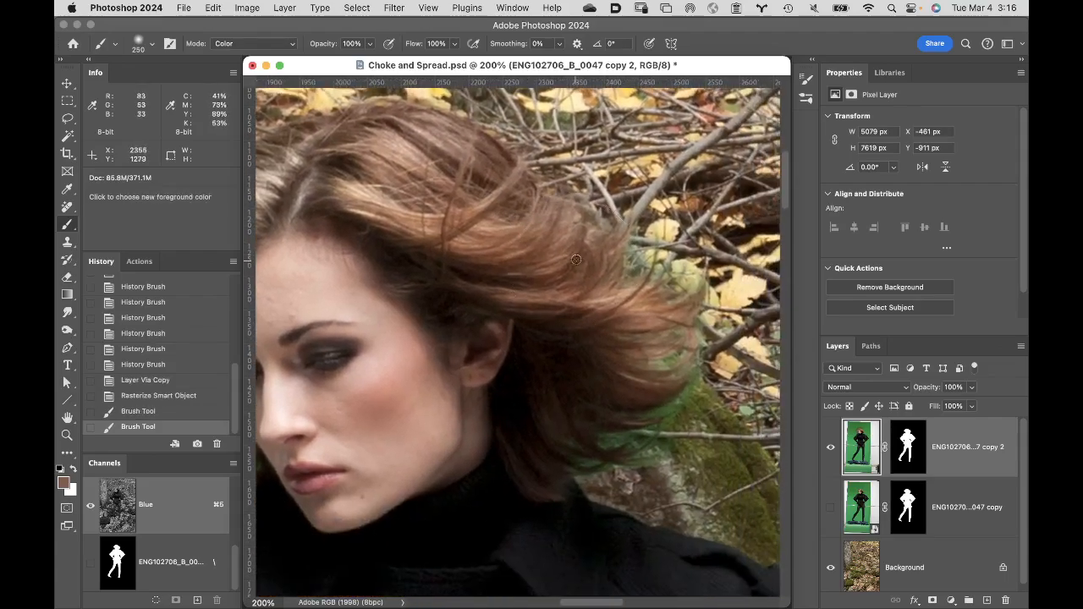
pyautogui.moveTo(604, 242)
pyautogui.mouseDown()
pyautogui.moveTo(626, 191)
pyautogui.moveTo(663, 199)
pyautogui.moveTo(666, 240)
pyautogui.moveTo(711, 273)
pyautogui.mouseUp()
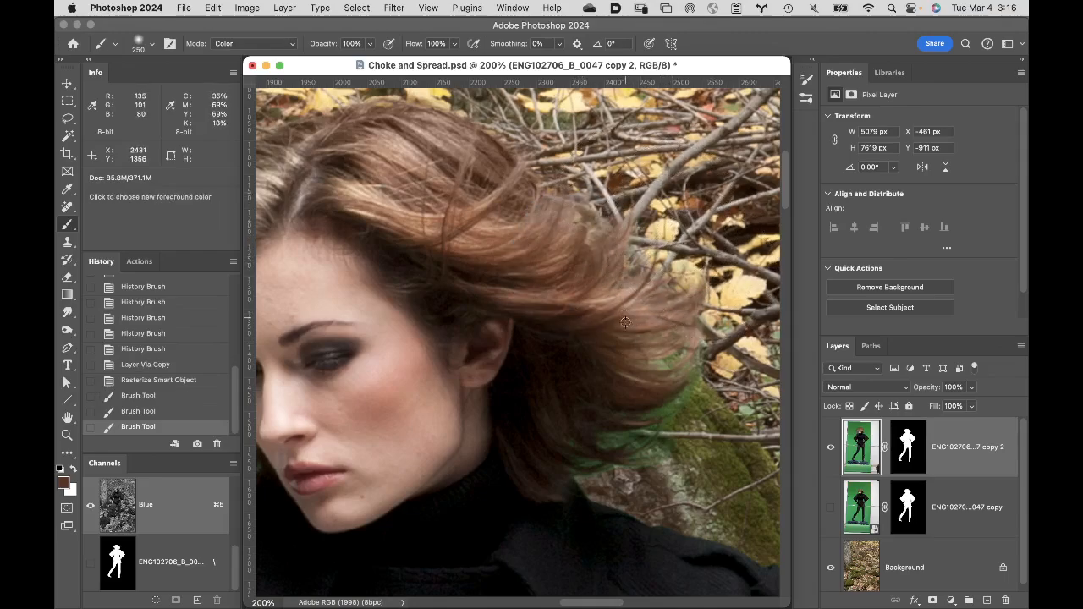
pyautogui.keyDown('alt'); pyautogui.click(619, 355); pyautogui.keyUp('alt')
pyautogui.moveTo(730, 378)
pyautogui.mouseDown()
pyautogui.moveTo(721, 411)
pyautogui.moveTo(680, 411)
pyautogui.moveTo(631, 427)
pyautogui.mouseUp()
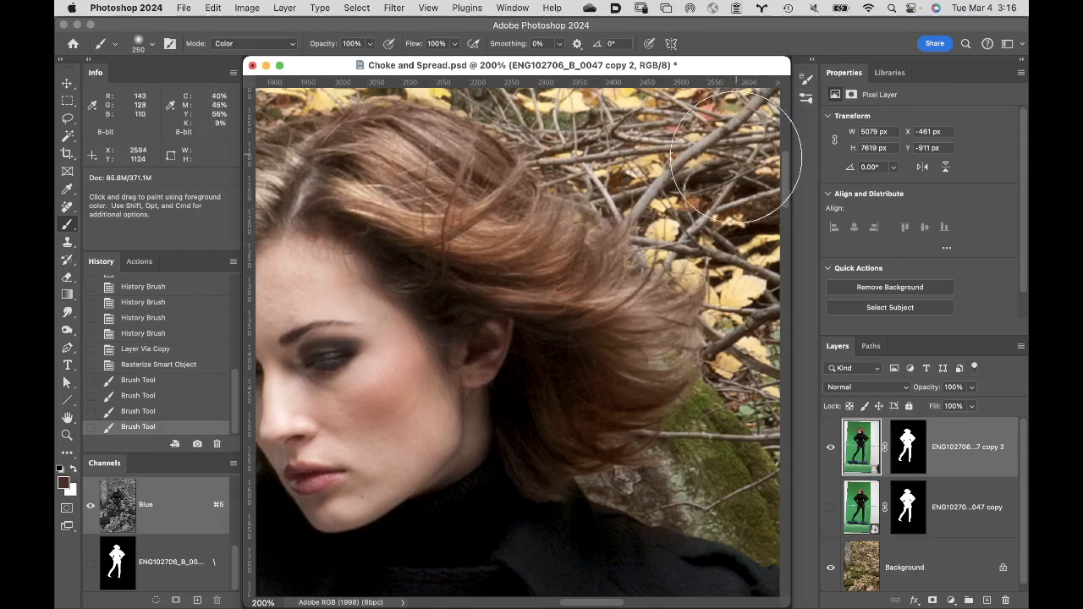
# - Reduce the Brush to 90 px, sample the black glove beside the gap at the waist, and paint over its green fringe
pyautogui.moveTo(602, 324); pyautogui.dragTo(518, 106)
pyautogui.moveTo(673, 364); pyautogui.dragTo(435, 71)
pyautogui.moveTo(537, 348); pyautogui.dragTo(712, 194)
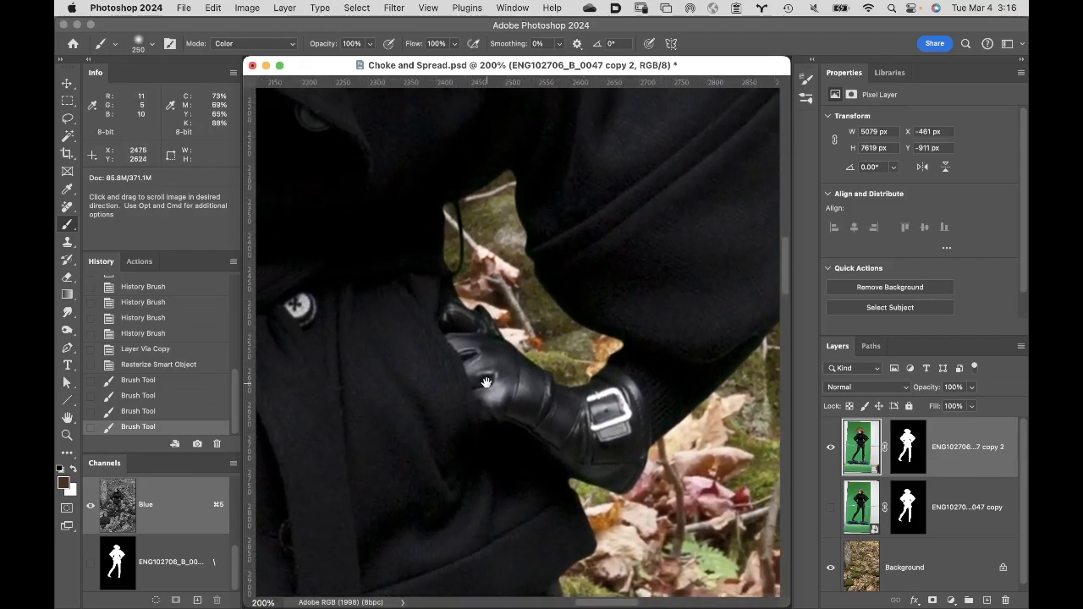
pyautogui.moveTo(481, 379); pyautogui.dragTo(614, 345)
pyautogui.moveTo(435, 245); pyautogui.dragTo(561, 327)
pyautogui.moveTo(457, 278); pyautogui.dragTo(696, 149)
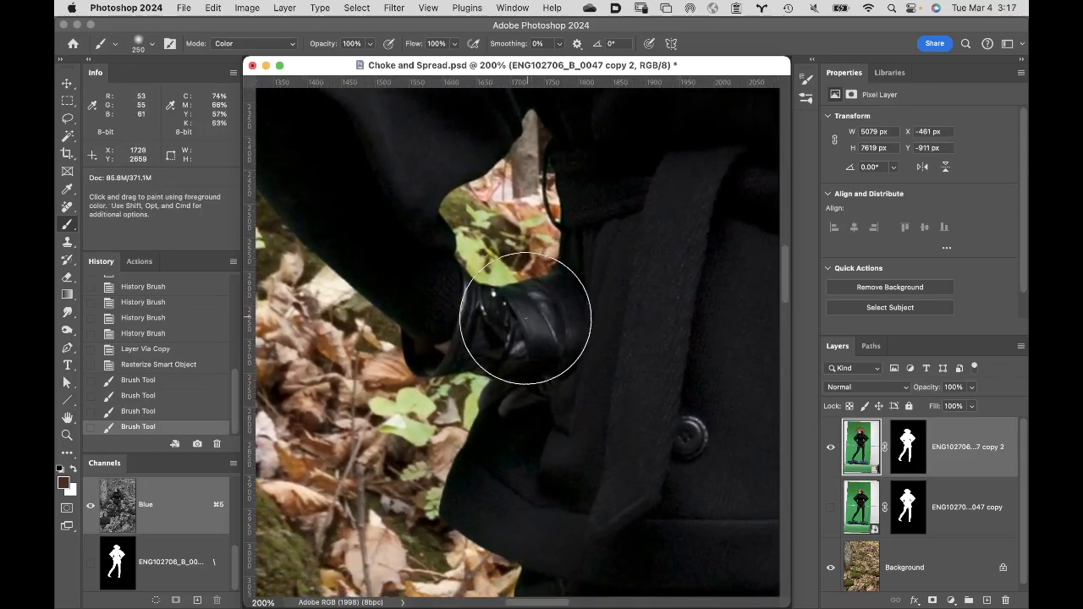
pyautogui.press('[')
pyautogui.press('[')
pyautogui.press('[')
pyautogui.press('[')
pyautogui.press('[')
pyautogui.press('[')
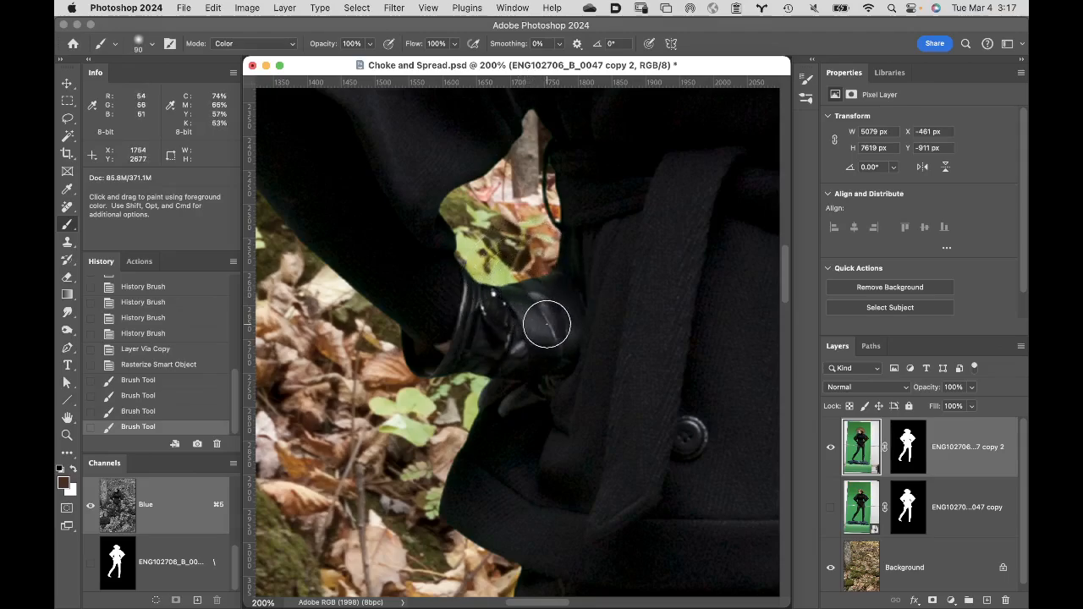
pyautogui.press('alt')
pyautogui.keyDown('alt'); pyautogui.click(547, 311); pyautogui.keyUp('alt')
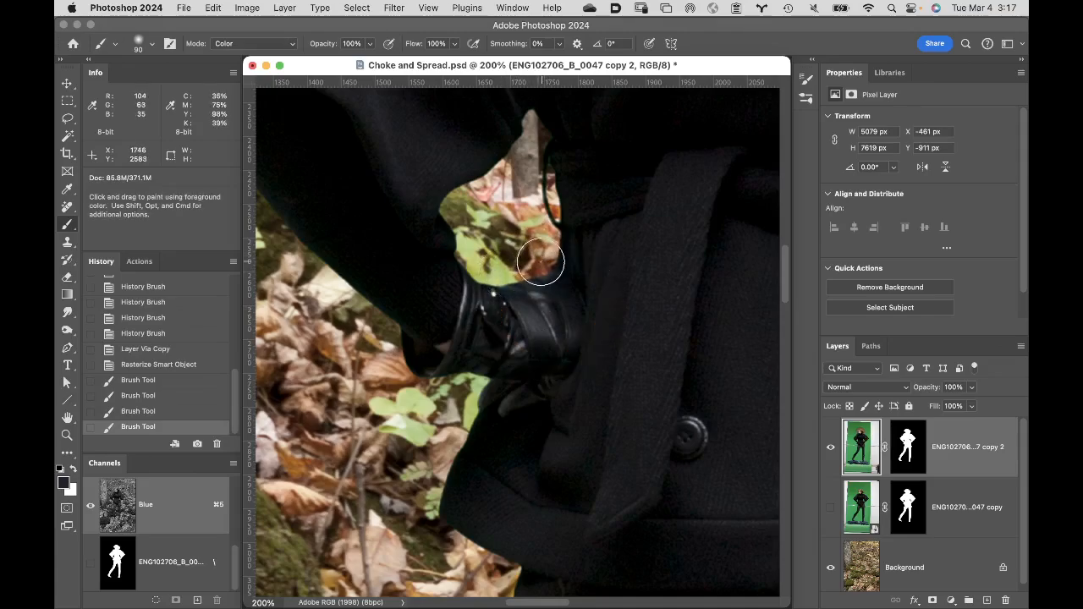
# - Paint over the green fringe in the notch between the legs of the plaid shorts
pyautogui.press('space')
pyautogui.scroll(-10, 592, 382)
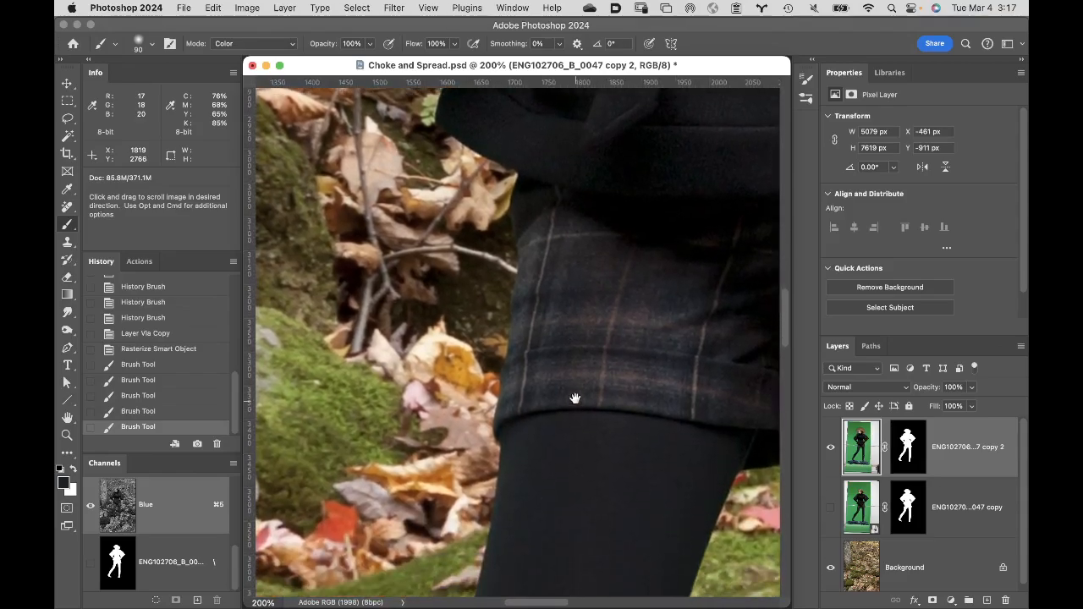
pyautogui.moveTo(574, 398); pyautogui.dragTo(364, 319)
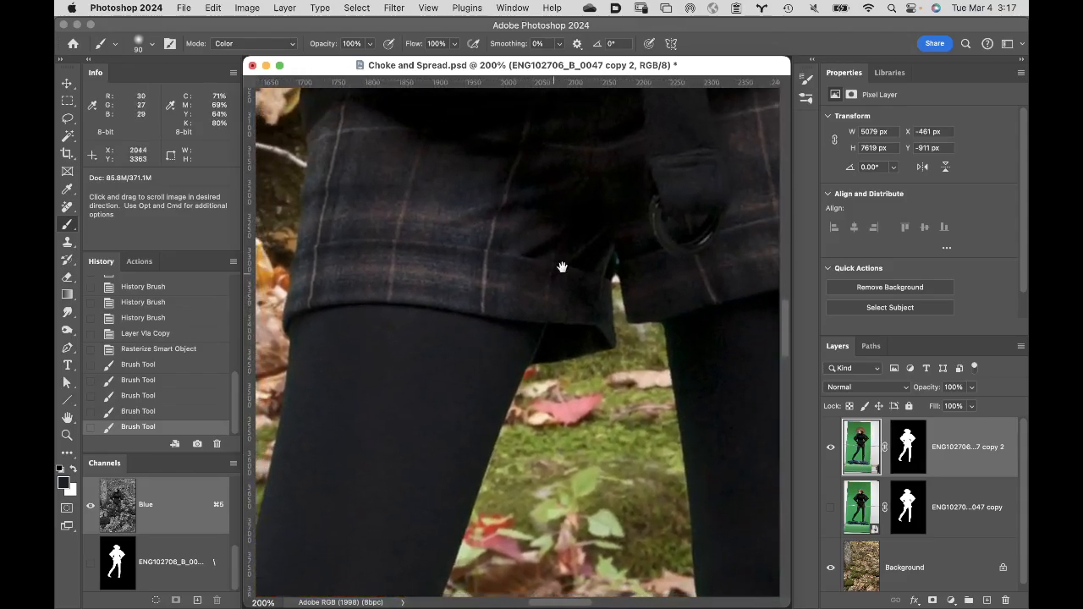
pyautogui.moveTo(615, 264)
pyautogui.mouseDown()
pyautogui.moveTo(619, 256)
pyautogui.moveTo(614, 267)
pyautogui.mouseUp()
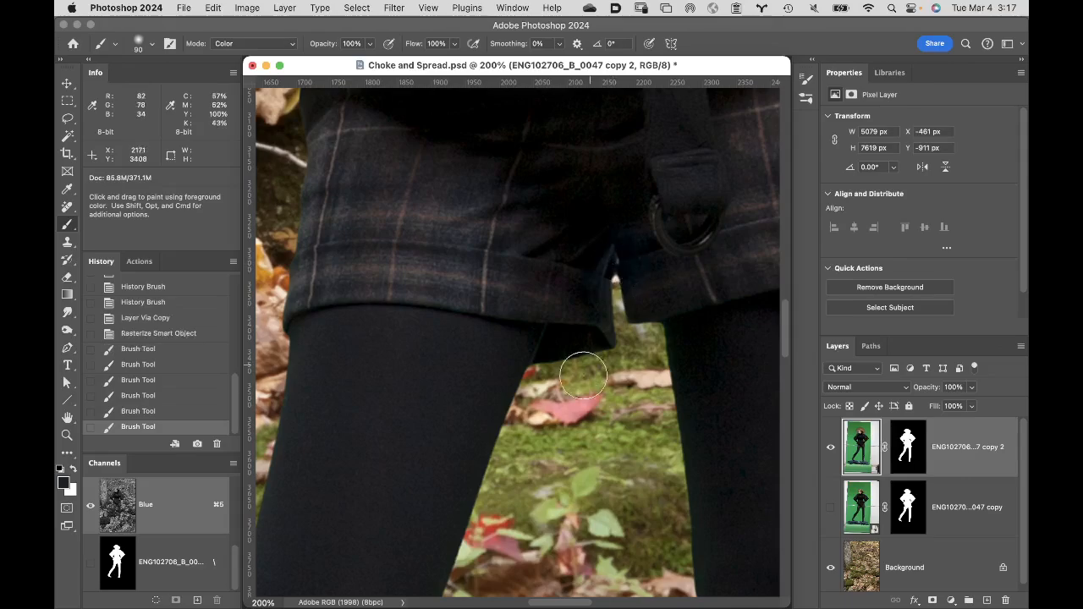
# - Sample the black leather of the bent leg's boot and paint over the green fringe along its front edge and toe
pyautogui.press('space')
pyautogui.moveTo(491, 387); pyautogui.dragTo(551, 174)
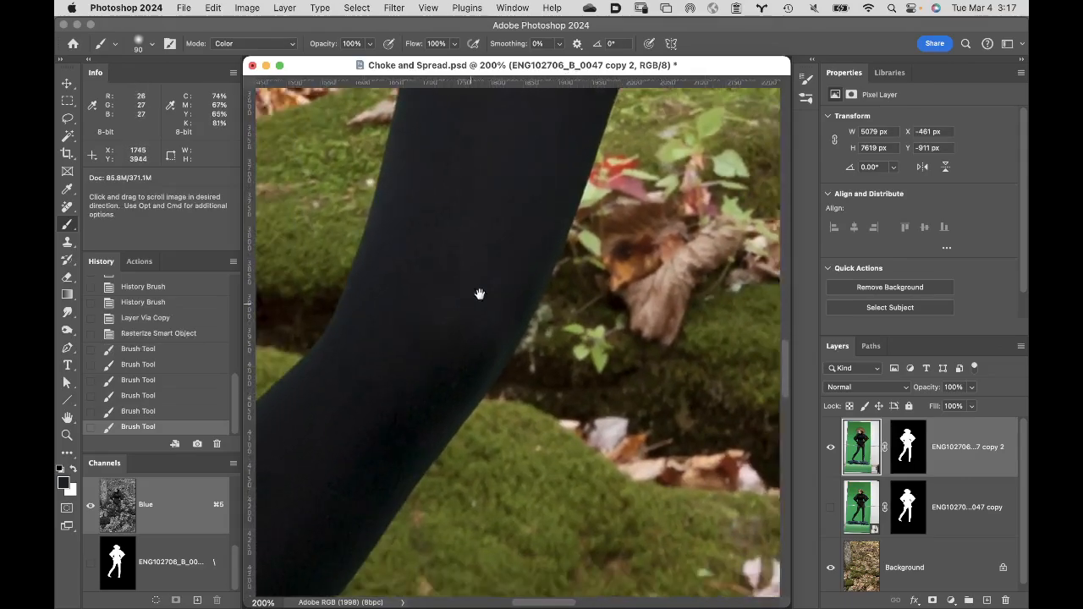
pyautogui.moveTo(479, 294); pyautogui.dragTo(605, 182)
pyautogui.moveTo(489, 314); pyautogui.dragTo(595, 212)
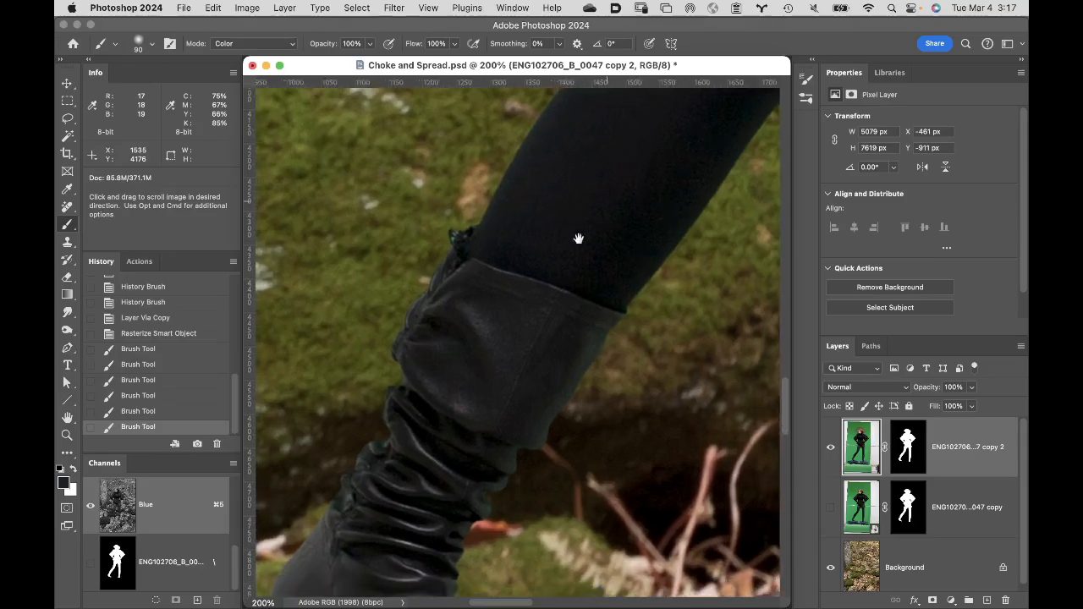
pyautogui.moveTo(527, 315); pyautogui.dragTo(564, 189)
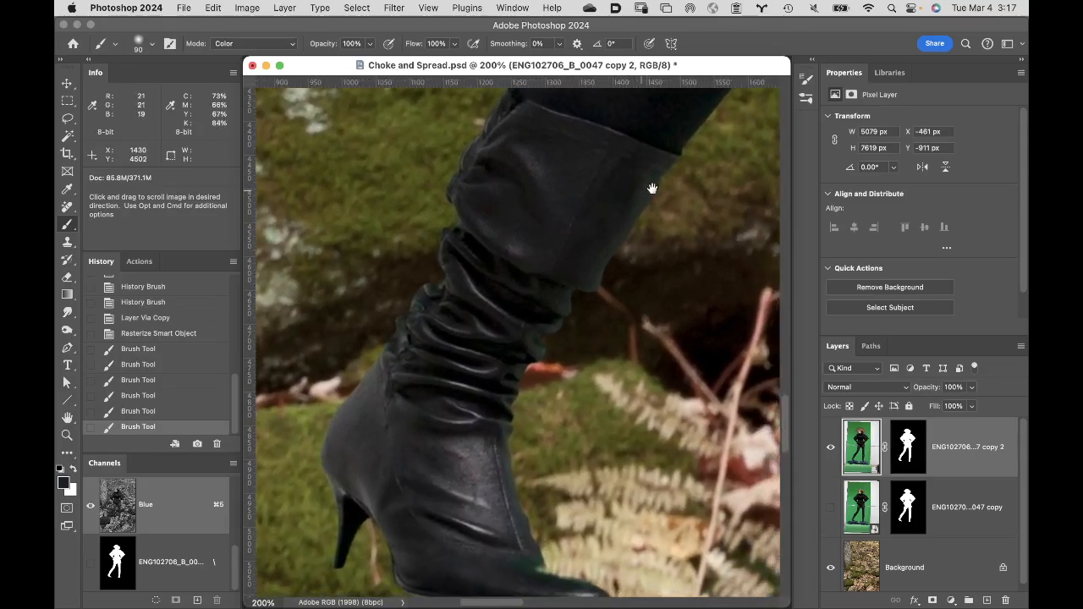
pyautogui.keyDown('alt'); pyautogui.click(613, 193); pyautogui.keyUp('alt')
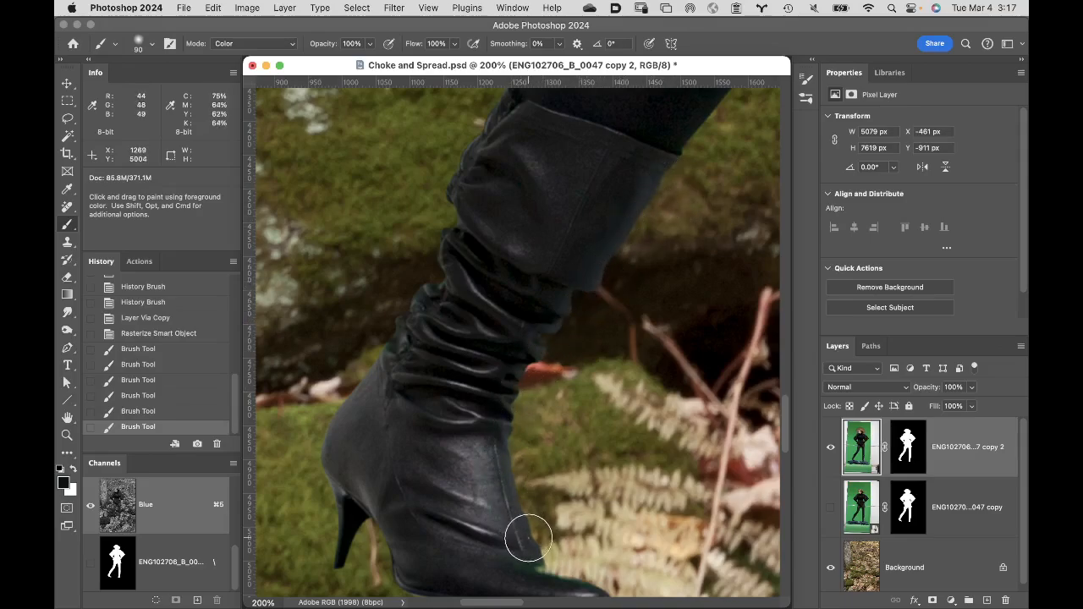
pyautogui.moveTo(528, 539)
pyautogui.mouseDown()
pyautogui.moveTo(549, 565)
pyautogui.moveTo(602, 585)
pyautogui.mouseUp()
# - Paint over the green fringe along the back edge of the bent leg's boot, from the folds toward the heel
pyautogui.press('space')
pyautogui.moveTo(483, 431); pyautogui.dragTo(639, 347)
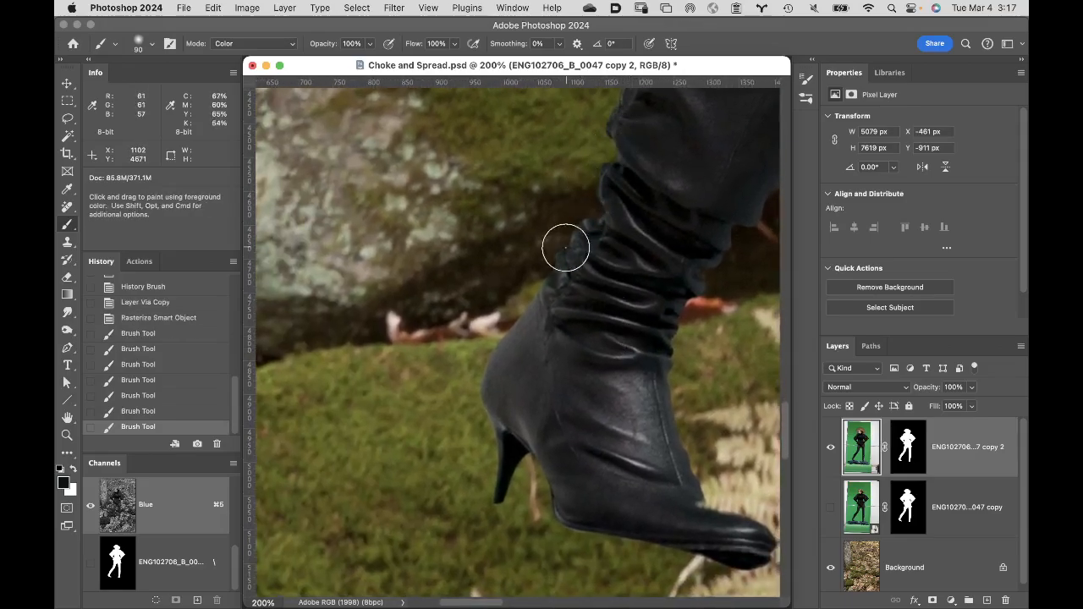
pyautogui.moveTo(565, 247)
pyautogui.mouseDown()
pyautogui.moveTo(491, 358)
pyautogui.moveTo(503, 380)
pyautogui.mouseUp()
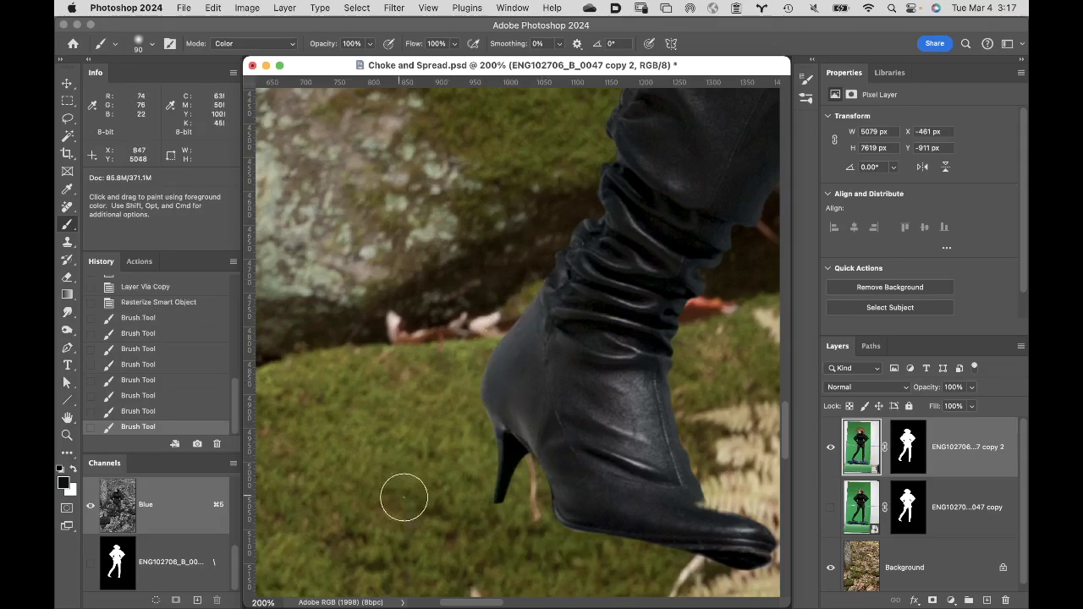
# - Examine the whole composite and the figure's upper body at 66.7% for leftover green fringe
pyautogui.doubleClick(68, 418)
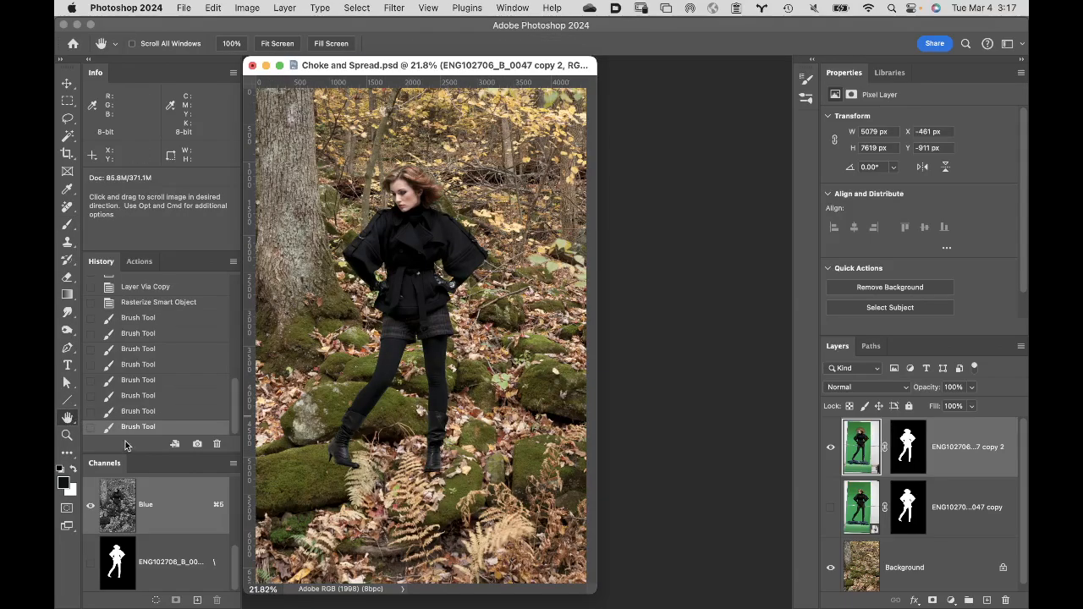
pyautogui.keyDown('super'); pyautogui.click(435, 234); pyautogui.keyUp('super')
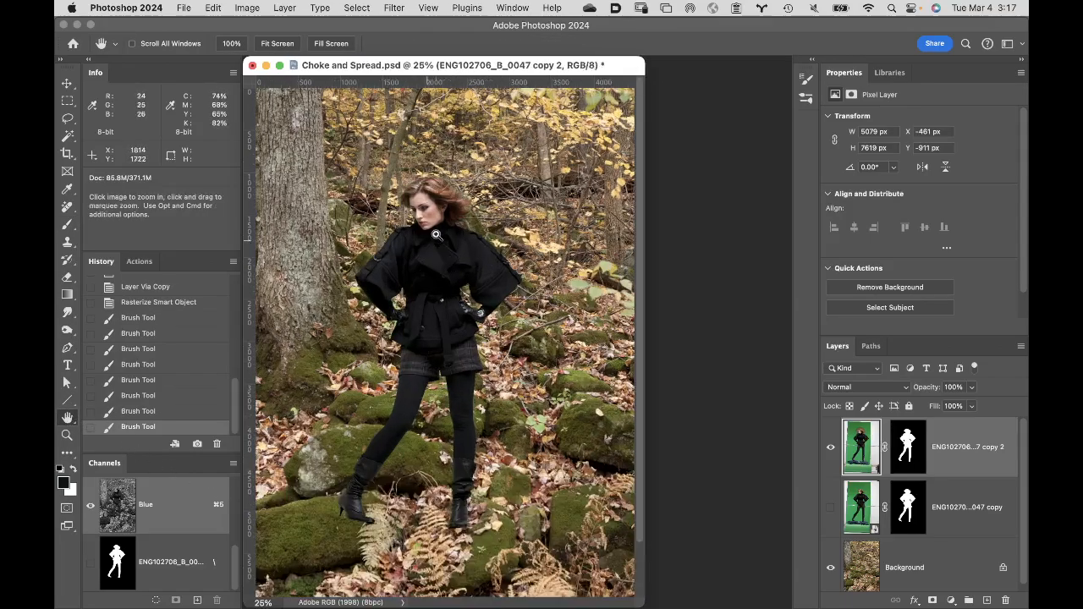
pyautogui.keyDown('super'); pyautogui.click(457, 254); pyautogui.keyUp('super')
pyautogui.keyDown('super'); pyautogui.click(500, 313); pyautogui.keyUp('super')
pyautogui.keyDown('super'); pyautogui.click(533, 351); pyautogui.keyUp('super')
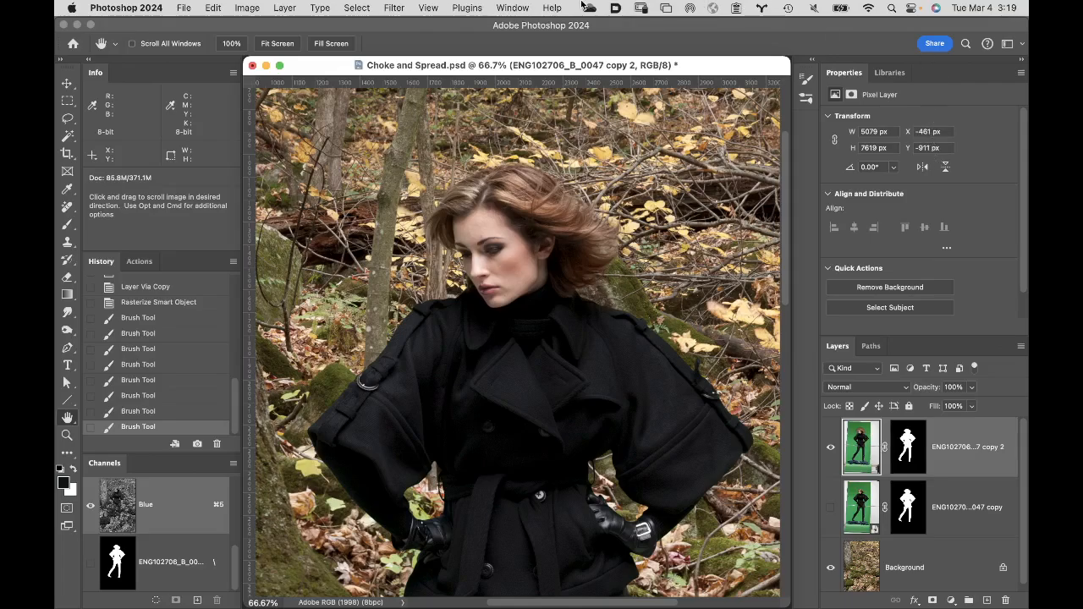
# - Close Choke and Spread.psd without saving its changes
pyautogui.click(252, 66)
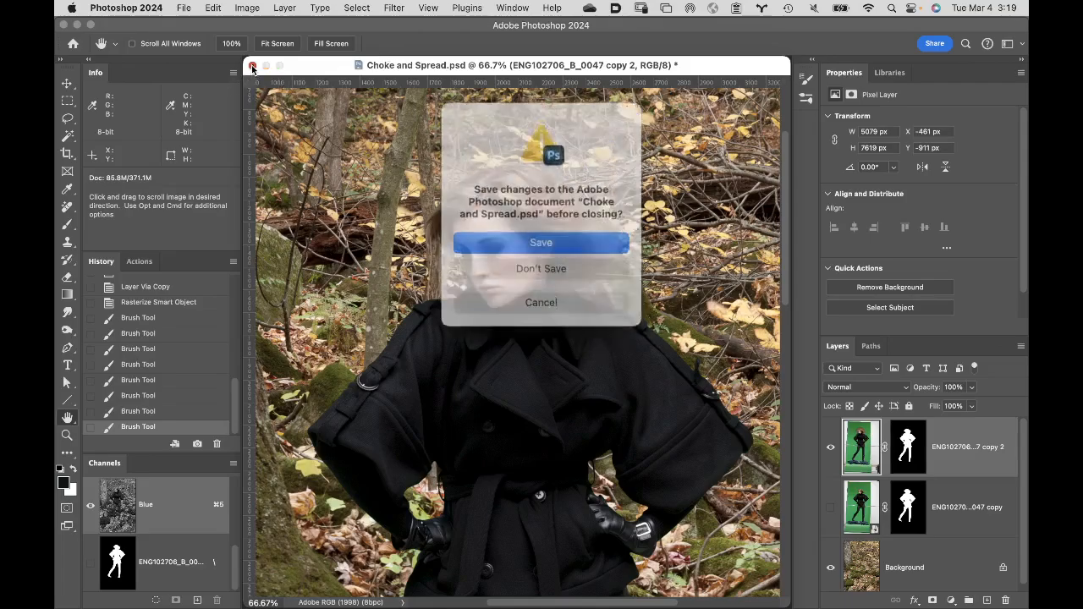
pyautogui.click(579, 263)
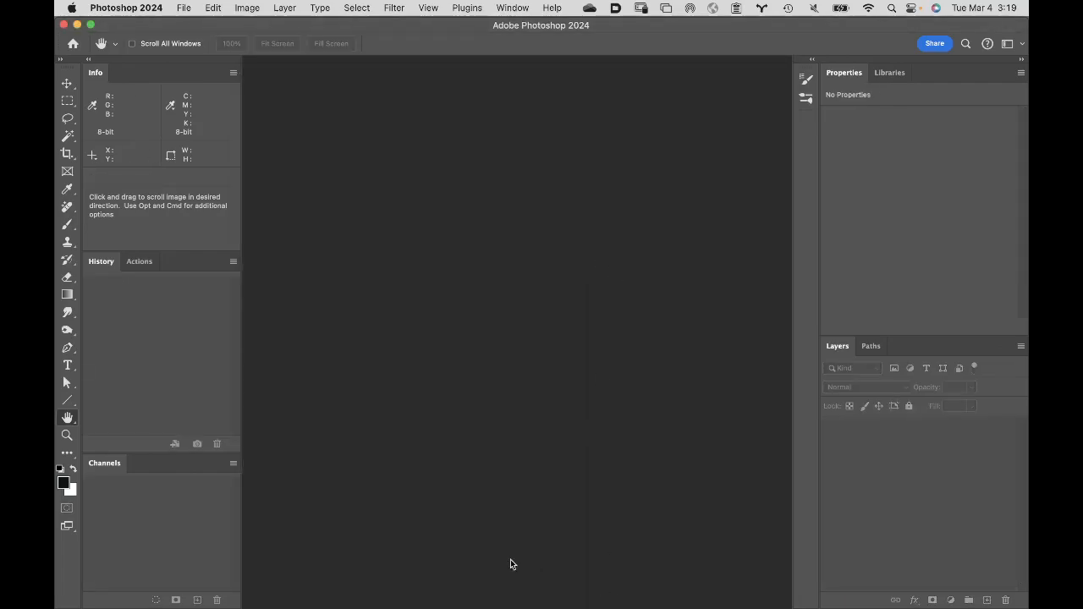
# - Switch to Finder, open Clone Healing 1.psd from Class 6 files > Student Files Week 06, and fit the image to the screen in Photoshop
pyautogui.moveTo(398, 602)
pyautogui.click(80, 591)
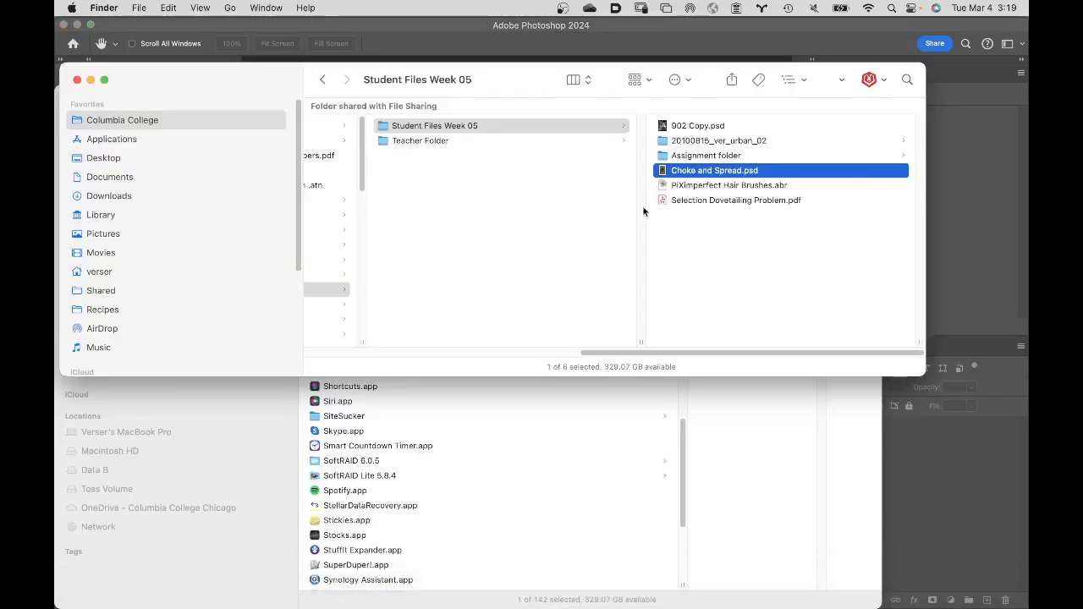
pyautogui.click(463, 141)
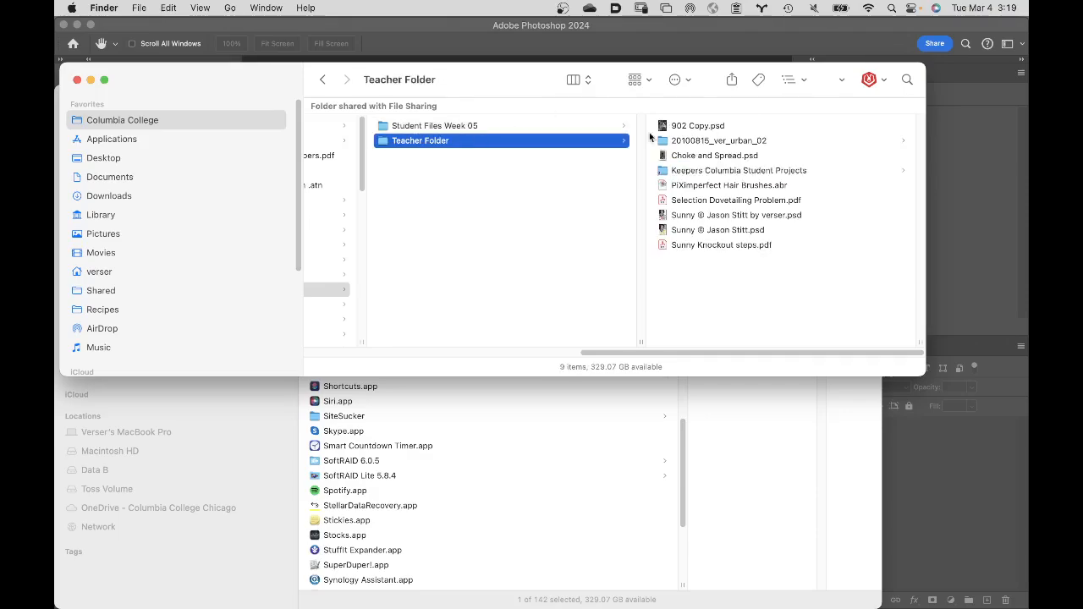
pyautogui.hscroll(-5, 442, 269)
pyautogui.click(436, 305)
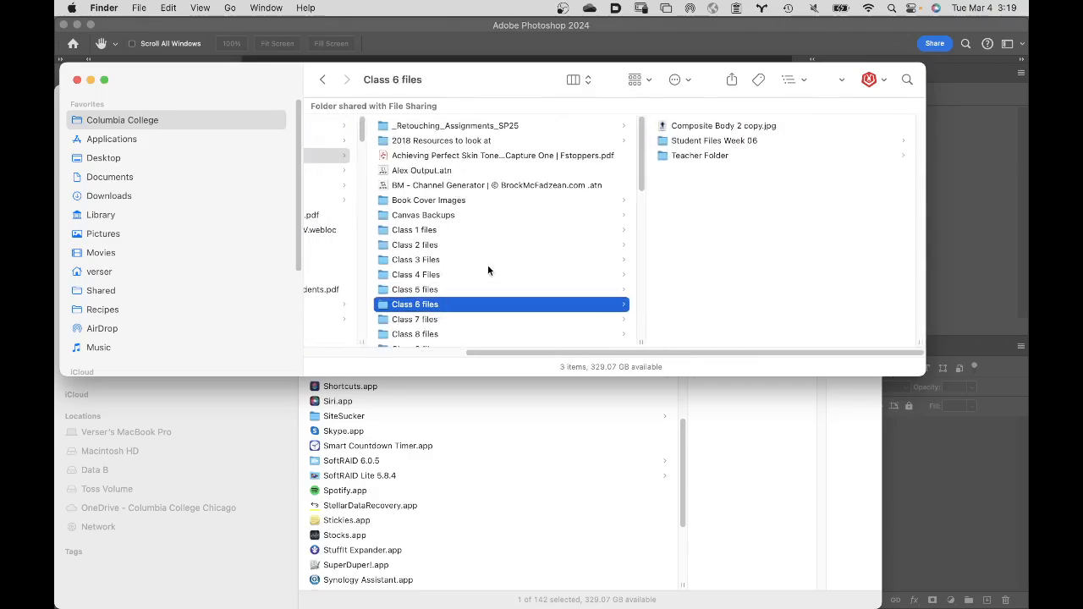
pyautogui.click(696, 141)
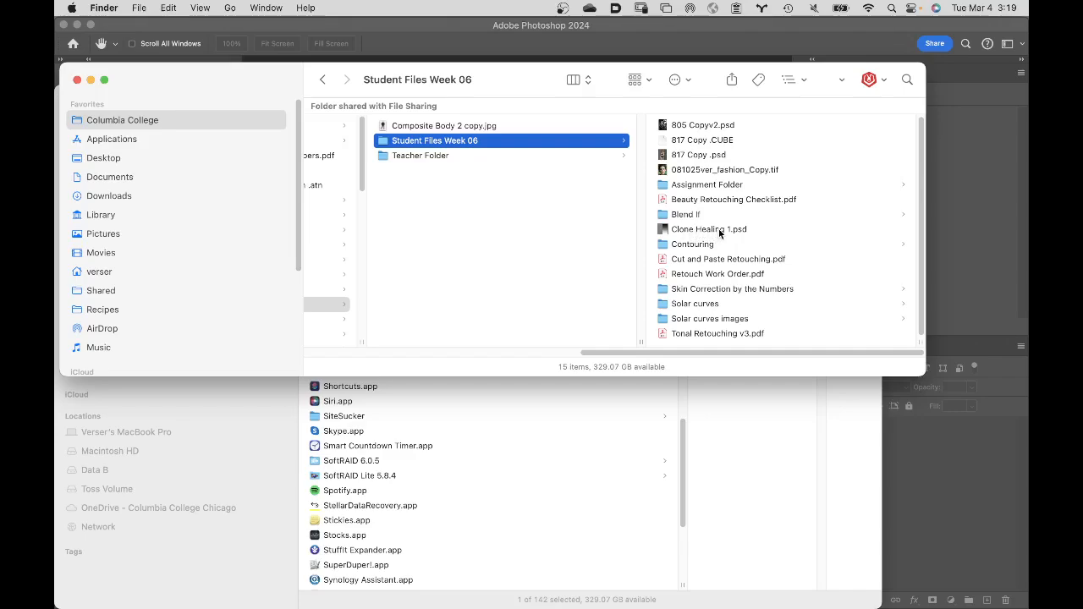
pyautogui.doubleClick(663, 229)
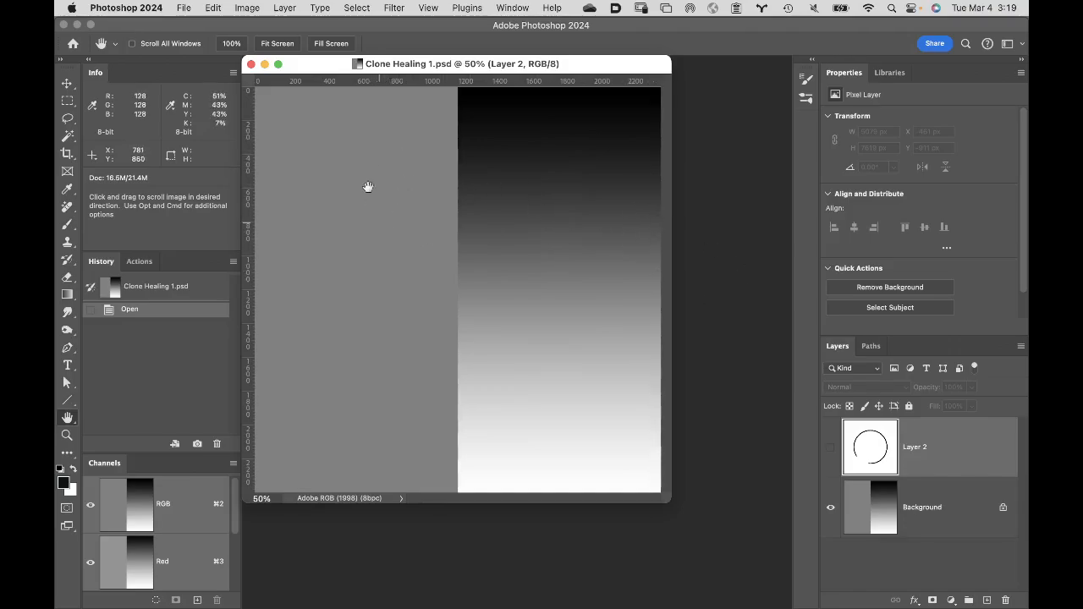
pyautogui.doubleClick(66, 417)
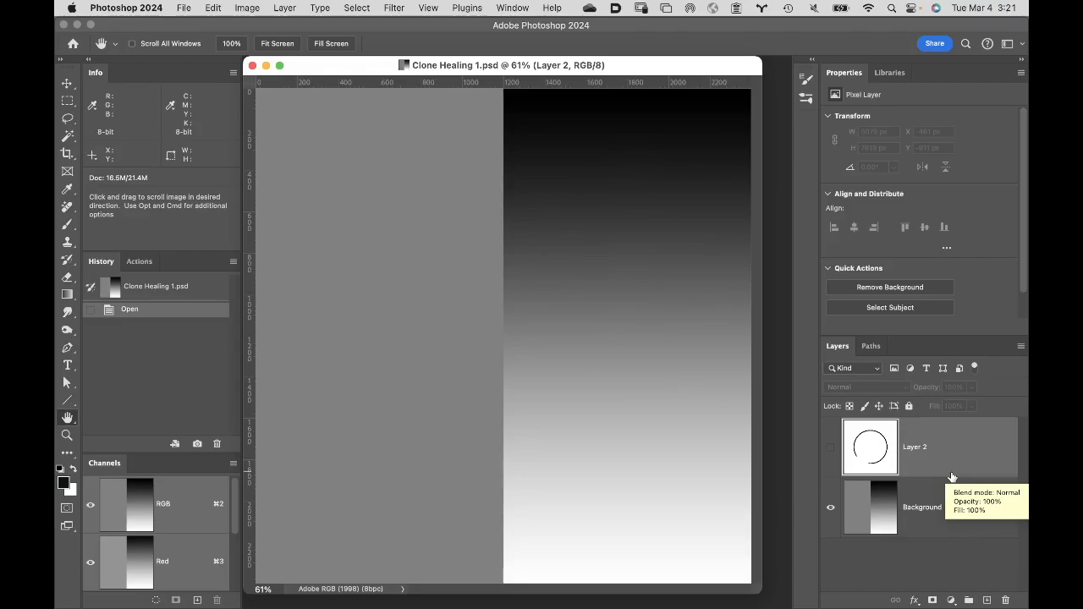
# - Activate the Clone Stamp Tool rather than the Pattern Stamp Tool
pyautogui.press('s')
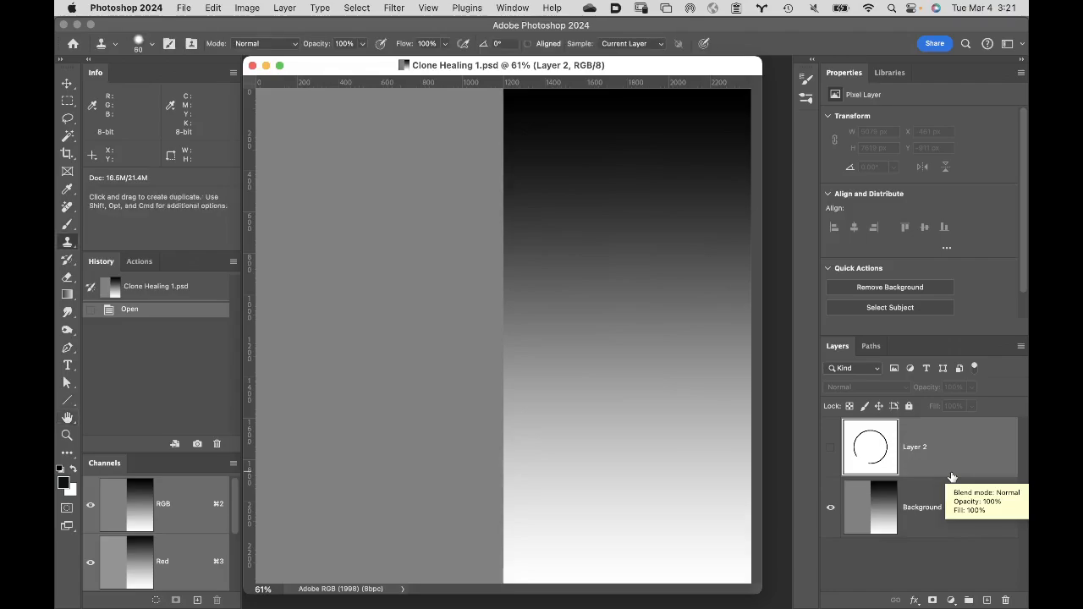
pyautogui.click(69, 250)
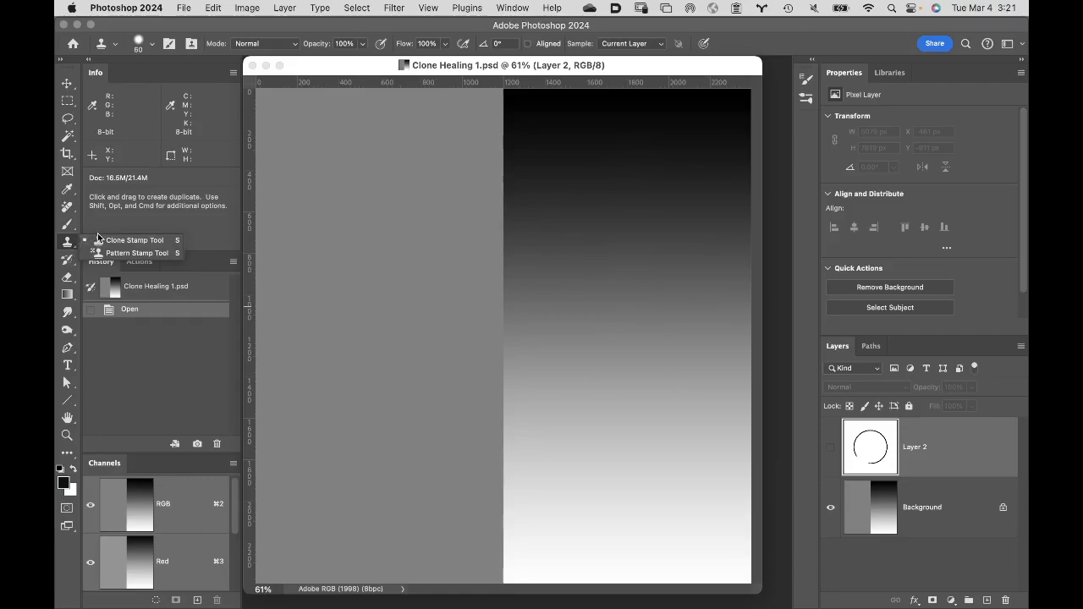
pyautogui.click(159, 240)
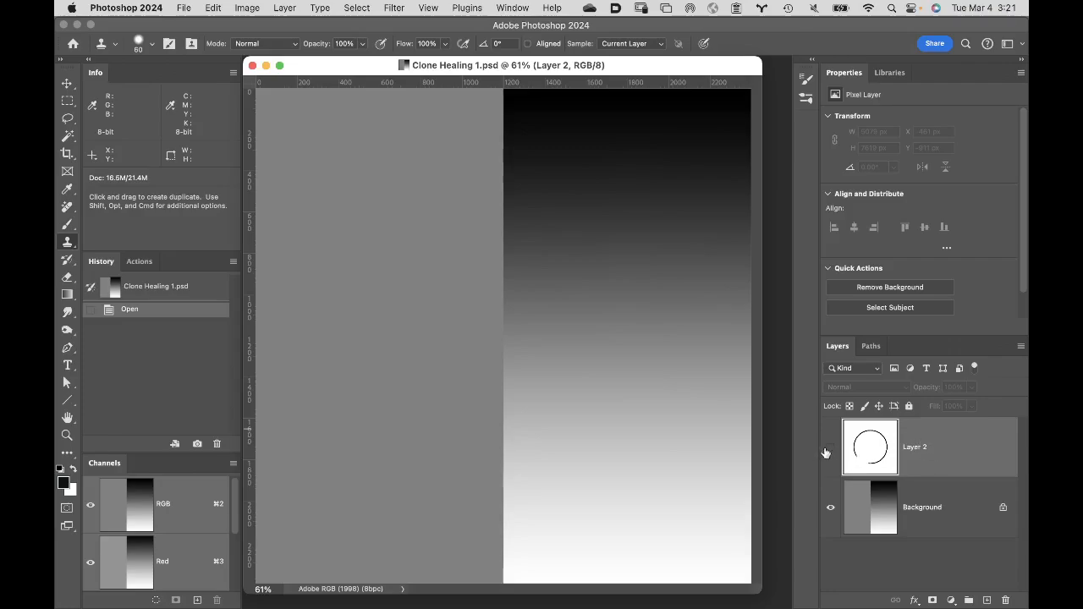
# - Show Layer 2 with its broken circle, hide it again, and make the Background layer active
pyautogui.click(827, 451)
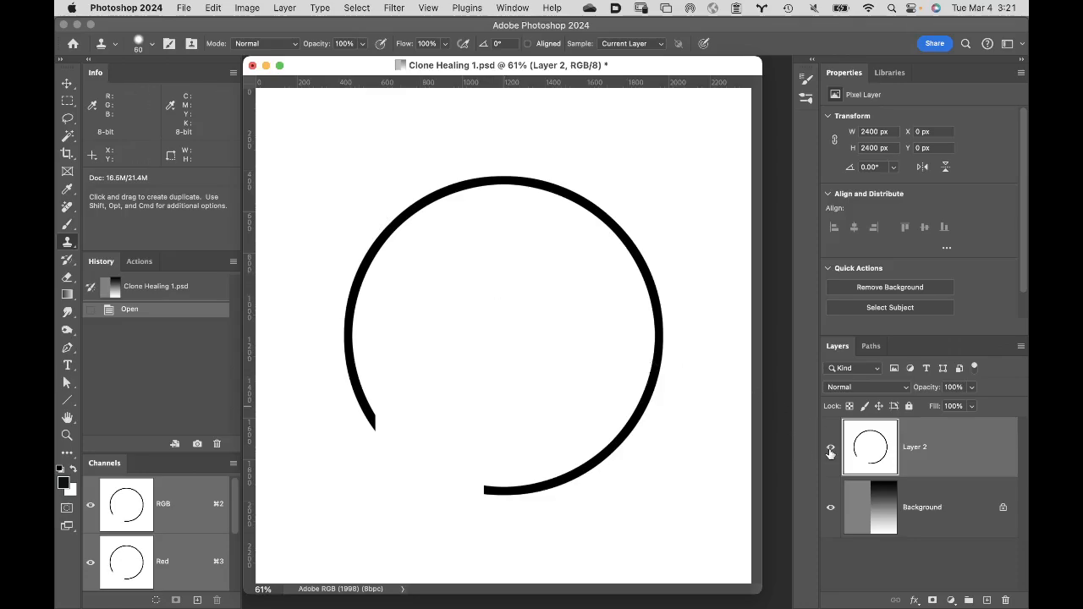
pyautogui.click(830, 452)
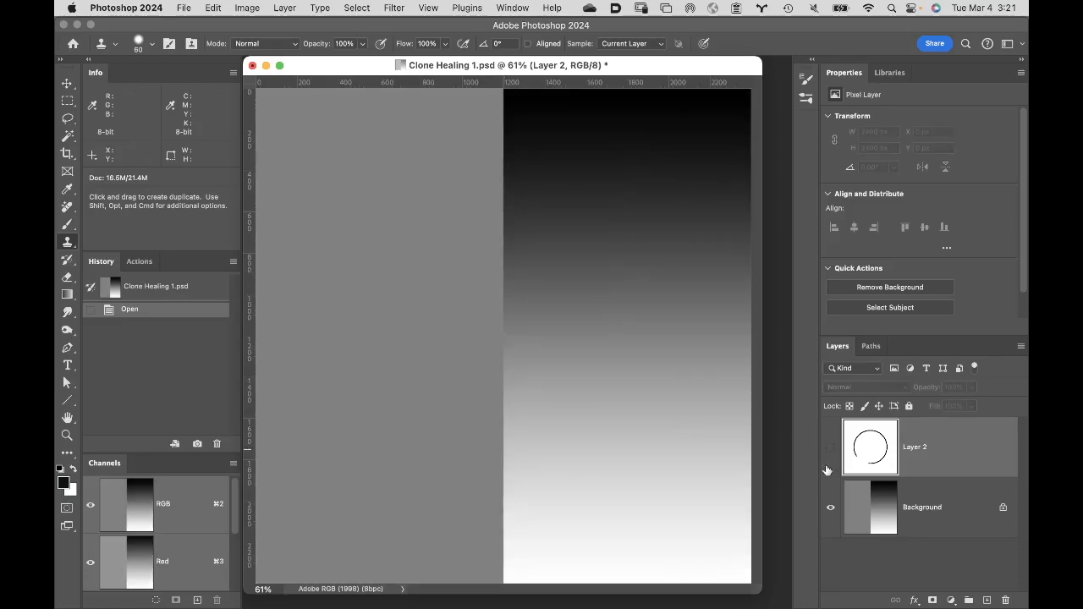
pyautogui.click(967, 514)
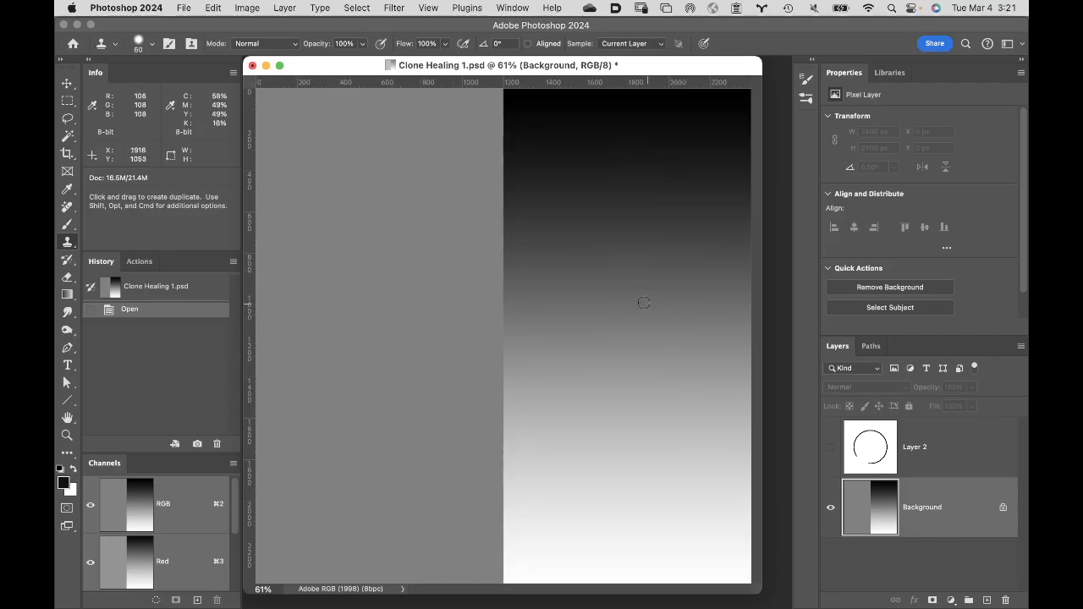
# - Set the Clone Stamp brush to a size of 400 px and a hardness of 100%
pyautogui.press(']')
pyautogui.press(']')
pyautogui.press(']')
pyautogui.press(']')
pyautogui.press(']')
pyautogui.press(']')
pyautogui.press(']')
pyautogui.press(']')
pyautogui.press(']')
pyautogui.press(']')
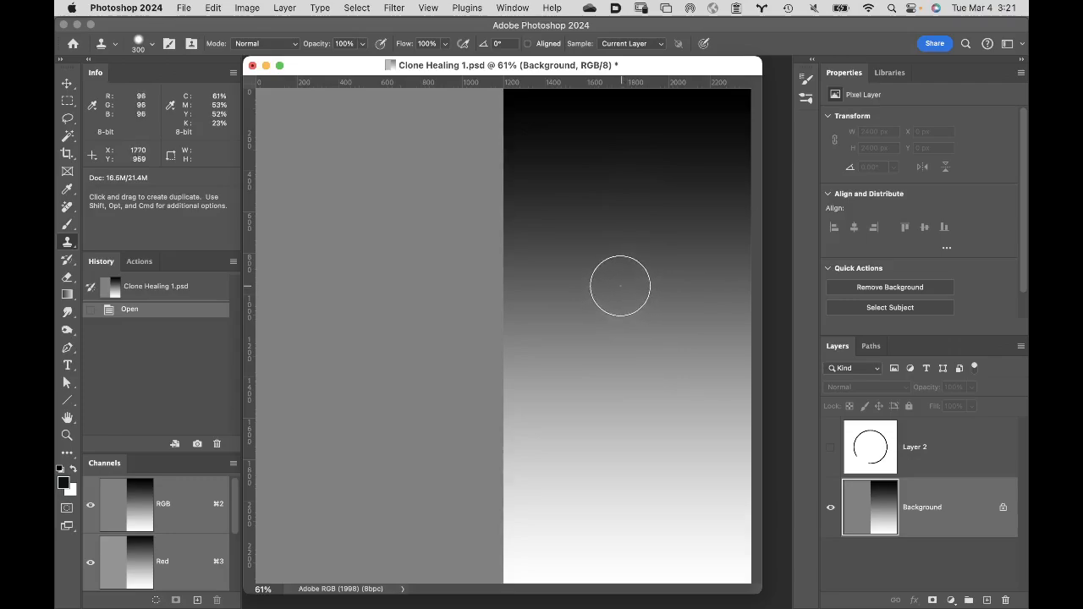
pyautogui.press(']')
pyautogui.press(']')
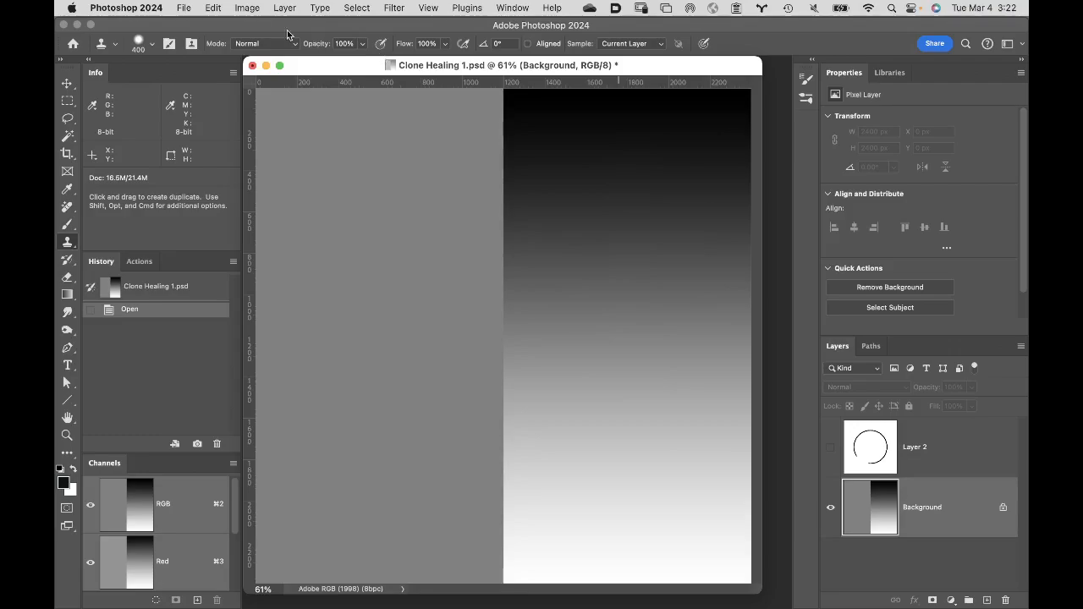
pyautogui.click(155, 41)
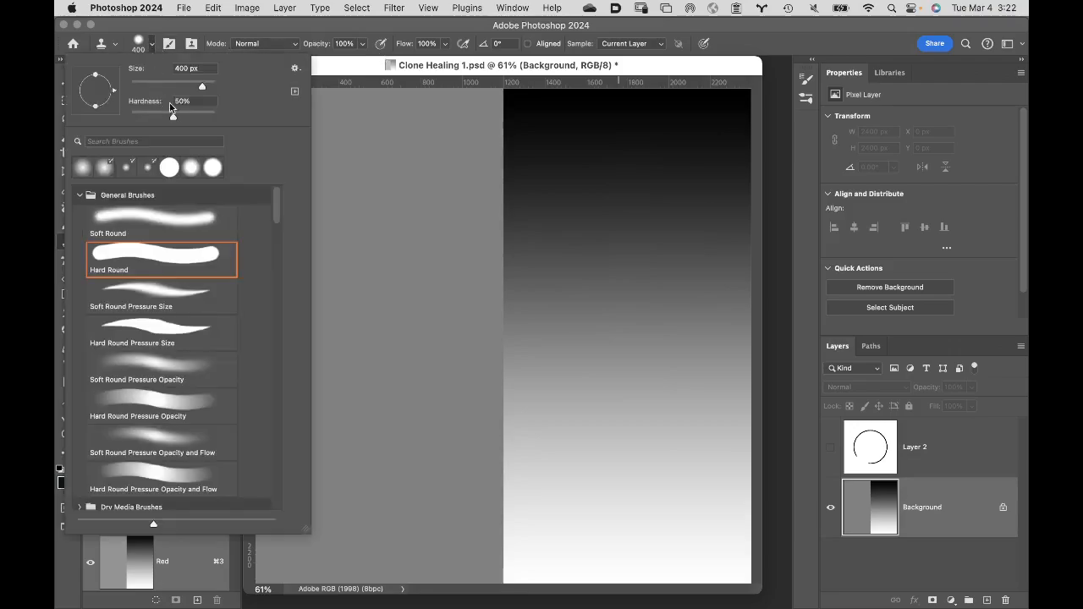
pyautogui.moveTo(176, 119); pyautogui.dragTo(241, 123)
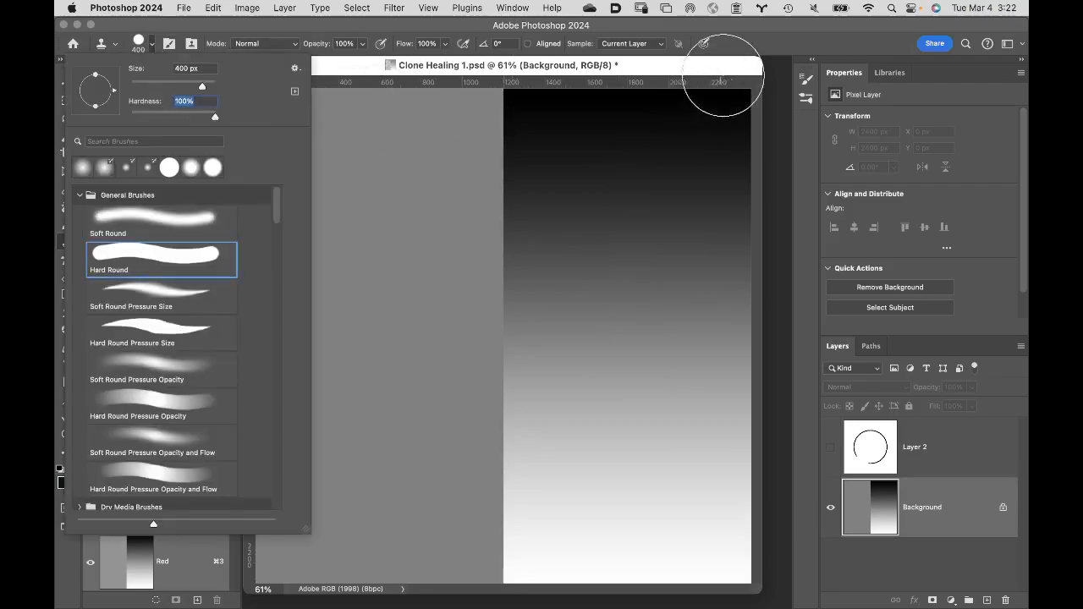
pyautogui.click(758, 39)
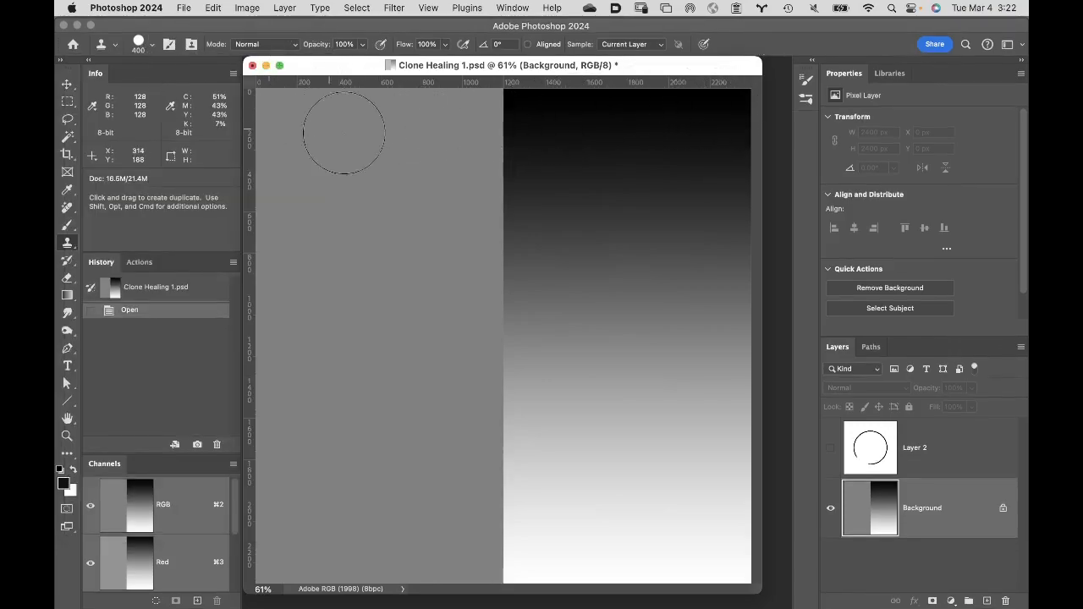
# - With Aligned turned on, sample the dark upper area of the gradient and clone three vertical strokes side by side onto the gray half
pyautogui.click(529, 45)
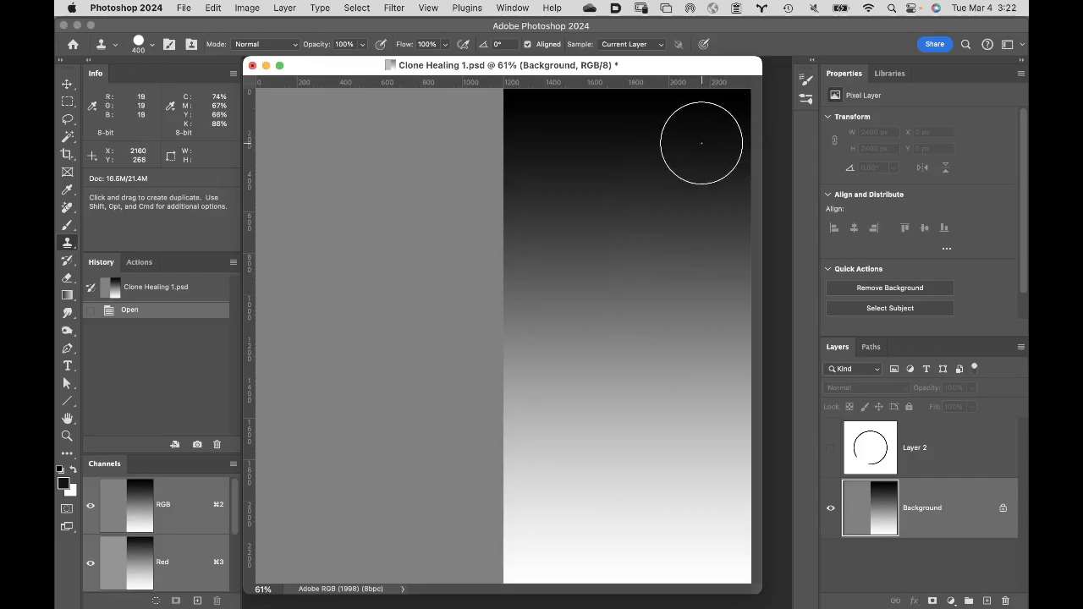
pyautogui.press('j')
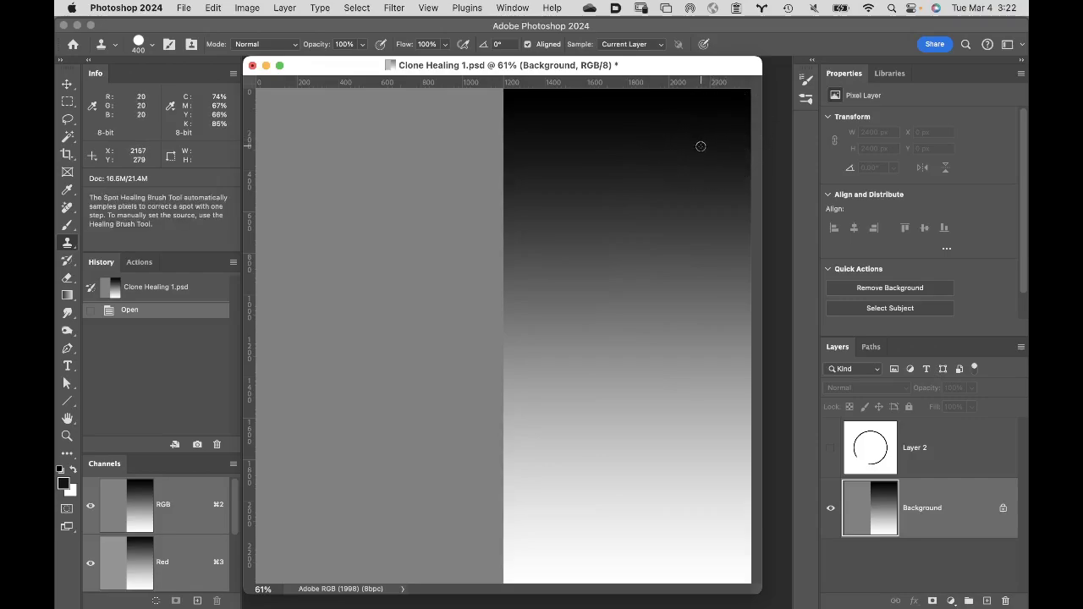
pyautogui.press('s')
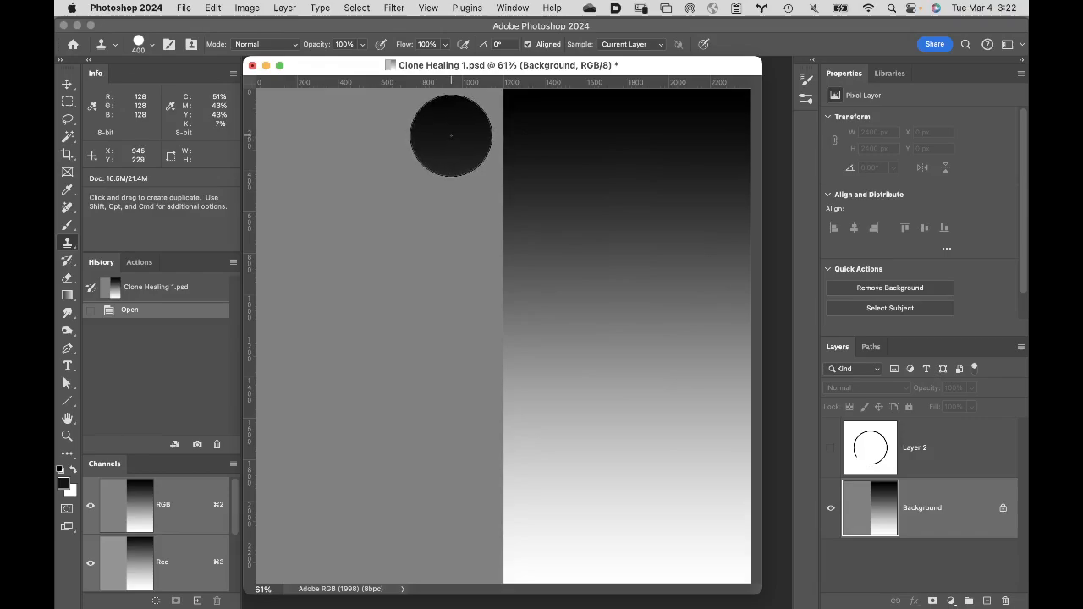
pyautogui.moveTo(451, 136); pyautogui.dragTo(438, 538)
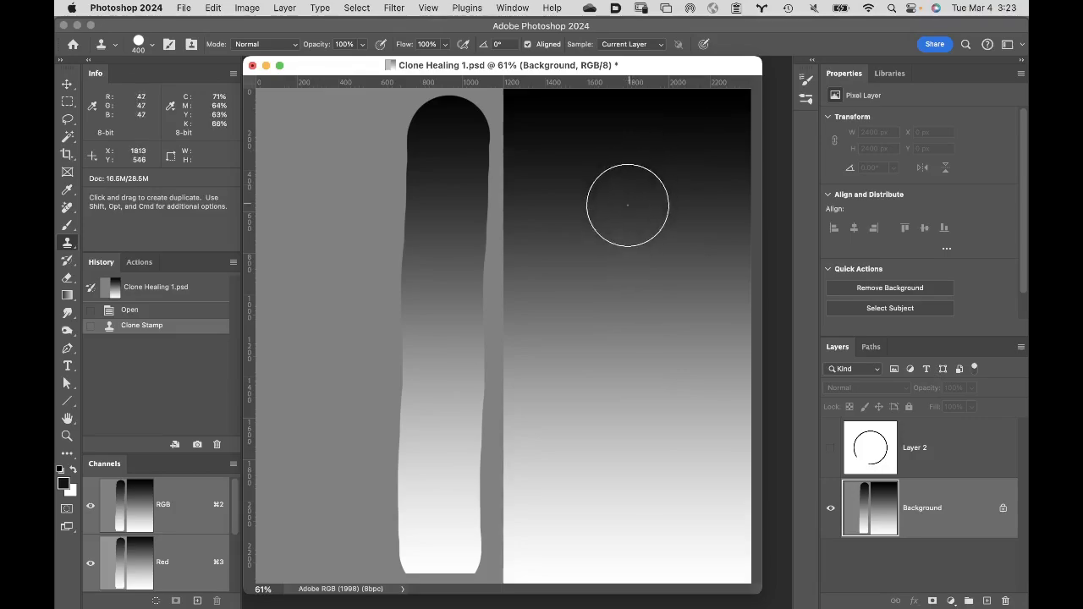
pyautogui.moveTo(438, 145); pyautogui.dragTo(441, 121)
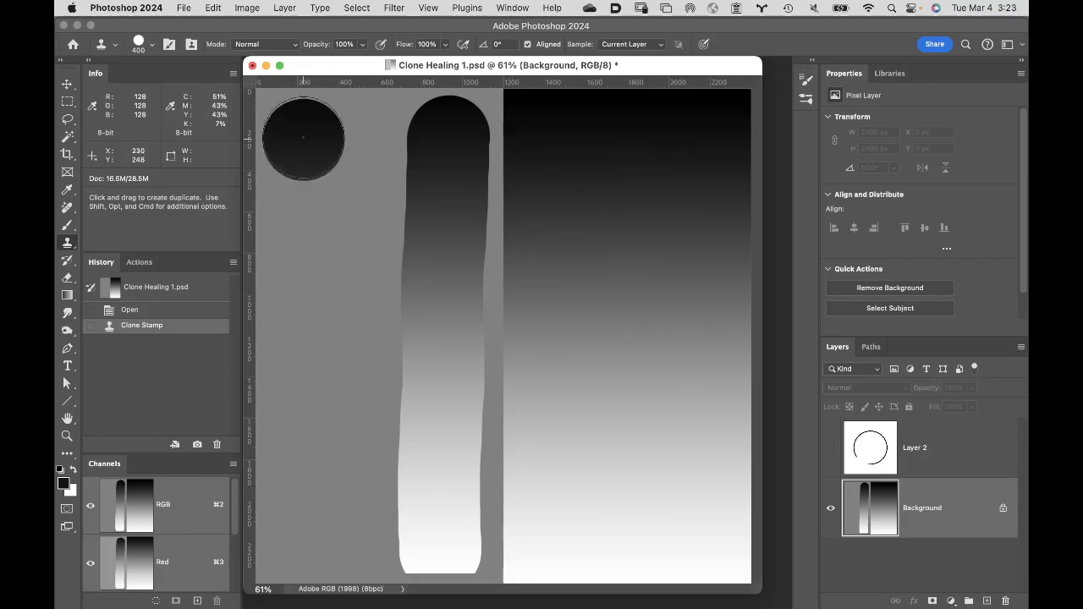
pyautogui.moveTo(306, 131)
pyautogui.mouseDown()
pyautogui.moveTo(330, 535)
pyautogui.moveTo(332, 506)
pyautogui.mouseUp()
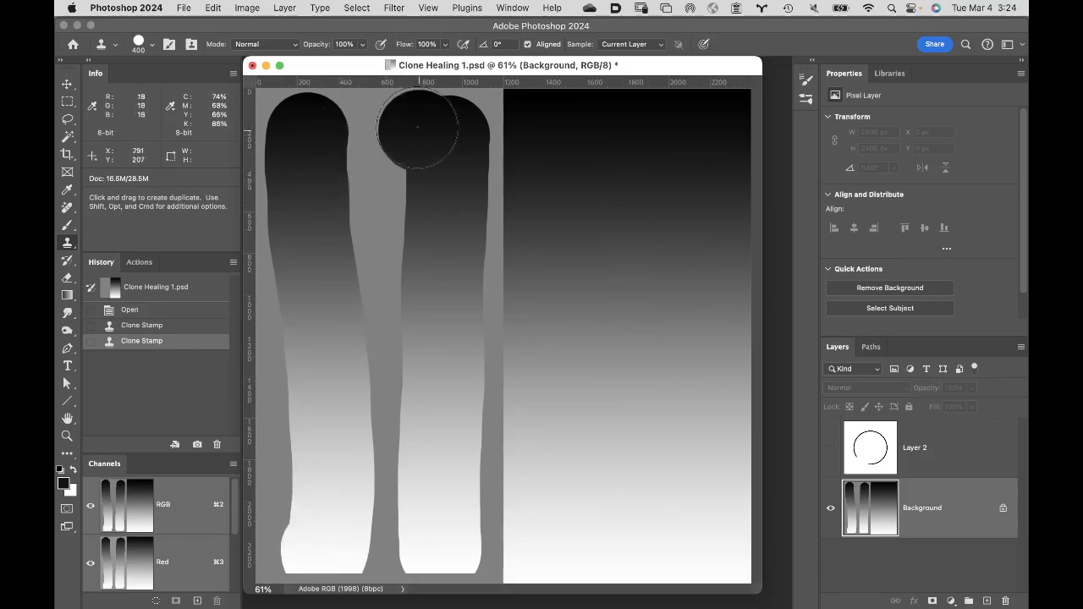
pyautogui.moveTo(381, 203)
pyautogui.mouseDown()
pyautogui.moveTo(387, 147)
pyautogui.moveTo(371, 135)
pyautogui.moveTo(372, 370)
pyautogui.moveTo(358, 516)
pyautogui.moveTo(373, 503)
pyautogui.mouseUp()
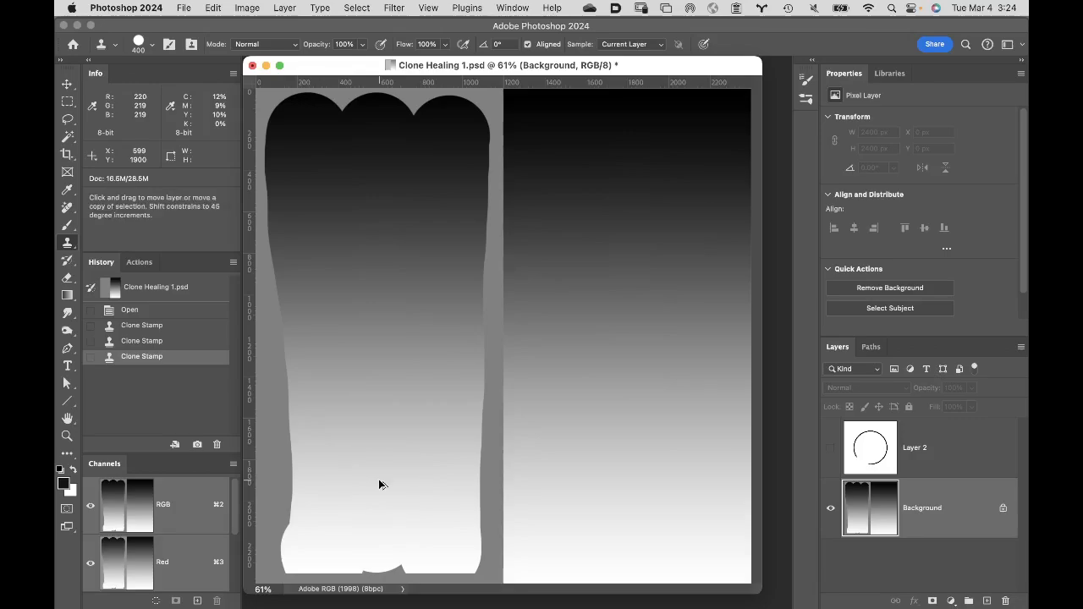
# - Undo the three aligned clone strokes on the gray half
pyautogui.press('super+z')
pyautogui.press('super+z')
pyautogui.press('super+z')
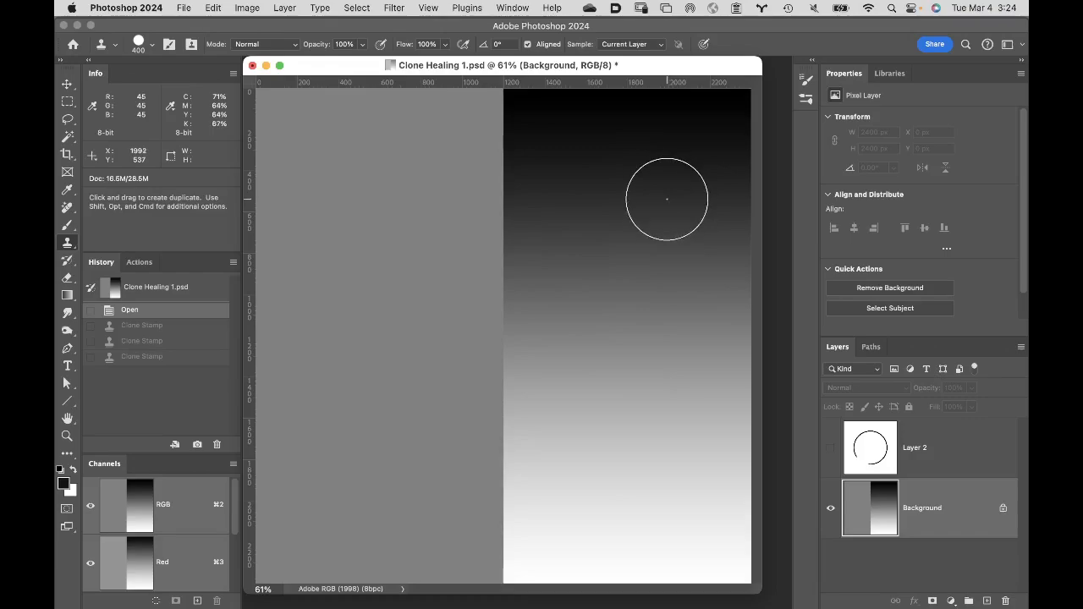
# - With Aligned turned off, sample the gradient's dark upper area and clone three vertical strokes onto the gray half, each starting lower than the last
pyautogui.click(528, 45)
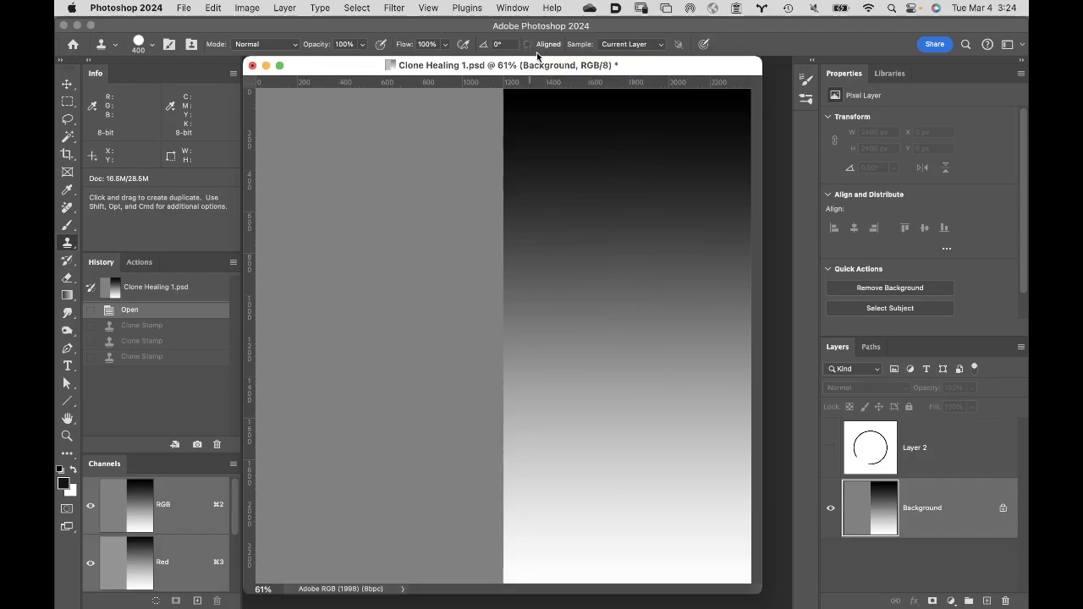
pyautogui.keyDown('alt'); pyautogui.click(704, 145); pyautogui.keyUp('alt')
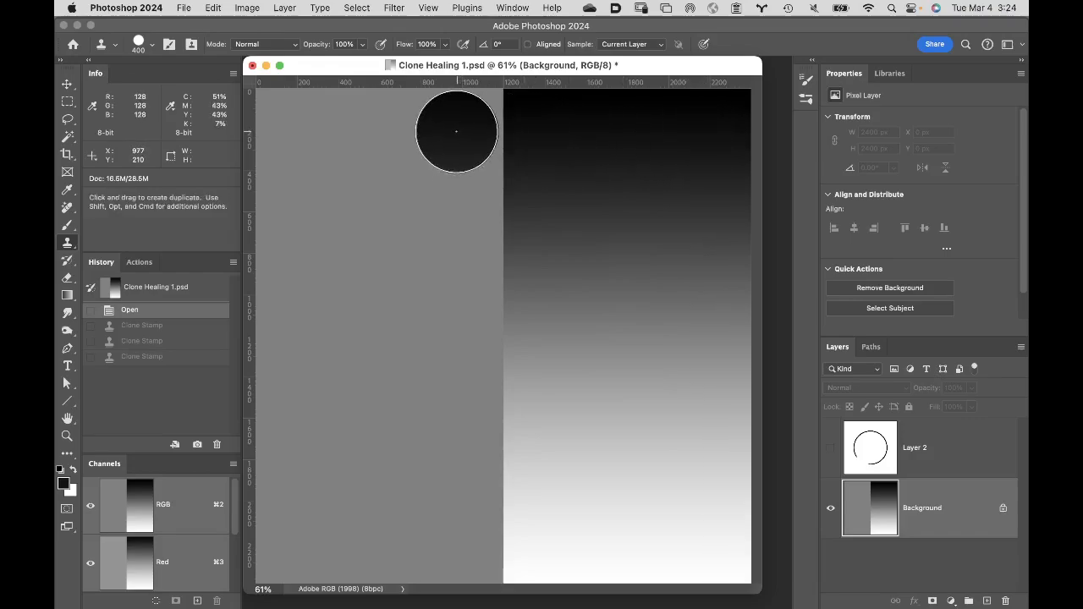
pyautogui.moveTo(459, 131)
pyautogui.mouseDown()
pyautogui.moveTo(445, 243)
pyautogui.moveTo(454, 442)
pyautogui.moveTo(446, 531)
pyautogui.mouseUp()
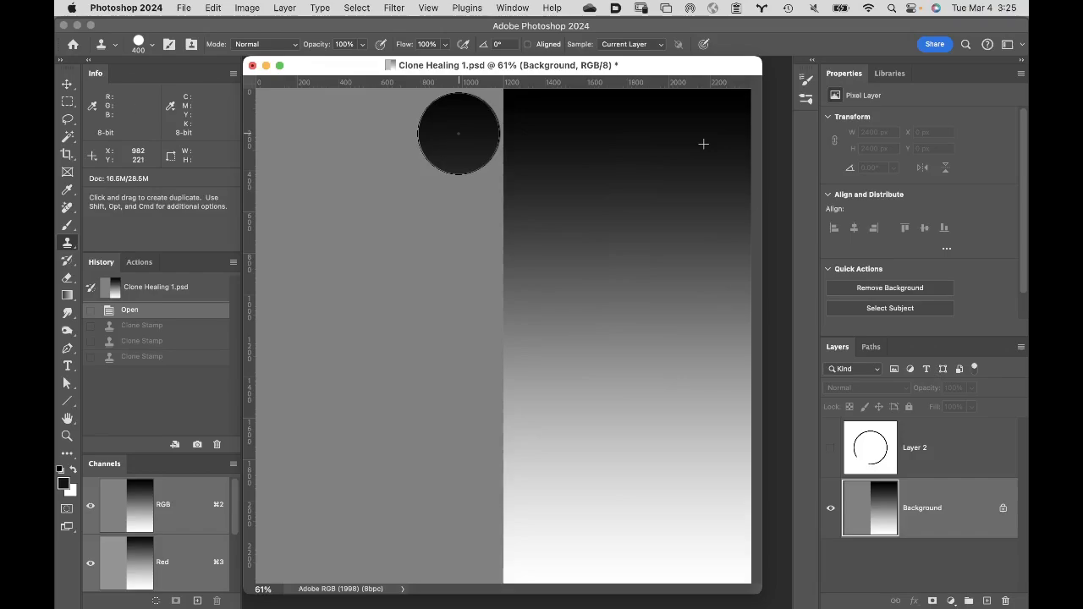
pyautogui.moveTo(459, 133)
pyautogui.mouseDown()
pyautogui.moveTo(462, 462)
pyautogui.moveTo(451, 559)
pyautogui.moveTo(435, 300)
pyautogui.mouseUp()
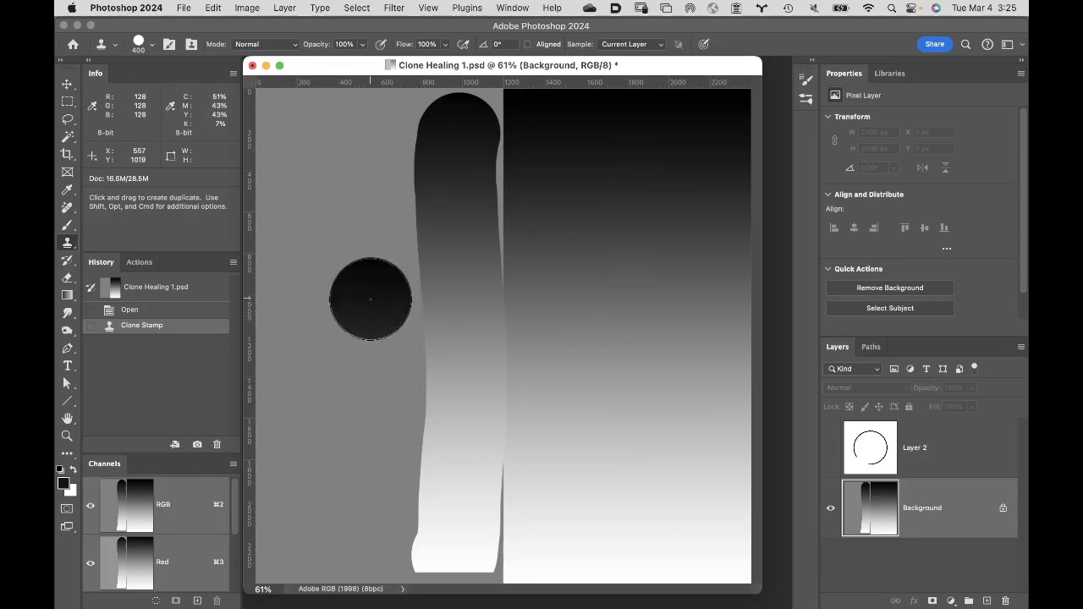
pyautogui.moveTo(371, 299); pyautogui.dragTo(380, 299)
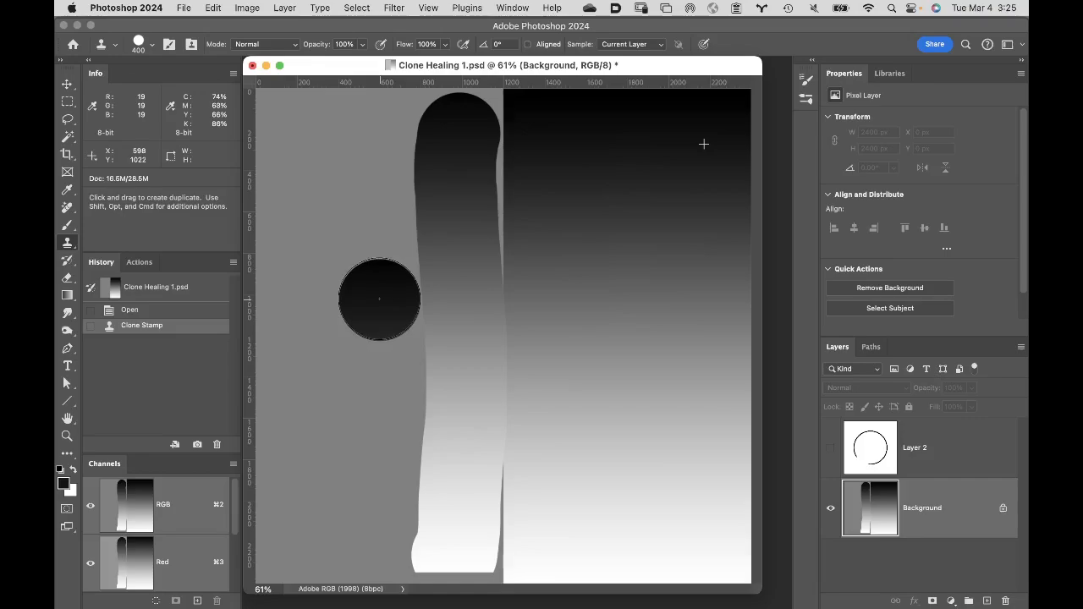
pyautogui.moveTo(379, 299)
pyautogui.mouseDown()
pyautogui.moveTo(378, 542)
pyautogui.moveTo(375, 532)
pyautogui.mouseUp()
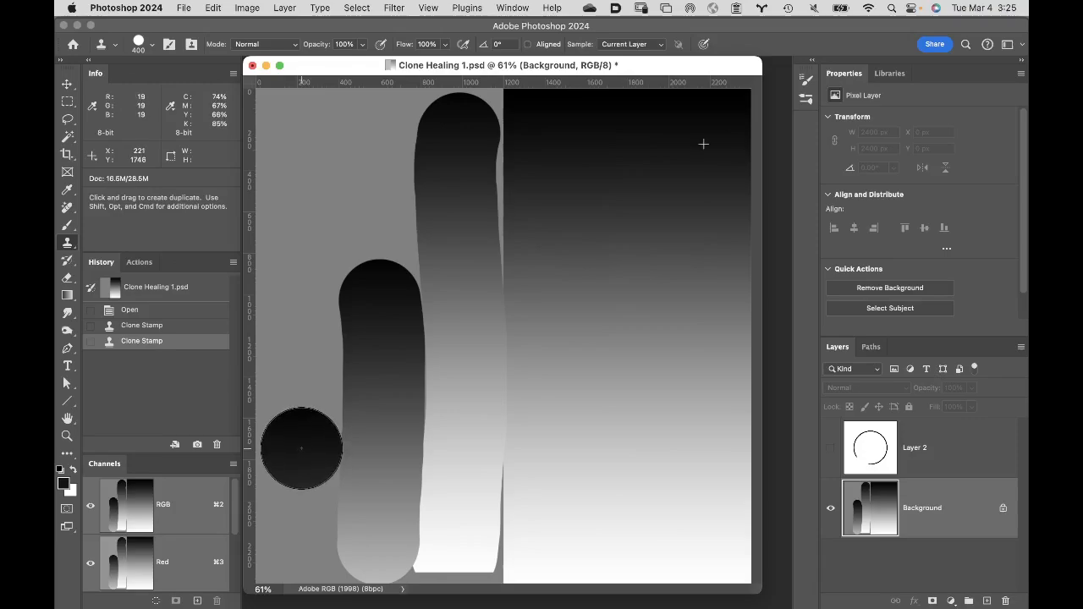
pyautogui.moveTo(301, 448); pyautogui.dragTo(301, 538)
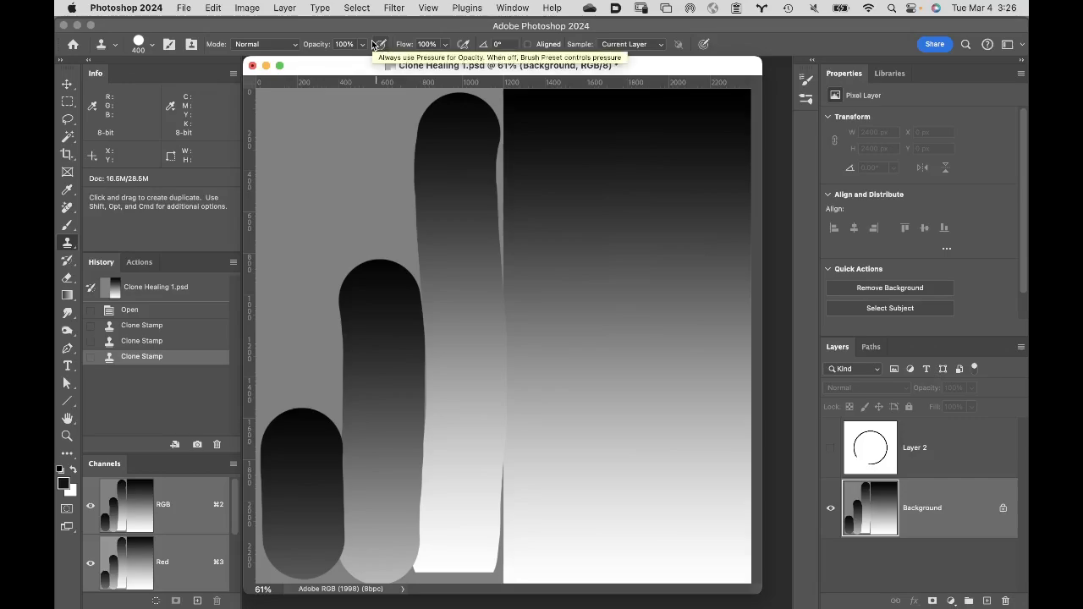
# - Undo the three non-aligned clone strokes on the gray half
pyautogui.press('super+z')
pyautogui.press('super+z')
pyautogui.press('super+z')
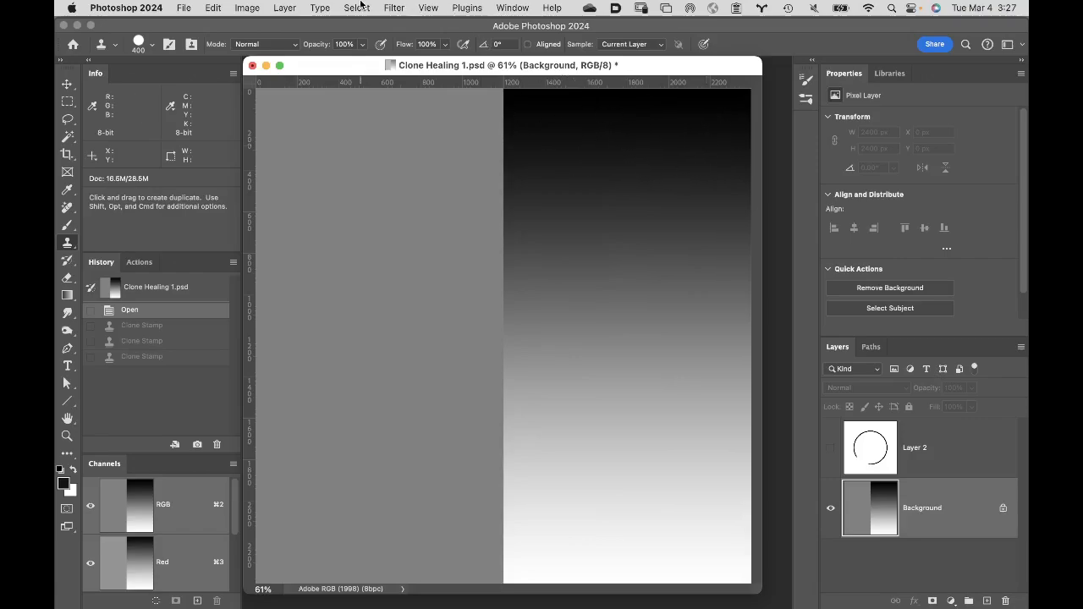
# - Set the clone brush hardness to 0% and clone one vertical stroke onto the upper part of the gray half
pyautogui.click(154, 45)
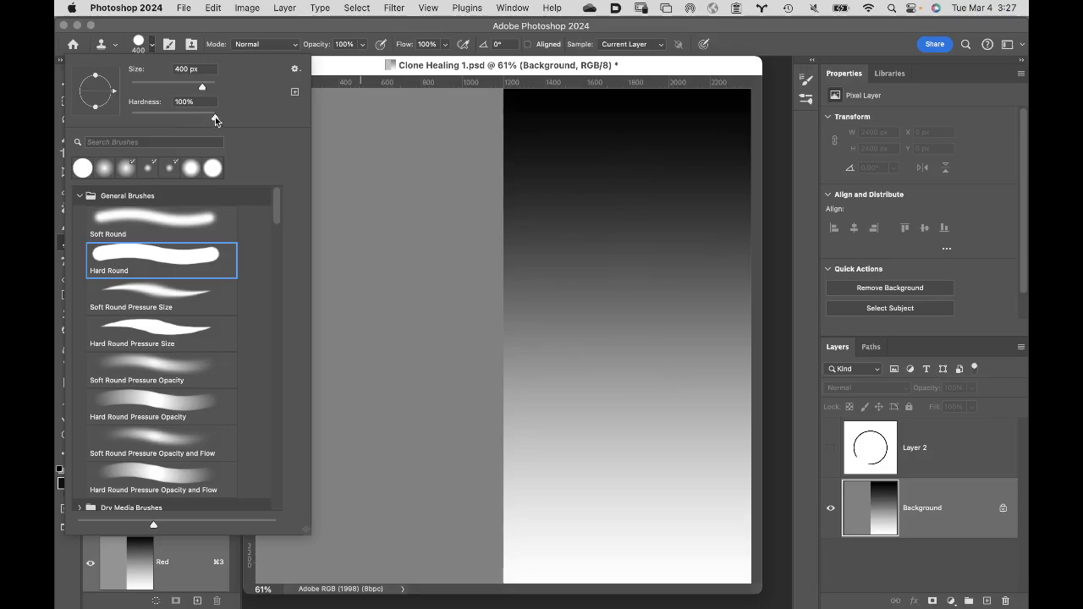
pyautogui.moveTo(215, 120); pyautogui.dragTo(95, 121)
pyautogui.click(333, 27)
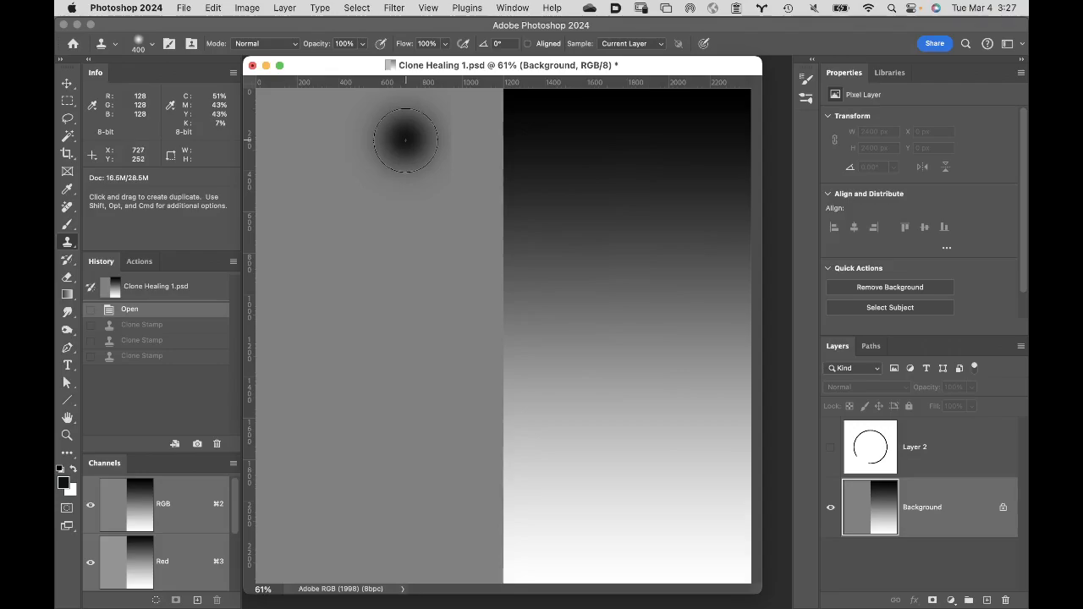
pyautogui.moveTo(405, 140); pyautogui.dragTo(412, 292)
# - Zoom in to 300% and clone again over the soft left edge of the cloned stroke
pyautogui.press('super+space')
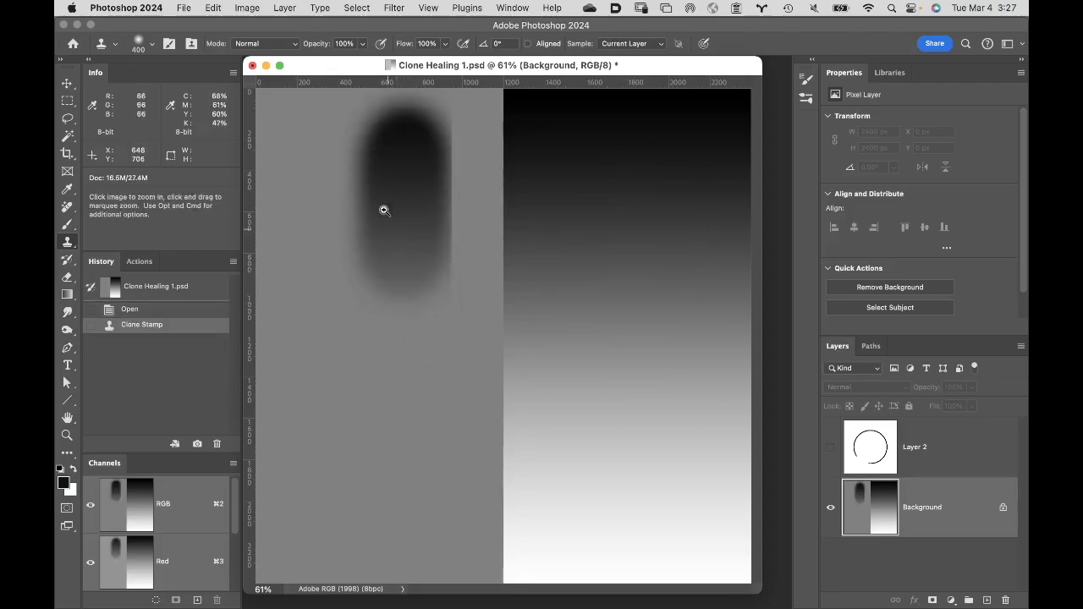
pyautogui.keyDown('super'); pyautogui.click(379, 151); pyautogui.keyUp('super')
pyautogui.keyDown('super'); pyautogui.click(392, 170); pyautogui.keyUp('super')
pyautogui.keyDown('super'); pyautogui.click(451, 201); pyautogui.keyUp('super')
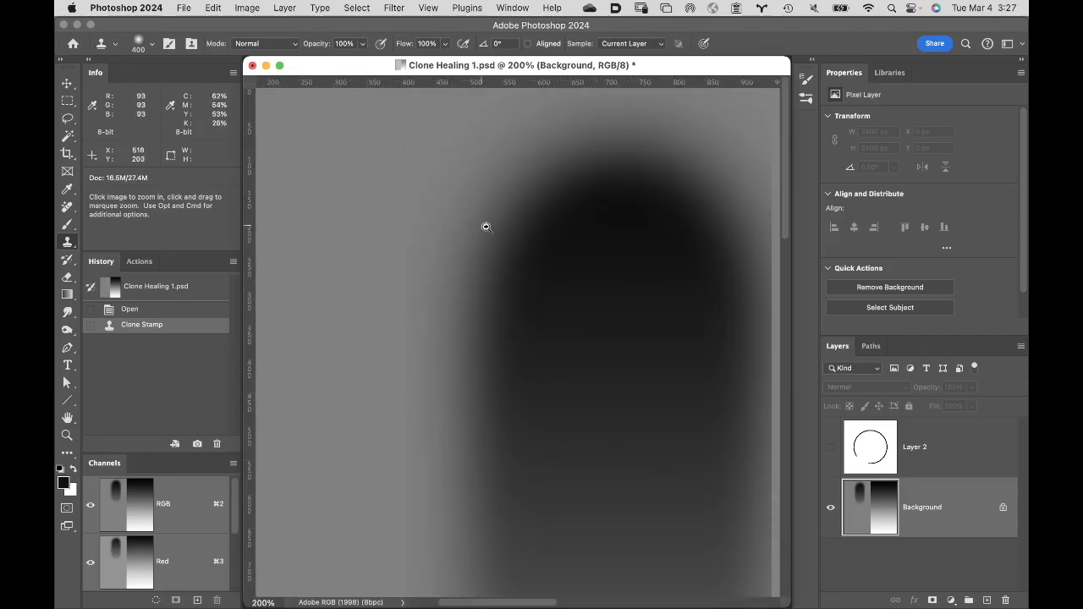
pyautogui.keyDown('super'); pyautogui.click(546, 289); pyautogui.keyUp('super')
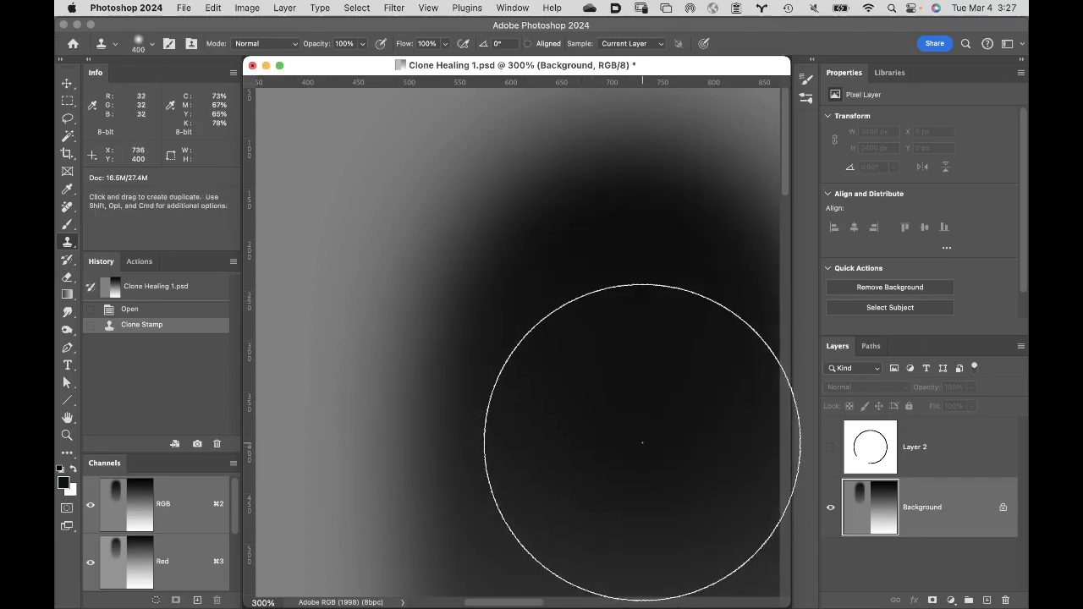
pyautogui.moveTo(317, 232); pyautogui.dragTo(306, 196)
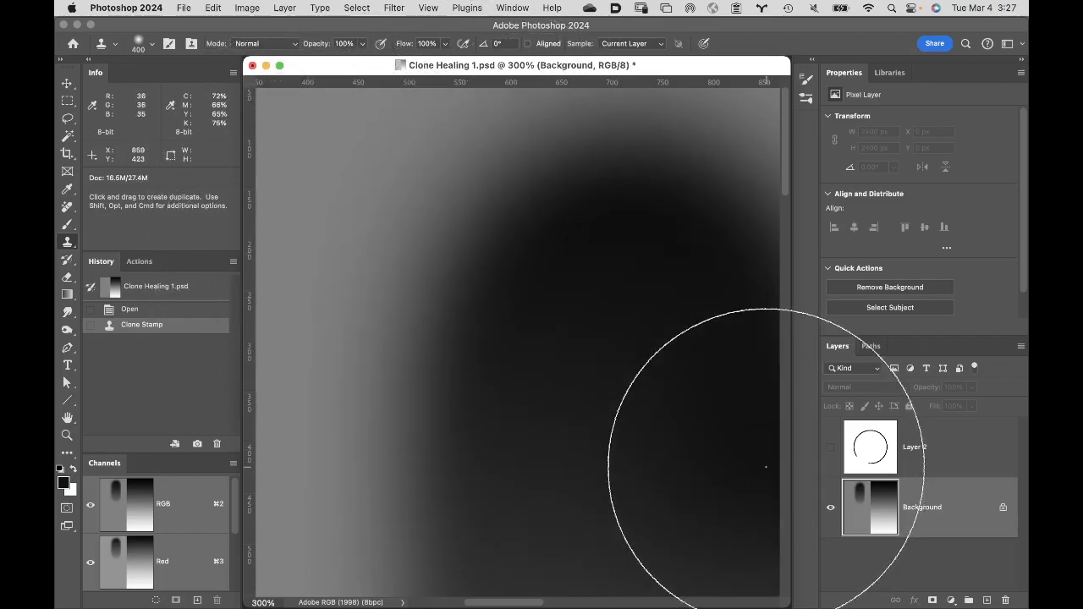
# - Undo the soft-edged clone strokes and clone a fresh soft-edged stroke onto the gray half
pyautogui.press('super+z')
pyautogui.press('super+z')
pyautogui.press('super+z')
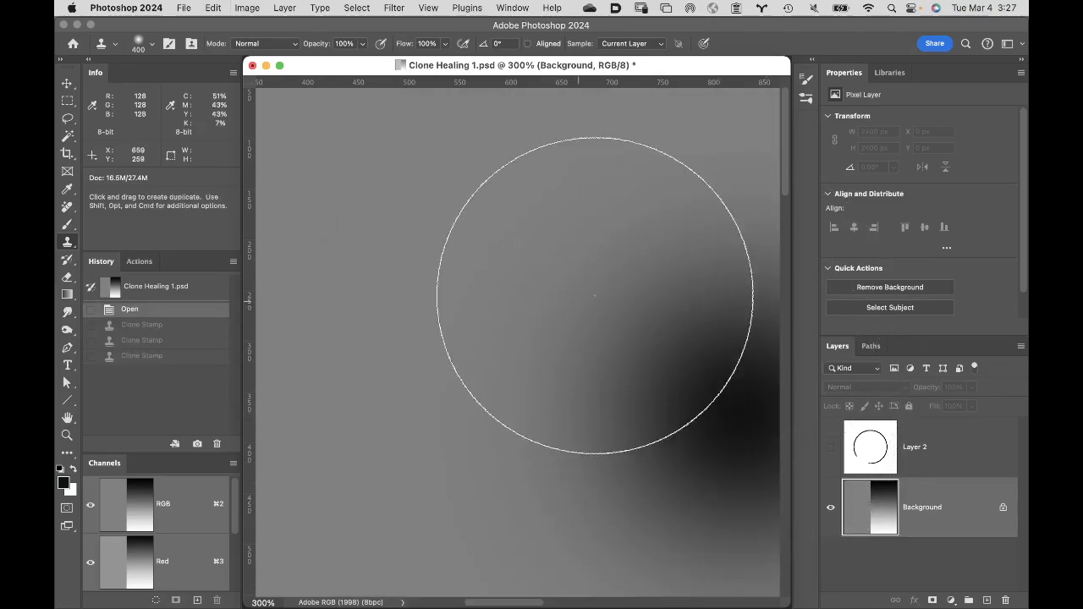
pyautogui.click(601, 299)
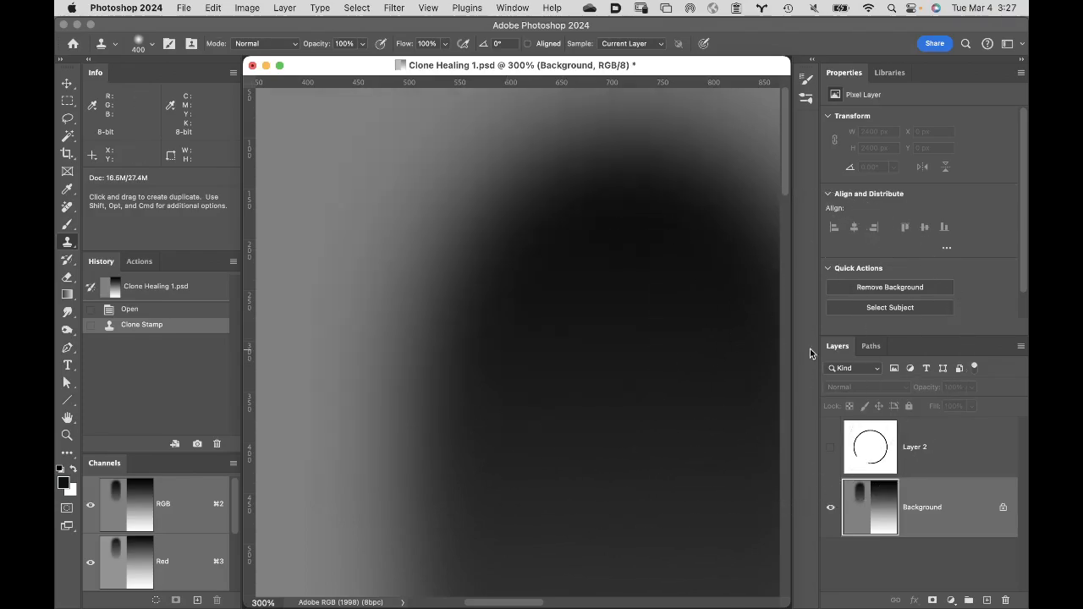
# - Create a 10 x 8 inch, 300 pixels/inch RGB document with a white background and place a vertical guide at 1500 px
pyautogui.press('v')
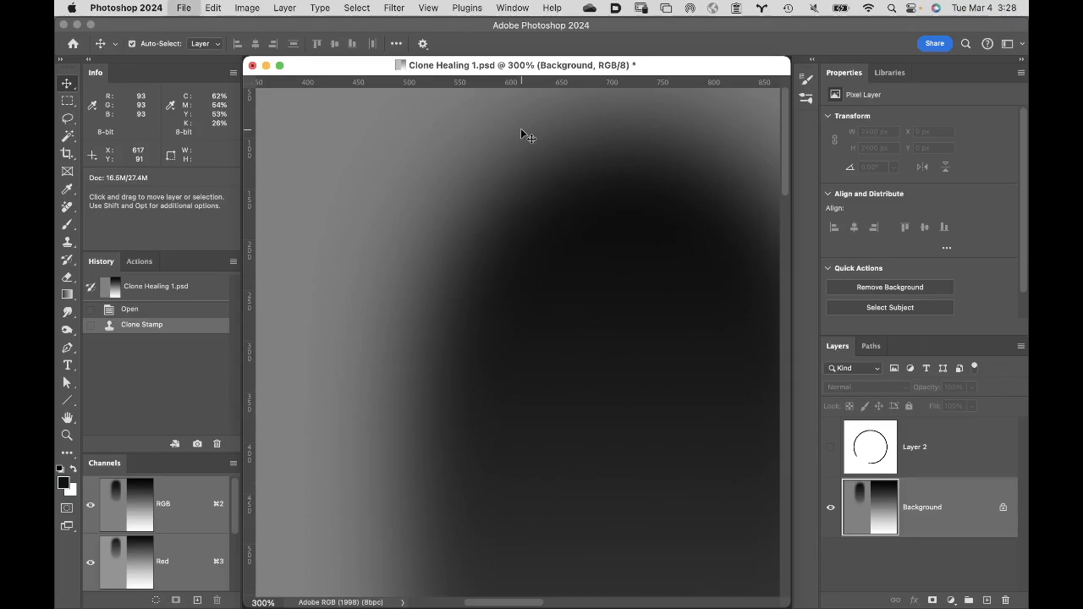
pyautogui.press('super+n')
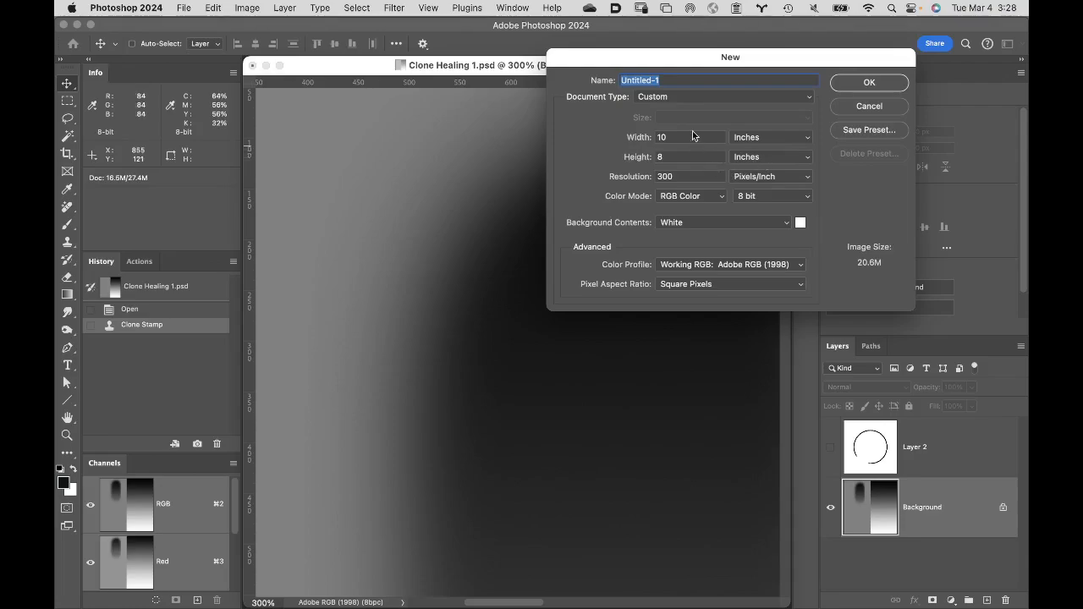
pyautogui.click(861, 88)
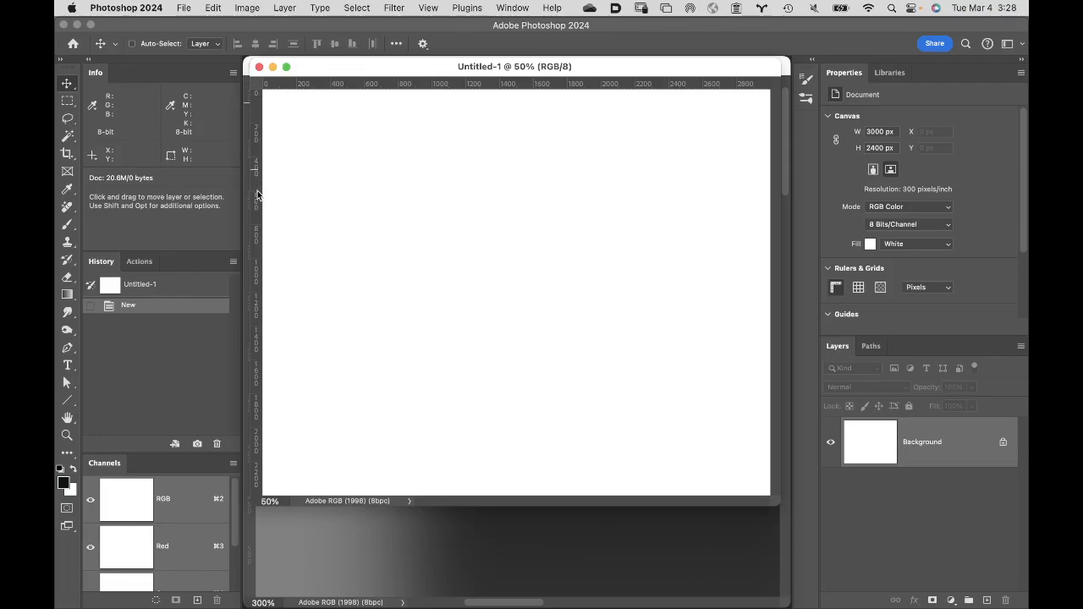
pyautogui.moveTo(257, 194); pyautogui.dragTo(519, 217)
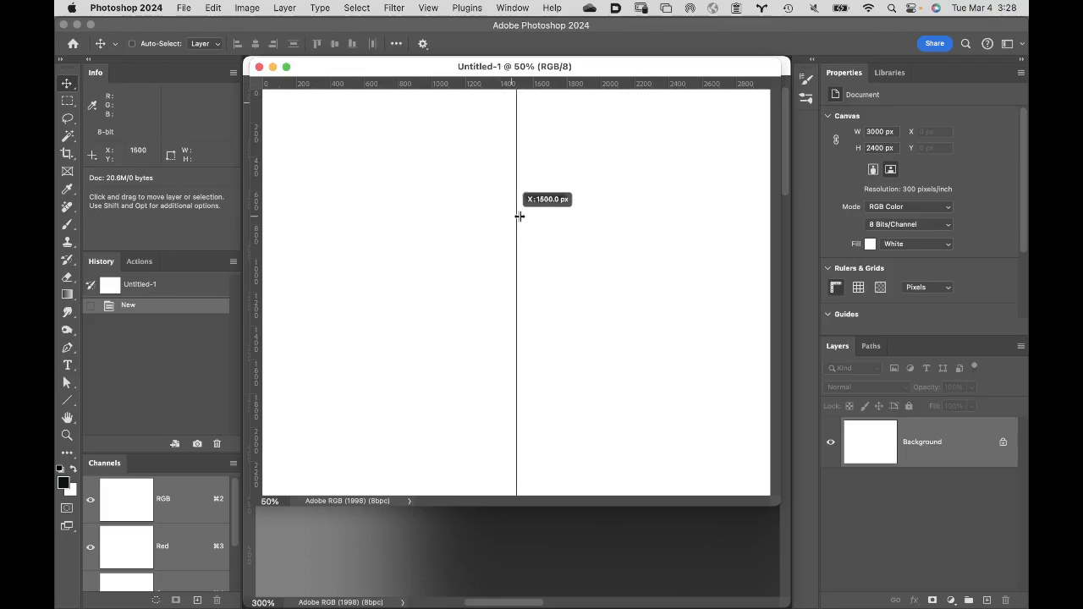
pyautogui.moveTo(520, 217); pyautogui.dragTo(520, 216)
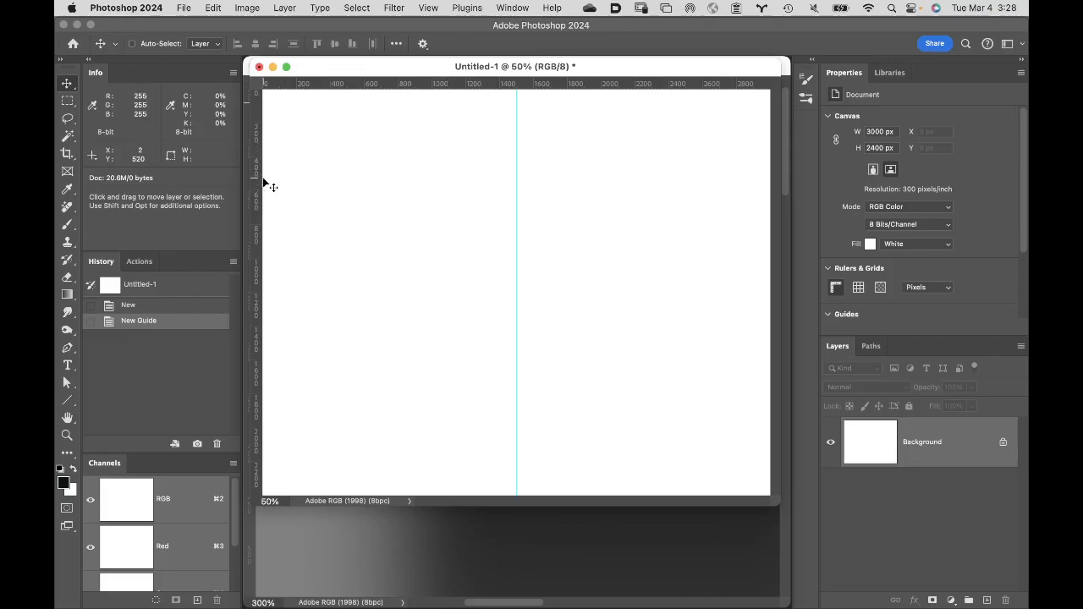
# - Select the left half of the white canvas with a rectangular marquee ending at the vertical guide
pyautogui.press('m')
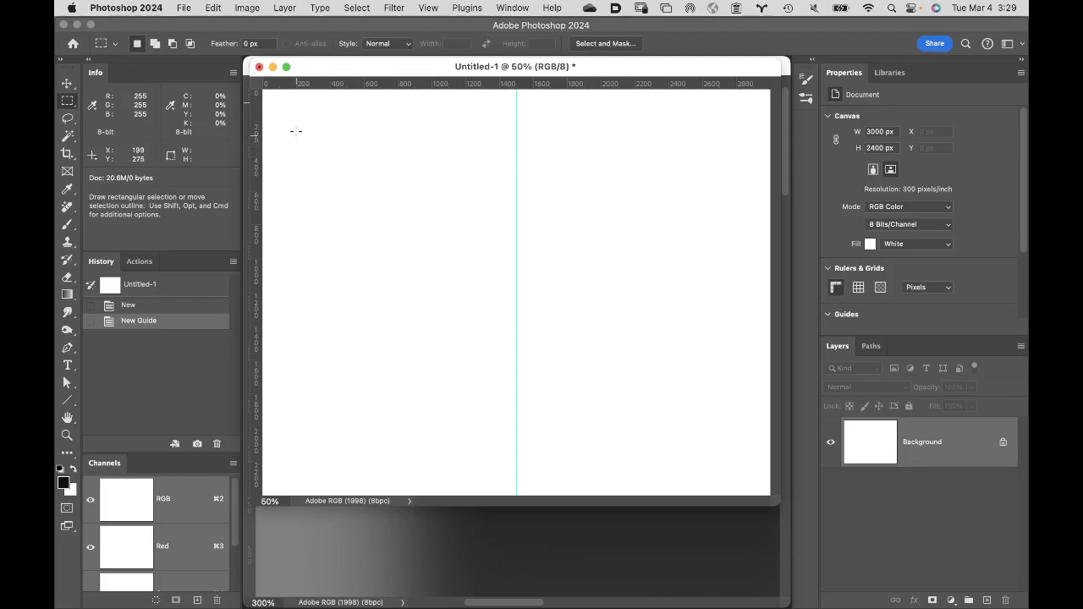
pyautogui.moveTo(291, 130); pyautogui.dragTo(374, 204)
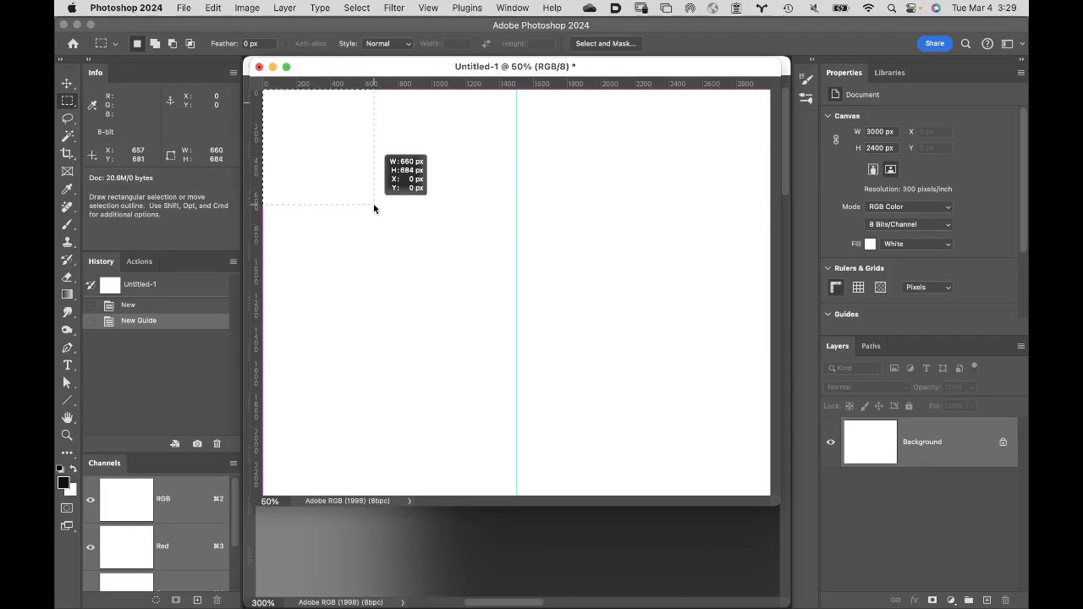
pyautogui.moveTo(374, 205); pyautogui.dragTo(514, 501)
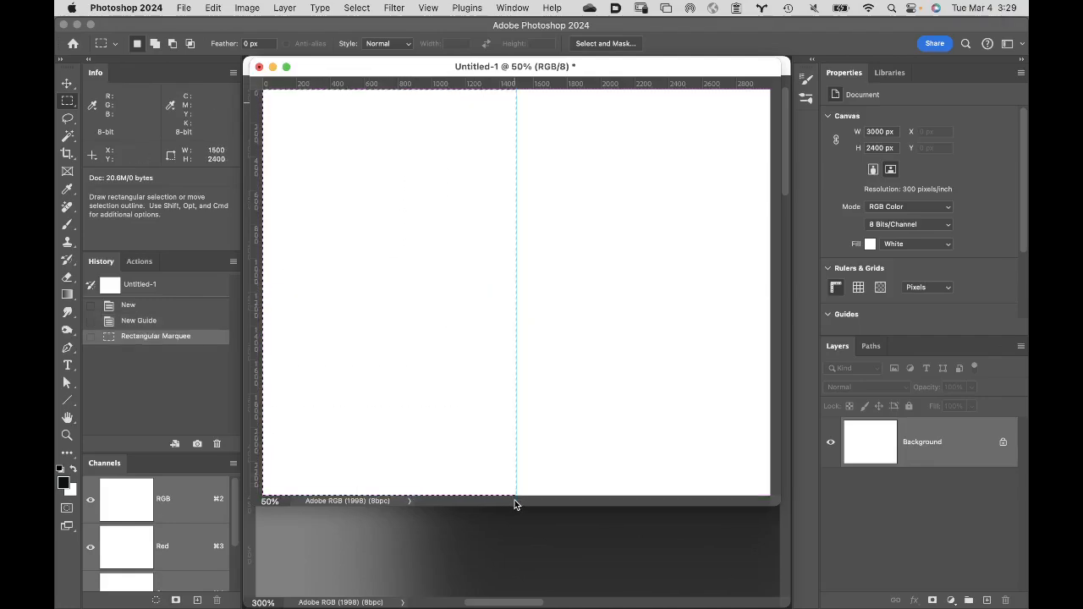
# - Set the foreground color to RGB 255, 0, 0 and fill the selected left half with it
pyautogui.press('i')
pyautogui.click(62, 483)
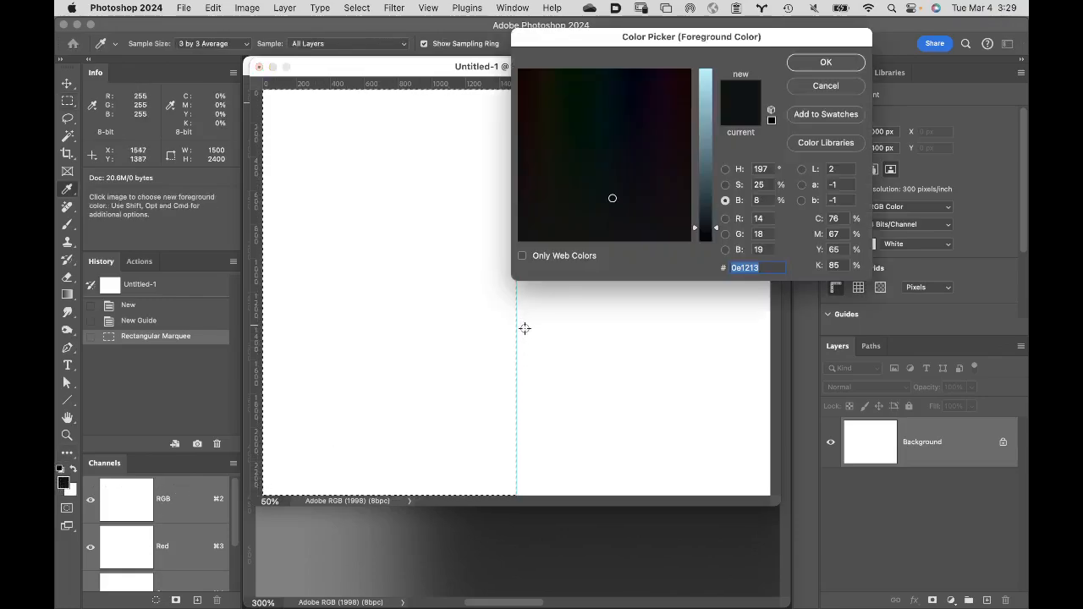
pyautogui.doubleClick(759, 218)
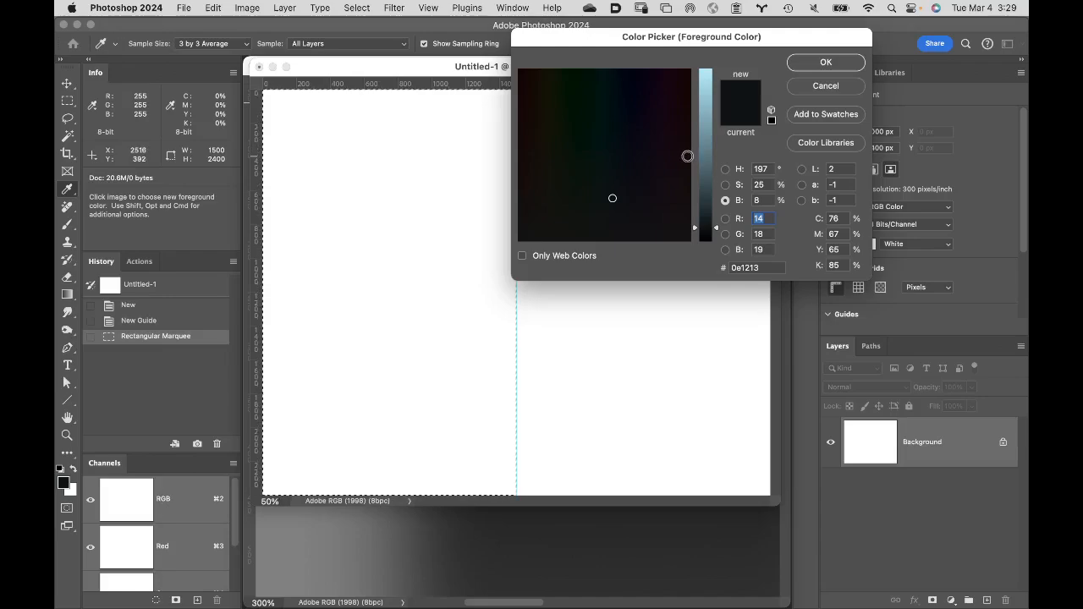
pyautogui.write('255')
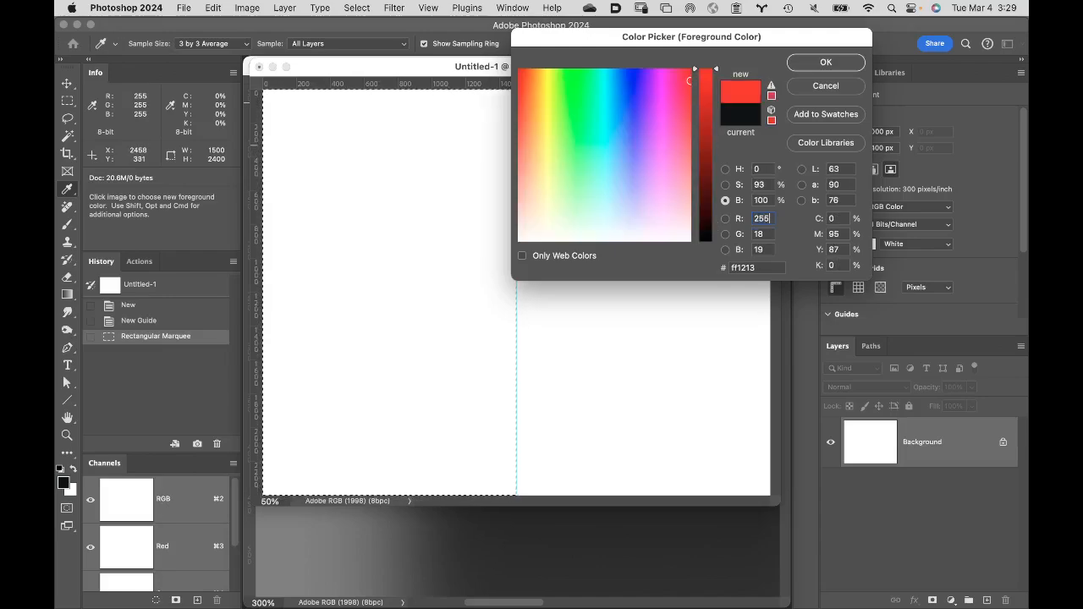
pyautogui.press('Tab')
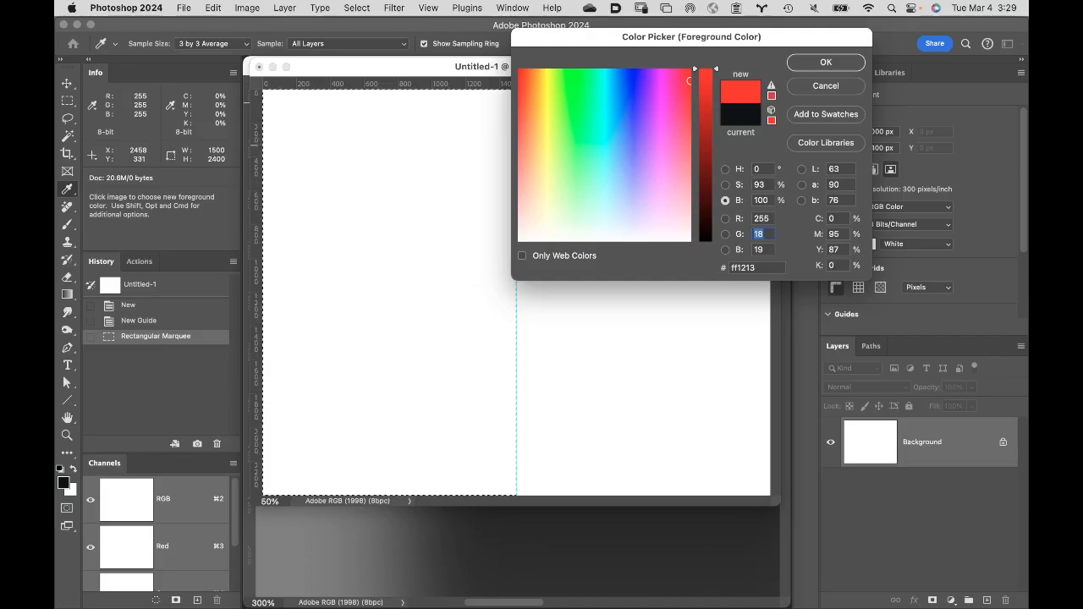
pyautogui.write('0')
pyautogui.press('Tab')
pyautogui.write('0')
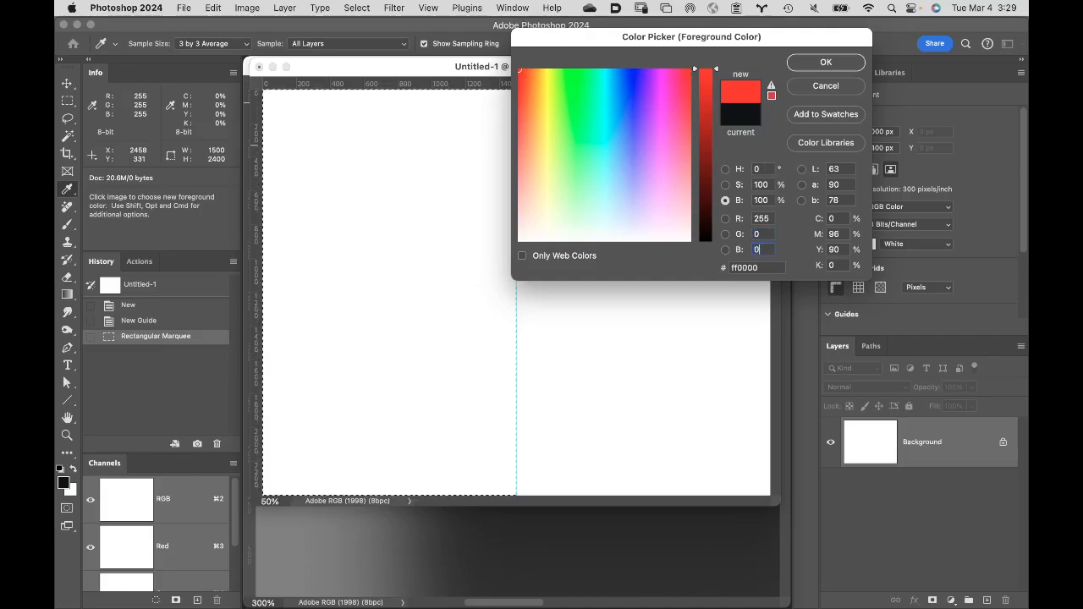
pyautogui.click(824, 64)
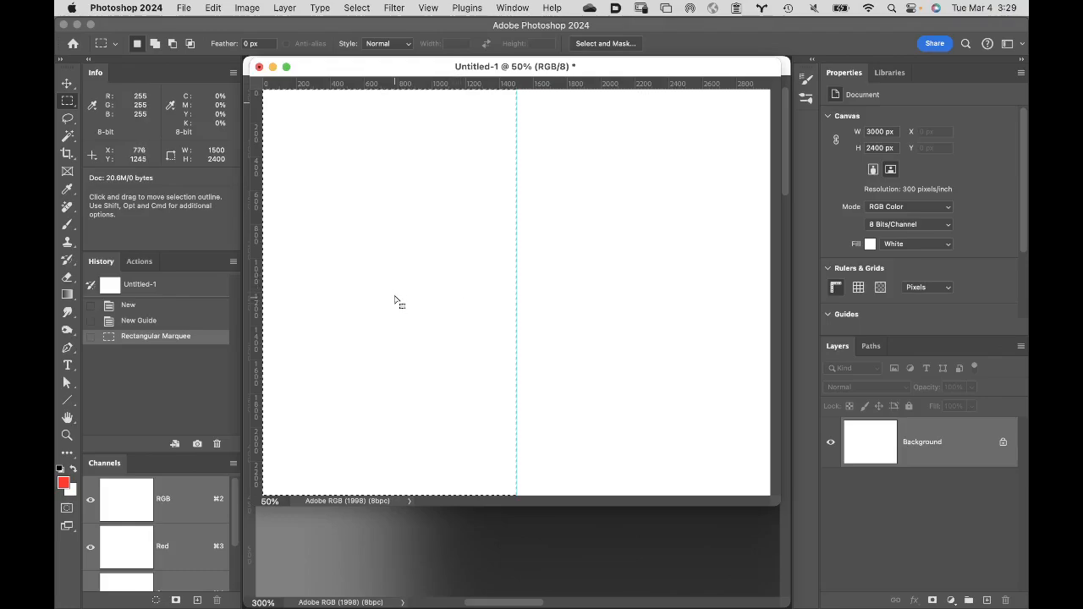
pyautogui.hotkey('alt', 'BackSpace')
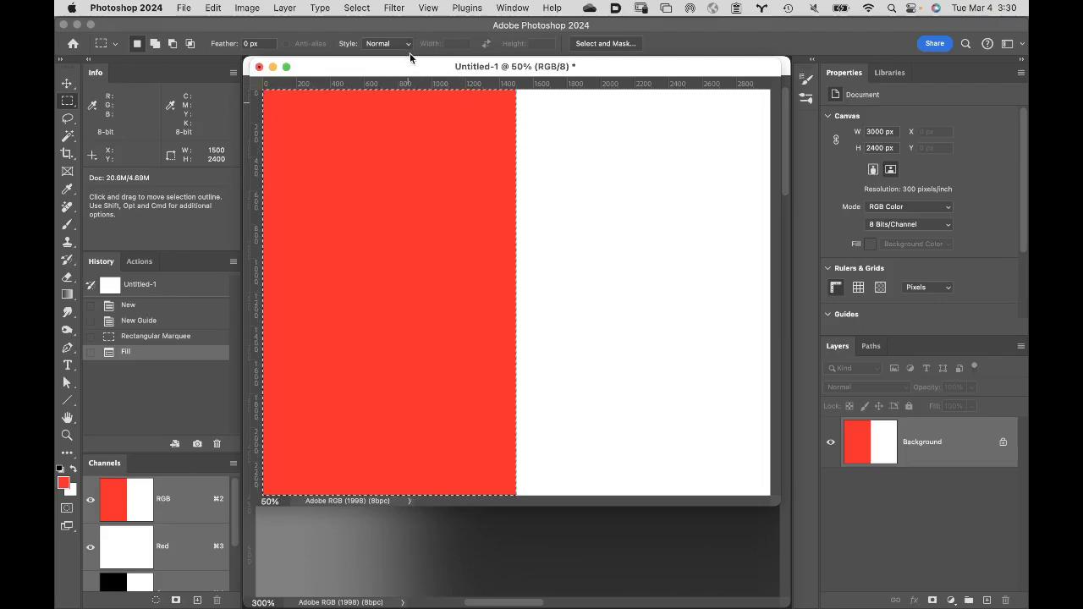
# - Invert the selection to fill the right half of the canvas with RGB 0, 255, 255, and deselect
pyautogui.click(356, 7)
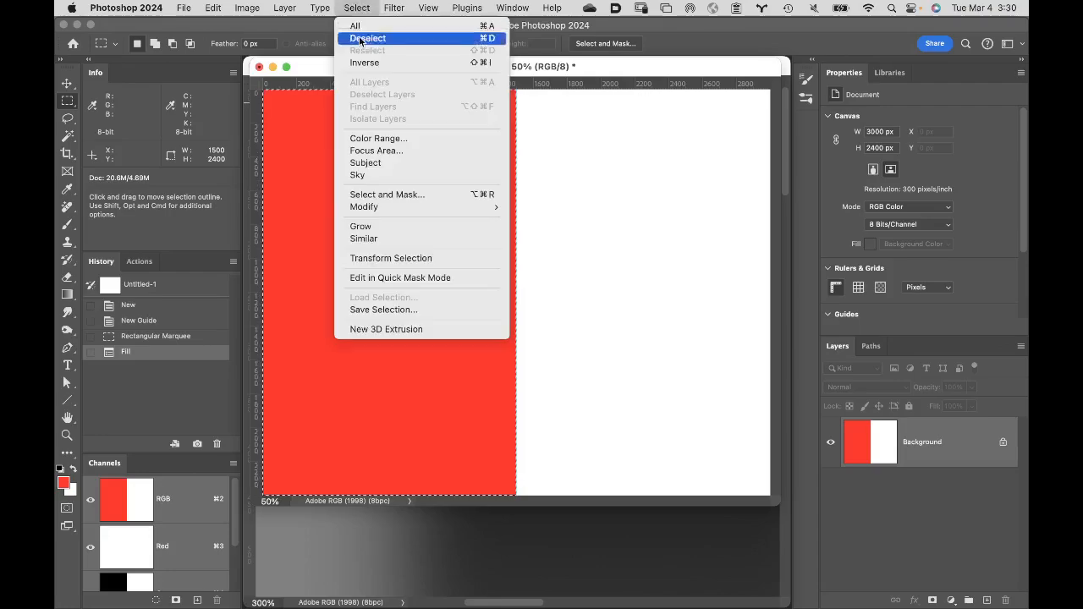
pyautogui.click(360, 63)
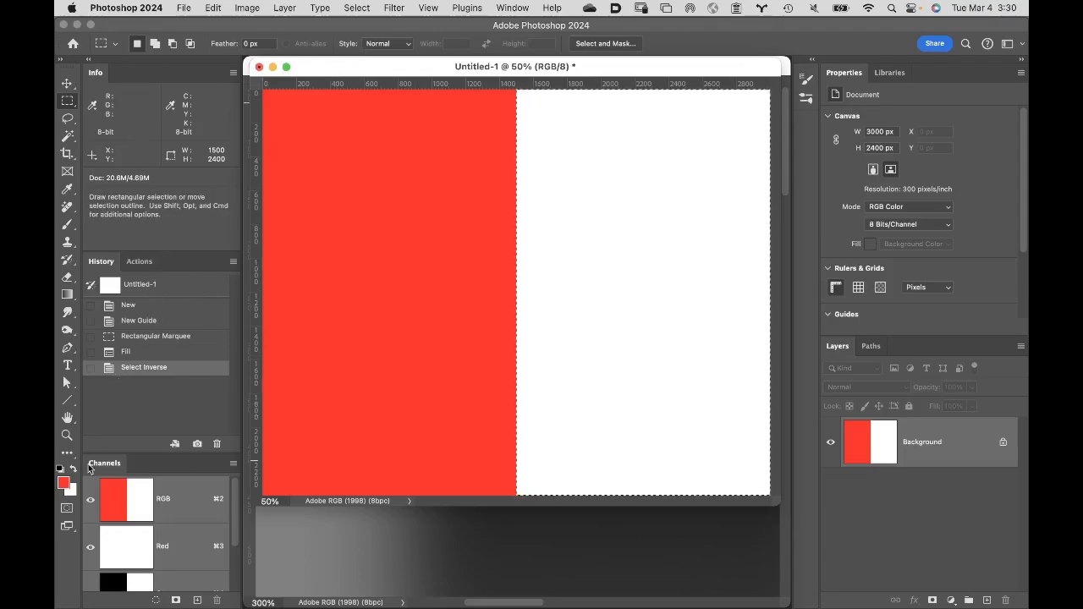
pyautogui.click(63, 483)
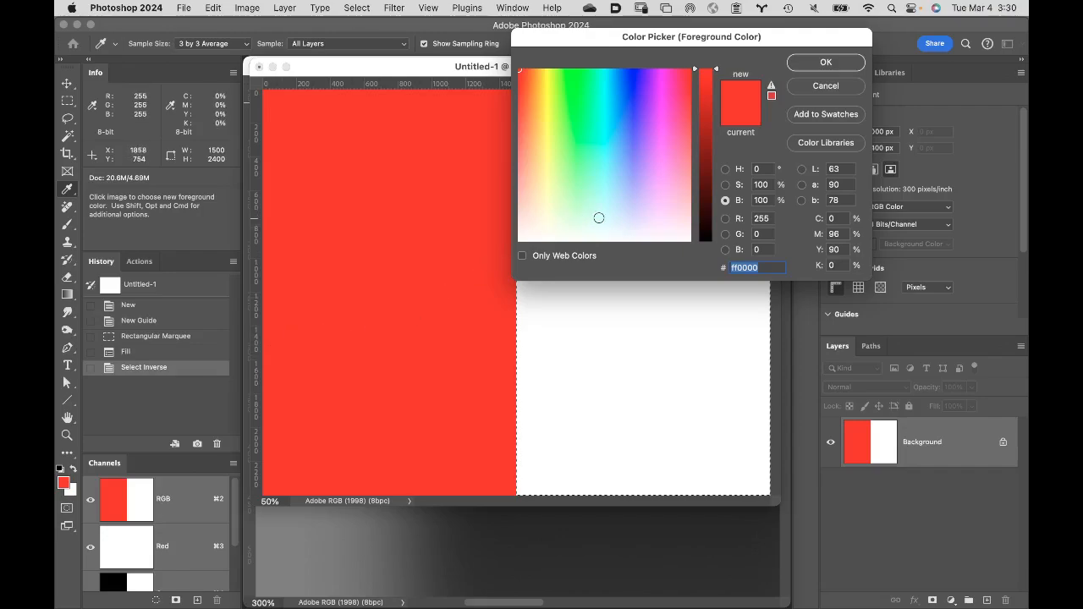
pyautogui.click(763, 219)
pyautogui.write('0')
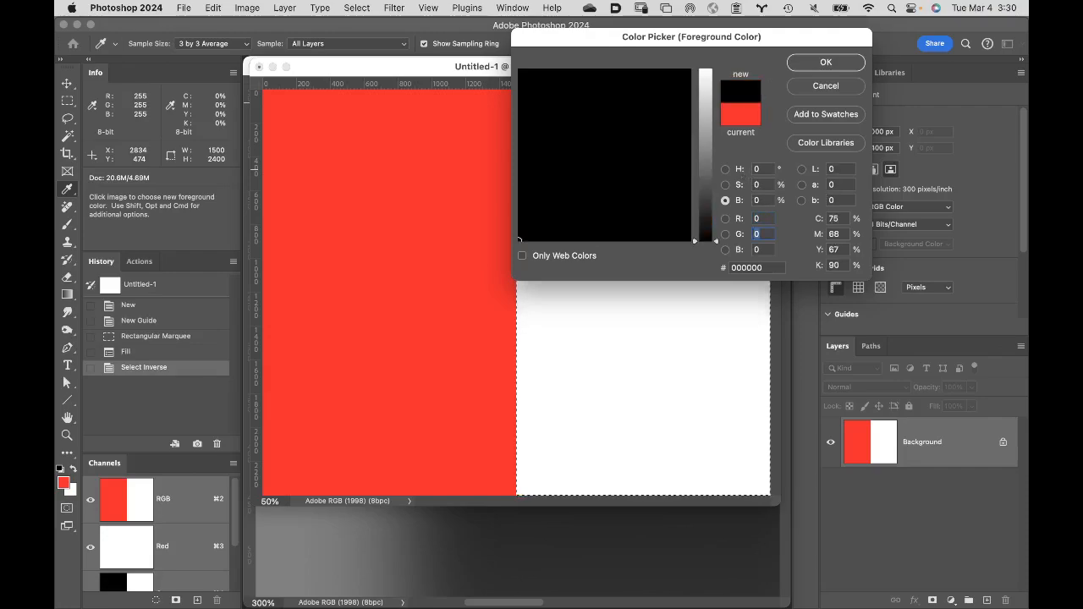
pyautogui.write('255')
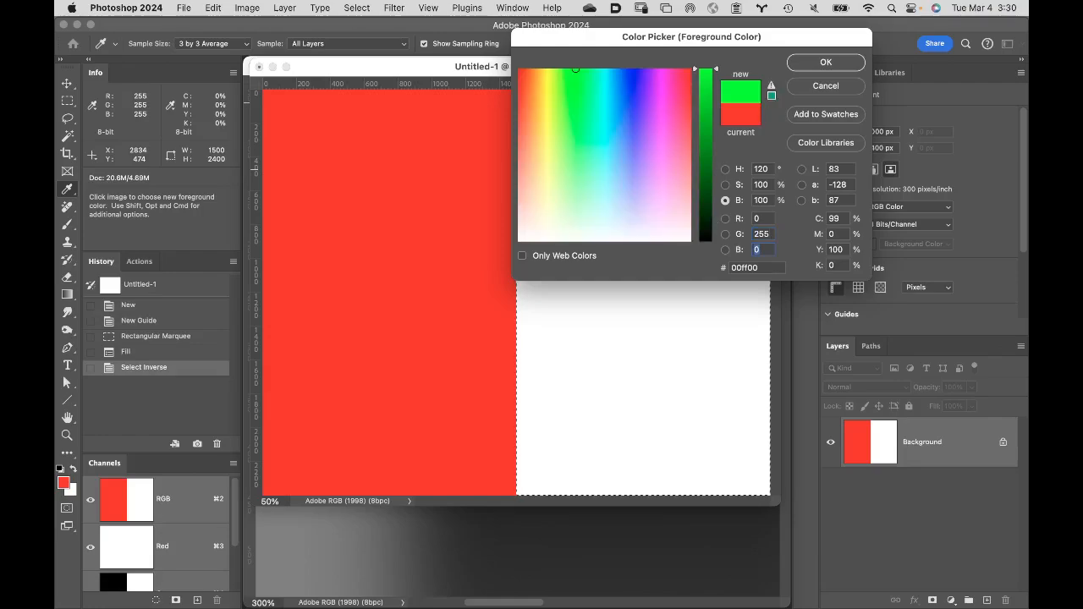
pyautogui.press('Tab')
pyautogui.write('255')
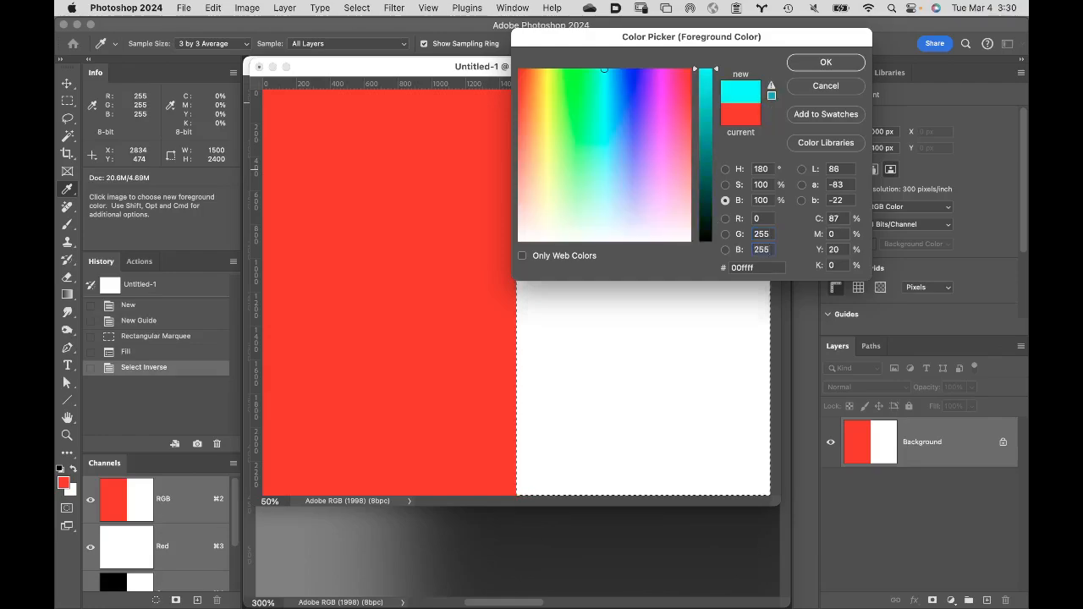
pyautogui.click(826, 63)
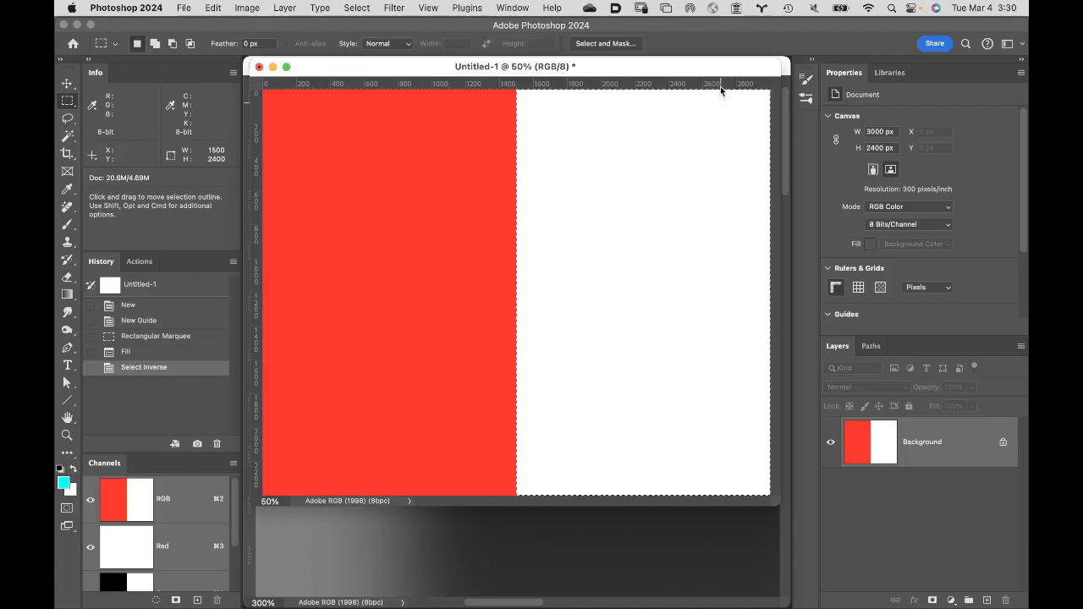
pyautogui.hotkey('alt', 'BackSpace')
pyautogui.press('super+d')
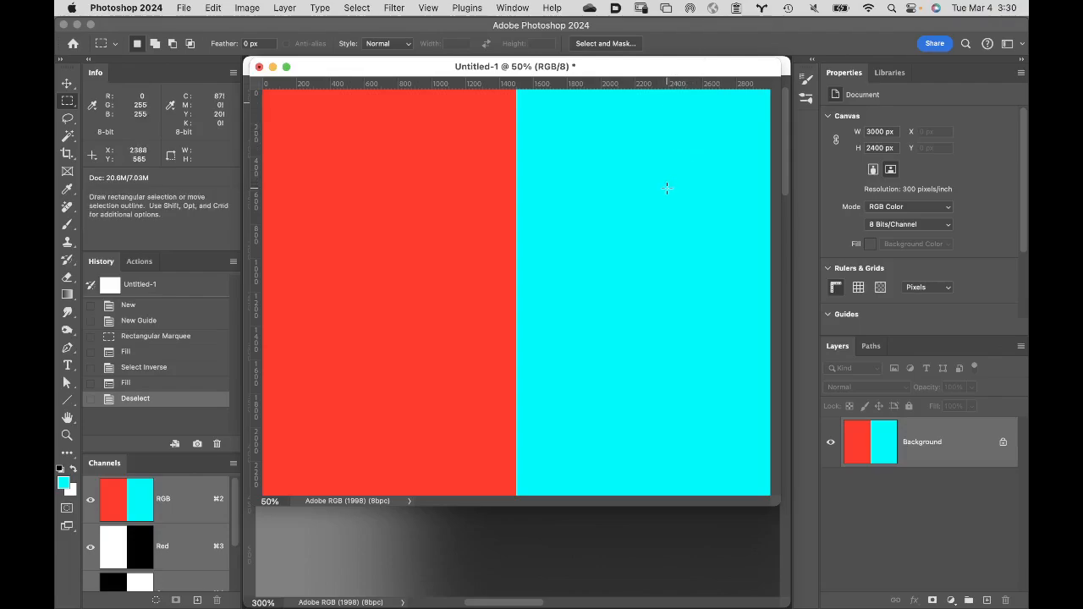
# - Set the Clone Stamp brush hardness to 100% and sample the upper area of the cyan half as the clone source
pyautogui.press('s')
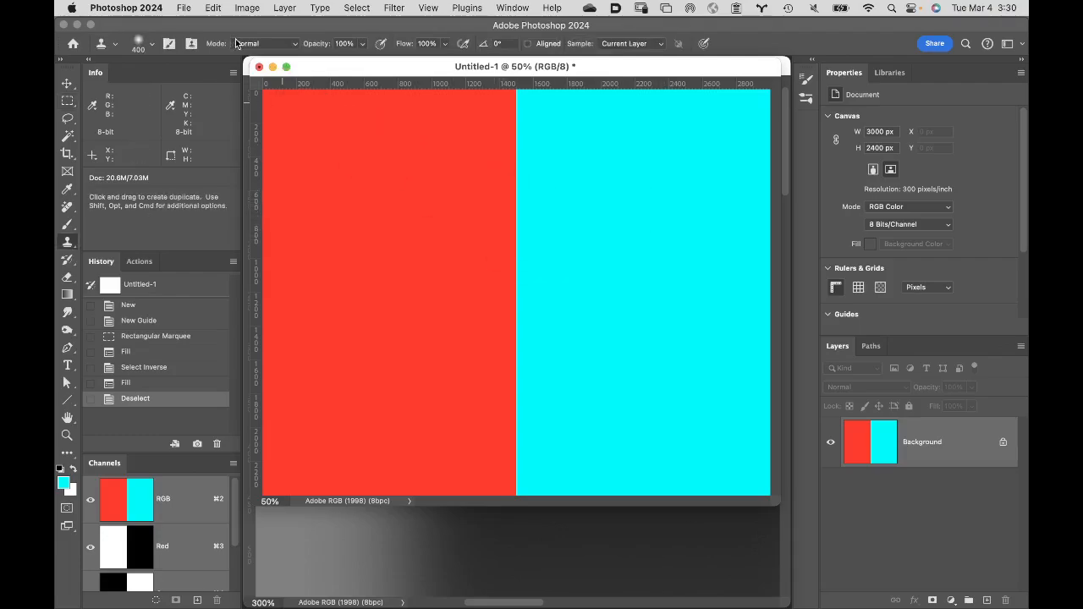
pyautogui.click(153, 47)
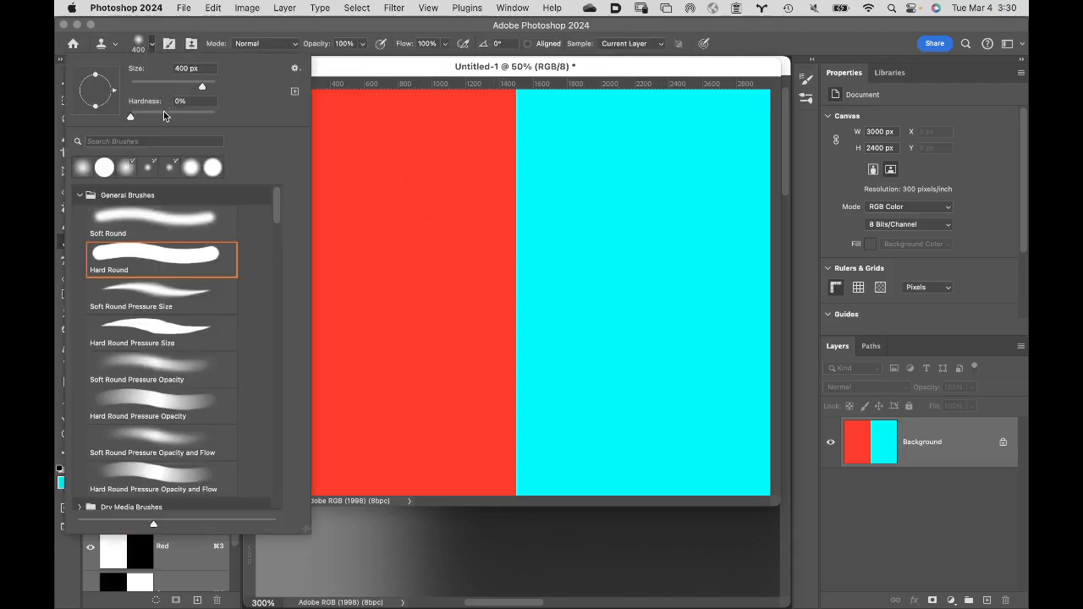
pyautogui.moveTo(127, 117); pyautogui.dragTo(238, 124)
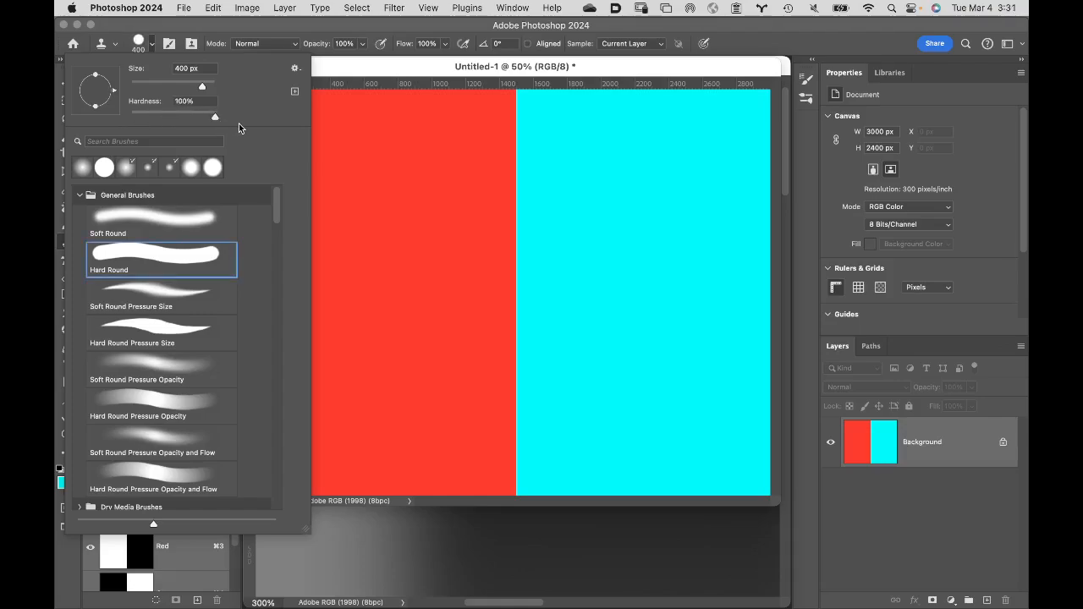
pyautogui.click(360, 27)
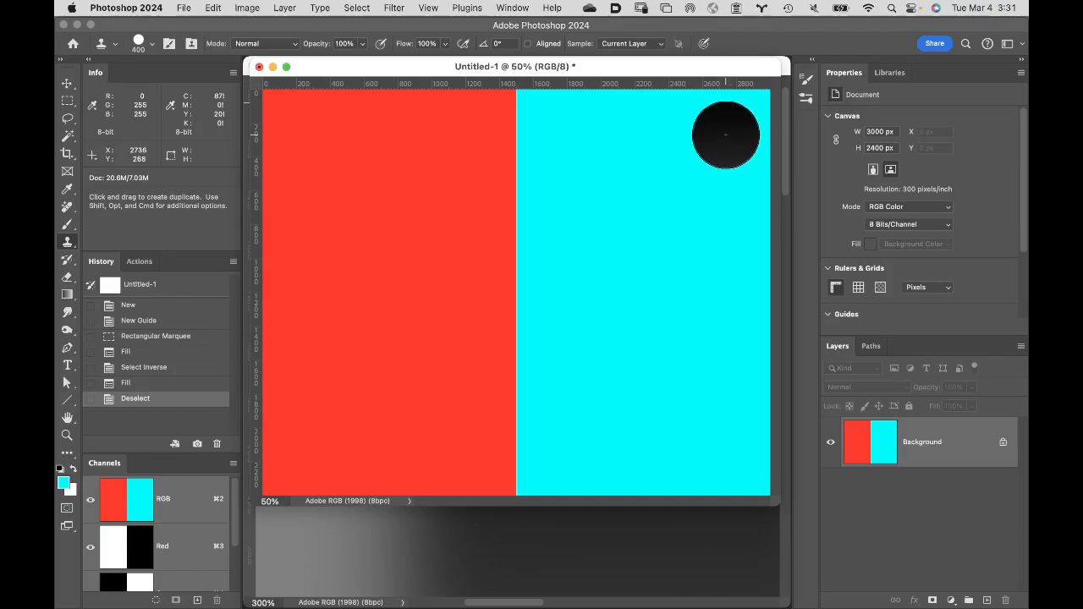
pyautogui.press('alt')
pyautogui.keyDown('alt'); pyautogui.click(733, 132); pyautogui.keyUp('alt')
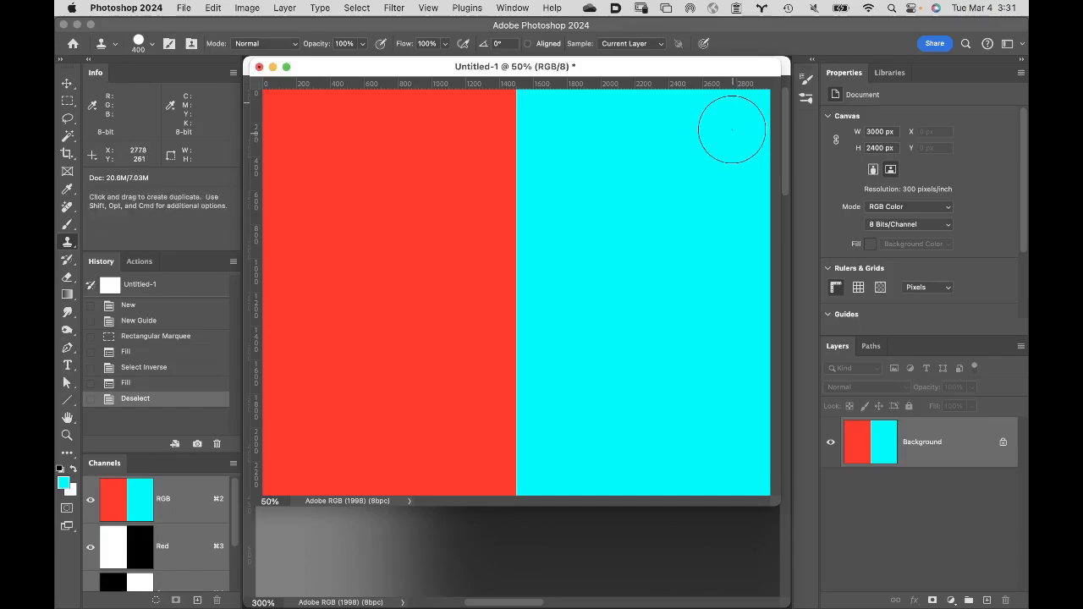
# - Clone a hard-edged cyan stroke vertically down the red half near the dividing line, and lower the brush hardness to its minimum
pyautogui.moveTo(459, 121); pyautogui.dragTo(447, 438)
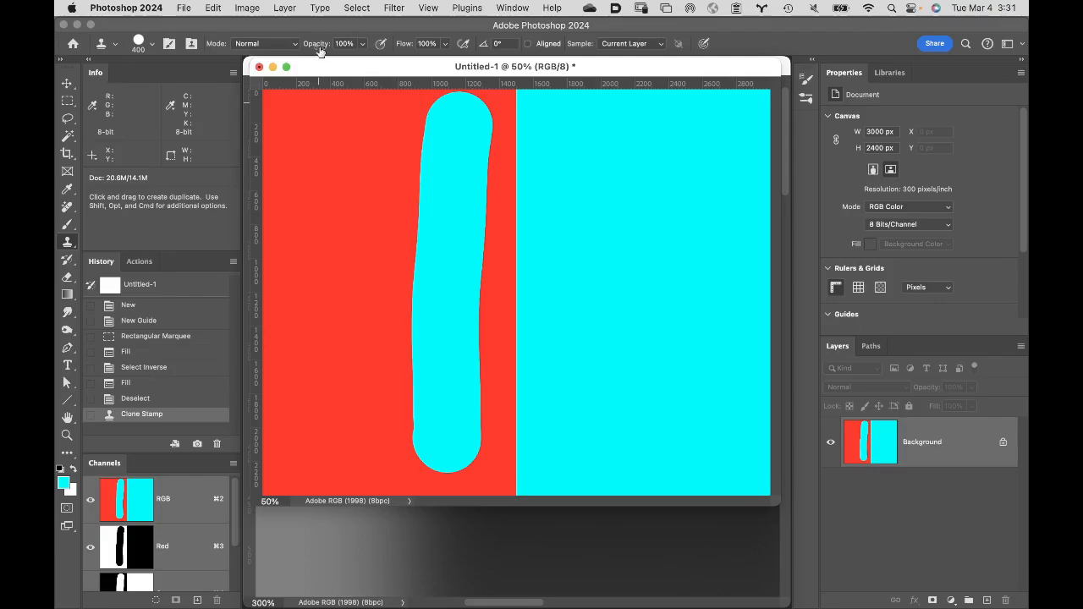
pyautogui.click(153, 45)
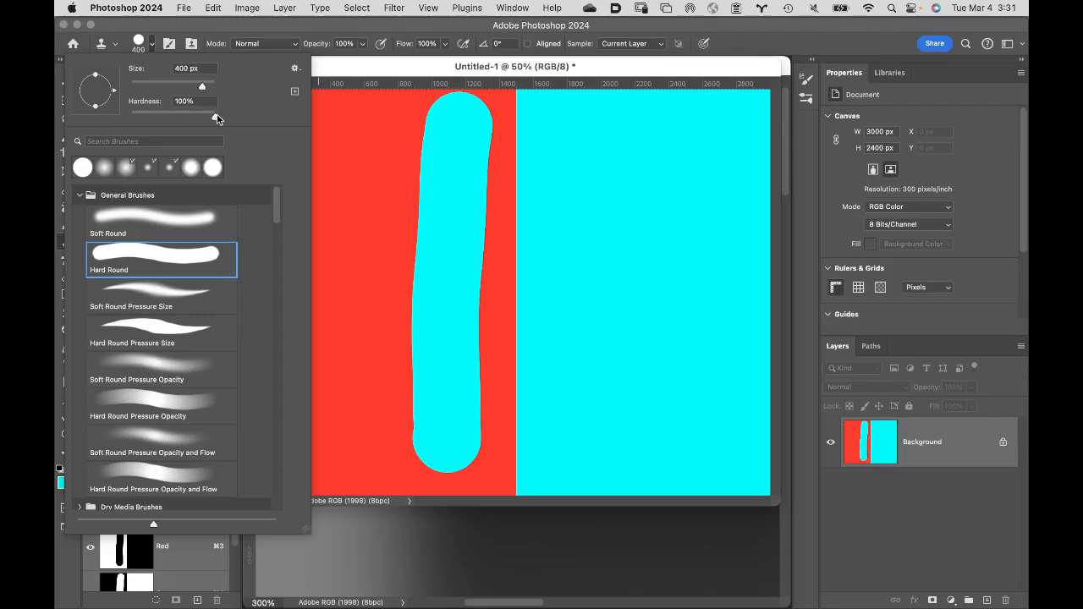
pyautogui.moveTo(214, 117); pyautogui.dragTo(131, 118)
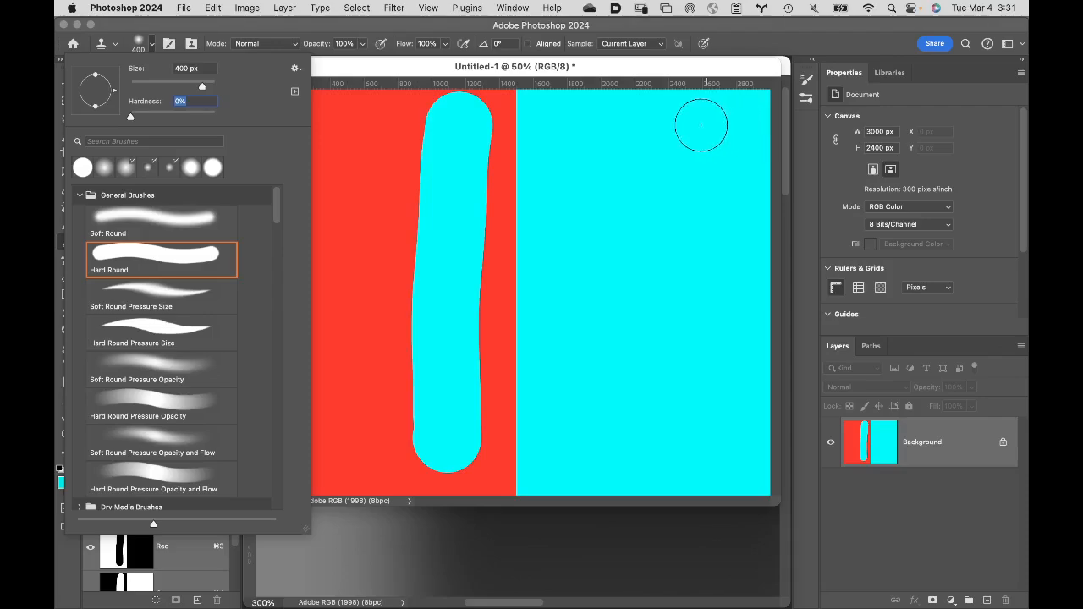
pyautogui.press('super+Tab')
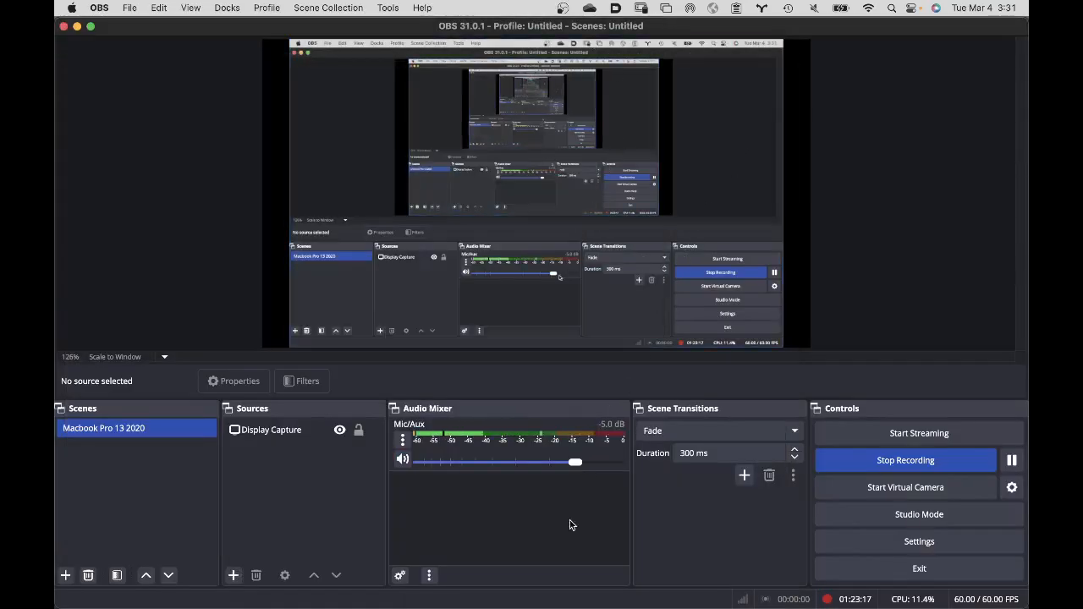
pyautogui.moveTo(522, 608)
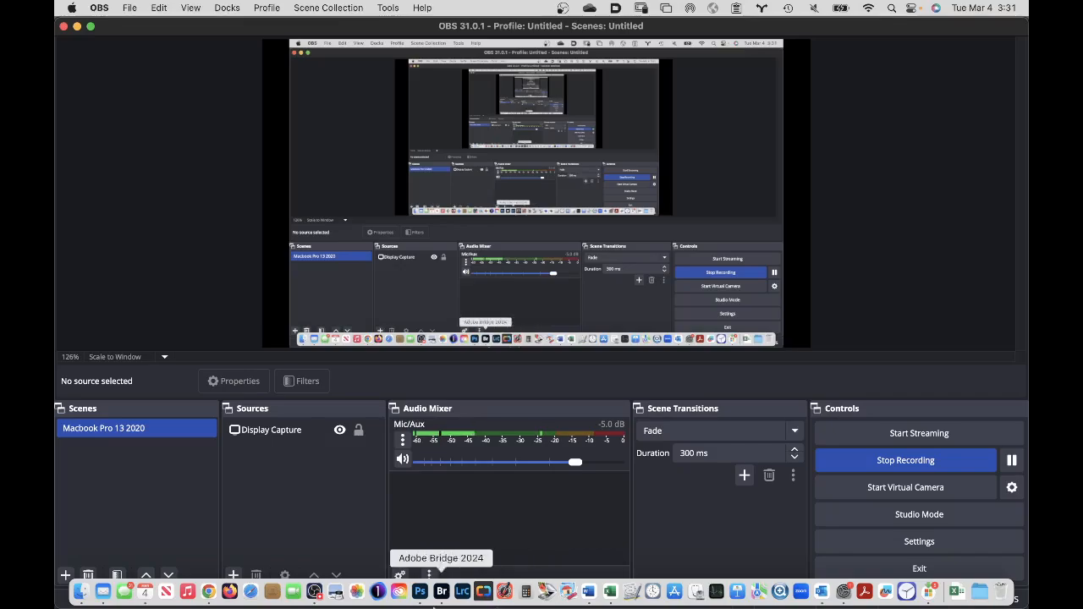
pyautogui.click(421, 591)
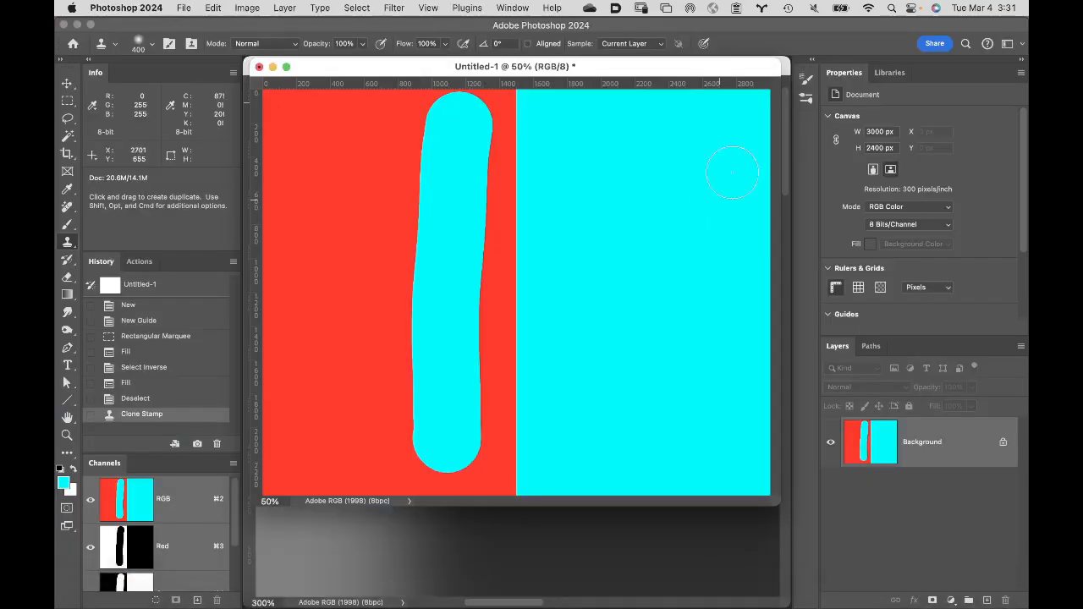
# - Sample the upper area of the cyan half and clone a soft-edged vertical stroke down the outer side of the red half
pyautogui.keyDown('alt'); pyautogui.click(739, 118); pyautogui.keyUp('alt')
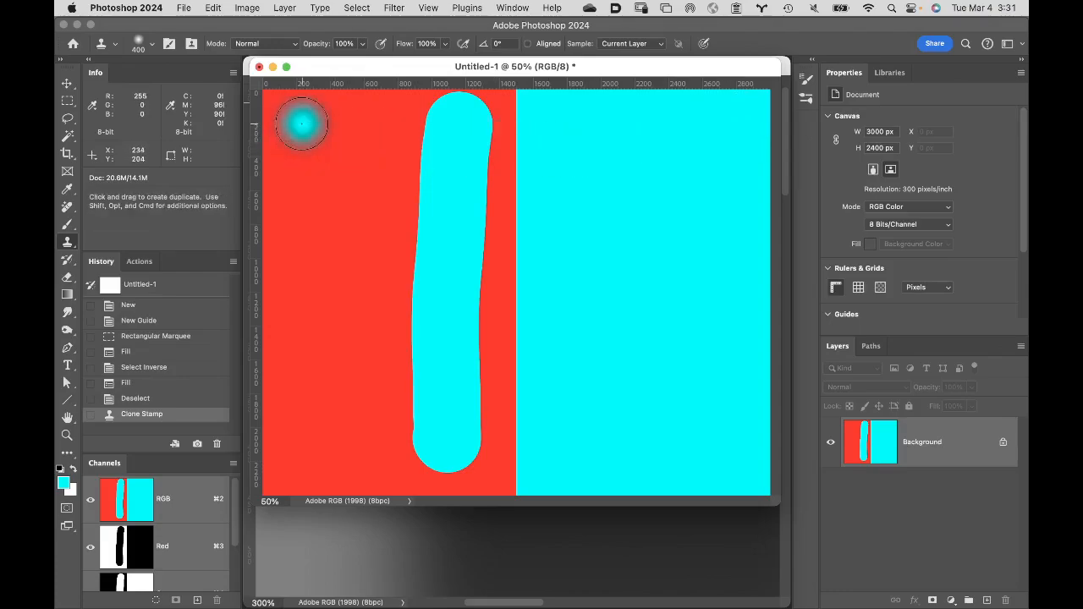
pyautogui.moveTo(312, 125)
pyautogui.mouseDown()
pyautogui.moveTo(310, 405)
pyautogui.moveTo(320, 445)
pyautogui.mouseUp()
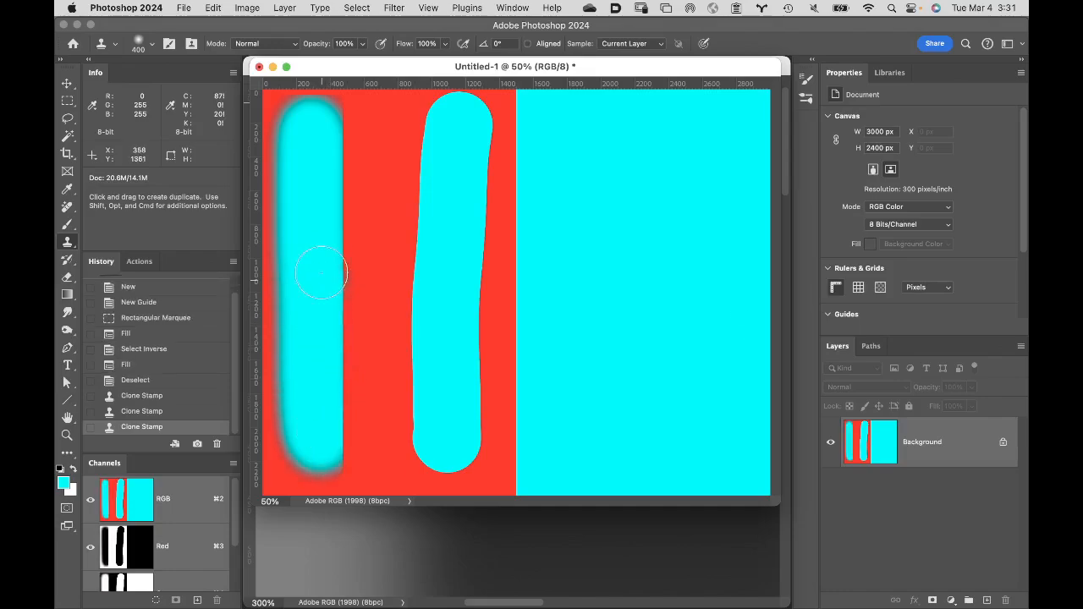
# - Examine the soft-edged clone stroke's feathered edge at 200% and compare it with the hard-edged stroke's edge
pyautogui.press('z')
pyautogui.click(295, 119)
pyautogui.click(315, 131)
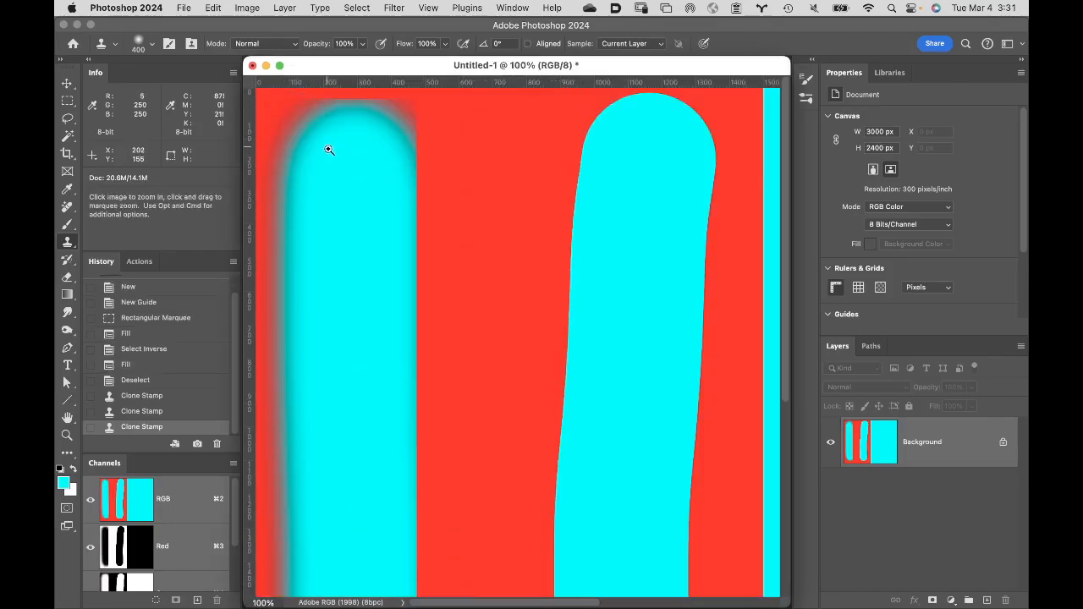
pyautogui.click(322, 161)
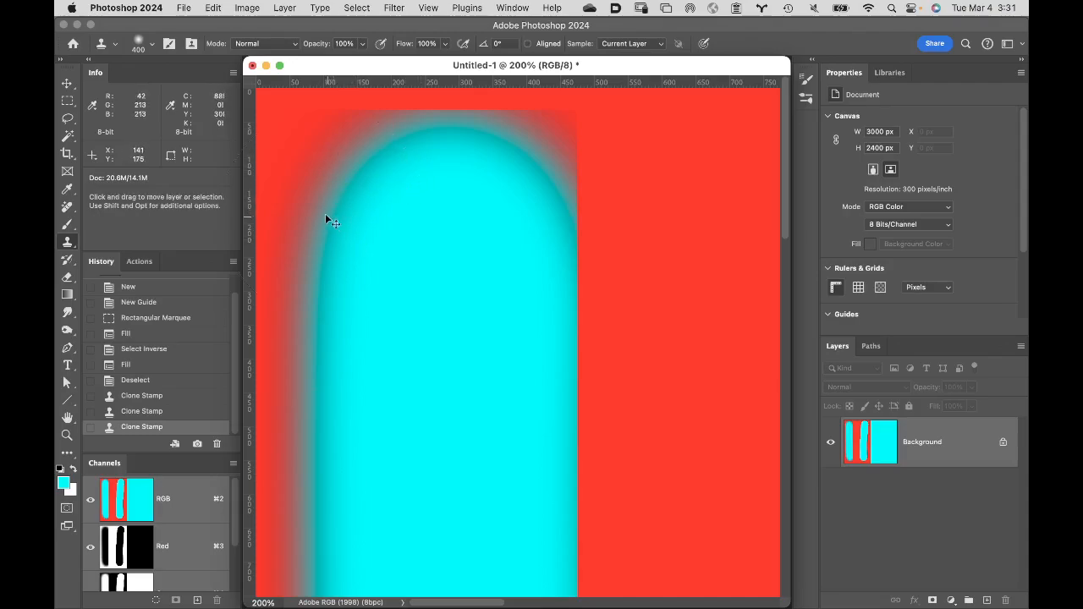
pyautogui.moveTo(370, 161); pyautogui.dragTo(373, 153)
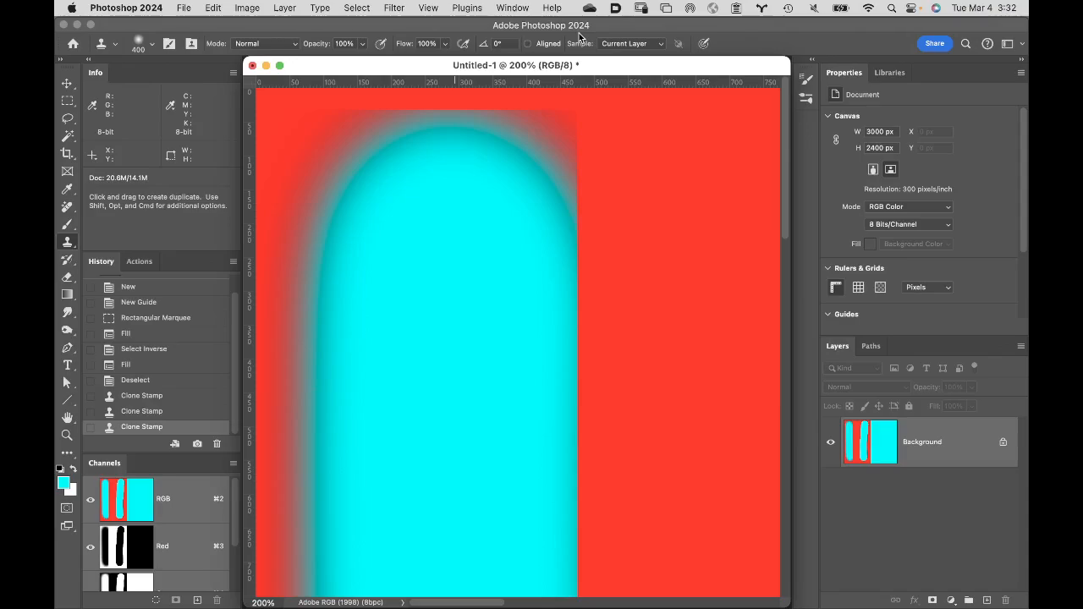
pyautogui.press('space')
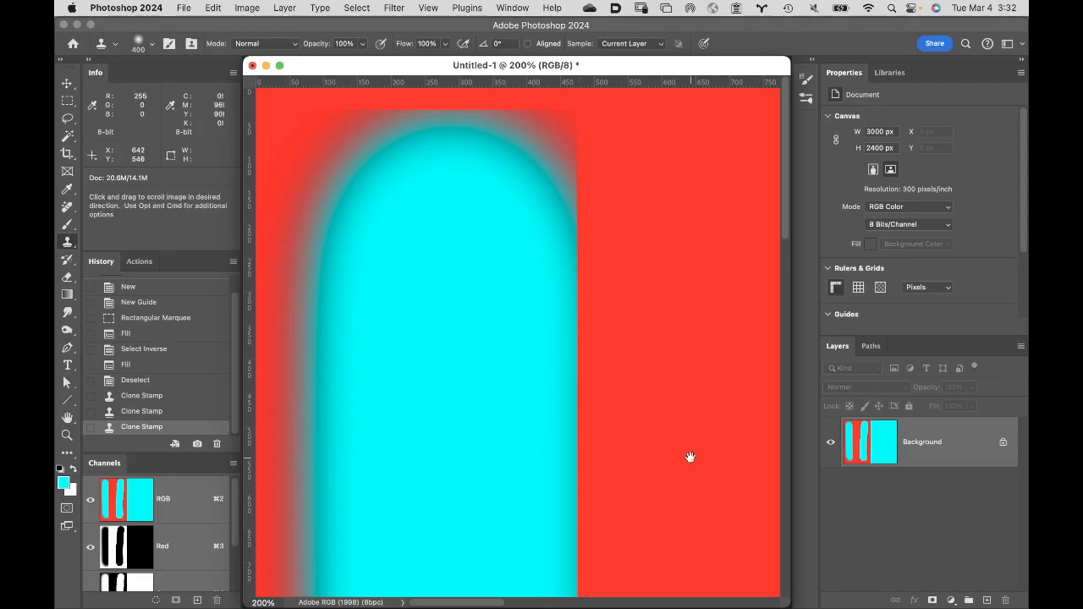
pyautogui.moveTo(683, 455); pyautogui.dragTo(426, 438)
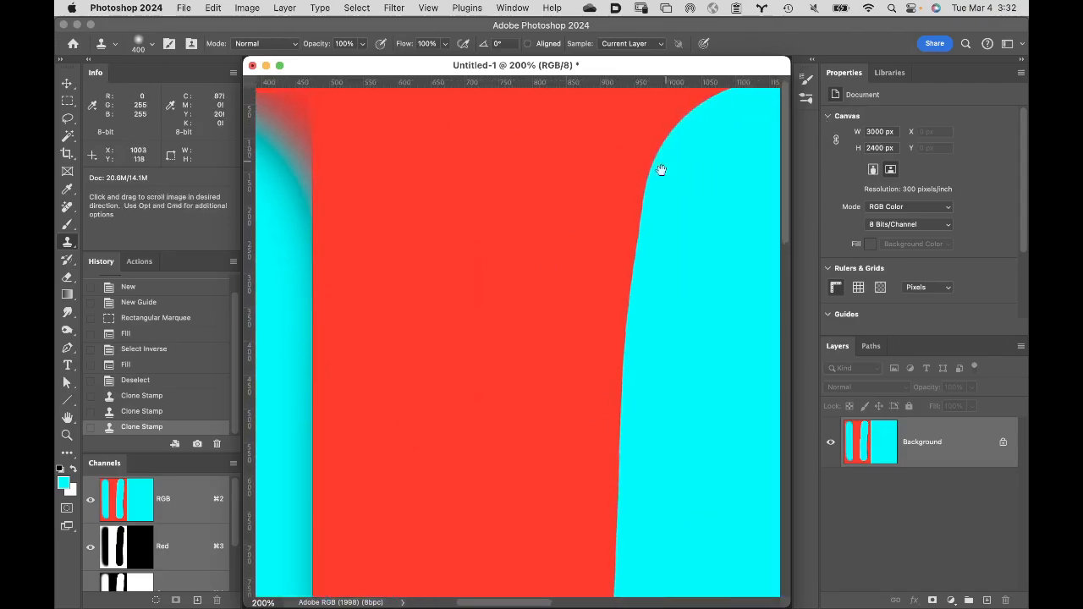
pyautogui.moveTo(448, 344); pyautogui.dragTo(749, 336)
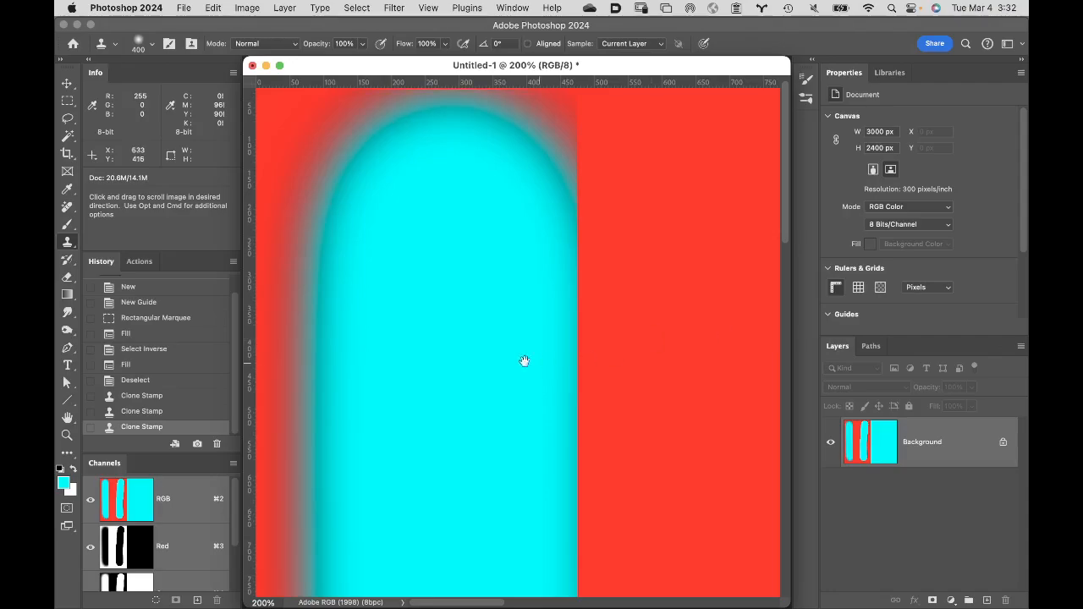
pyautogui.moveTo(335, 243); pyautogui.dragTo(462, 298)
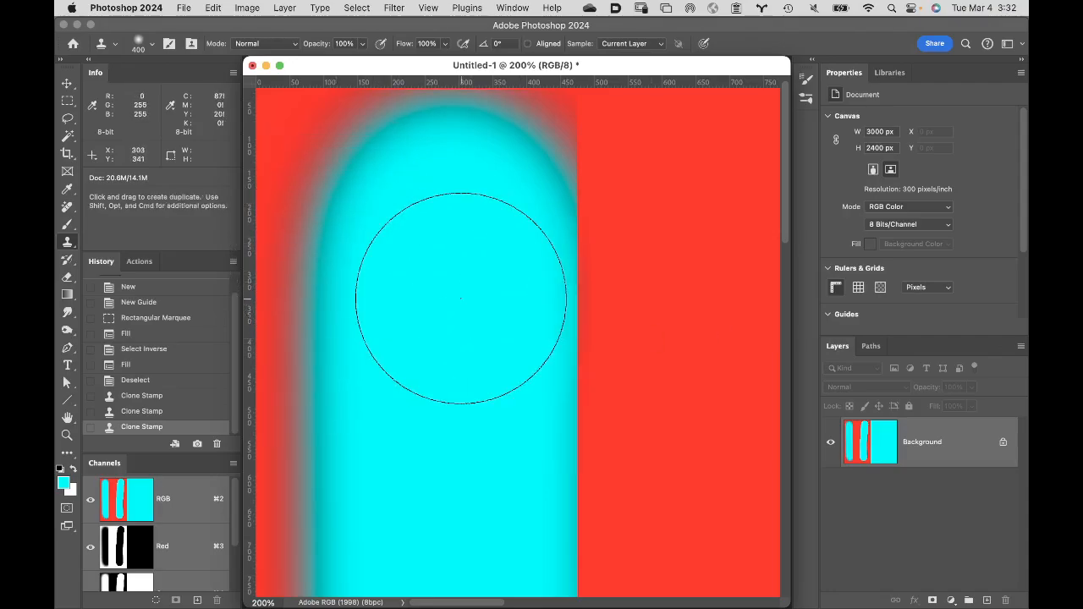
# - Undo the last soft-edged clone stroke and restore it to compare the edge buildup
pyautogui.press('super+z')
pyautogui.press('super+z')
pyautogui.click(461, 298)
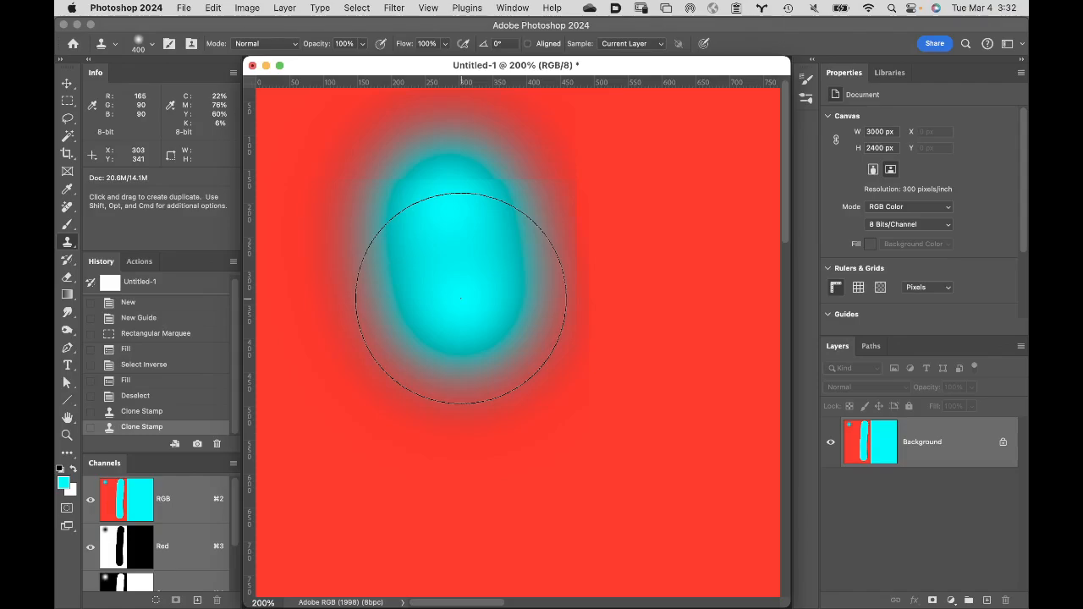
pyautogui.click(461, 298)
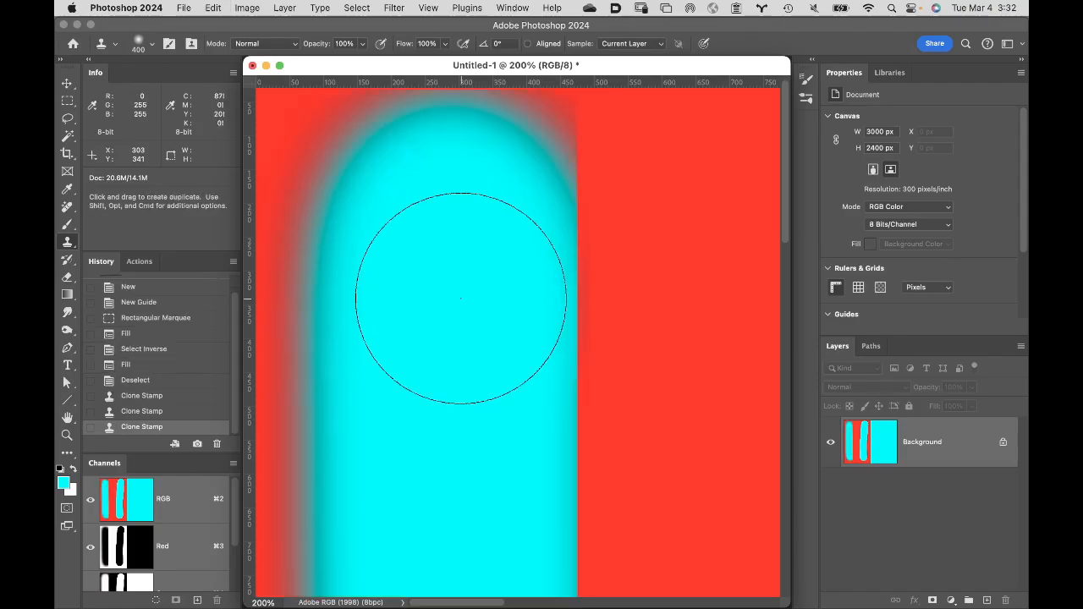
pyautogui.moveTo(461, 298)
pyautogui.mouseDown()
pyautogui.moveTo(209, 157)
pyautogui.moveTo(344, 178)
pyautogui.mouseUp()
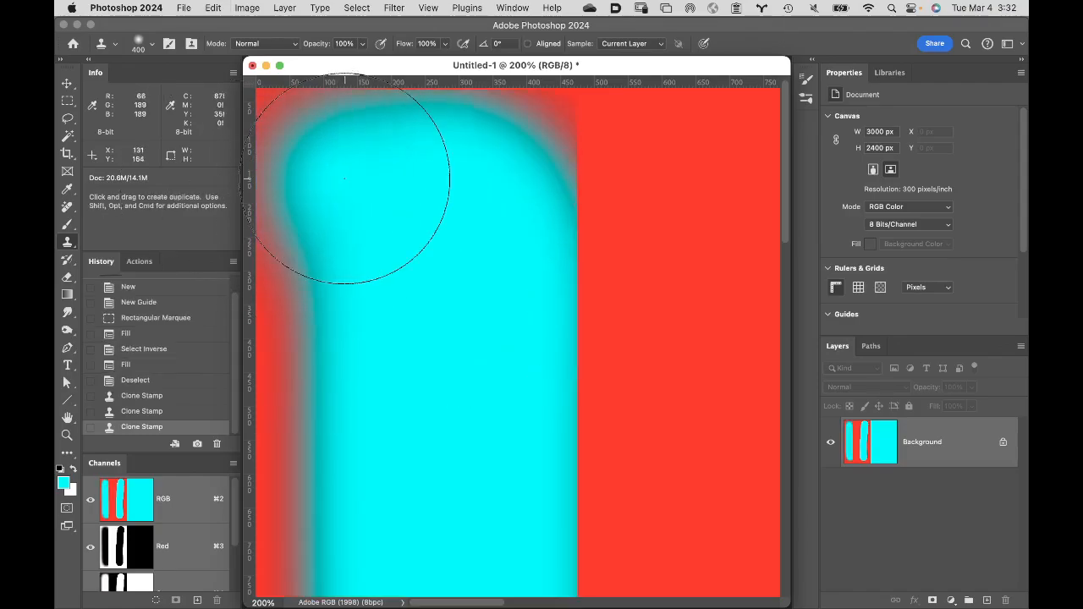
# - Close the red and cyan test document without saving it
pyautogui.press('v')
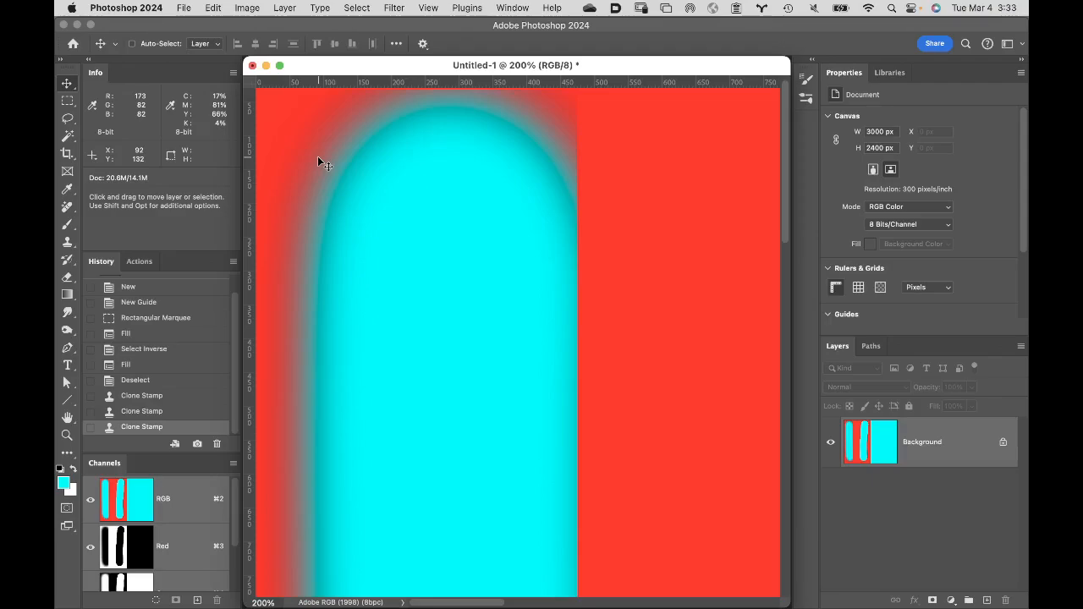
pyautogui.click(253, 66)
pyautogui.click(559, 261)
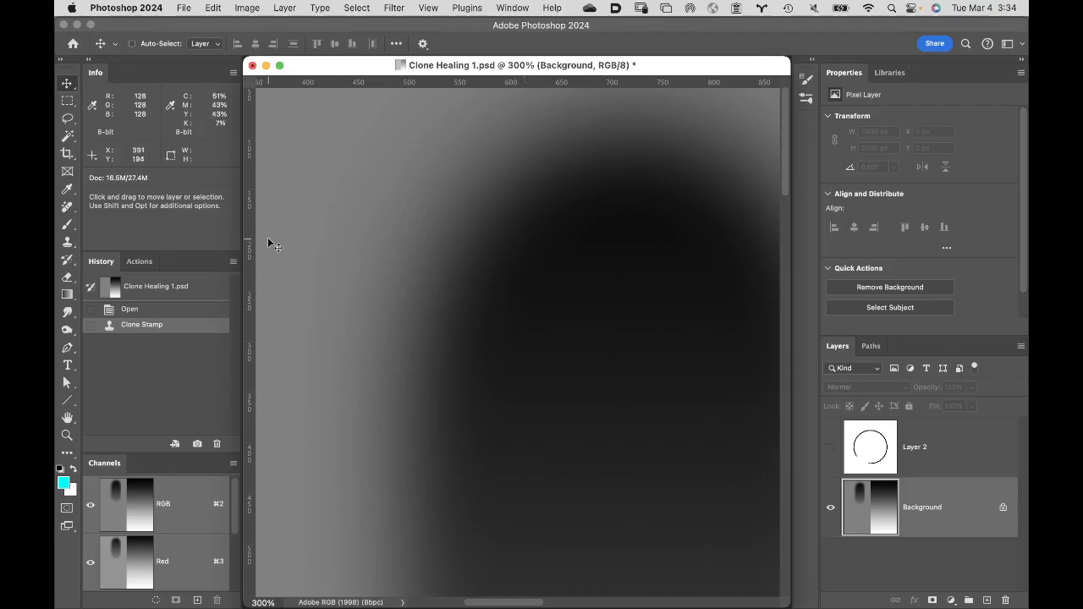
# - Revert Clone Healing 1.psd to its opened state, discarding the Clone Stamp stroke on the gray half
pyautogui.doubleClick(66, 420)
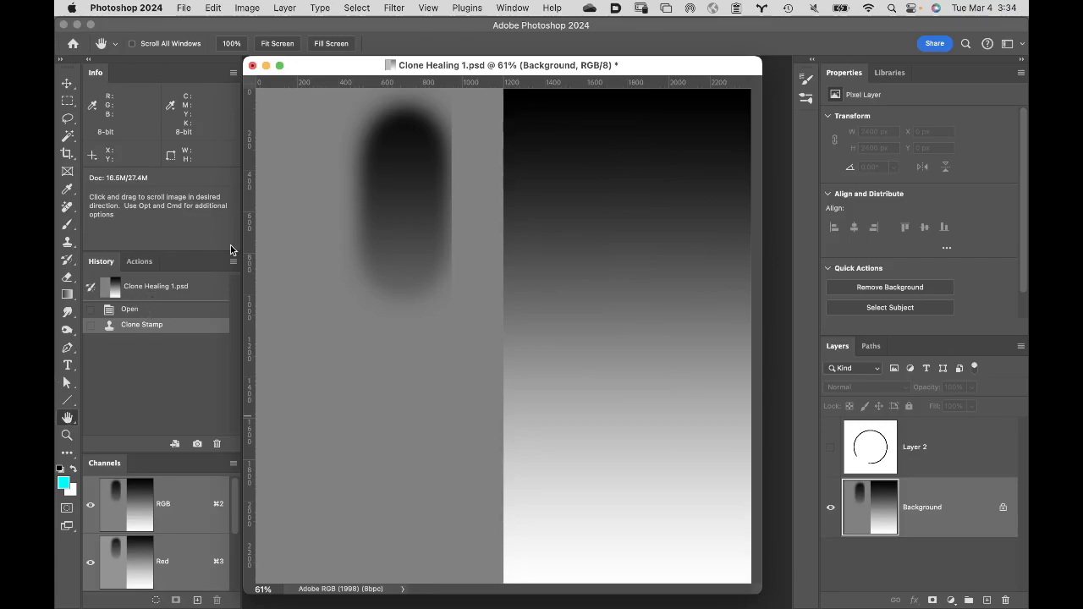
pyautogui.click(166, 309)
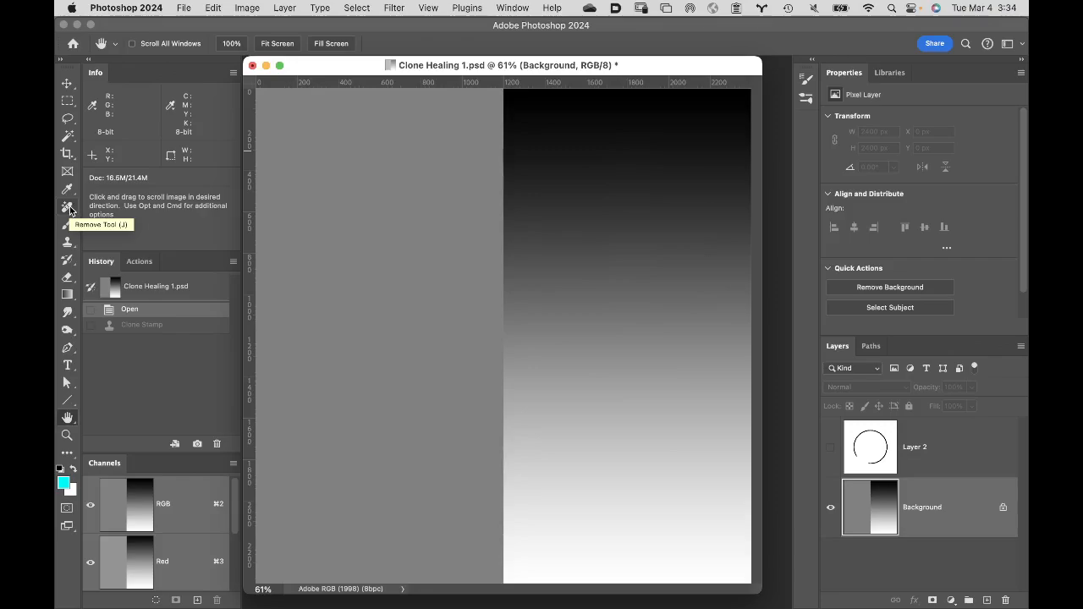
# - Activate the Healing Brush and set its brush size to 400 px
pyautogui.click(70, 210)
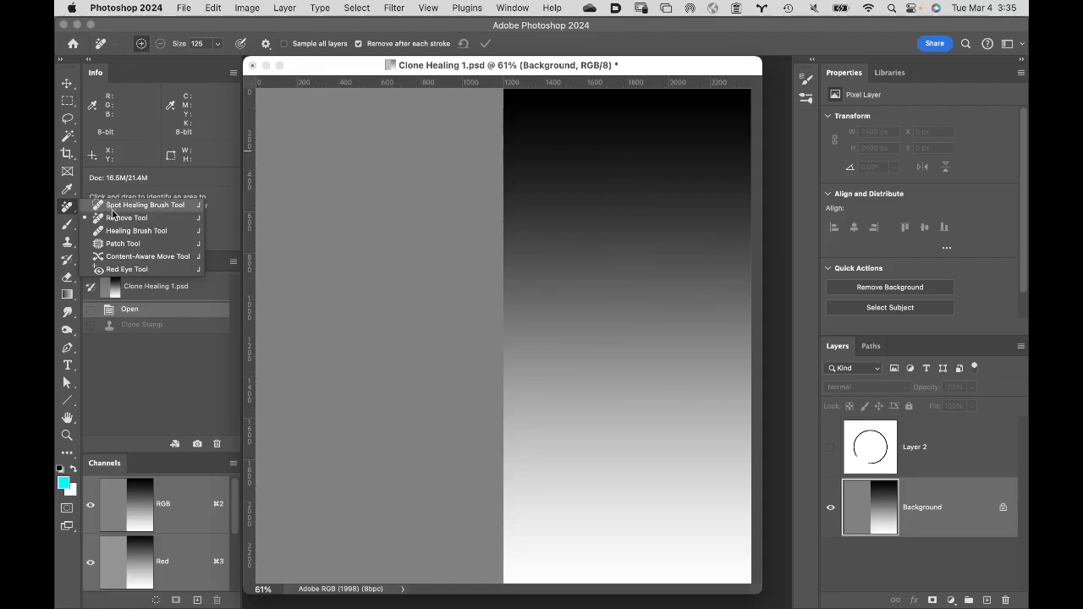
pyautogui.click(164, 234)
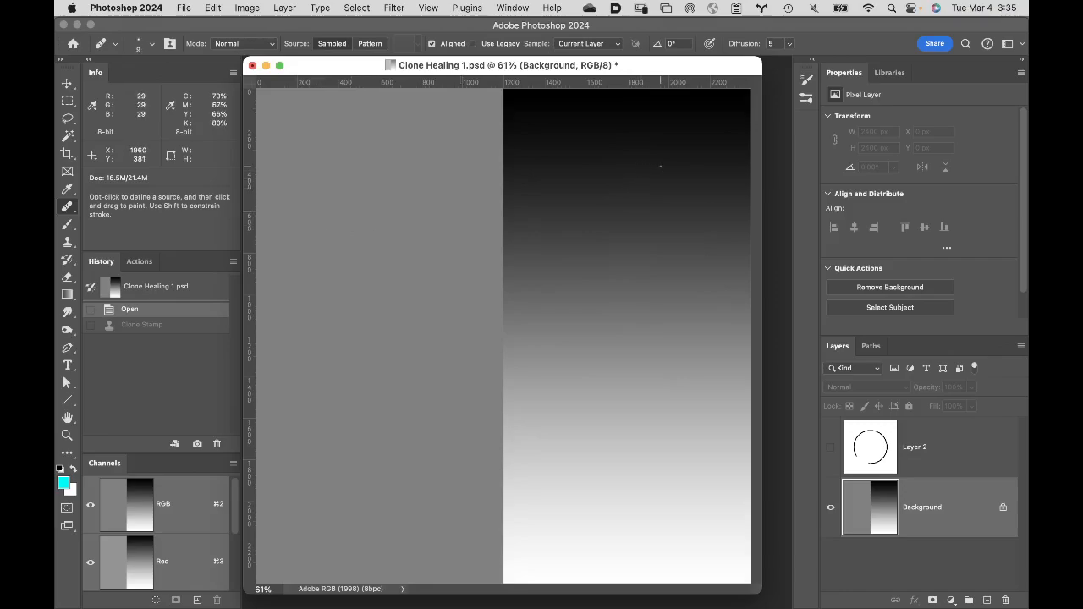
pyautogui.press(']')
pyautogui.press(']')
pyautogui.press(']')
pyautogui.press(']')
pyautogui.press(']')
pyautogui.press(']')
pyautogui.press(']')
pyautogui.press(']')
pyautogui.press(']')
pyautogui.press(']')
pyautogui.press(']')
pyautogui.press(']')
pyautogui.press(']')
pyautogui.press(']')
pyautogui.press(']')
pyautogui.press(']')
pyautogui.press(']')
pyautogui.press(']')
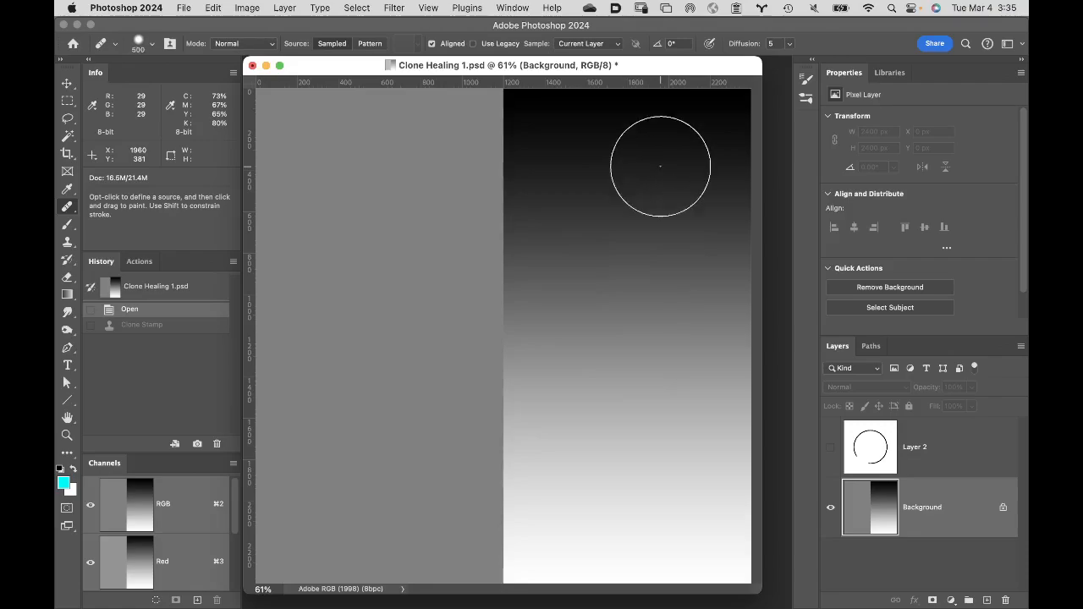
pyautogui.press('[')
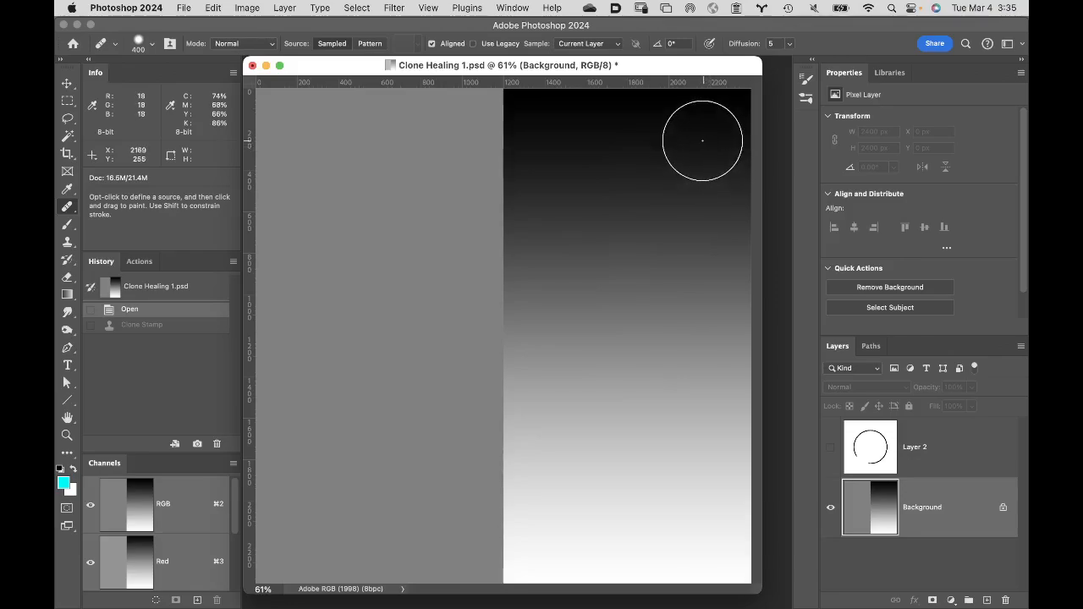
# - Raise the Healing Brush hardness to give the brush a hard edge
pyautogui.click(154, 43)
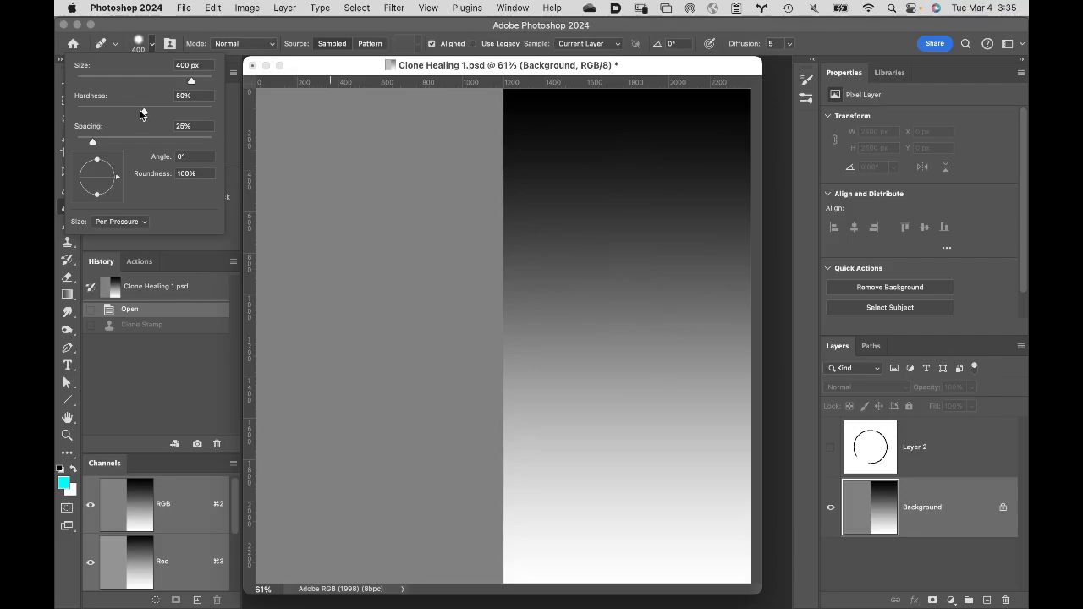
pyautogui.moveTo(144, 113); pyautogui.dragTo(143, 115)
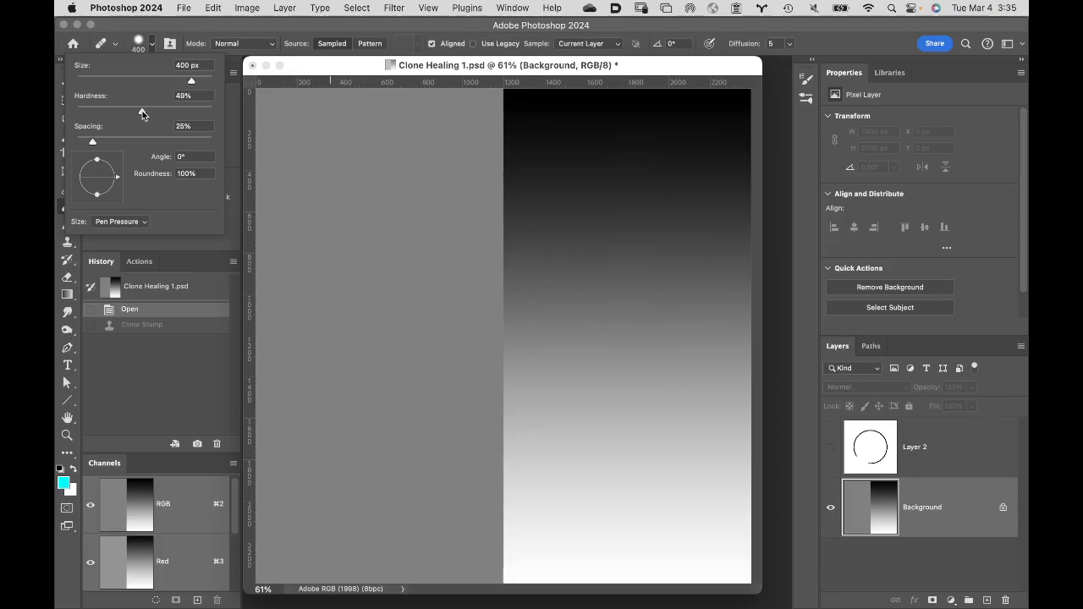
pyautogui.click(332, 28)
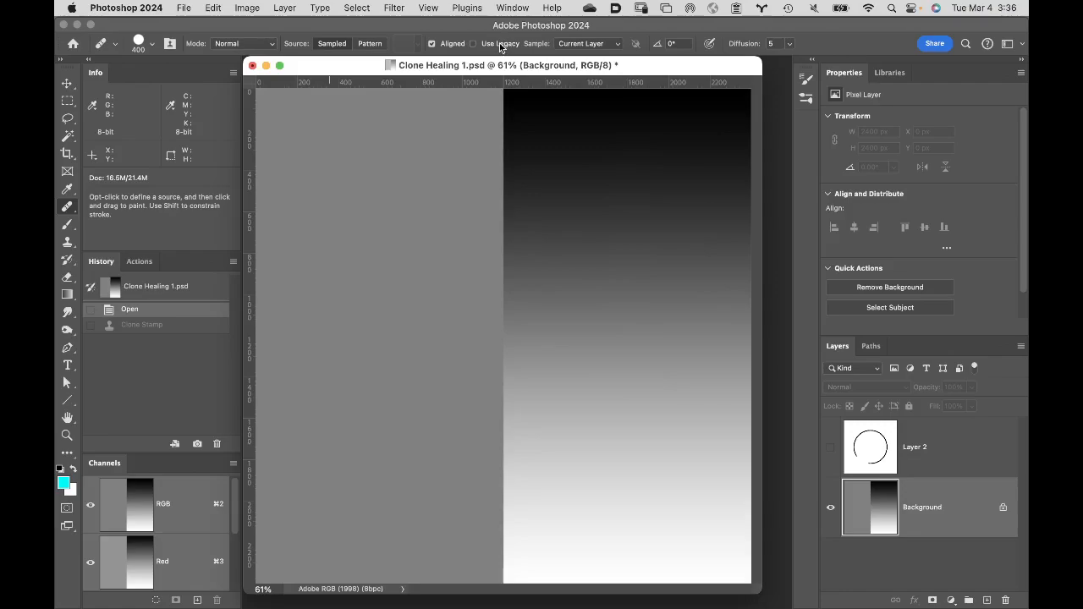
# - Sample the dark upper area of the gradient and paint vertical Healing Brush strokes over the gray half beside the gradient
pyautogui.press('alt')
pyautogui.keyDown('alt'); pyautogui.click(695, 145); pyautogui.keyUp('alt')
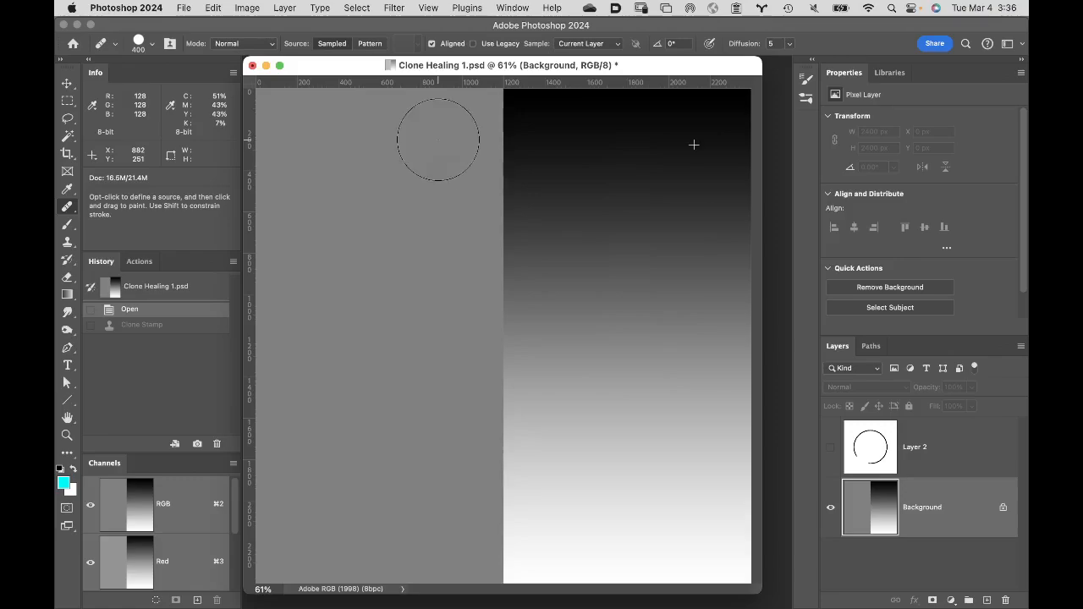
pyautogui.click(436, 469)
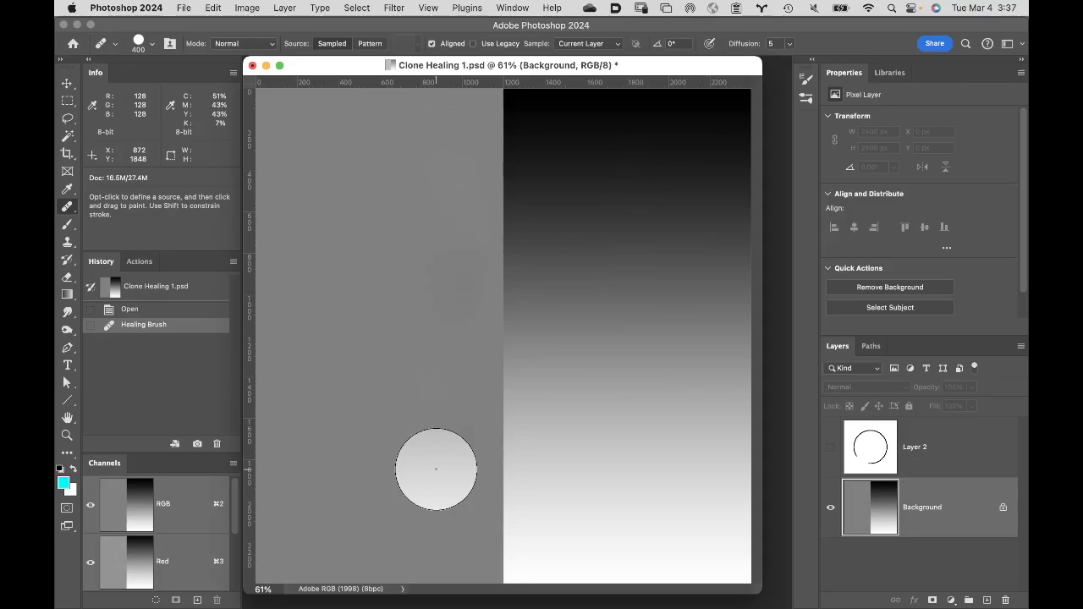
pyautogui.moveTo(436, 469)
pyautogui.mouseDown()
pyautogui.moveTo(454, 185)
pyautogui.moveTo(437, 115)
pyautogui.moveTo(439, 129)
pyautogui.mouseUp()
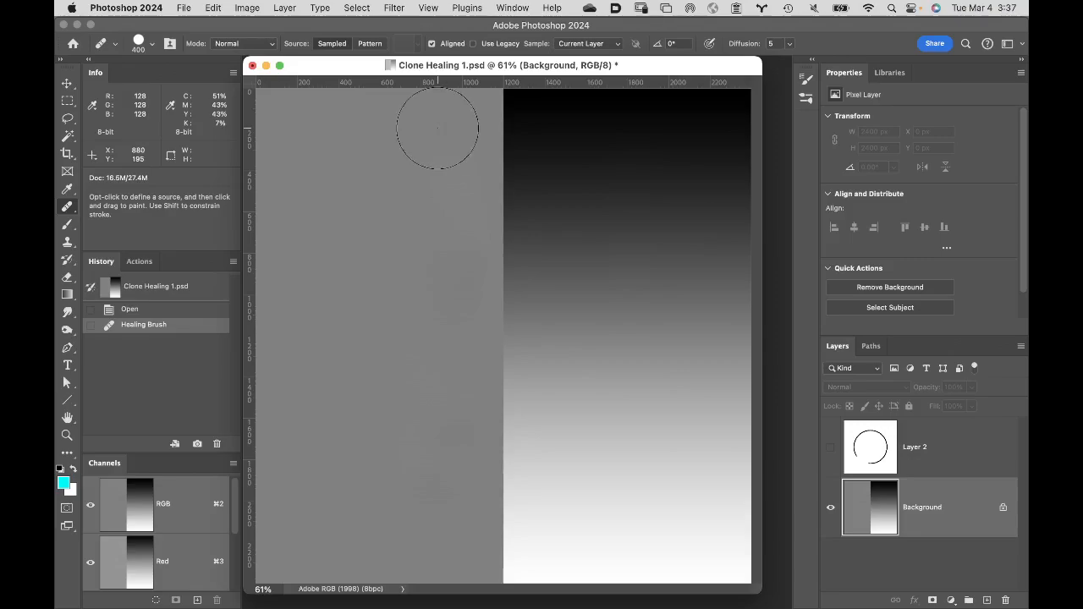
pyautogui.moveTo(438, 274); pyautogui.dragTo(428, 385)
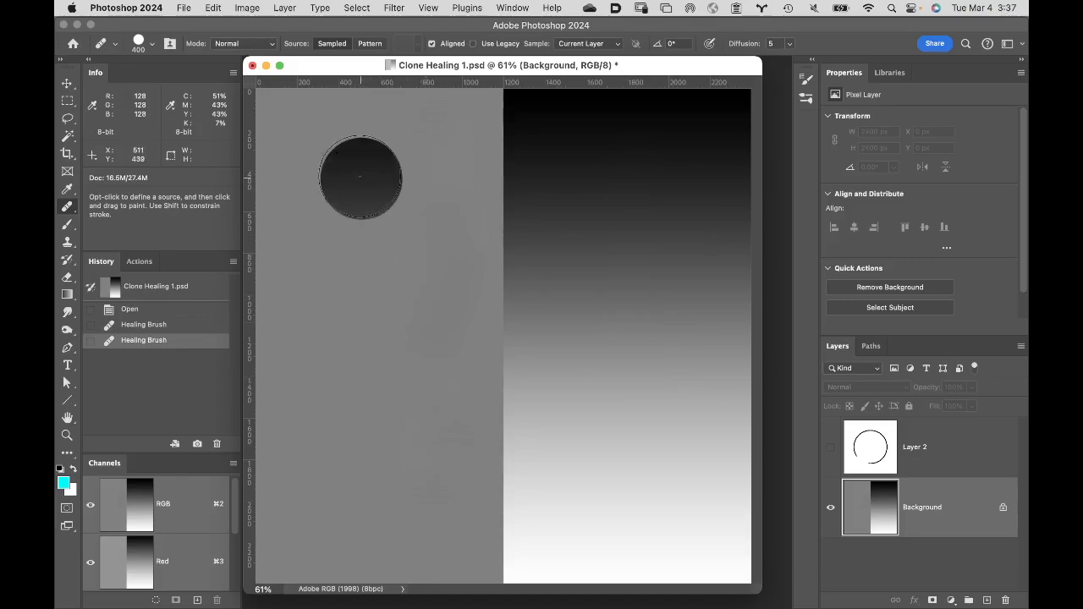
# - Sample the upper gray half as the healing source, paint a vertical stroke down the gradient half, and inspect the healed area
pyautogui.keyDown('alt'); pyautogui.click(369, 135); pyautogui.keyUp('alt')
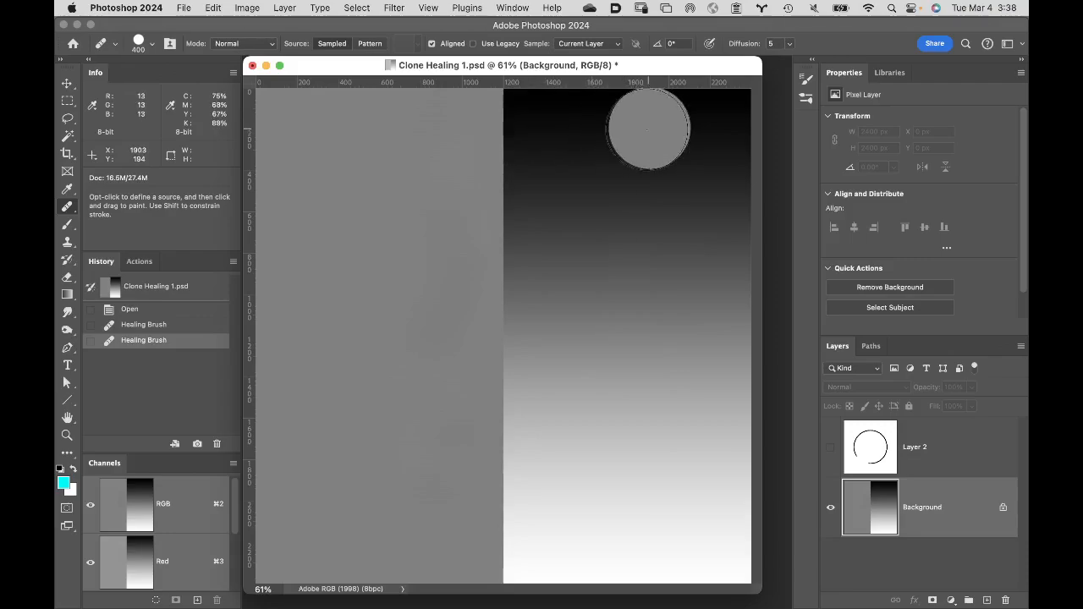
pyautogui.click(636, 430)
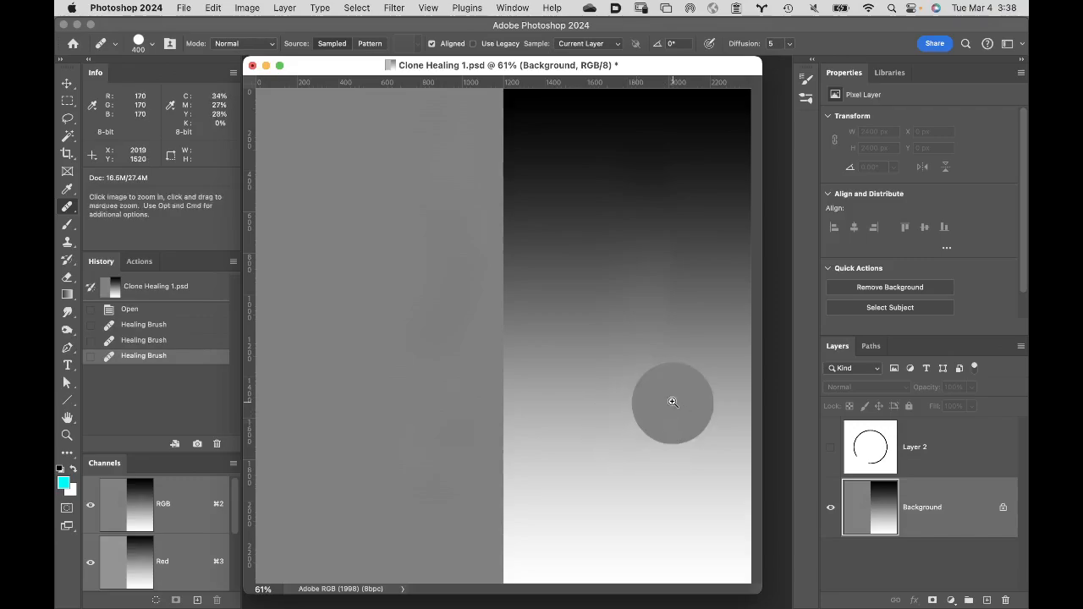
pyautogui.press('z')
pyautogui.click(682, 282)
pyautogui.click(682, 279)
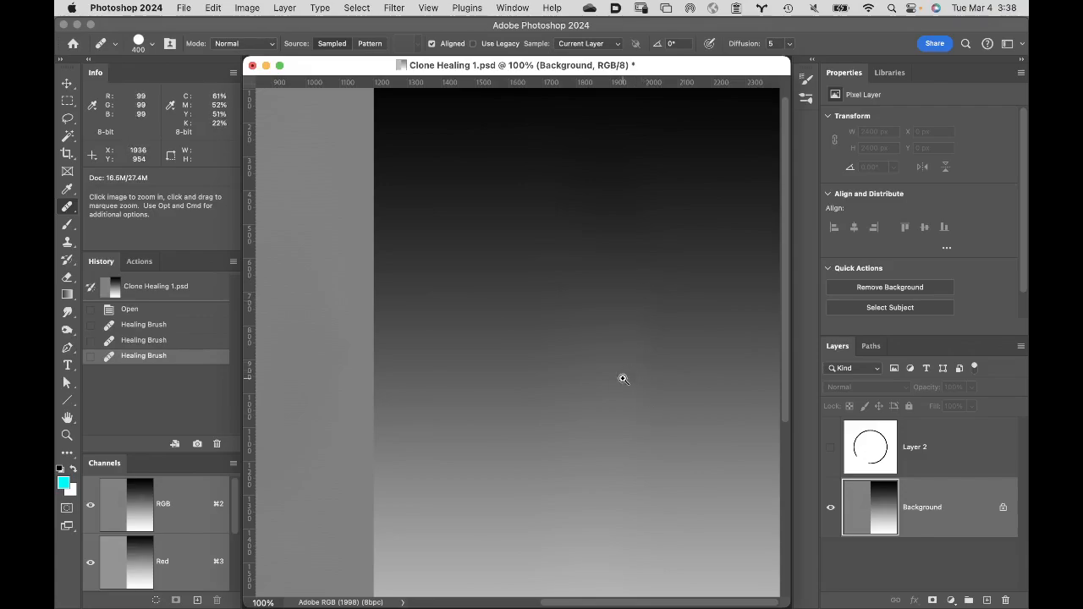
pyautogui.click(67, 421)
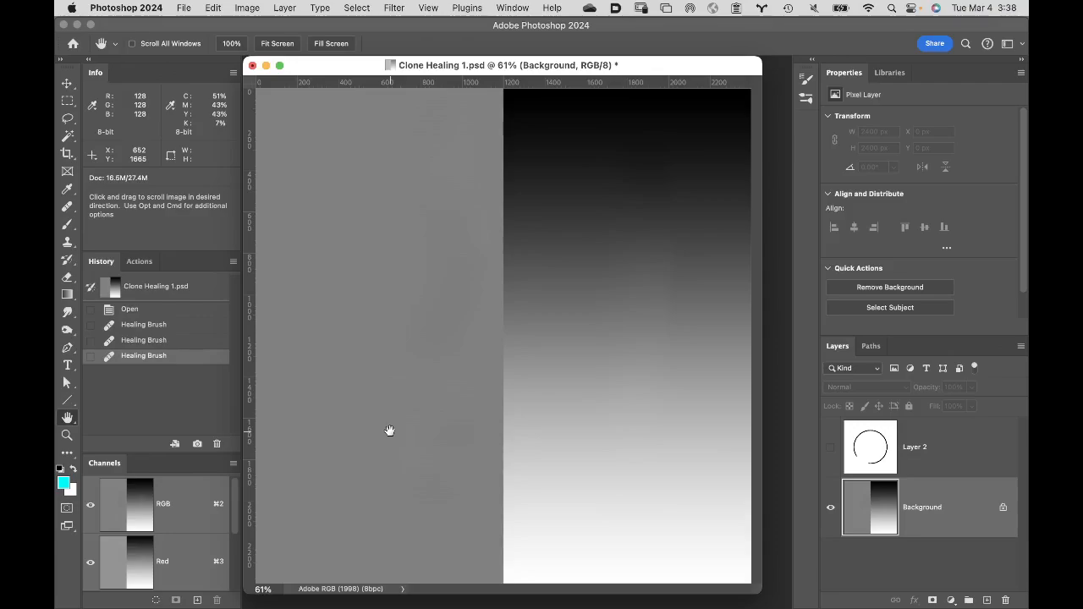
# - Activate the Spot Healing Brush at 400 px and try to sample a source in the dark upper gradient
pyautogui.click(70, 206)
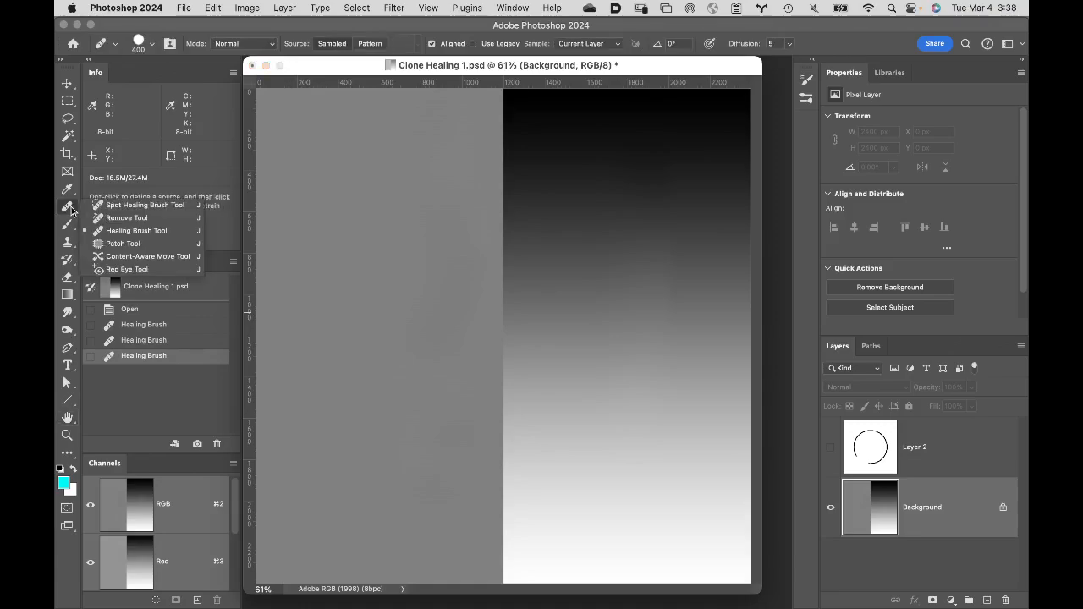
pyautogui.click(123, 204)
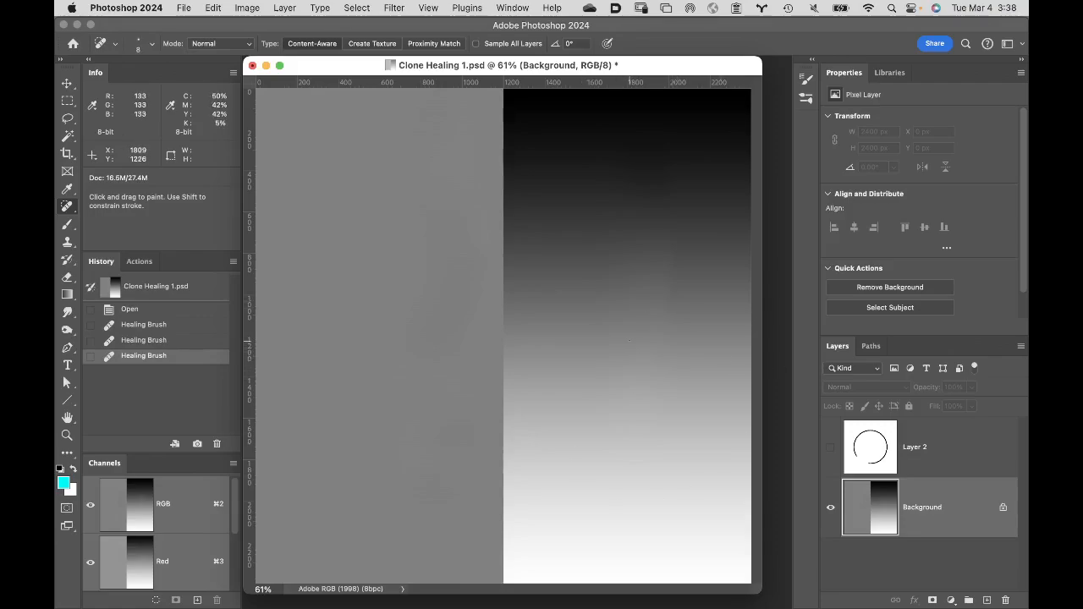
pyautogui.press(']')
pyautogui.press(']')
pyautogui.press(']')
pyautogui.press(']')
pyautogui.press(']')
pyautogui.press(']')
pyautogui.press(']')
pyautogui.press(']')
pyautogui.press(']')
pyautogui.press(']')
pyautogui.press(']')
pyautogui.press(']')
pyautogui.press(']')
pyautogui.press(']')
pyautogui.press(']')
pyautogui.press(']')
pyautogui.press(']')
pyautogui.press(']')
pyautogui.press(']')
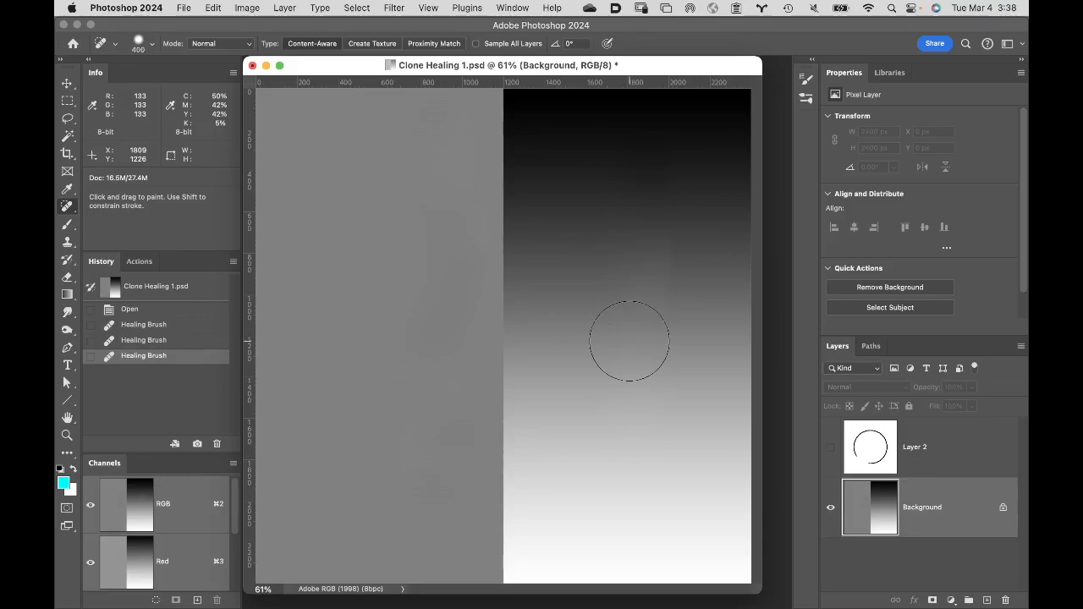
pyautogui.keyDown('alt'); pyautogui.click(702, 139); pyautogui.keyUp('alt')
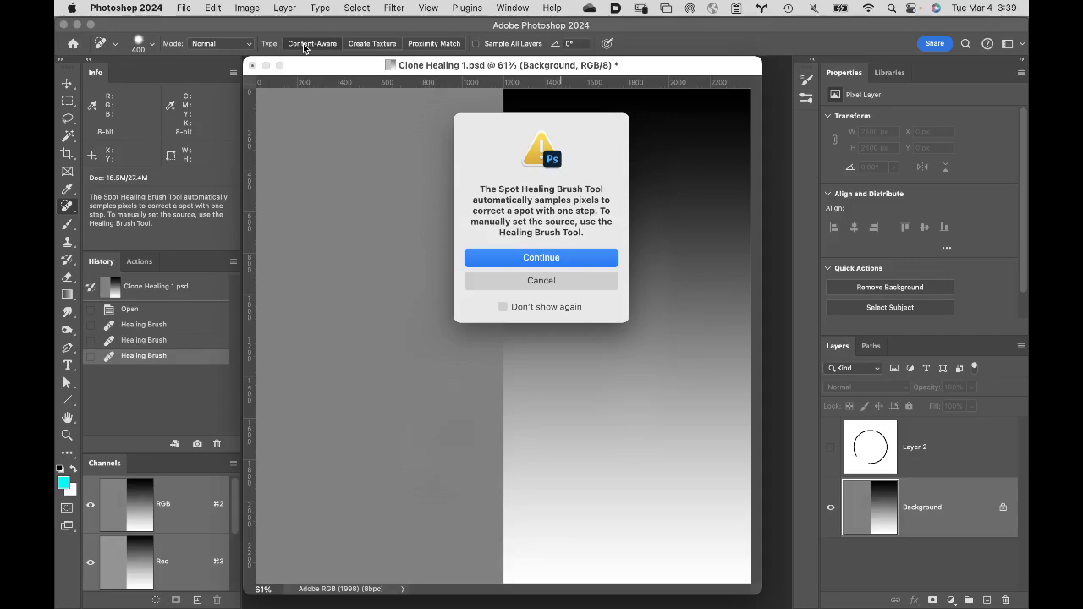
pyautogui.click(564, 280)
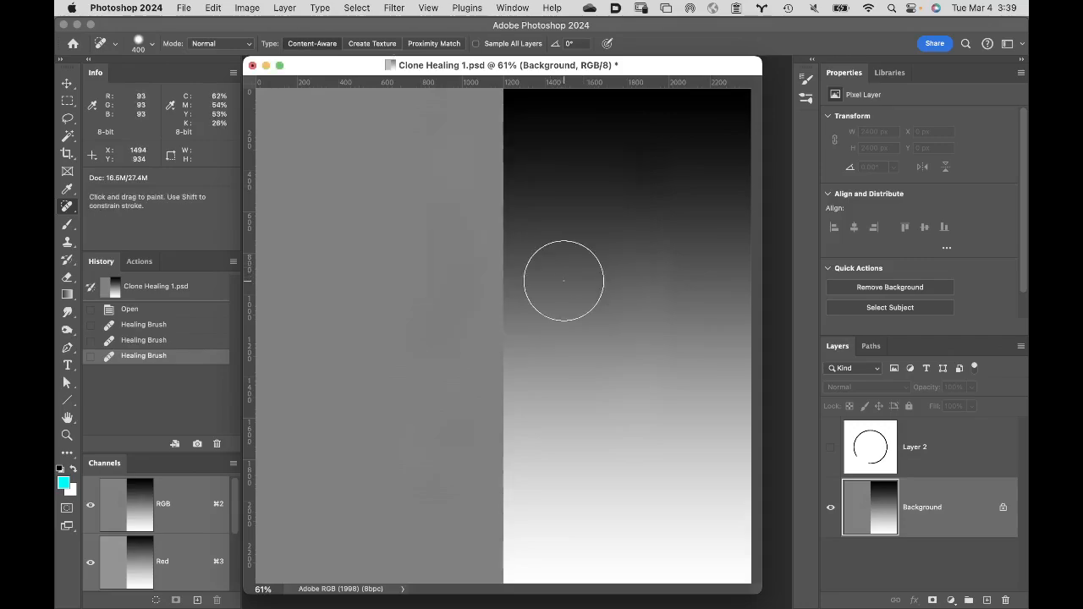
# - With the Patch tool, patch a rounded area about 806 by 677 px in the gradient half from the upper gray half, and deselect it
pyautogui.rightClick(67, 208)
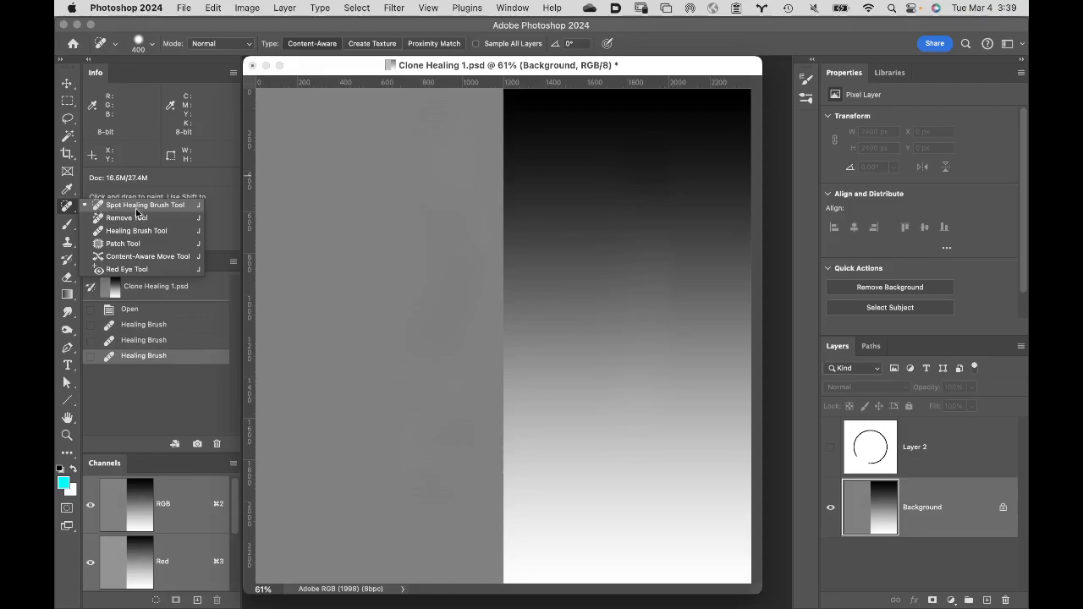
pyautogui.click(164, 244)
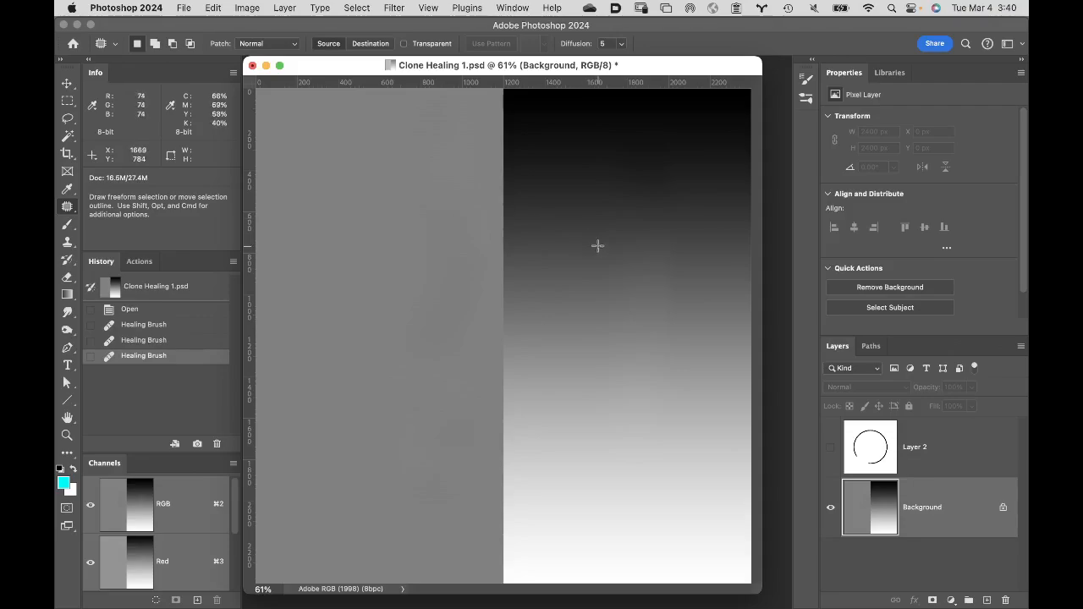
pyautogui.moveTo(653, 235)
pyautogui.mouseDown()
pyautogui.moveTo(547, 254)
pyautogui.moveTo(557, 337)
pyautogui.moveTo(696, 368)
pyautogui.moveTo(699, 281)
pyautogui.moveTo(655, 242)
pyautogui.mouseUp()
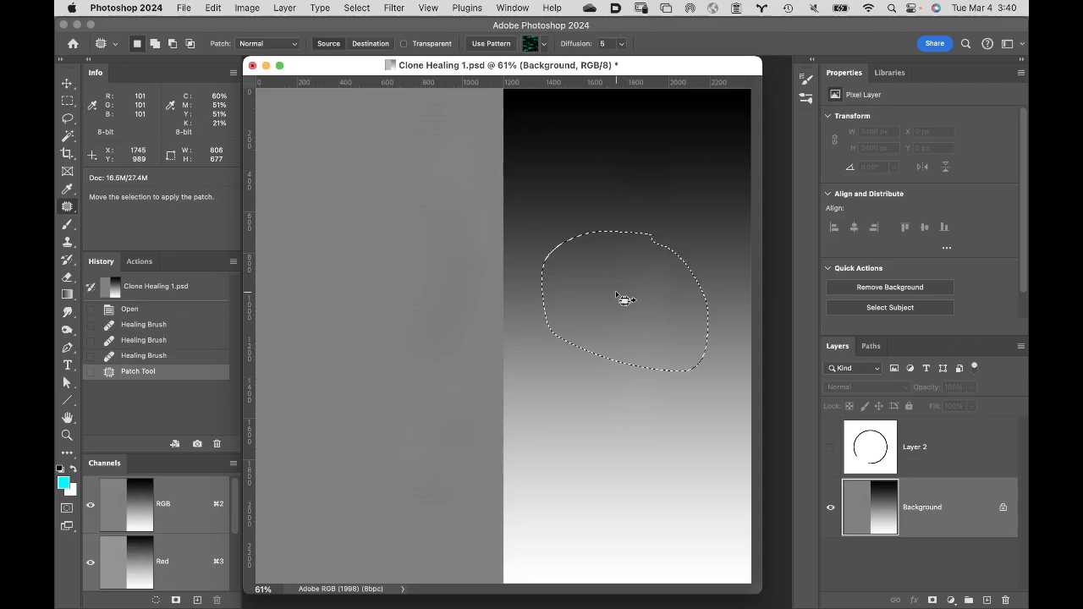
pyautogui.moveTo(623, 299)
pyautogui.mouseDown()
pyautogui.moveTo(412, 262)
pyautogui.moveTo(334, 310)
pyautogui.moveTo(361, 264)
pyautogui.moveTo(340, 204)
pyautogui.mouseUp()
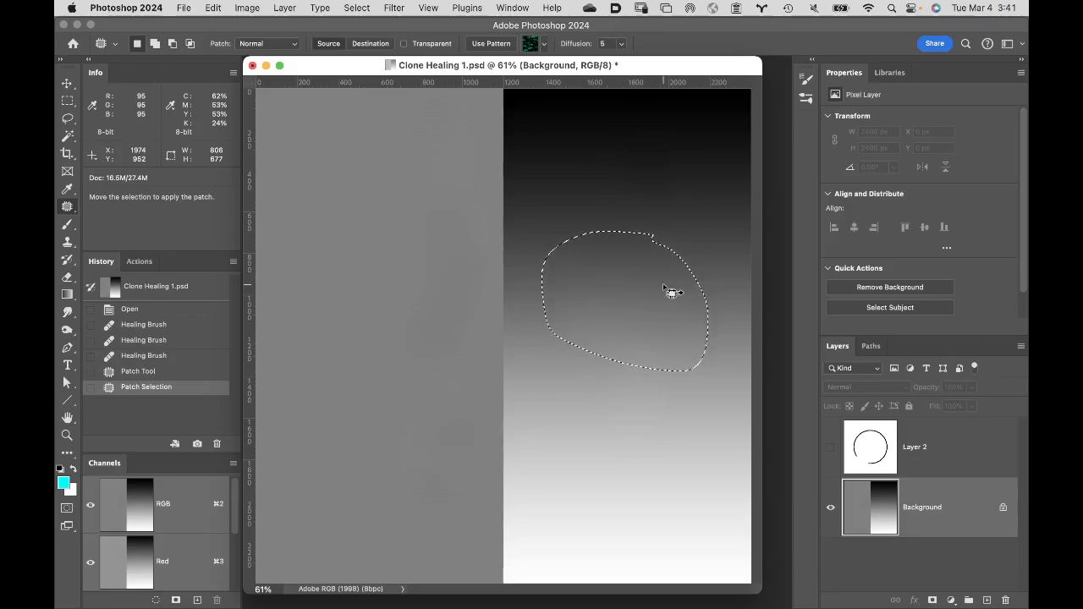
pyautogui.press('super')
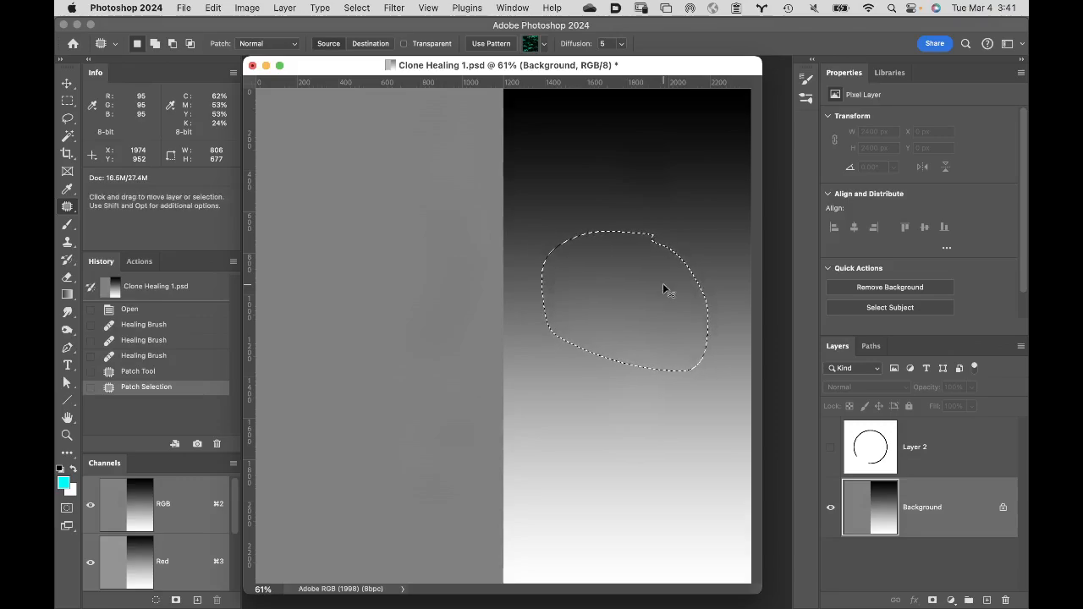
pyautogui.press('super+d')
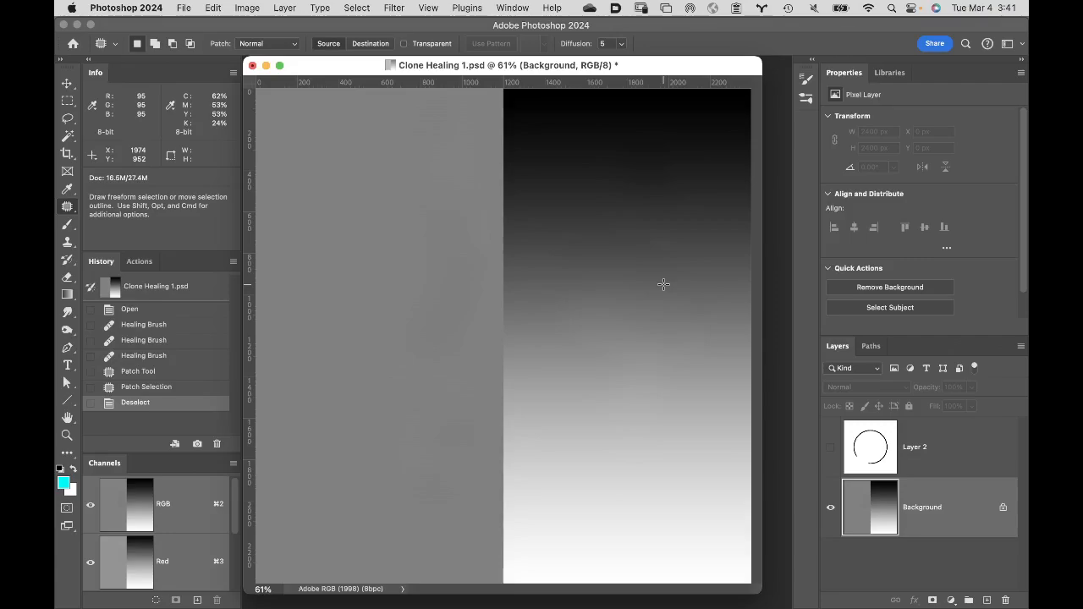
# - Activate the Clone Stamp, sample the dark upper area of the gradient, and raise the brush hardness to its maximum
pyautogui.press('s')
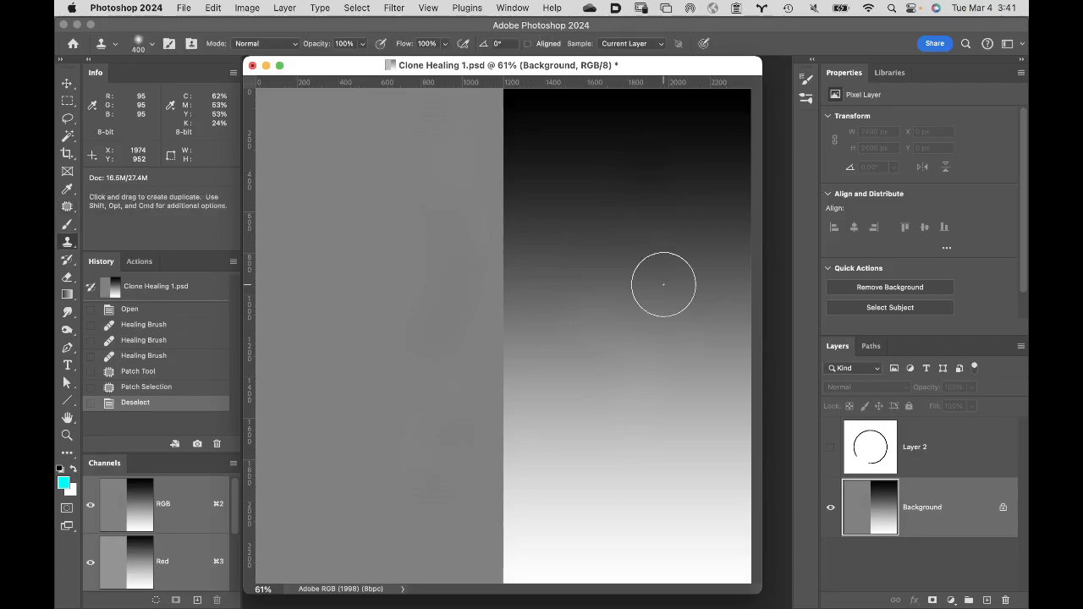
pyautogui.keyDown('alt'); pyautogui.click(702, 143); pyautogui.keyUp('alt')
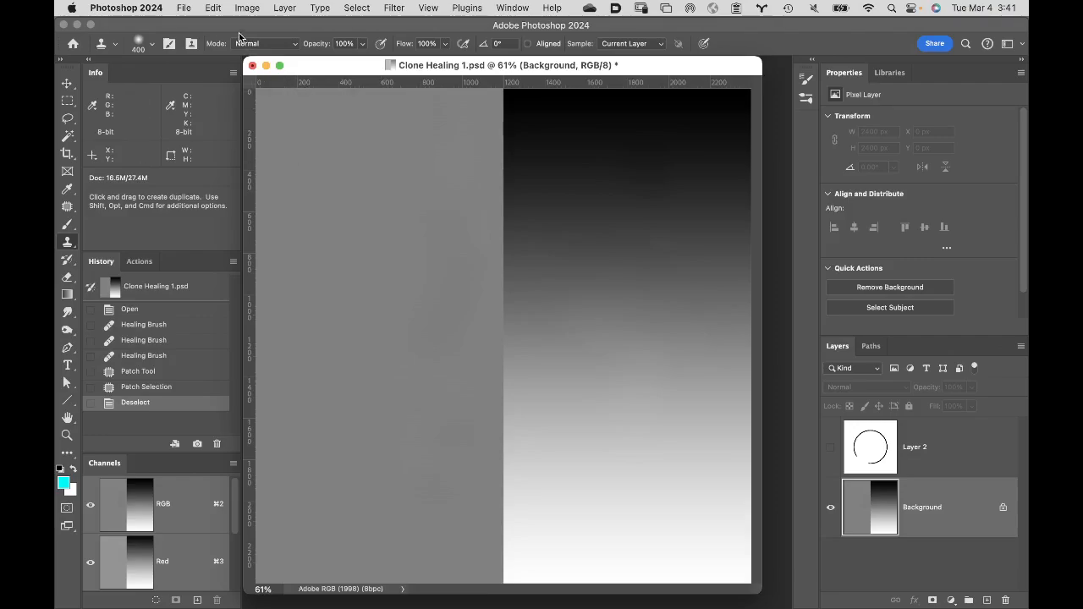
pyautogui.click(144, 43)
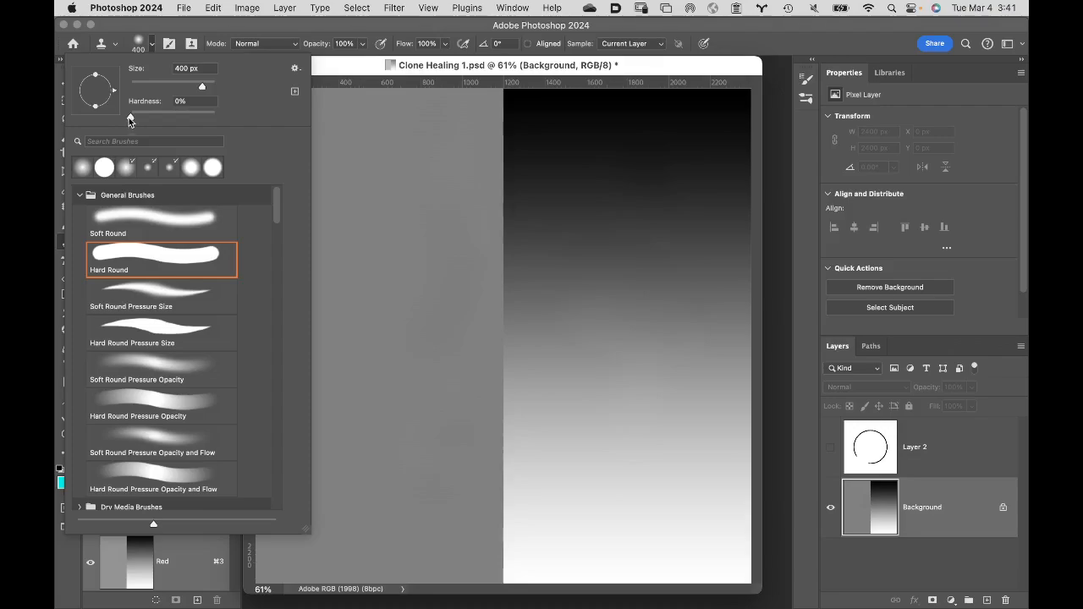
pyautogui.moveTo(130, 117); pyautogui.dragTo(215, 116)
pyautogui.click(470, 22)
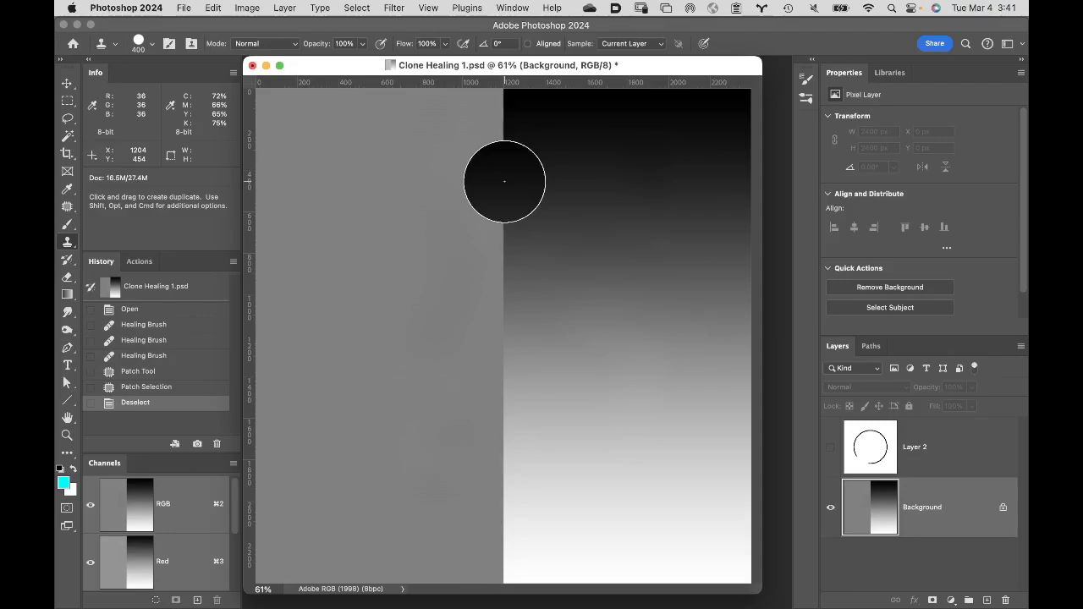
# - Show the Clone Source settings and try a vertical Clone Stamp stroke along the gray-gradient boundary with the overlay turned off, undoing the stroke
pyautogui.click(512, 7)
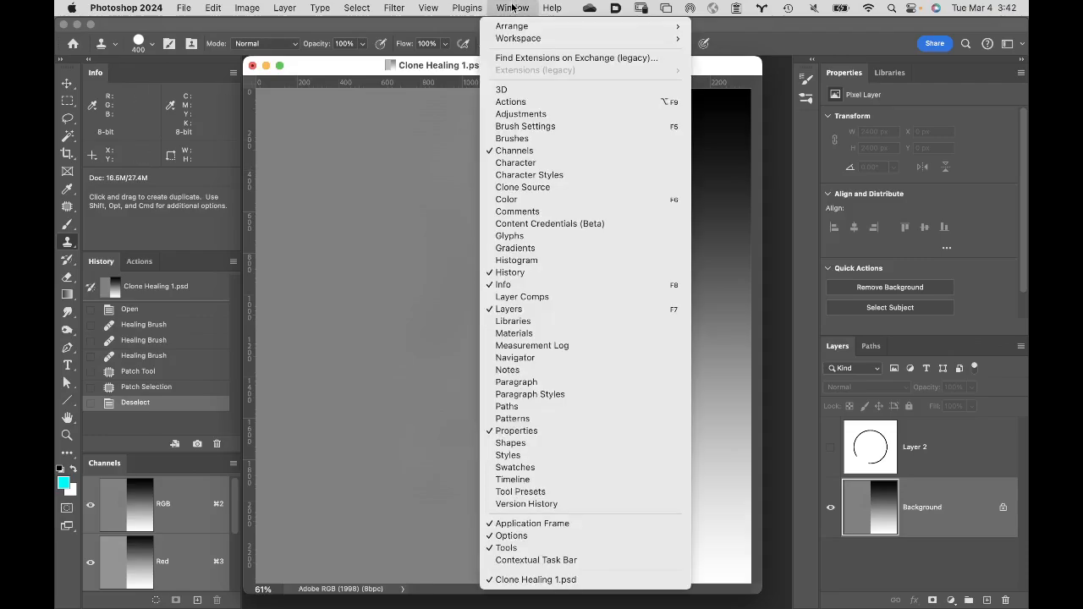
pyautogui.click(536, 187)
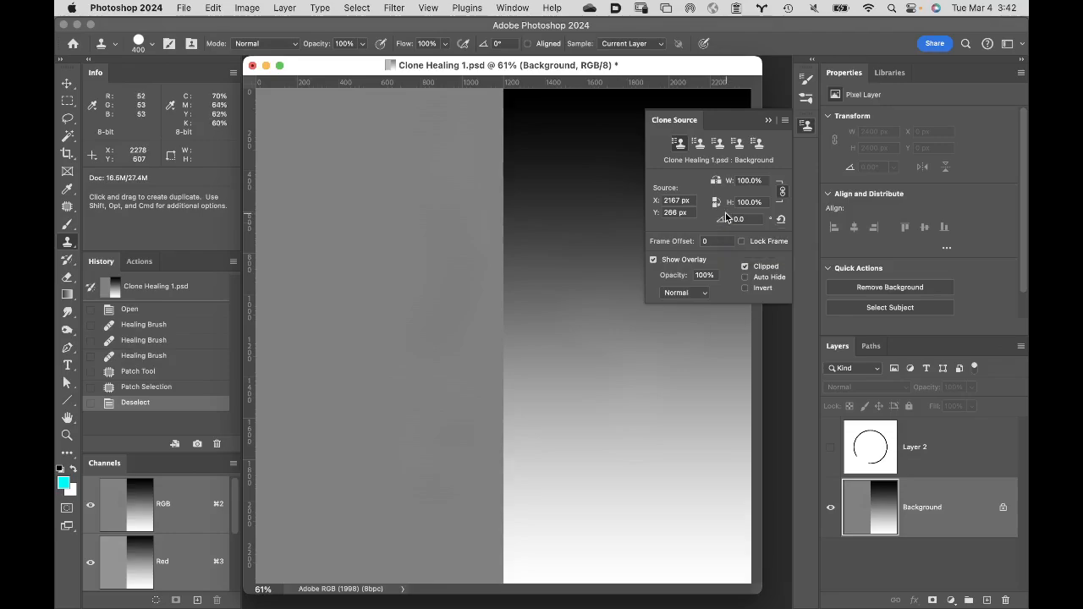
pyautogui.click(654, 260)
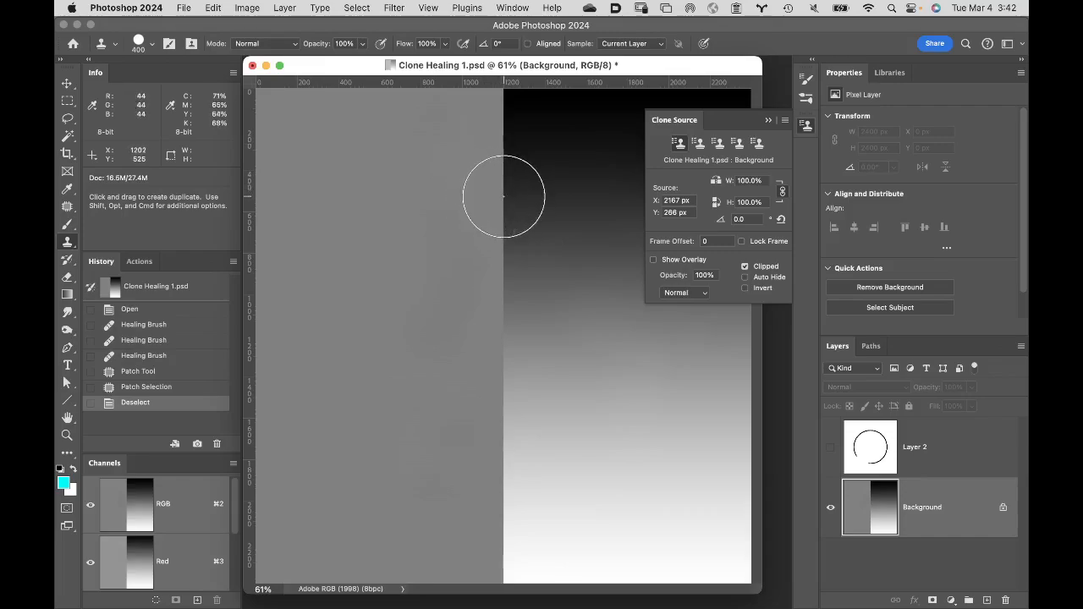
pyautogui.moveTo(504, 195); pyautogui.dragTo(507, 318)
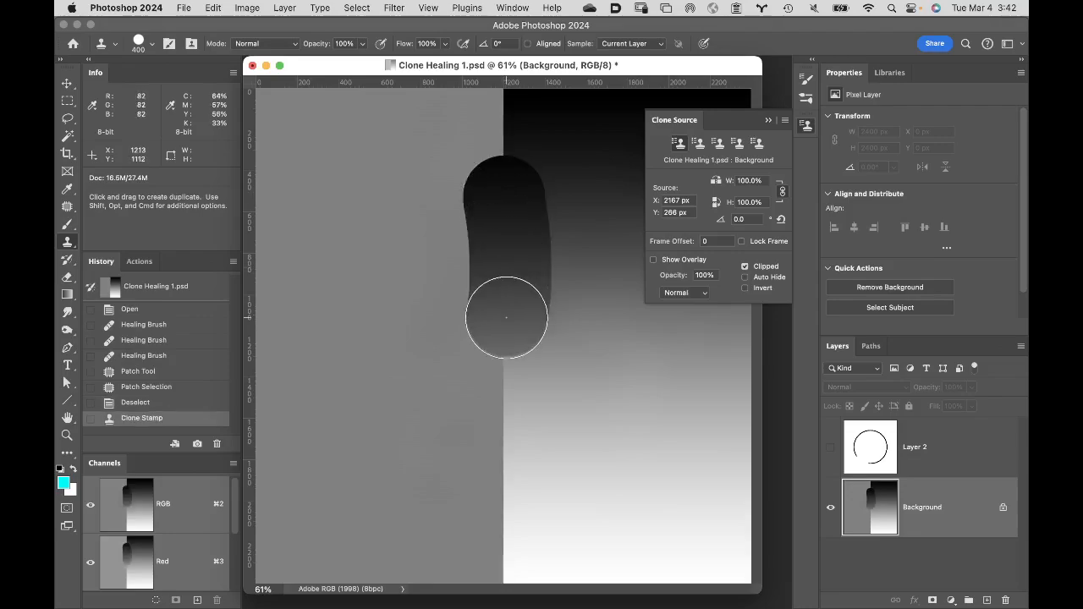
pyautogui.press('super+z')
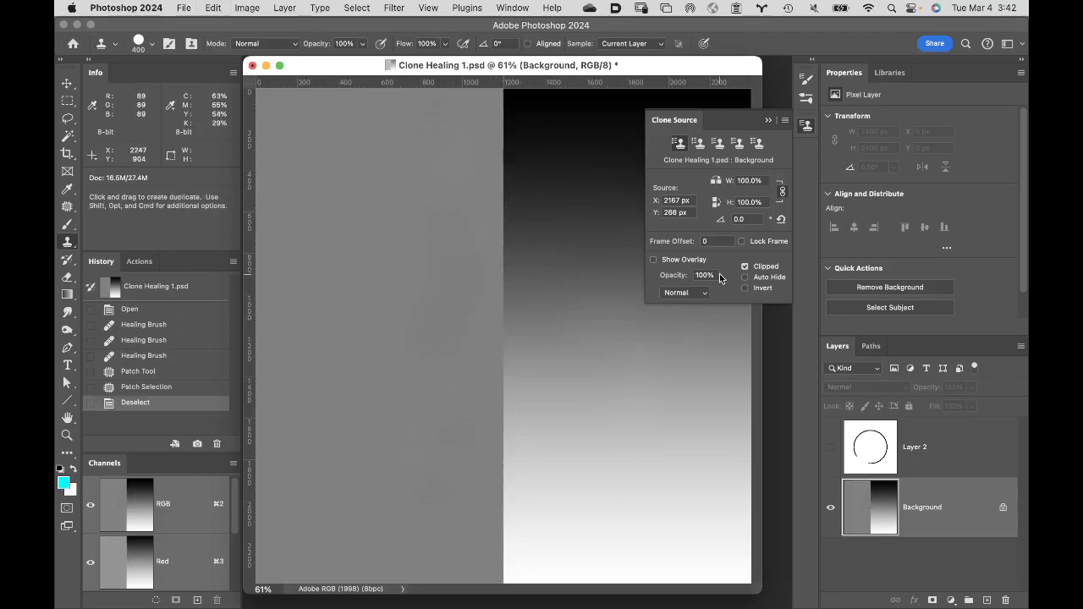
# - Turn the clone overlay back on at 47% opacity and try a vertical stroke along the gray-gradient boundary, undoing the stroke
pyautogui.click(653, 260)
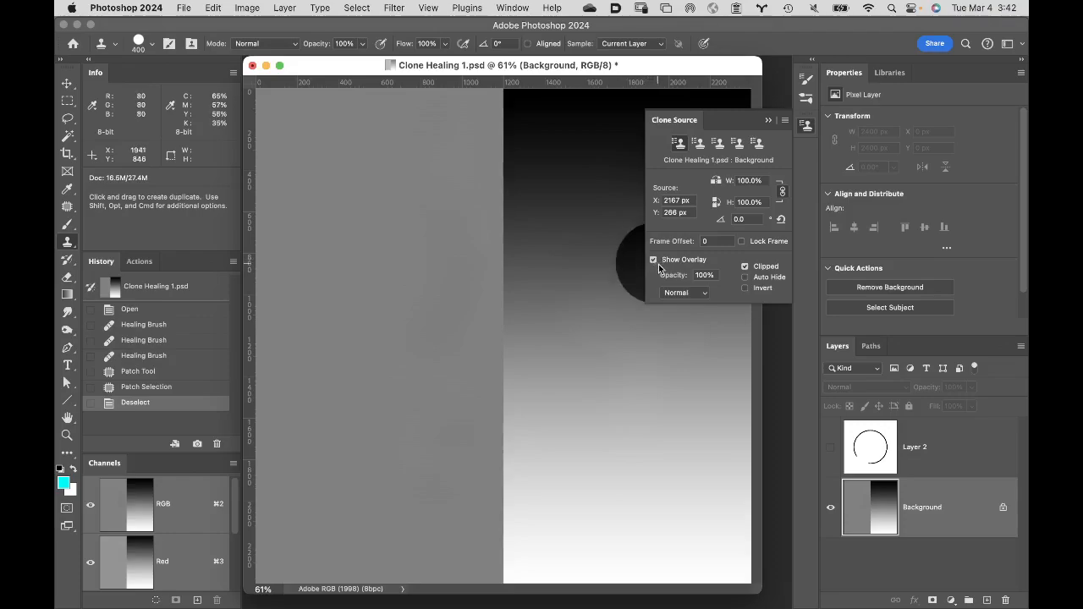
pyautogui.moveTo(674, 280); pyautogui.dragTo(640, 280)
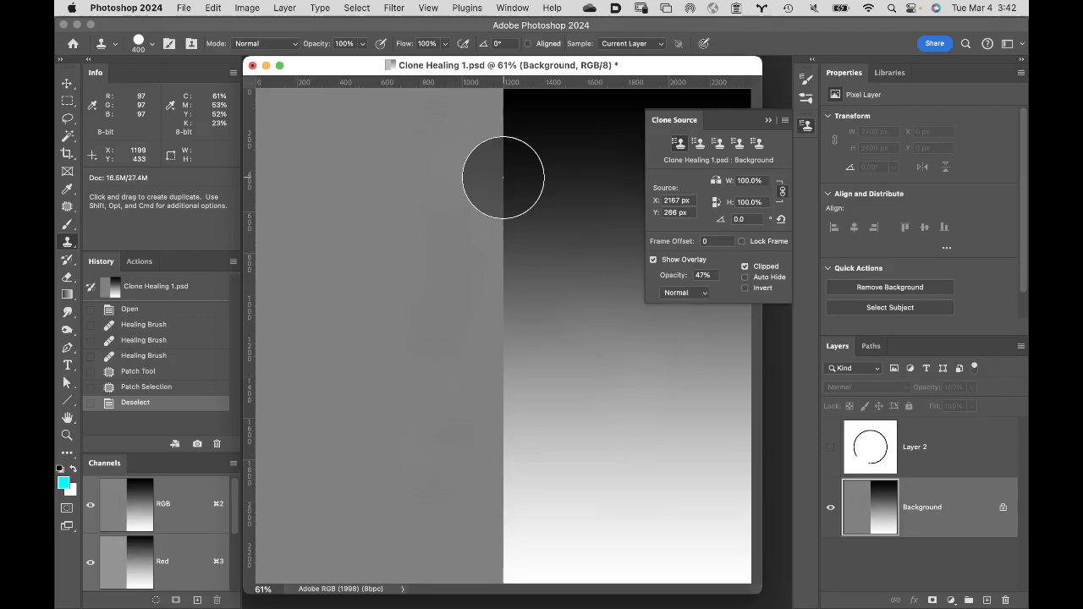
pyautogui.moveTo(503, 178); pyautogui.dragTo(492, 317)
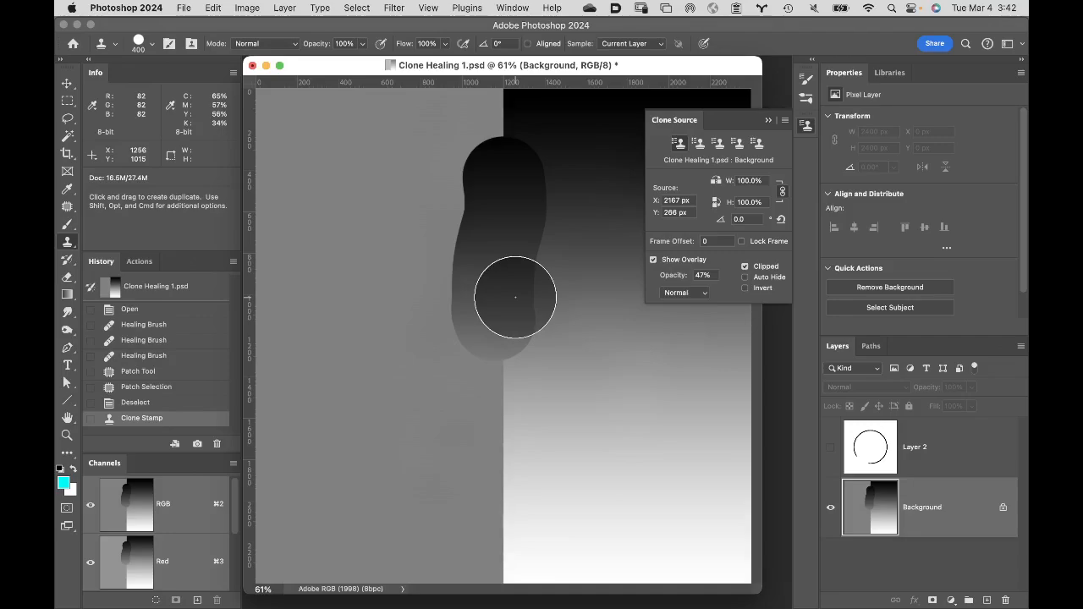
pyautogui.press('super+z')
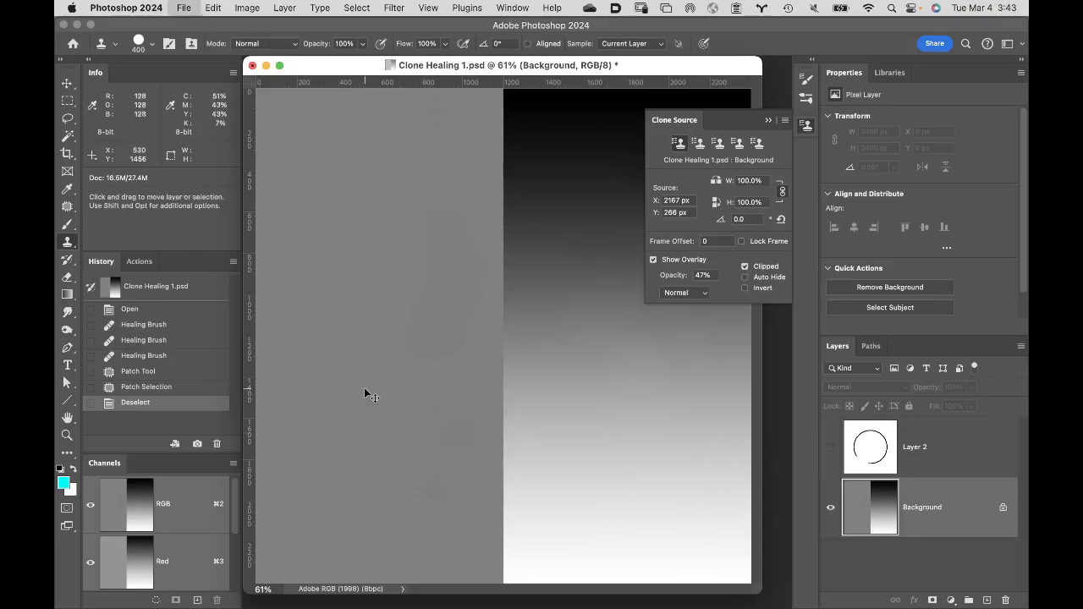
# - Create a white 10 by 8 inch, 300 pixels/inch document and clone a diagonal stroke across it with the overlay opacity at 100%
pyautogui.press('super+n')
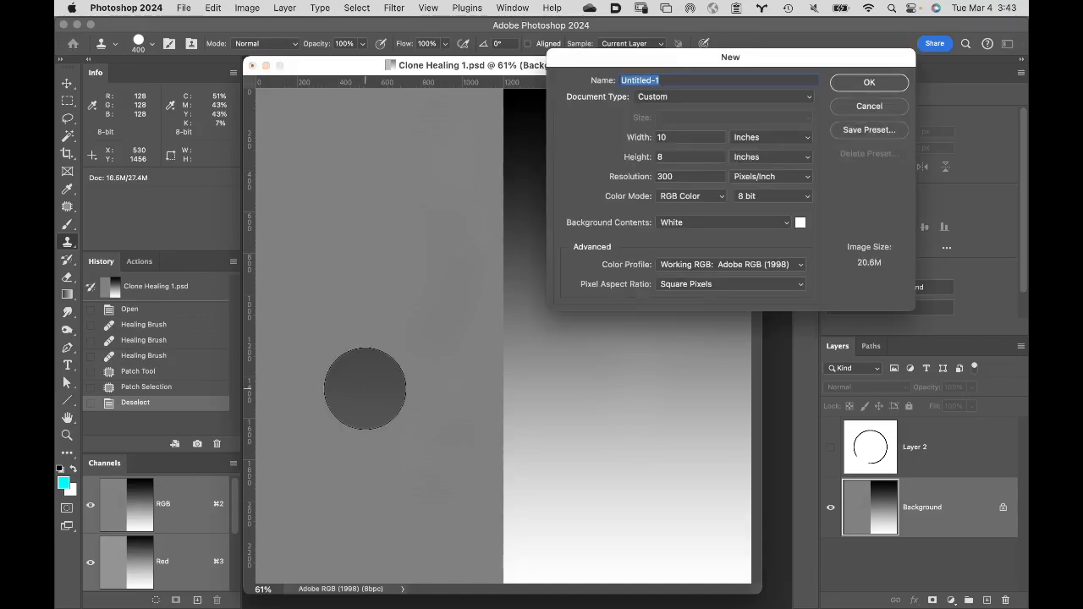
pyautogui.press('Return')
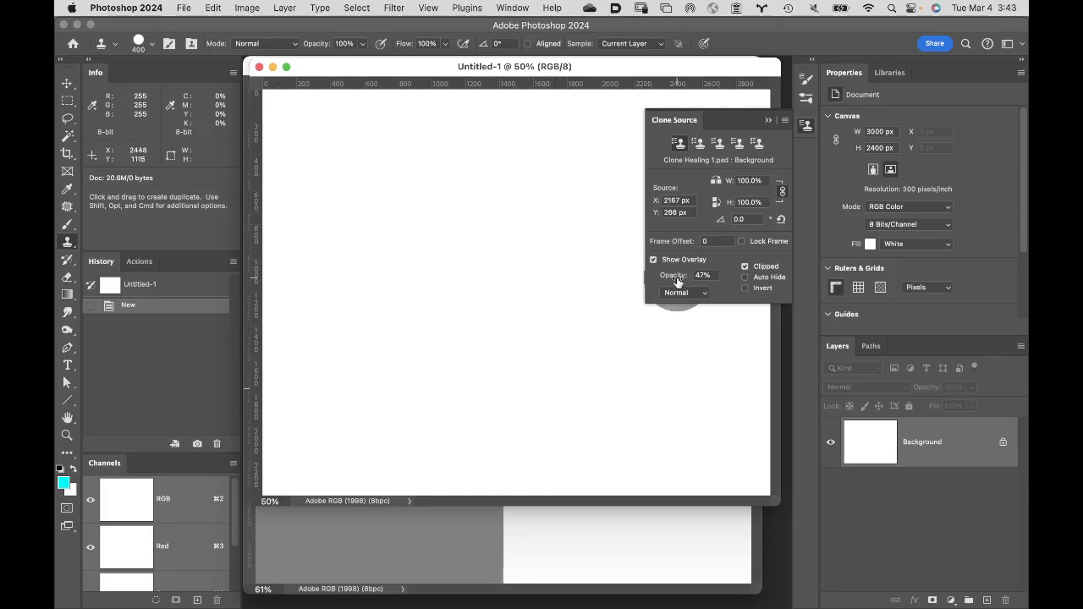
pyautogui.moveTo(677, 281); pyautogui.dragTo(738, 285)
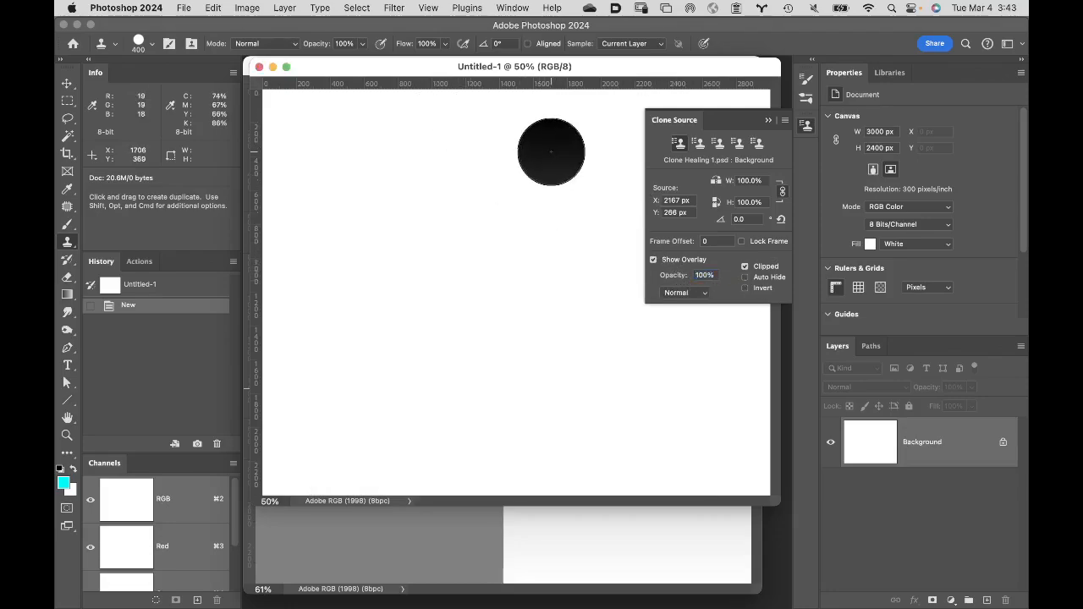
pyautogui.moveTo(551, 151); pyautogui.dragTo(339, 419)
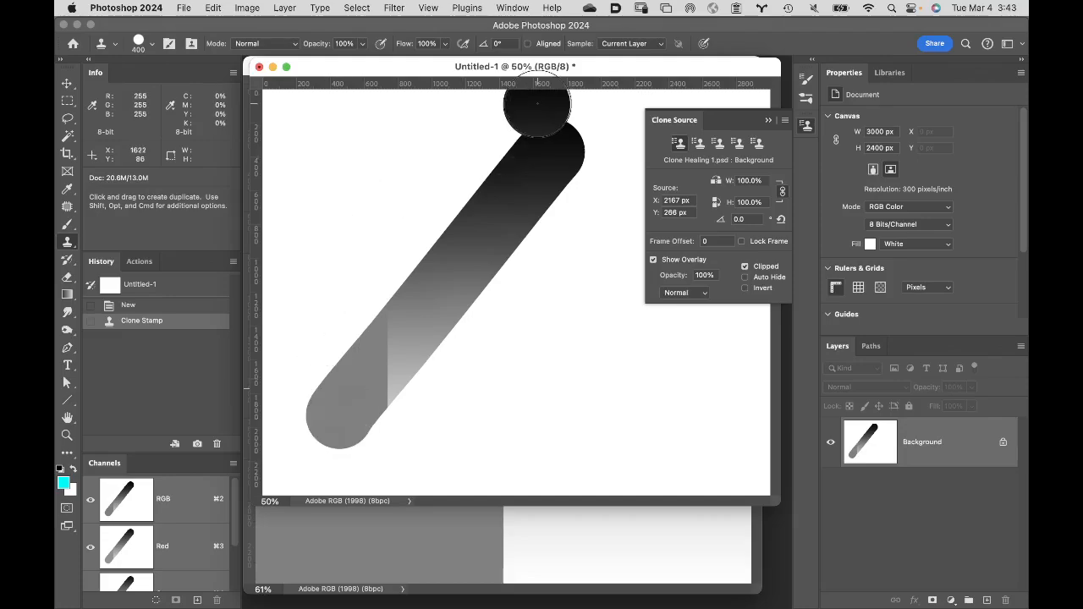
# - Sample a blank white area of the new document as the second clone source and paint it down the gray half of Clone Healing 1.psd
pyautogui.click(698, 144)
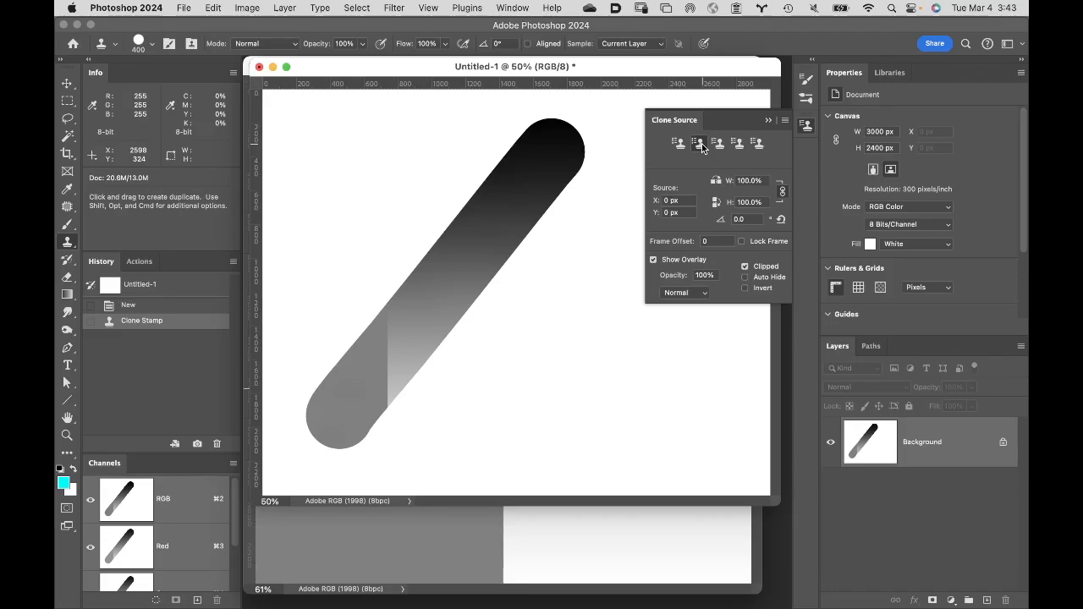
pyautogui.click(701, 146)
pyautogui.keyDown('alt'); pyautogui.click(578, 281); pyautogui.keyUp('alt')
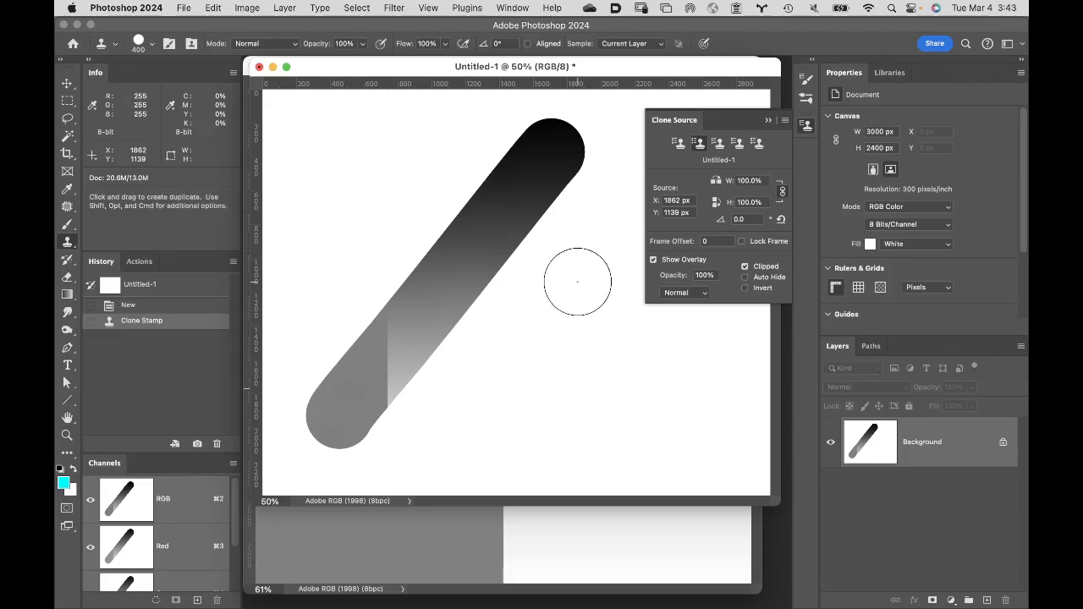
pyautogui.click(532, 532)
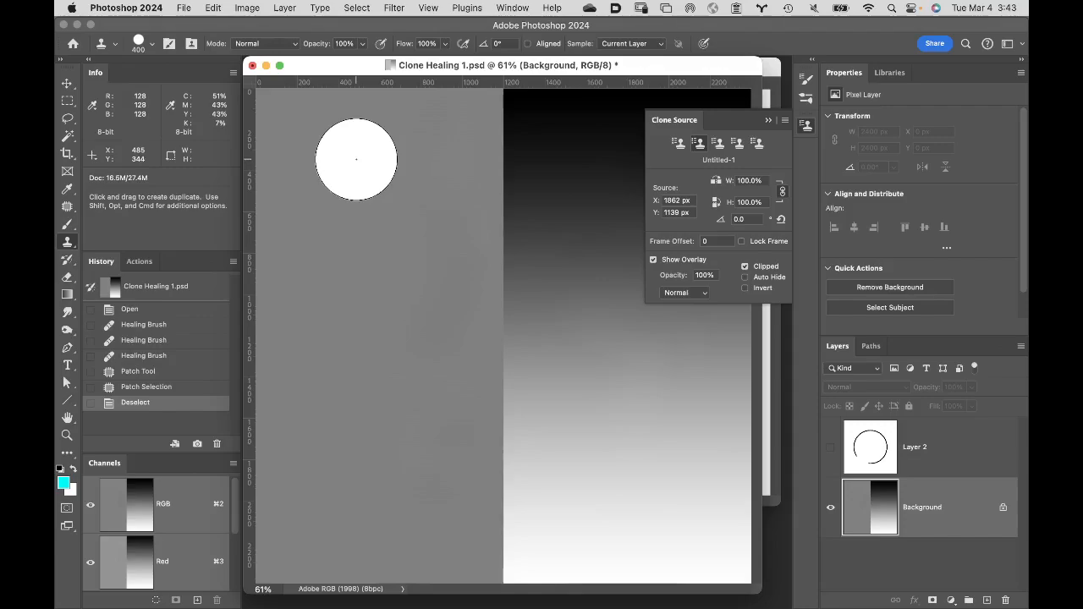
pyautogui.moveTo(355, 160); pyautogui.dragTo(376, 438)
pyautogui.click(384, 477)
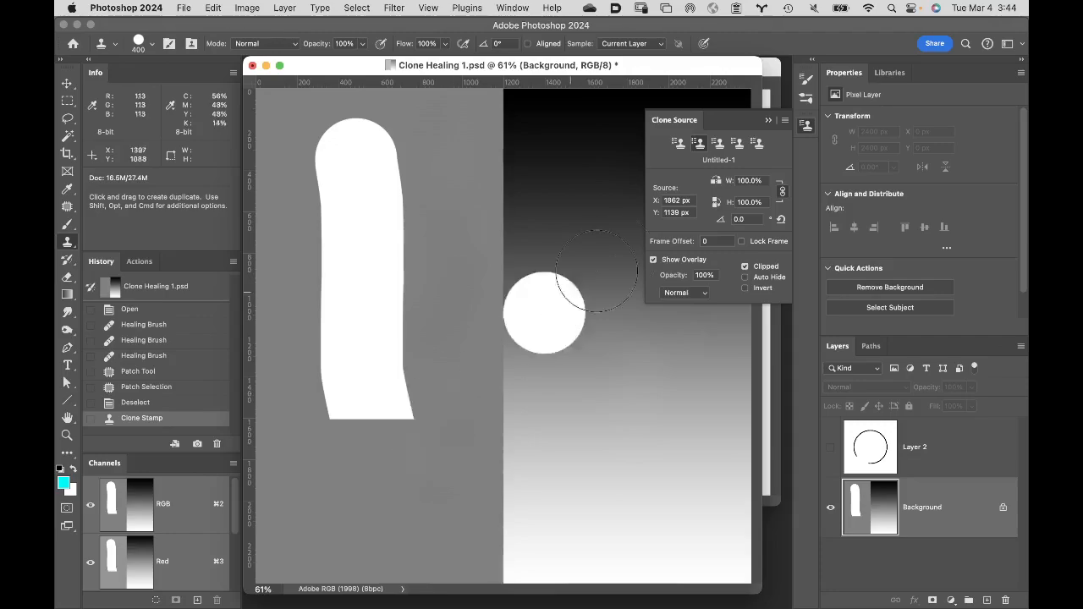
# - Switch back to the first clone source, paint it down the gray-gradient boundary, and make Layer 2 visible
pyautogui.click(678, 146)
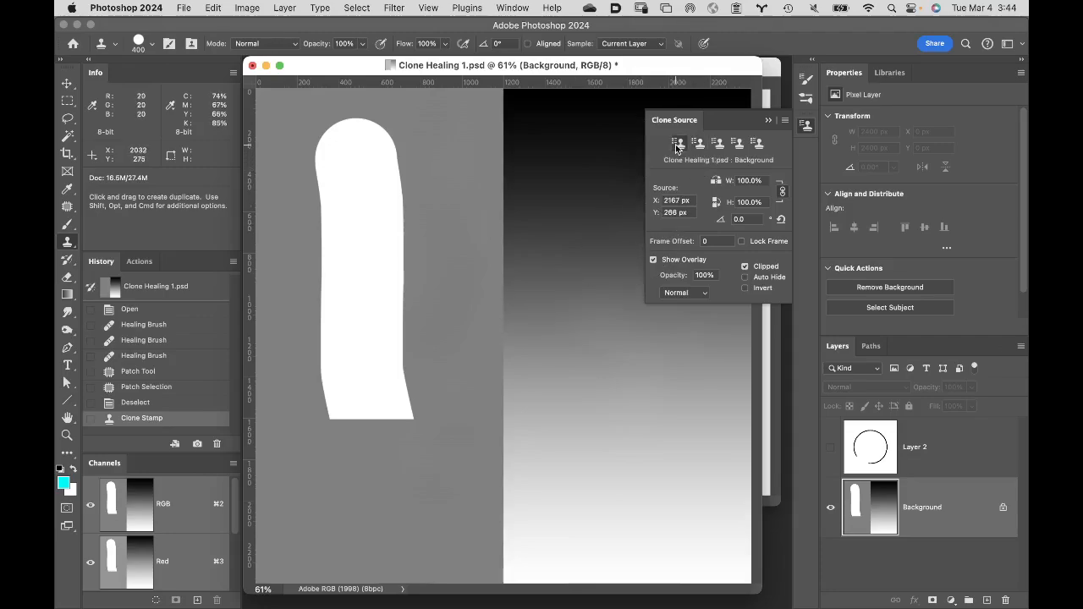
pyautogui.moveTo(503, 151); pyautogui.dragTo(517, 499)
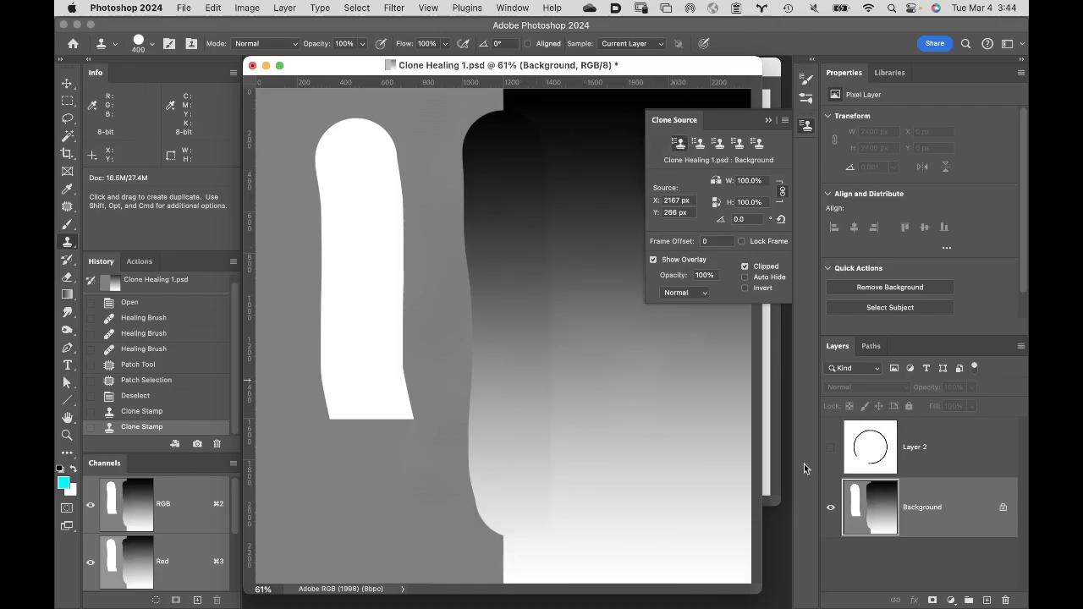
pyautogui.click(831, 447)
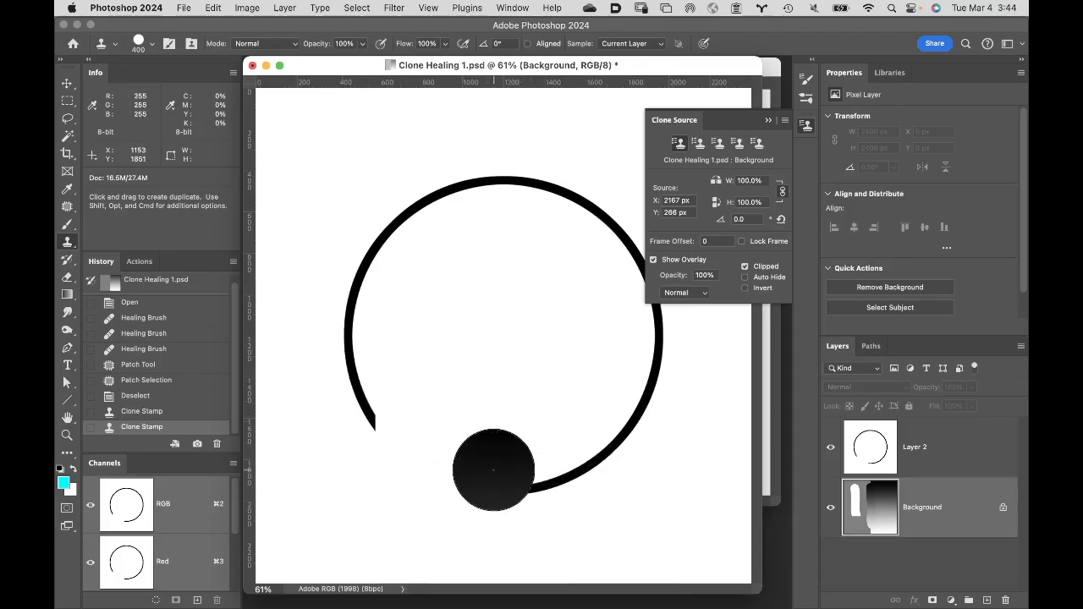
# - Try cloning the circle's upper-right arc into its lower gap on the Background layer, and make Layer 2 the active layer
pyautogui.keyDown('alt'); pyautogui.click(605, 220); pyautogui.keyUp('alt')
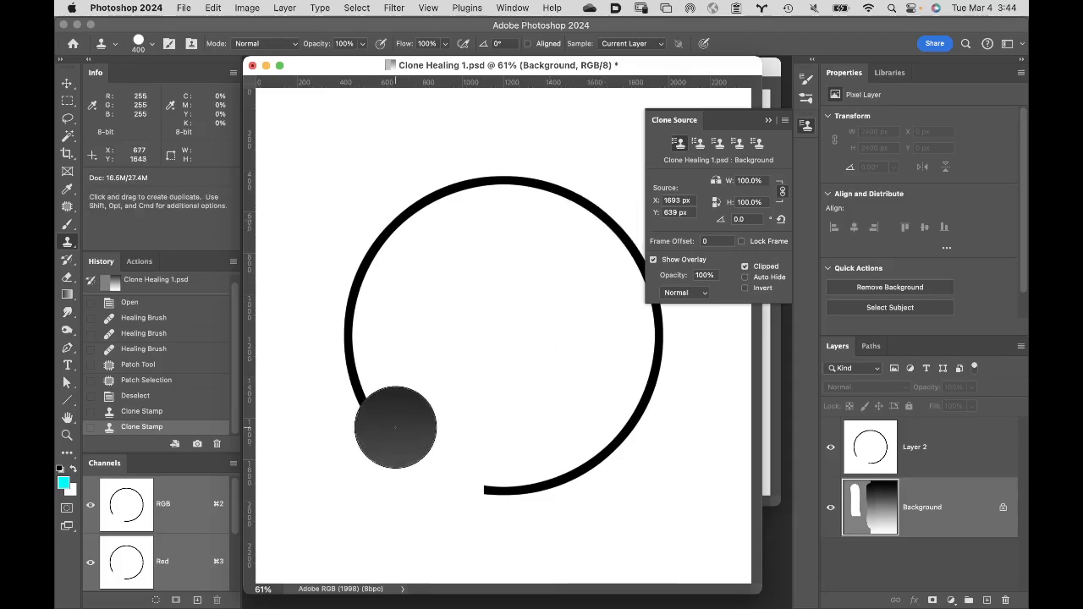
pyautogui.click(488, 487)
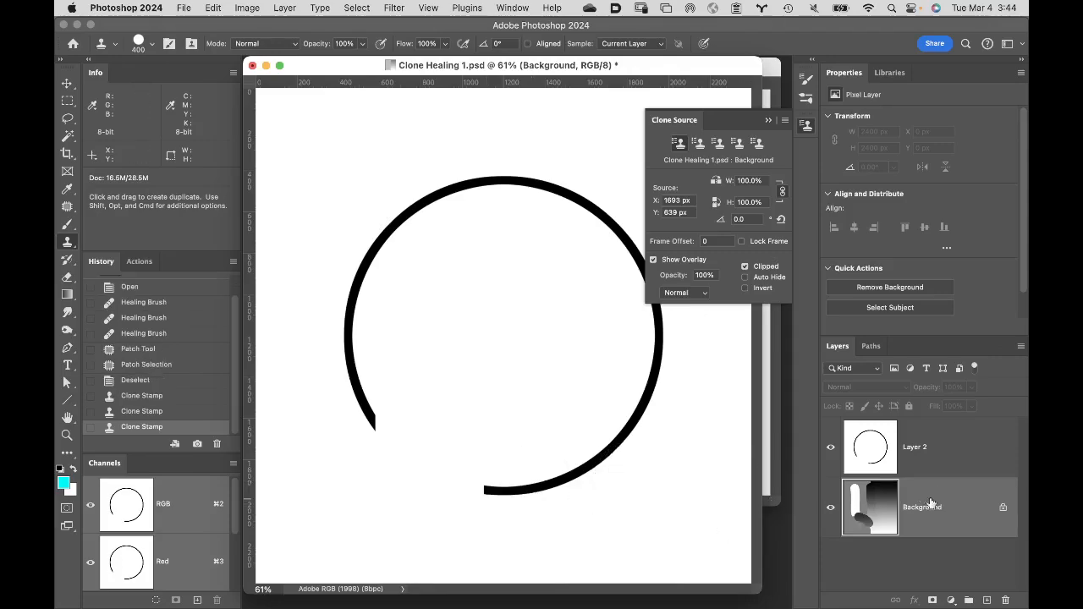
pyautogui.click(948, 447)
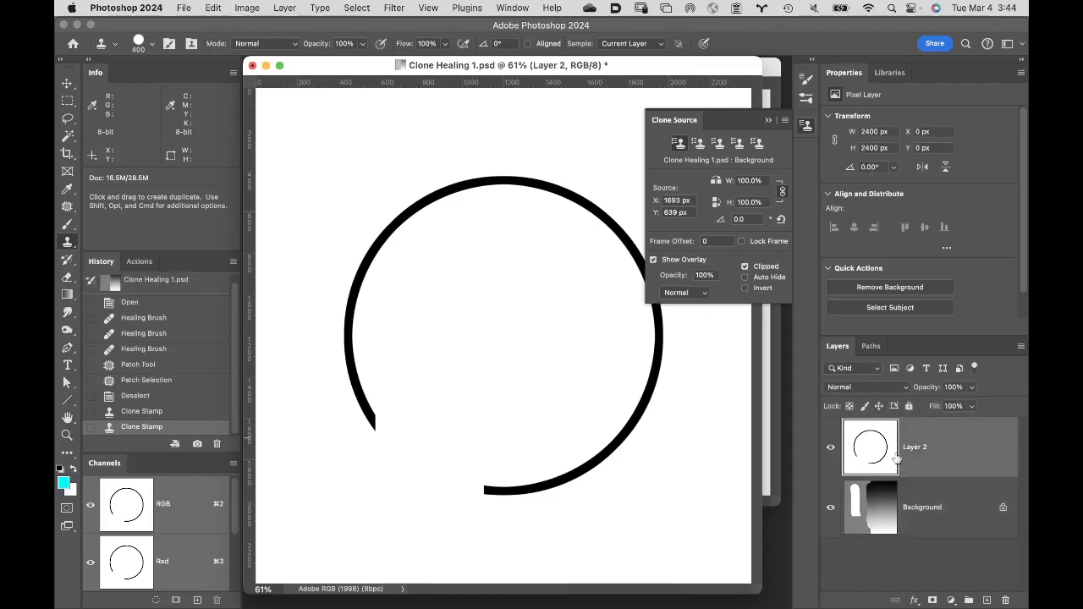
# - Sample the circle's upper-right arc on Layer 2 as clone source and try painting it unrotated across the lower-left gap, undoing the stroke
pyautogui.keyDown('alt'); pyautogui.click(611, 223); pyautogui.keyUp('alt')
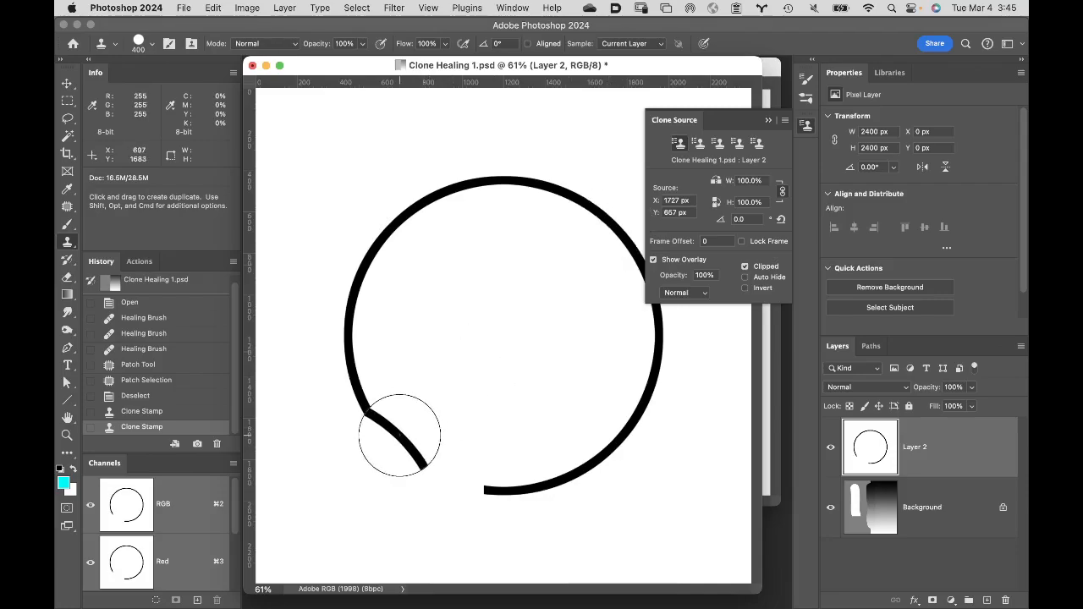
pyautogui.moveTo(398, 443)
pyautogui.mouseDown()
pyautogui.moveTo(457, 452)
pyautogui.moveTo(465, 466)
pyautogui.mouseUp()
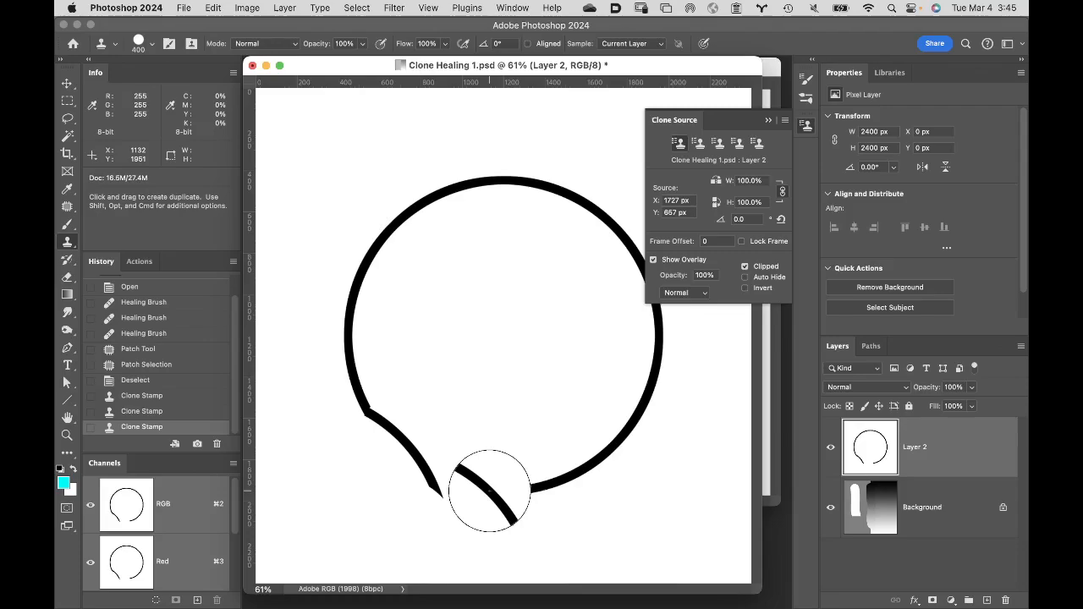
pyautogui.press('super+z')
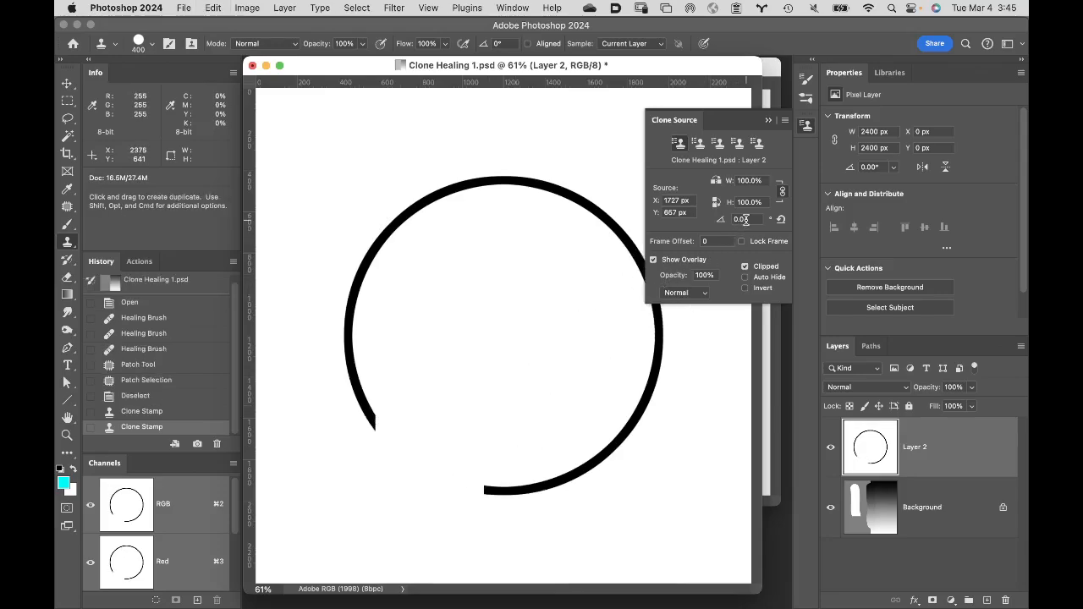
# - Rotate the clone source to 180° and try a stroke across the circle's lower-left gap with the 400-pixel brush, undoing it
pyautogui.click(724, 220)
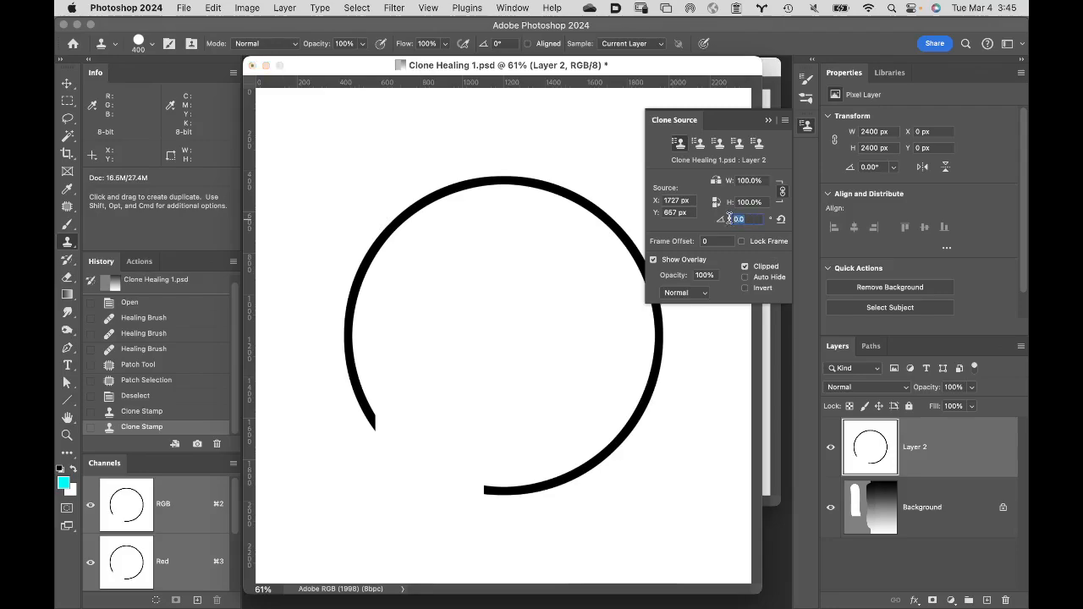
pyautogui.write('1')
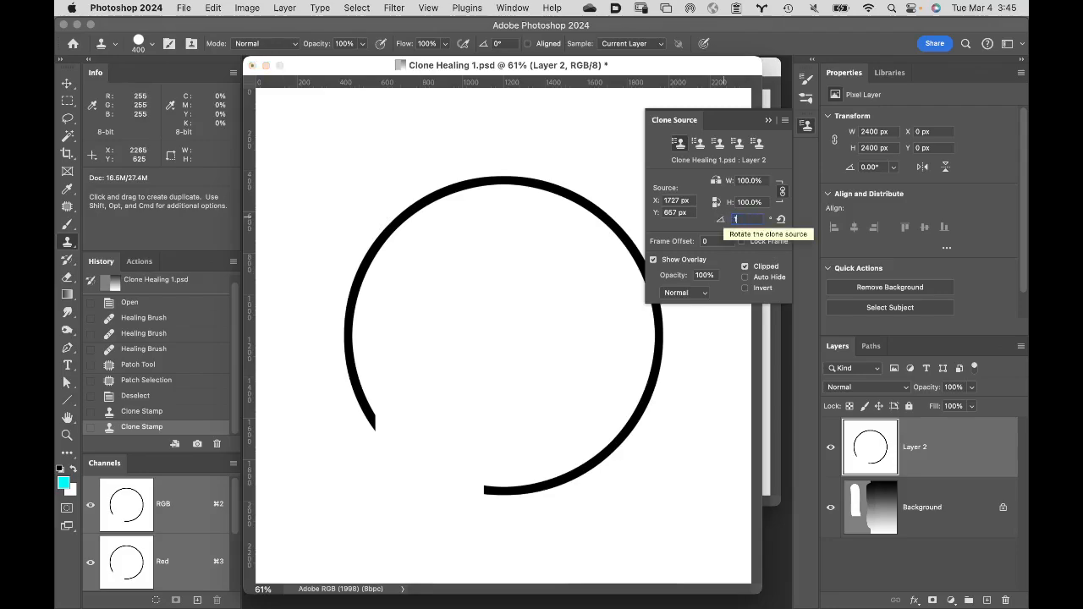
pyautogui.write('80')
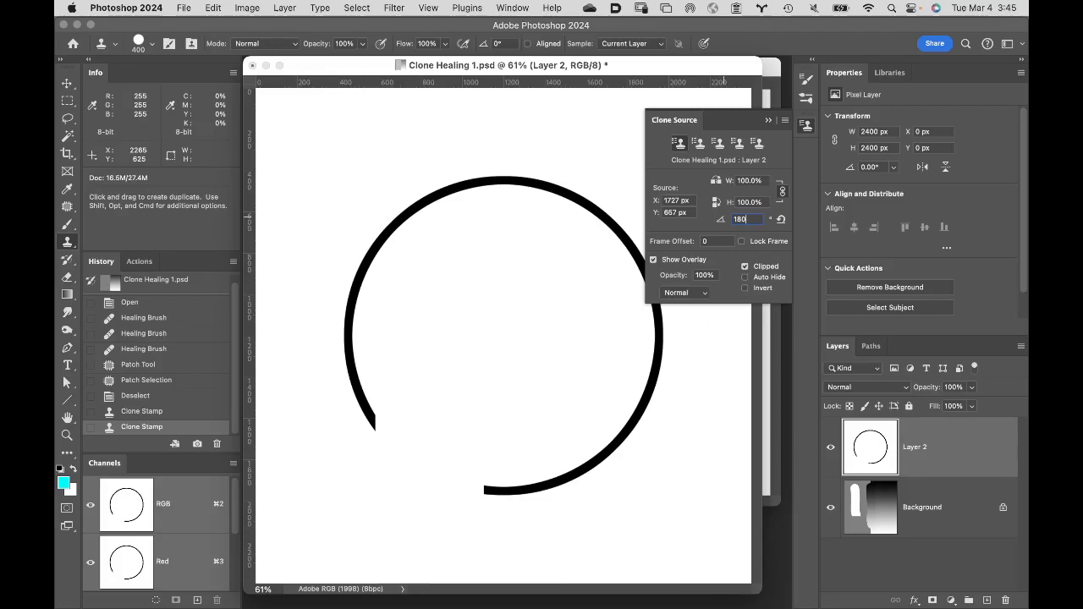
pyautogui.press('Return')
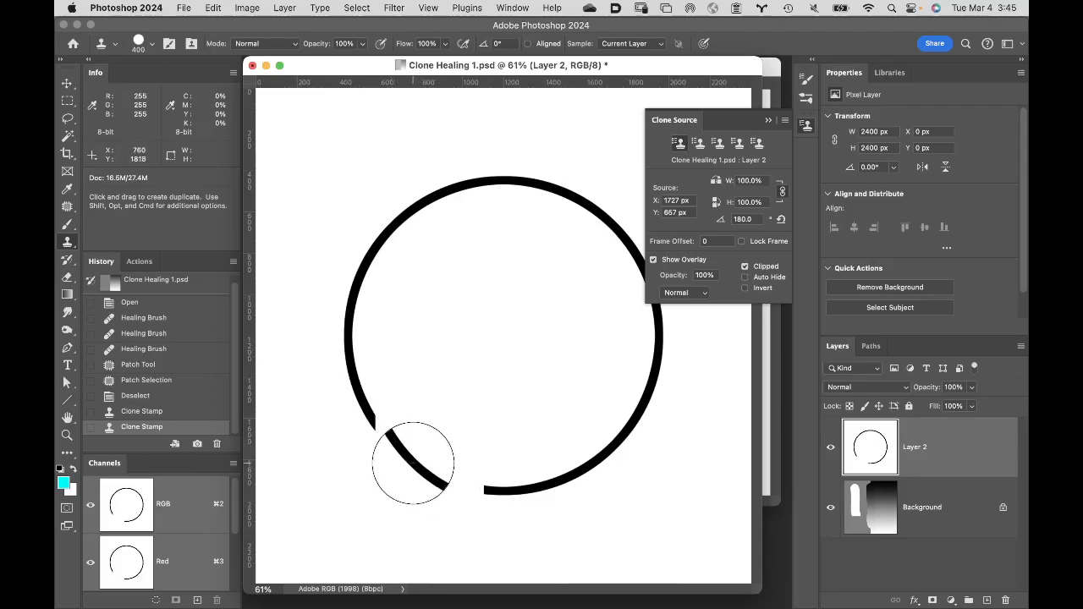
pyautogui.moveTo(413, 462)
pyautogui.mouseDown()
pyautogui.moveTo(452, 430)
pyautogui.moveTo(430, 455)
pyautogui.mouseUp()
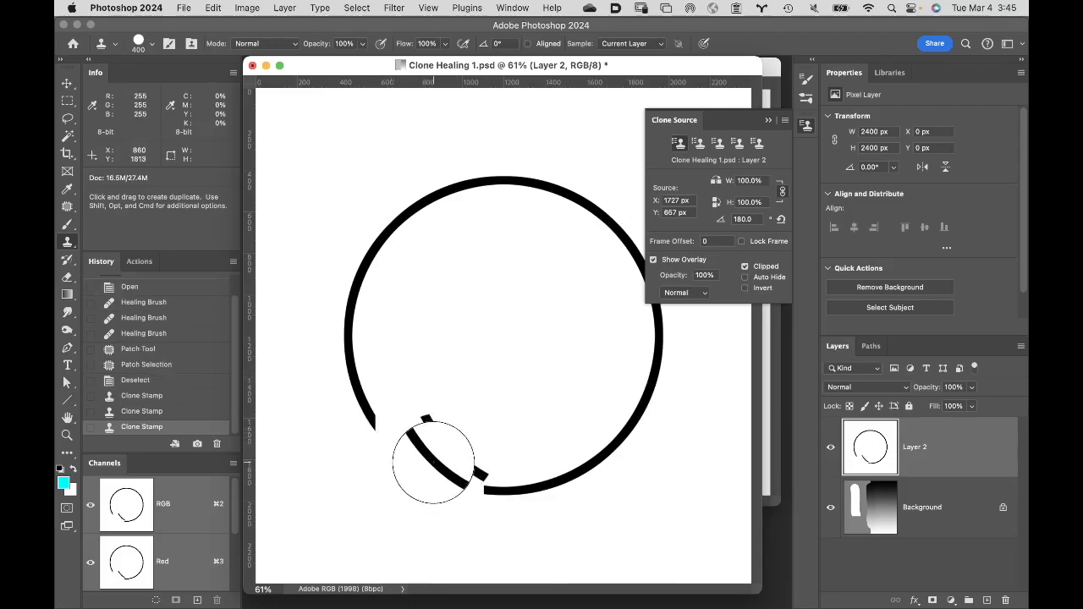
pyautogui.press('super+z')
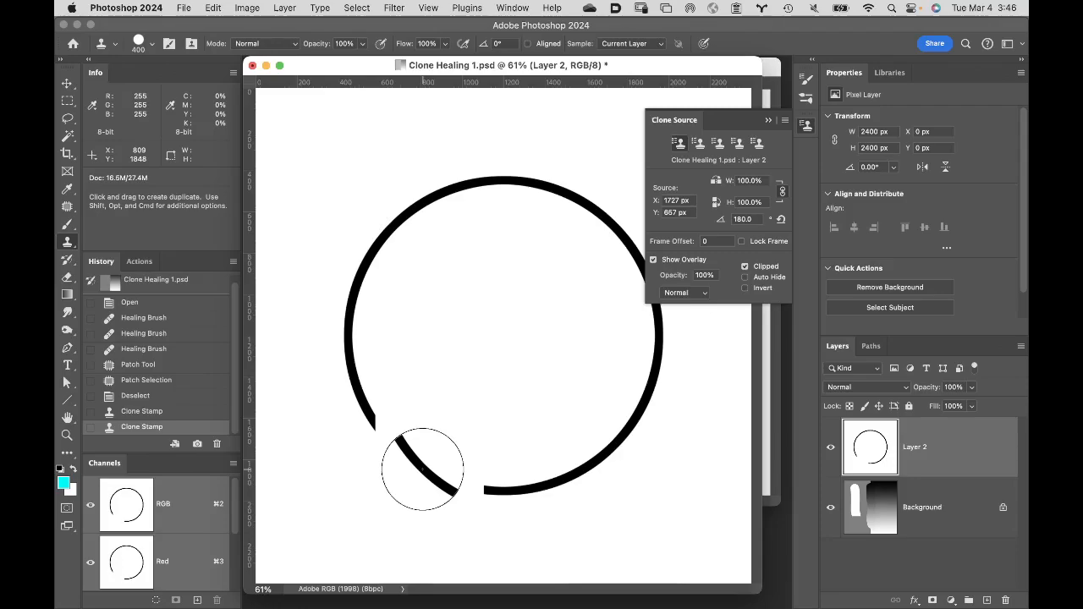
# - Enlarge the Clone Stamp brush to 1400 pixels and clone the rotated arc over the circle's gap, undoing and repeating it in closer alignment
pyautogui.press(']')
pyautogui.press(']')
pyautogui.press(']')
pyautogui.press(']')
pyautogui.press(']')
pyautogui.press(']')
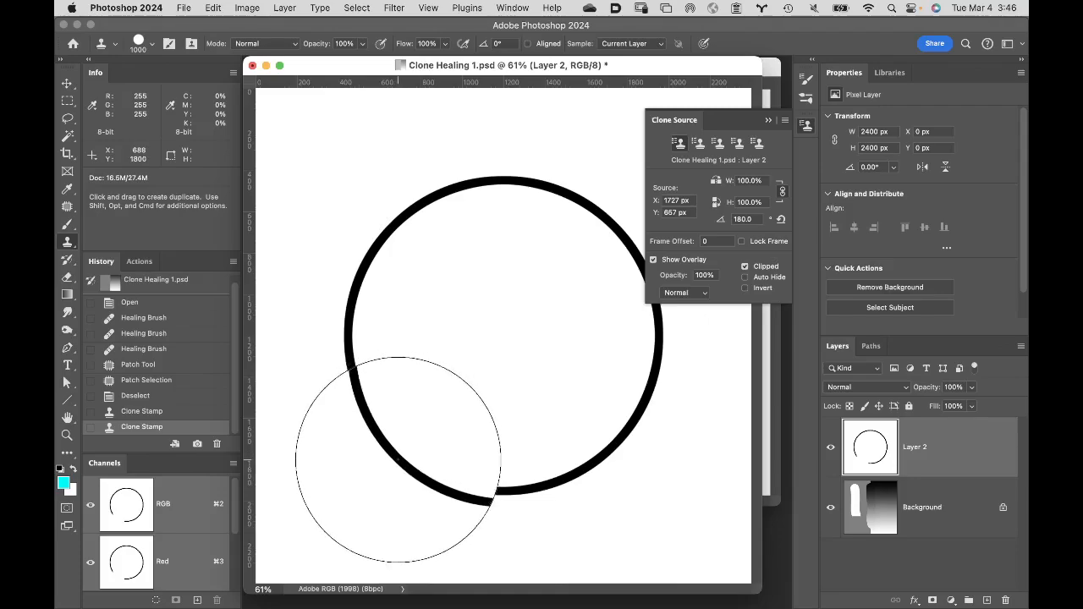
pyautogui.press(']')
pyautogui.press(']')
pyautogui.press(']')
pyautogui.press(']')
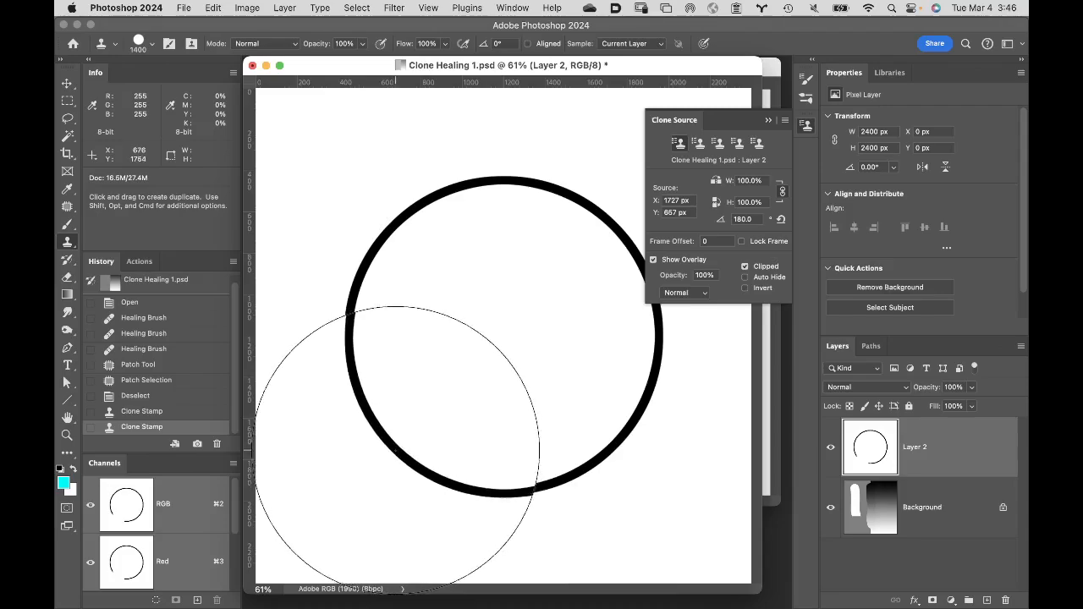
pyautogui.click(396, 450)
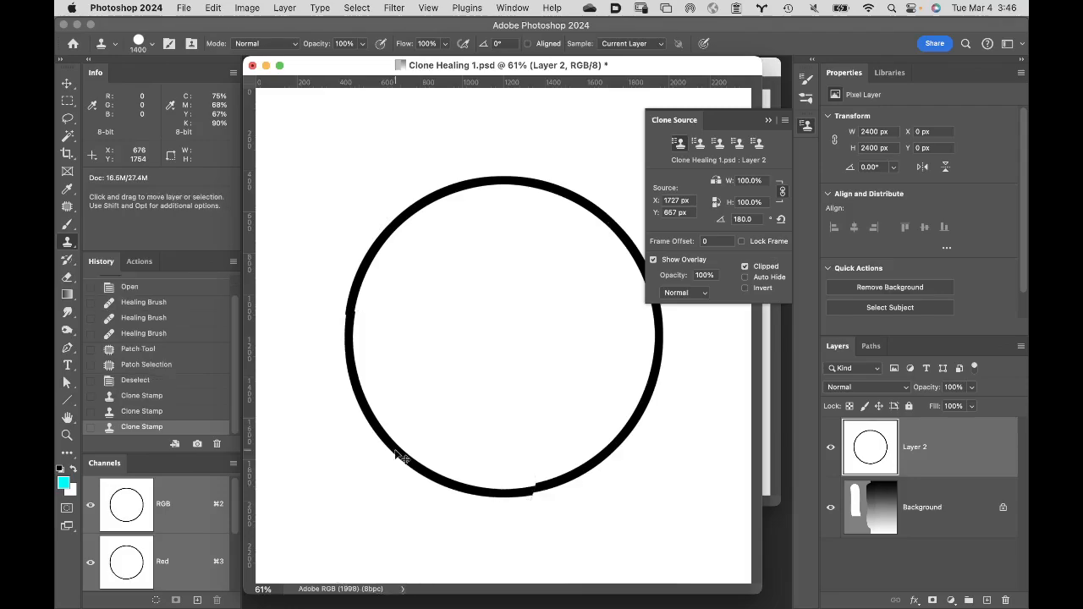
pyautogui.press('super+z')
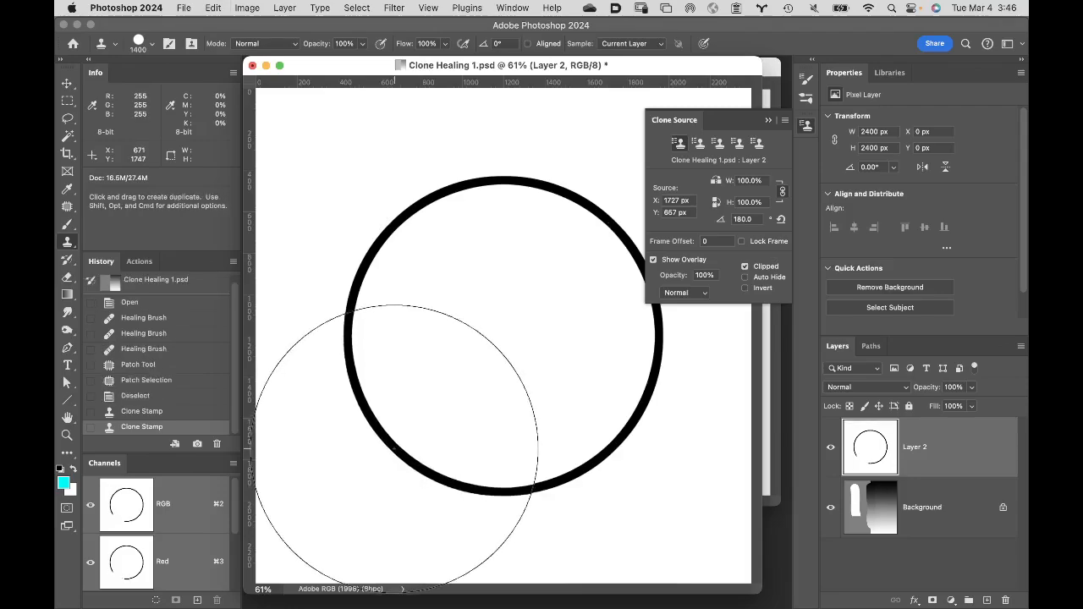
pyautogui.click(395, 446)
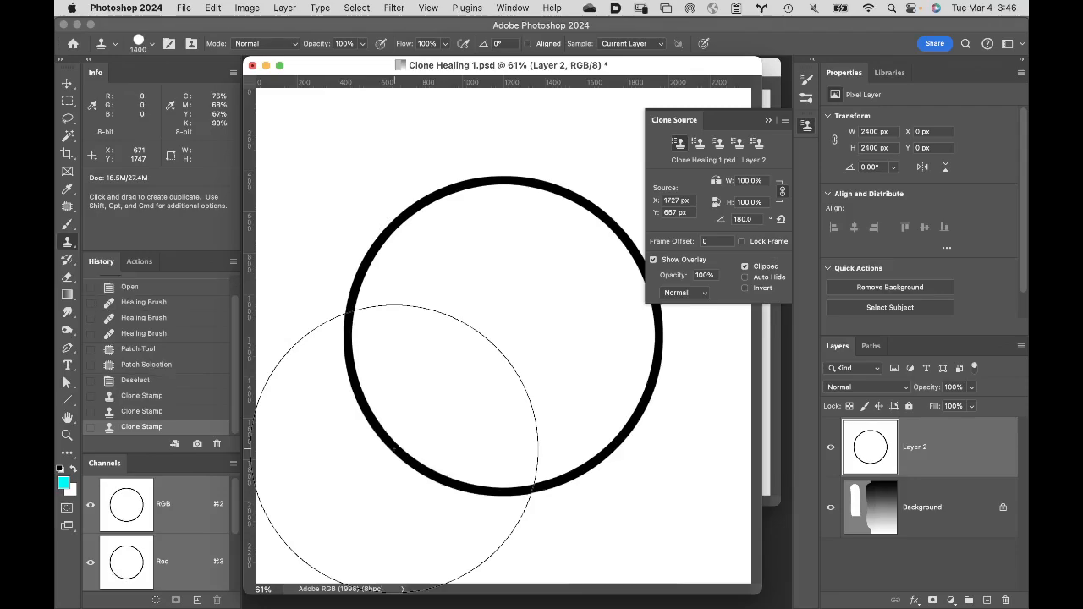
# - Switch to OBS to look at the recording controls, and return to Photoshop
pyautogui.moveTo(796, 603)
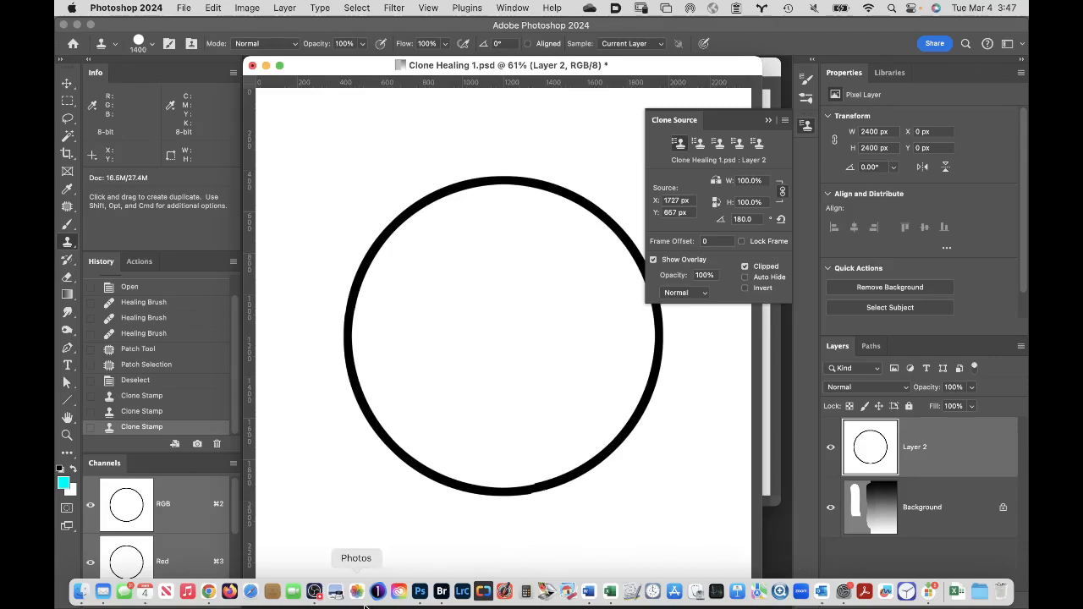
pyautogui.click(314, 591)
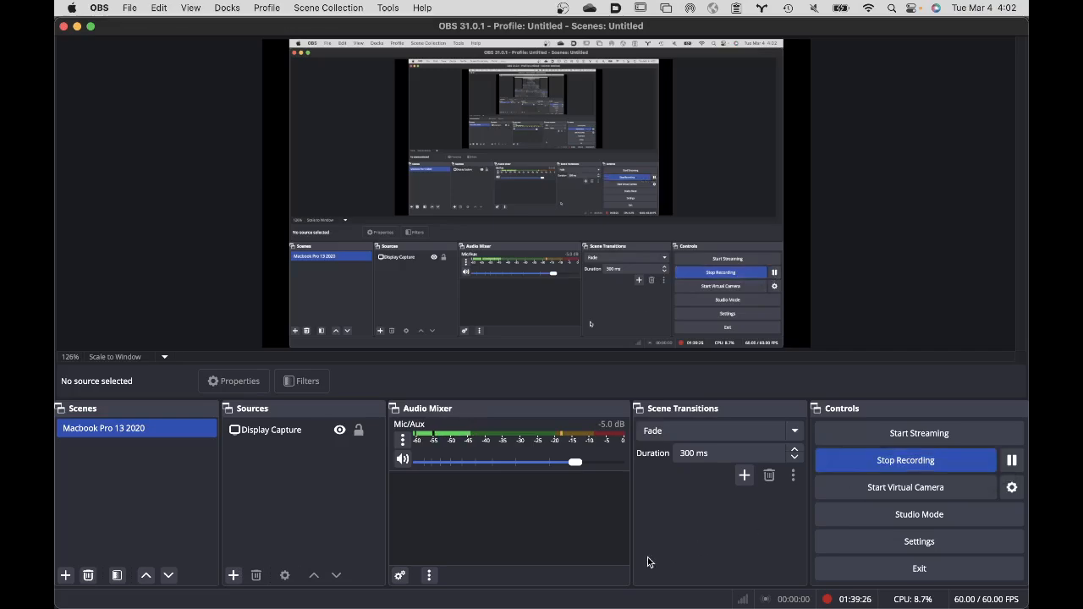
pyautogui.moveTo(349, 607)
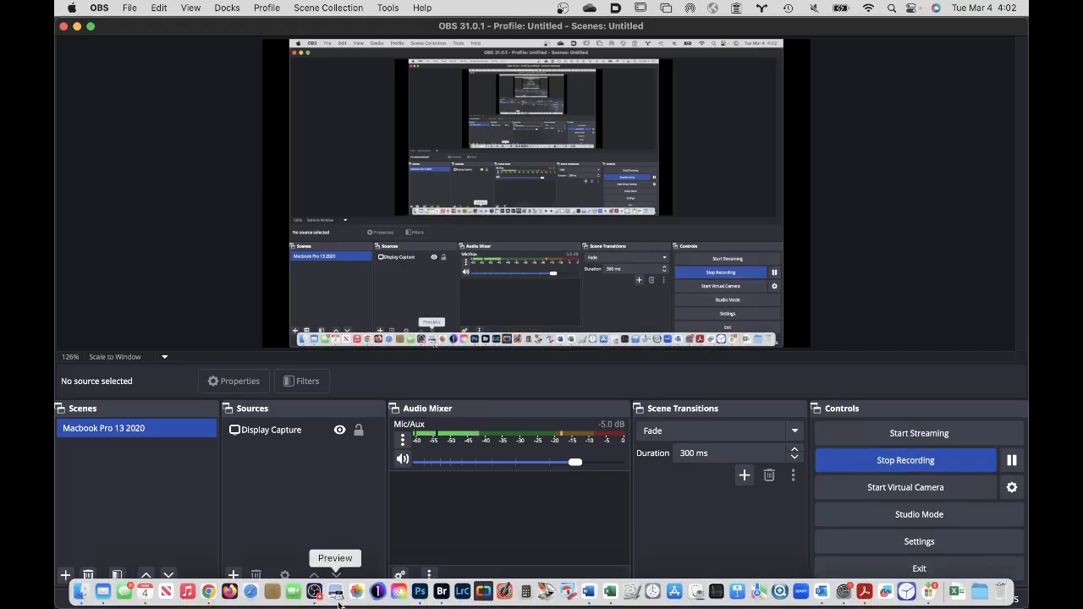
pyautogui.click(423, 595)
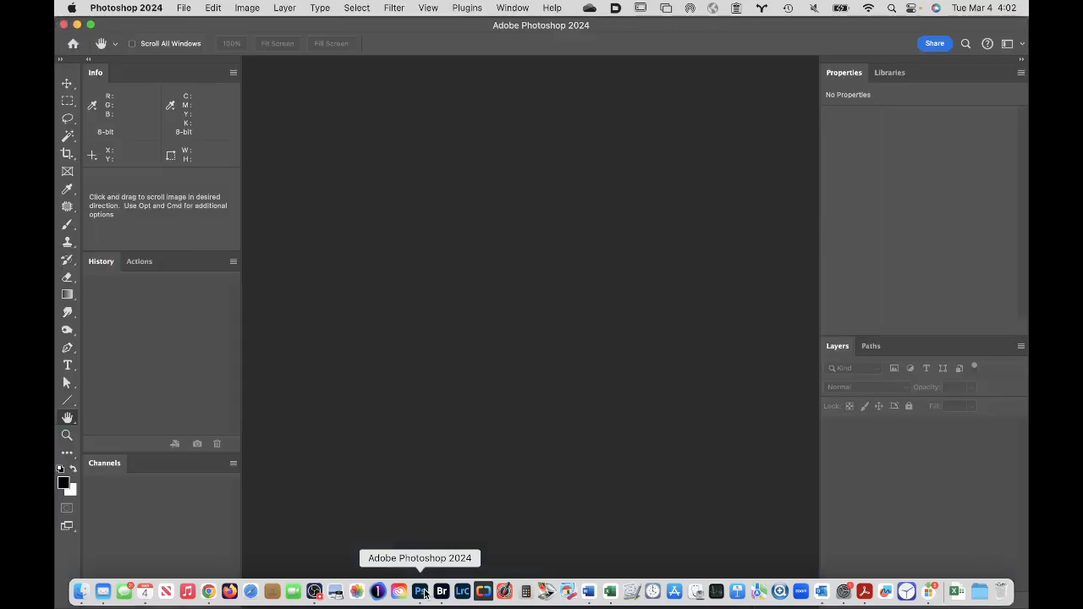
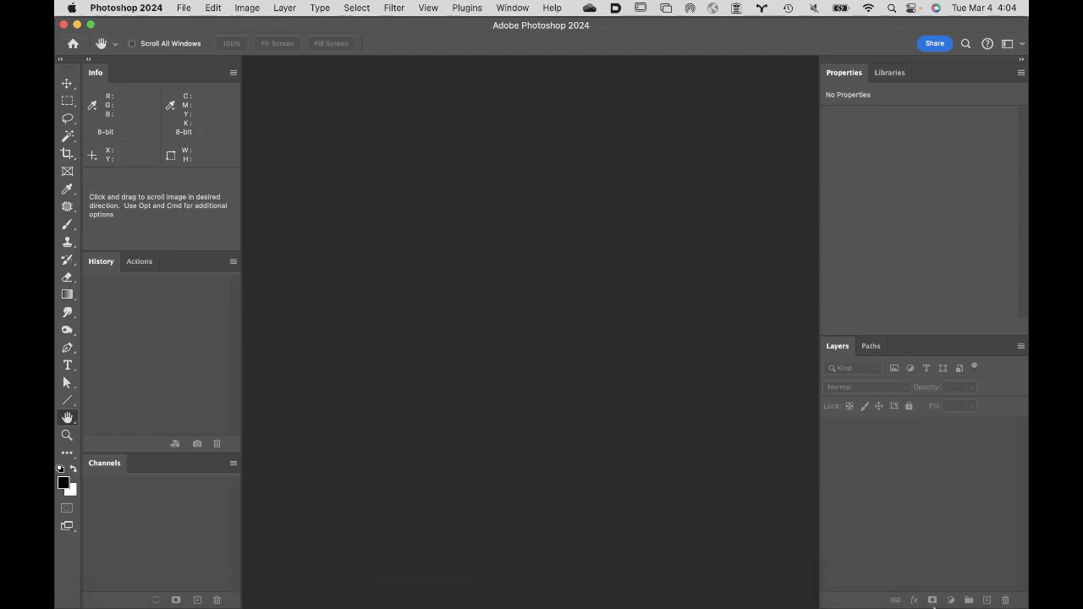
# - Switch to Acrobat, read through both pages of the Retouch Work Order form, and quit Acrobat
pyautogui.click(875, 595)
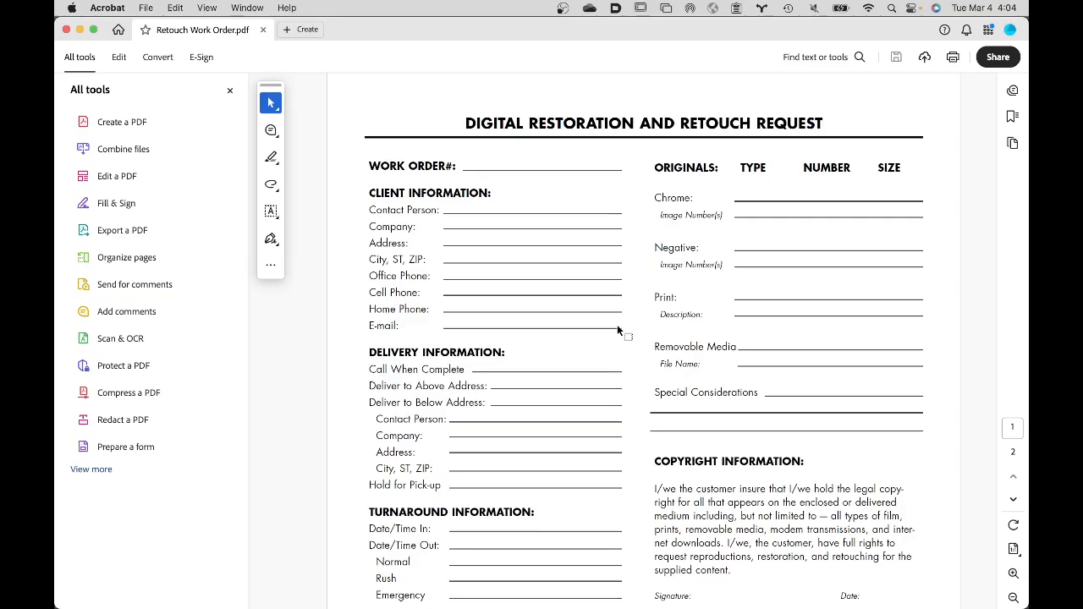
pyautogui.scroll(-5, 557, 403)
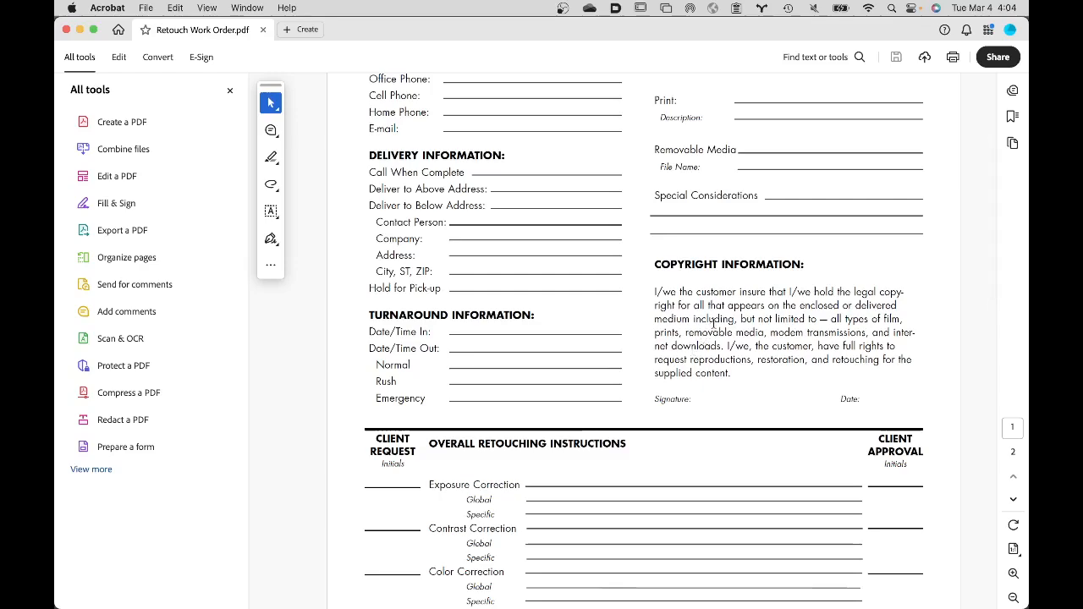
pyautogui.scroll(-1, 714, 324)
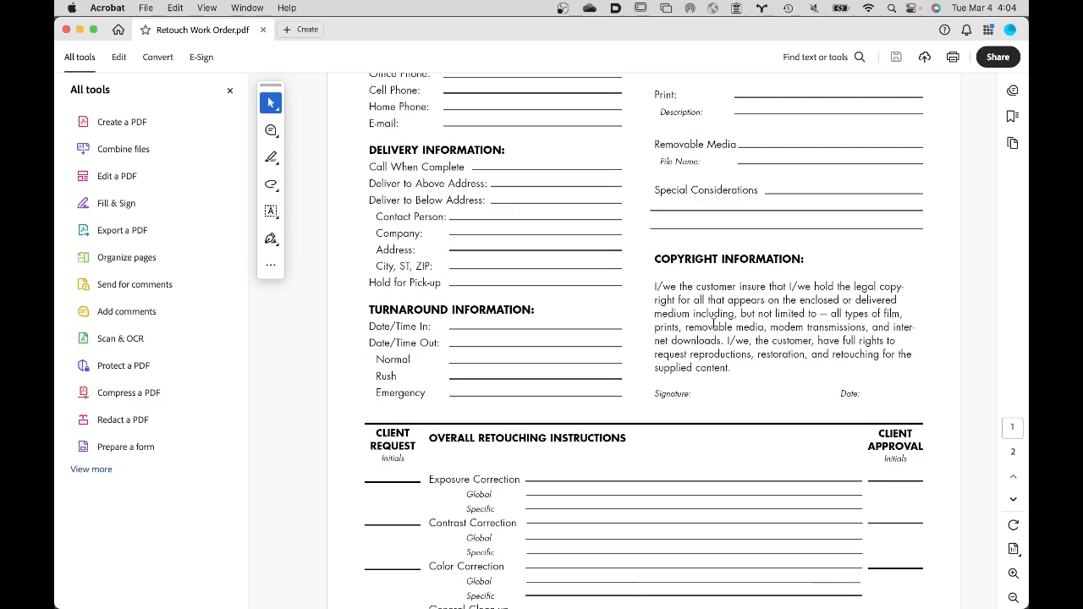
pyautogui.scroll(-5, 713, 324)
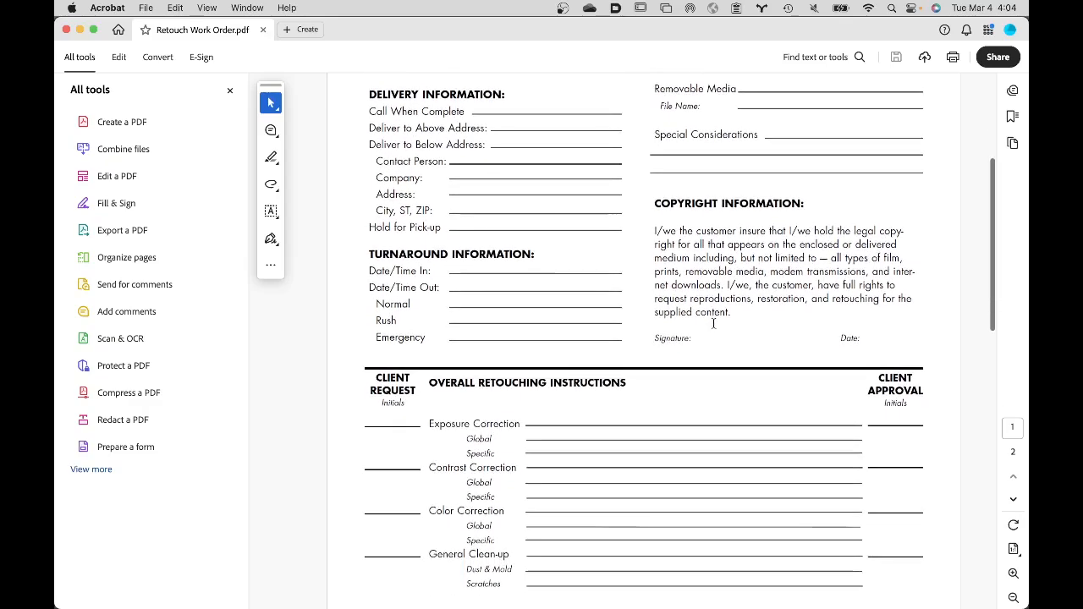
pyautogui.scroll(-1, 713, 324)
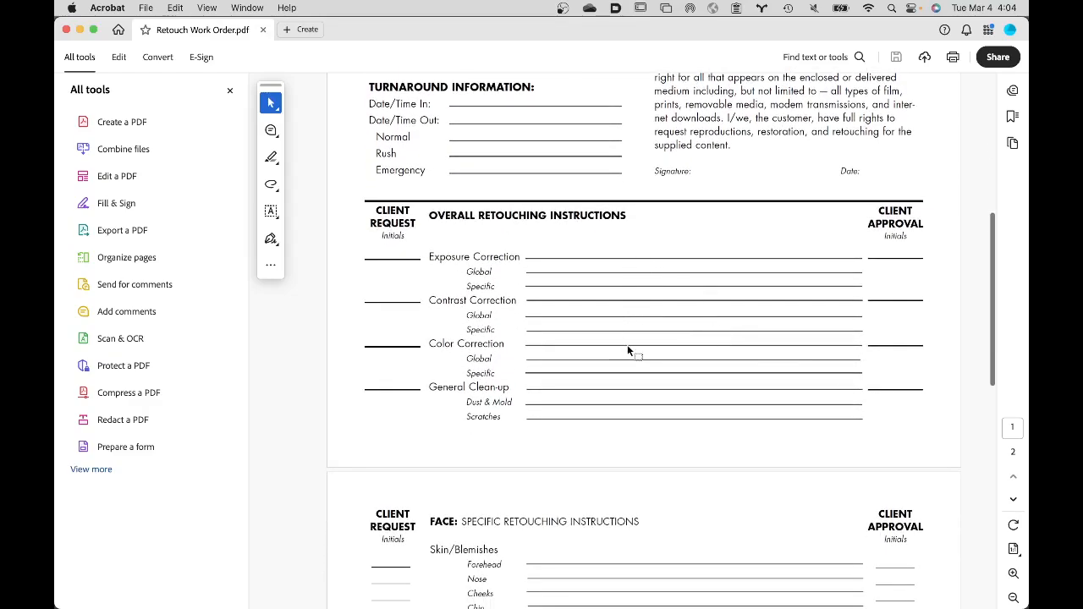
pyautogui.scroll(-3, 608, 273)
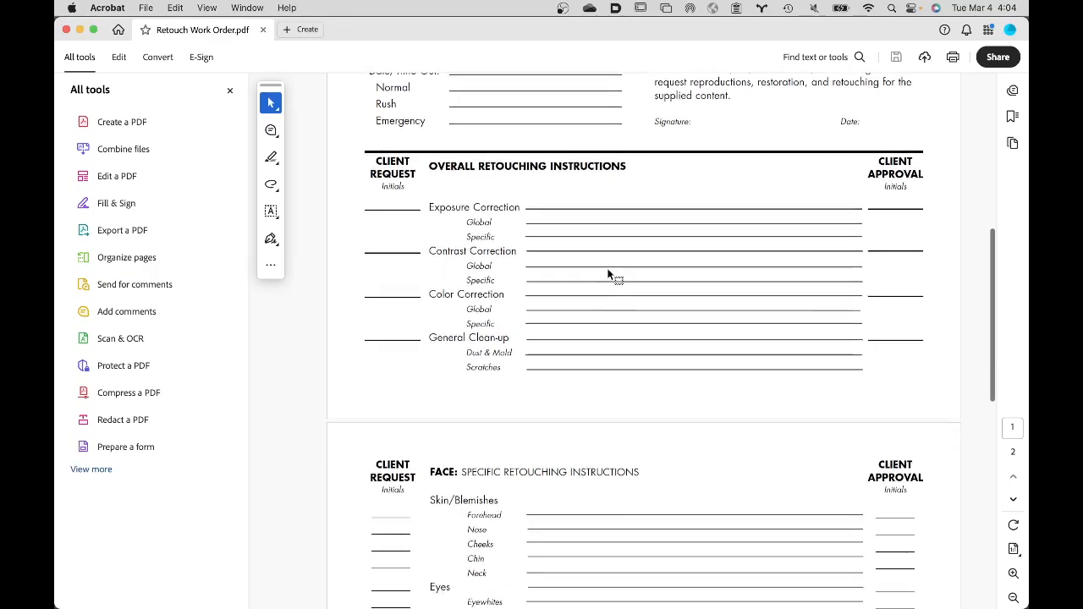
pyautogui.scroll(-6, 608, 273)
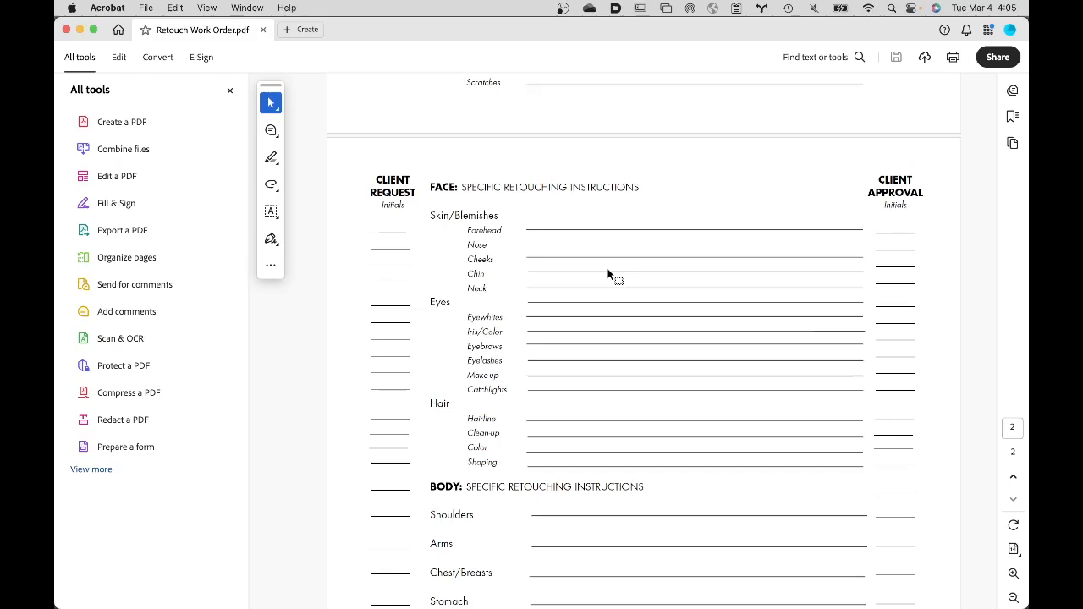
pyautogui.scroll(-10, 608, 274)
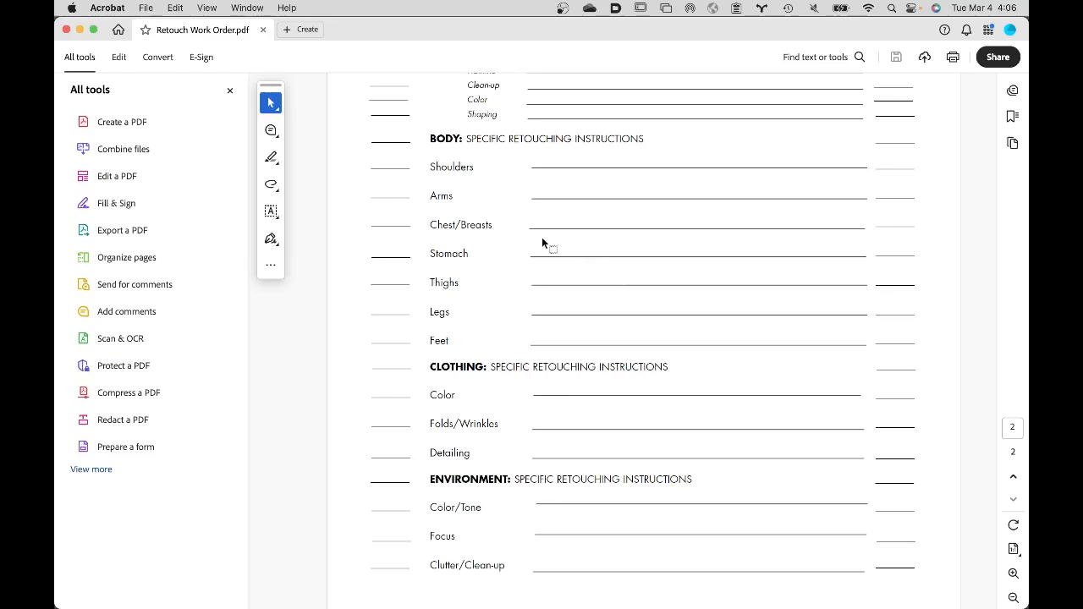
pyautogui.click(92, 9)
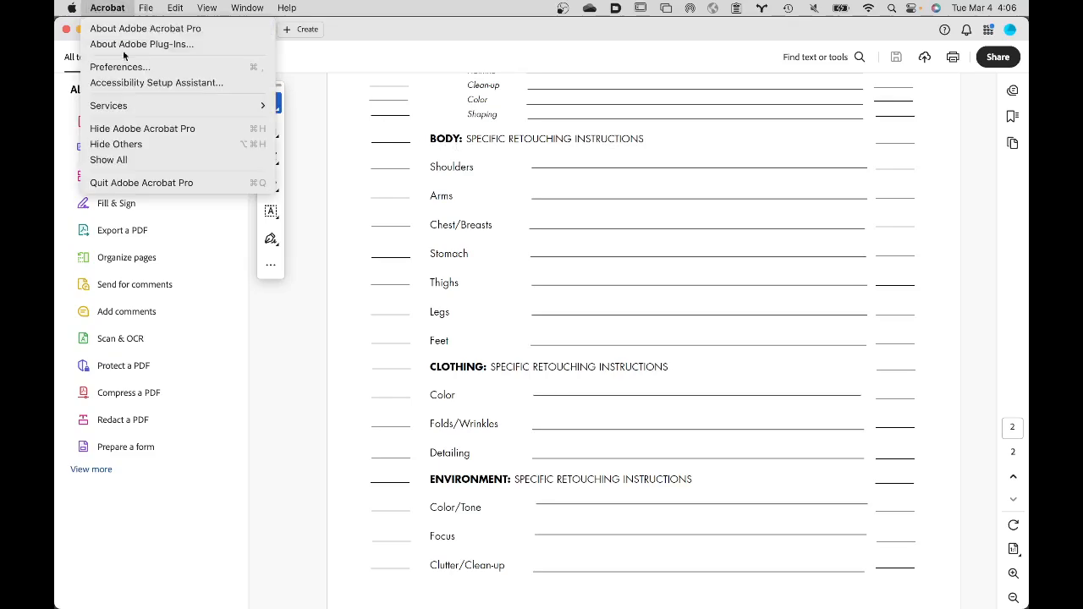
pyautogui.click(181, 182)
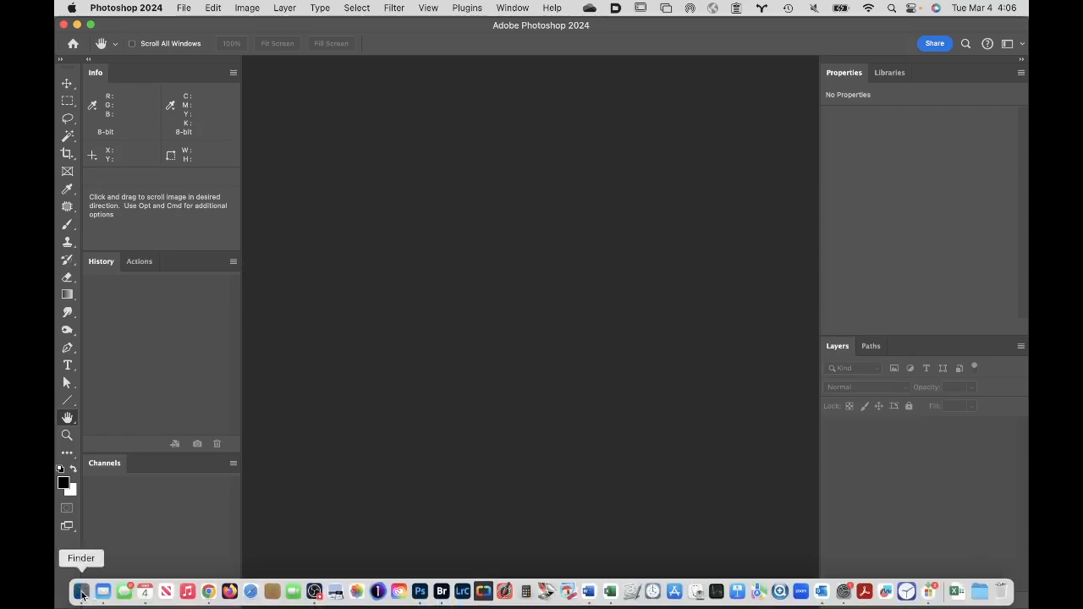
# - In Finder, preview Beauty Retouching Checklist.pdf from the Student Files Week 06 folder, and select Tonal Retouching v3.pdf
pyautogui.click(81, 593)
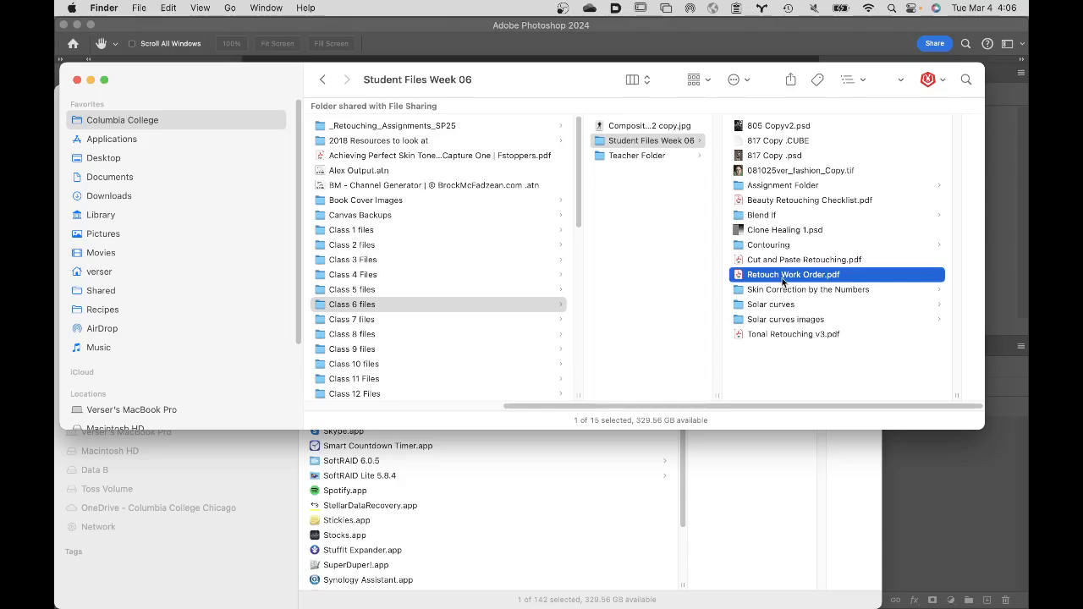
pyautogui.click(785, 201)
pyautogui.press('space')
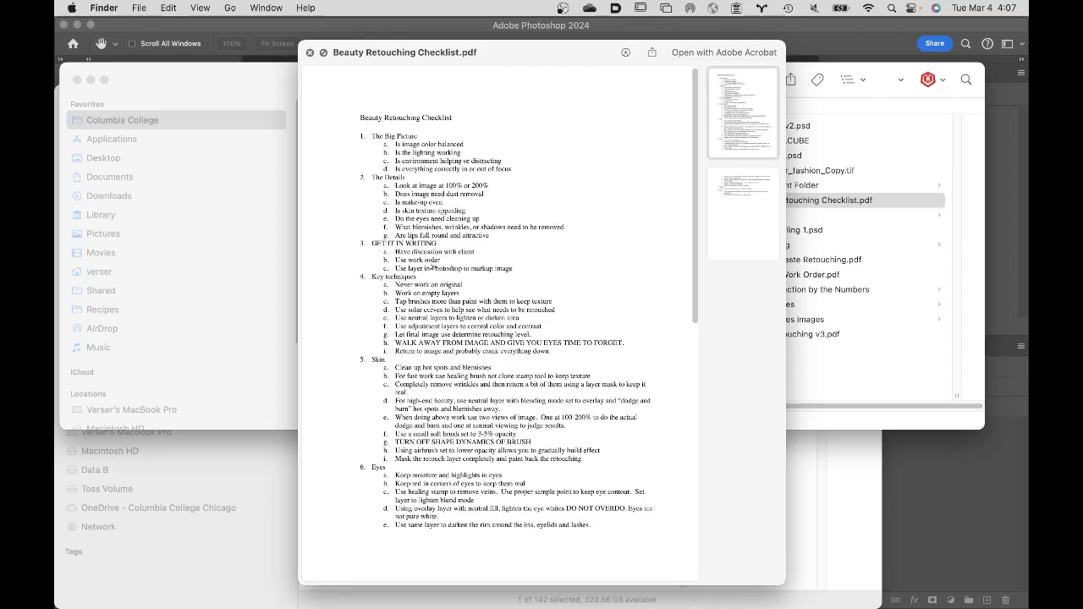
pyautogui.press('space')
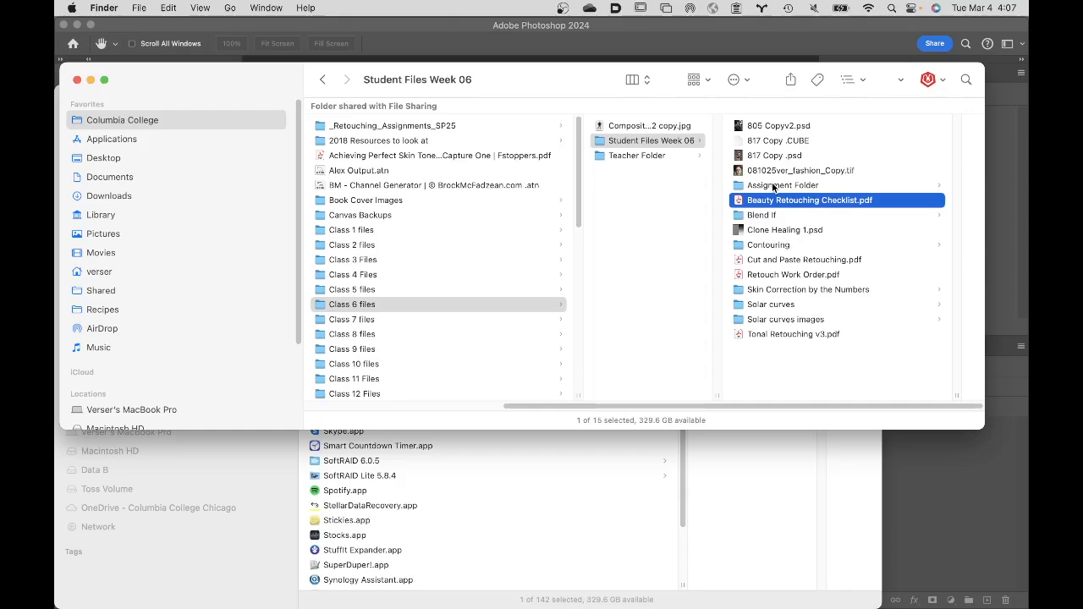
pyautogui.click(767, 335)
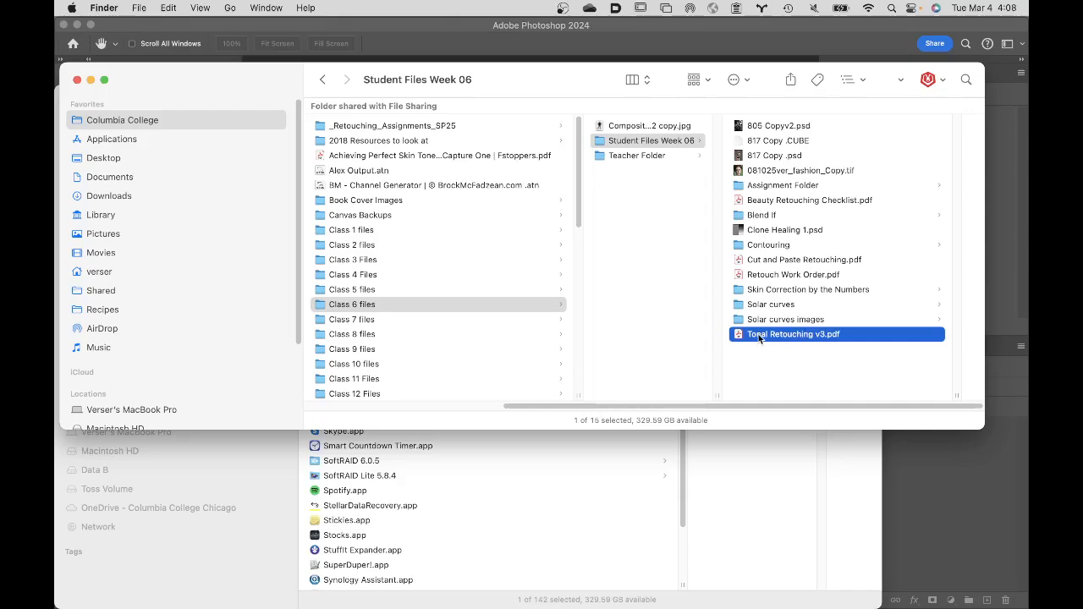
# - Open Skin_Eyes_Retouch.psd from the Assignment Folder in Photoshop
pyautogui.click(778, 185)
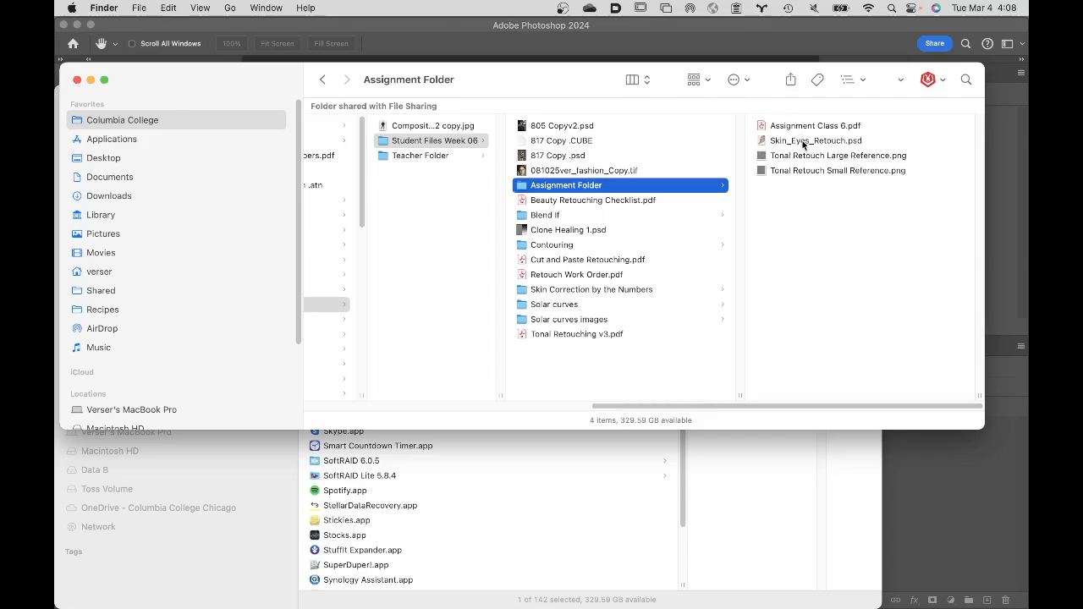
pyautogui.click(803, 144)
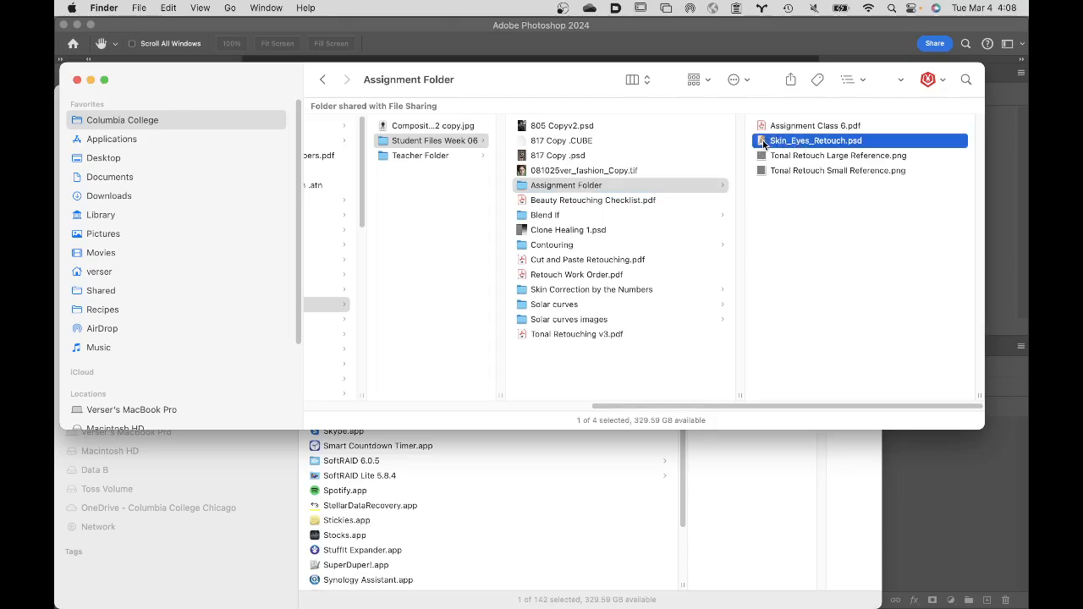
pyautogui.doubleClick(764, 142)
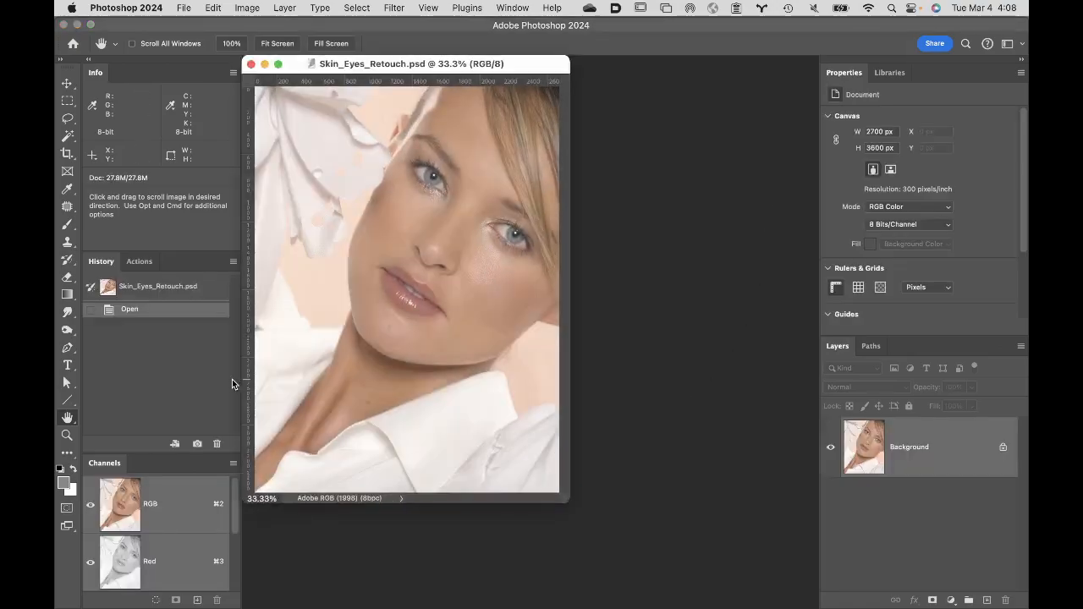
# - Fit the portrait to the screen, and examine the skin texture and blemish on the chin at 300% magnification
pyautogui.doubleClick(67, 418)
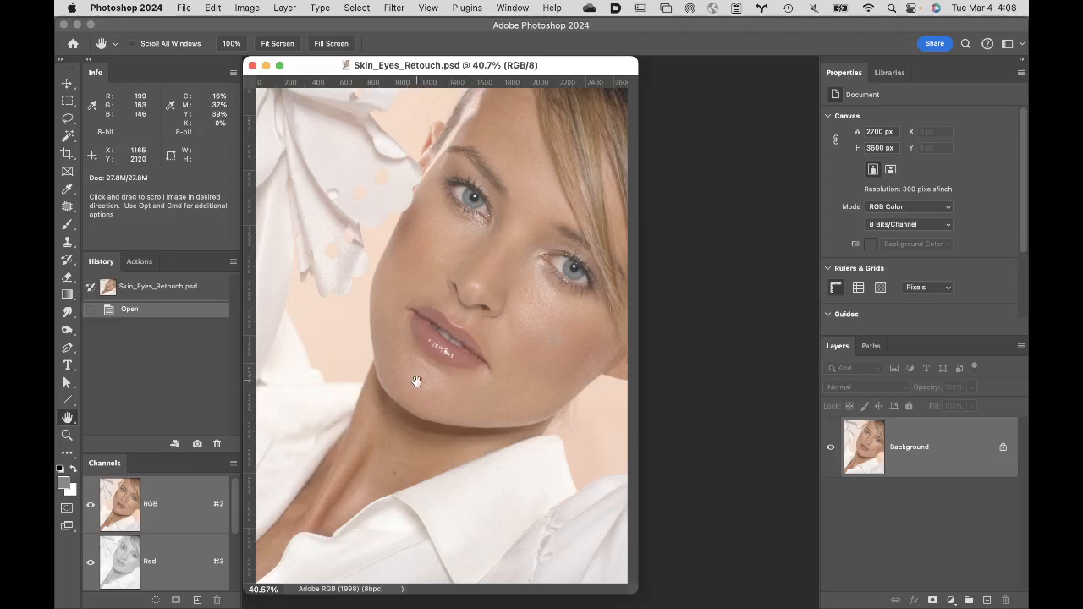
pyautogui.press('super')
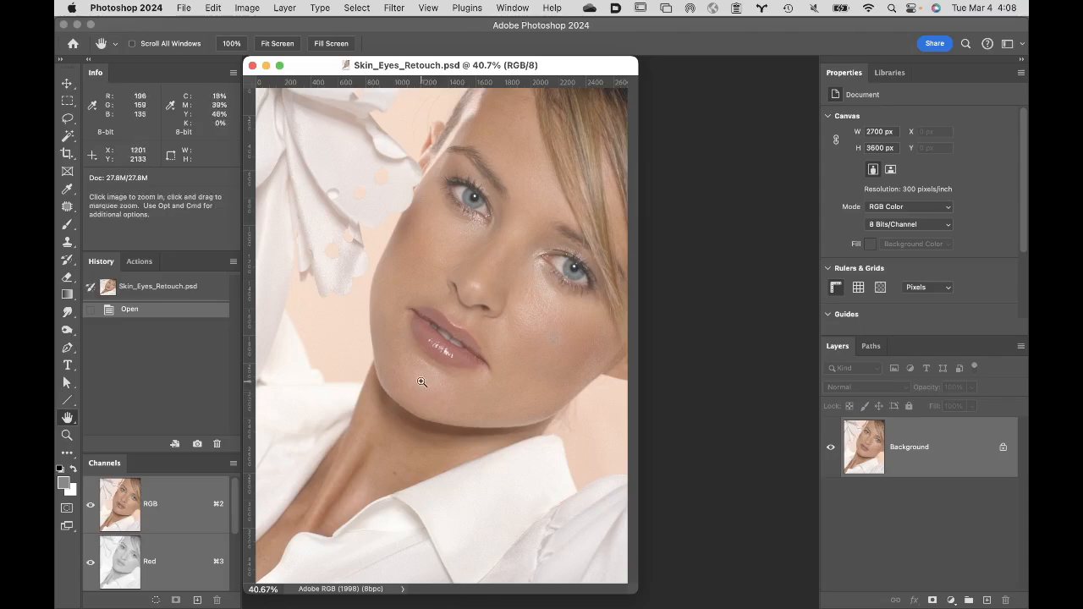
pyautogui.keyDown('super'); pyautogui.click(422, 383); pyautogui.keyUp('super')
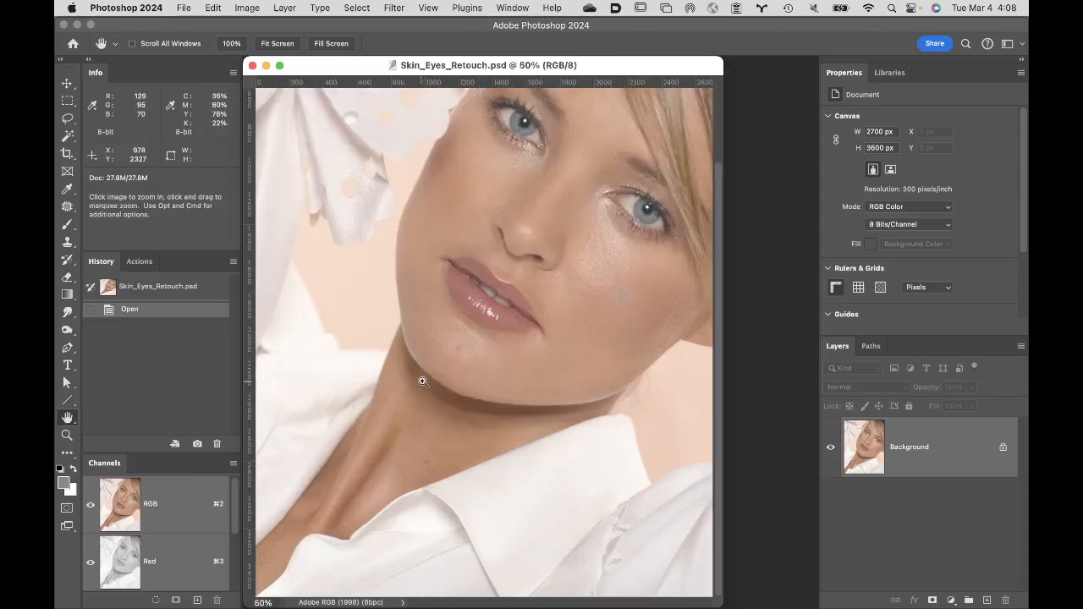
pyautogui.keyDown('super'); pyautogui.click(466, 352); pyautogui.keyUp('super')
pyautogui.keyDown('super'); pyautogui.click(467, 349); pyautogui.keyUp('super')
pyautogui.keyDown('super'); pyautogui.click(488, 349); pyautogui.keyUp('super')
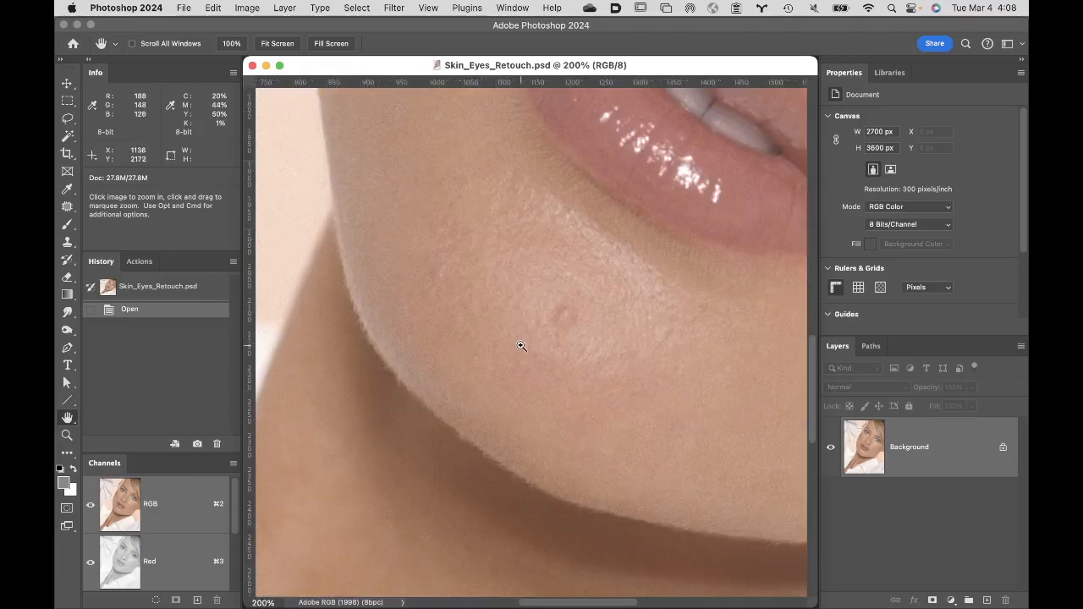
pyautogui.keyDown('super'); pyautogui.click(577, 327); pyautogui.keyUp('super')
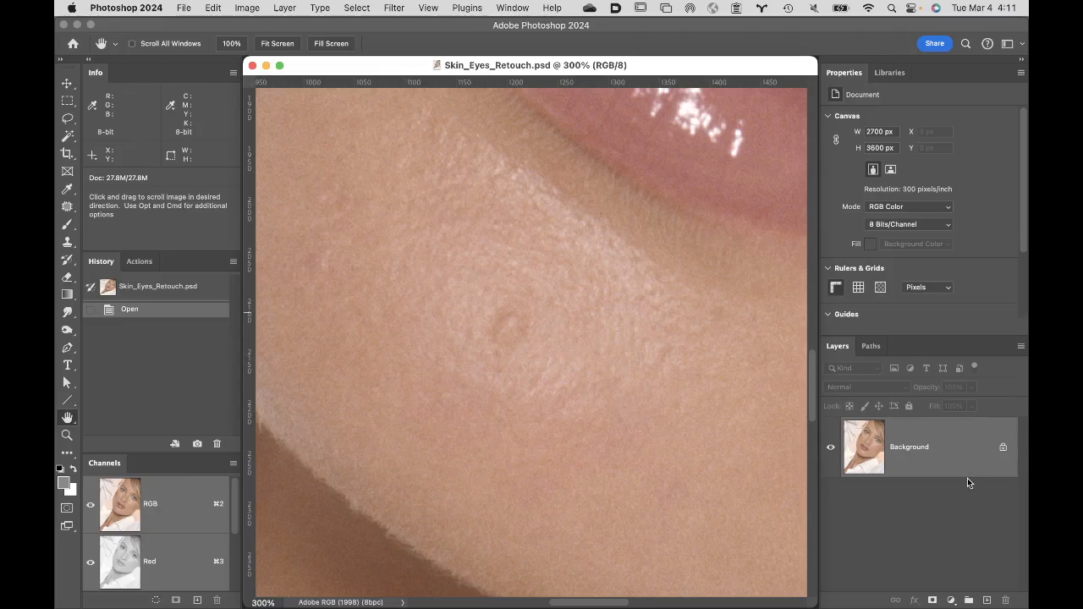
# - Duplicate the Background layer and name the copy "pixel retouch"
pyautogui.moveTo(953, 447)
pyautogui.press('super+j')
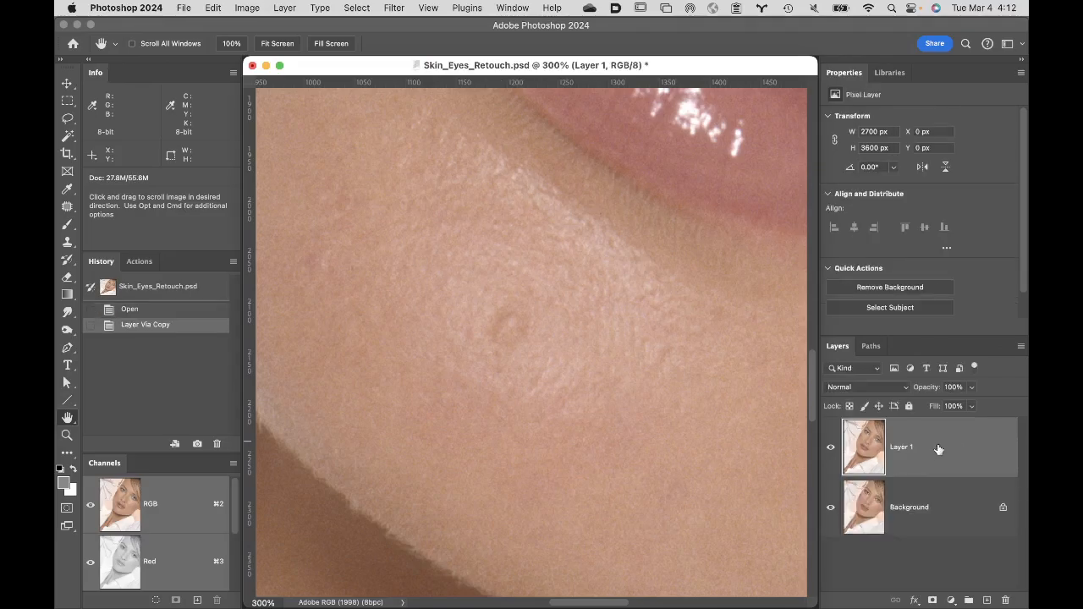
pyautogui.doubleClick(902, 448)
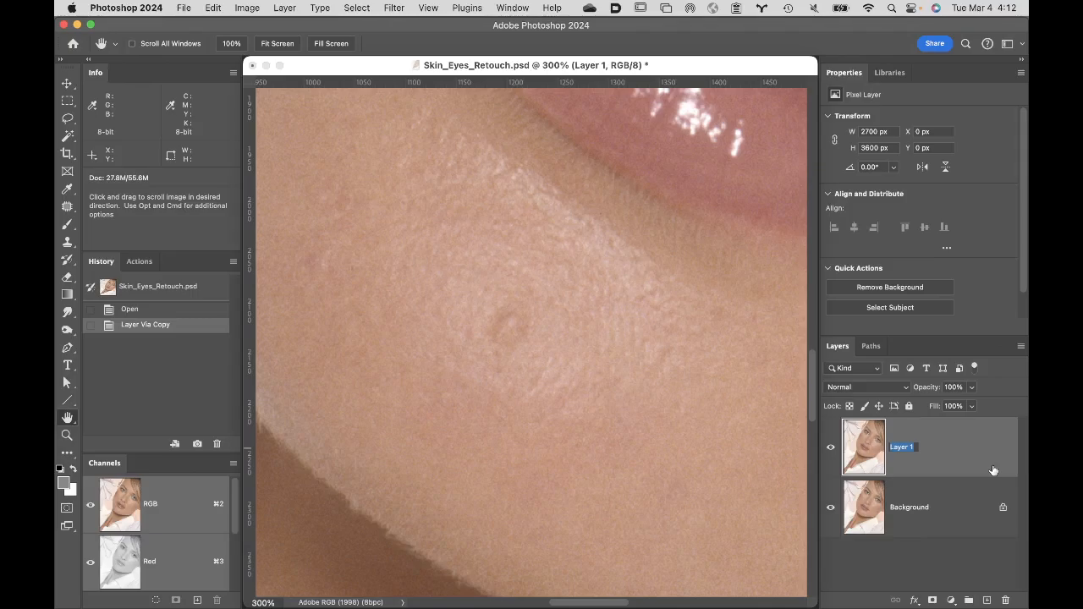
pyautogui.write('pixel retouch')
pyautogui.click(986, 601)
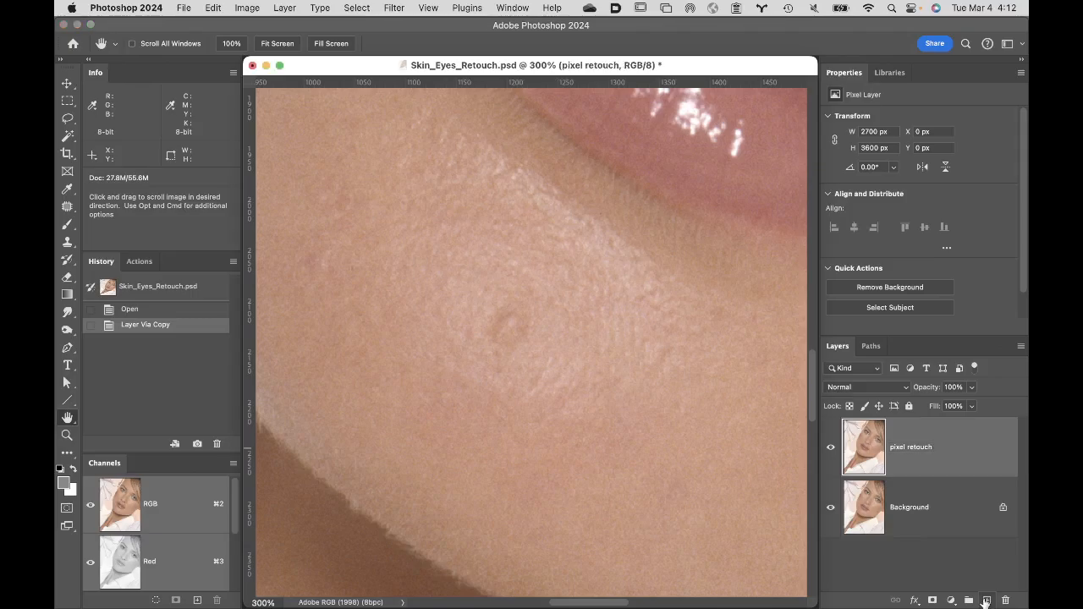
pyautogui.keyDown('alt'); pyautogui.click(986, 601); pyautogui.keyUp('alt')
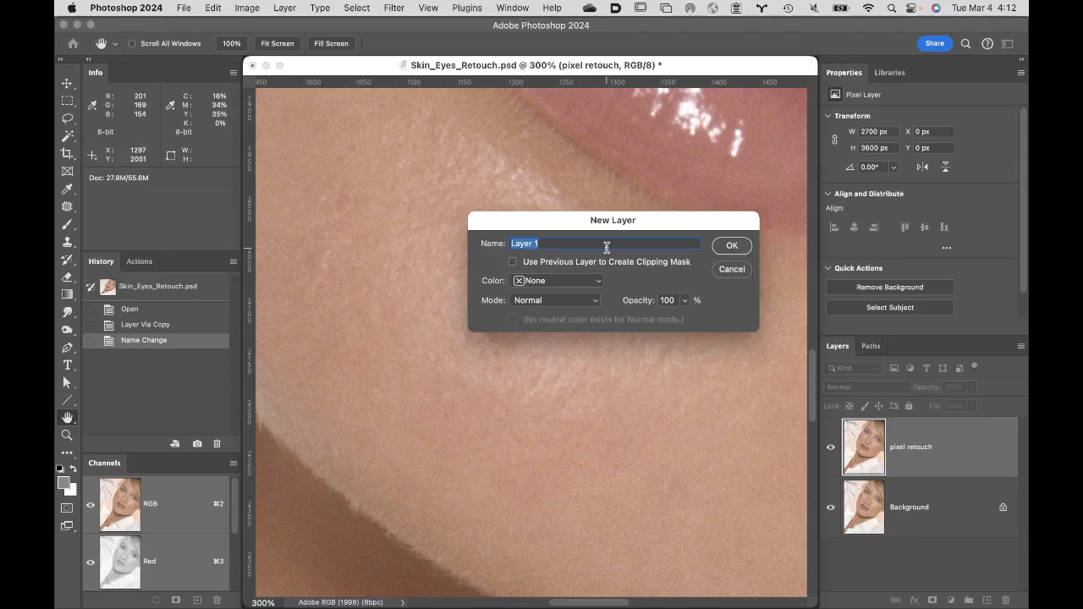
pyautogui.write('tonal re')
pyautogui.click(736, 274)
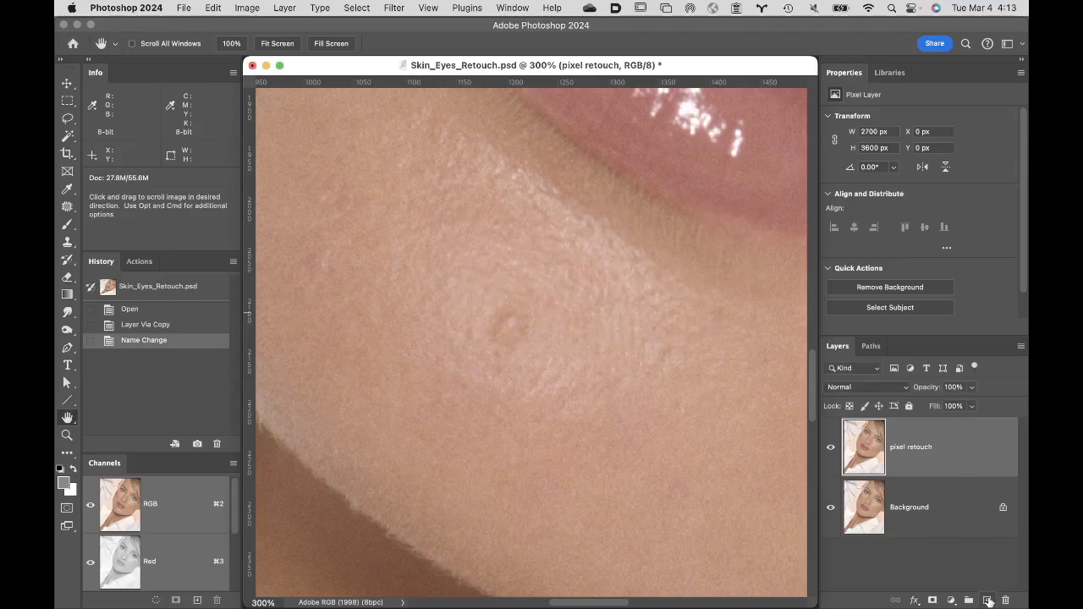
# - Create a layer named "tonal retouch small" above the pixel retouch layer, in Soft Light mode and filled with the neutral 50% gray
pyautogui.keyDown('alt'); pyautogui.click(988, 600); pyautogui.keyUp('alt')
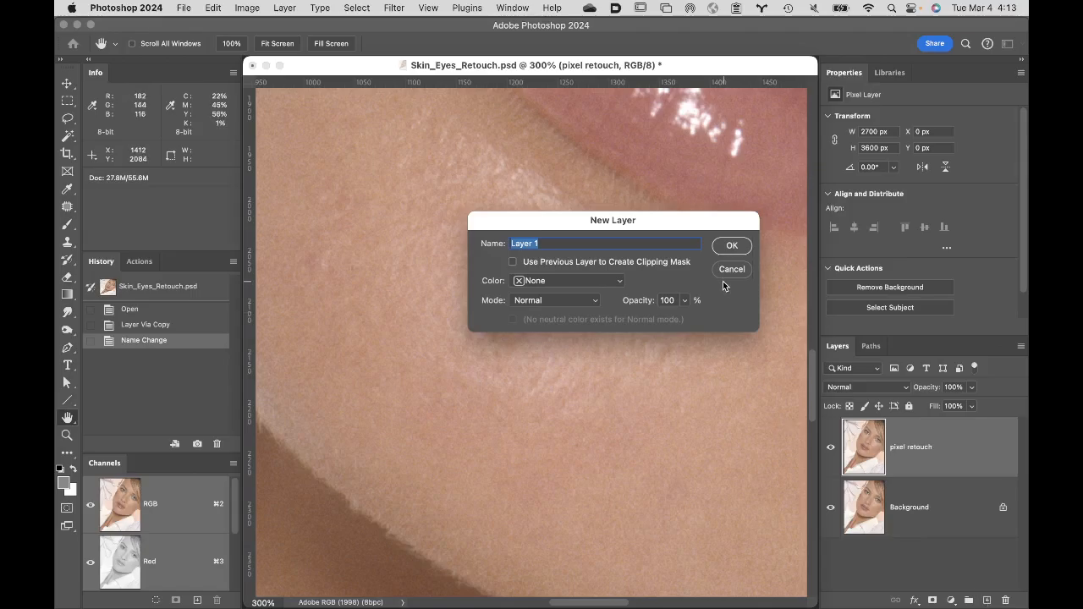
pyautogui.write('ton')
pyautogui.write('al retouch small')
pyautogui.click(551, 301)
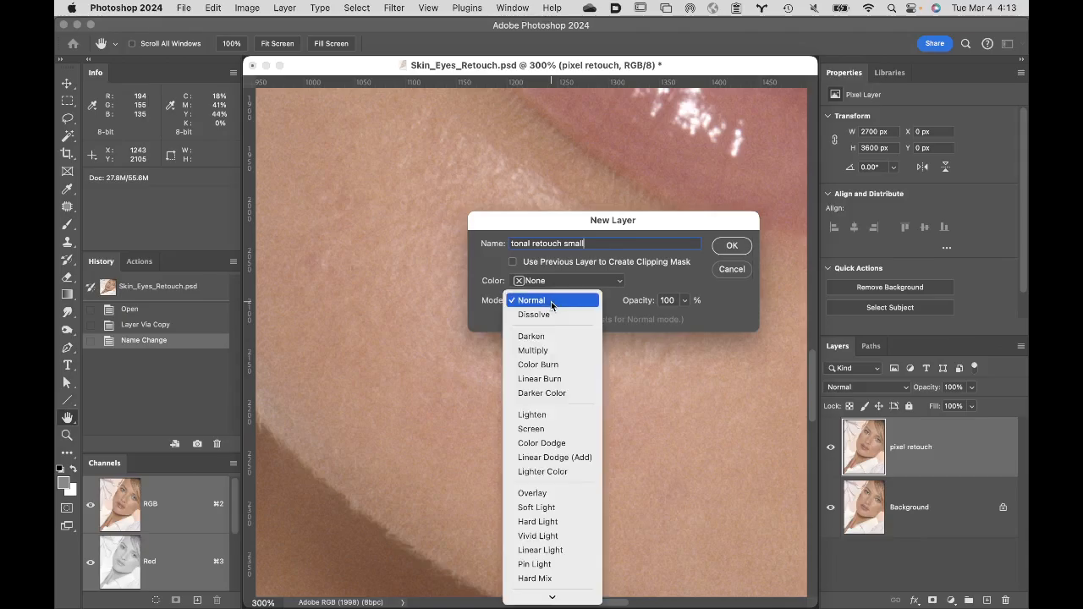
pyautogui.click(584, 507)
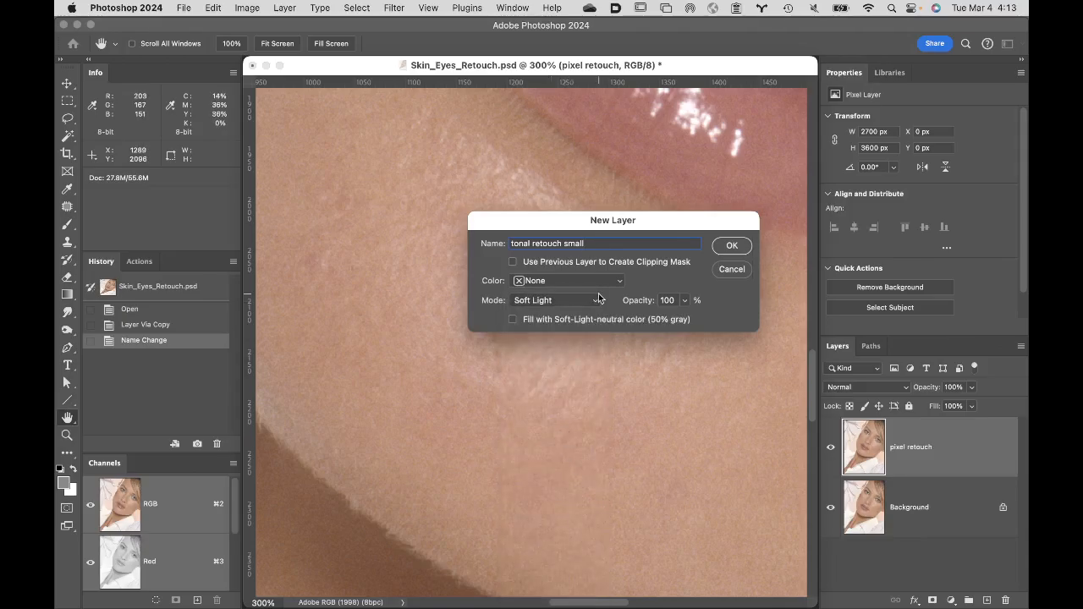
pyautogui.click(512, 321)
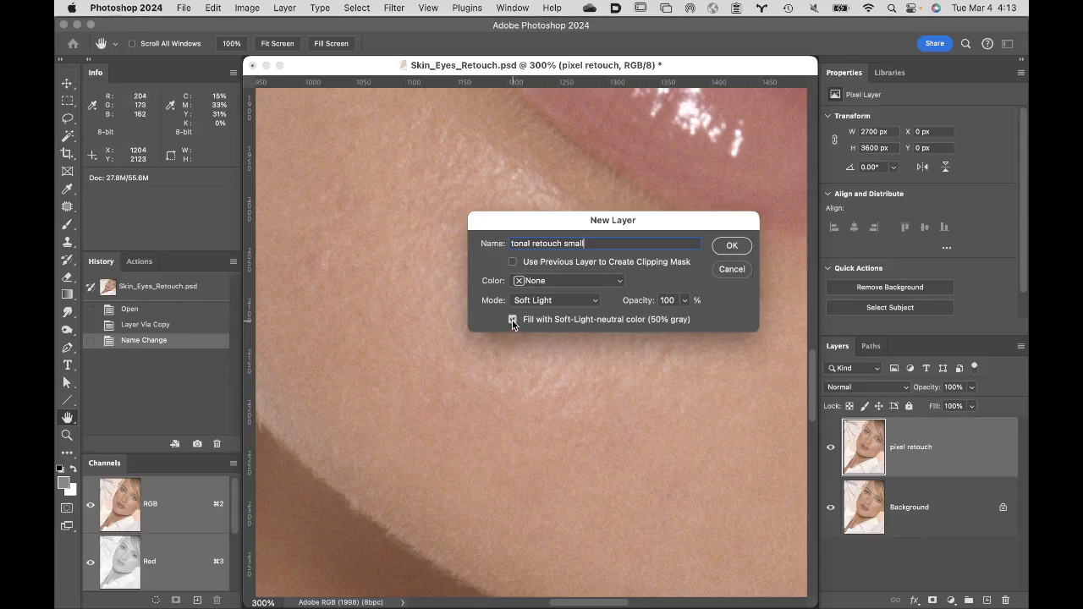
pyautogui.click(736, 245)
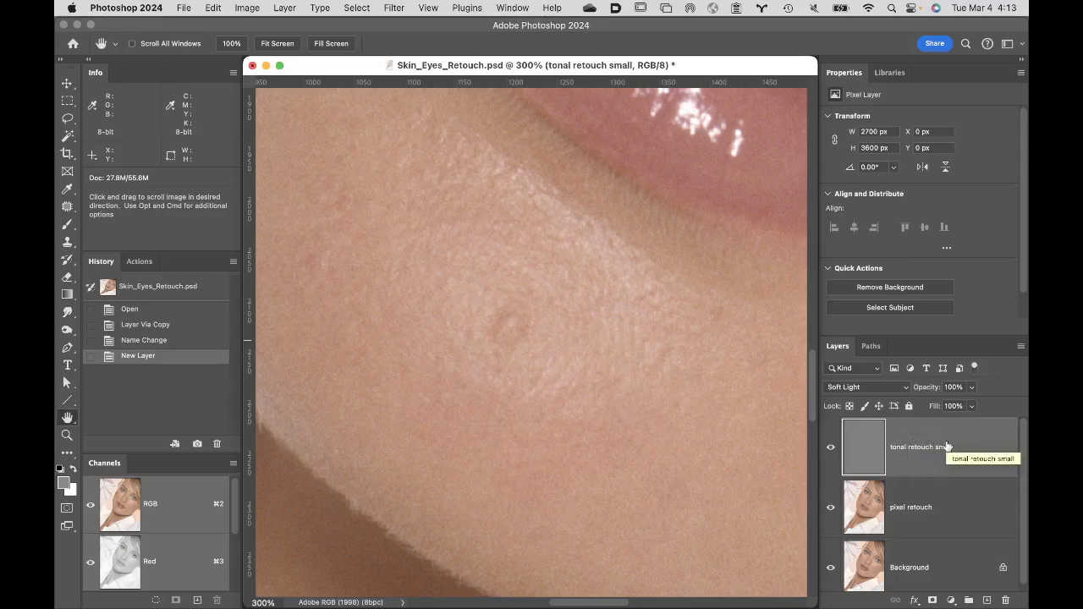
# - Duplicate the gray "tonal retouch small" layer and rename the copy "tonal retouch large"
pyautogui.press('super+j')
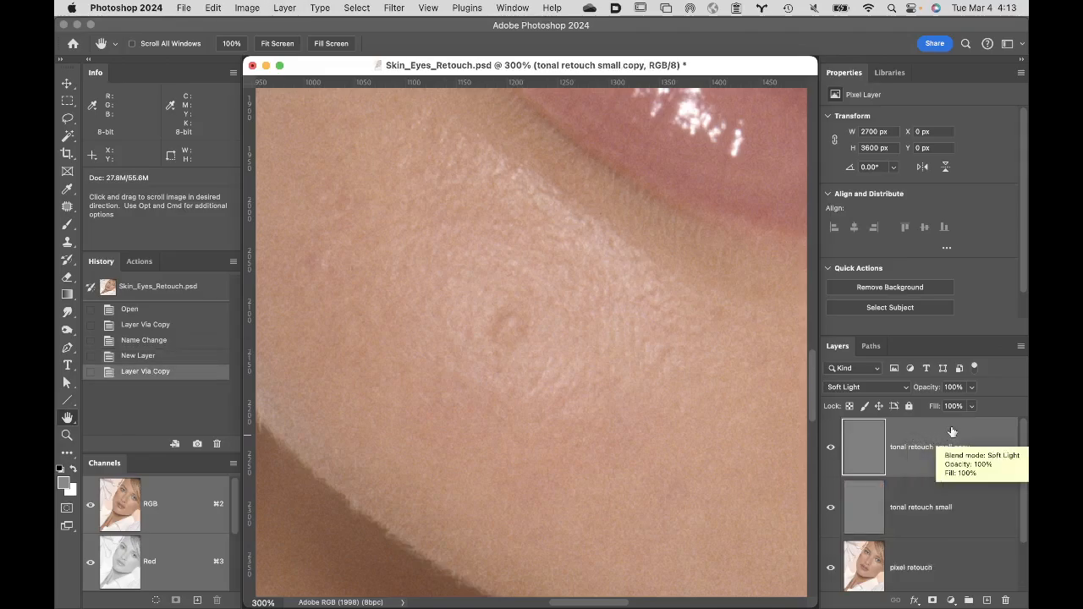
pyautogui.doubleClick(971, 447)
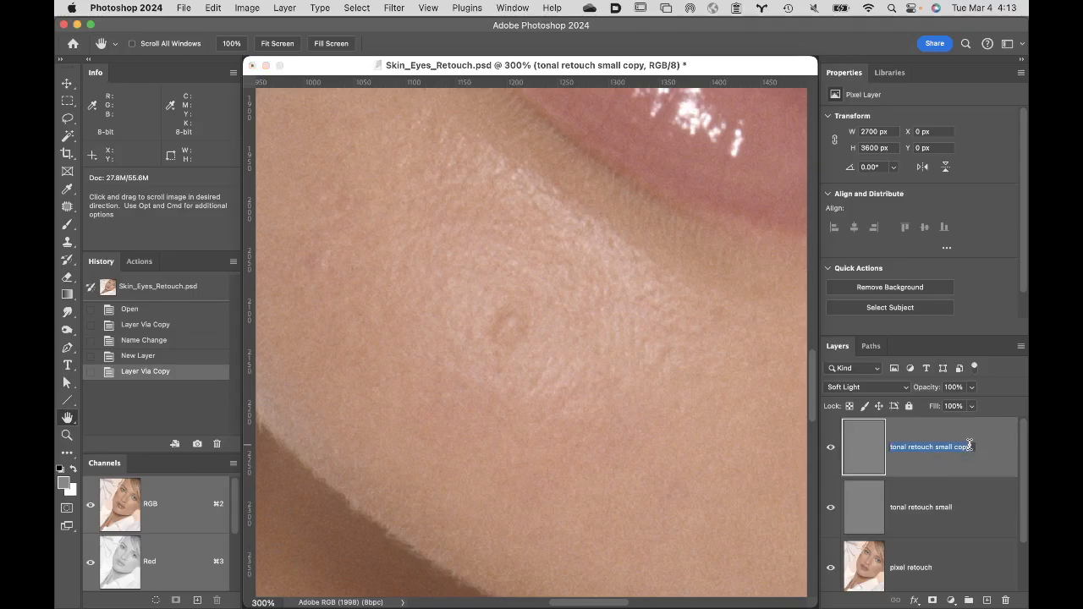
pyautogui.press('BackSpace')
pyautogui.write('tonal retouch large')
pyautogui.click(961, 450)
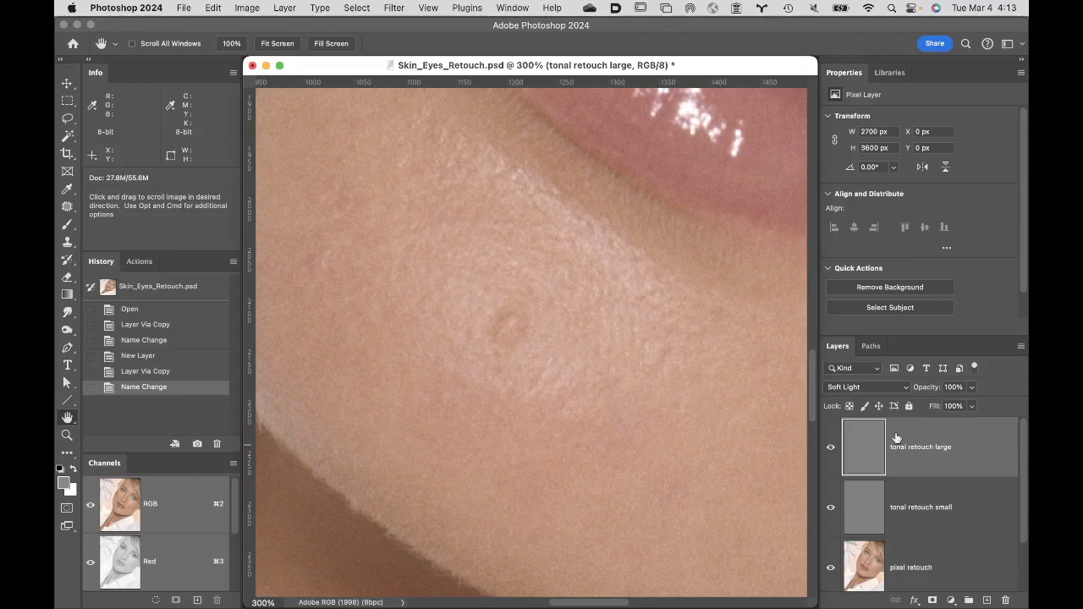
# - With the "tonal retouch large" layer hidden and "tonal retouch small" active, reset the foreground and background colors to black and white
pyautogui.click(830, 449)
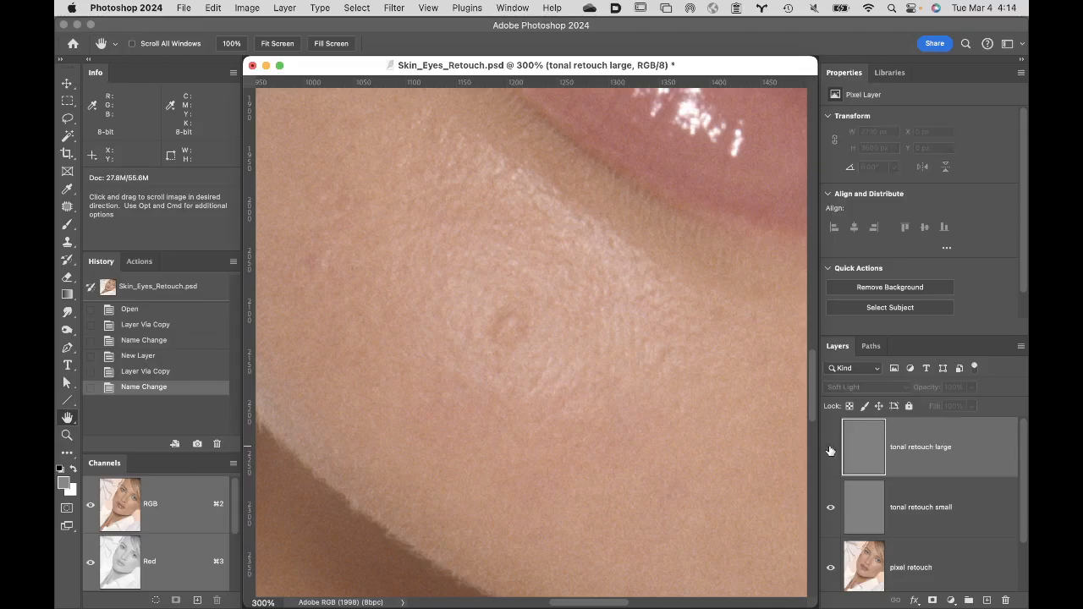
pyautogui.click(940, 498)
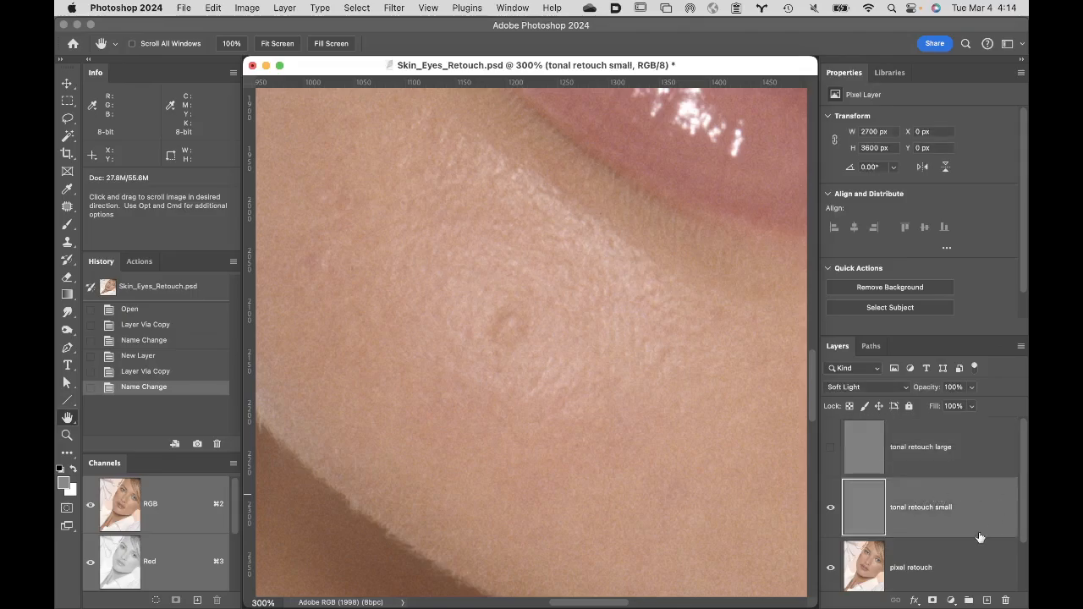
pyautogui.doubleClick(67, 420)
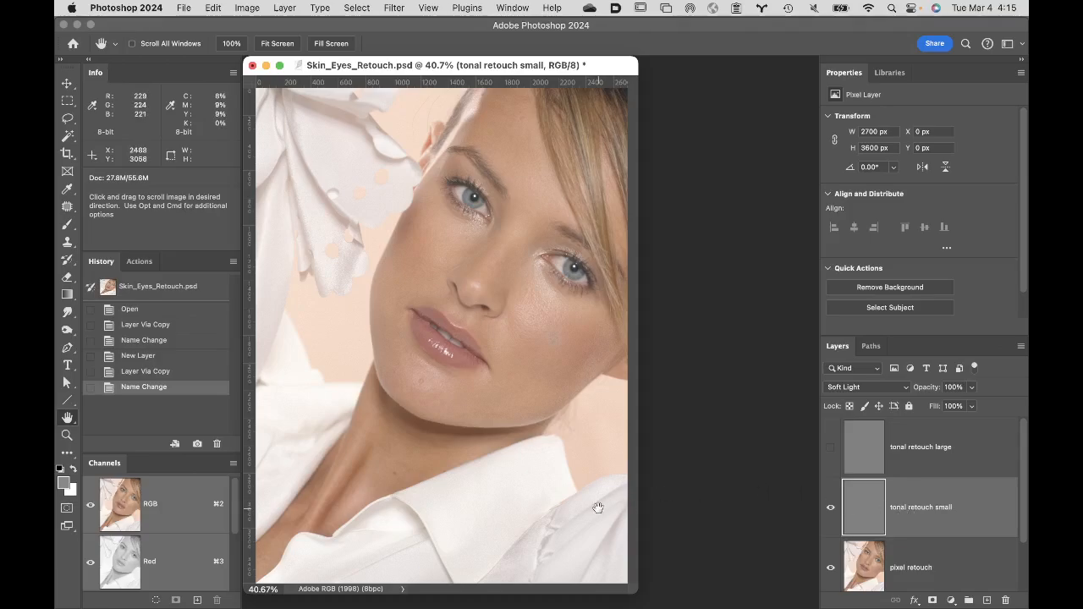
pyautogui.press('d')
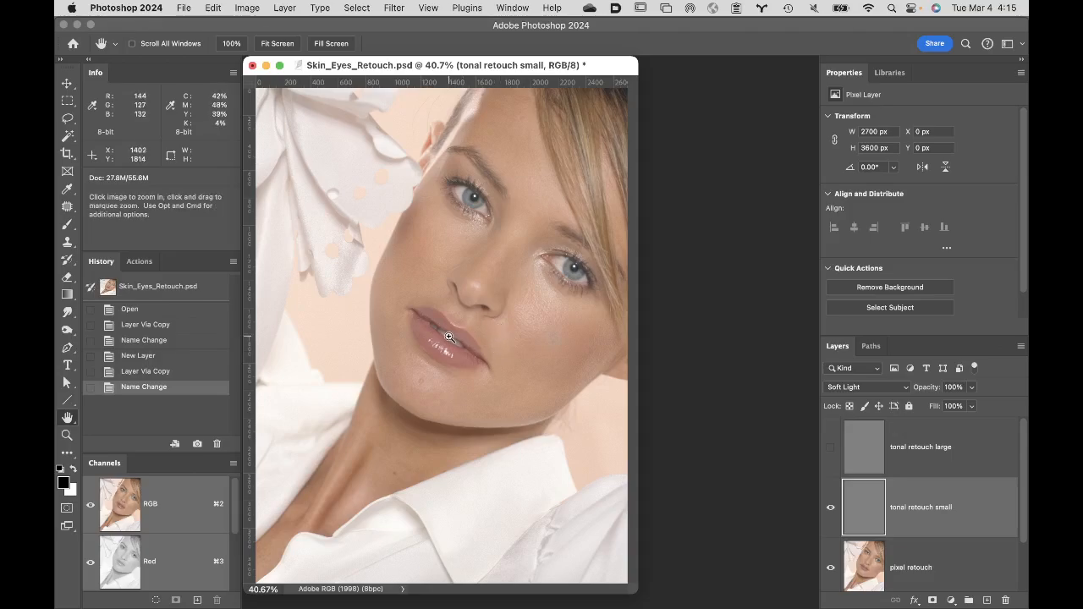
# - Open a second window for Skin_Eyes_Retouch.psd while the original one shows the face at 66.67%, and move it clear of the original
pyautogui.press('super+plus')
pyautogui.press('super+plus')
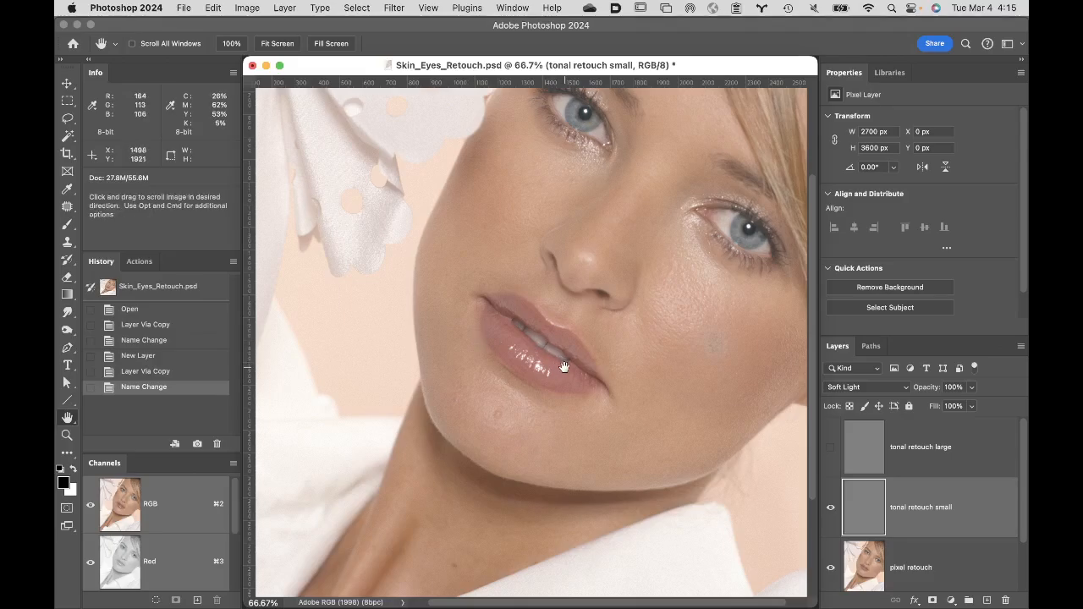
pyautogui.hscroll(2, 452, 337)
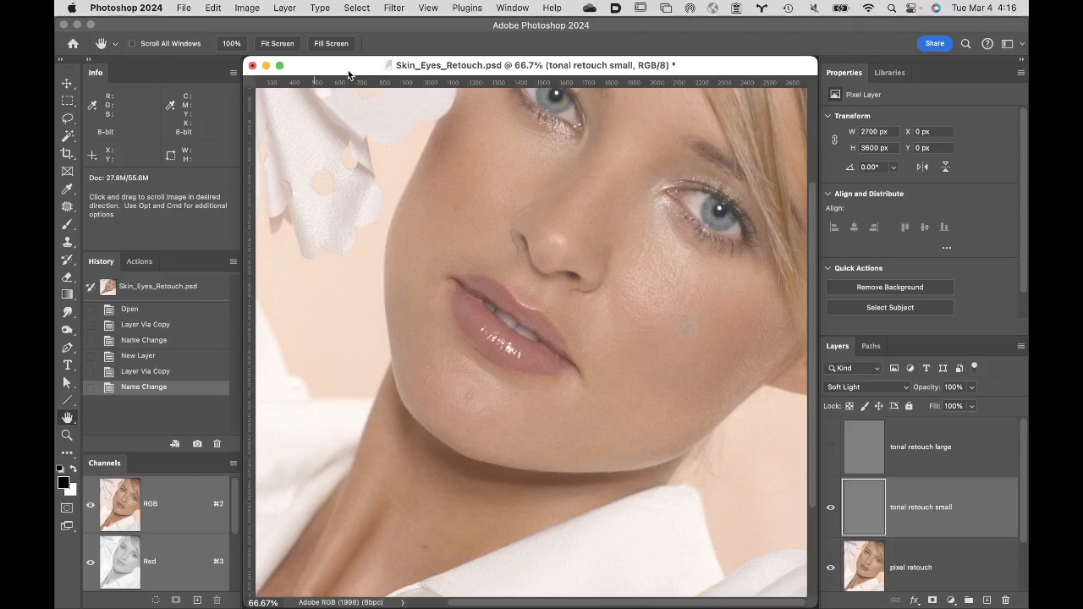
pyautogui.click(510, 7)
pyautogui.moveTo(516, 24)
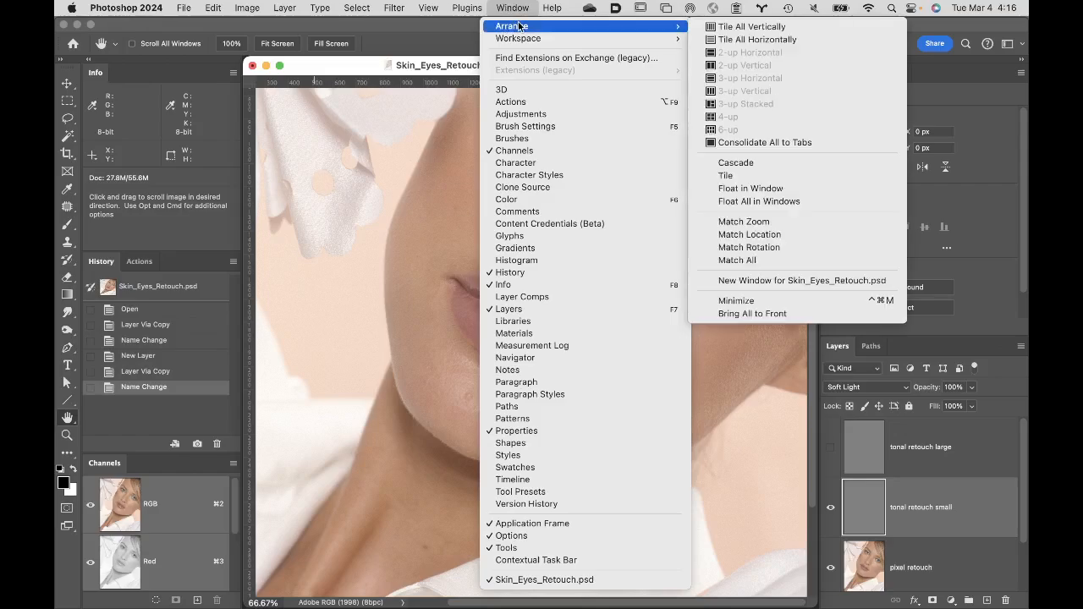
pyautogui.click(774, 280)
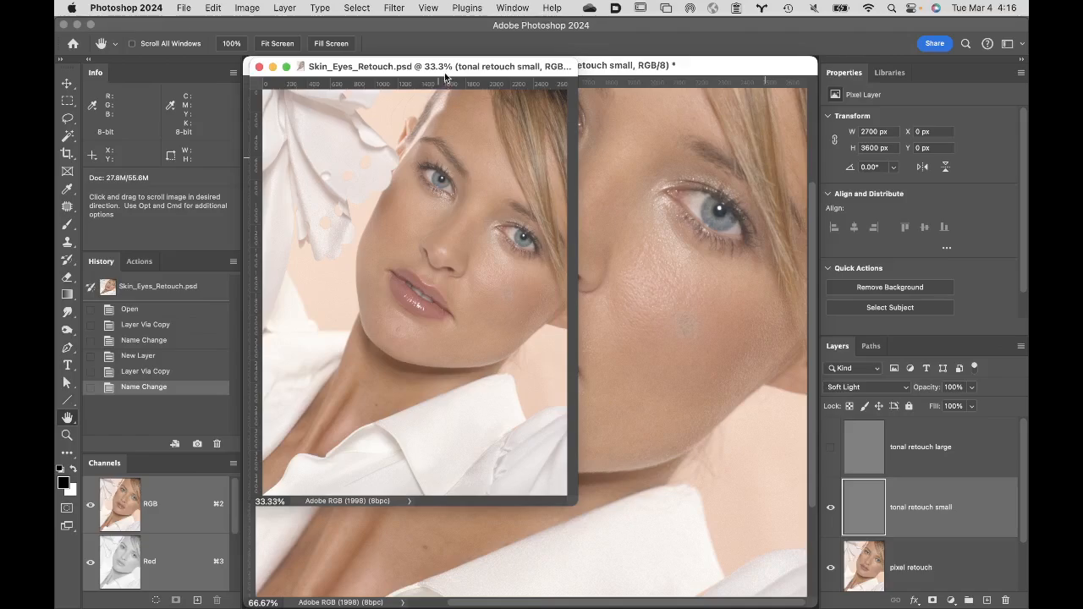
pyautogui.moveTo(445, 77); pyautogui.dragTo(904, 37)
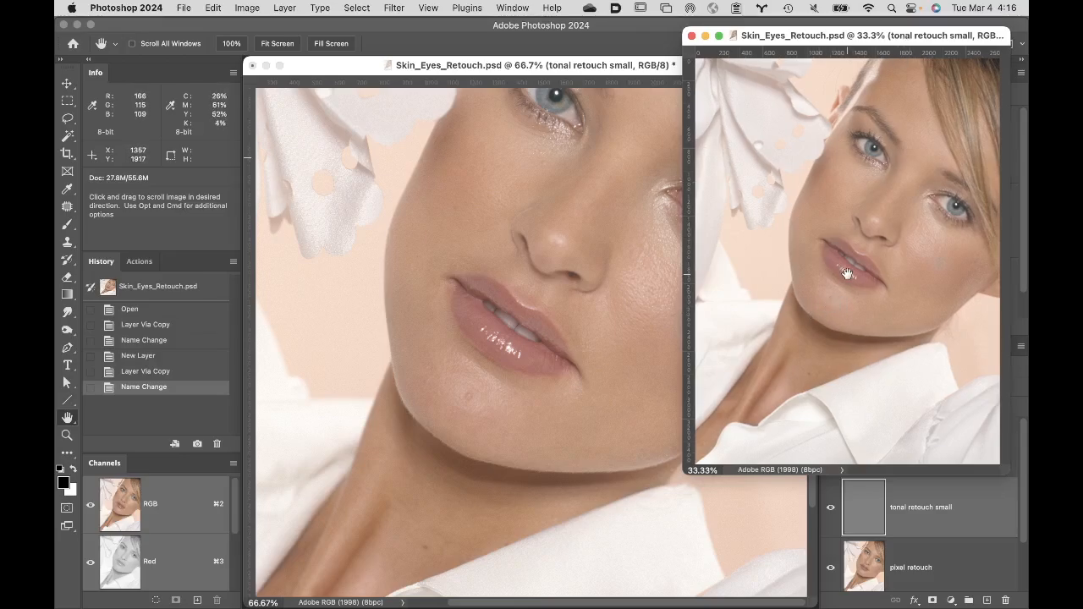
# - Magnify the chin blemish to 300% in the second window and place that window beside the 66.67% view
pyautogui.press('super+w')
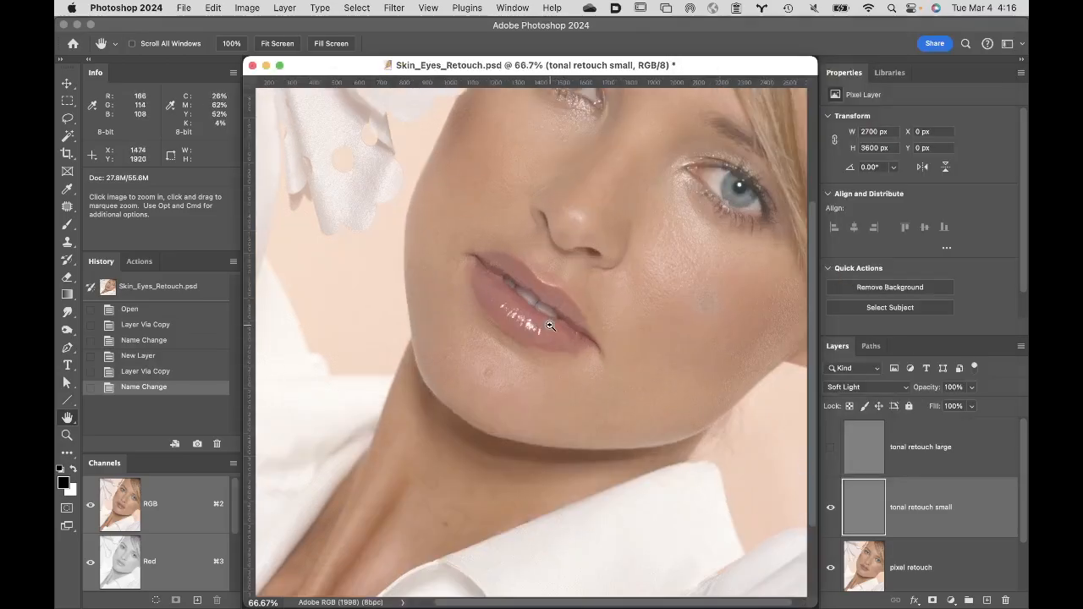
pyautogui.click(498, 358)
pyautogui.click(498, 358)
pyautogui.click(496, 358)
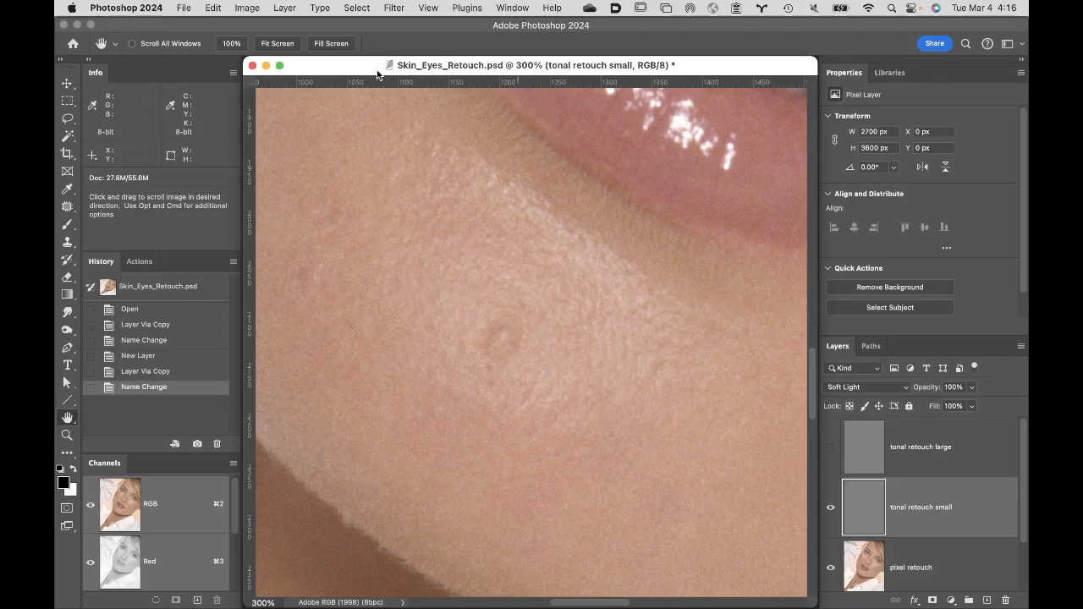
pyautogui.moveTo(378, 74); pyautogui.dragTo(661, 25)
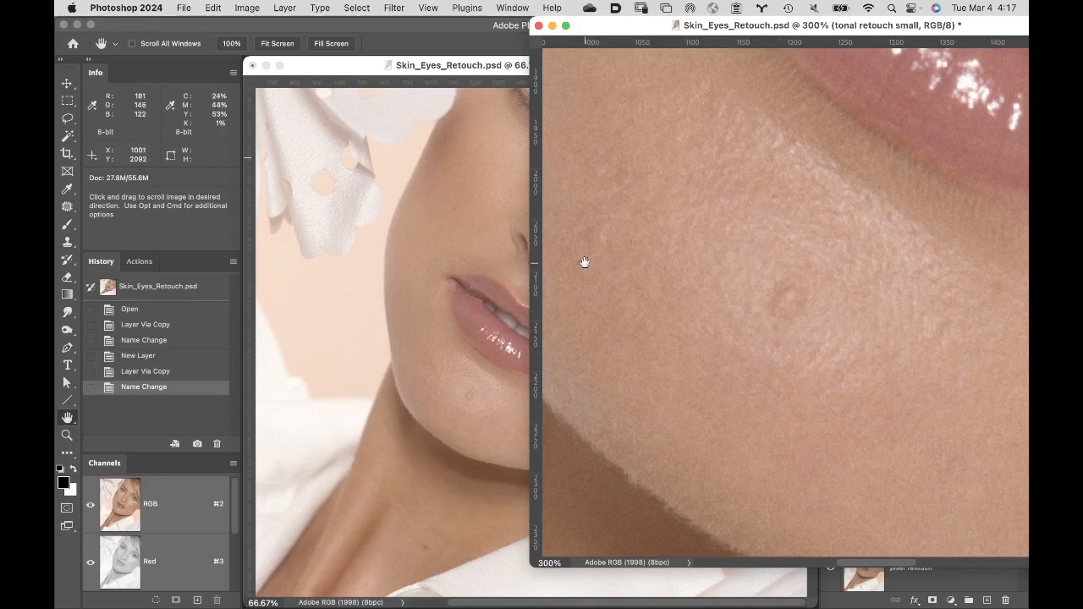
pyautogui.press('b')
pyautogui.moveTo(645, 28); pyautogui.dragTo(653, 72)
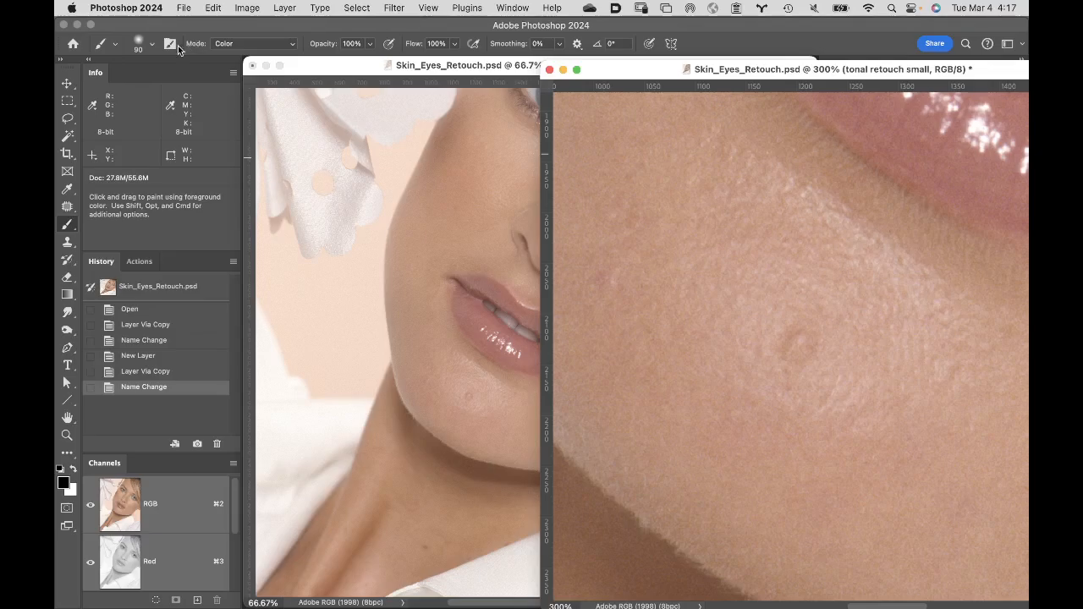
# - Set up a soft Brush with 0% hardness, Normal mode and a size of 50 px
pyautogui.click(152, 45)
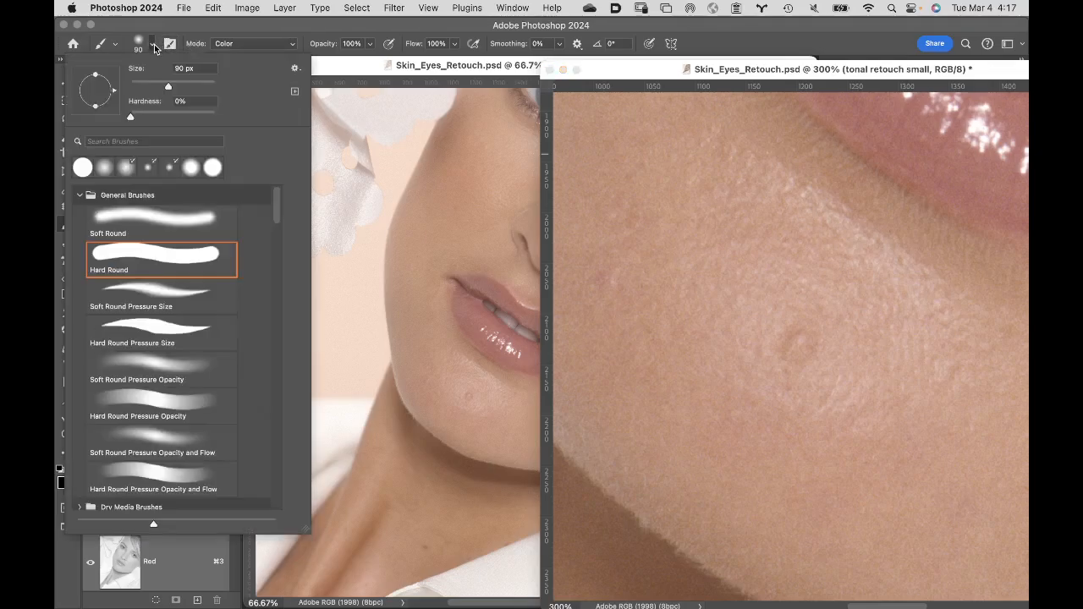
pyautogui.click(131, 118)
pyautogui.click(319, 25)
pyautogui.click(273, 43)
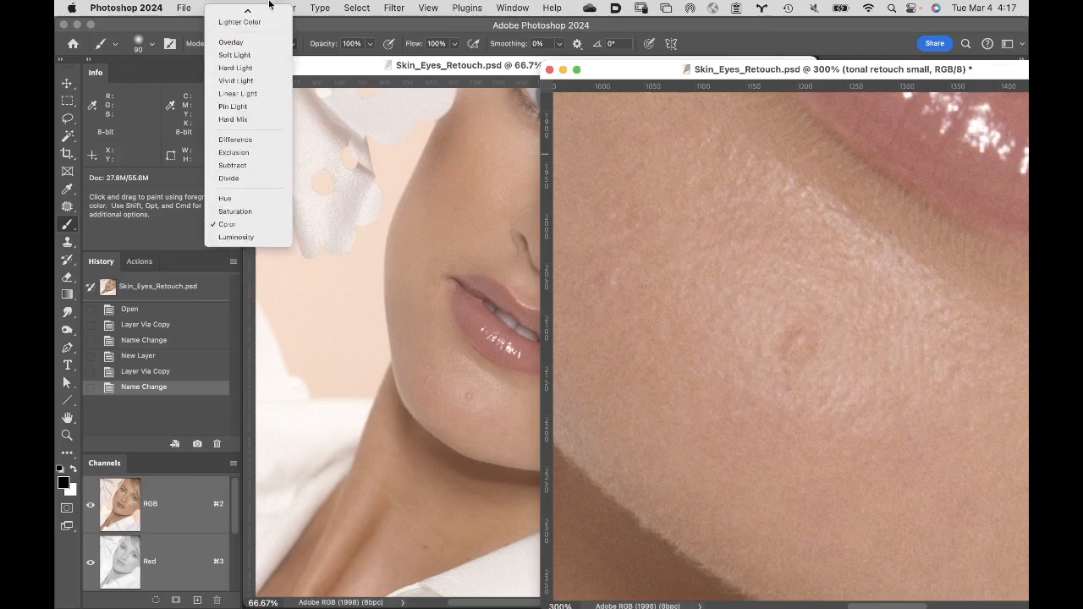
pyautogui.click(271, 10)
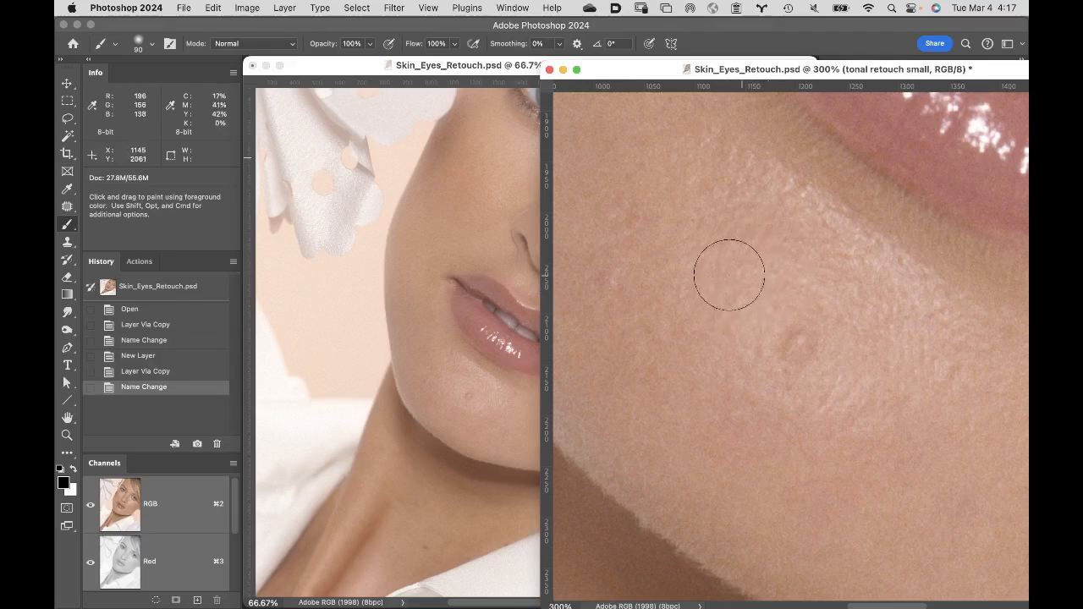
pyautogui.press('[')
pyautogui.press('[')
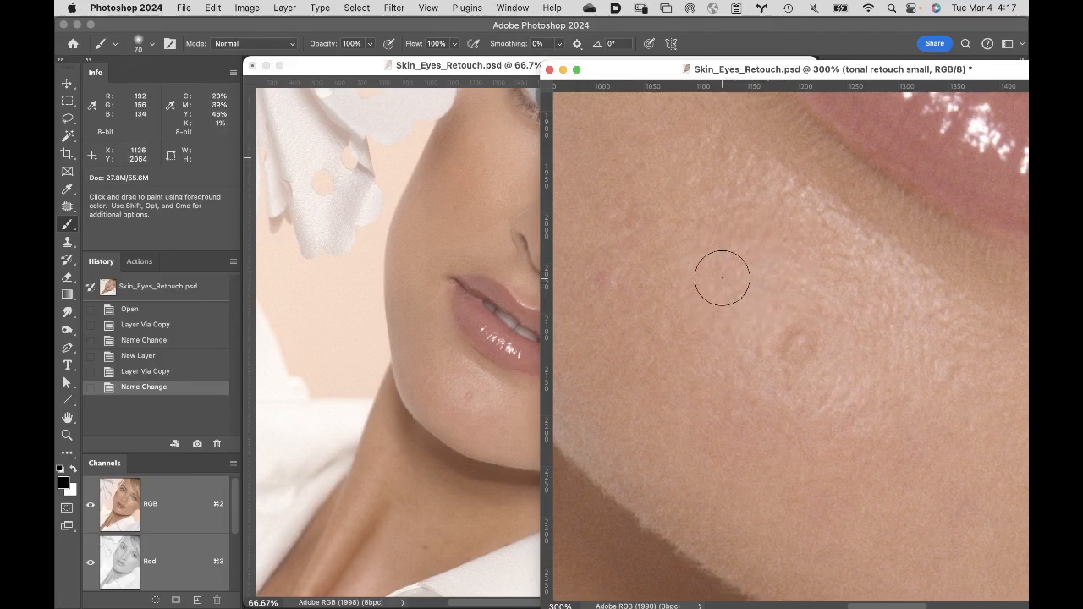
pyautogui.press('[')
pyautogui.press('[')
# - Paint one black and one white test stroke across the chin on the "tonal retouch small" layer, and undo both
pyautogui.moveTo(687, 194)
pyautogui.mouseDown()
pyautogui.moveTo(717, 333)
pyautogui.moveTo(720, 422)
pyautogui.mouseUp()
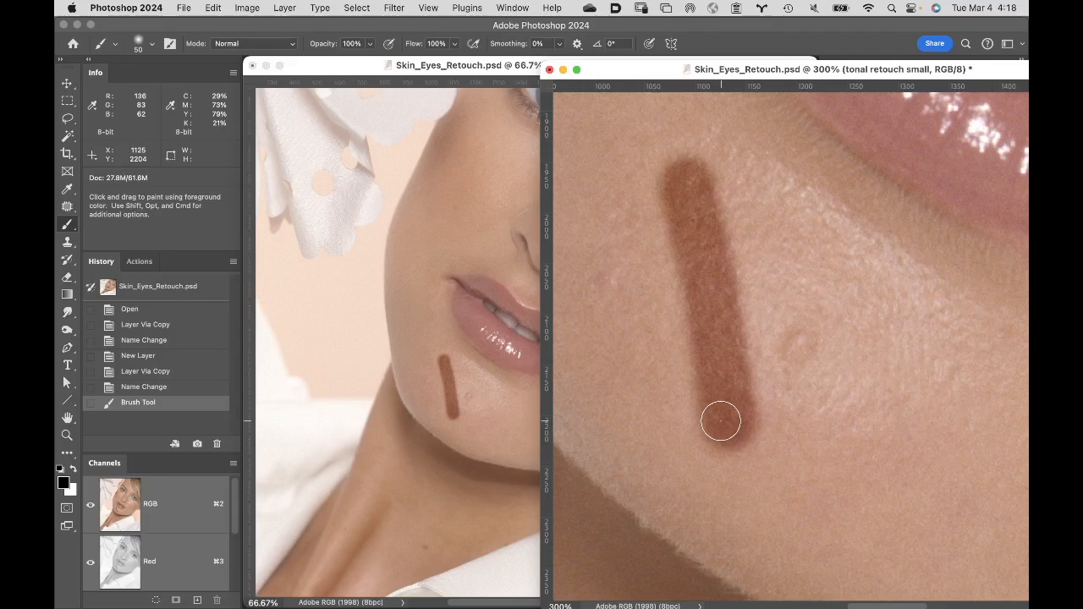
pyautogui.press('x')
pyautogui.moveTo(774, 190); pyautogui.dragTo(885, 476)
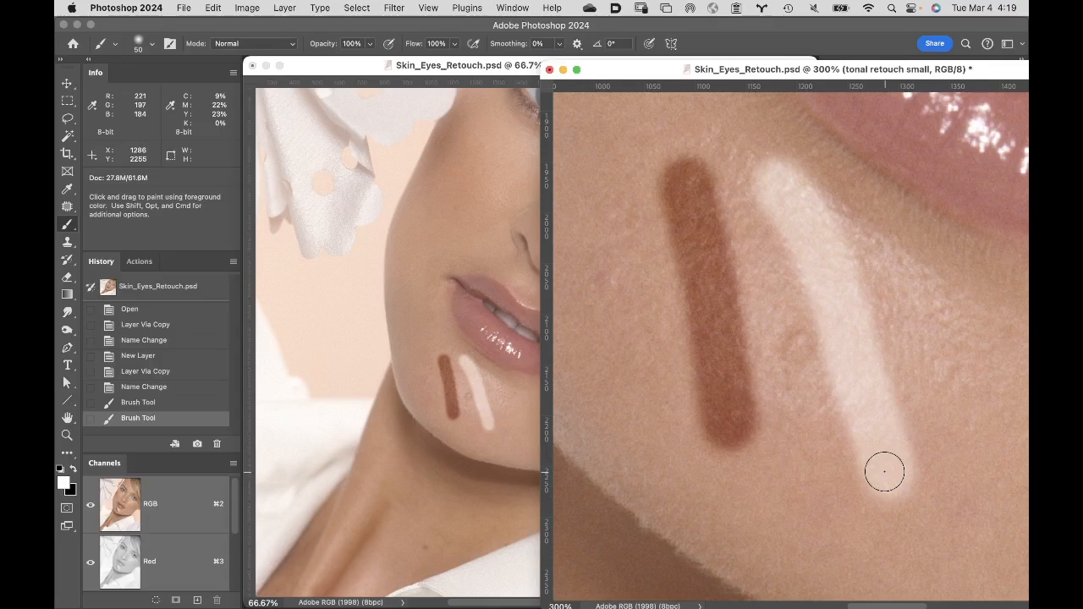
pyautogui.press('super+z')
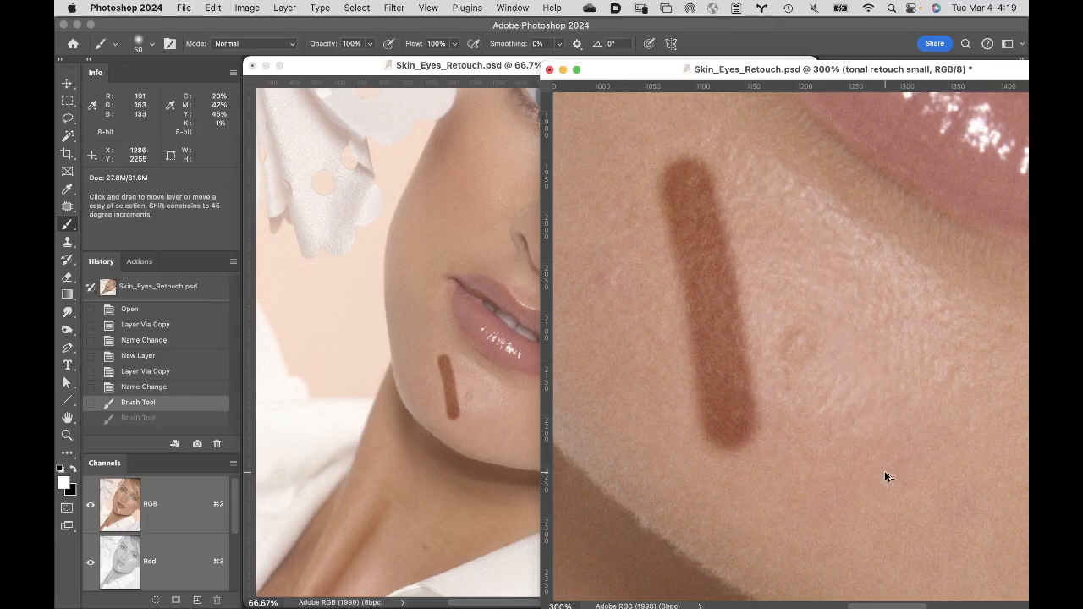
pyautogui.press('super+z')
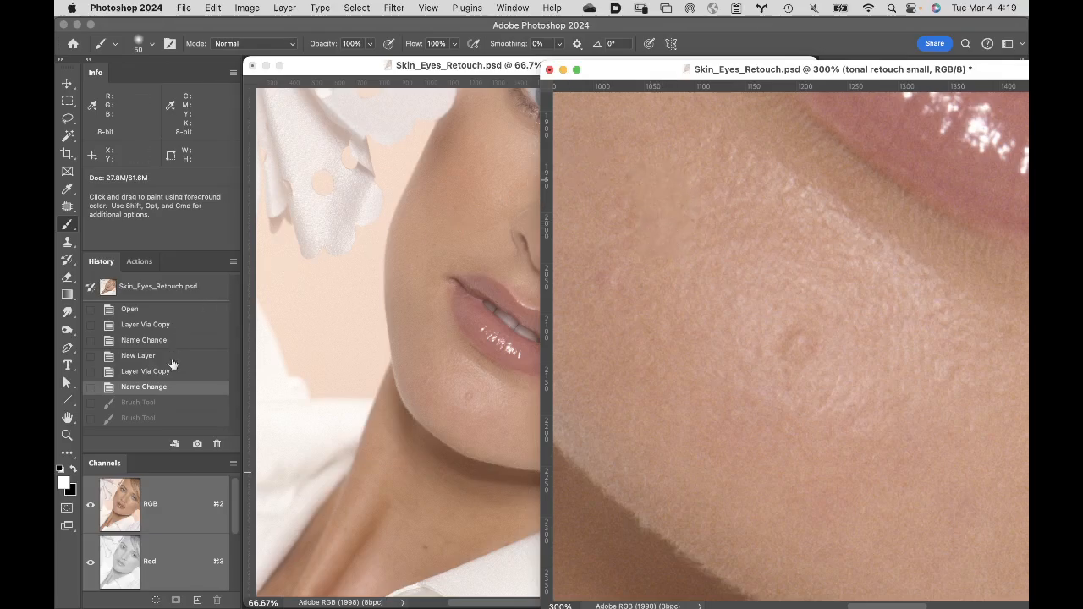
# - Set the foreground color to a light tint sampled from the chin skin, with 94% brightness and 12% saturation (f0ded3)
pyautogui.click(64, 484)
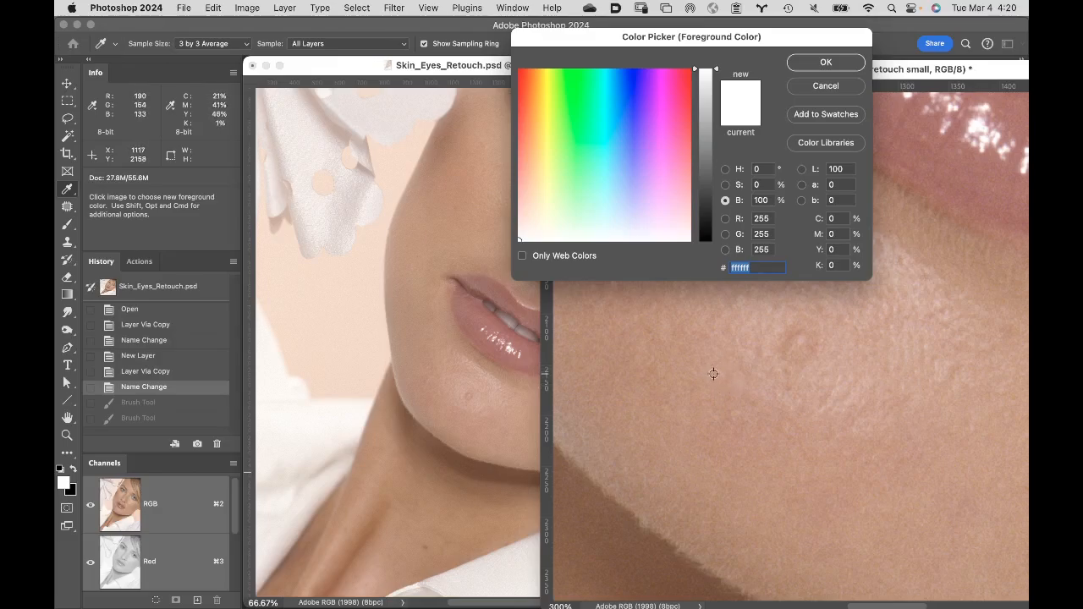
pyautogui.click(712, 376)
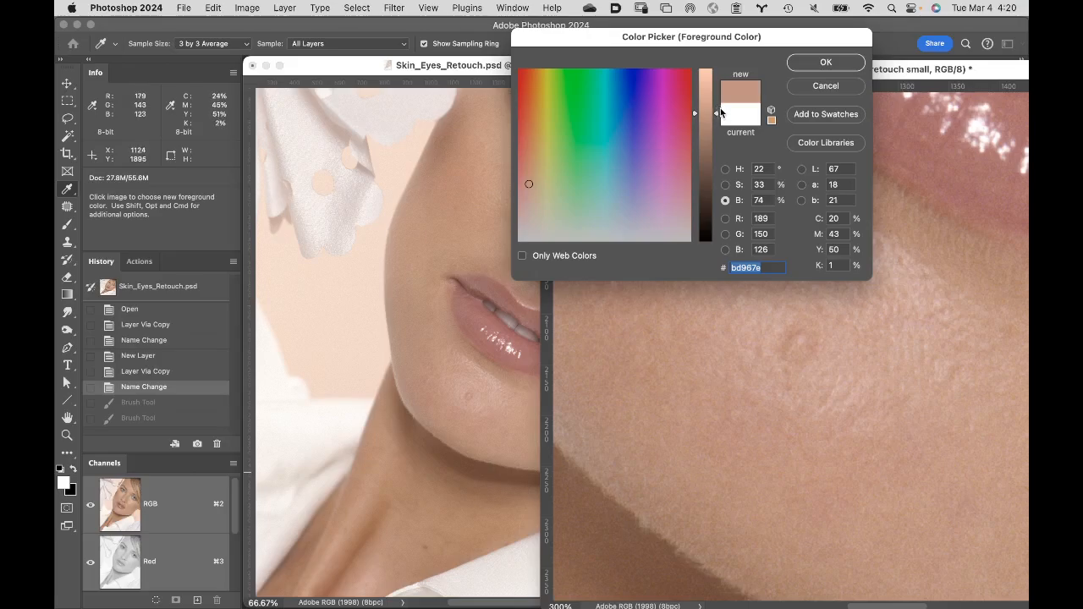
pyautogui.moveTo(717, 117); pyautogui.dragTo(715, 83)
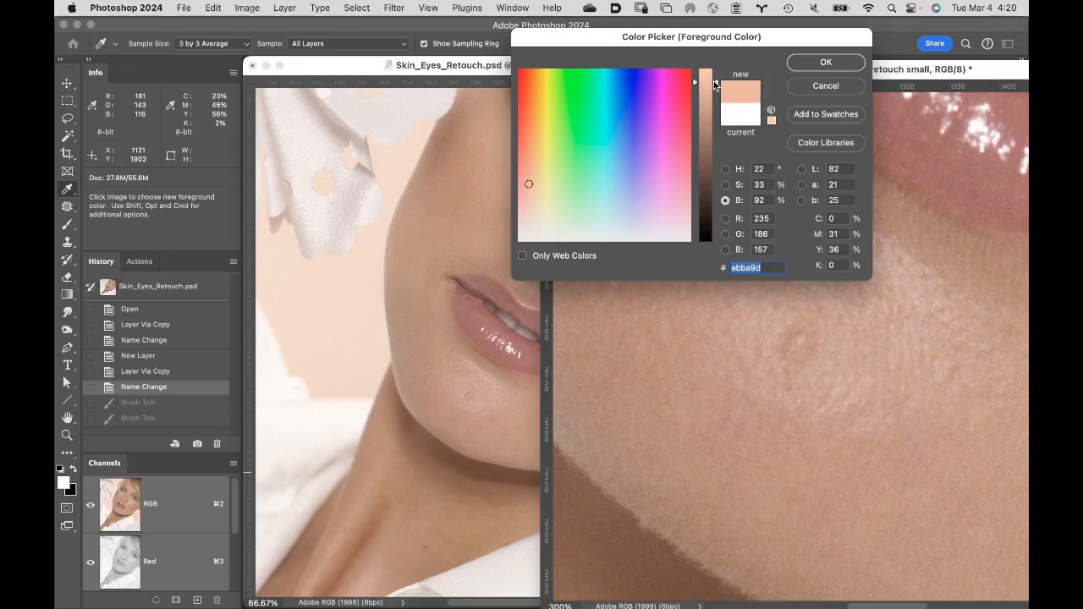
pyautogui.moveTo(715, 83); pyautogui.dragTo(713, 81)
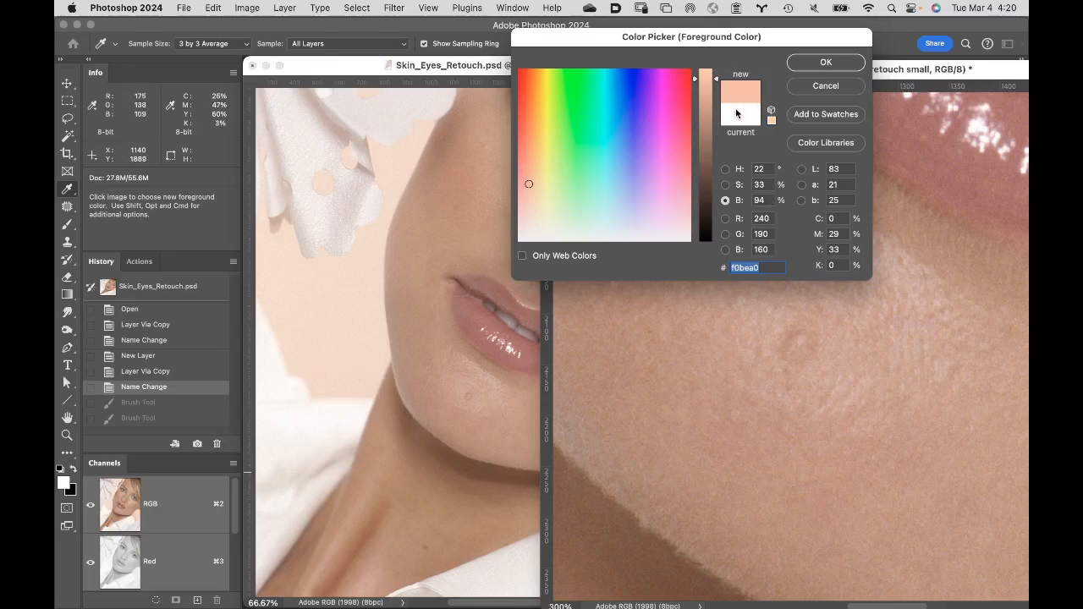
pyautogui.click(728, 187)
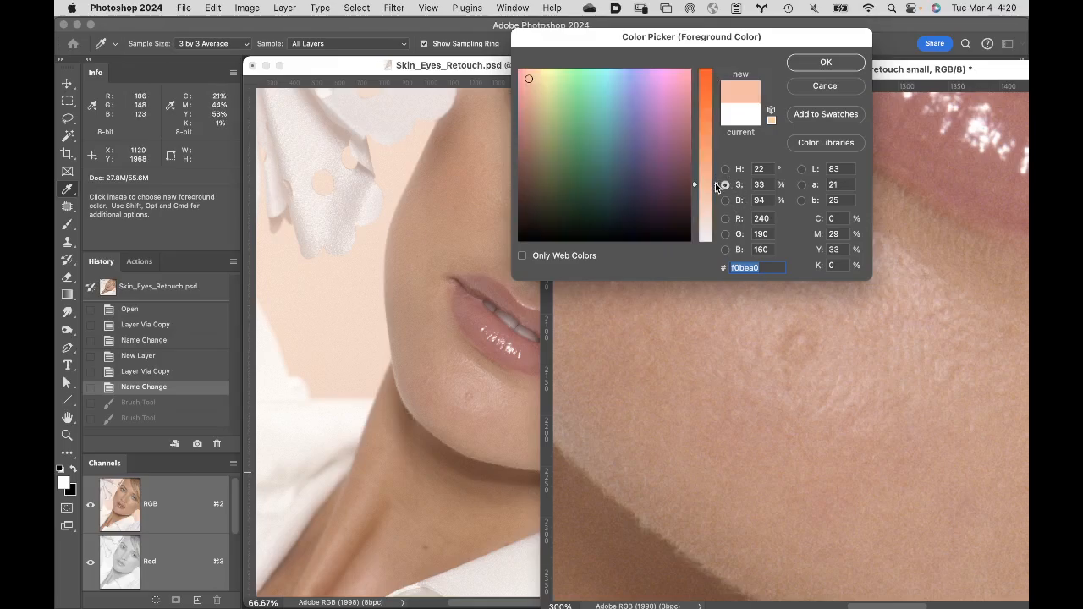
pyautogui.moveTo(716, 184); pyautogui.dragTo(710, 265)
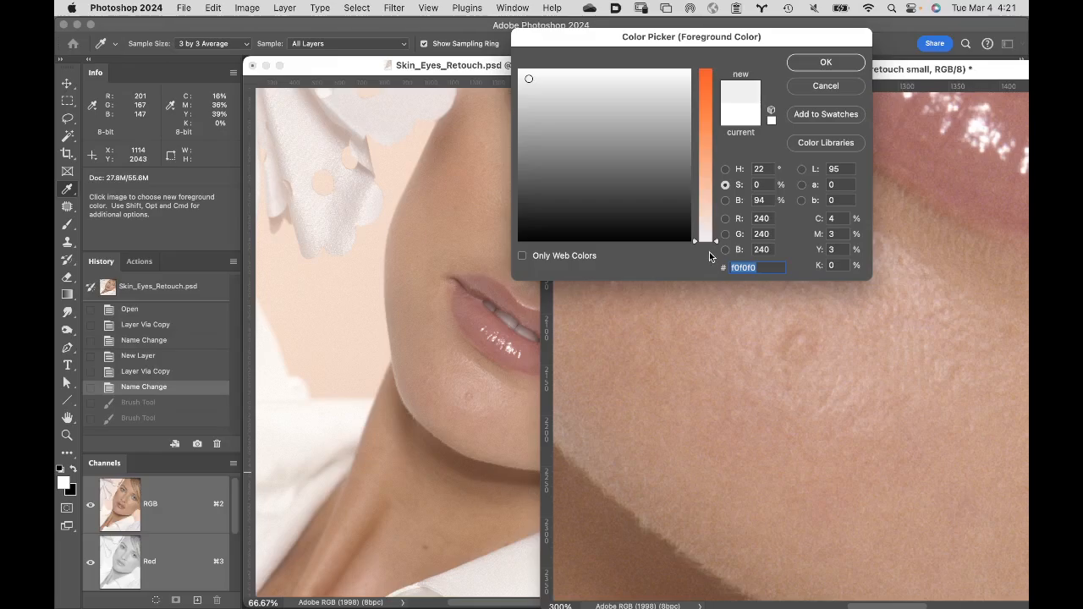
pyautogui.moveTo(712, 243); pyautogui.dragTo(713, 220)
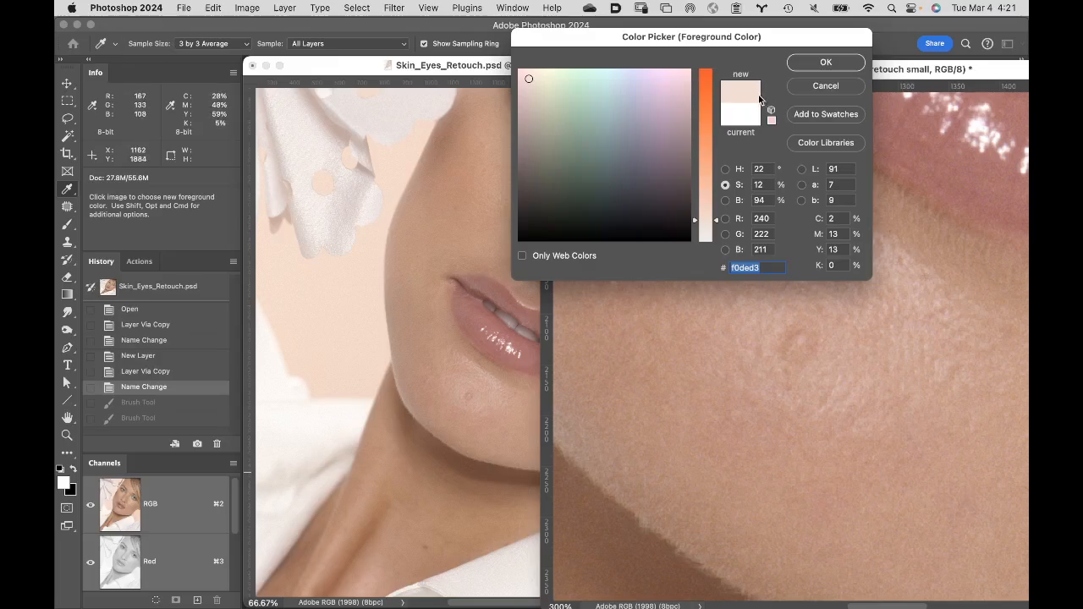
pyautogui.click(826, 62)
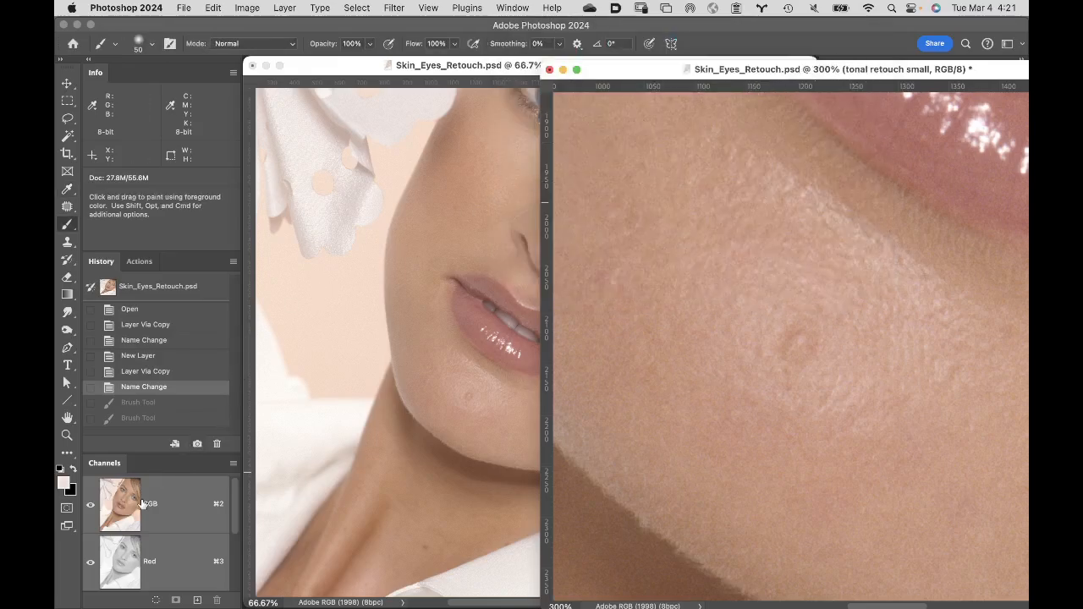
# - Set the background color to a dark tint sampled from the chin skin, with 12% brightness and 46% saturation (1e1510)
pyautogui.click(71, 493)
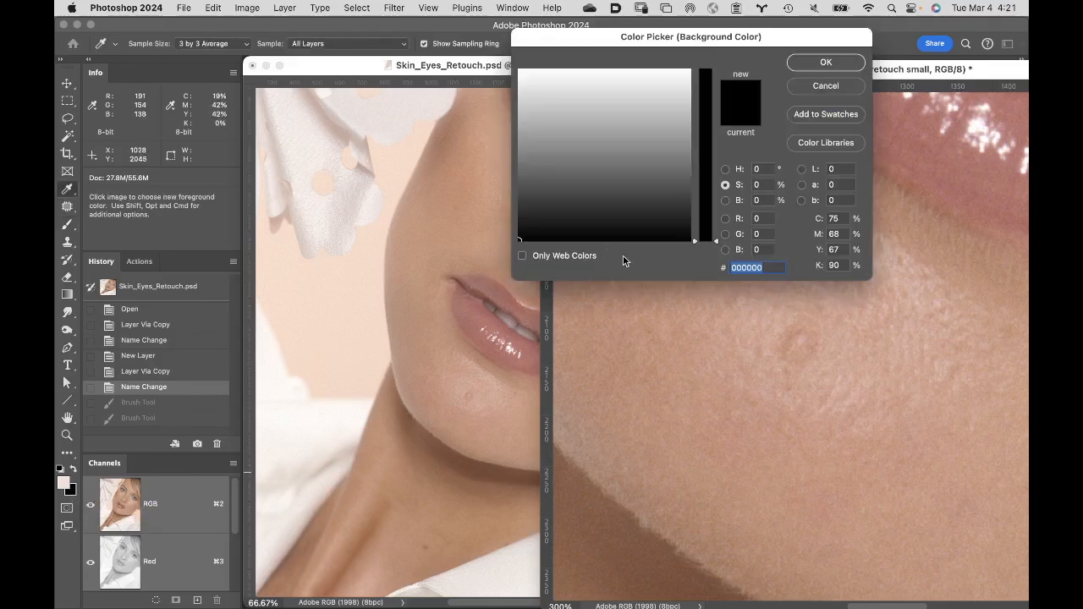
pyautogui.click(719, 343)
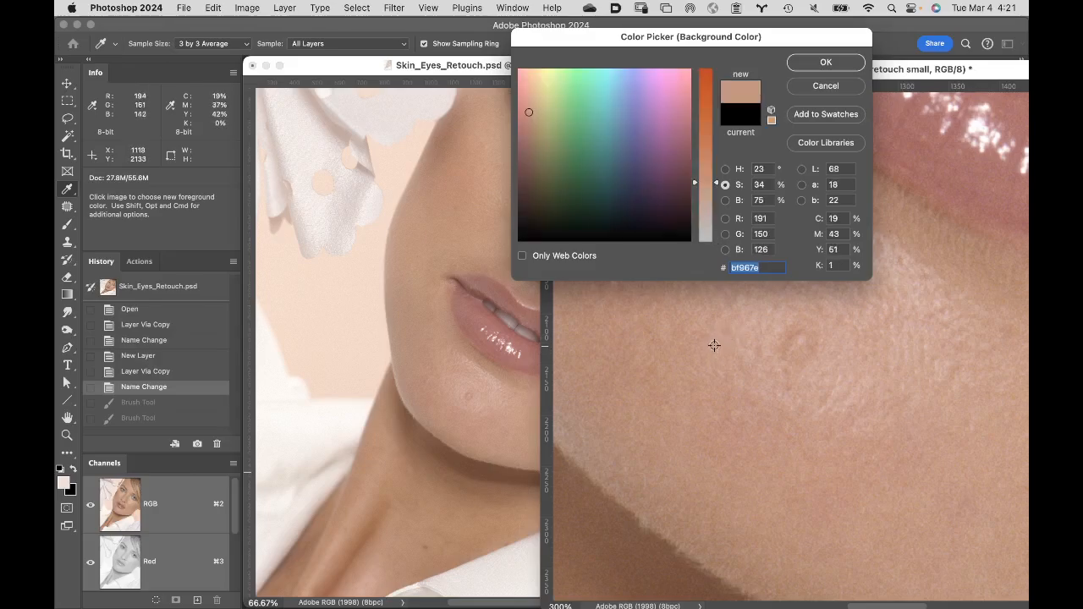
pyautogui.click(725, 202)
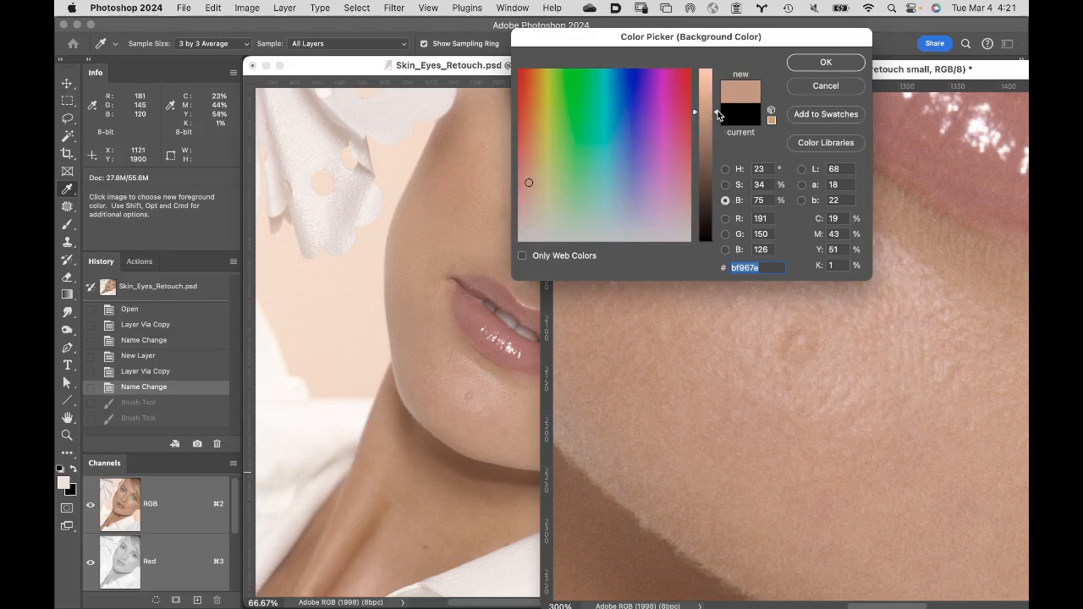
pyautogui.moveTo(717, 113); pyautogui.dragTo(708, 260)
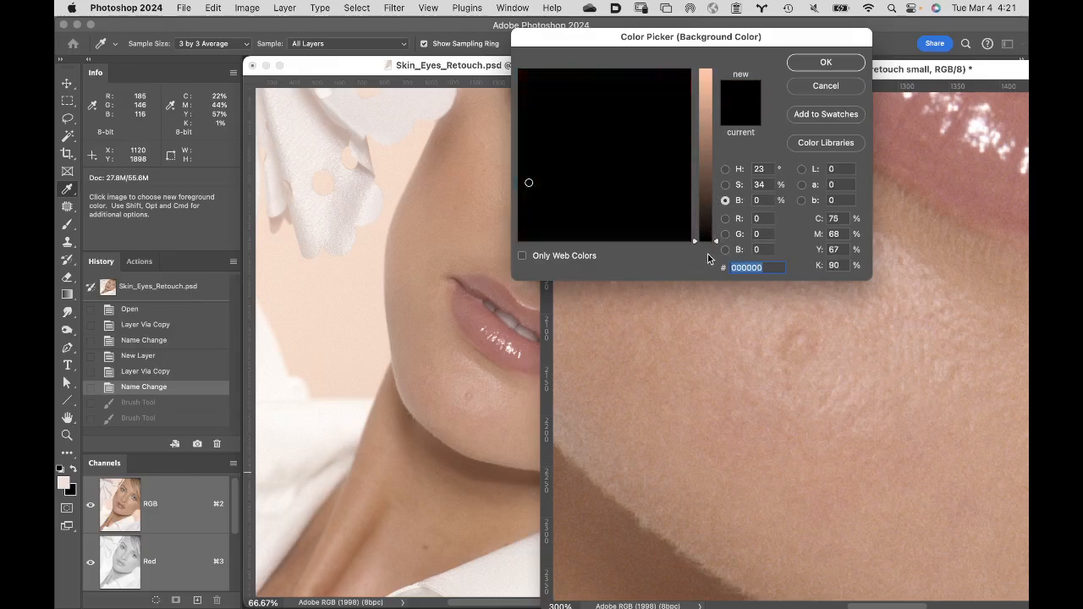
pyautogui.moveTo(709, 258); pyautogui.dragTo(714, 225)
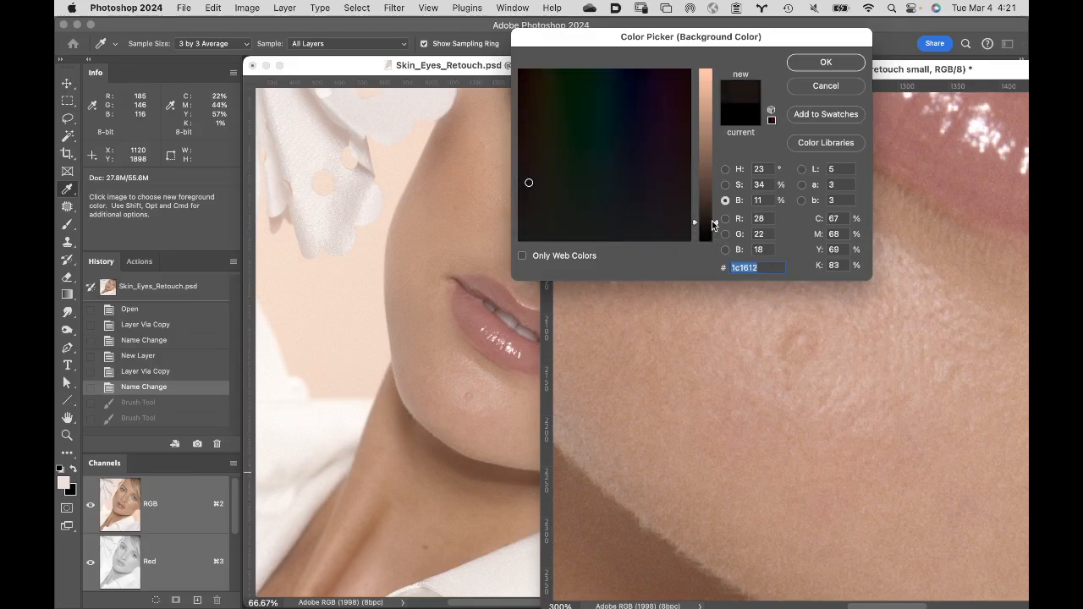
pyautogui.moveTo(712, 220); pyautogui.dragTo(713, 218)
pyautogui.click(726, 184)
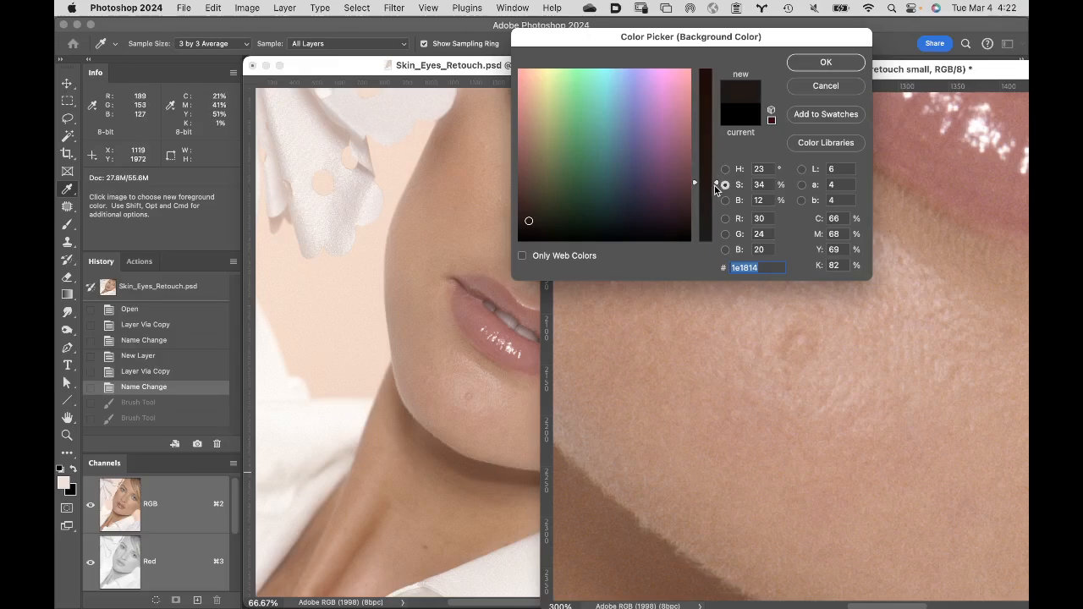
pyautogui.moveTo(716, 187); pyautogui.dragTo(718, 162)
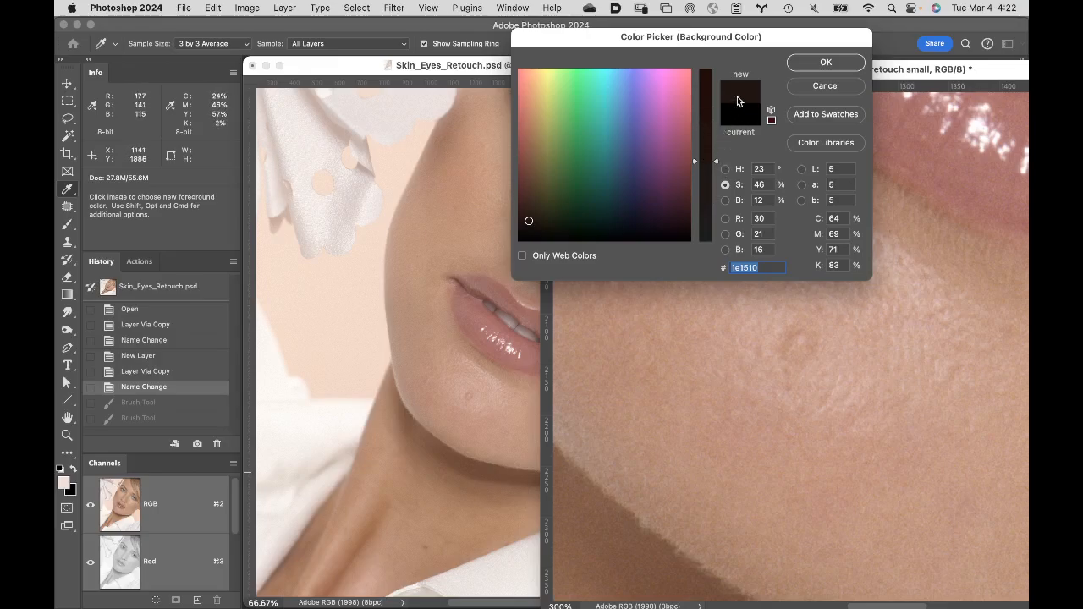
pyautogui.click(804, 66)
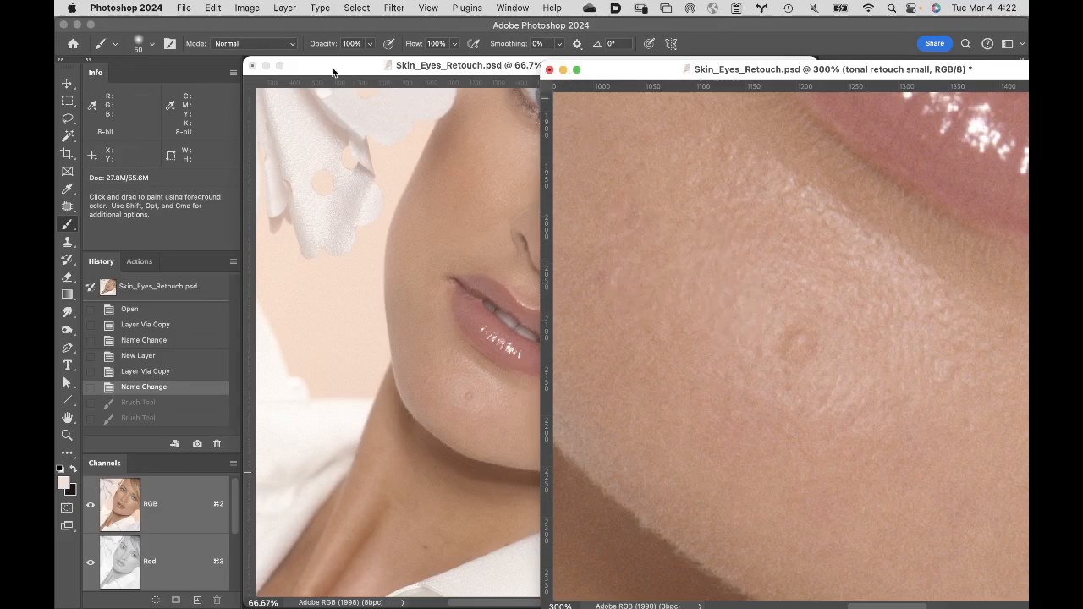
# - Configure the brush with 0% hardness, 6% opacity and a size of 15 px for painting on the chin blemish
pyautogui.click(152, 44)
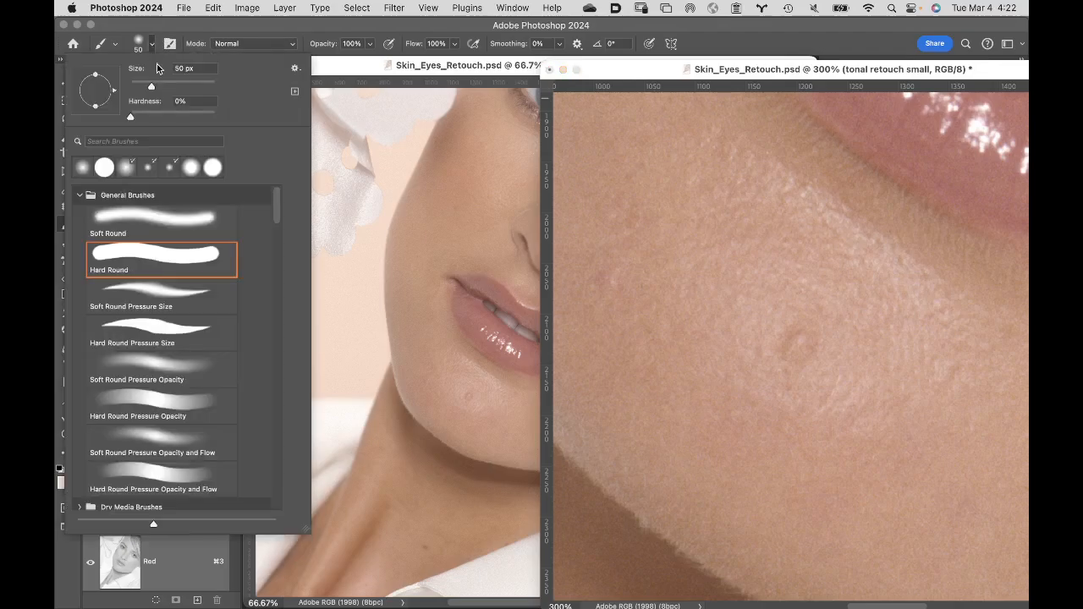
pyautogui.moveTo(135, 116); pyautogui.dragTo(124, 111)
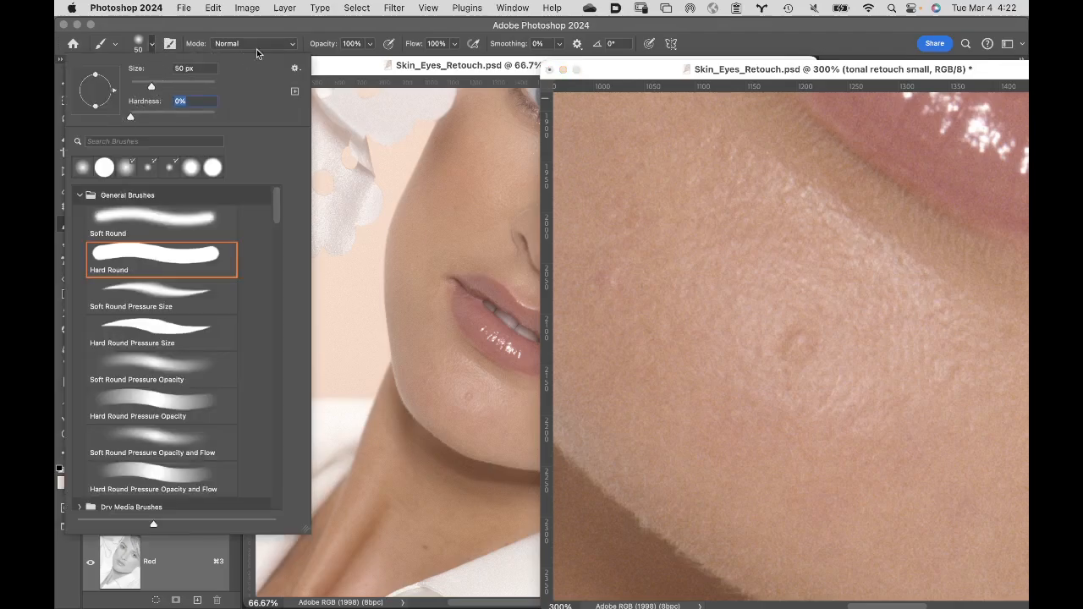
pyautogui.click(299, 28)
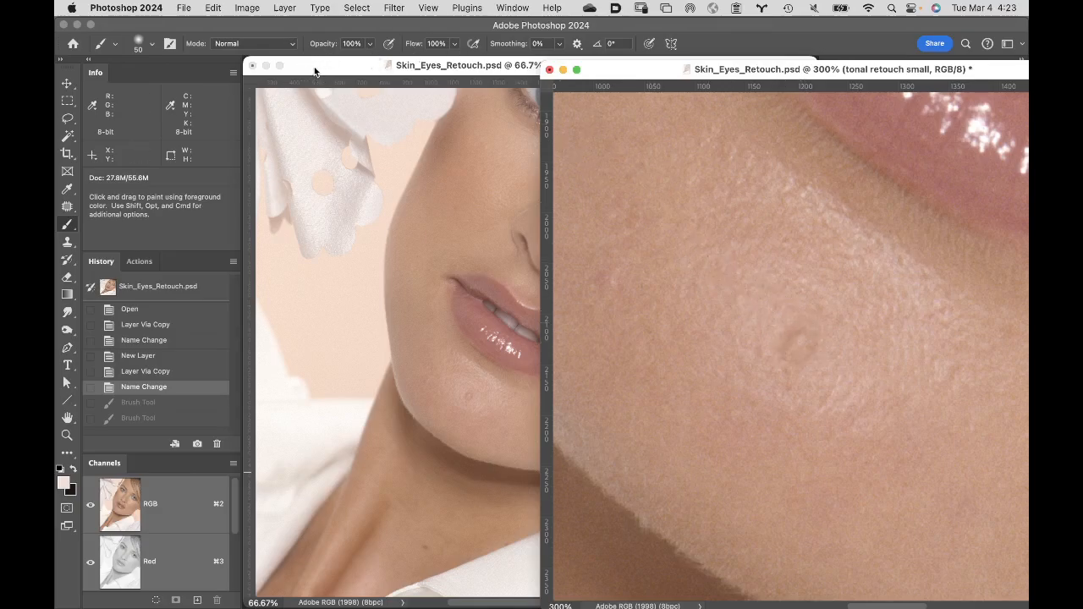
pyautogui.click(325, 45)
pyautogui.moveTo(325, 47); pyautogui.dragTo(292, 48)
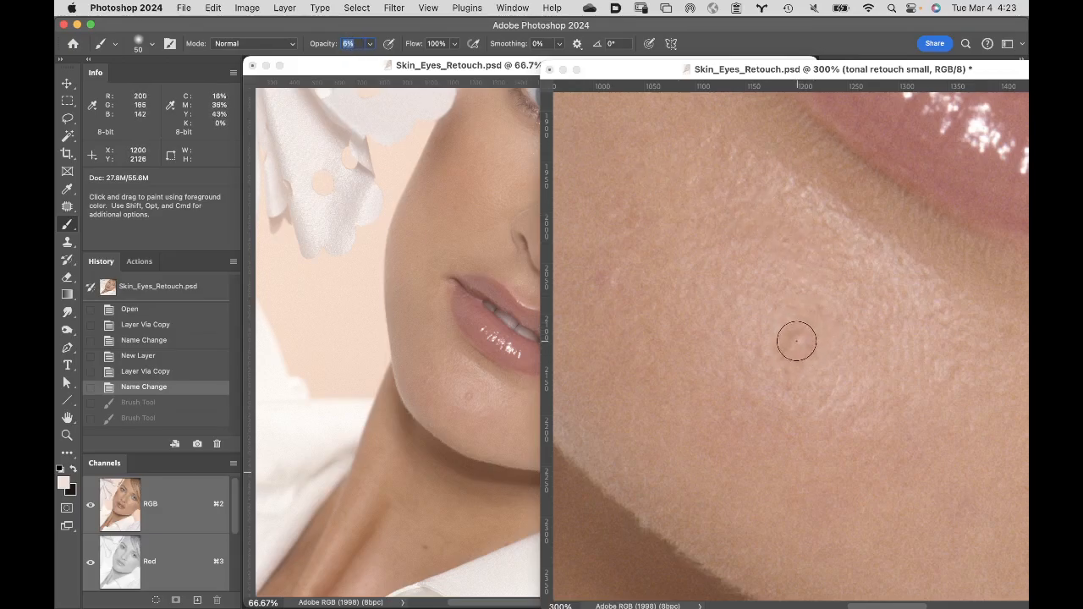
pyautogui.press('[')
pyautogui.press('[')
pyautogui.press('[')
pyautogui.press('[')
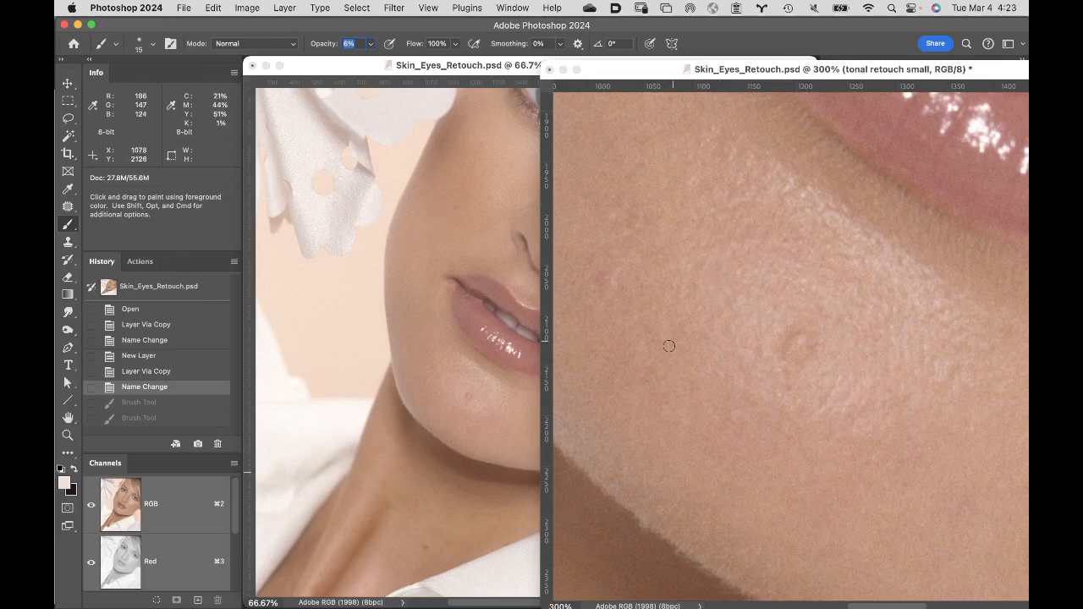
# - Swap the foreground and background colors so the dark skin tint is the active painting color
pyautogui.click(74, 470)
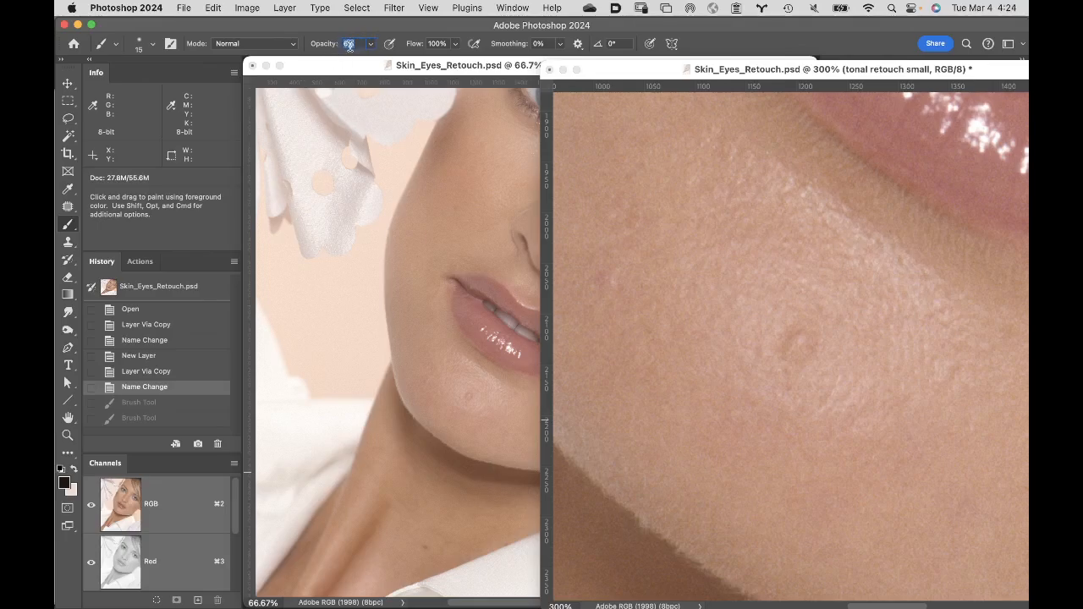
pyautogui.press('Return')
pyautogui.press('x')
pyautogui.press('x')
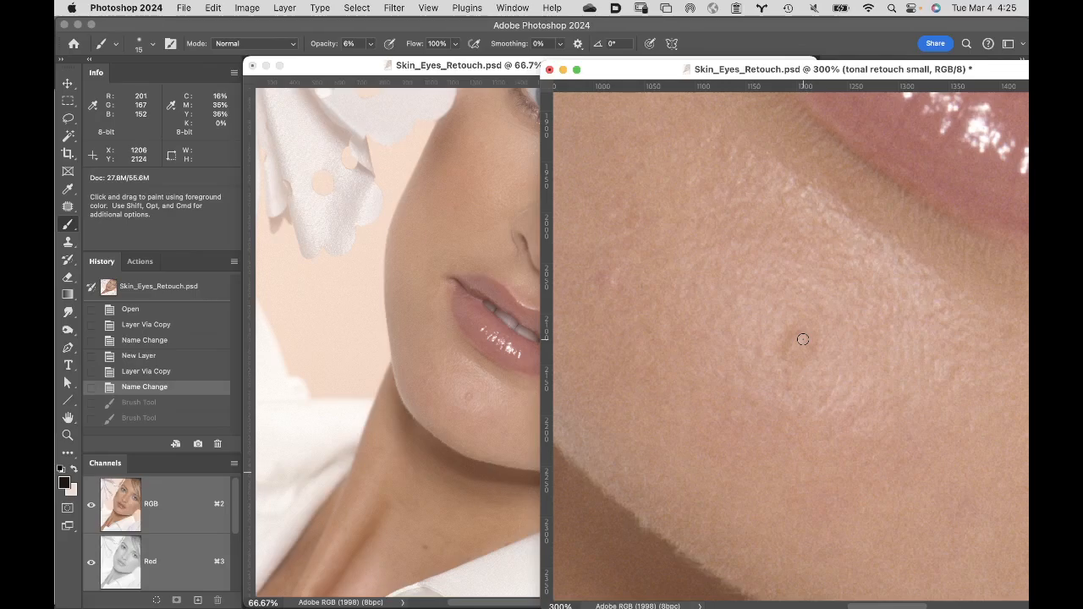
# - Darken the light areas of the chin blemish with short dark-tint brush strokes on the "tonal retouch small" layer
pyautogui.press('super+shift+z')
pyautogui.press('super+shift+z')
pyautogui.press('super+shift+z')
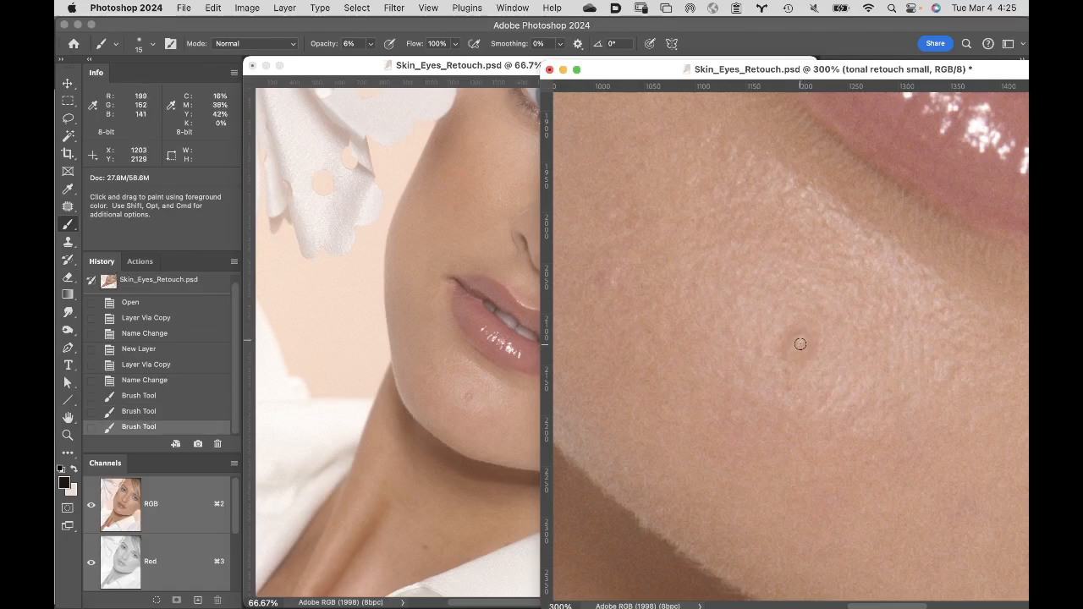
pyautogui.click(801, 343)
pyautogui.click(800, 344)
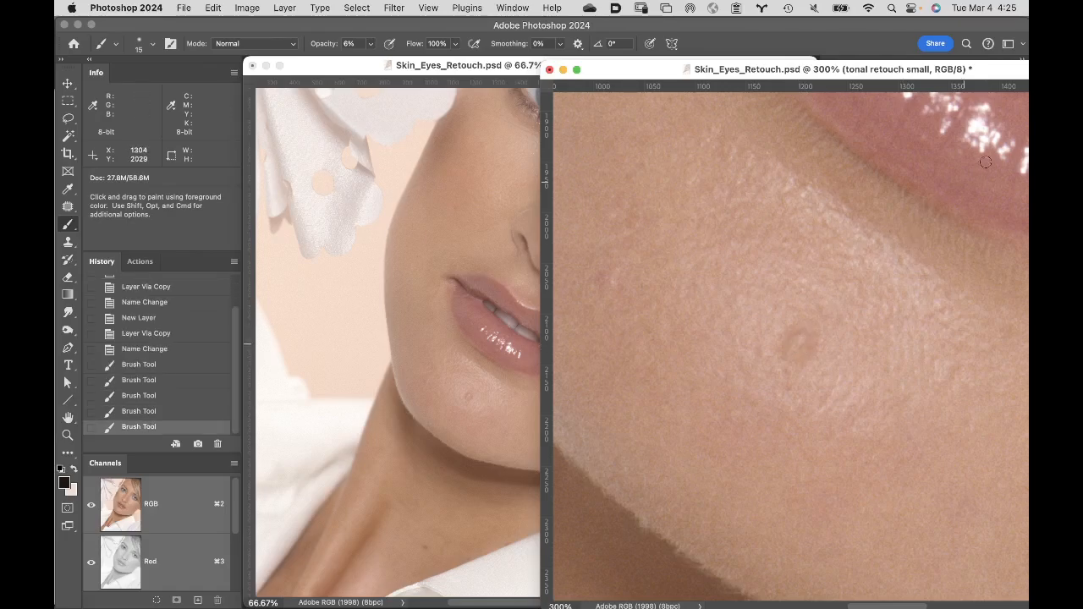
pyautogui.click(801, 338)
pyautogui.click(801, 340)
pyautogui.click(803, 340)
pyautogui.click(804, 342)
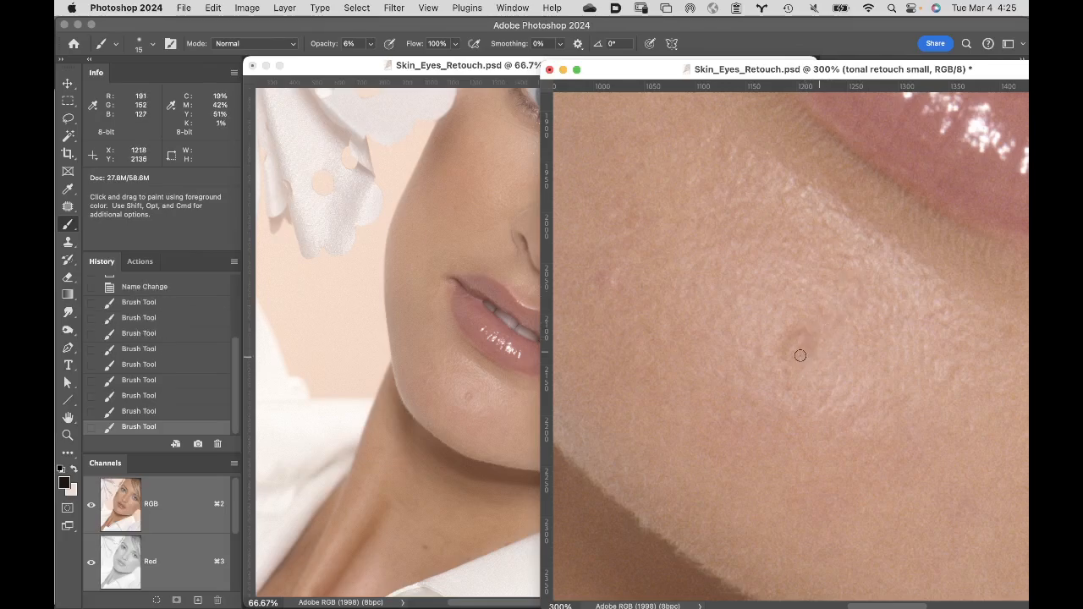
pyautogui.click(800, 344)
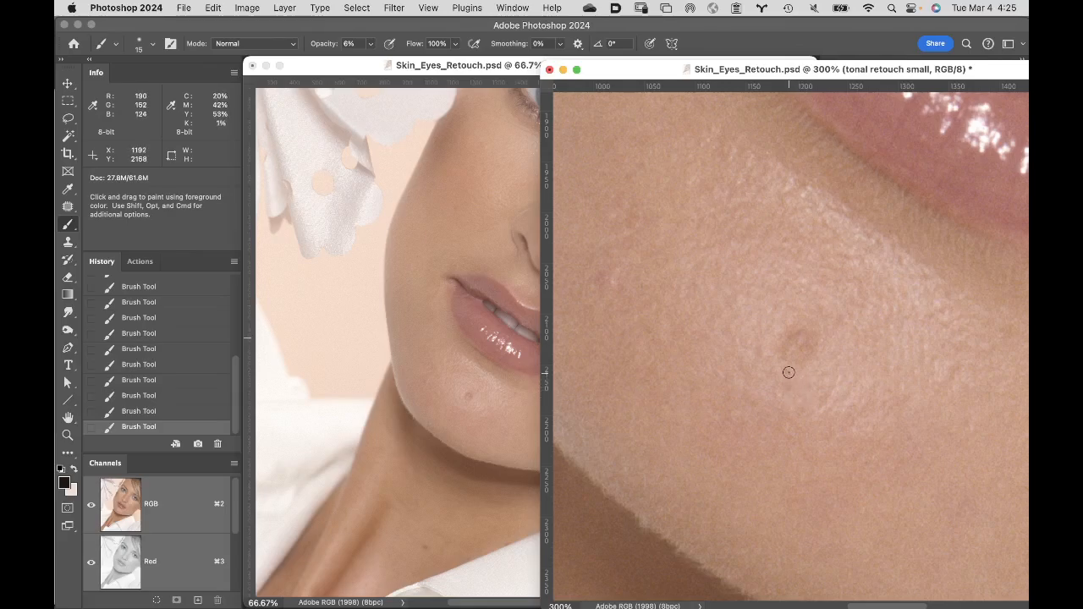
# - Switch to the light tint and paint over the dark ring of the chin blemish to lighten it
pyautogui.press('x')
pyautogui.moveTo(788, 319); pyautogui.dragTo(792, 363)
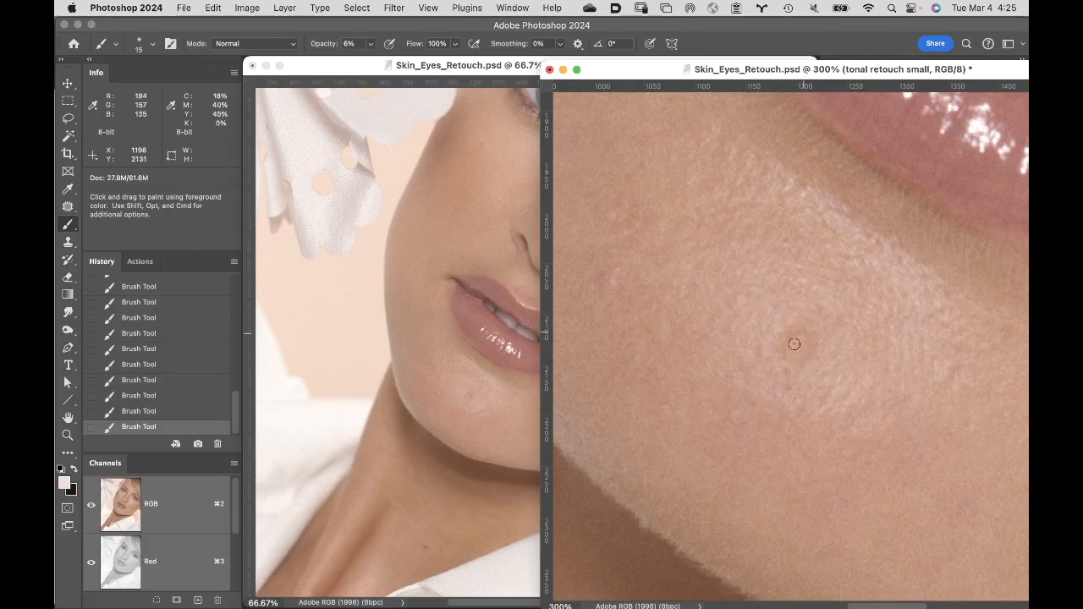
pyautogui.moveTo(801, 330); pyautogui.dragTo(790, 335)
# - Paint the dark tint over the blemish with the brush enlarged to 60 px, and step back several strokes in the history
pyautogui.press('x')
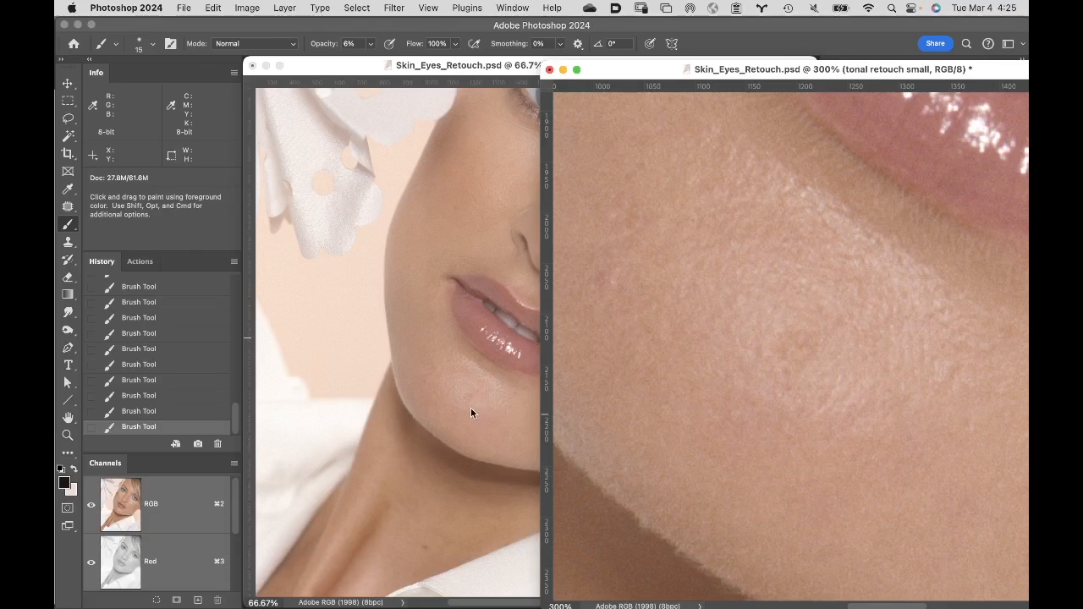
pyautogui.press(']')
pyautogui.press(']')
pyautogui.press(']')
pyautogui.press(']')
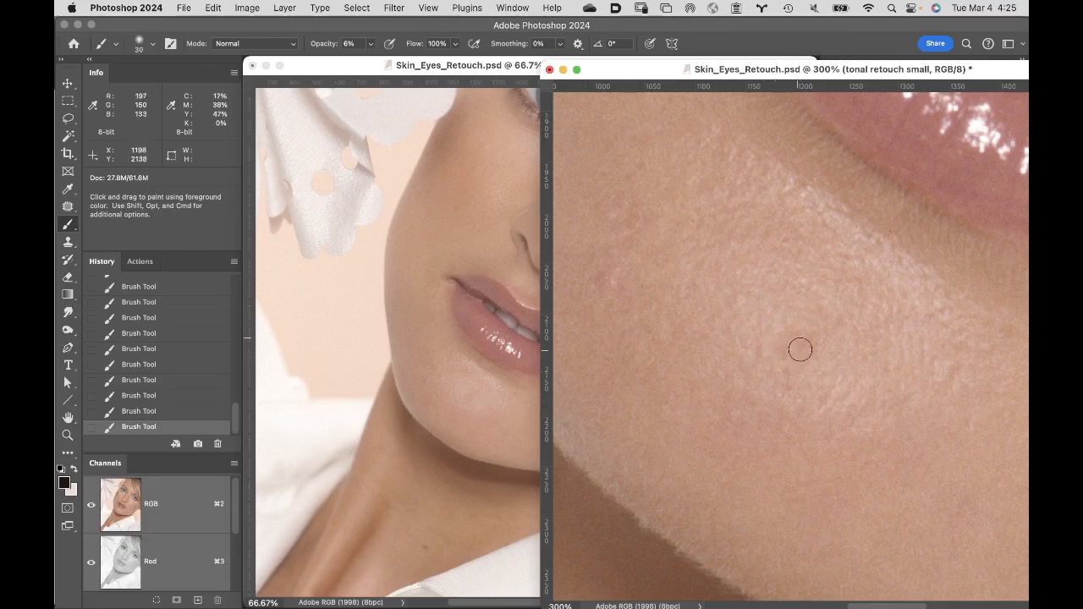
pyautogui.press(']')
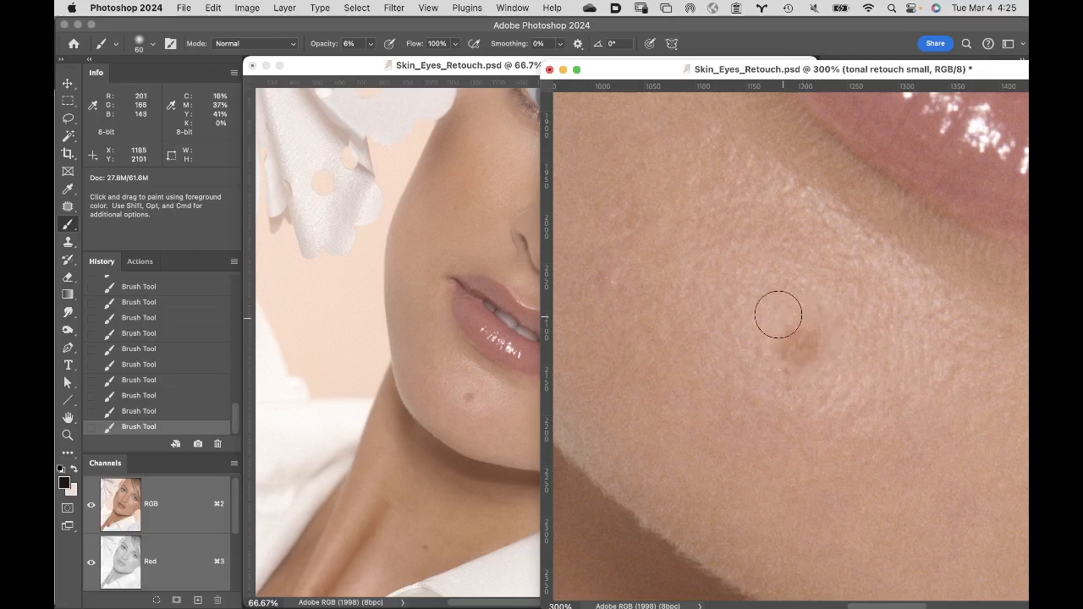
pyautogui.click(180, 366)
pyautogui.click(179, 350)
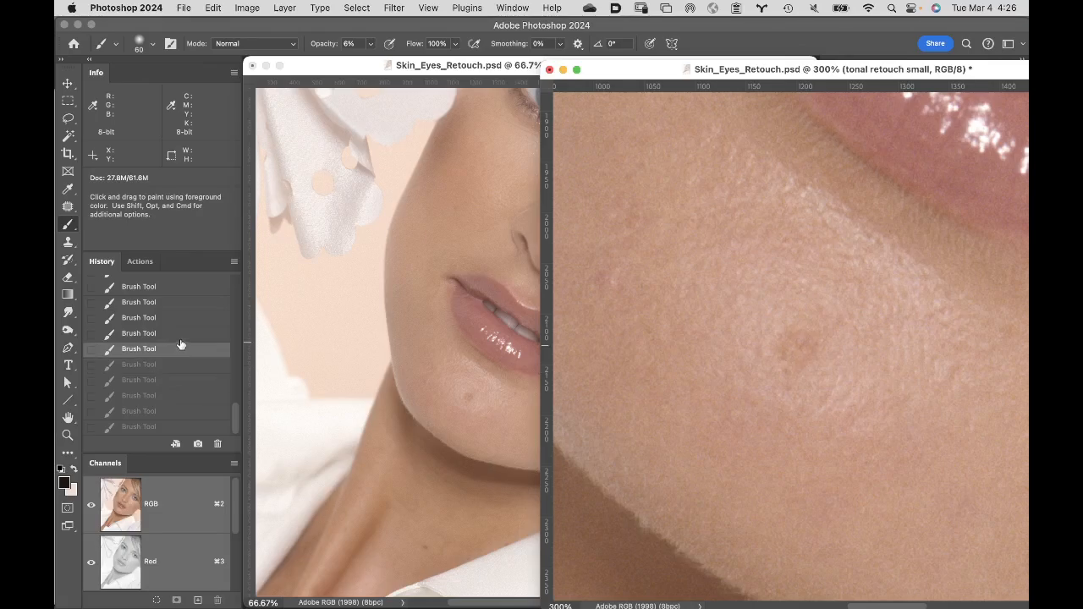
# - Lighten the darkened blemish with the light tint and reduce the brush size to 20 px
pyautogui.press('x')
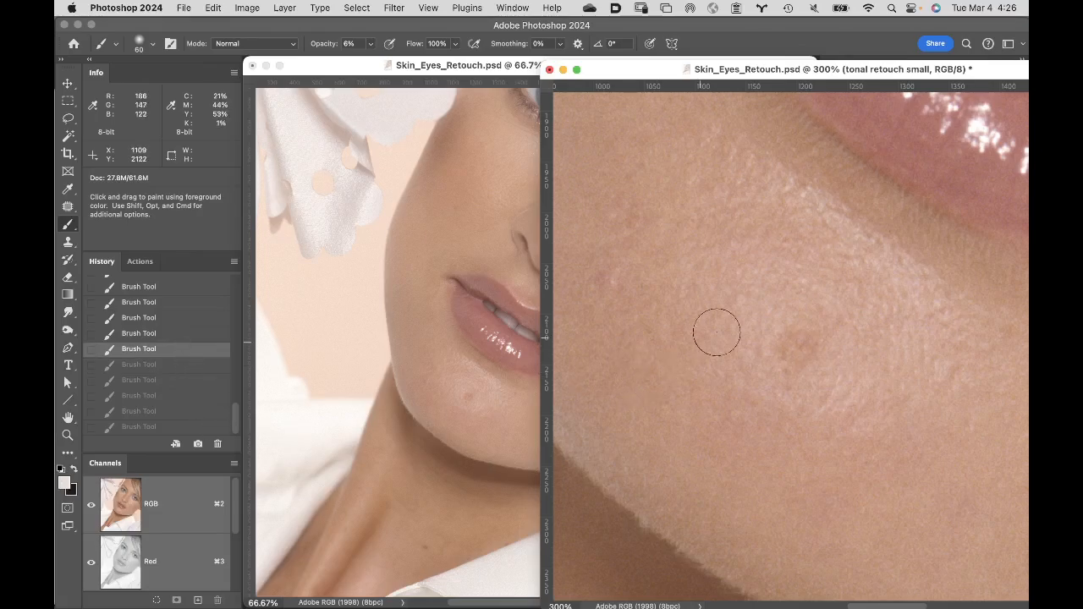
pyautogui.moveTo(810, 343)
pyautogui.mouseDown()
pyautogui.moveTo(779, 370)
pyautogui.moveTo(799, 322)
pyautogui.moveTo(810, 344)
pyautogui.moveTo(795, 366)
pyautogui.moveTo(788, 331)
pyautogui.mouseUp()
pyautogui.press('[')
pyautogui.press('[')
pyautogui.press('[')
pyautogui.press('[')
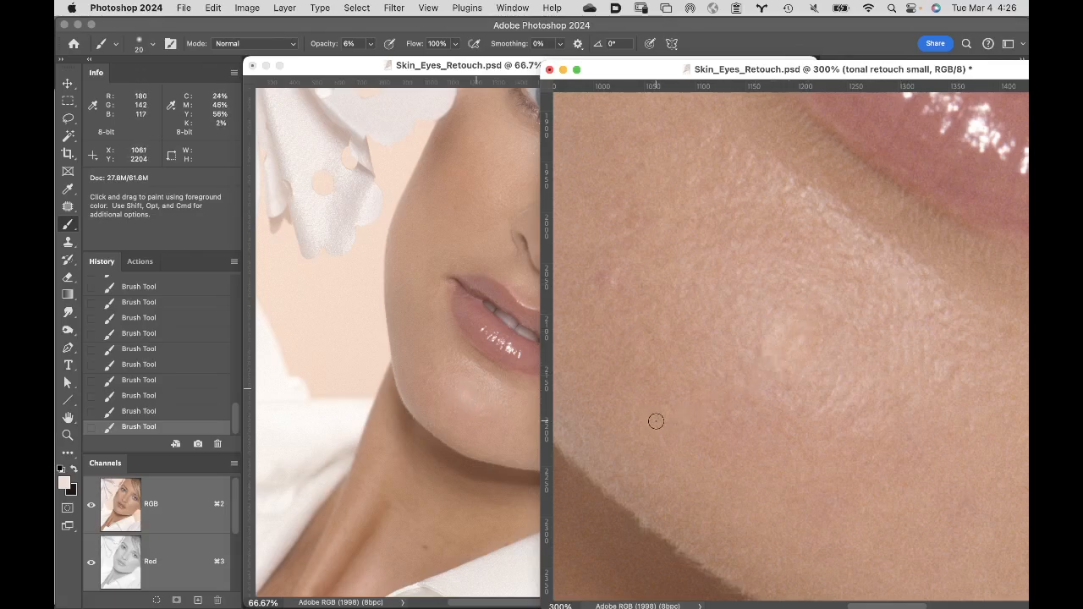
# - Even out the blemish with the dark tint at 25 px, and return to the light tint at 15 px
pyautogui.press('x')
pyautogui.press(']')
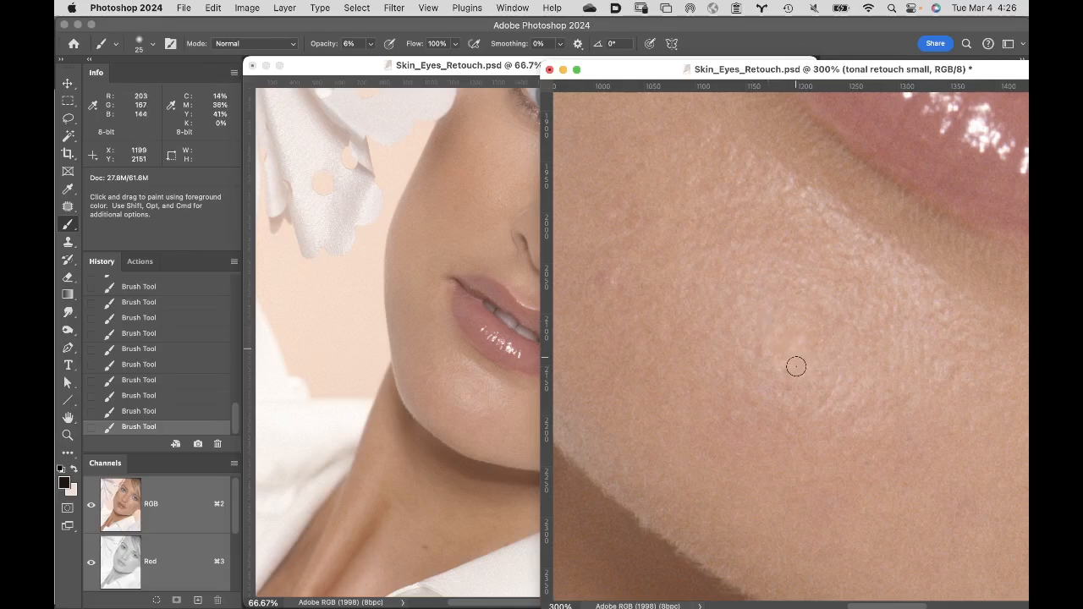
pyautogui.press('[')
pyautogui.press('[')
pyautogui.press('x')
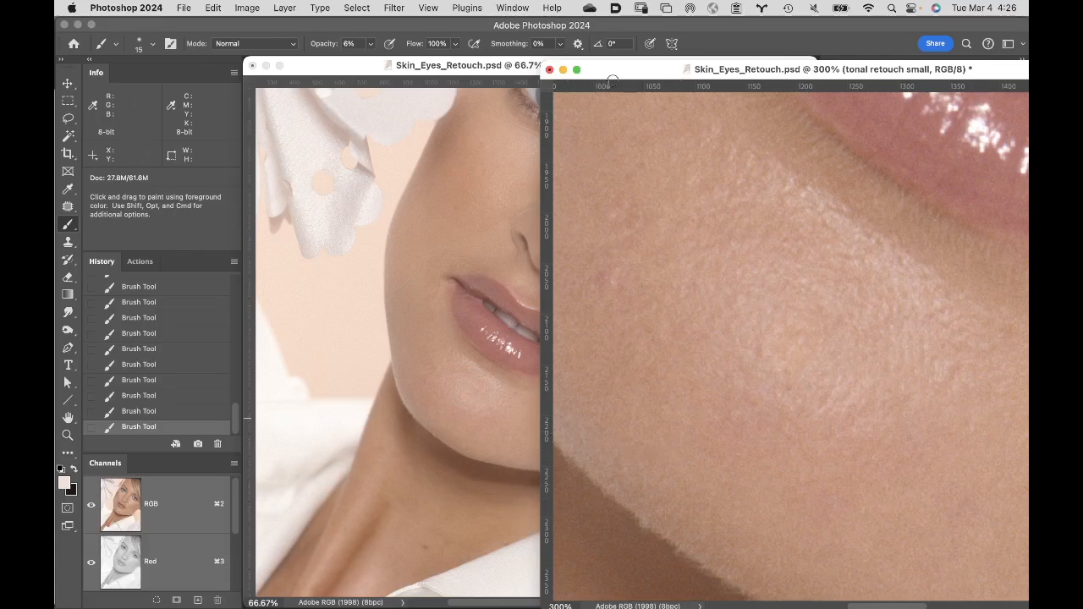
# - Move the 300% window off the Layers panel and compare the chin with the "tonal retouch small" layer hidden and shown
pyautogui.moveTo(629, 70)
pyautogui.mouseDown()
pyautogui.moveTo(480, 121)
pyautogui.moveTo(296, 63)
pyautogui.moveTo(321, 38)
pyautogui.mouseUp()
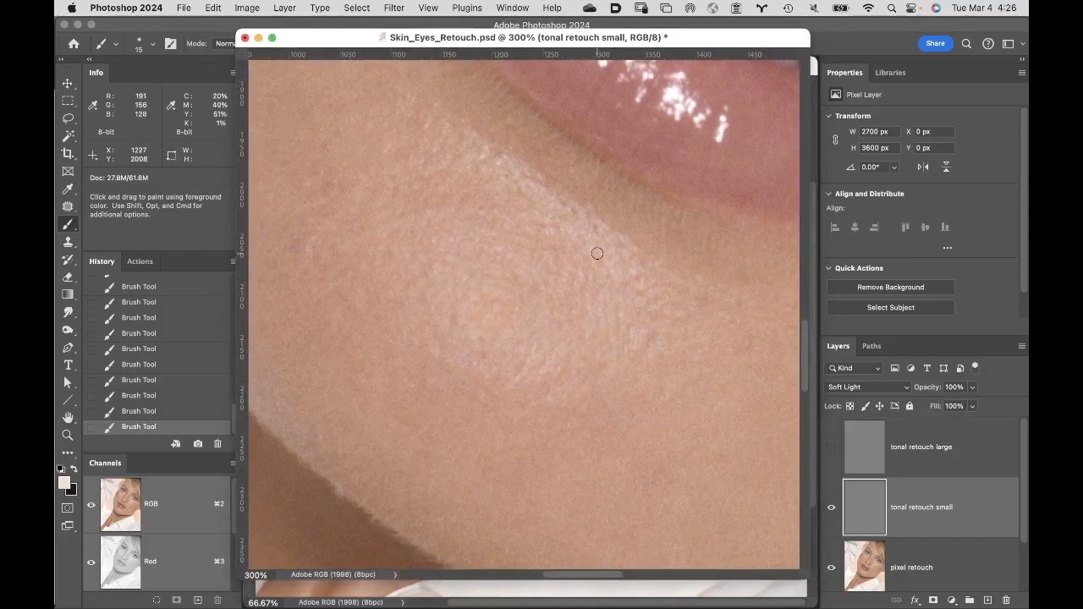
pyautogui.click(832, 509)
pyautogui.click(831, 510)
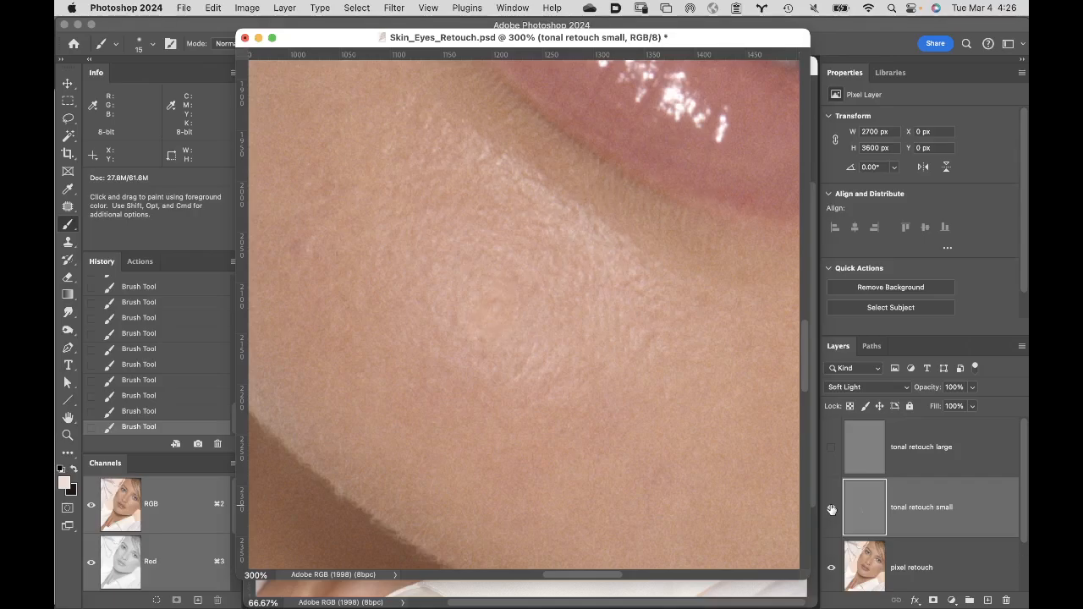
pyautogui.click(831, 509)
pyautogui.click(832, 511)
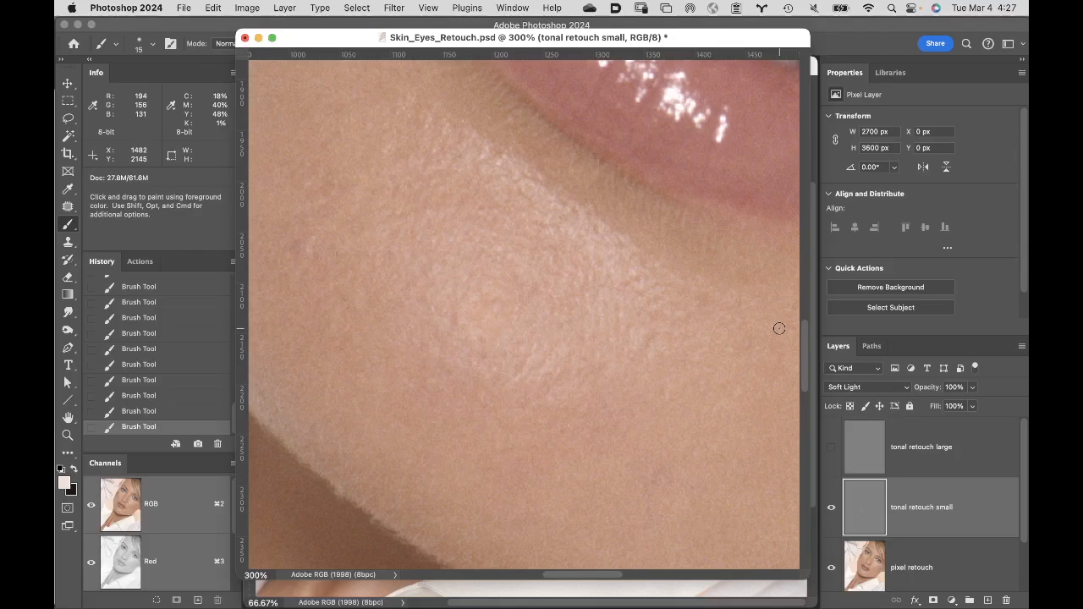
# - Isolate the "tonal retouch small" layer to examine its painted strokes, and show the portrait layers again
pyautogui.keyDown('alt'); pyautogui.click(831, 510); pyautogui.keyUp('alt')
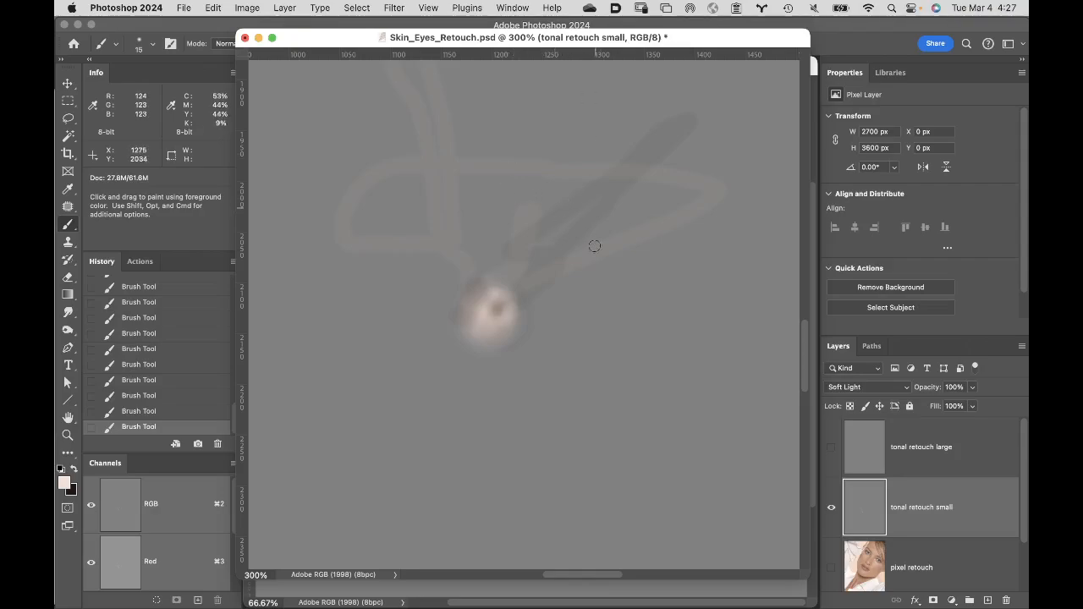
pyautogui.press('space')
pyautogui.moveTo(536, 205); pyautogui.dragTo(595, 399)
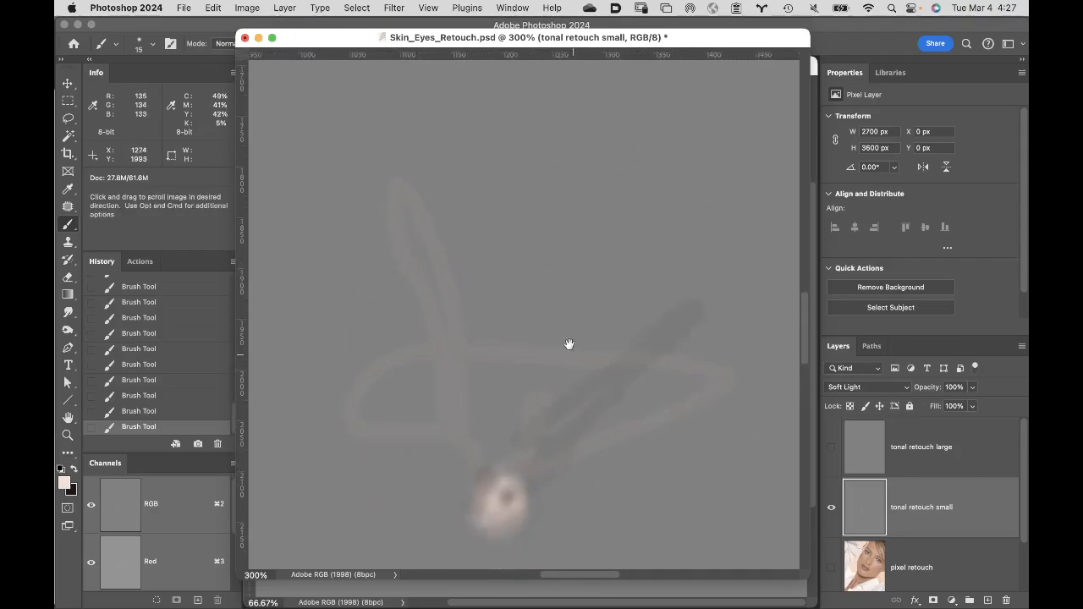
pyautogui.moveTo(569, 345); pyautogui.dragTo(560, 330)
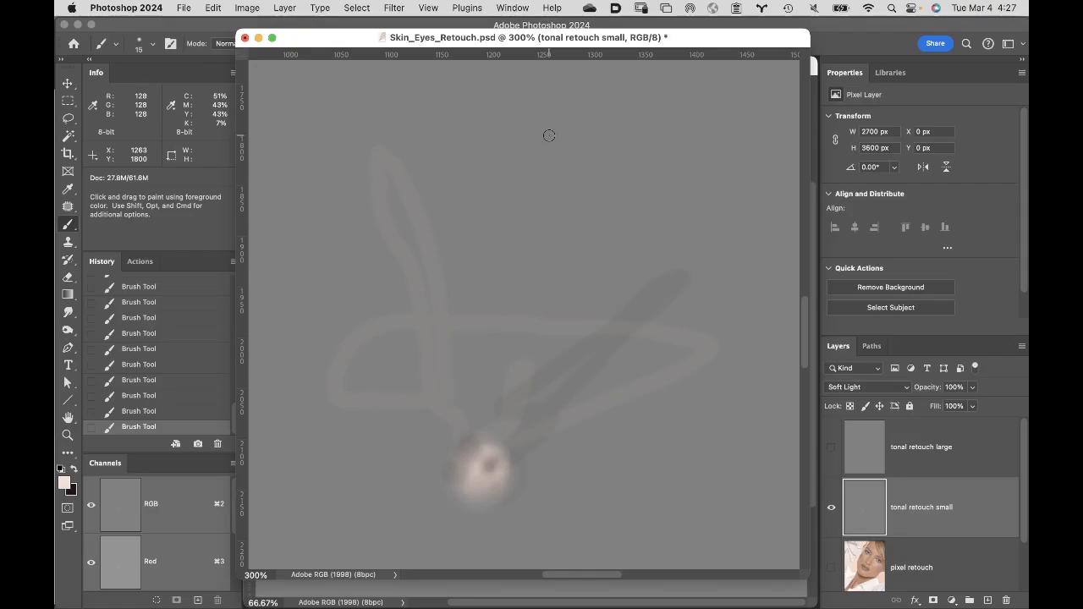
pyautogui.click(833, 570)
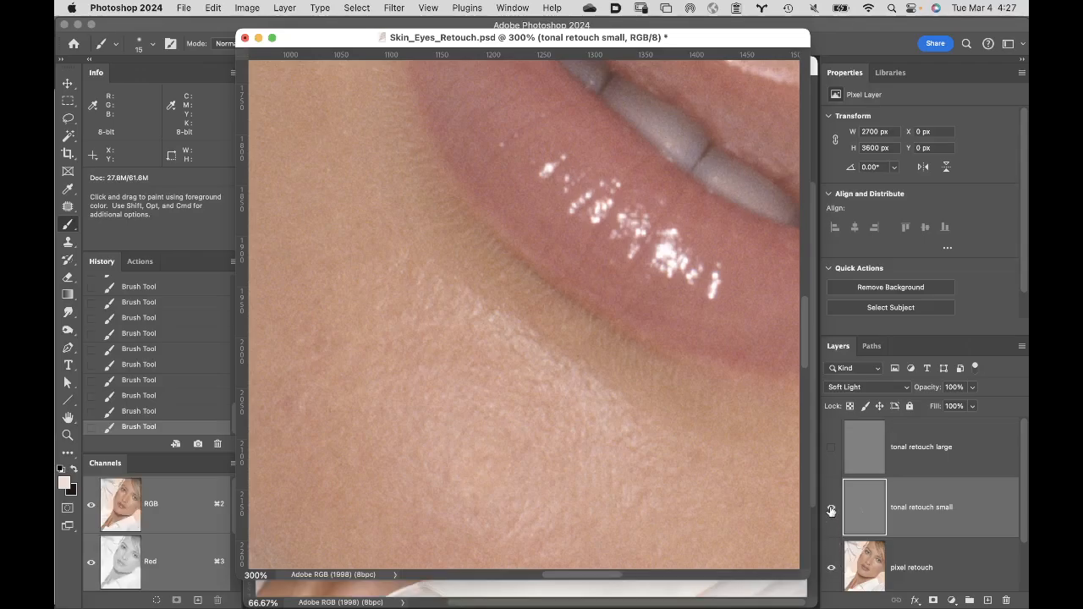
# - Compare the chin with and without the "tonal retouch small" layer again, and lower the 300% window to uncover the 66.67% view
pyautogui.click(832, 507)
pyautogui.click(831, 508)
pyautogui.click(831, 509)
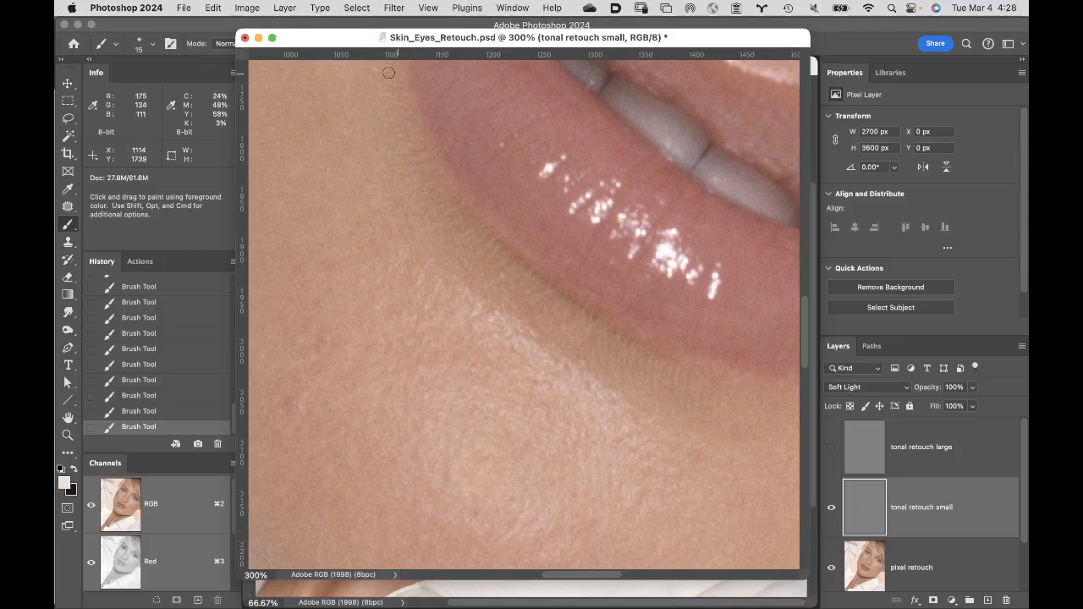
pyautogui.moveTo(320, 42); pyautogui.dragTo(290, 479)
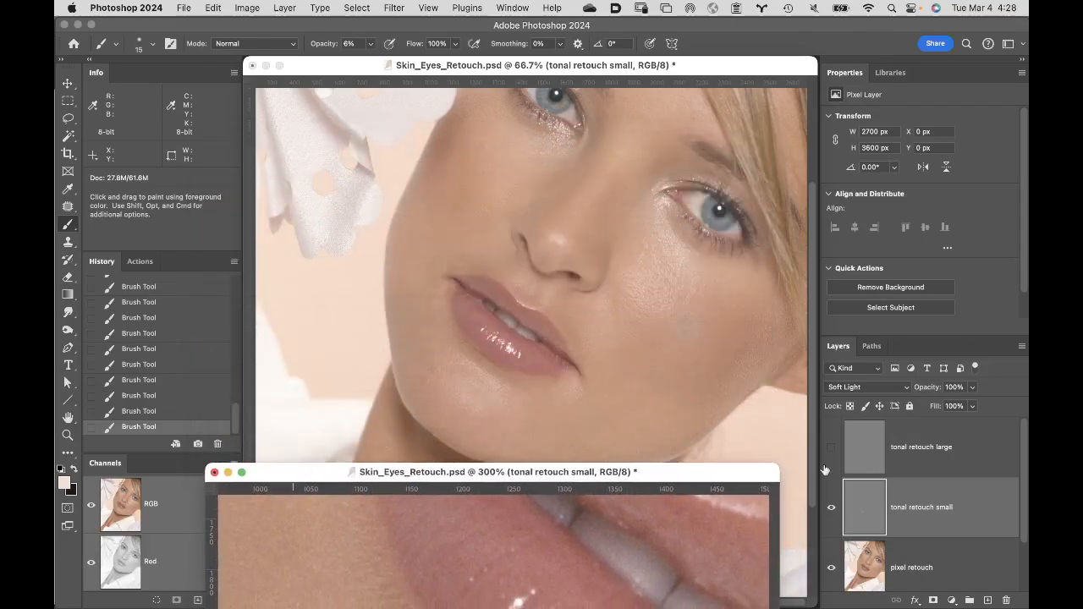
# - Compare the portrait with and without the "tonal retouch small" layer at 66.67%, and raise the 300% window to compare the chin there too
pyautogui.click(831, 508)
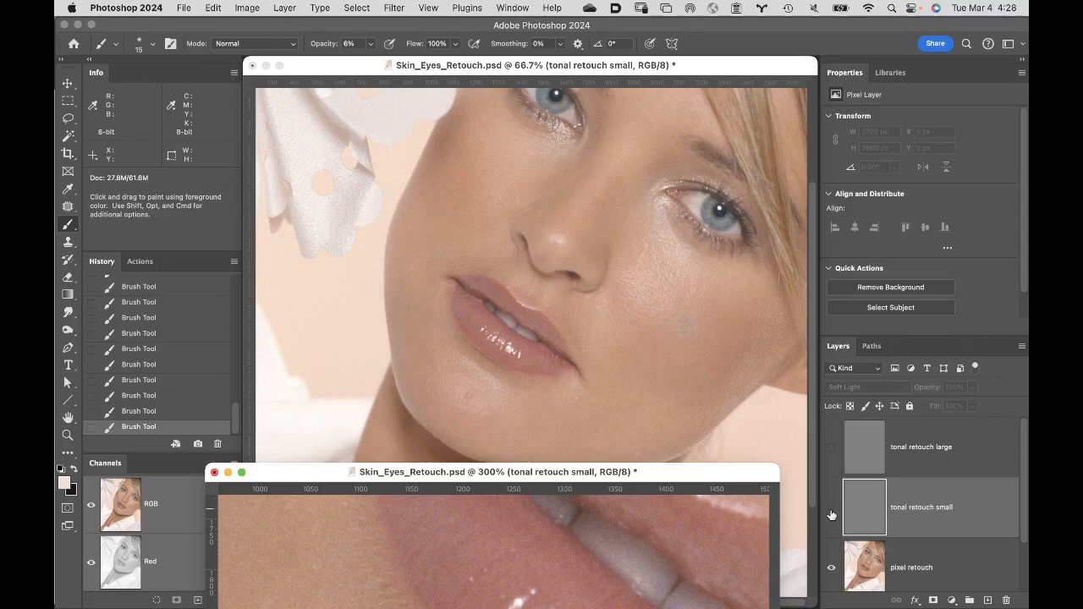
pyautogui.click(831, 509)
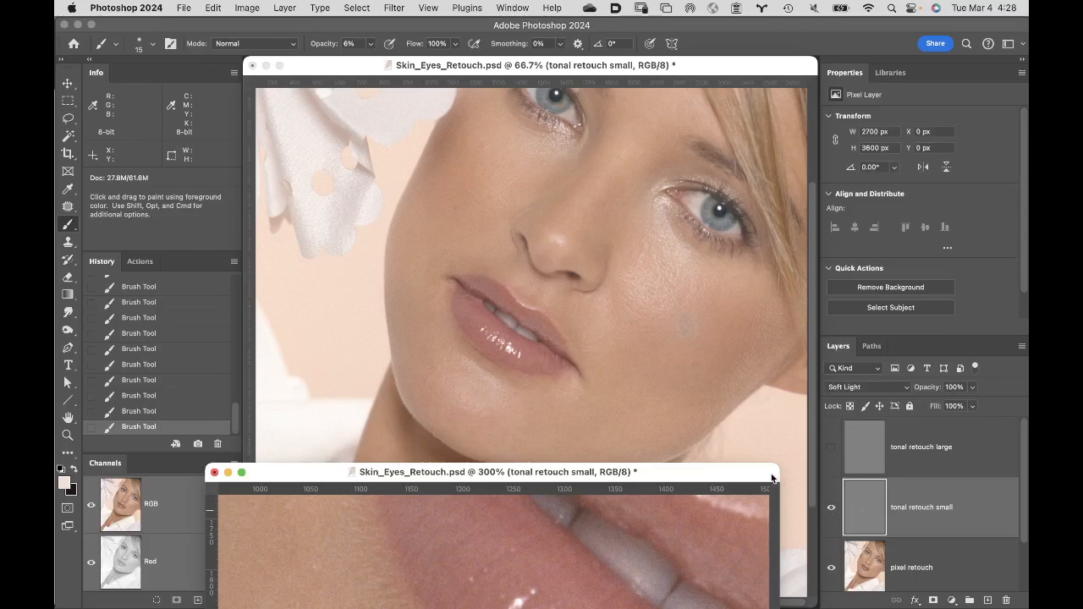
pyautogui.moveTo(685, 470); pyautogui.dragTo(643, 48)
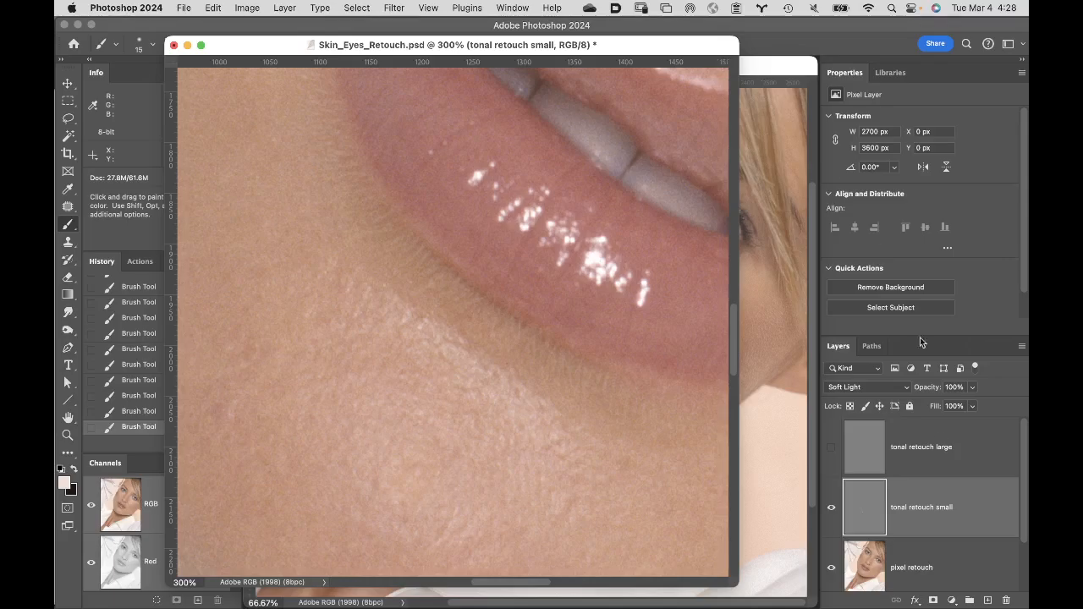
pyautogui.click(831, 509)
pyautogui.click(831, 510)
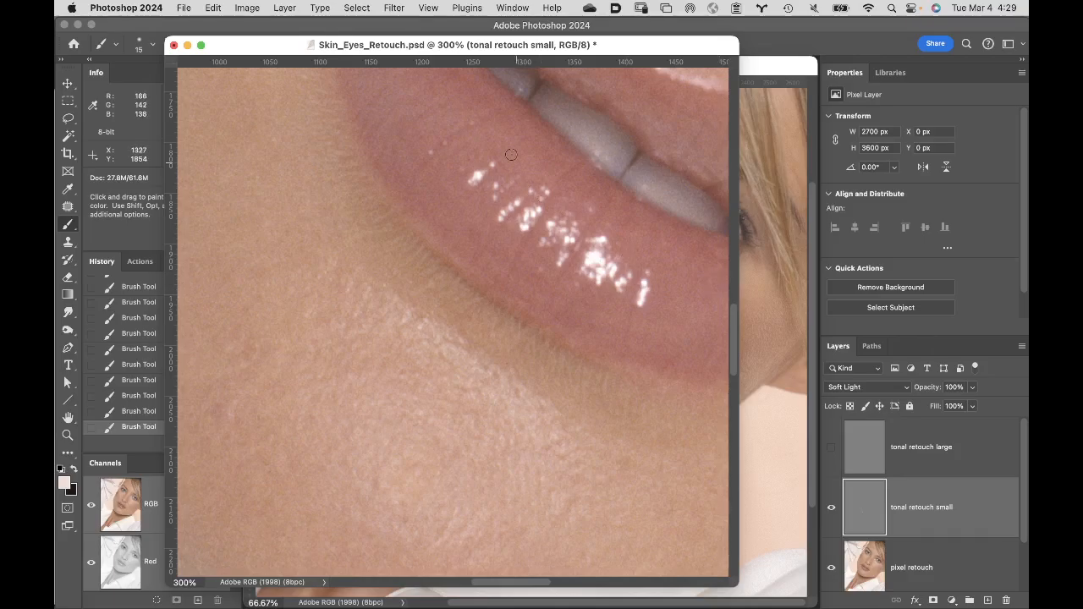
# - Save the document as Skin_Eyes_Retouch.psd in Photoshop format on Toss Volume, with the Adobe RGB (1998) profile embedded
pyautogui.click(183, 8)
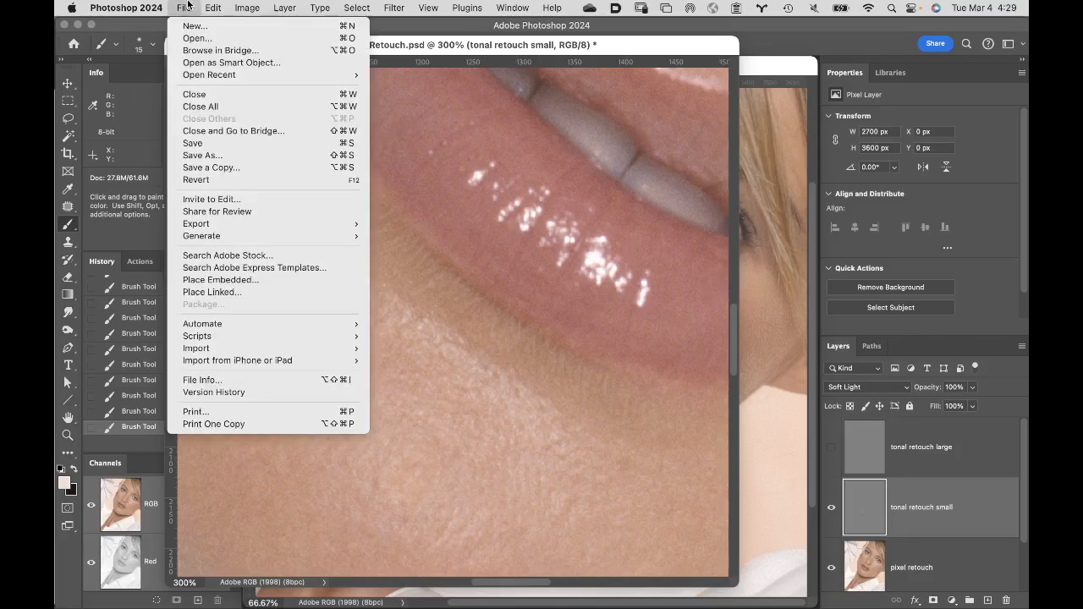
pyautogui.click(230, 156)
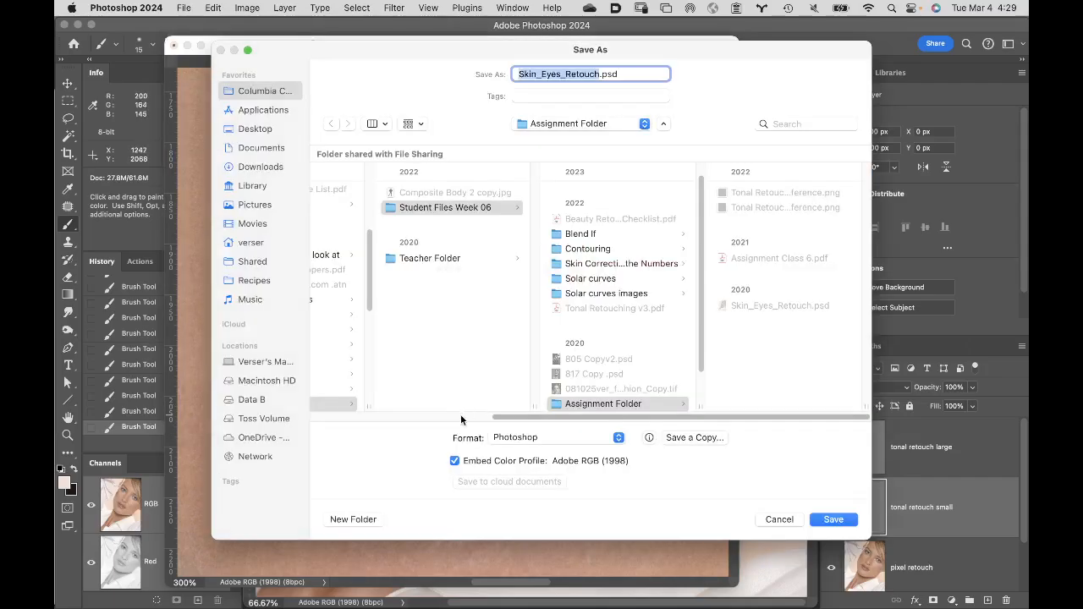
pyautogui.click(270, 419)
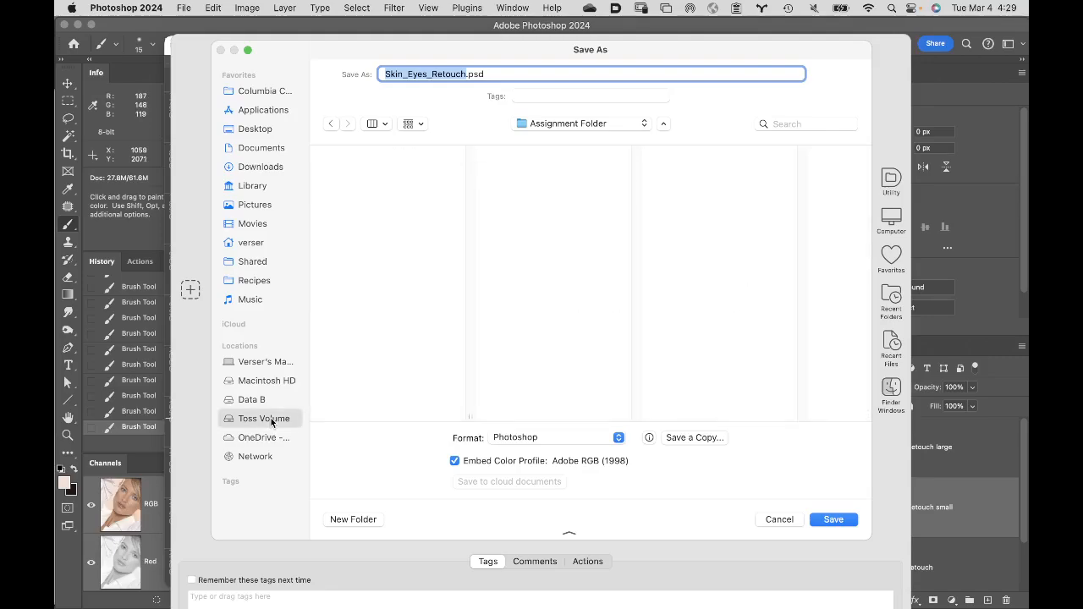
pyautogui.click(838, 519)
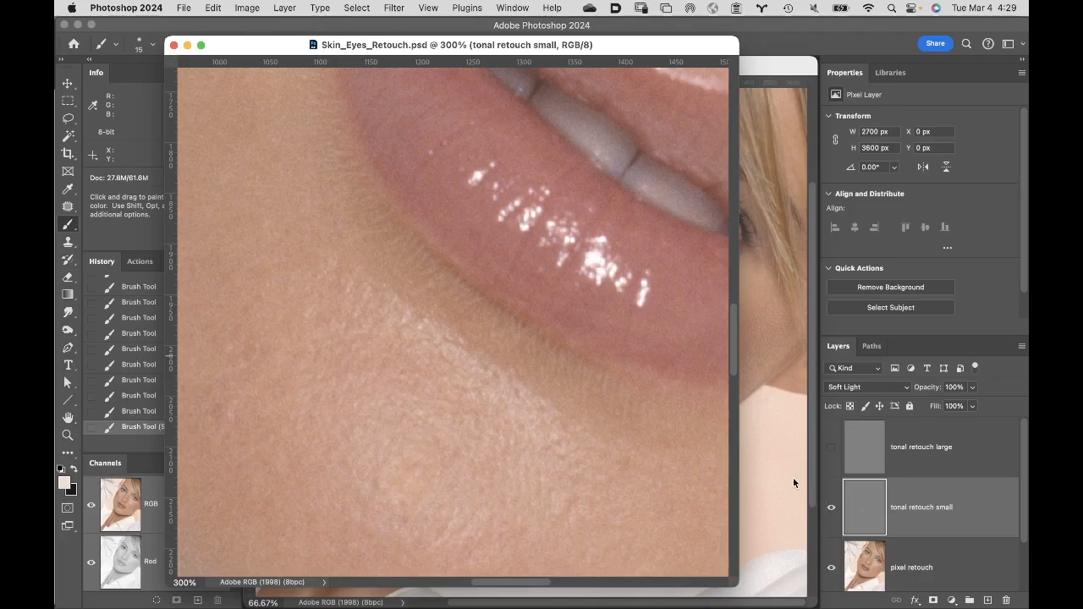
# - Isolate the "tonal retouch small" layer to examine its light and dark strokes over the chin
pyautogui.keyDown('alt'); pyautogui.click(831, 509); pyautogui.keyUp('alt')
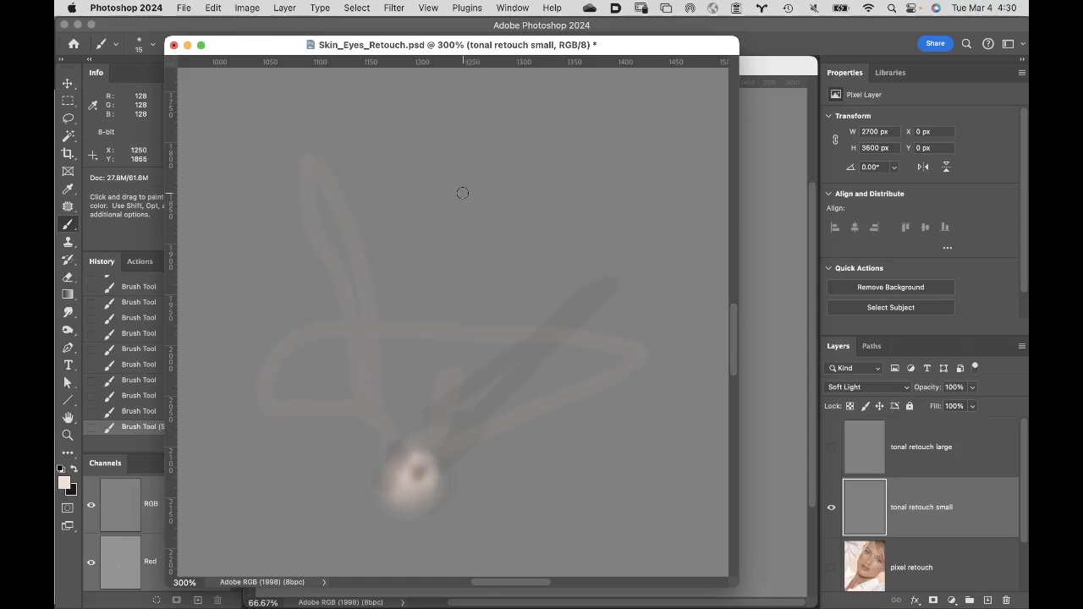
# - Sample the layer's neutral gray (RGB 128) and erase the faint strokes around the chin spot with a 100 px brush at 100% opacity
pyautogui.keyDown('alt'); pyautogui.click(459, 191); pyautogui.keyUp('alt')
pyautogui.press(']')
pyautogui.press(']')
pyautogui.press(']')
pyautogui.press(']')
pyautogui.press(']')
pyautogui.press(']')
pyautogui.press(']')
pyautogui.press(']')
pyautogui.press(']')
pyautogui.press(']')
pyautogui.press(']')
pyautogui.press(']')
pyautogui.moveTo(358, 415)
pyautogui.mouseDown()
pyautogui.moveTo(373, 386)
pyautogui.moveTo(363, 411)
pyautogui.moveTo(362, 386)
pyautogui.mouseUp()
pyautogui.moveTo(320, 48)
pyautogui.mouseDown()
pyautogui.moveTo(328, 76)
pyautogui.moveTo(435, 38)
pyautogui.mouseUp()
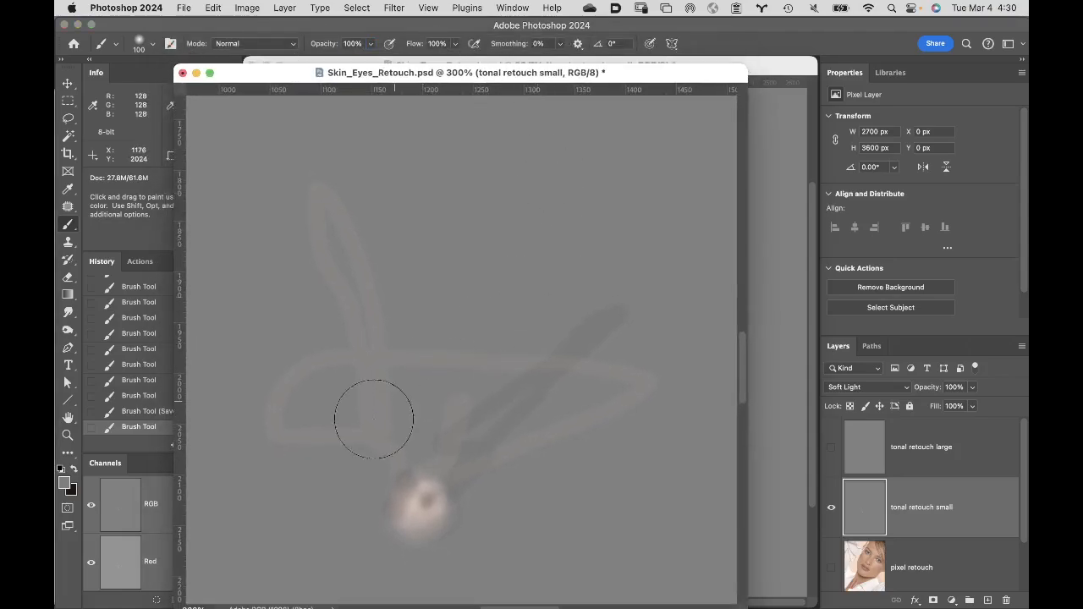
pyautogui.moveTo(367, 444)
pyautogui.mouseDown()
pyautogui.moveTo(331, 442)
pyautogui.moveTo(296, 429)
pyautogui.moveTo(324, 339)
pyautogui.moveTo(393, 340)
pyautogui.moveTo(355, 251)
pyautogui.moveTo(323, 231)
pyautogui.moveTo(429, 342)
pyautogui.moveTo(456, 400)
pyautogui.moveTo(449, 428)
pyautogui.moveTo(491, 474)
pyautogui.moveTo(544, 407)
pyautogui.moveTo(639, 380)
pyautogui.moveTo(512, 361)
pyautogui.moveTo(503, 322)
pyautogui.mouseUp()
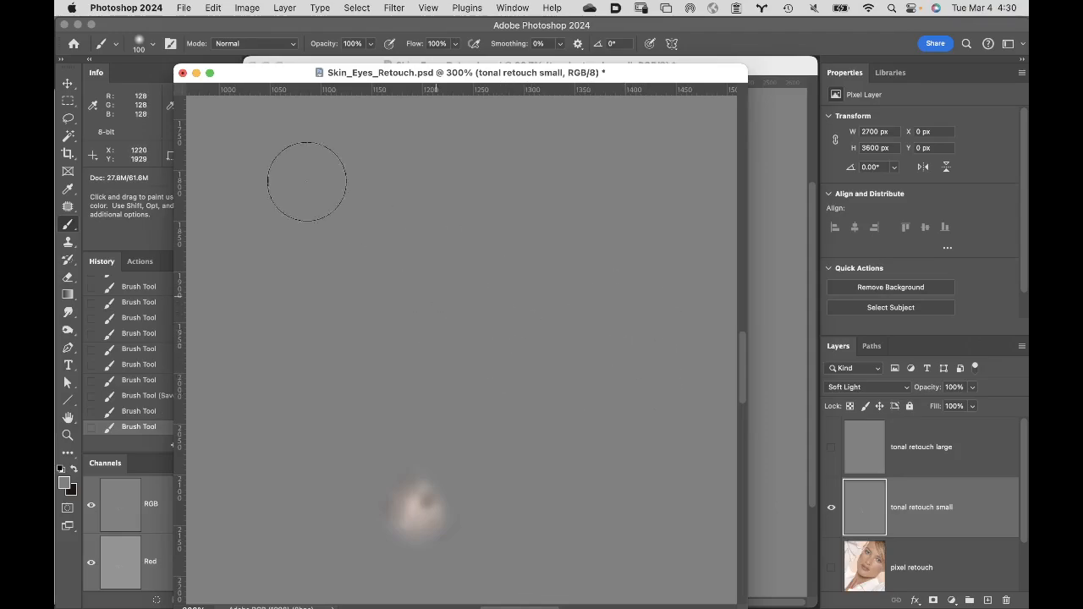
pyautogui.click(65, 485)
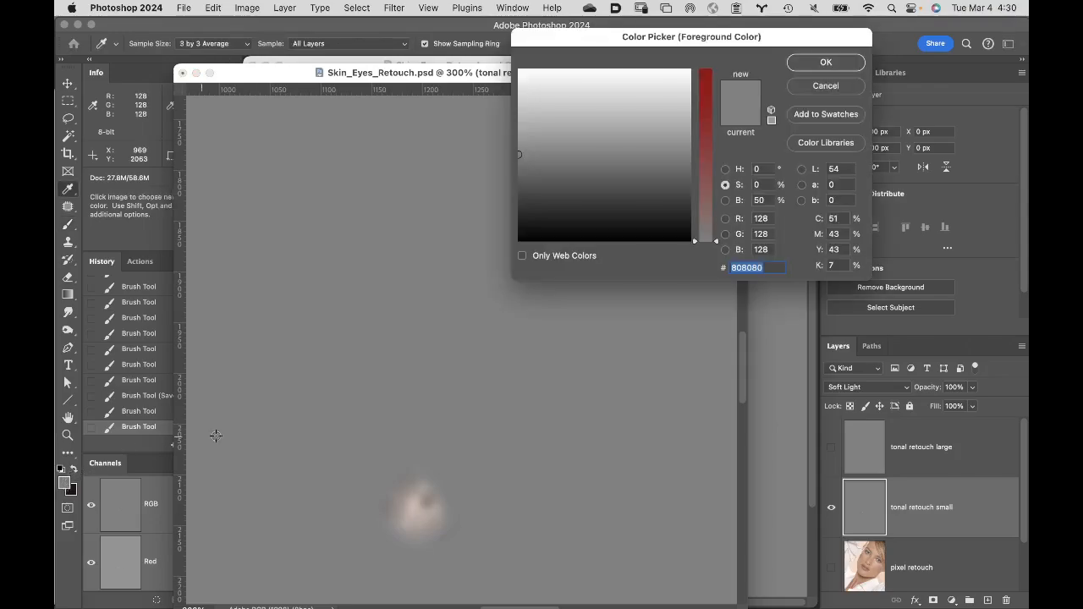
pyautogui.click(761, 169)
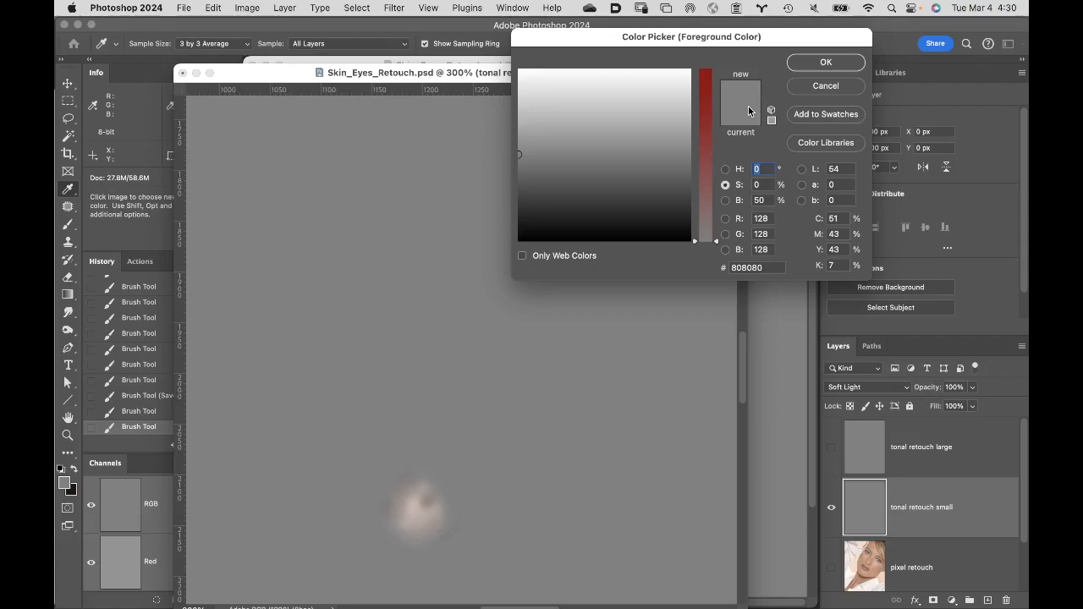
pyautogui.write('22')
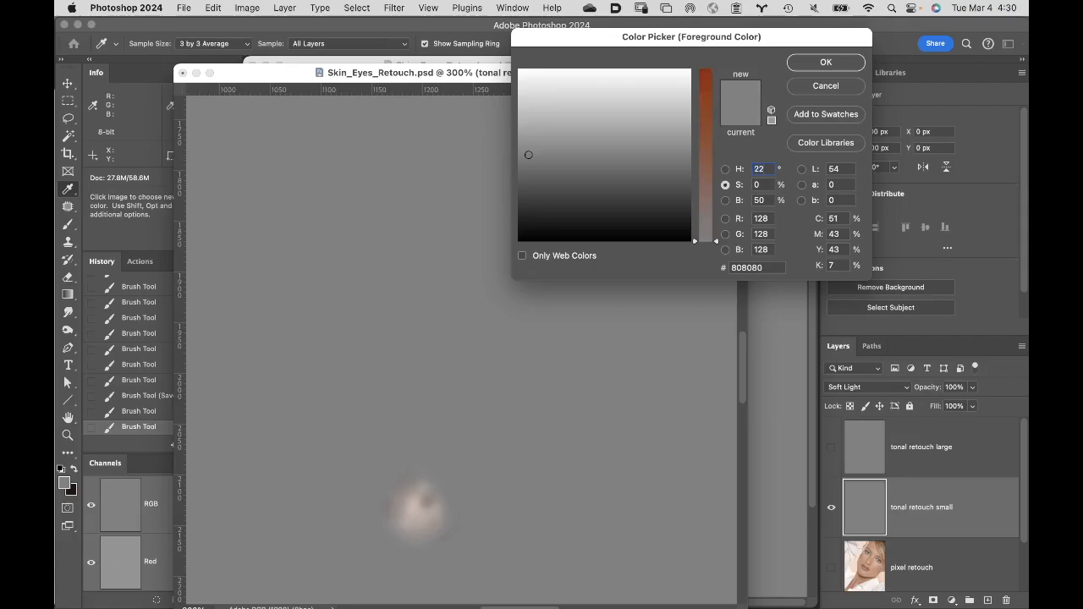
pyautogui.press('Tab')
pyautogui.click(726, 200)
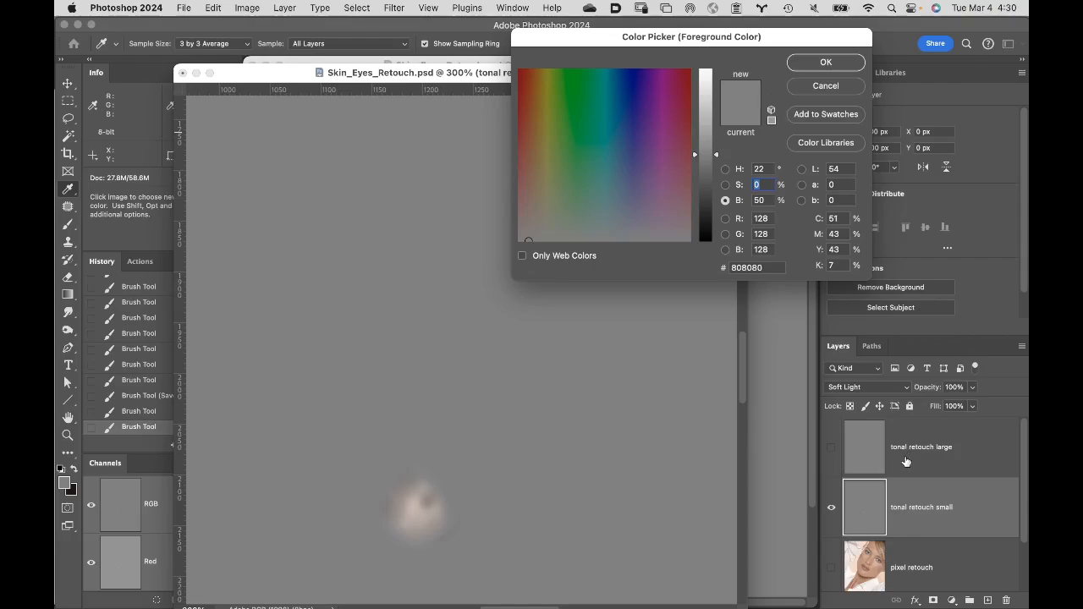
pyautogui.click(843, 88)
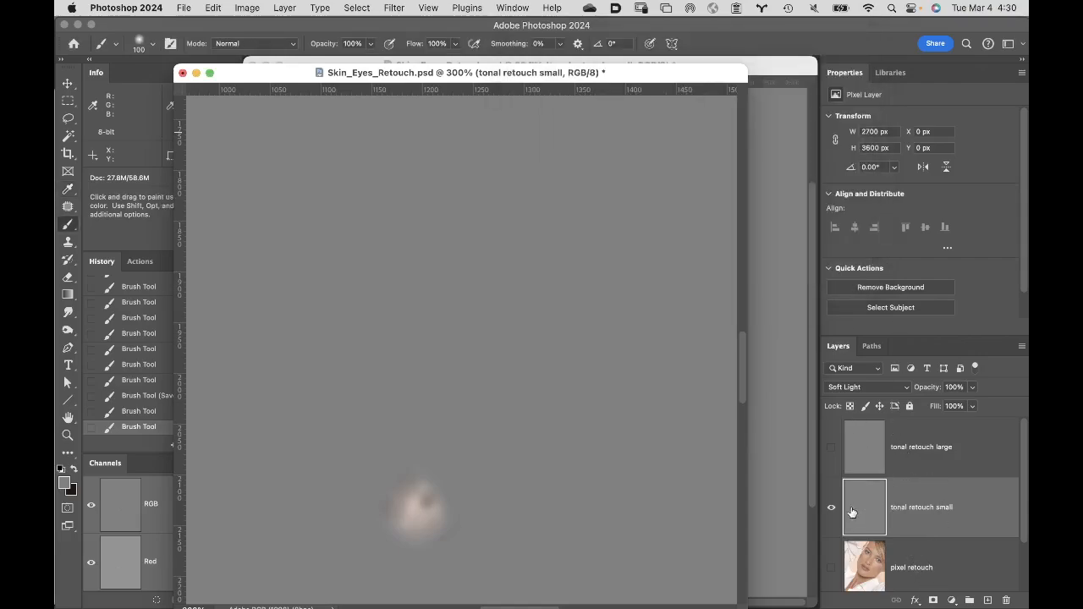
# - Show the "pixel retouch" layer and set the foreground color from its chin skin tone, with brightness 95% and saturation 12%
pyautogui.click(835, 570)
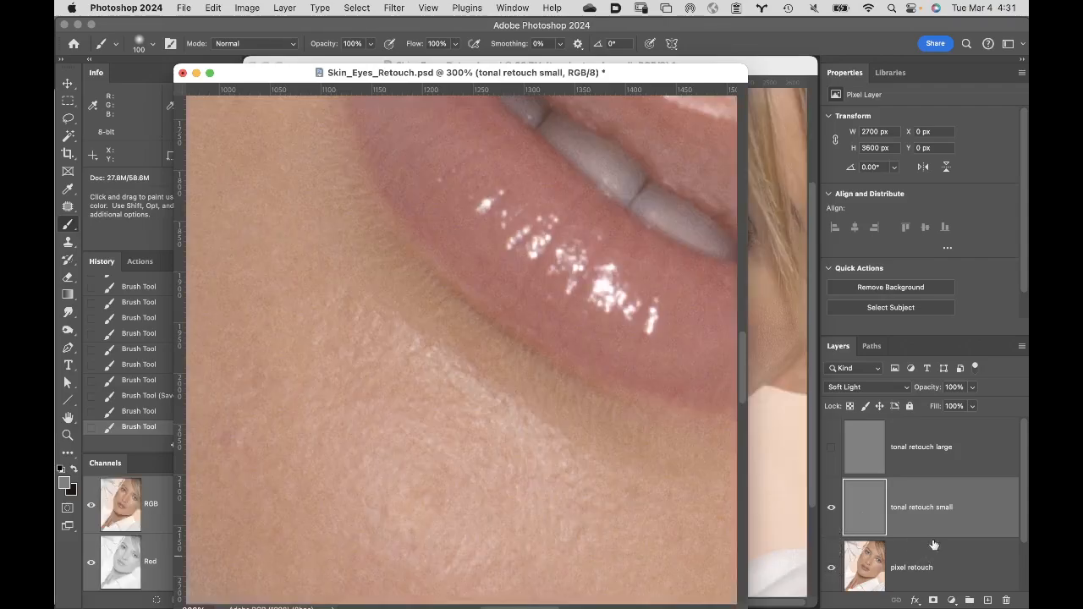
pyautogui.click(859, 569)
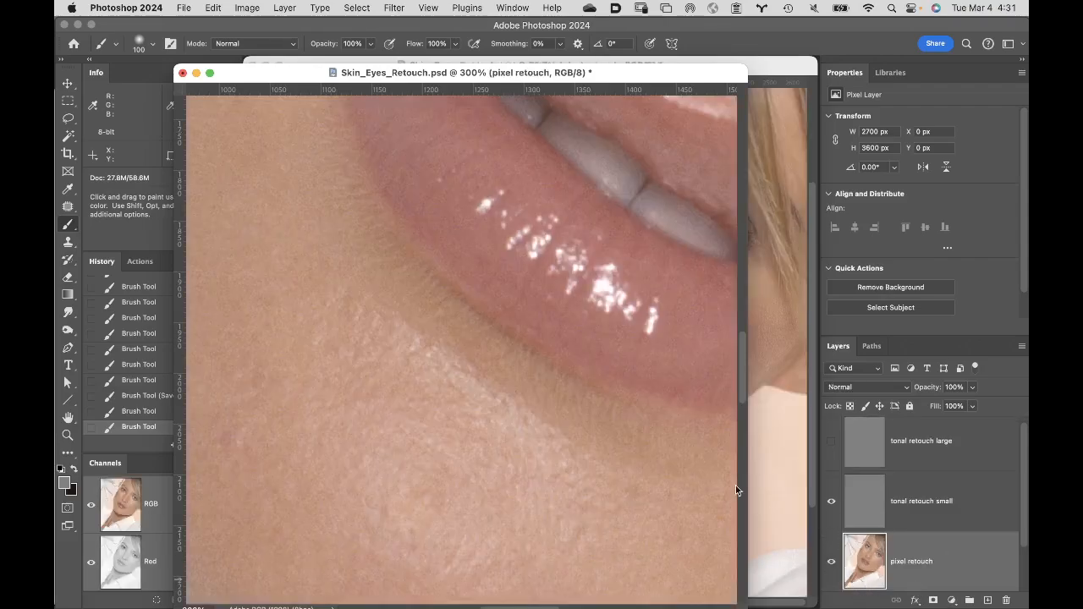
pyautogui.click(62, 485)
pyautogui.click(374, 386)
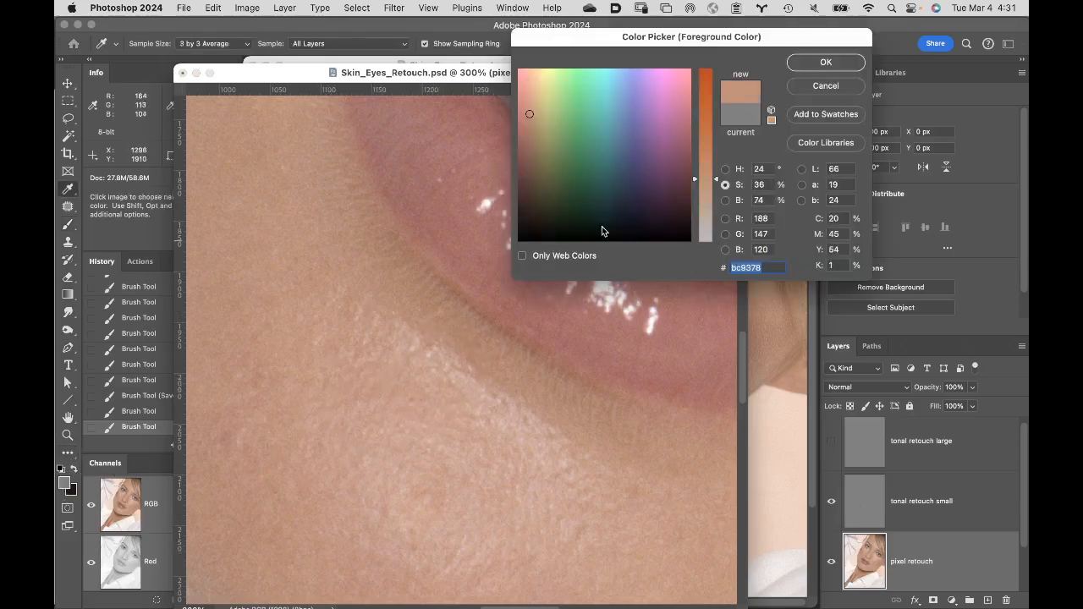
pyautogui.click(725, 201)
pyautogui.moveTo(716, 114); pyautogui.dragTo(713, 80)
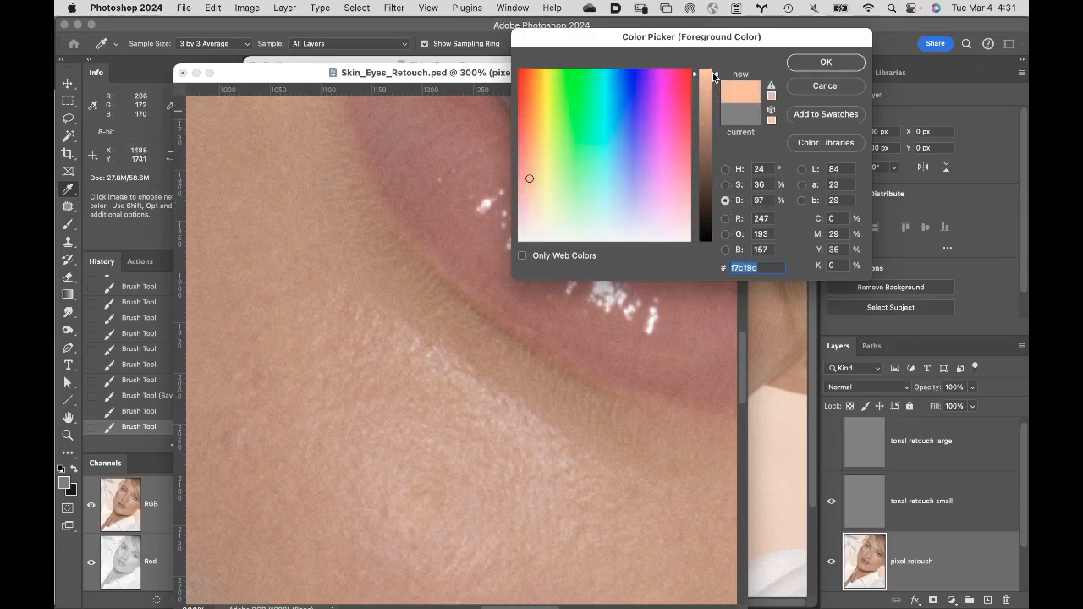
pyautogui.click(725, 185)
pyautogui.moveTo(715, 179); pyautogui.dragTo(713, 220)
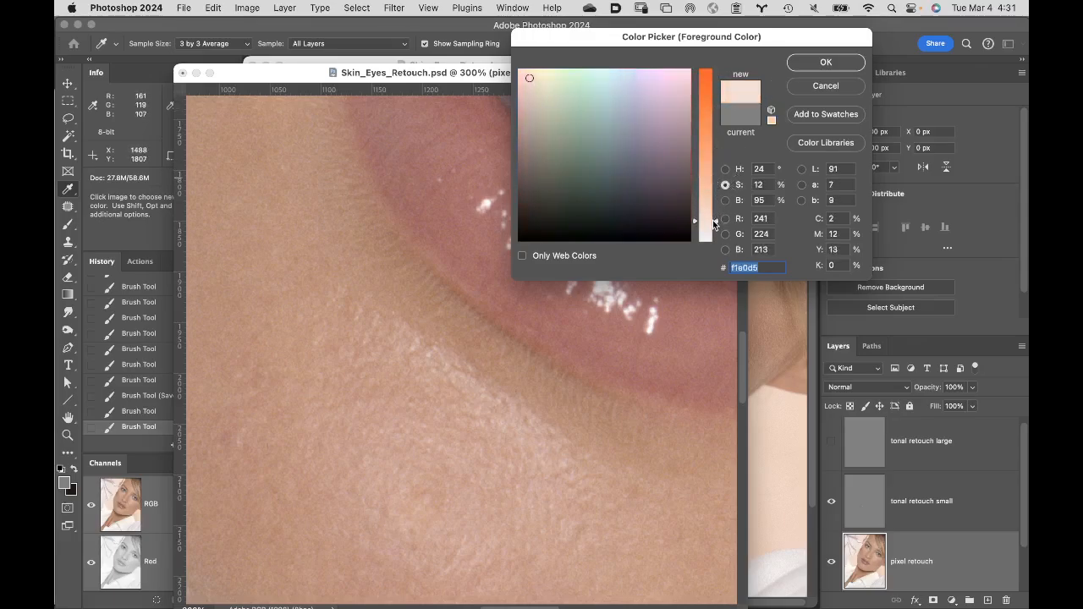
pyautogui.click(825, 63)
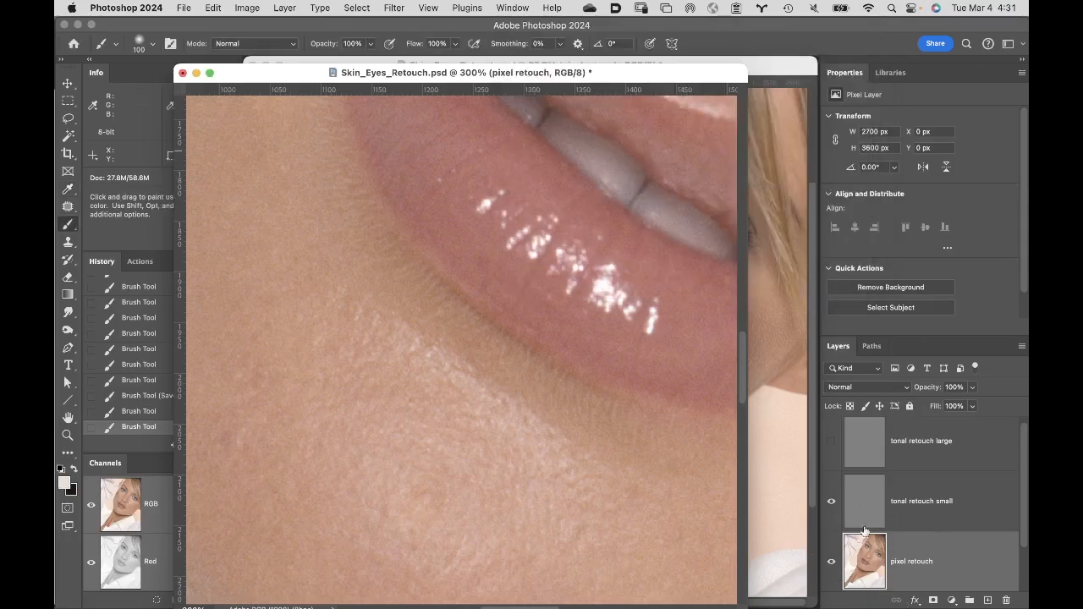
# - Compare the chin with and without the "tonal retouch small" layer
pyautogui.click(831, 503)
pyautogui.click(831, 505)
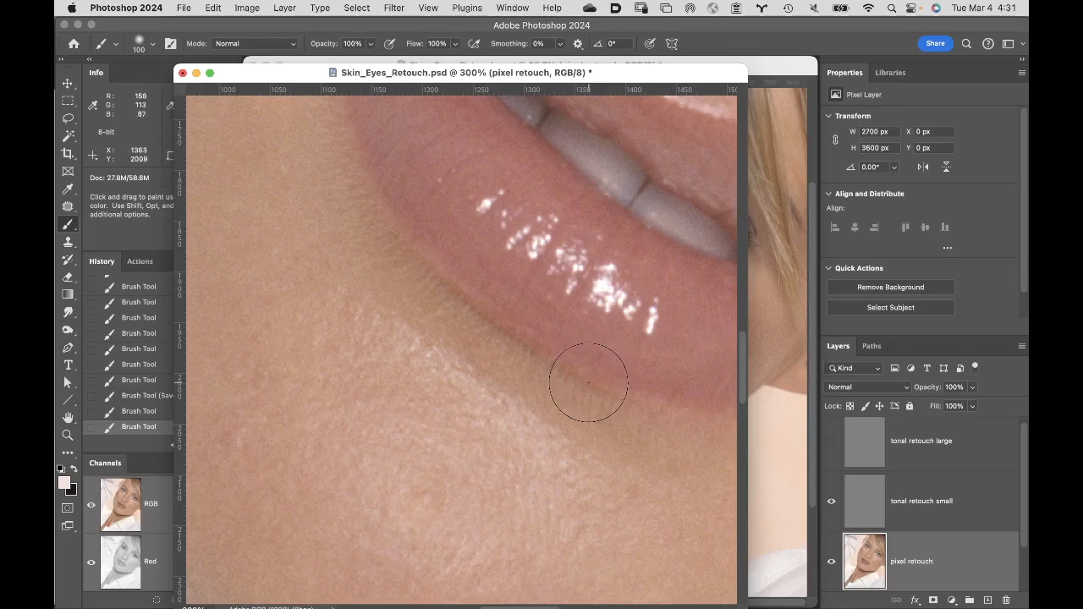
# - Make the "tonal retouch small" layer active and reduce the brush to 6 px for the crease below the inner eye corner
pyautogui.press('space')
pyautogui.moveTo(654, 294); pyautogui.dragTo(330, 511)
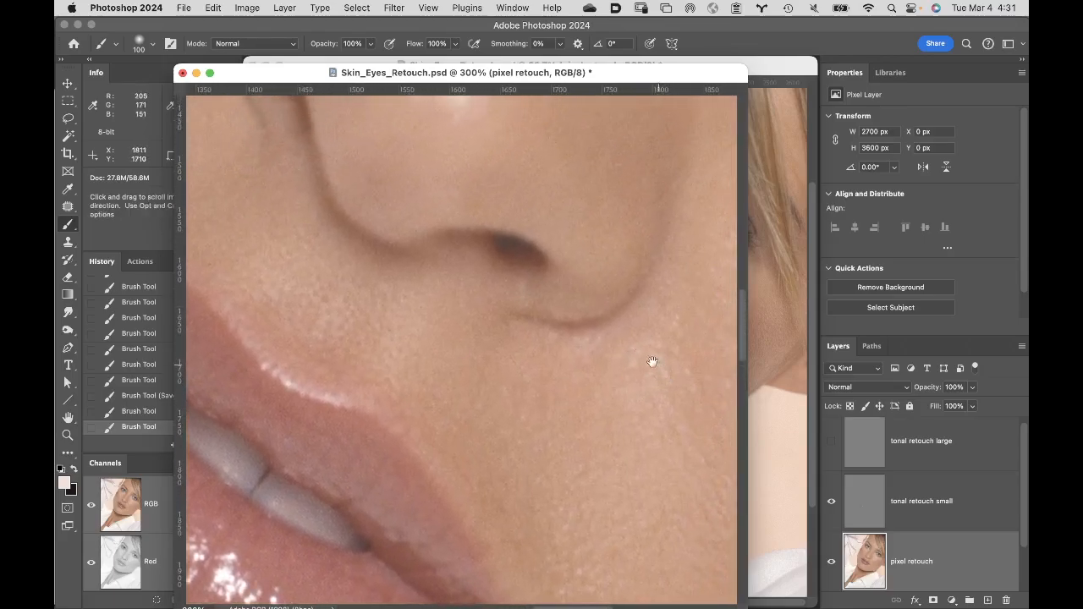
pyautogui.moveTo(653, 363); pyautogui.dragTo(313, 434)
pyautogui.moveTo(550, 292); pyautogui.dragTo(418, 385)
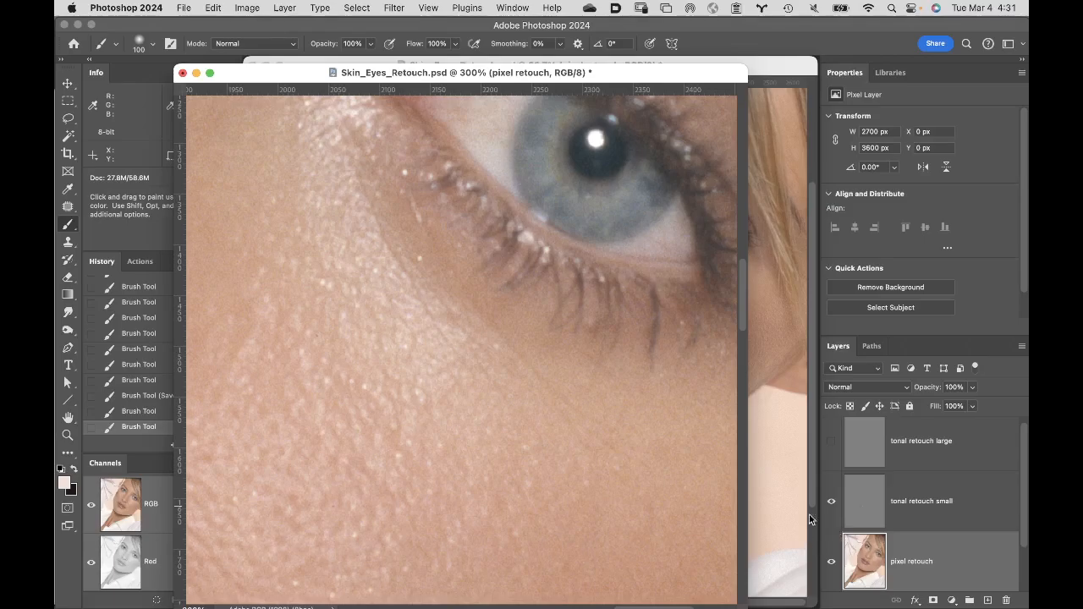
pyautogui.click(877, 505)
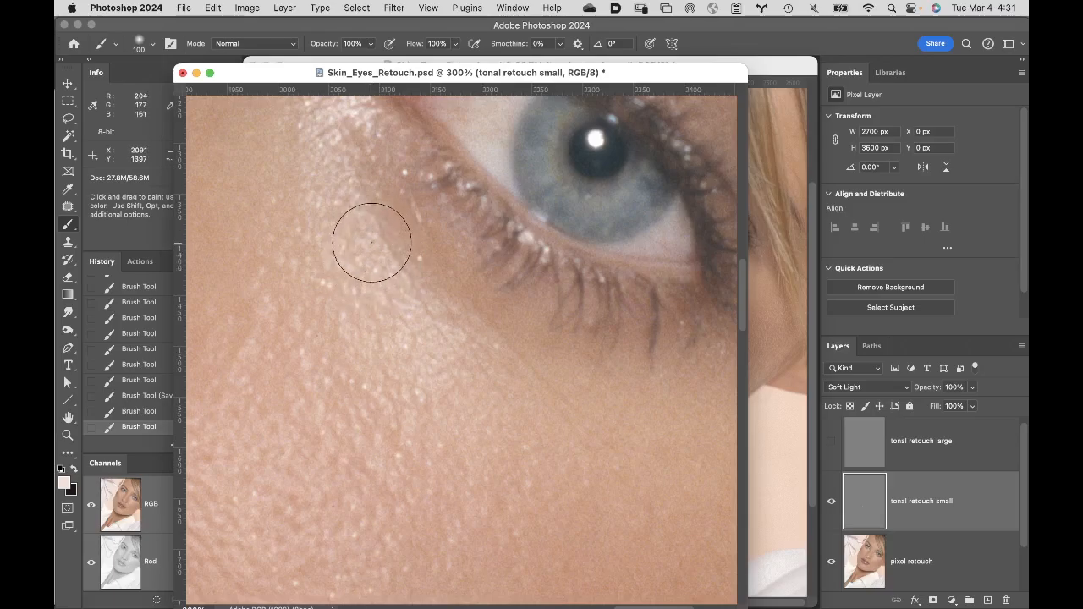
pyautogui.press('[')
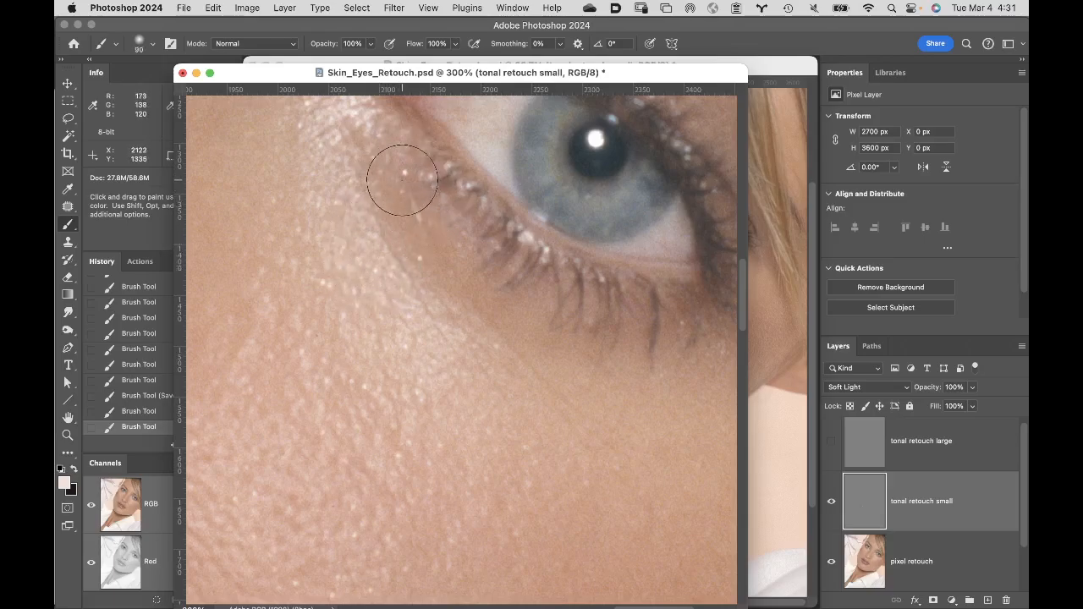
pyautogui.press('[')
pyautogui.press('[')
pyautogui.press('[')
pyautogui.press('[')
pyautogui.press('[')
pyautogui.press('[')
pyautogui.press('[')
pyautogui.press('[')
pyautogui.press('[')
pyautogui.press('[')
pyautogui.press('super+equal')
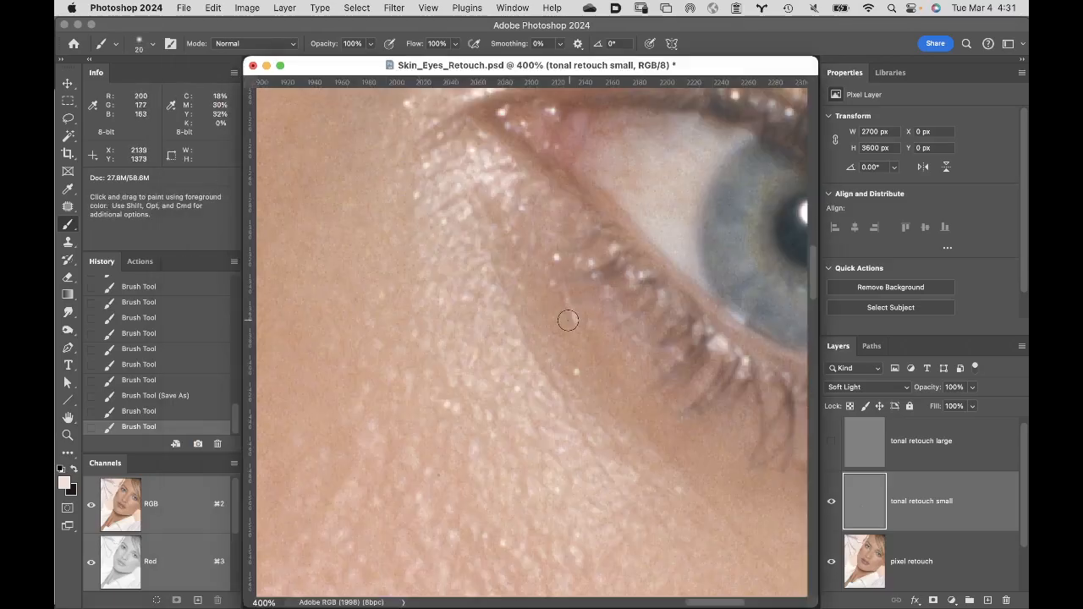
pyautogui.press('[')
pyautogui.press('[')
pyautogui.press('[')
pyautogui.press('[')
pyautogui.press('[')
# - Try lightening the dark under-eye crease with small dabs of the light tint at 100% brush opacity
pyautogui.click(504, 288)
pyautogui.click(506, 293)
pyautogui.click(508, 298)
pyautogui.click(511, 303)
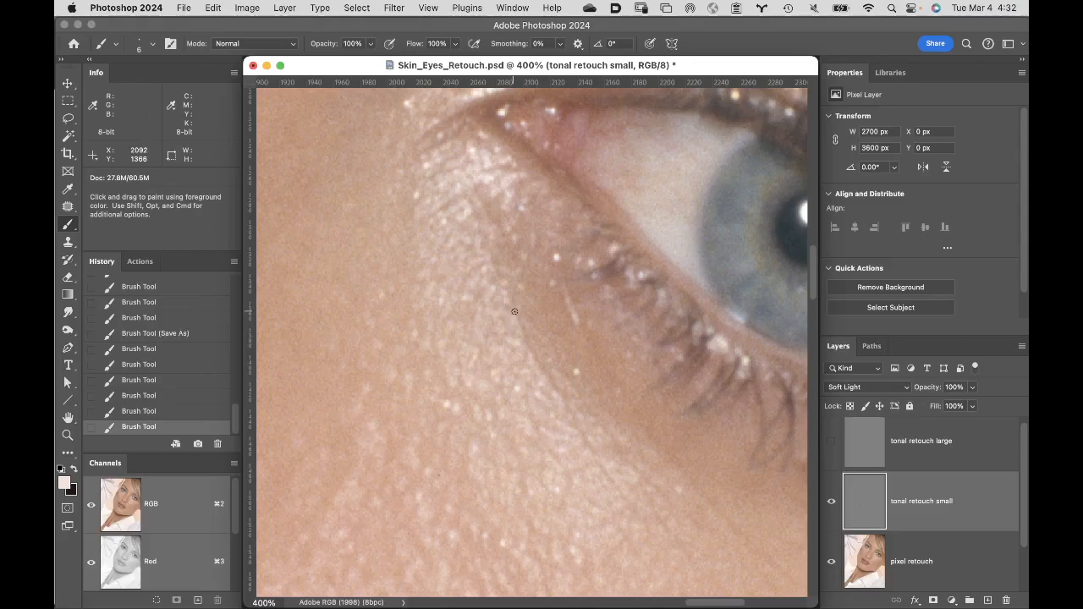
pyautogui.click(513, 307)
pyautogui.click(517, 311)
pyautogui.click(521, 318)
pyautogui.click(526, 326)
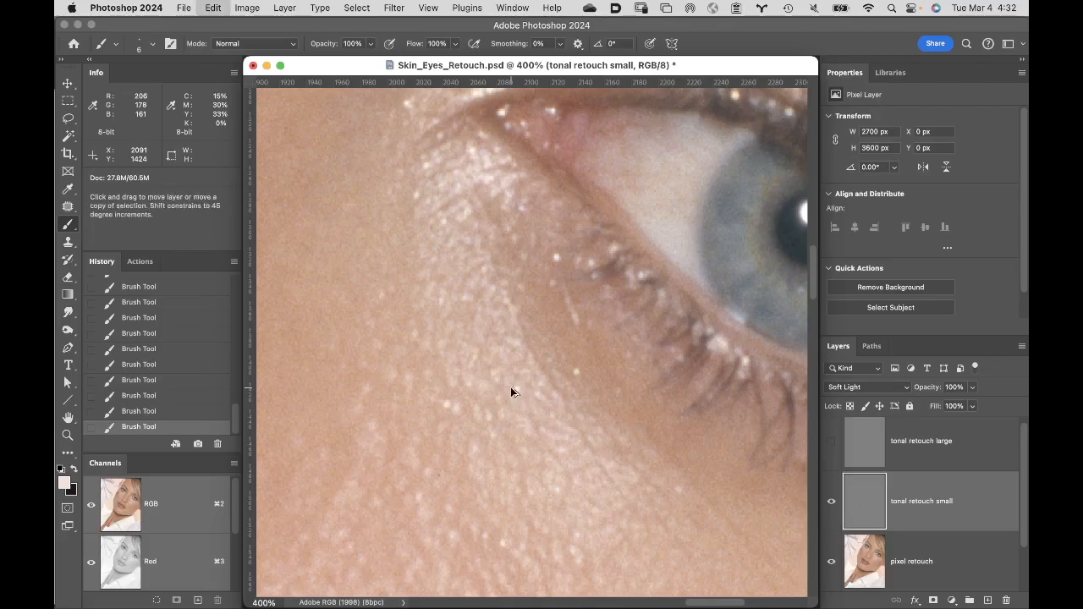
# - Undo the full-opacity light dabs along the under-eye crease
pyautogui.press('super+z')
pyautogui.press('super+z')
pyautogui.press('super+z')
pyautogui.press('super+z')
pyautogui.press('super+z')
pyautogui.press('super+z')
pyautogui.press('super+z')
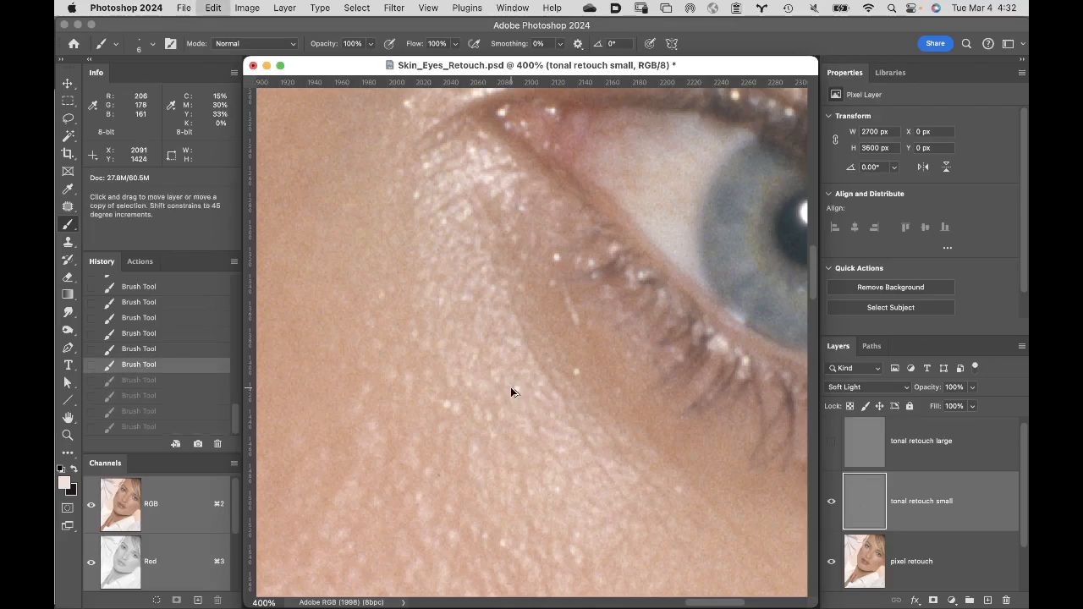
pyautogui.press('super+z')
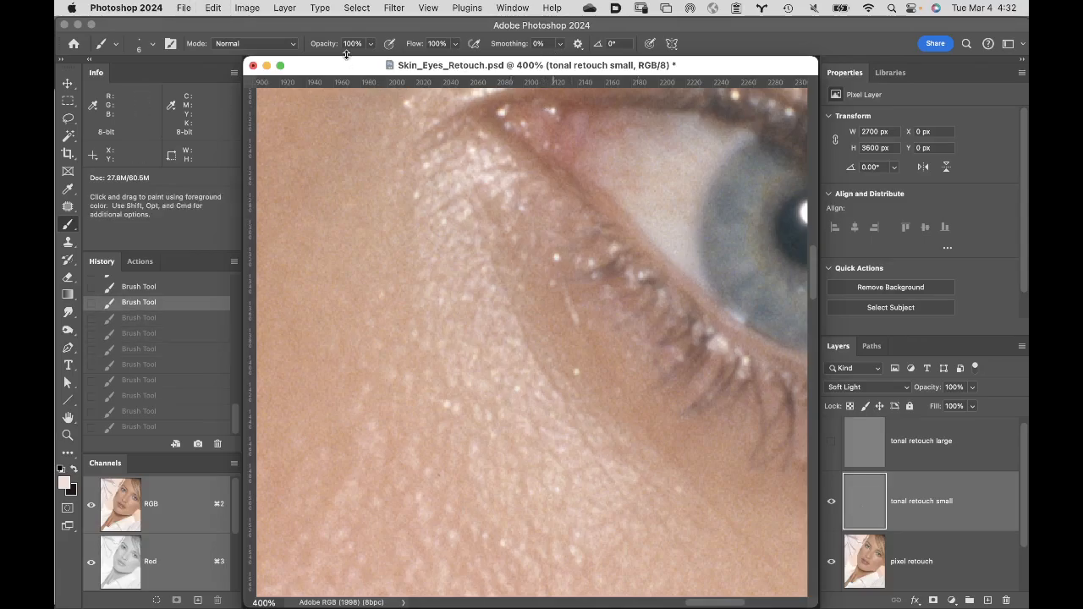
# - Set the brush opacity to 7% and lighten the dark under-eye crease with short strokes of the light tint
pyautogui.moveTo(326, 44); pyautogui.dragTo(293, 51)
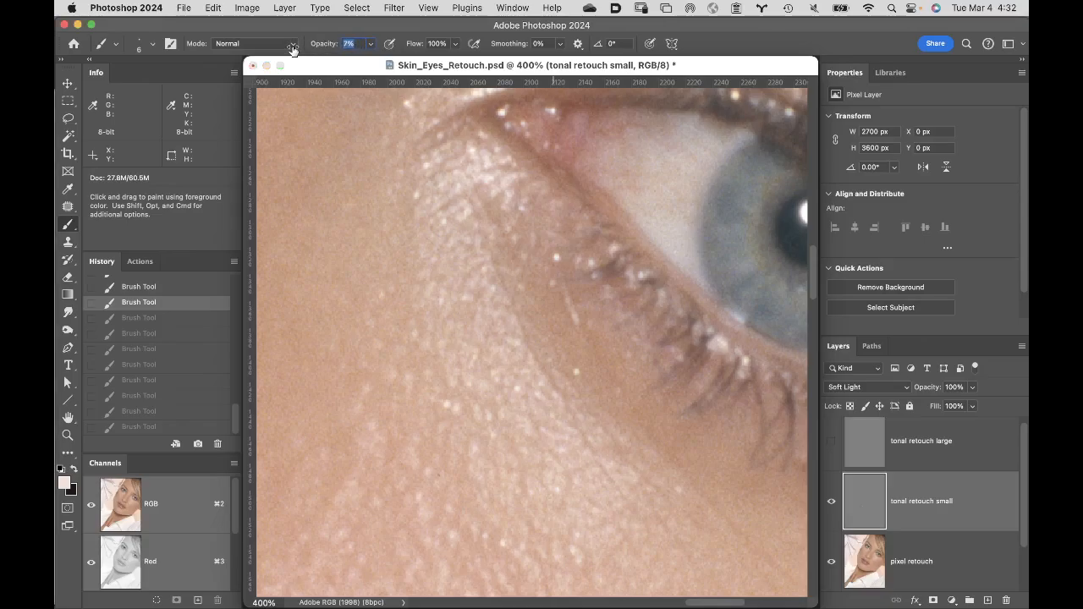
pyautogui.moveTo(291, 49); pyautogui.dragTo(295, 40)
pyautogui.moveTo(282, 66)
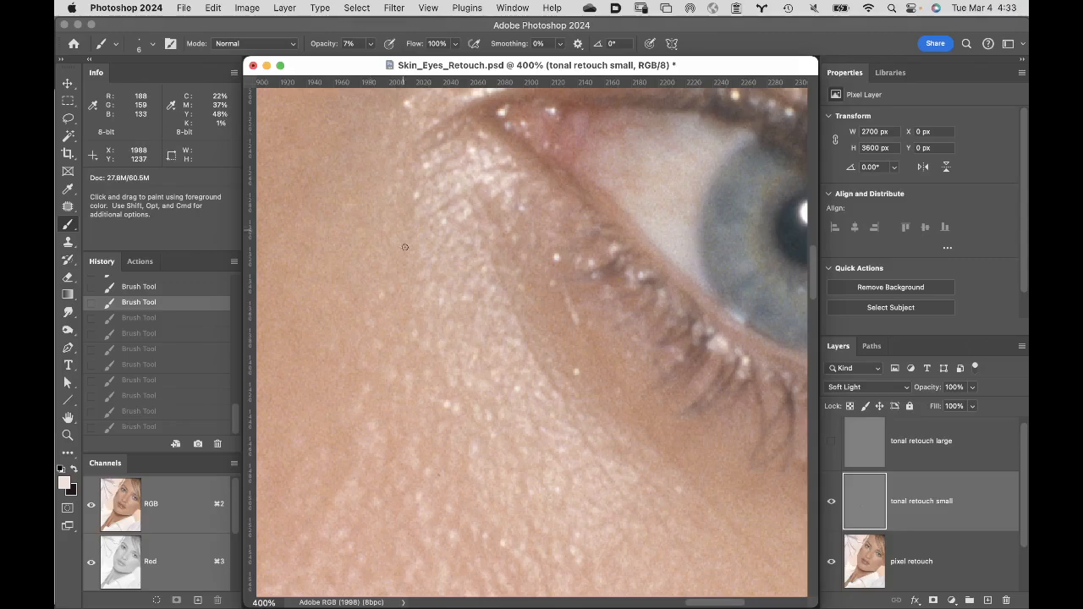
pyautogui.moveTo(511, 297); pyautogui.dragTo(518, 320)
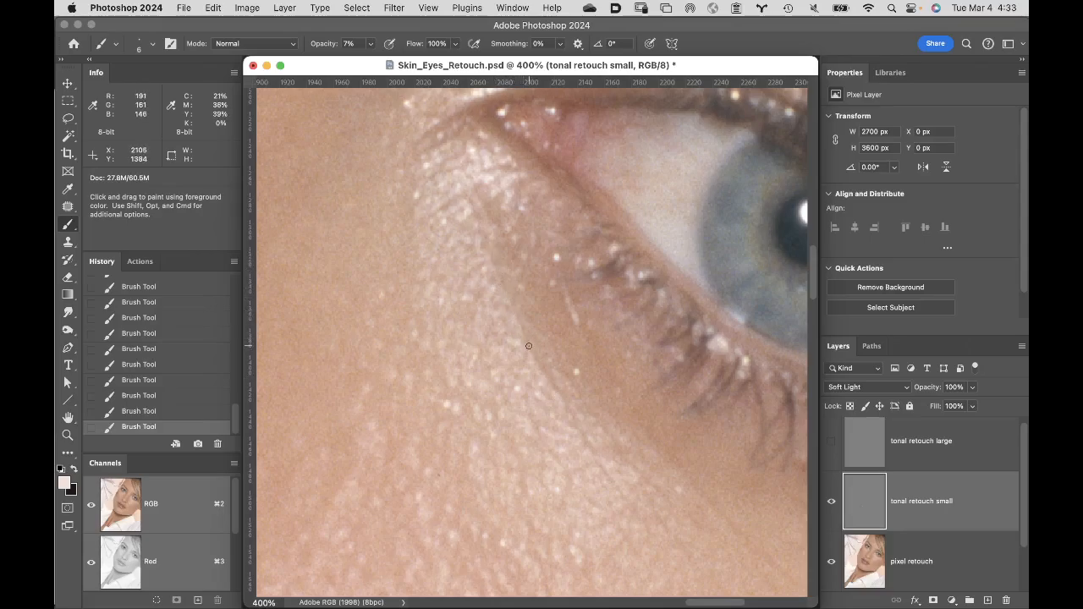
pyautogui.moveTo(528, 345); pyautogui.dragTo(541, 362)
pyautogui.moveTo(560, 401); pyautogui.dragTo(563, 404)
pyautogui.moveTo(562, 401); pyautogui.dragTo(540, 365)
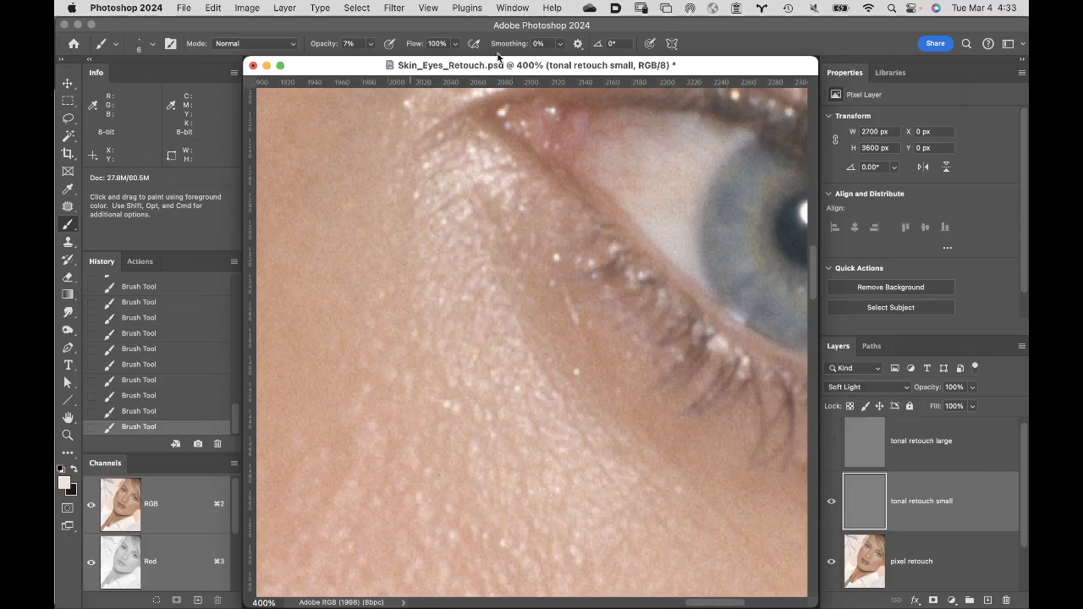
# - Place the overview window beside the 400% window and enlarge the overview to 100% around the eye to examine the retouch
pyautogui.moveTo(371, 66); pyautogui.dragTo(581, 47)
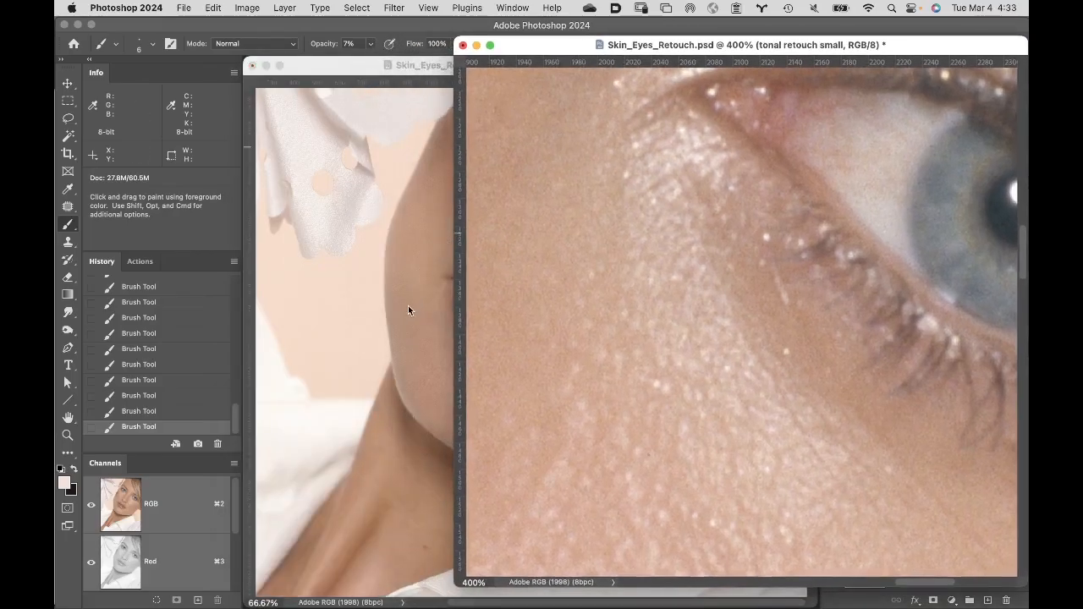
pyautogui.moveTo(363, 67); pyautogui.dragTo(261, 83)
pyautogui.moveTo(589, 88); pyautogui.dragTo(428, 53)
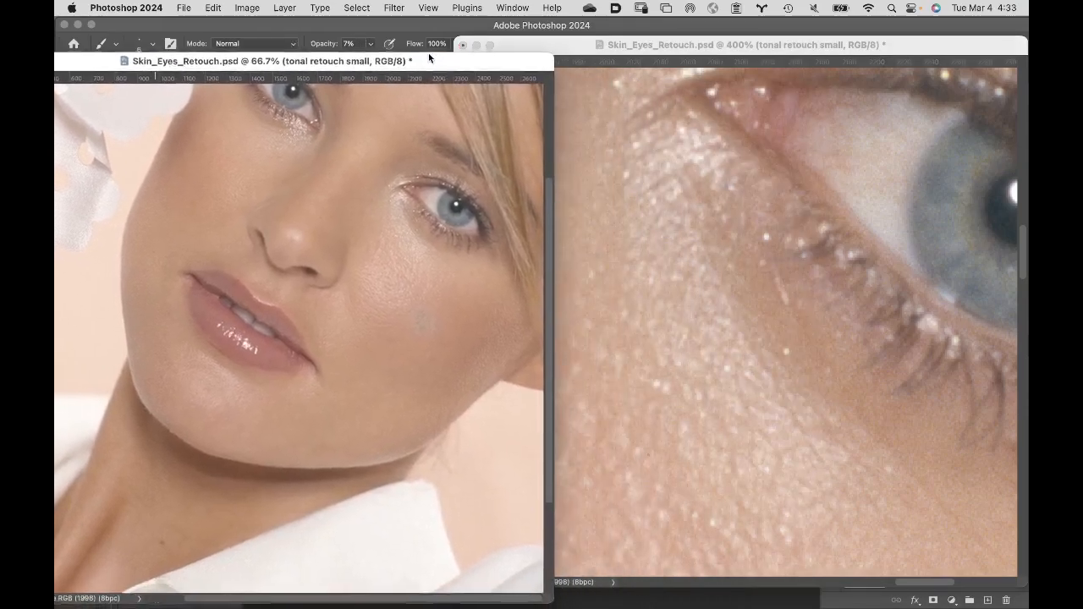
pyautogui.keyDown('super'); pyautogui.click(405, 227); pyautogui.keyUp('super')
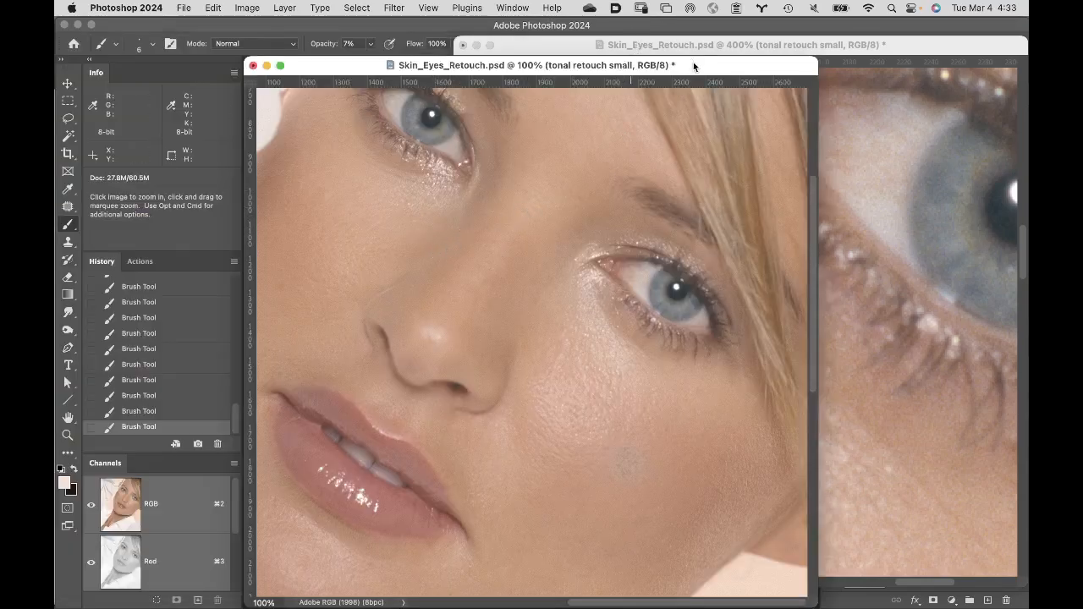
pyautogui.moveTo(694, 65); pyautogui.dragTo(482, 40)
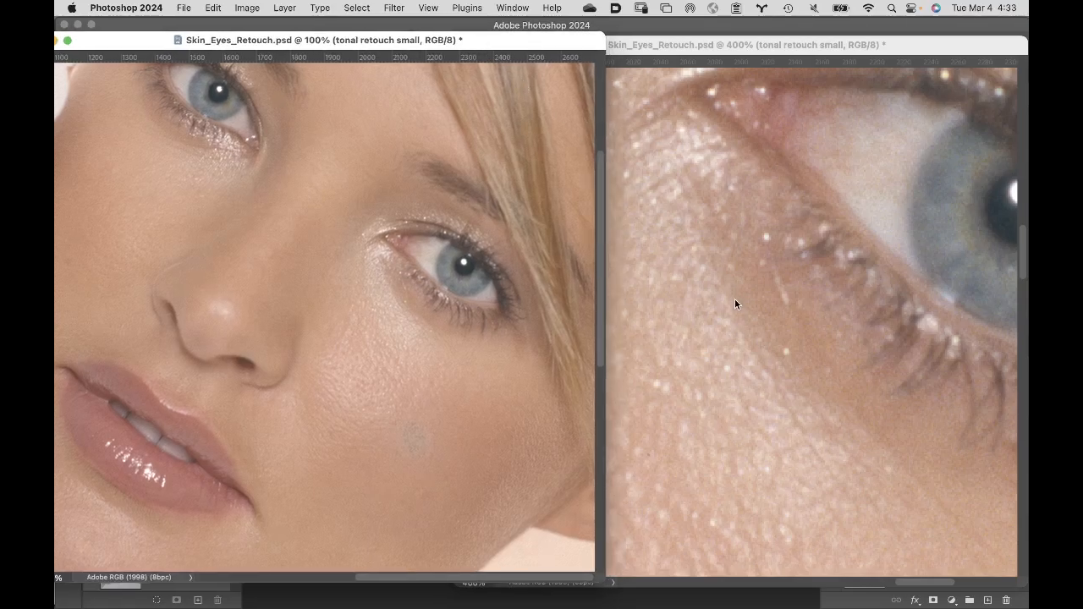
# - Lower the 400% window to uncover the 100% view, and compare the eye with and without the "tonal retouch small" layer
pyautogui.click(756, 84)
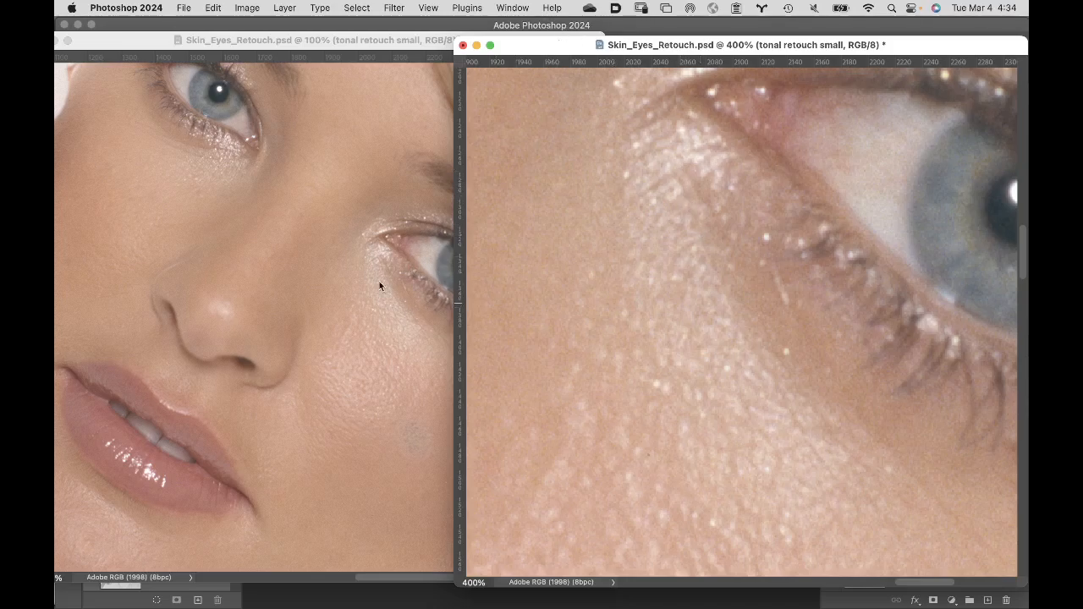
pyautogui.moveTo(562, 46); pyautogui.dragTo(227, 356)
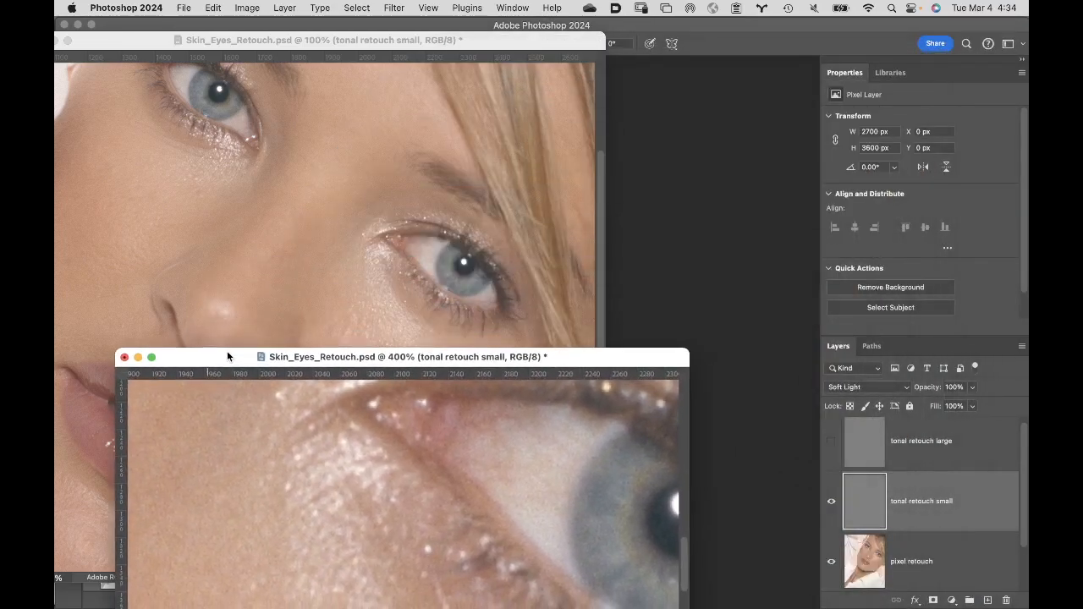
pyautogui.click(832, 506)
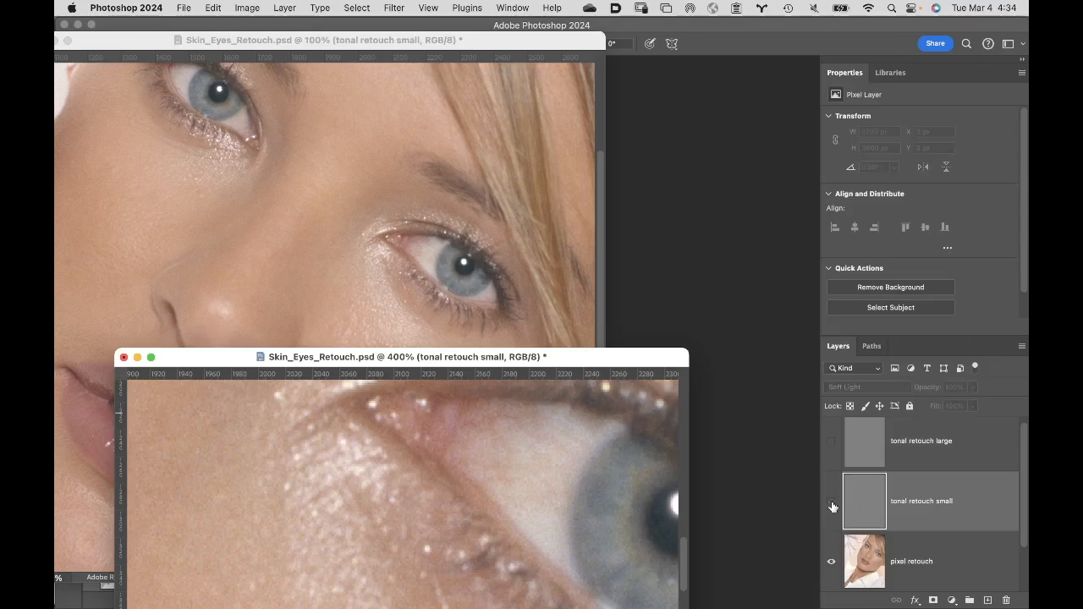
pyautogui.click(832, 505)
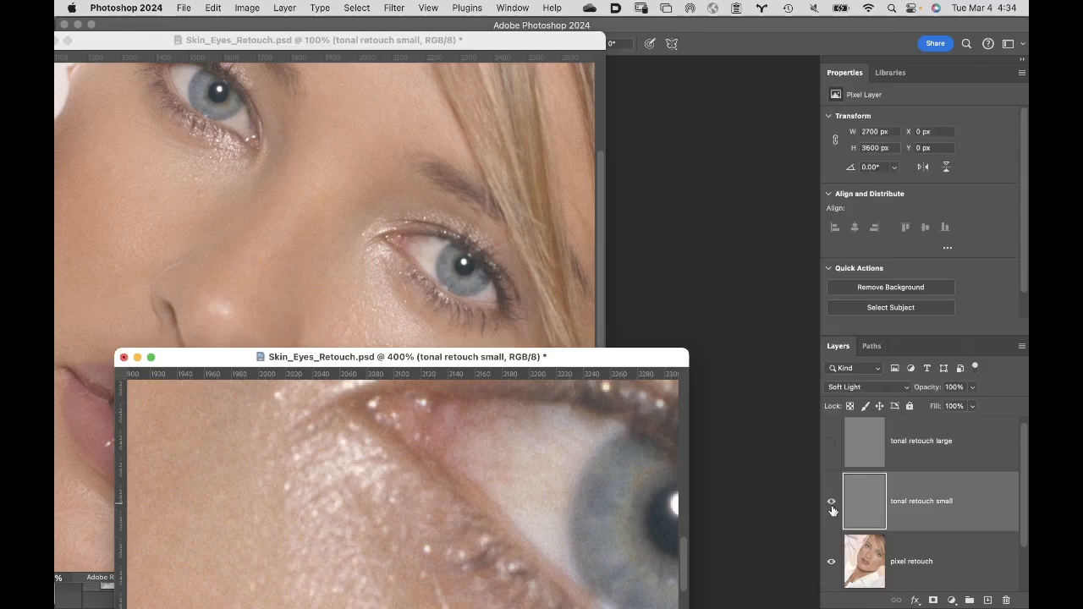
# - Bring the 400% window back up and compare the under-eye area with and without the "tonal retouch small" layer
pyautogui.click(832, 506)
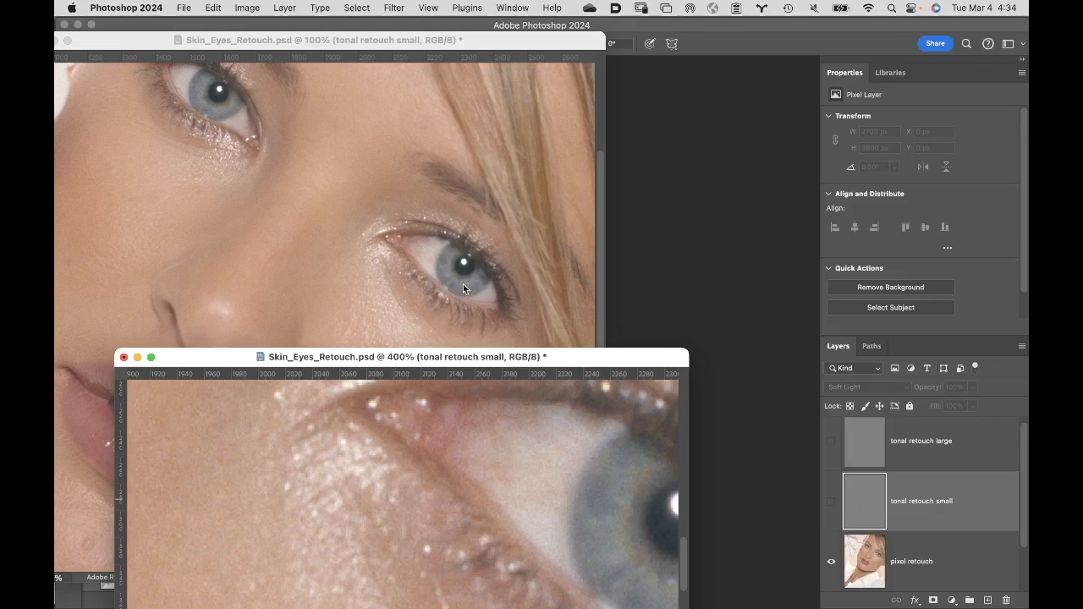
pyautogui.moveTo(231, 354); pyautogui.dragTo(241, 54)
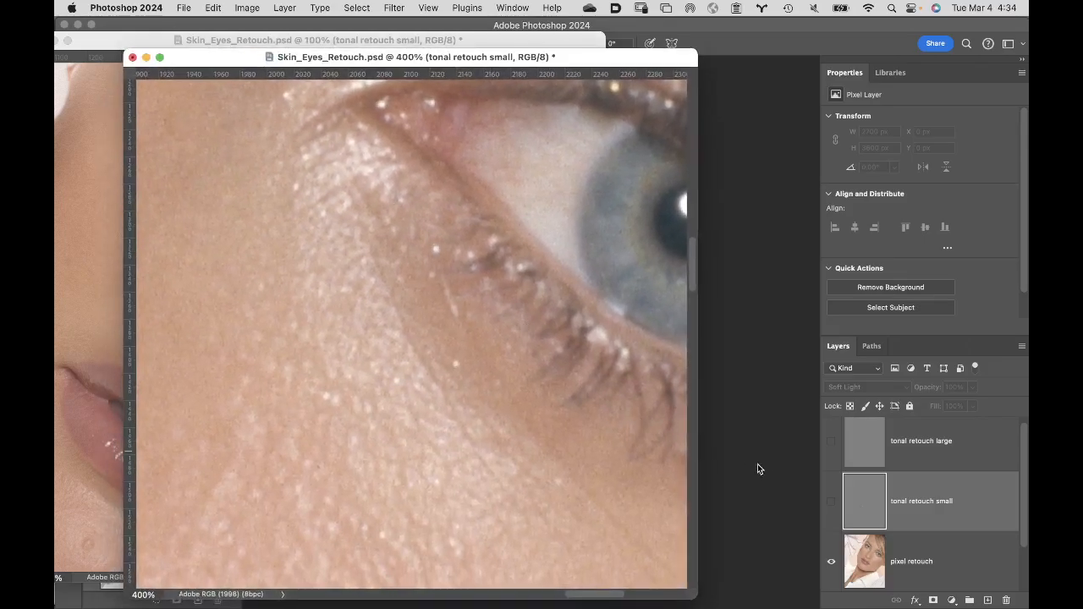
pyautogui.click(831, 504)
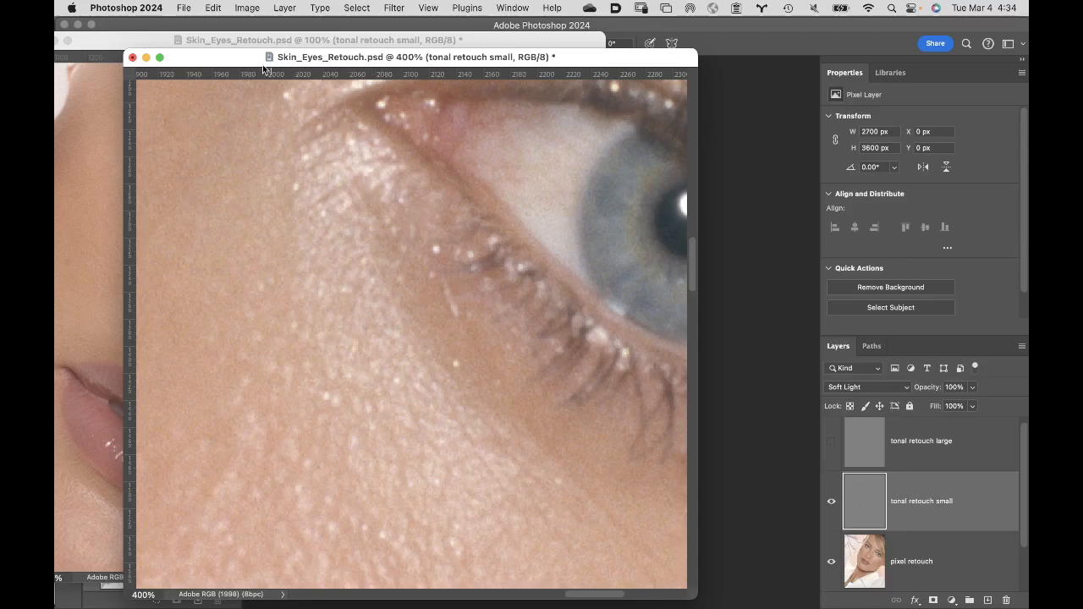
# - Move the 400% and 100% windows clear of the tool panels, and minimize the 100% window
pyautogui.moveTo(241, 64); pyautogui.dragTo(345, 57)
pyautogui.moveTo(145, 43); pyautogui.dragTo(314, 57)
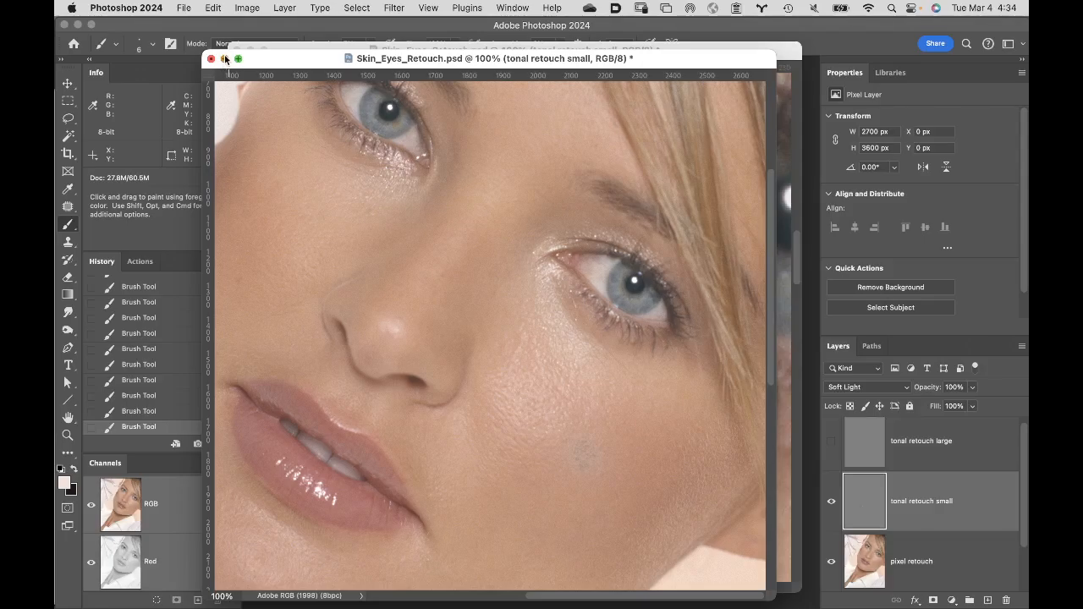
pyautogui.click(224, 58)
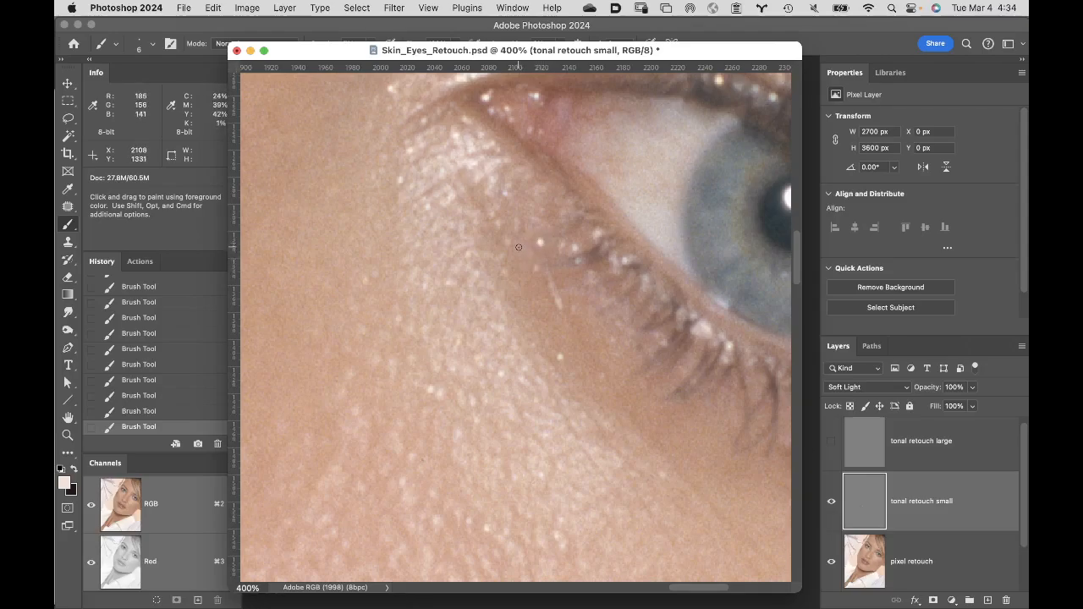
# - Try to darken the bright spot beside the lower lashes with the dark tint on "tonal retouch small", checking it against the unretouched skin
pyautogui.press('x')
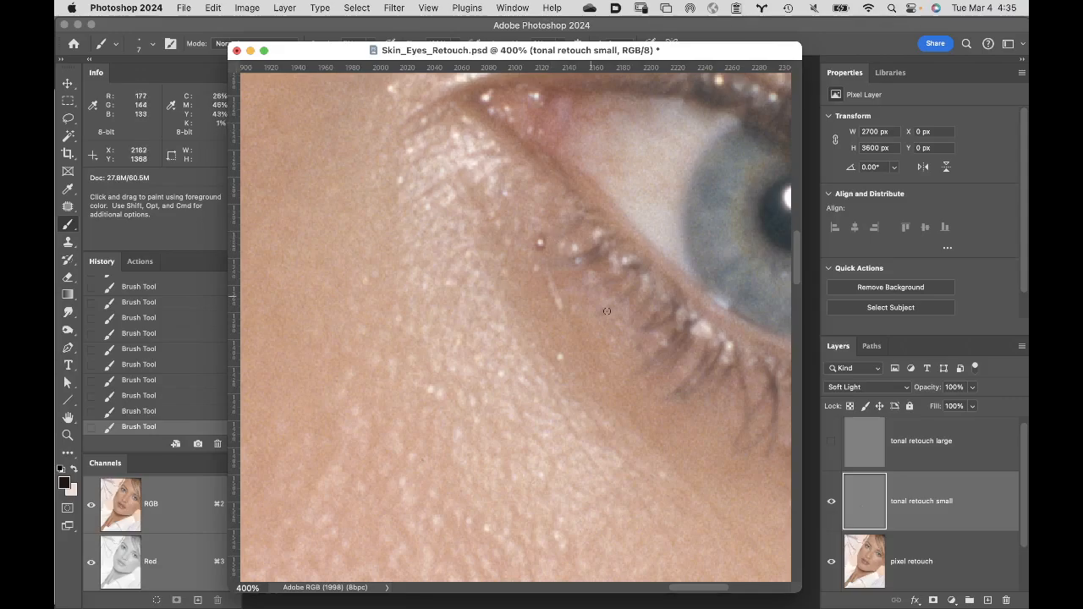
pyautogui.keyDown('alt'); pyautogui.click(832, 505); pyautogui.keyUp('alt')
pyautogui.moveTo(540, 243); pyautogui.dragTo(546, 245)
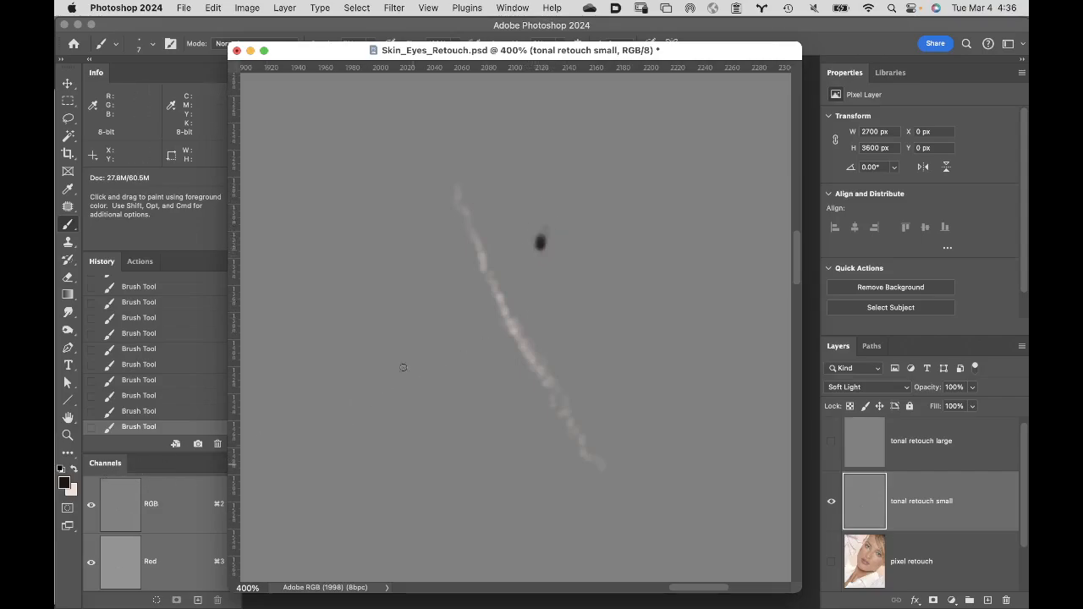
# - Lasso the dark dab on "tonal retouch small", fill it with 50% Gray in Normal mode, deselect, and show the "pixel retouch" layer again
pyautogui.press('l')
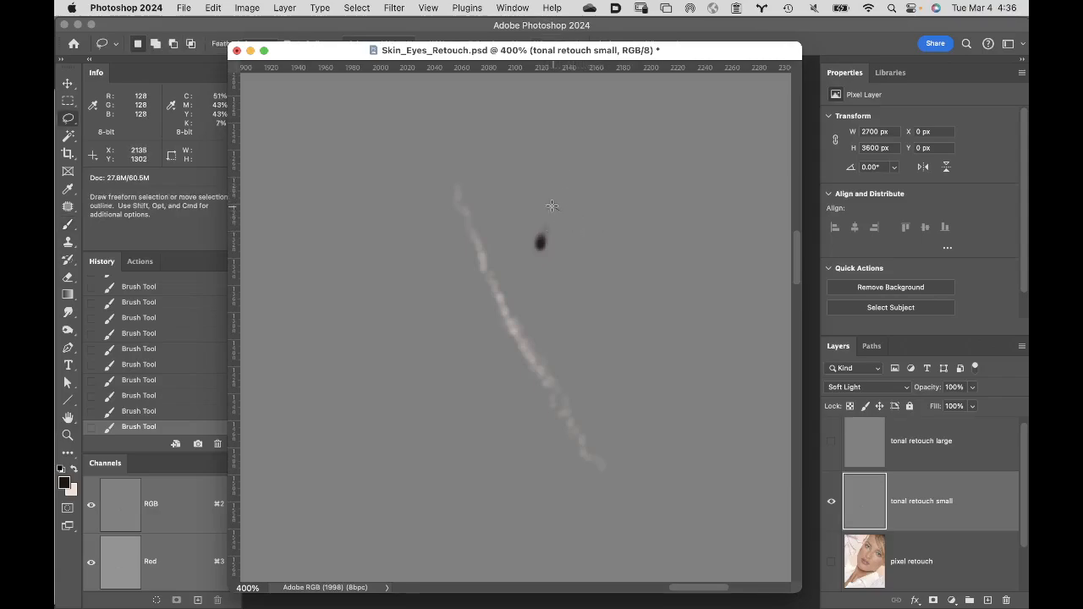
pyautogui.moveTo(559, 210)
pyautogui.mouseDown()
pyautogui.moveTo(525, 231)
pyautogui.moveTo(525, 271)
pyautogui.moveTo(552, 277)
pyautogui.moveTo(559, 212)
pyautogui.mouseUp()
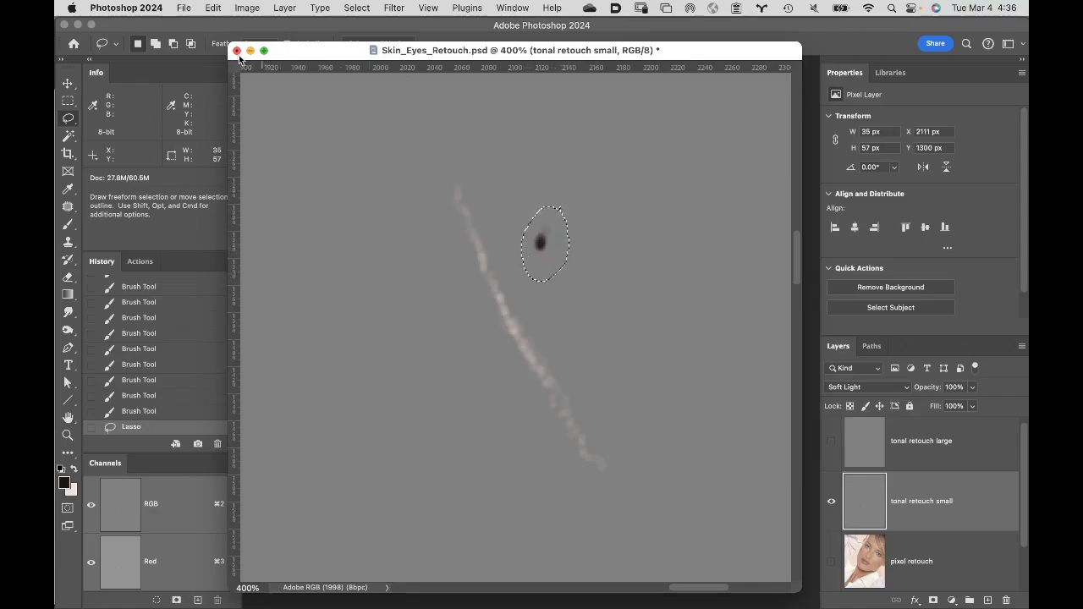
pyautogui.click(213, 7)
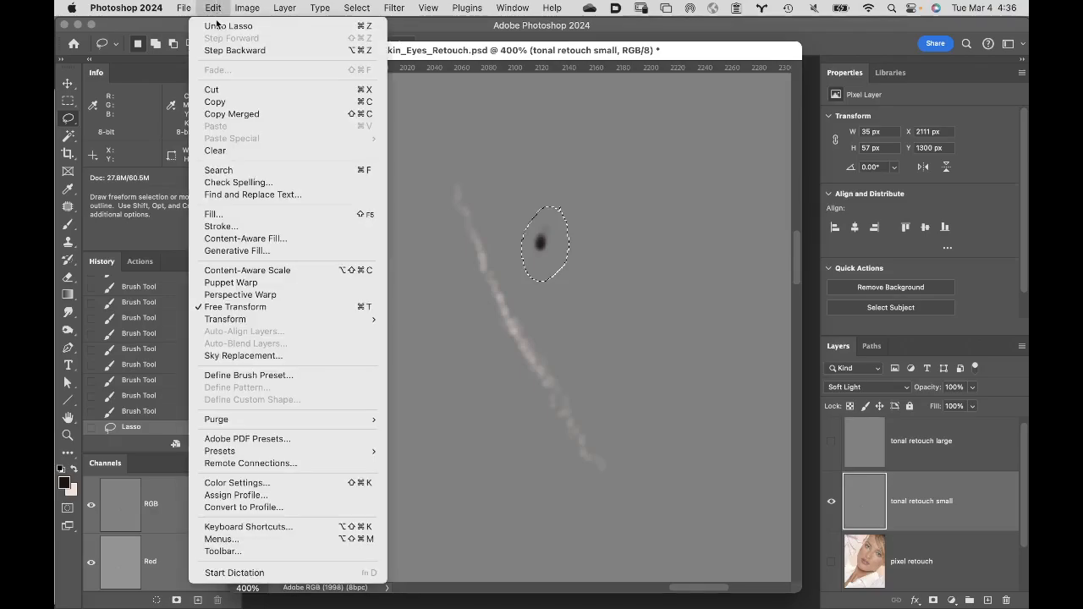
pyautogui.click(245, 226)
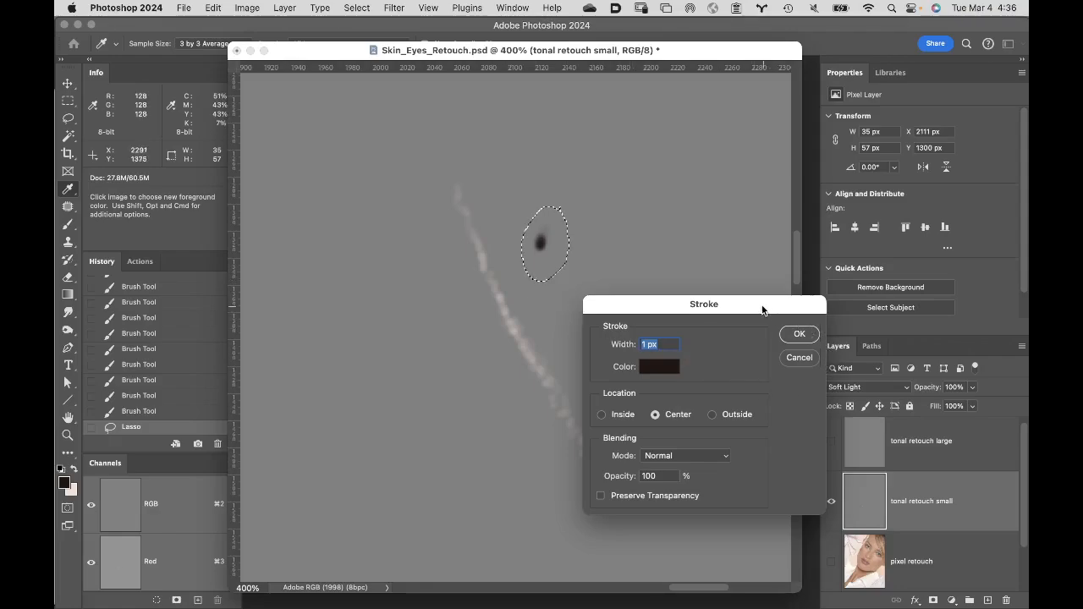
pyautogui.click(799, 358)
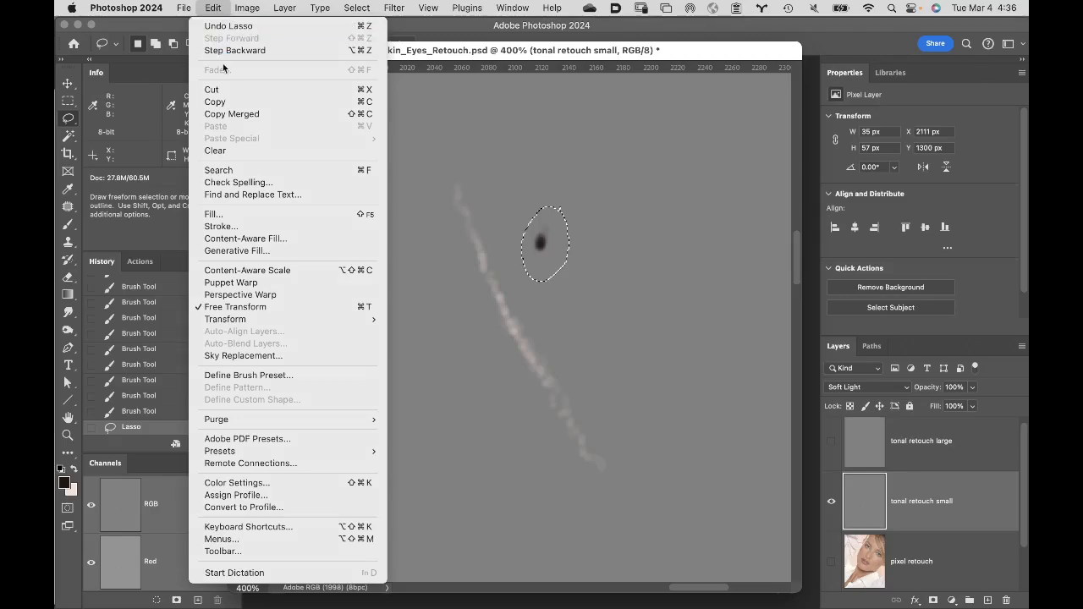
pyautogui.click(242, 213)
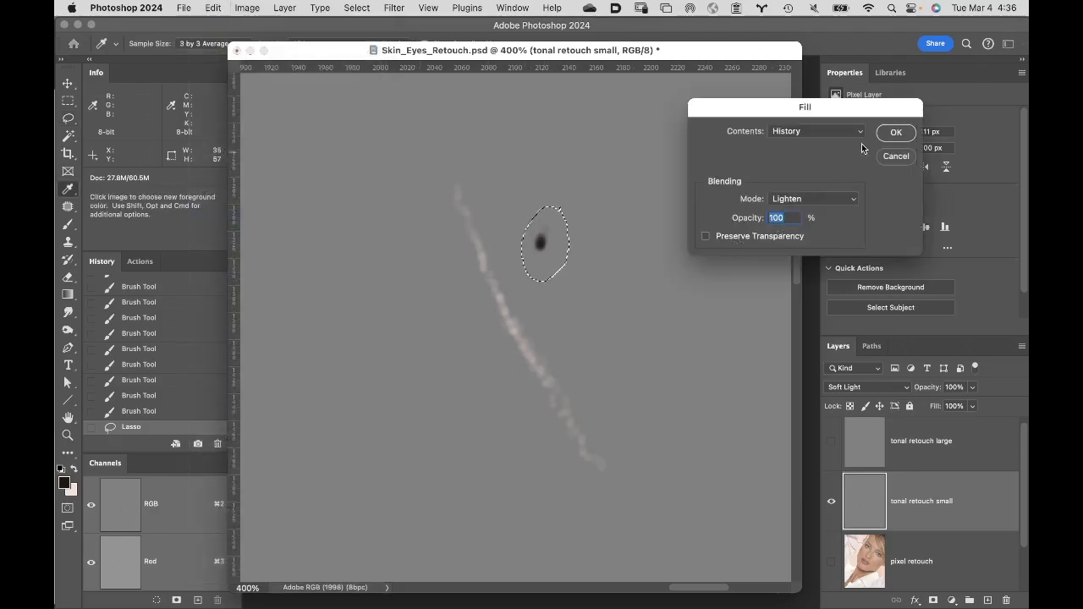
pyautogui.click(817, 131)
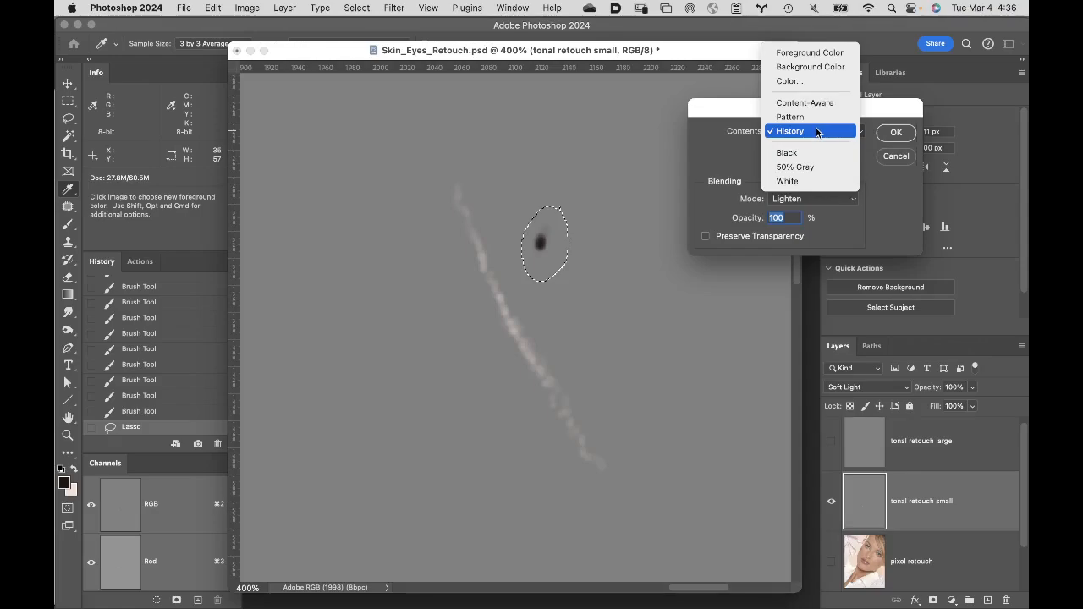
pyautogui.click(818, 173)
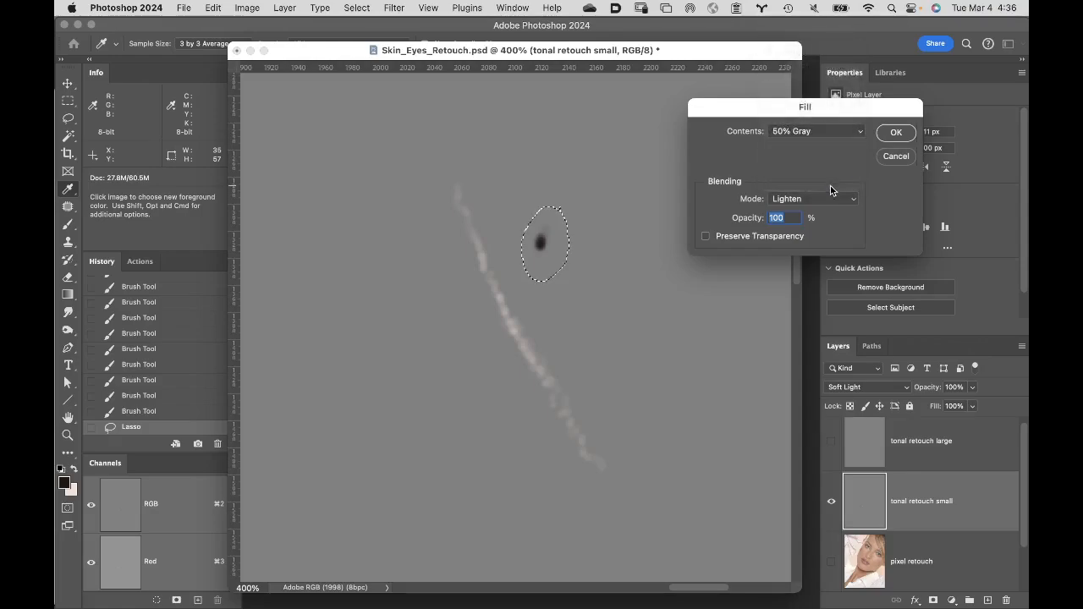
pyautogui.click(820, 198)
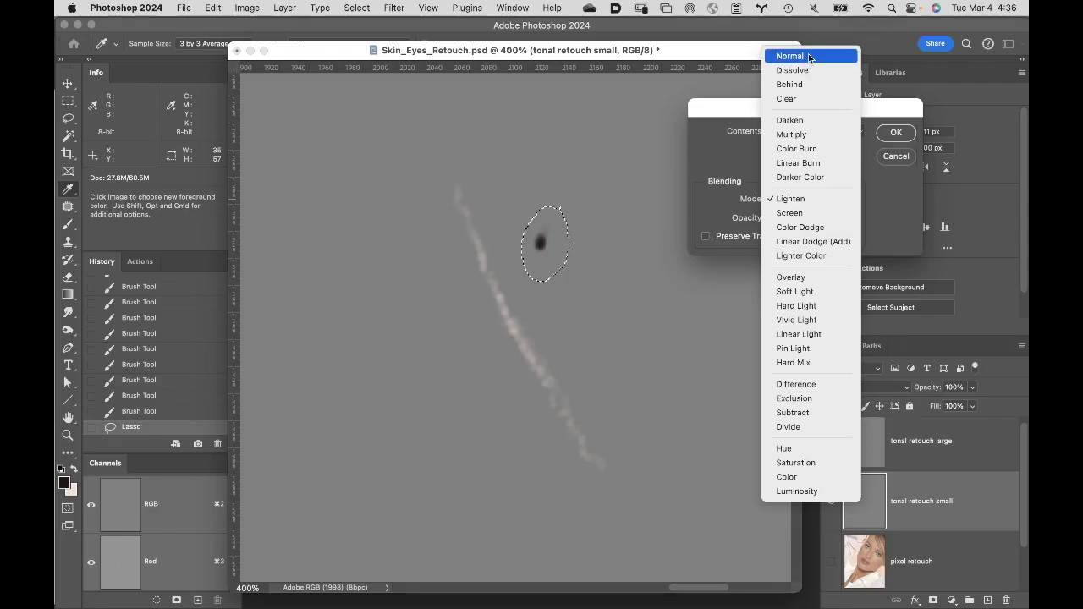
pyautogui.click(792, 56)
pyautogui.click(895, 134)
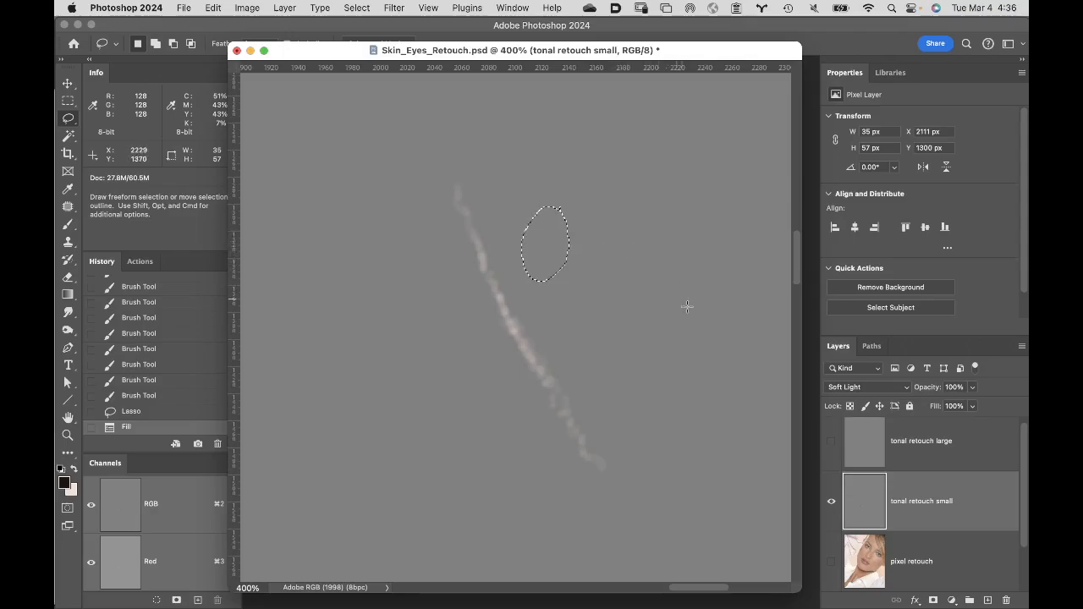
pyautogui.press('super+d')
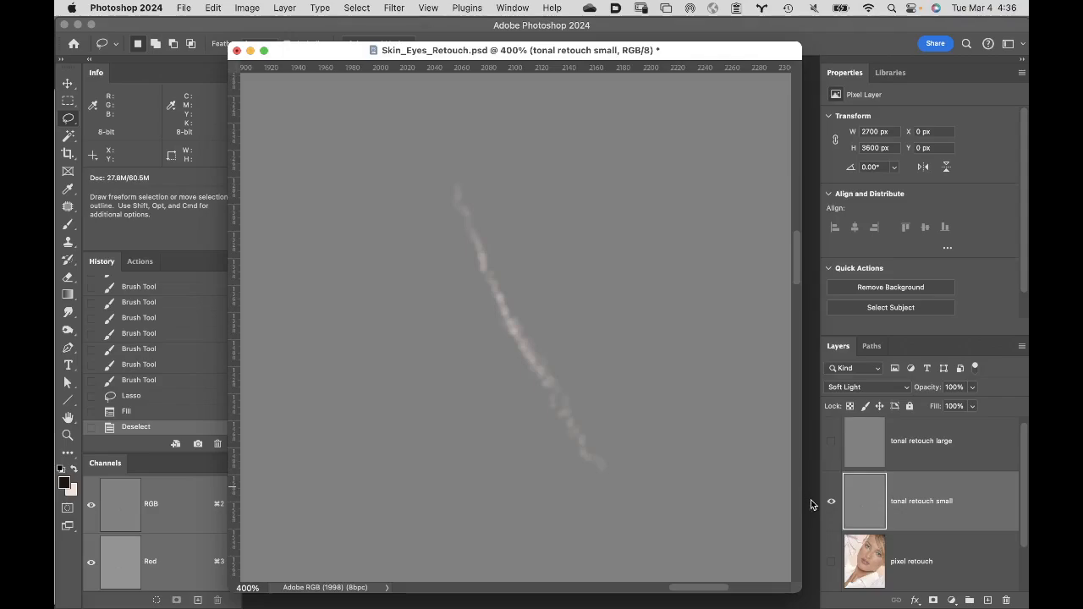
pyautogui.click(832, 562)
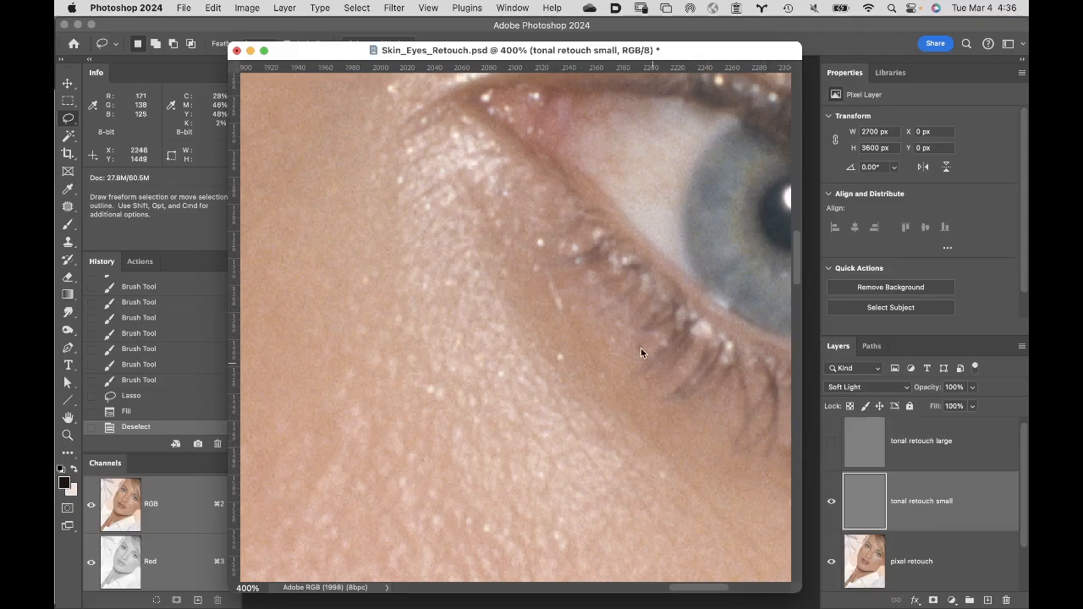
# - Make the "pixel retouch" layer active and choose the Healing Brush for the bright spots under the eye
pyautogui.press('space')
pyautogui.moveTo(540, 237); pyautogui.dragTo(500, 162)
pyautogui.scroll(-2, 1023, 530)
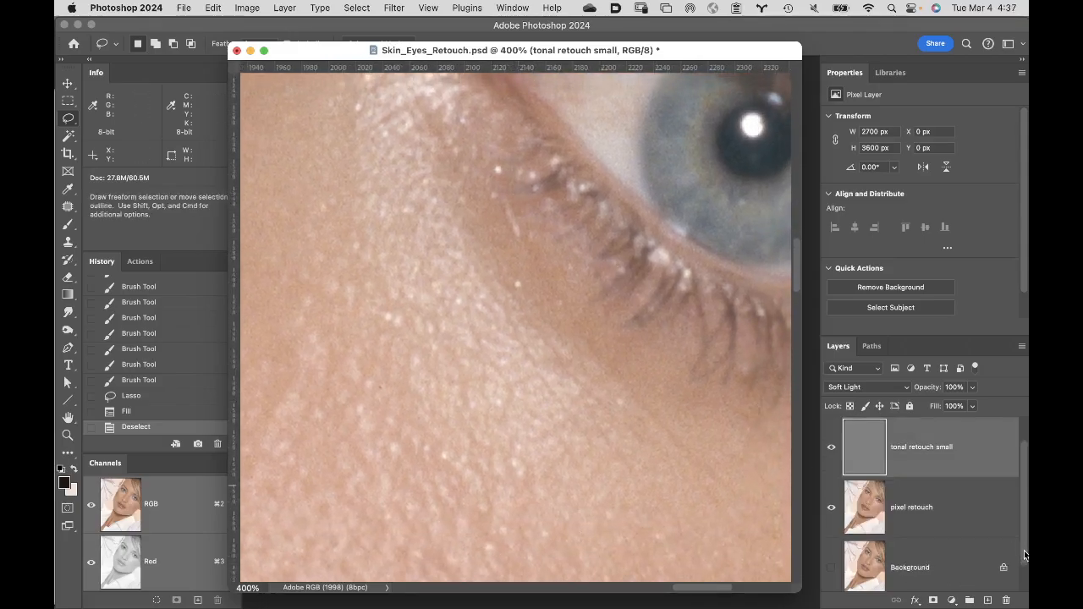
pyautogui.click(949, 509)
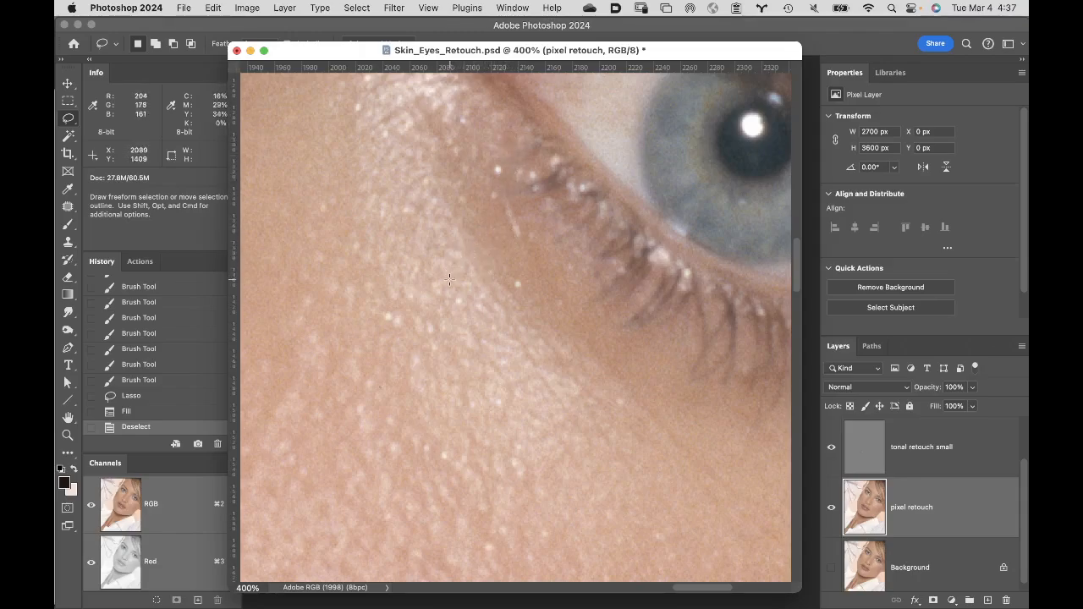
pyautogui.click(69, 205)
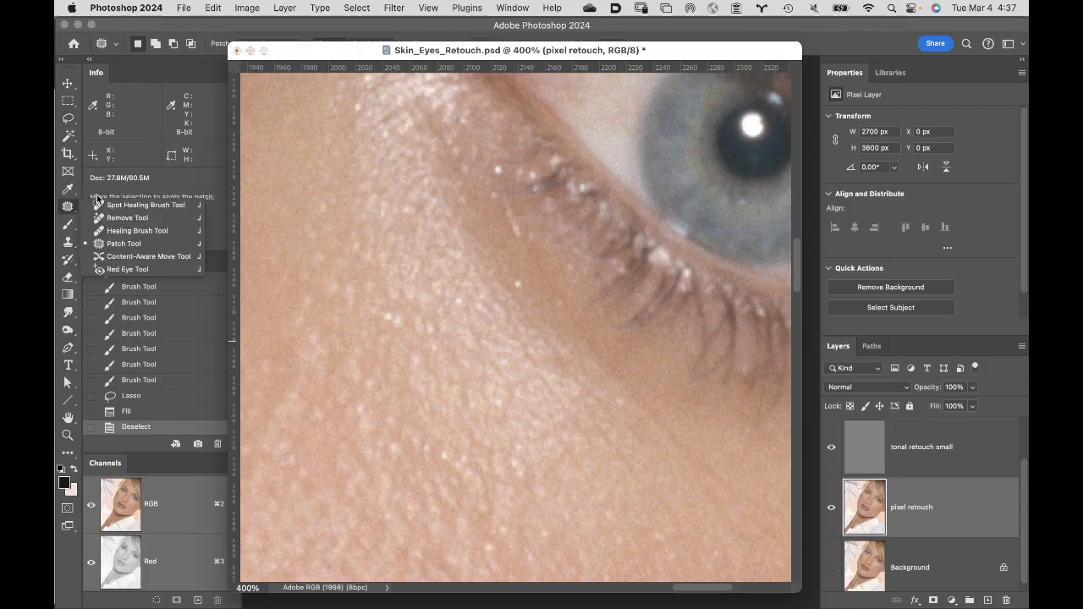
pyautogui.click(137, 231)
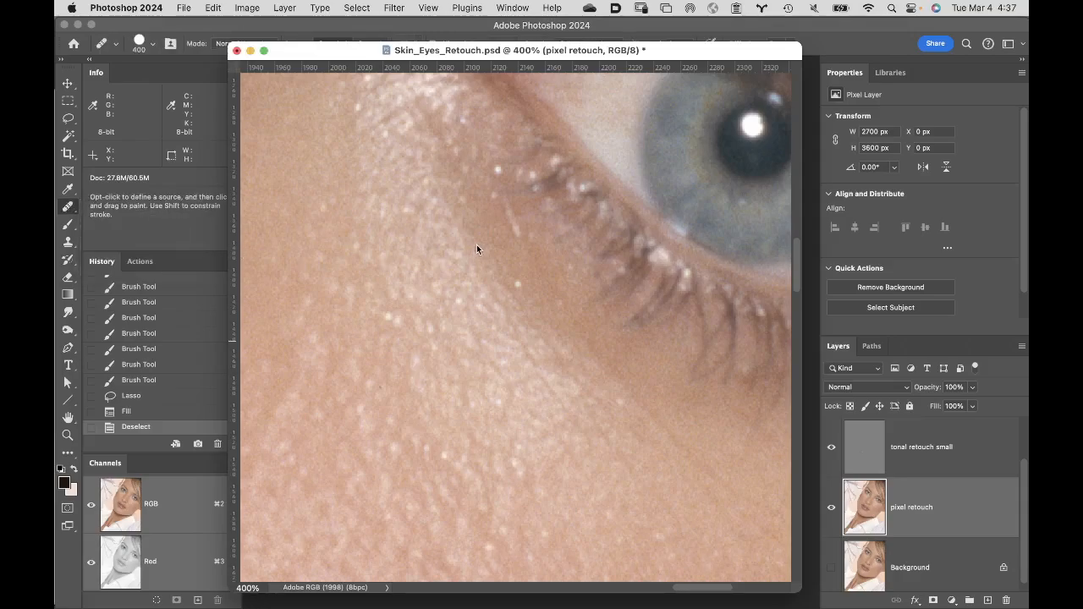
# - Reduce the Healing Brush size to 9 px to suit the small bright spots
pyautogui.press('[')
pyautogui.press('[')
pyautogui.press('[')
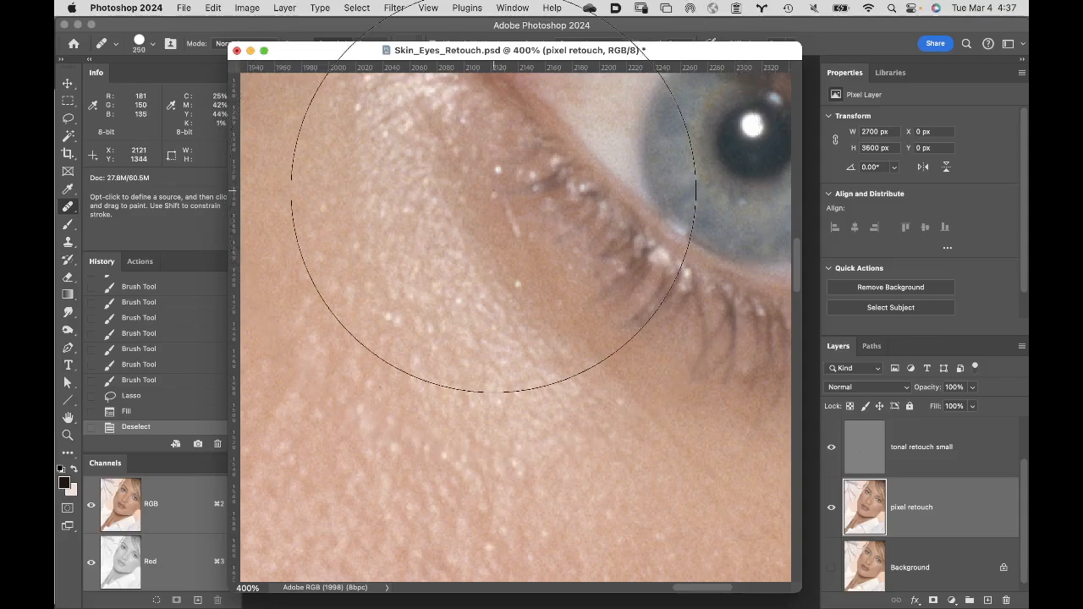
pyautogui.press('[')
pyautogui.press('[')
pyautogui.press('[')
pyautogui.press('[')
pyautogui.press('[')
pyautogui.press('[')
pyautogui.press('[')
pyautogui.press('[')
pyautogui.press('[')
pyautogui.press('[')
pyautogui.press('[')
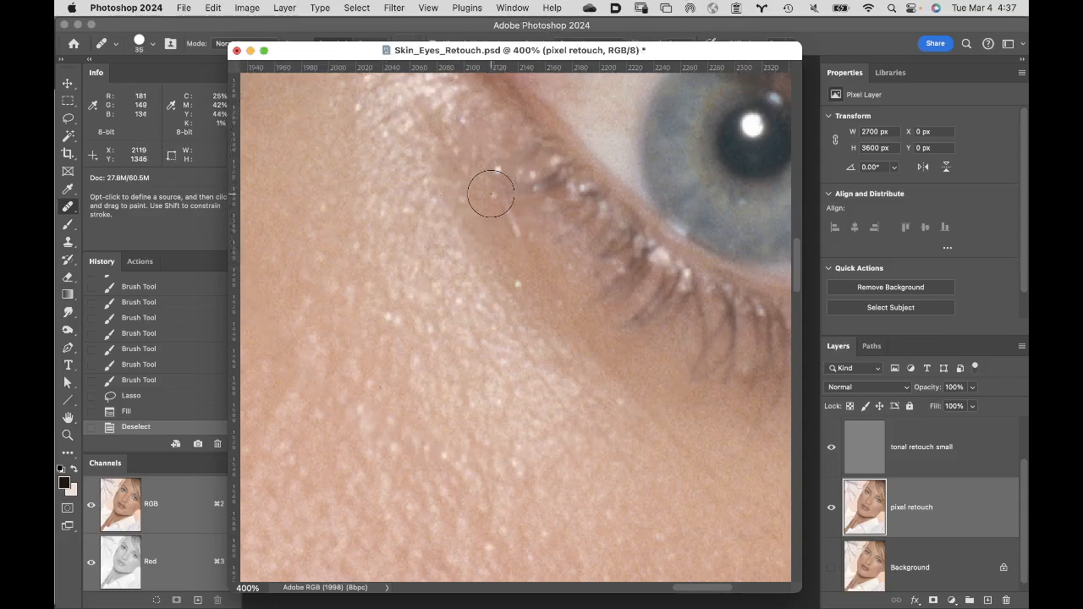
pyautogui.press('[')
pyautogui.press('[')
pyautogui.press('[')
pyautogui.press('[')
pyautogui.press('[')
pyautogui.press('[')
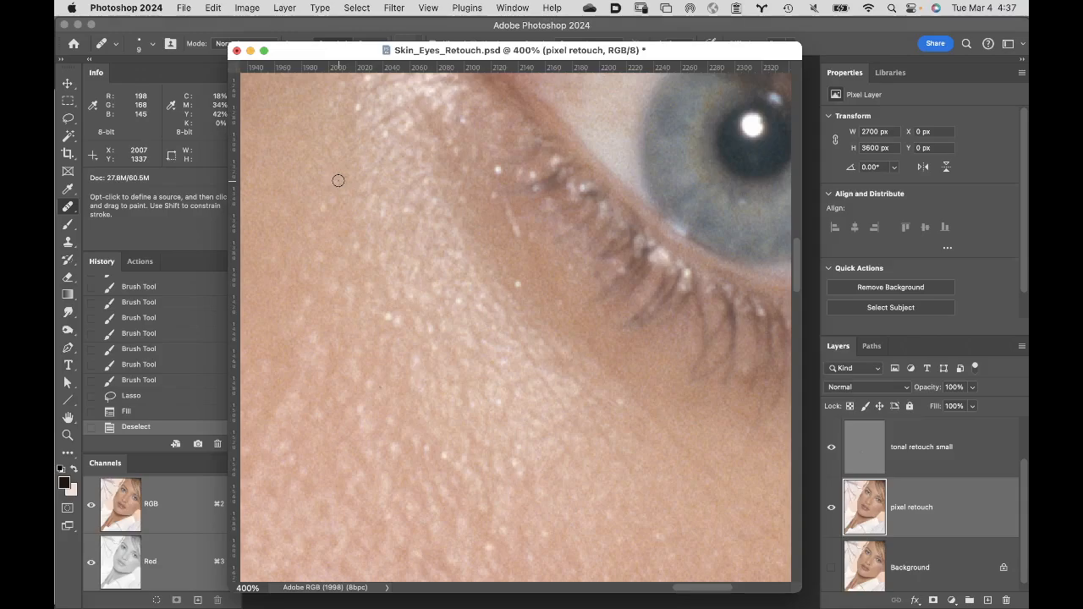
# - Switch to the Clone Stamp tool and soften its Hard Round brush by lowering the hardness
pyautogui.press('s')
pyautogui.click(153, 45)
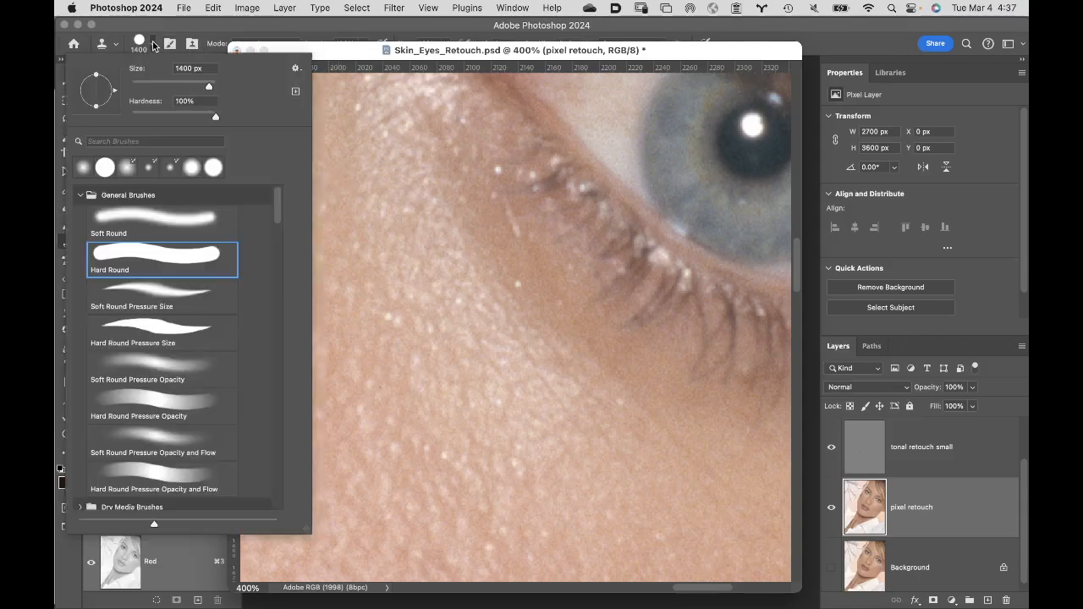
pyautogui.moveTo(213, 117); pyautogui.dragTo(174, 110)
pyautogui.click(258, 25)
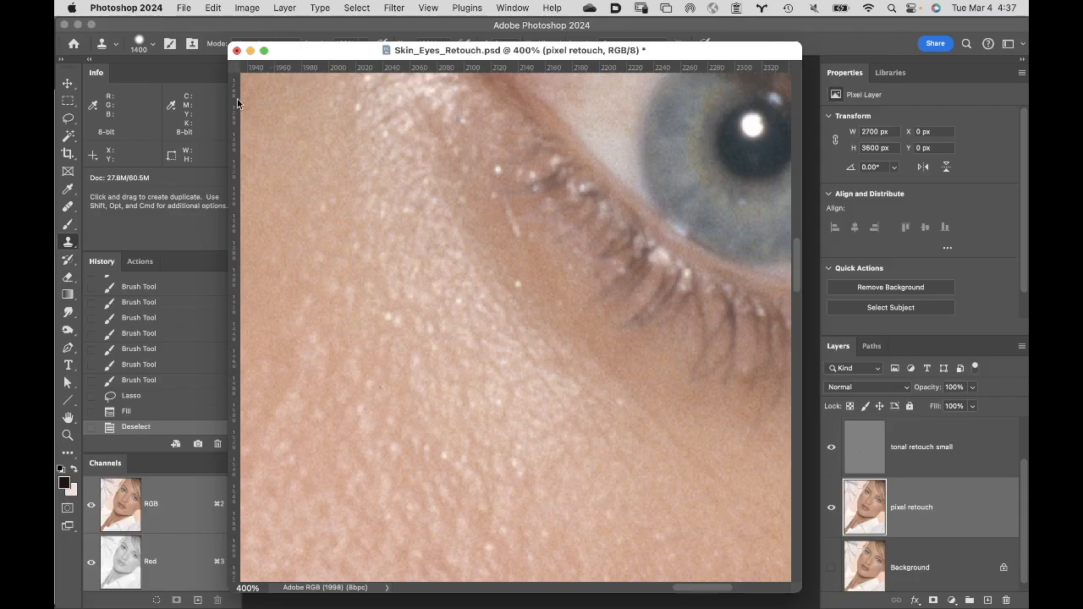
# - Return to the Healing Brush and lower its hardness for a softer edge
pyautogui.click(71, 206)
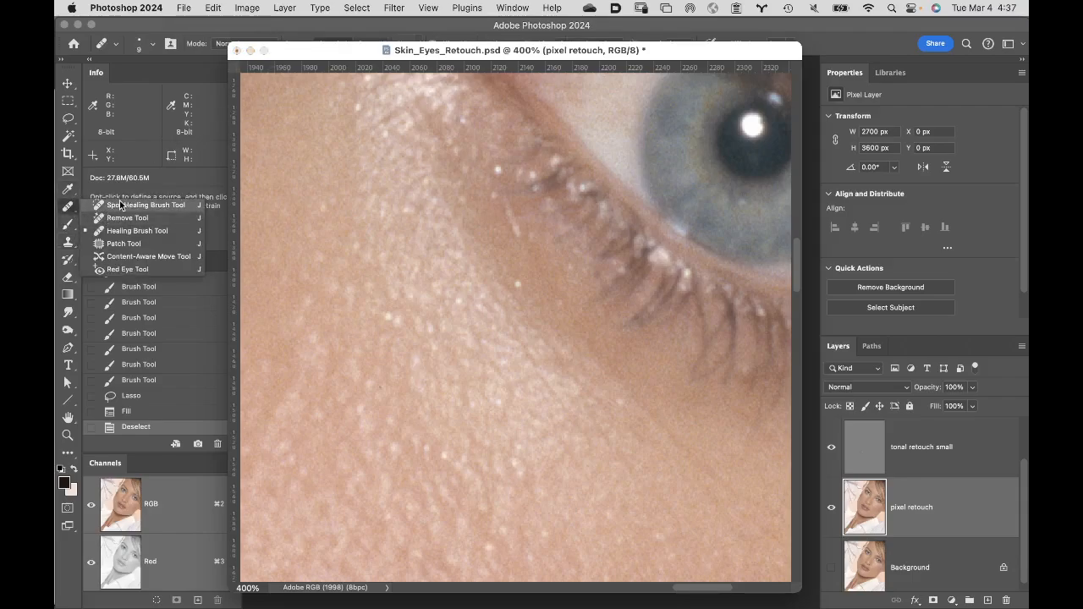
pyautogui.click(135, 230)
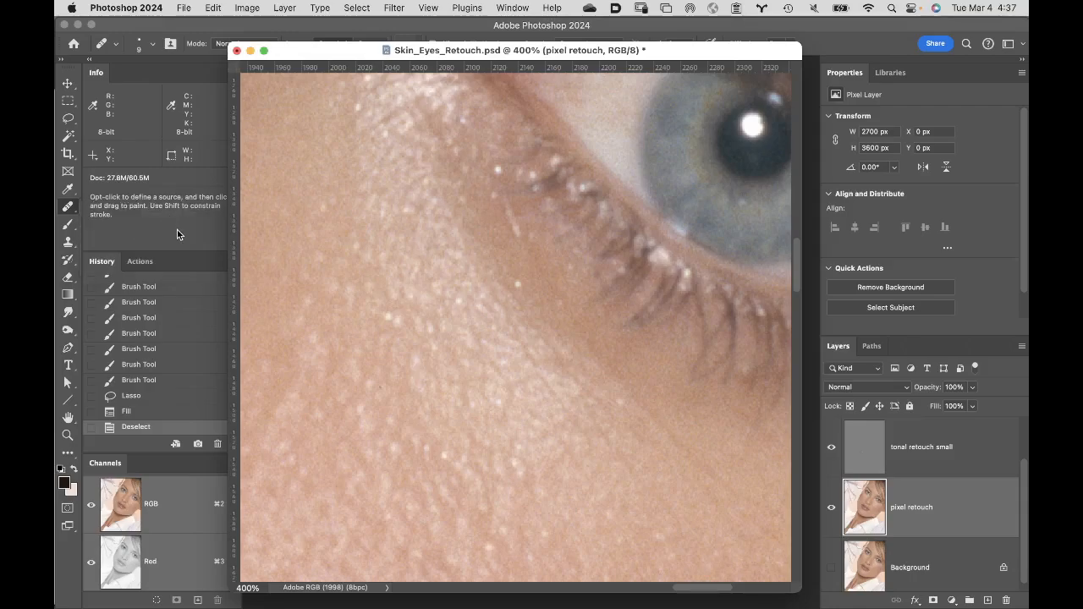
pyautogui.click(152, 44)
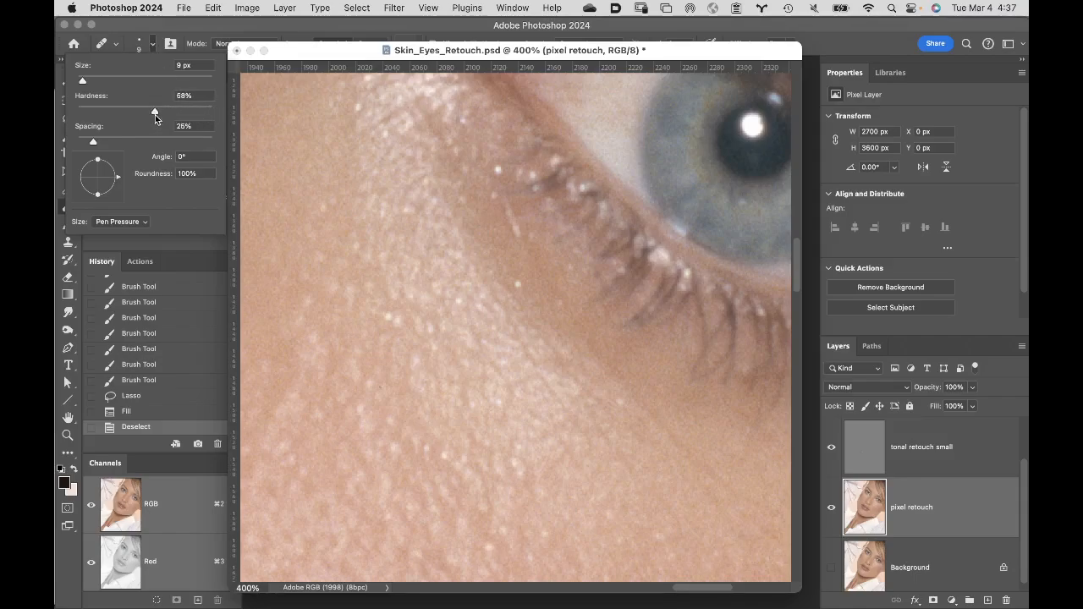
pyautogui.moveTo(151, 114); pyautogui.dragTo(144, 116)
pyautogui.click(221, 23)
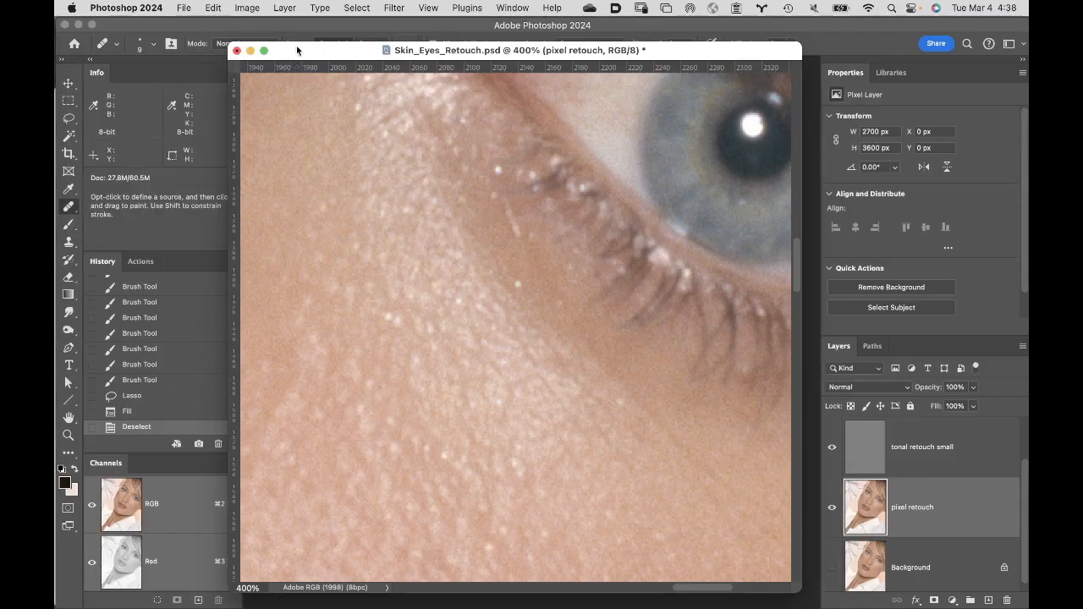
# - Heal the isolated bright specks on the smooth skin below the inner eye, using clean nearby skin as the source
pyautogui.moveTo(297, 52); pyautogui.dragTo(294, 71)
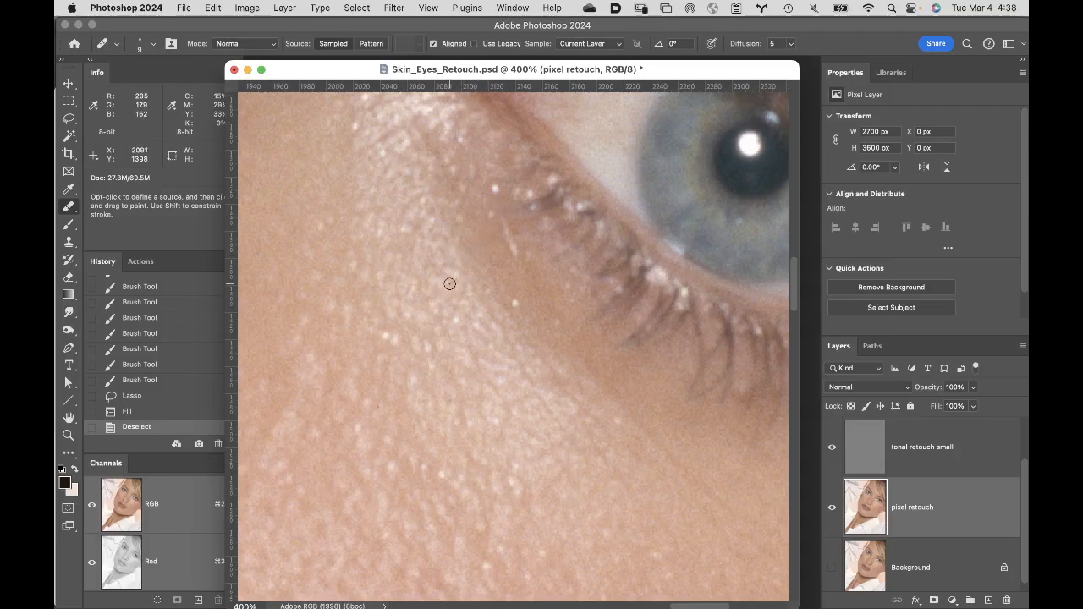
pyautogui.keyDown('alt'); pyautogui.click(479, 201); pyautogui.keyUp('alt')
pyautogui.click(498, 184)
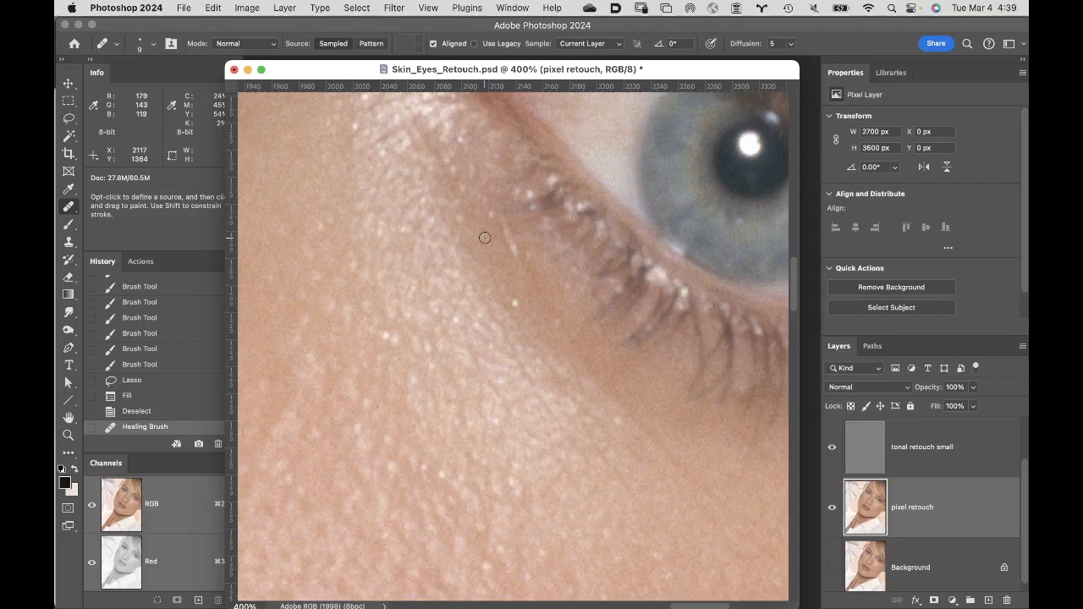
pyautogui.keyDown('alt'); pyautogui.click(483, 240); pyautogui.keyUp('alt')
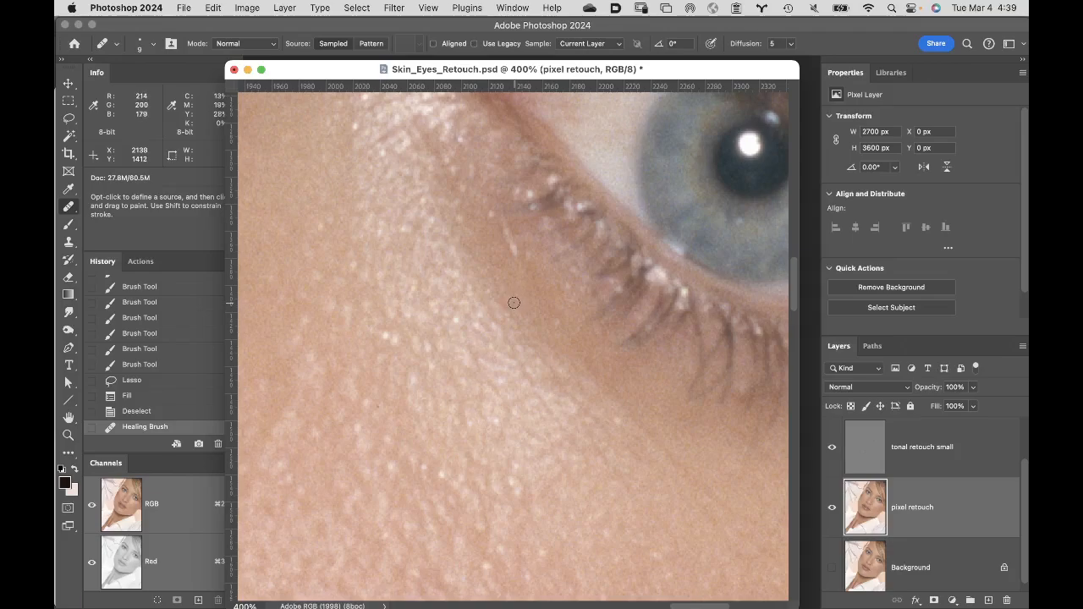
pyautogui.moveTo(515, 301); pyautogui.dragTo(515, 298)
pyautogui.moveTo(515, 300); pyautogui.dragTo(516, 301)
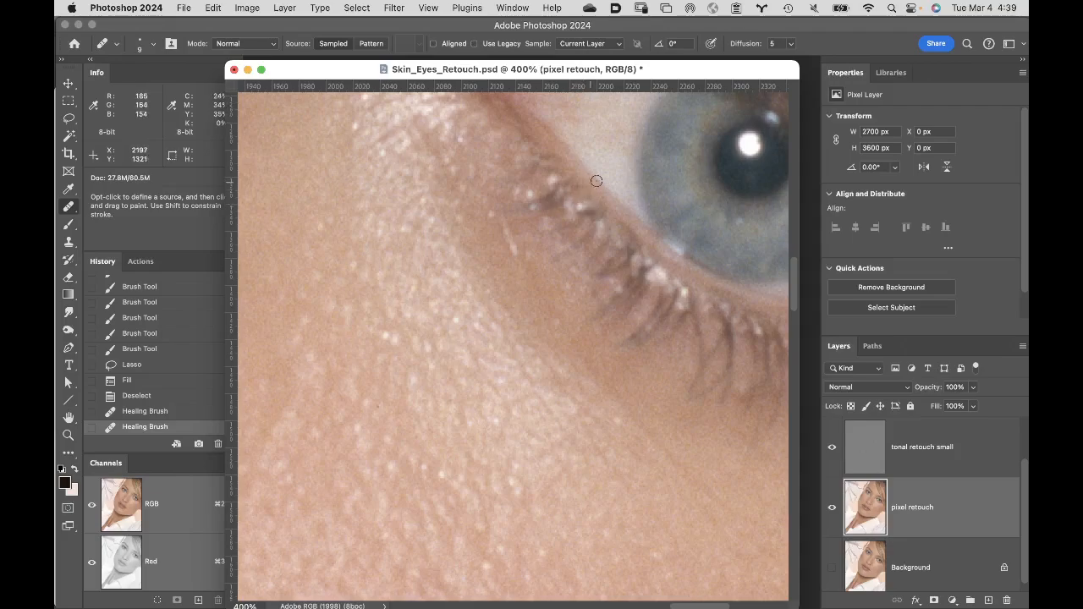
# - Heal the bright specks among the inner lower lashes and along the lower lash line
pyautogui.moveTo(581, 205); pyautogui.dragTo(579, 205)
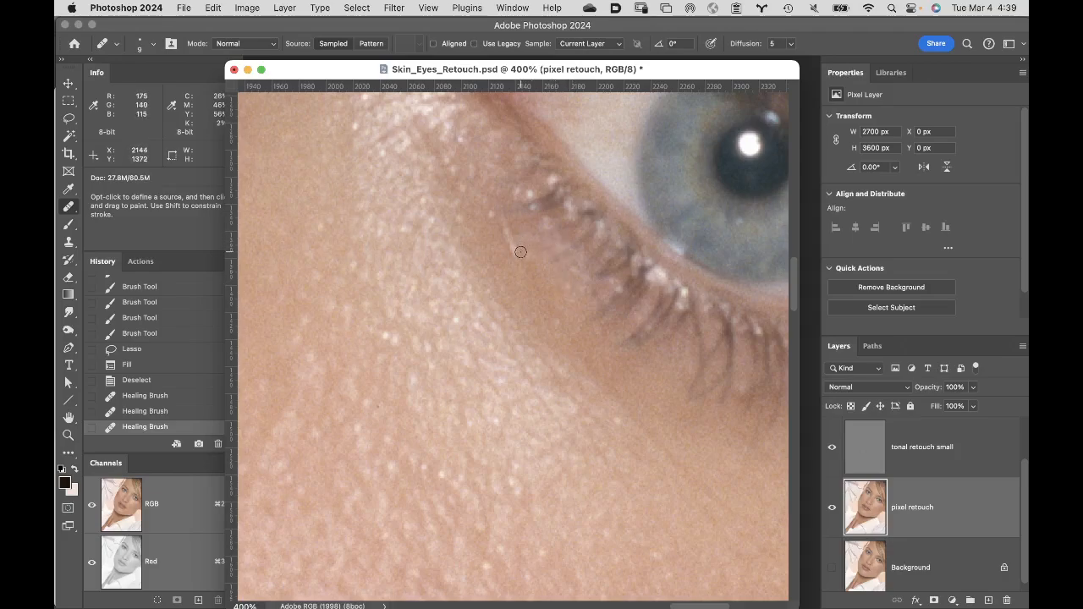
pyautogui.moveTo(529, 193); pyautogui.dragTo(559, 181)
pyautogui.click(518, 191)
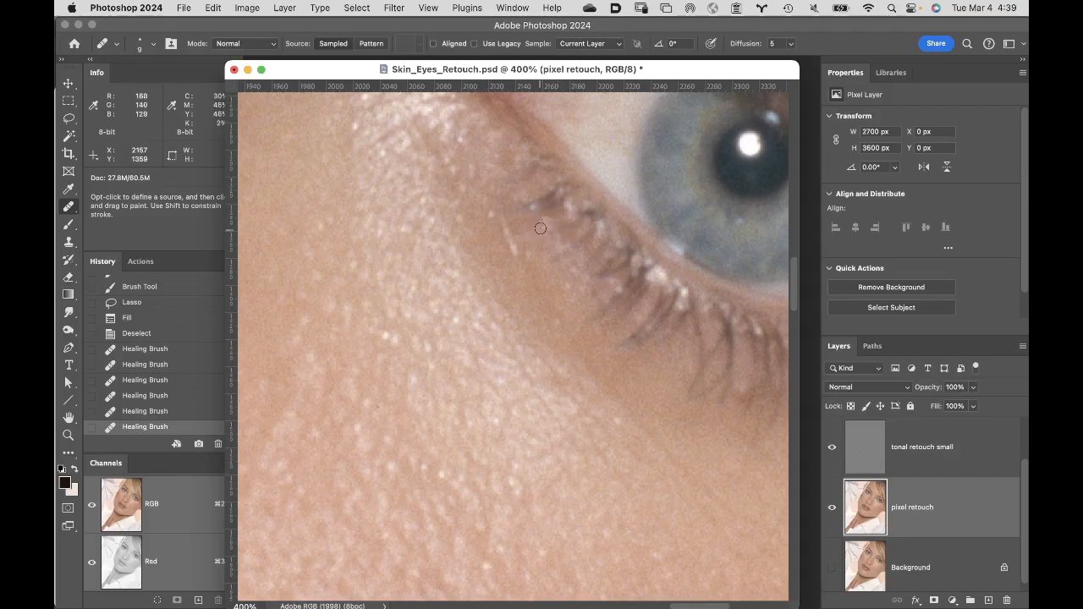
pyautogui.click(481, 240)
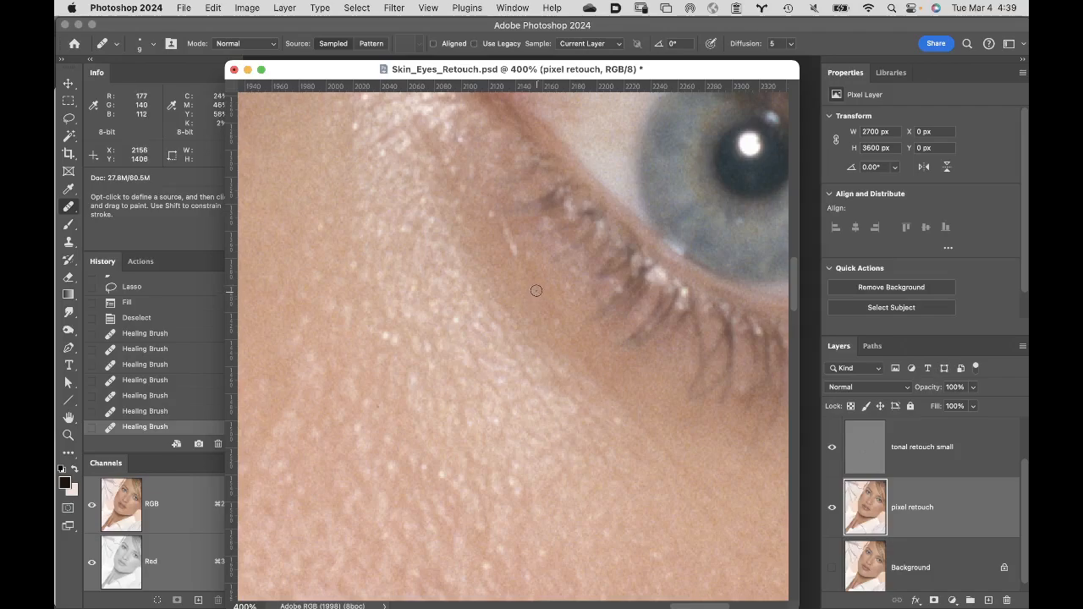
# - Heal the brightest specks on the upper cheek below the eye, sampling smooth skin nearby
pyautogui.press('space')
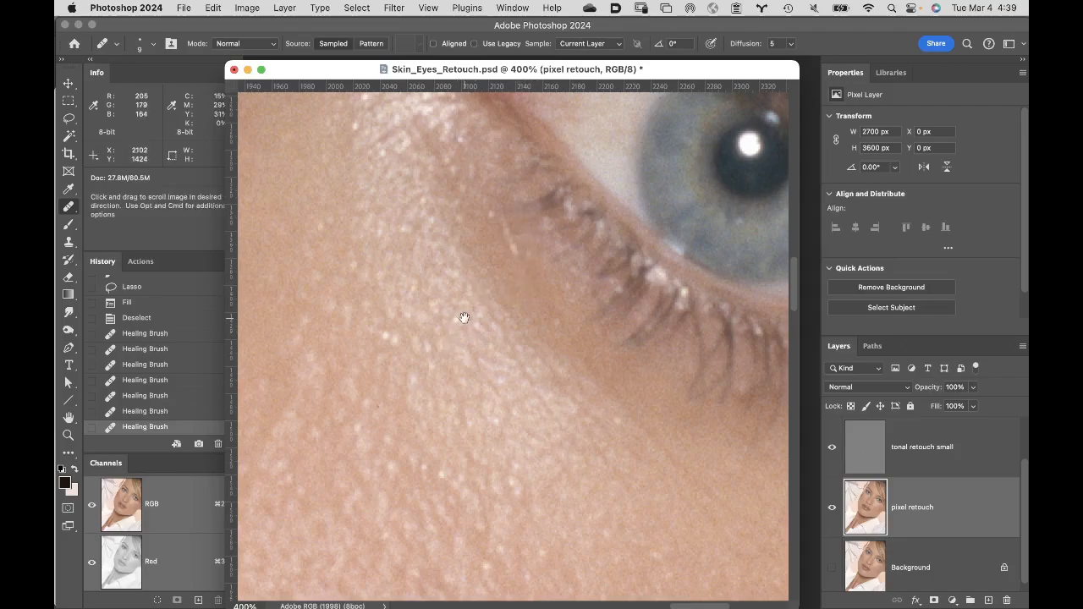
pyautogui.moveTo(460, 317); pyautogui.dragTo(588, 187)
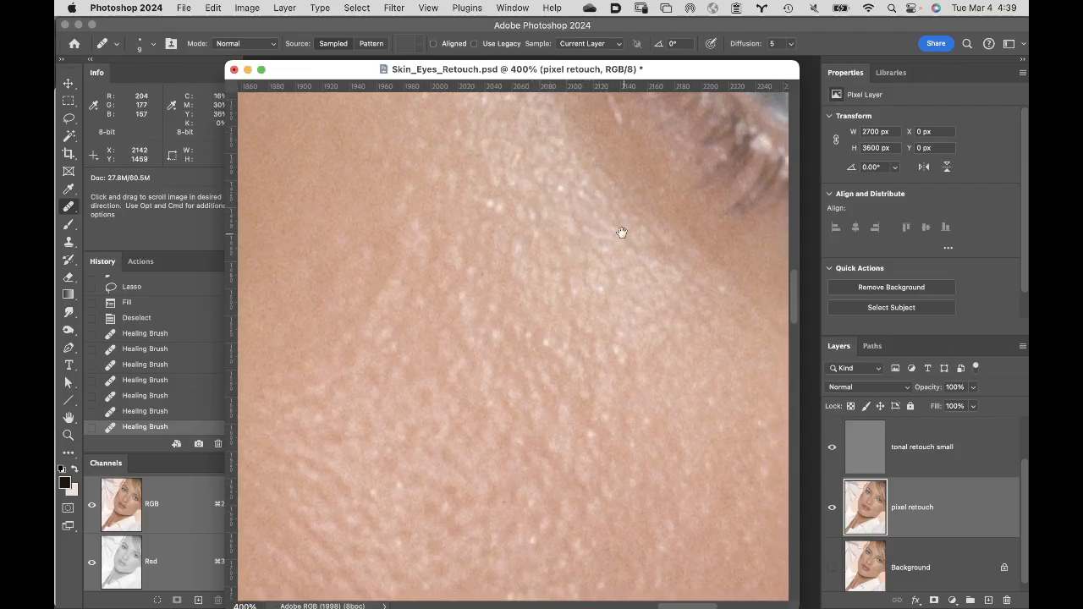
pyautogui.click(491, 202)
pyautogui.click(468, 271)
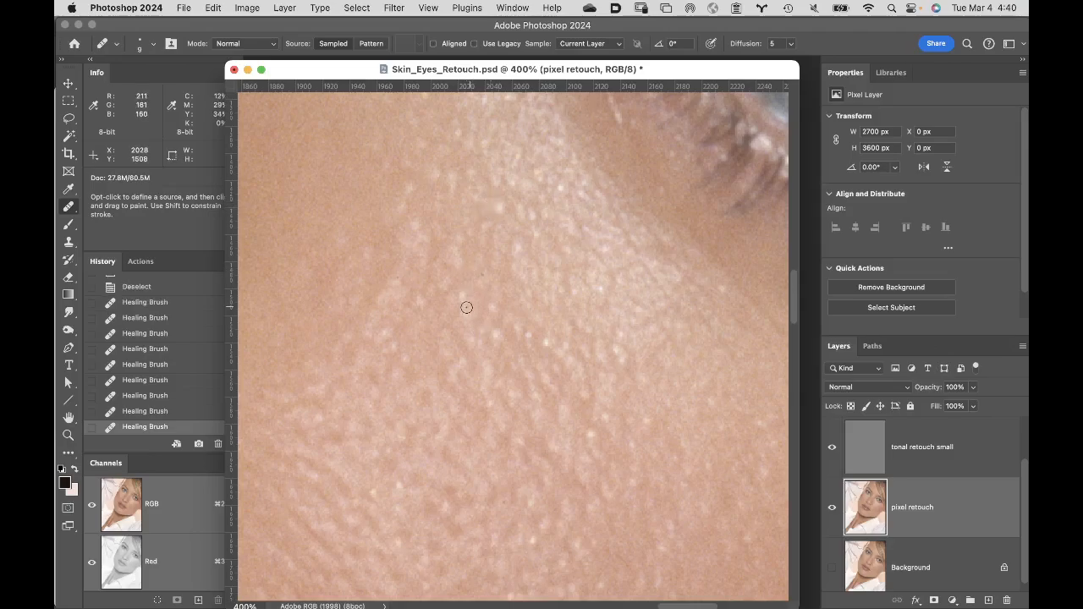
pyautogui.click(461, 292)
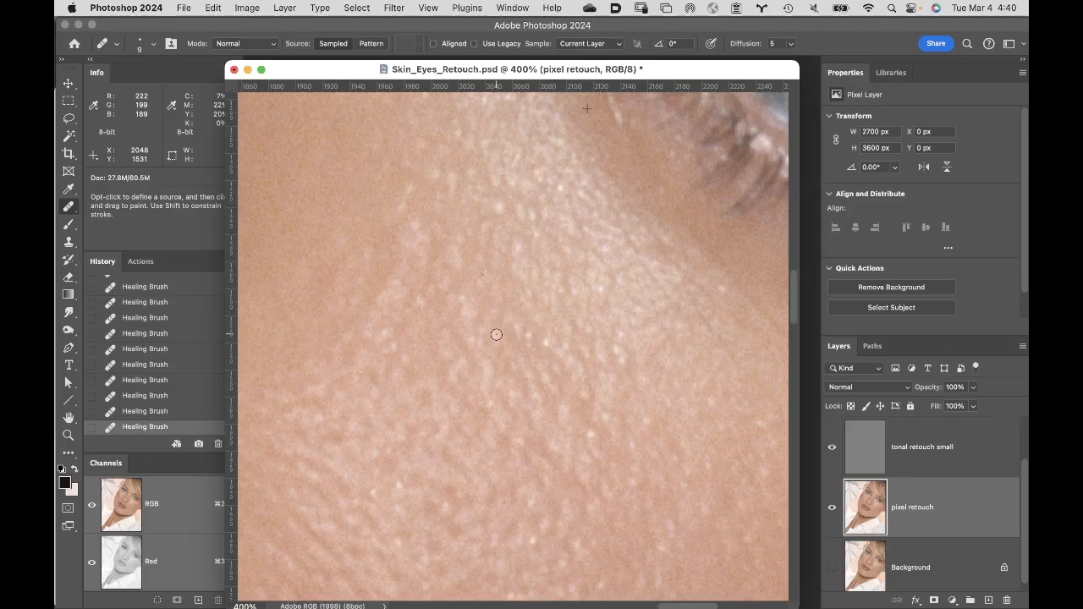
pyautogui.click(517, 325)
pyautogui.click(489, 403)
# - Heal the remaining bright specks farther down the cheek and in the shiny area beneath the inner eye
pyautogui.click(534, 537)
pyautogui.click(532, 503)
pyautogui.moveTo(591, 428); pyautogui.dragTo(592, 425)
pyautogui.click(606, 415)
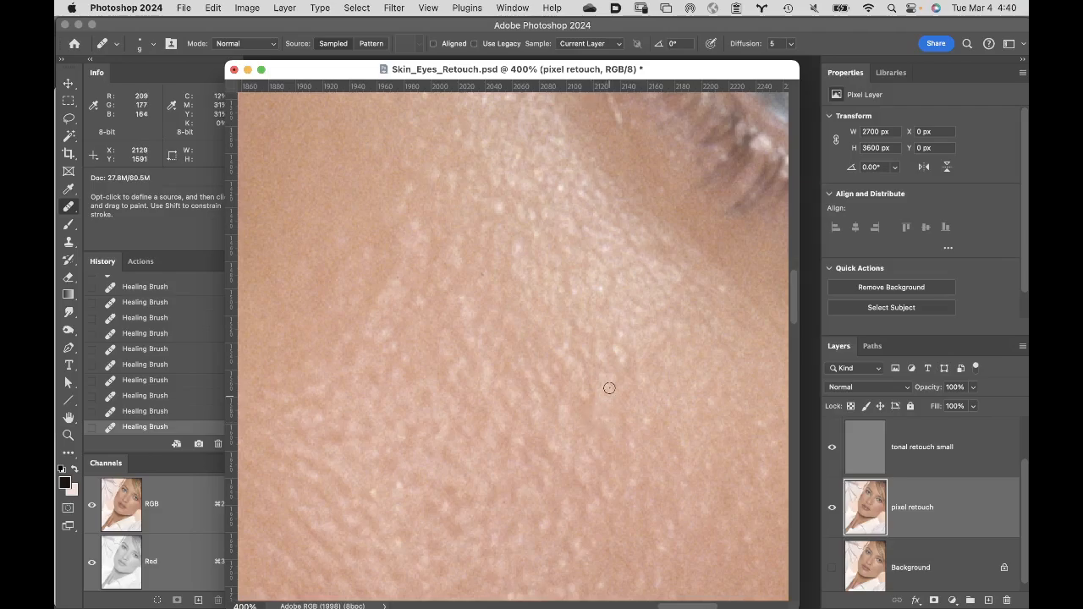
pyautogui.click(499, 208)
pyautogui.click(531, 213)
pyautogui.click(560, 187)
# - View the whole portrait, then enlarge it to 100% and examine the cheek and the folds around the nose and mouth
pyautogui.moveTo(561, 189); pyautogui.dragTo(415, 532)
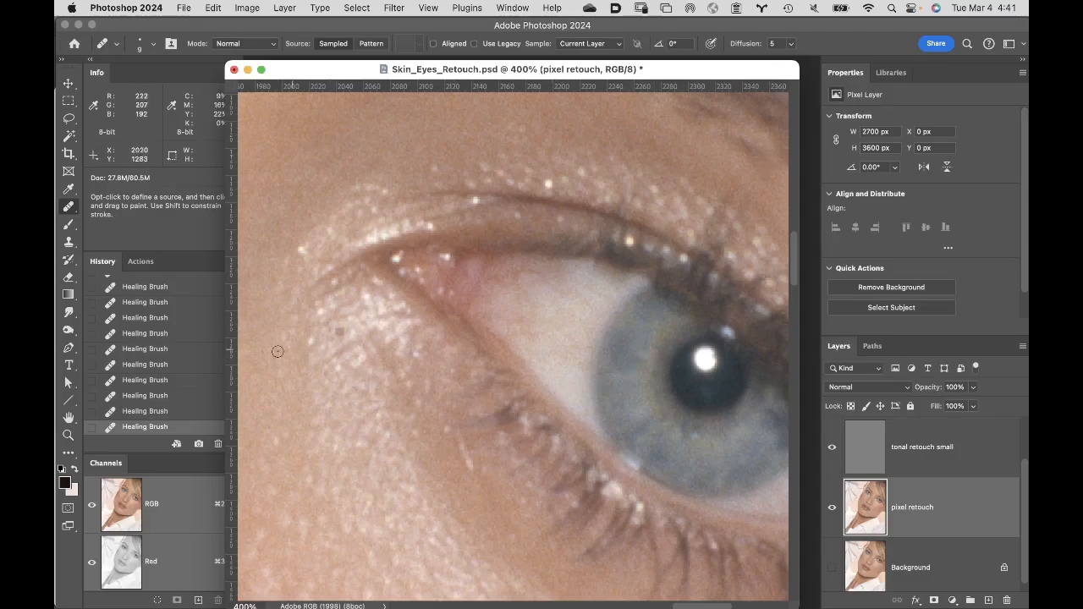
pyautogui.click(69, 418)
pyautogui.moveTo(68, 421); pyautogui.dragTo(77, 422)
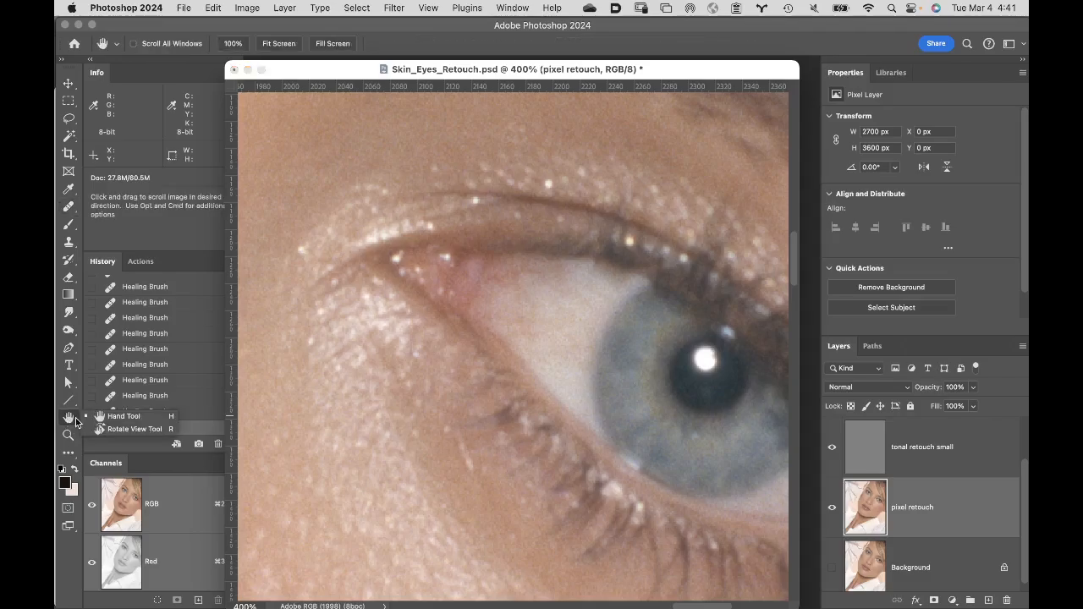
pyautogui.doubleClick(68, 418)
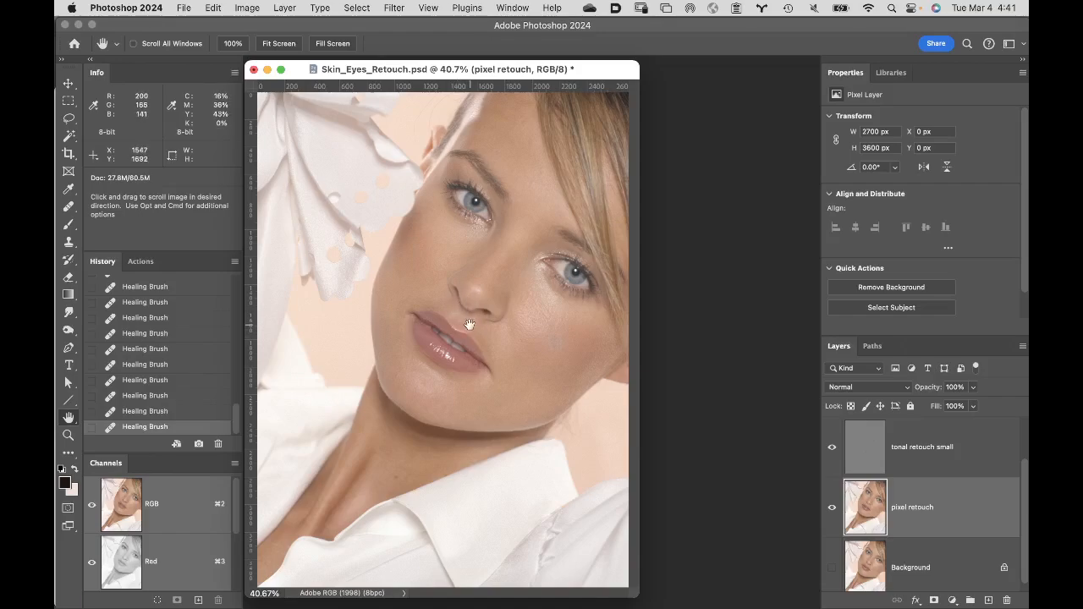
pyautogui.keyDown('super'); pyautogui.click(489, 250); pyautogui.keyUp('super')
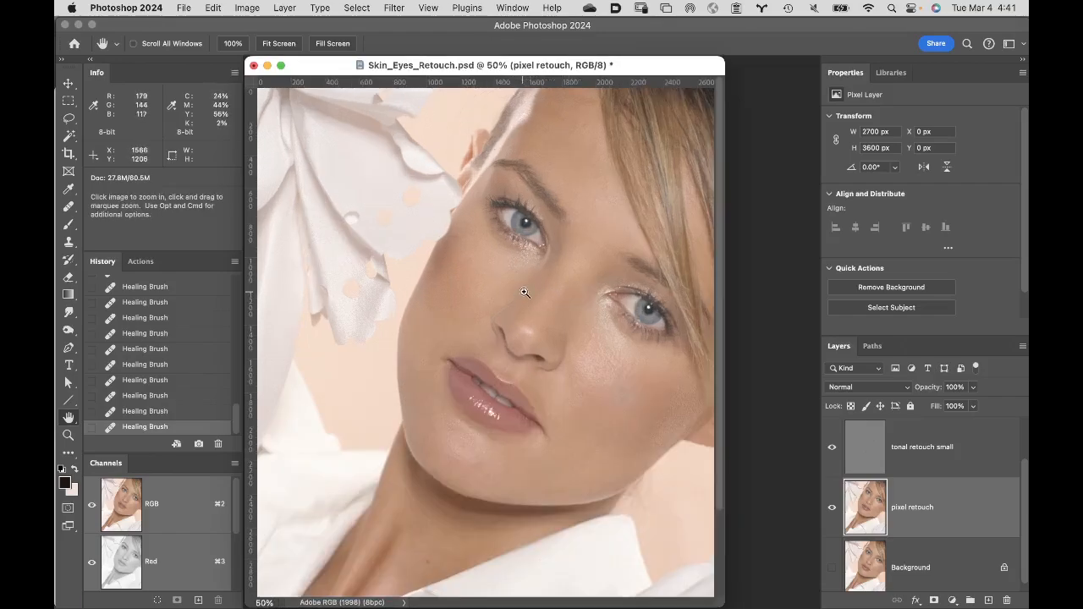
pyautogui.keyDown('super'); pyautogui.click(571, 290); pyautogui.keyUp('super')
pyautogui.keyDown('super'); pyautogui.click(584, 360); pyautogui.keyUp('super')
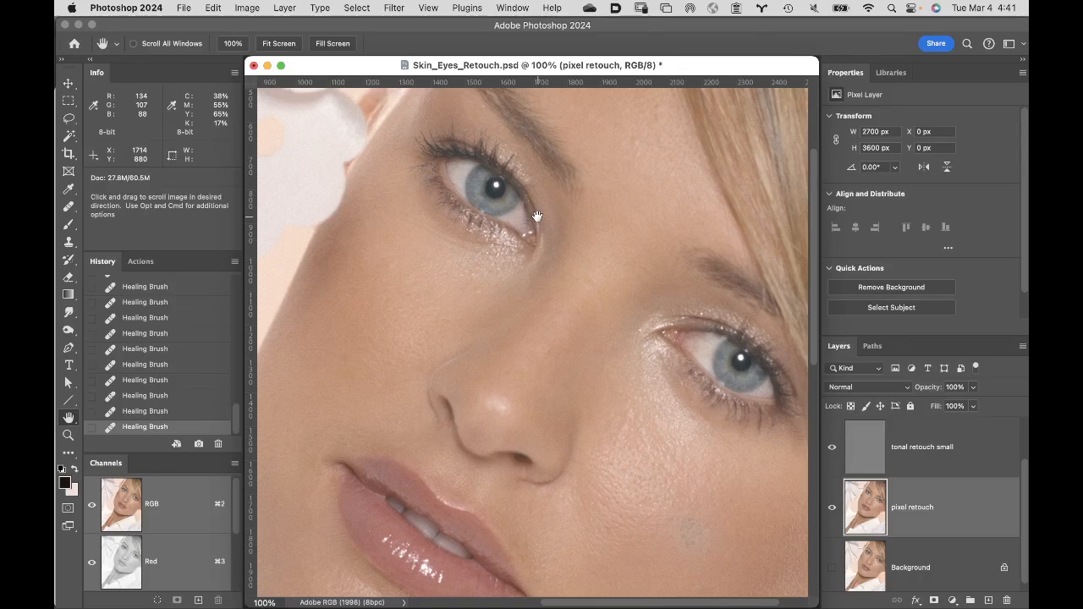
pyautogui.moveTo(622, 343); pyautogui.dragTo(612, 273)
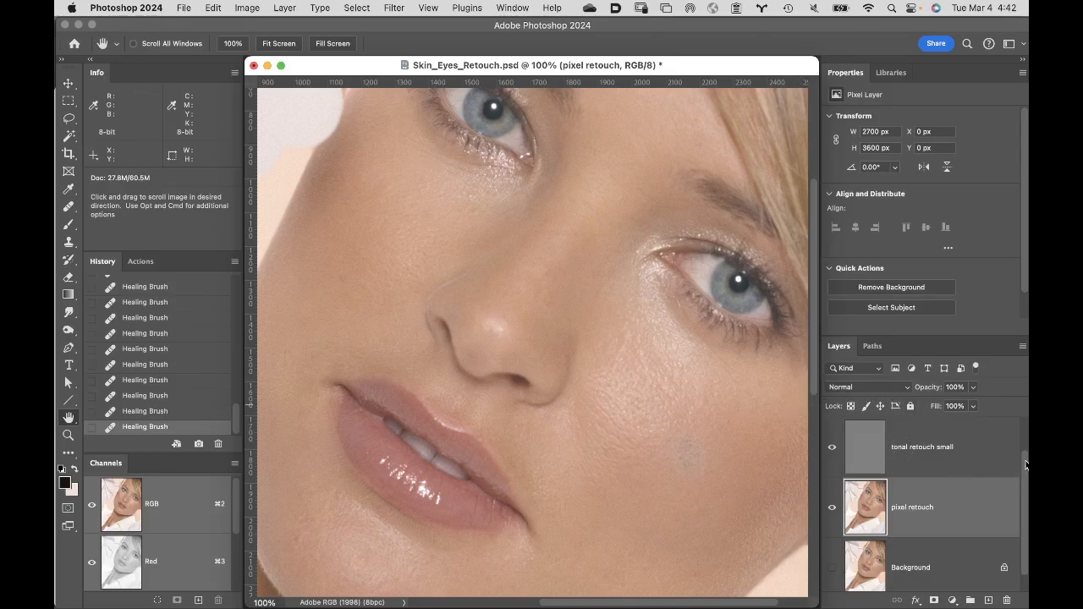
# - Make the "tonal retouch large" layer active and prepare the Brush at 100 px with the light tint as foreground colour
pyautogui.scroll(2, 1024, 471)
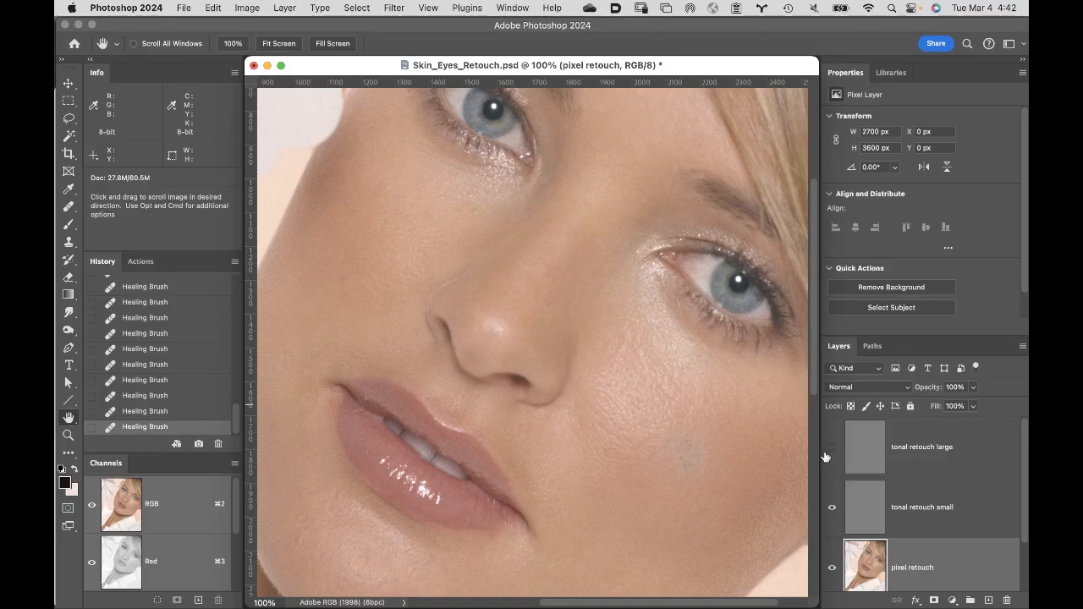
pyautogui.click(916, 462)
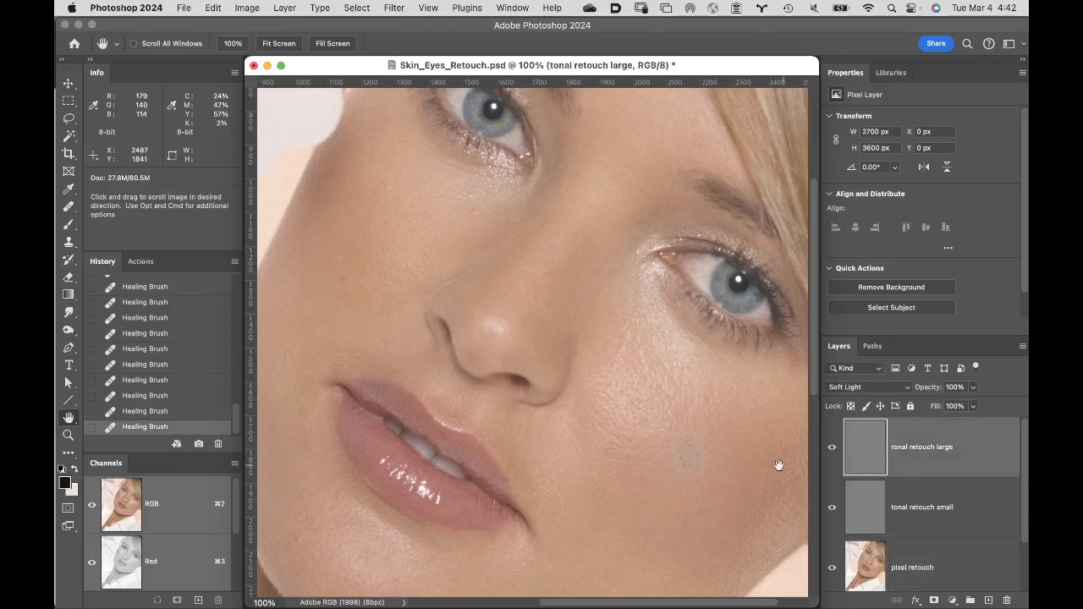
pyautogui.press('b')
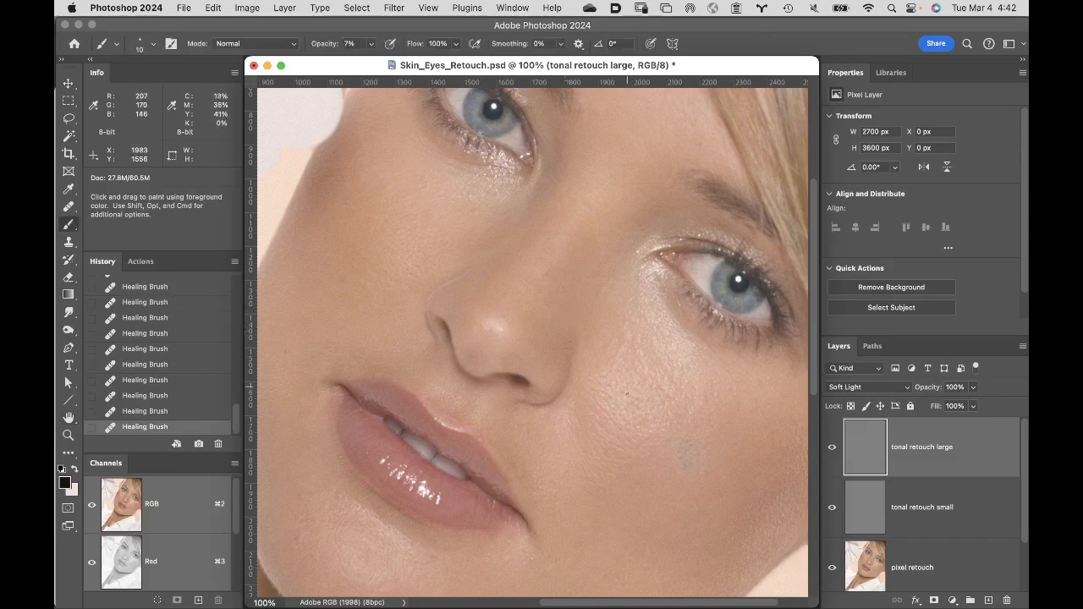
pyautogui.press(']')
pyautogui.press(']')
pyautogui.press(']')
pyautogui.press(']')
pyautogui.press(']')
pyautogui.press(']')
pyautogui.press('x')
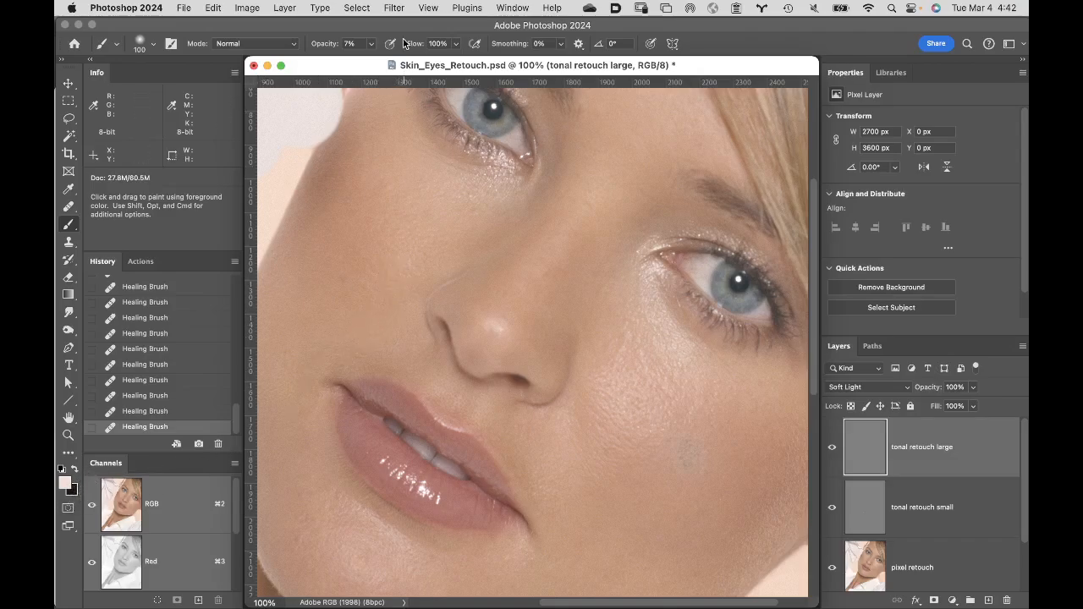
pyautogui.click(155, 44)
pyautogui.click(172, 23)
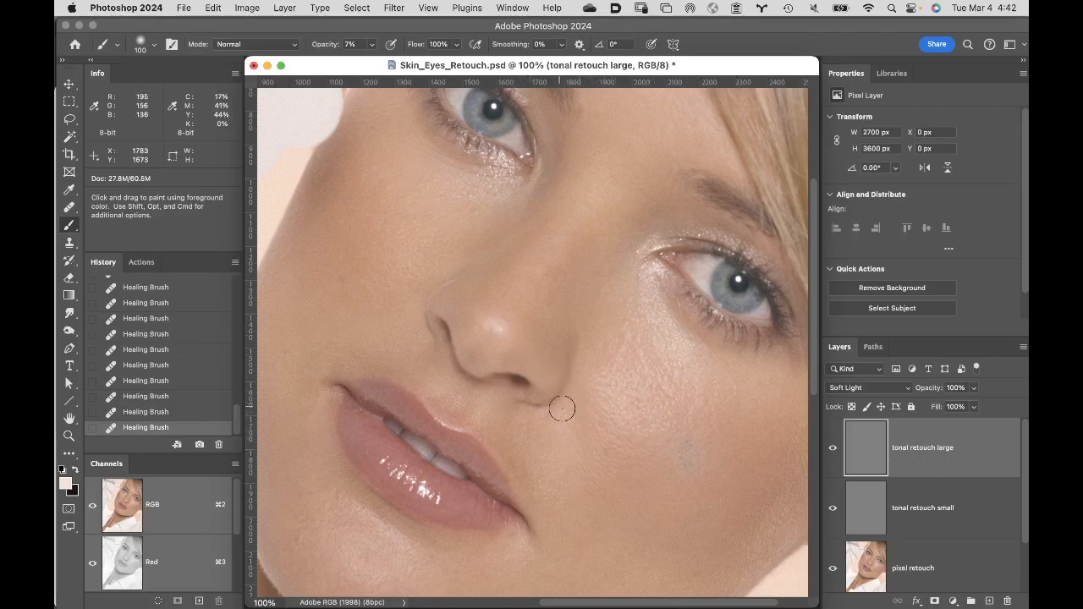
# - Lighten the folds beside the nose and mouth with 7% opacity brush strokes and compare with the layer hidden
pyautogui.moveTo(592, 423)
pyautogui.mouseDown()
pyautogui.moveTo(586, 435)
pyautogui.moveTo(584, 364)
pyautogui.mouseUp()
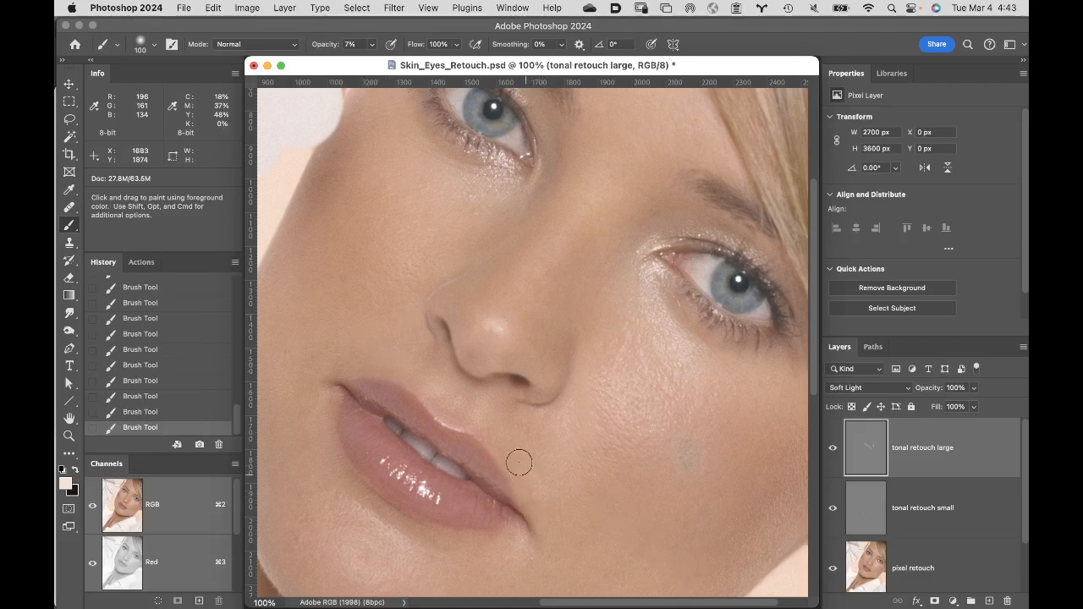
pyautogui.click(833, 457)
pyautogui.click(834, 459)
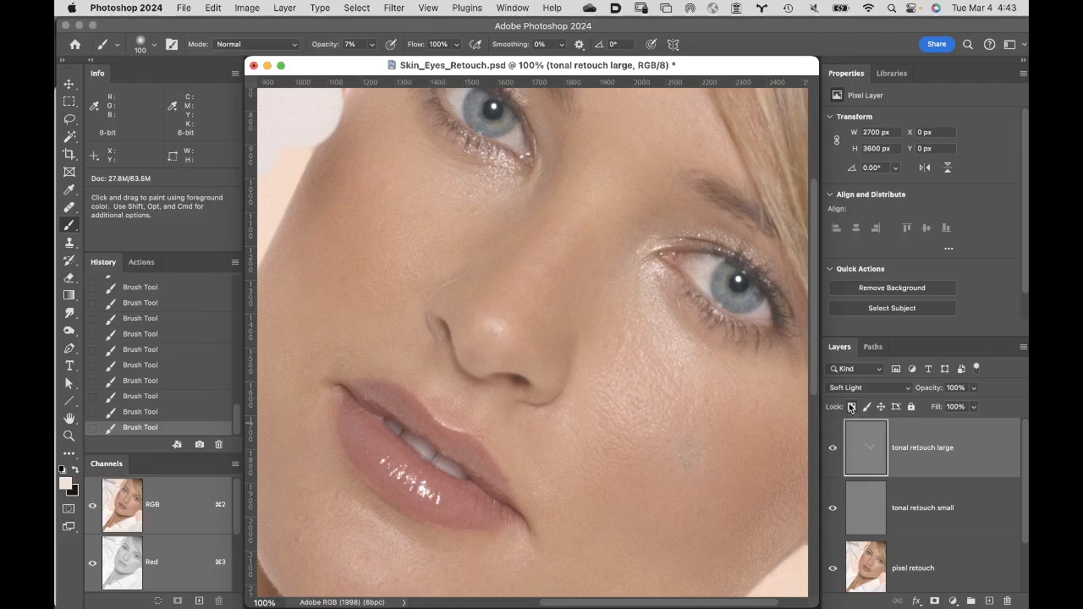
# - Clear the strokes on the "tonal retouch large" layer by filling it with 50% Gray in Normal mode at 100% opacity
pyautogui.click(211, 7)
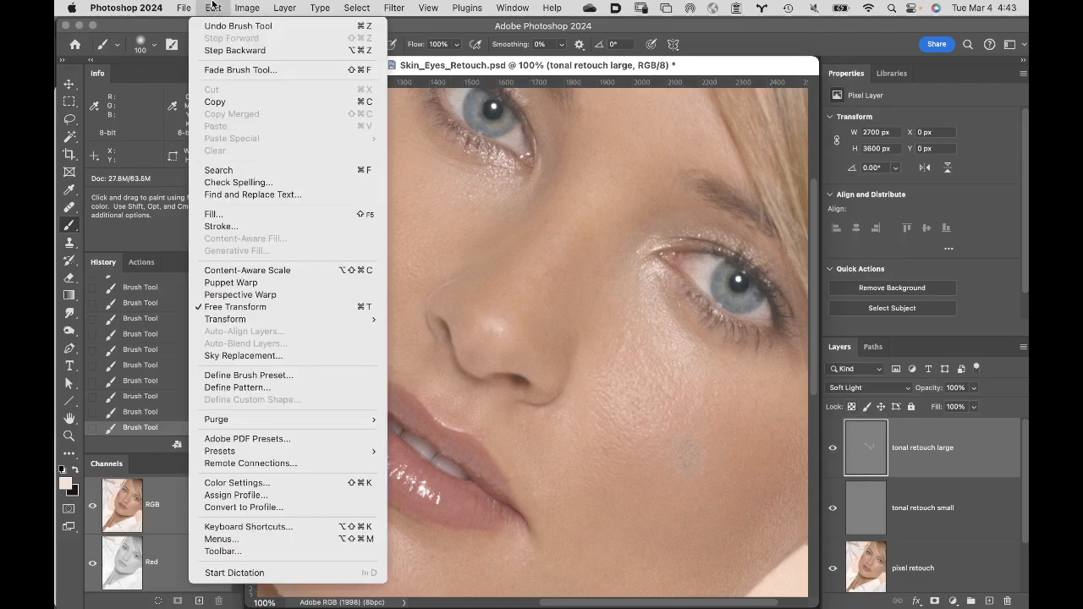
pyautogui.click(249, 215)
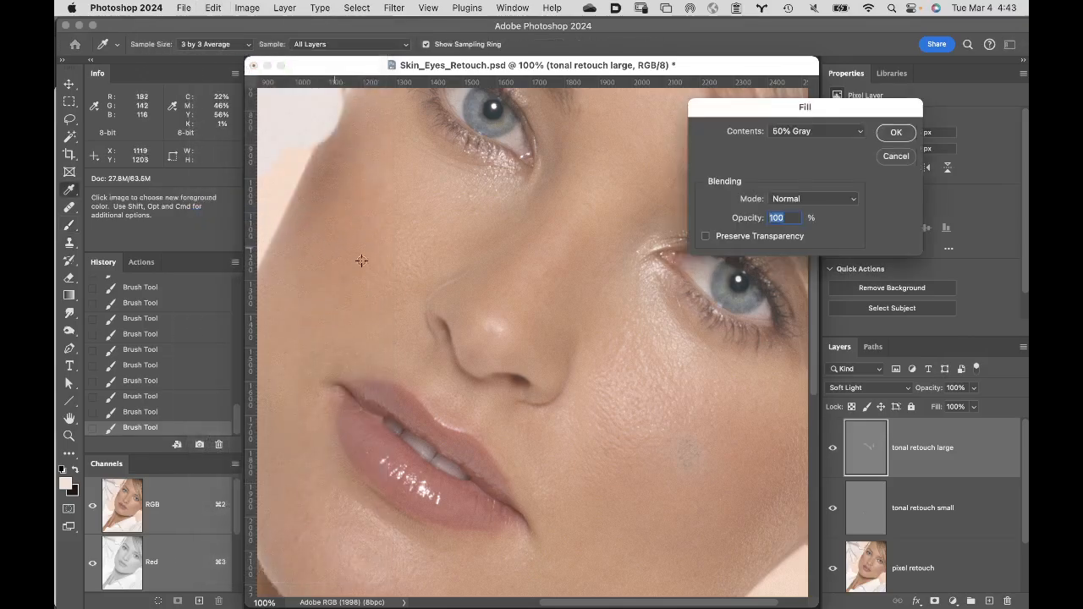
pyautogui.click(899, 133)
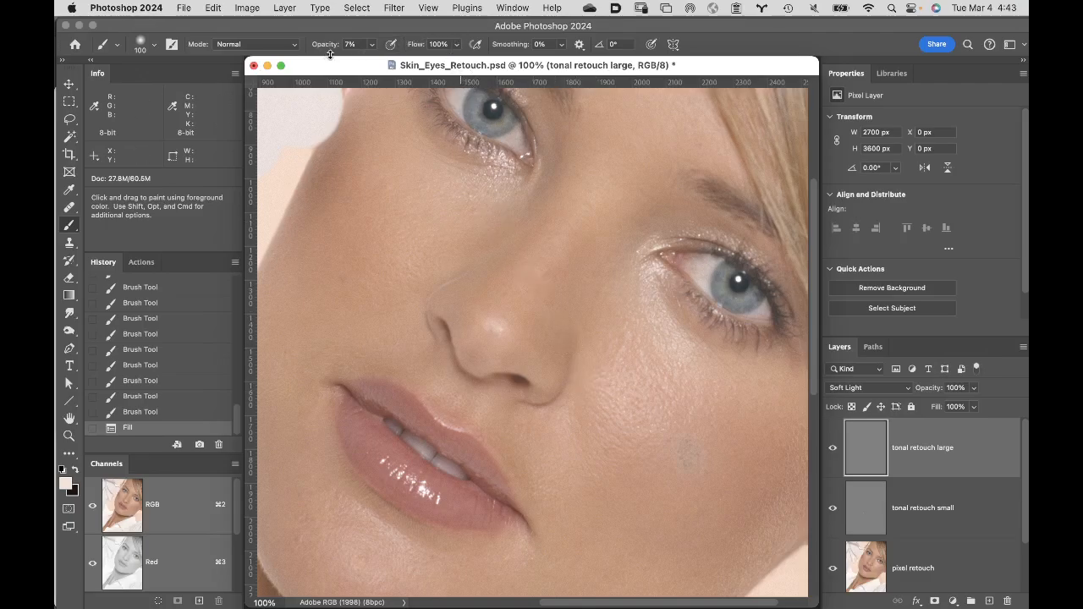
# - Set the brush opacity to 3% and softly lighten the folds beside the nose and around the mouth
pyautogui.moveTo(325, 49); pyautogui.dragTo(319, 46)
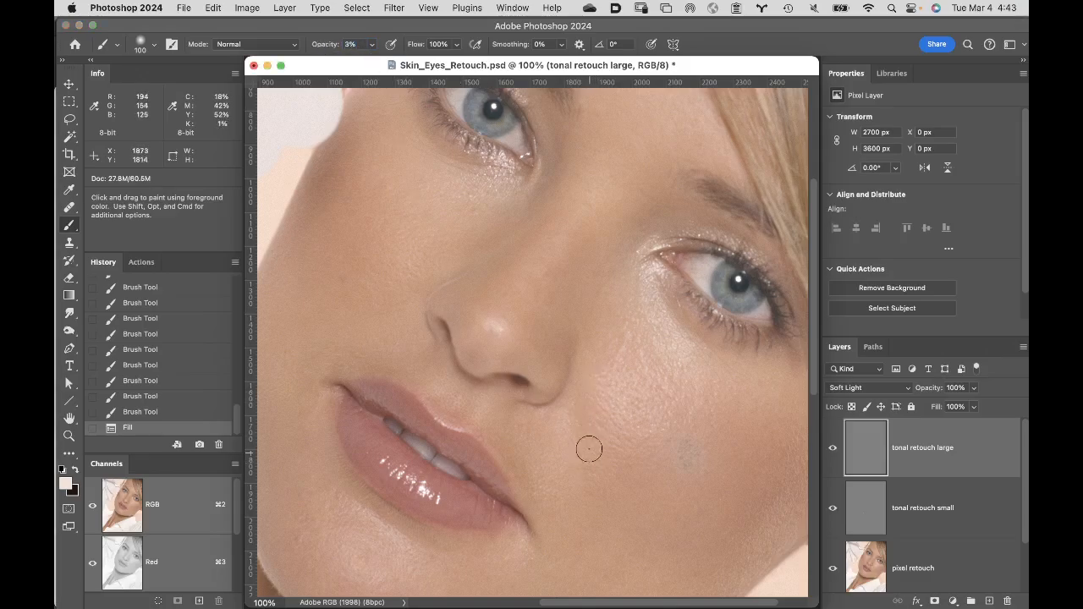
pyautogui.moveTo(589, 450)
pyautogui.mouseDown()
pyautogui.moveTo(584, 373)
pyautogui.moveTo(587, 411)
pyautogui.mouseUp()
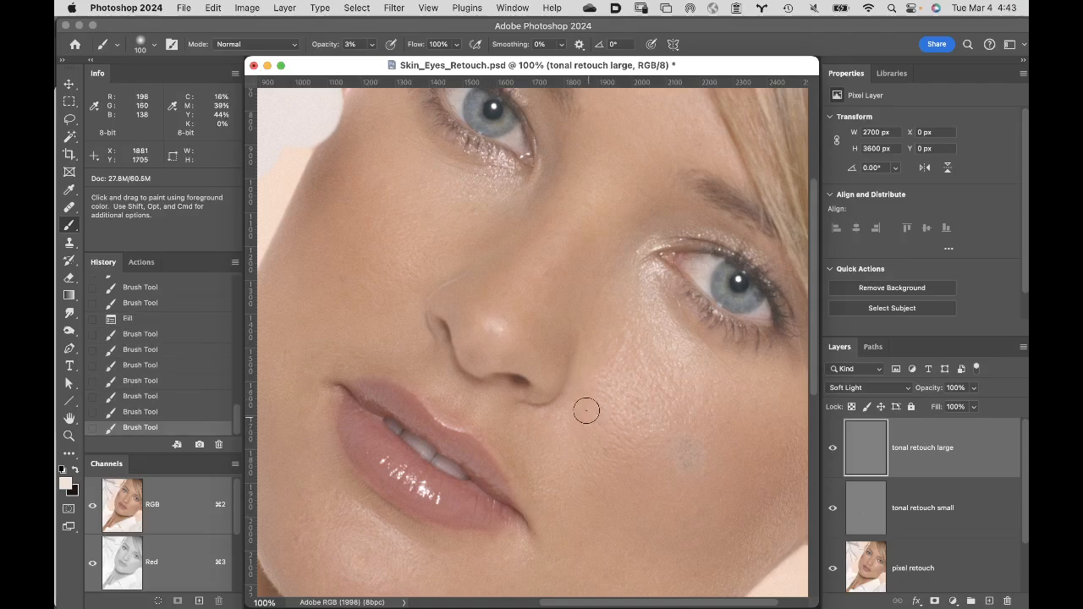
pyautogui.moveTo(534, 503)
pyautogui.mouseDown()
pyautogui.moveTo(502, 439)
pyautogui.moveTo(532, 503)
pyautogui.moveTo(495, 436)
pyautogui.moveTo(431, 385)
pyautogui.moveTo(368, 370)
pyautogui.mouseUp()
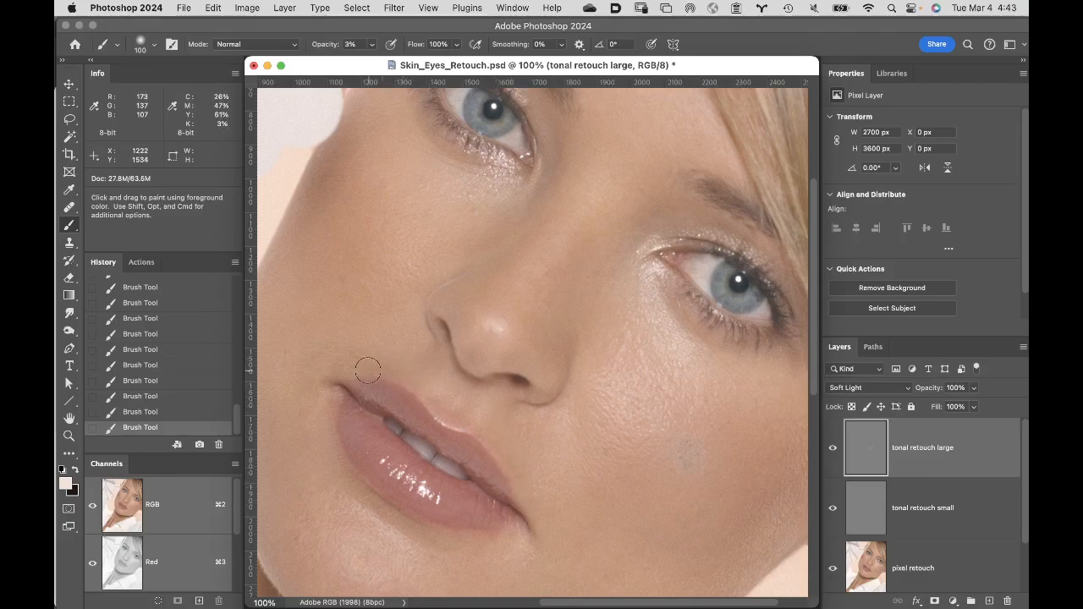
# - Compare the face with the "tonal retouch large" layer hidden and shown, leaving it shown
pyautogui.click(834, 451)
pyautogui.click(834, 451)
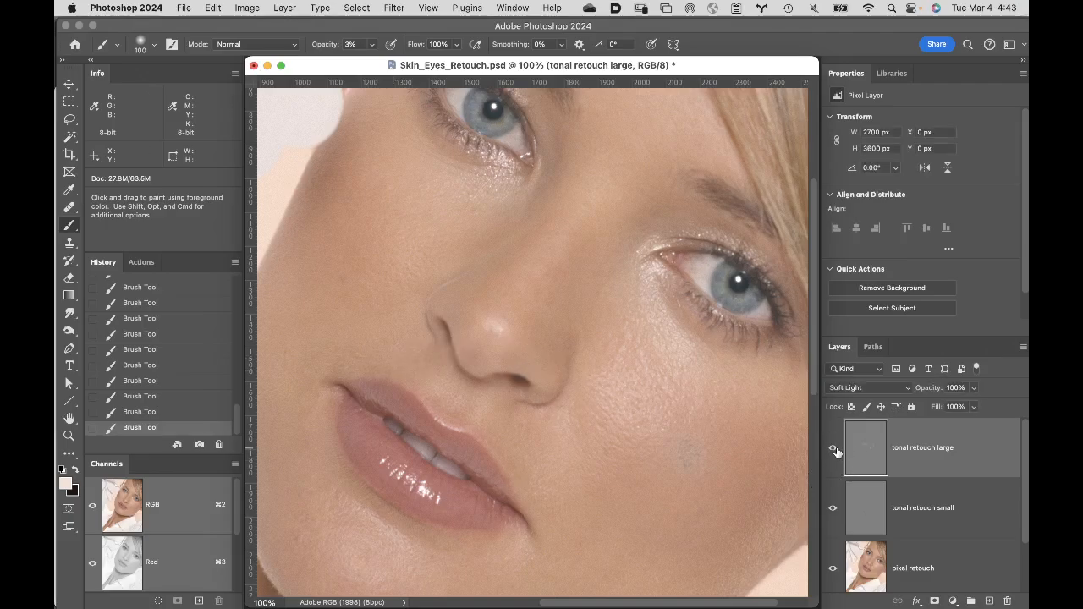
pyautogui.click(837, 451)
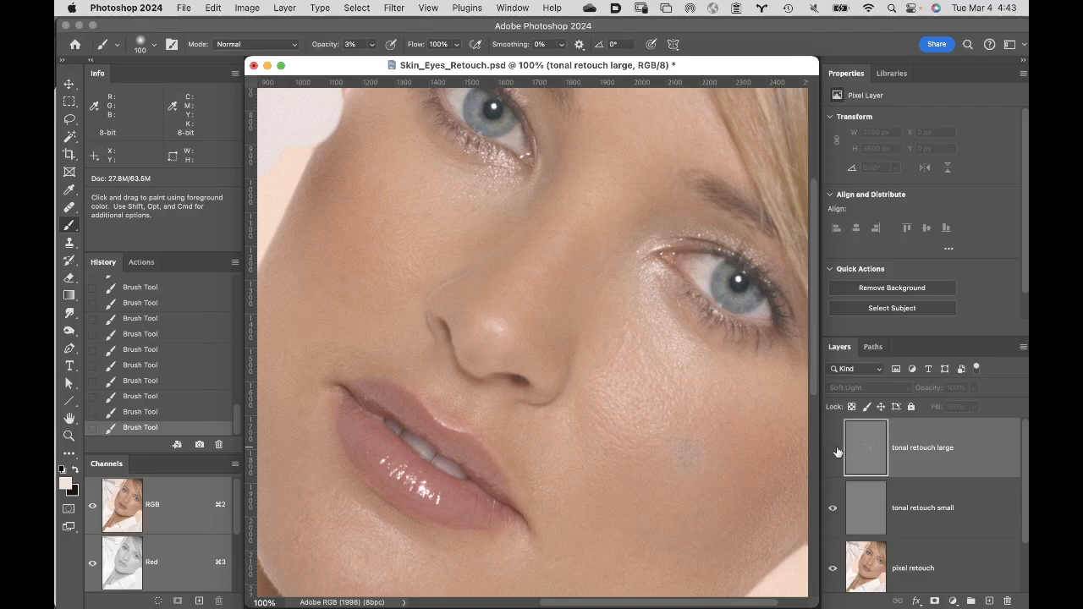
pyautogui.click(837, 451)
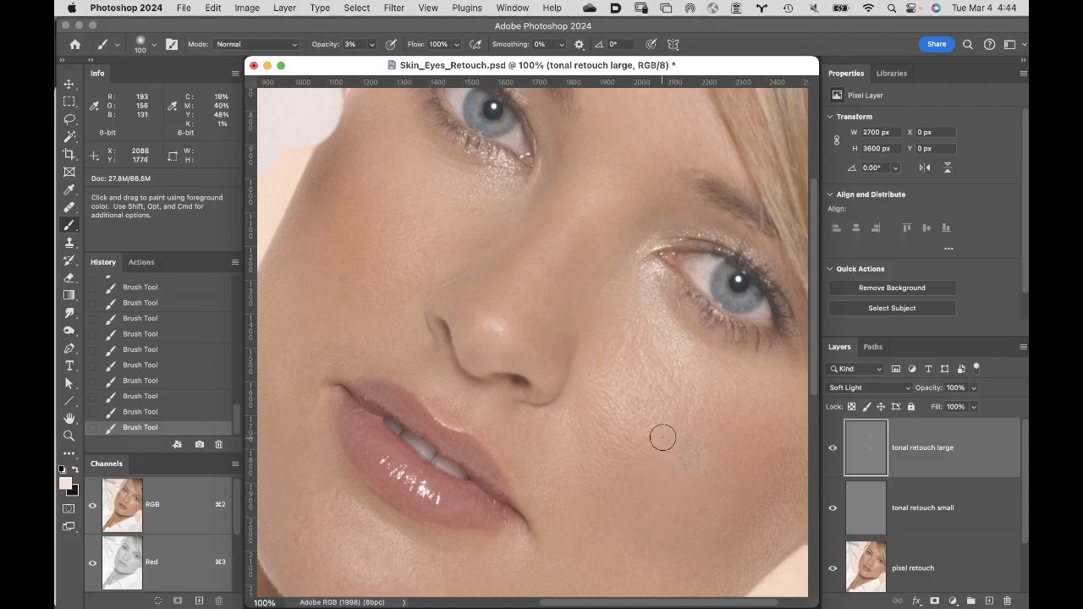
# - Activate the "tonal retouch small" layer and set the brush to 6% opacity and a size of 10 for the cheek texture below the eye
pyautogui.click(653, 406)
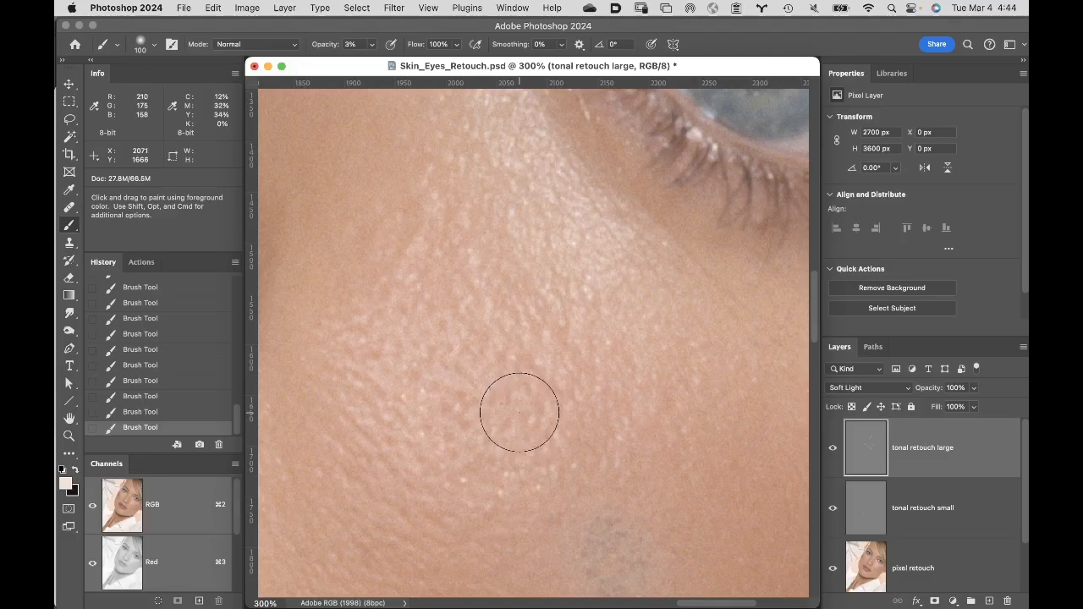
pyautogui.moveTo(972, 510); pyautogui.dragTo(972, 506)
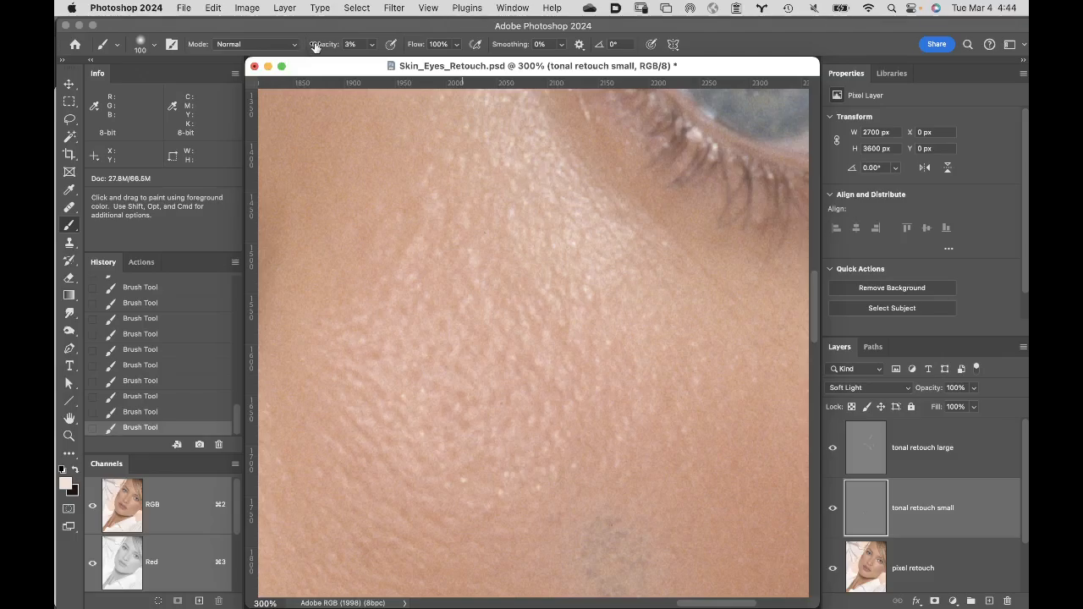
pyautogui.moveTo(315, 46); pyautogui.dragTo(322, 49)
pyautogui.press('[')
pyautogui.press('[')
pyautogui.press('[')
pyautogui.press('[')
pyautogui.press('[')
pyautogui.press('[')
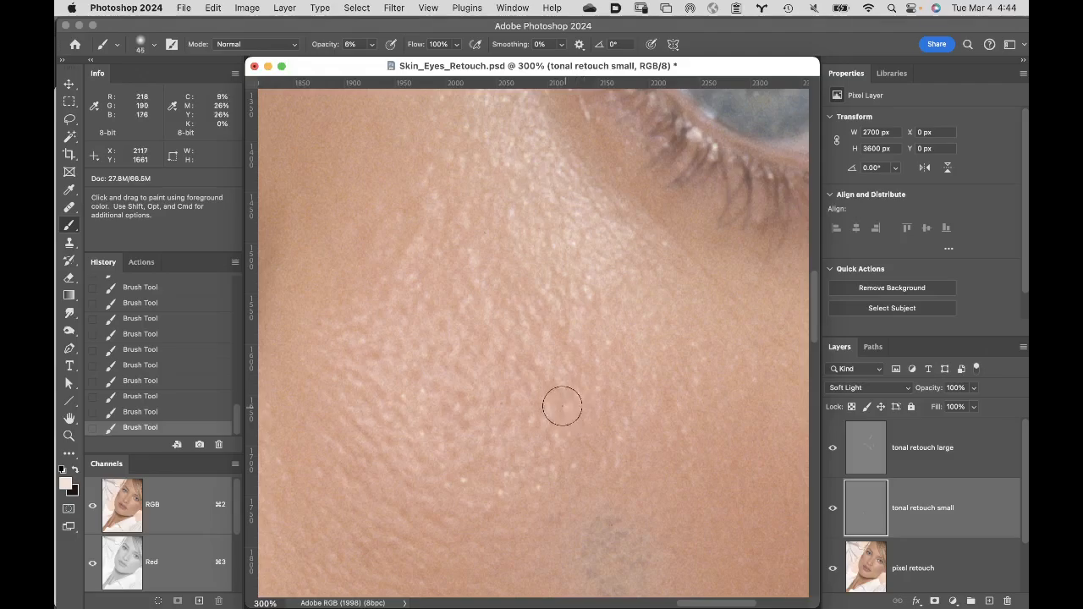
pyautogui.press('[')
pyautogui.press('[')
pyautogui.press('[')
pyautogui.press('[')
pyautogui.press('[')
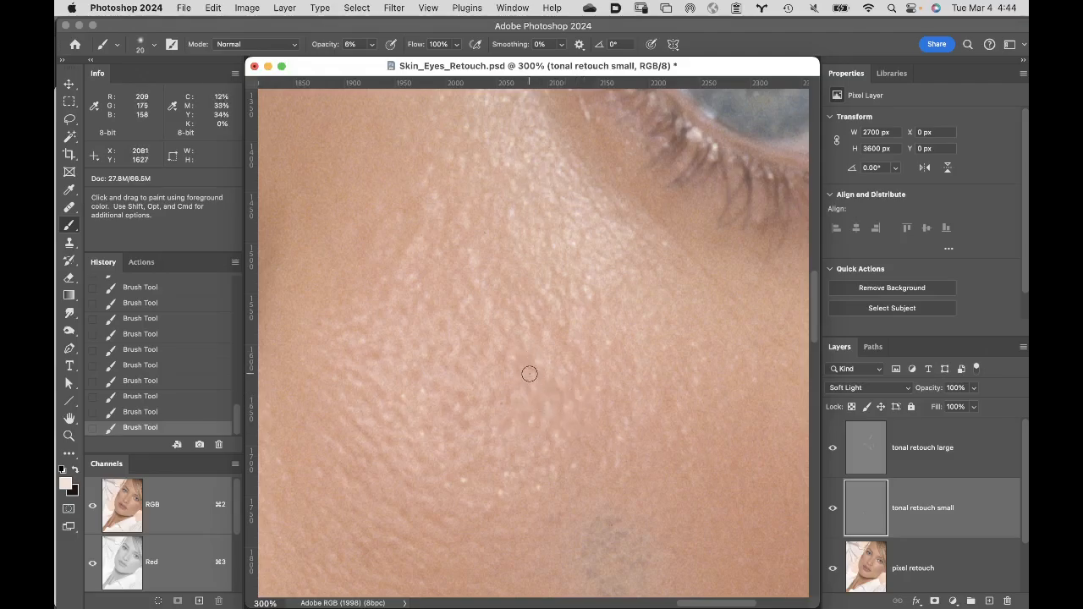
pyautogui.press('[')
pyautogui.press('[')
# - Lighten the small dark spots in the cheek's skin texture below the eye with fine brush strokes
pyautogui.moveTo(537, 370)
pyautogui.mouseDown()
pyautogui.moveTo(502, 359)
pyautogui.moveTo(513, 340)
pyautogui.moveTo(494, 319)
pyautogui.moveTo(518, 324)
pyautogui.moveTo(500, 283)
pyautogui.mouseUp()
pyautogui.moveTo(524, 342); pyautogui.dragTo(534, 366)
pyautogui.moveTo(508, 392); pyautogui.dragTo(500, 351)
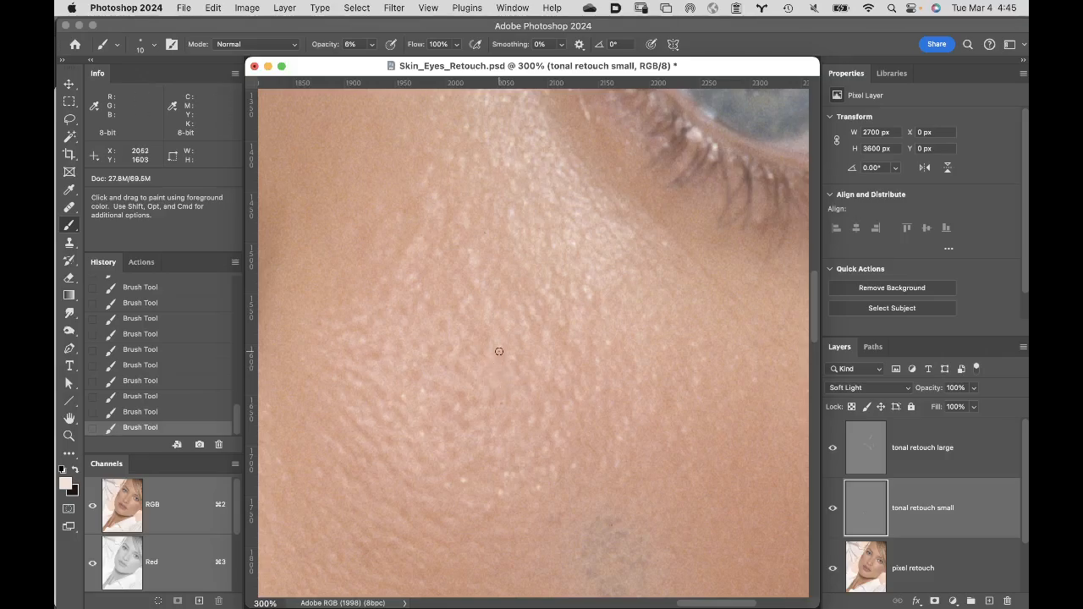
# - Compare the cheek with the "tonal retouch small" layer hidden and shown, and make the dark color the foreground color
pyautogui.click(833, 512)
pyautogui.click(832, 510)
pyautogui.press('x')
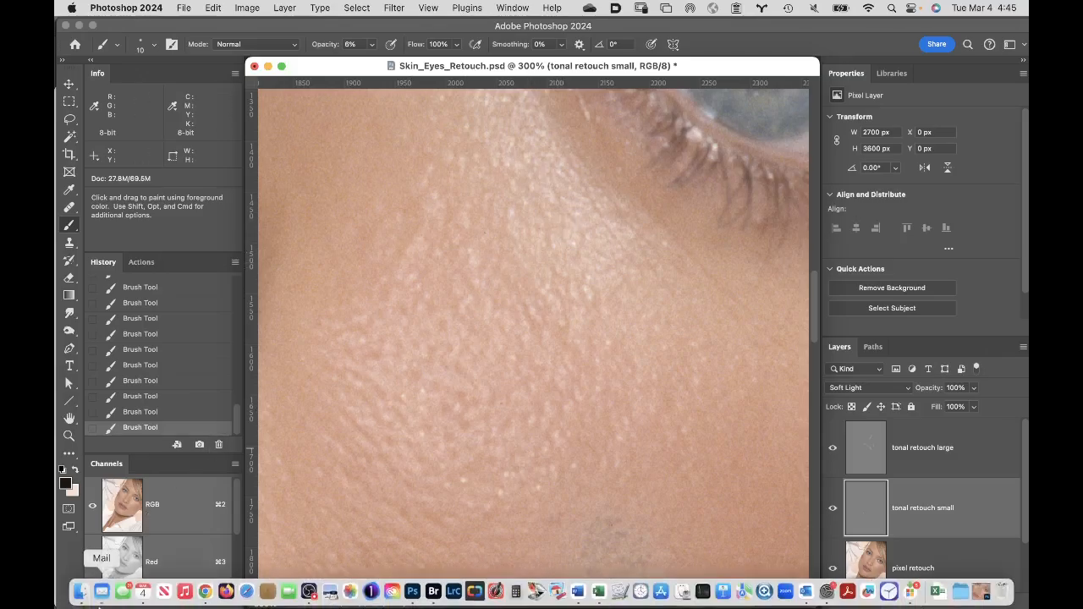
# - Switch to Finder and preview Tonal Retouch Small Reference.png and Tonal Retouch Large Reference.png in the Assignment Folder
pyautogui.click(81, 592)
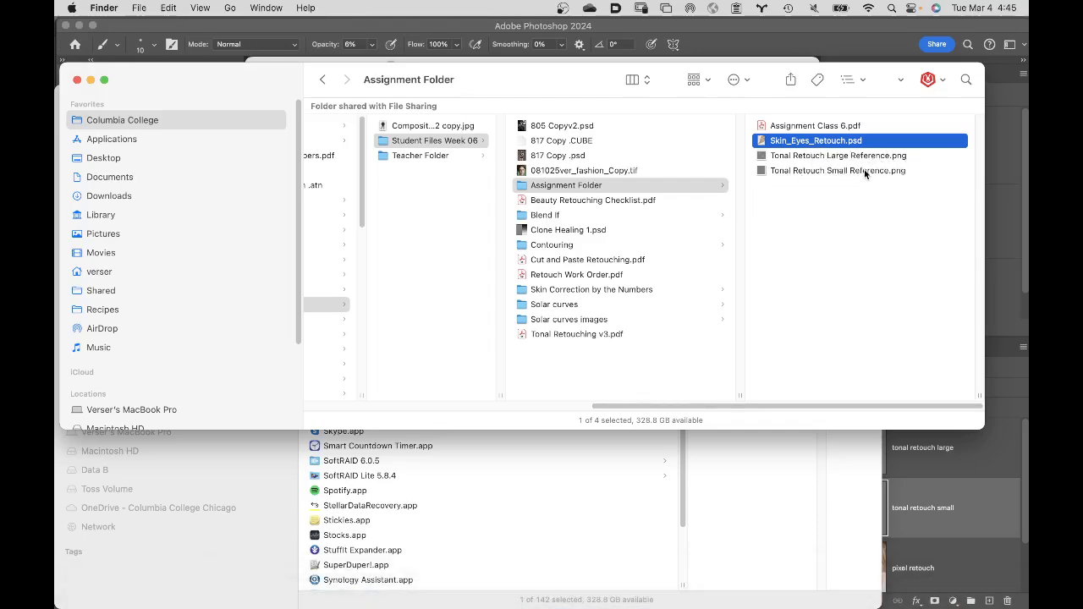
pyautogui.click(763, 169)
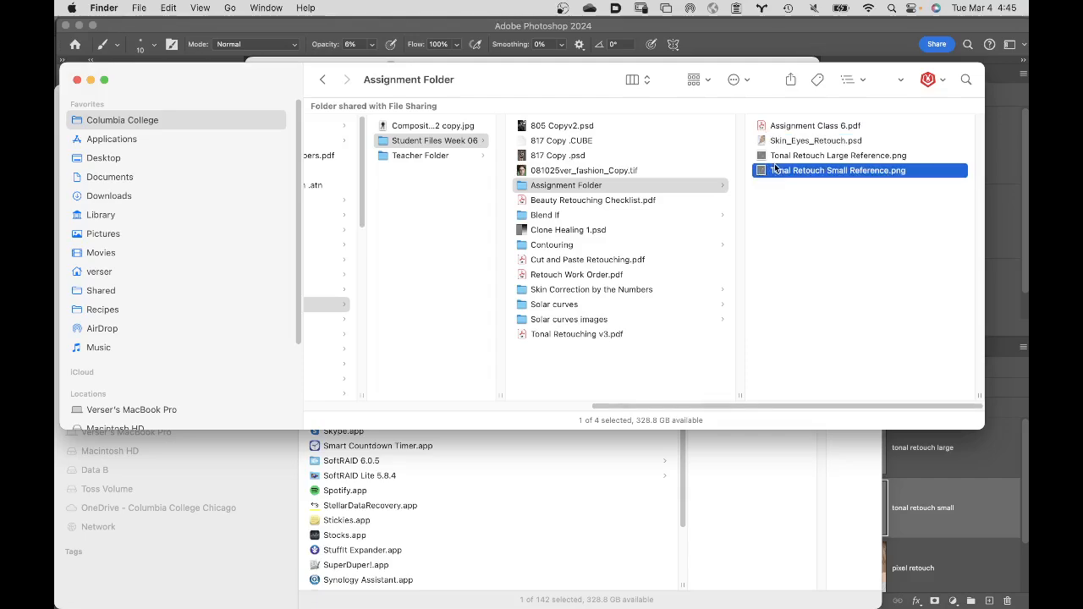
pyautogui.press('space')
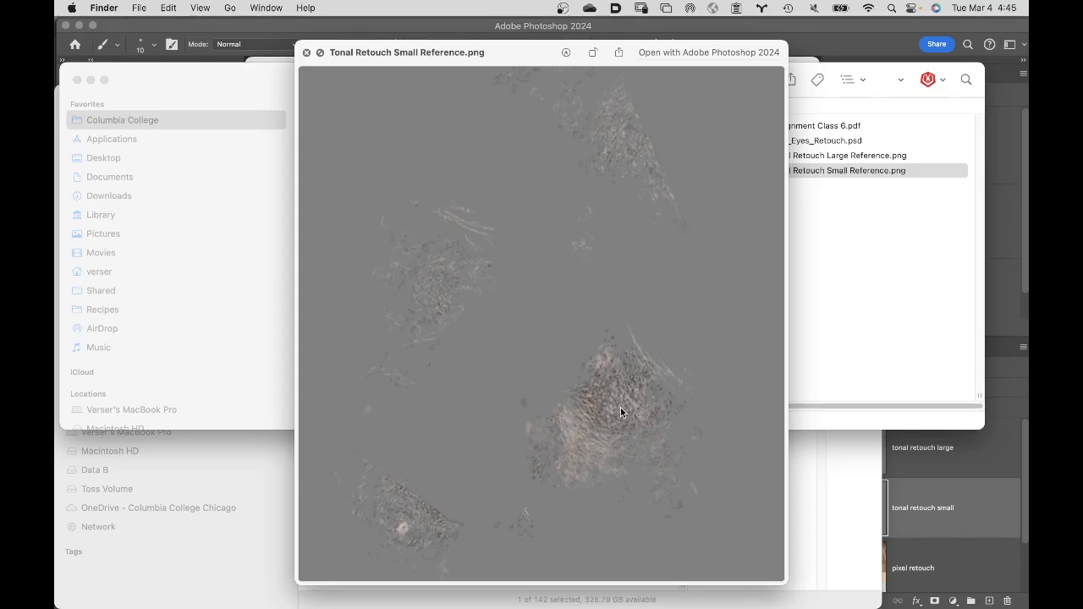
pyautogui.press('space')
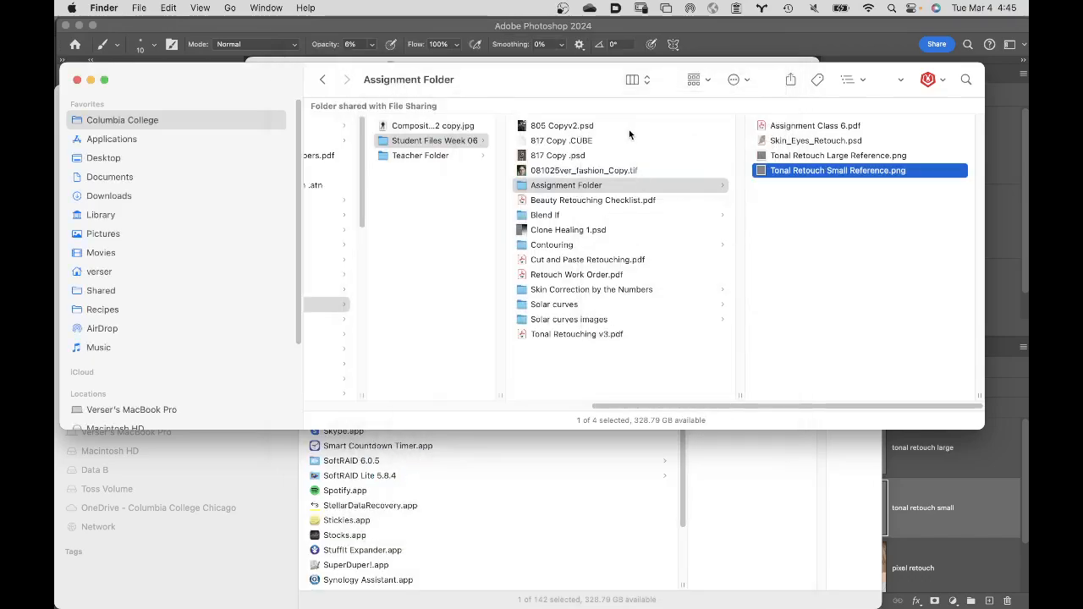
pyautogui.click(759, 159)
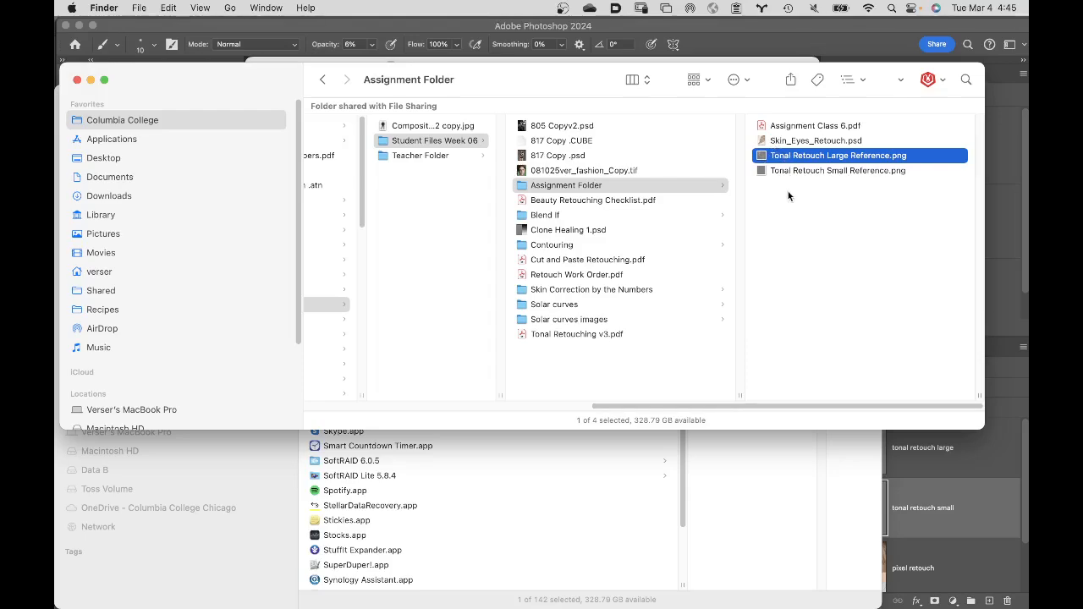
pyautogui.press('space')
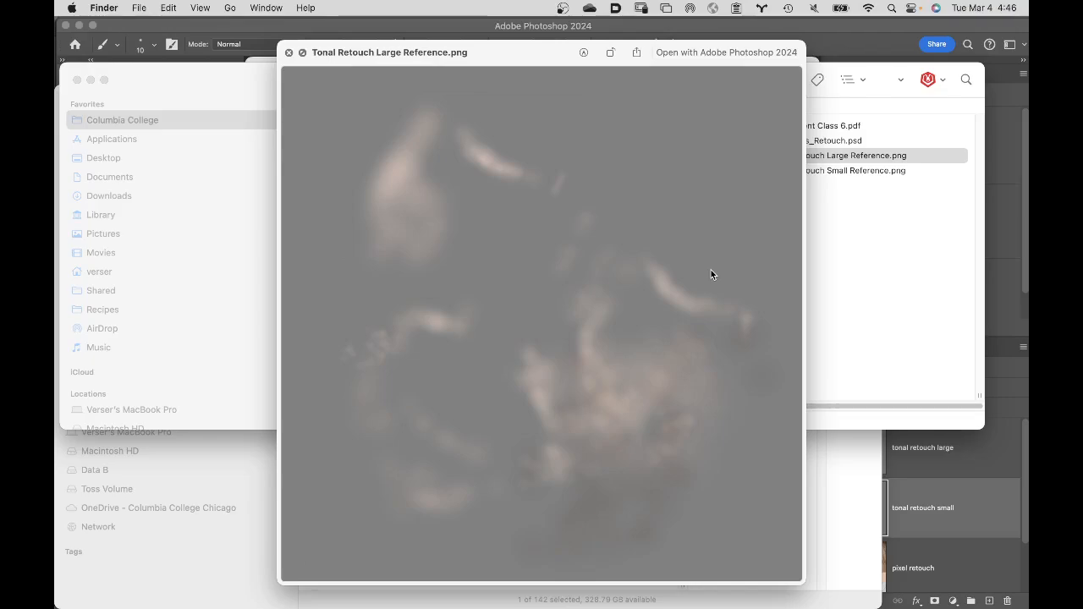
pyautogui.press('space')
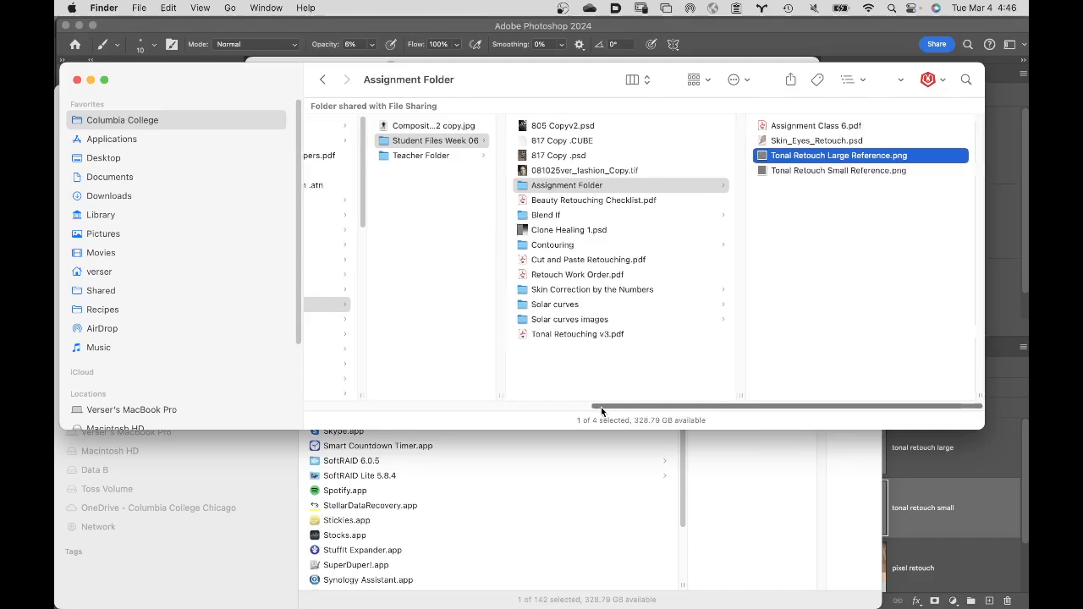
# - Open the second example PSD from the Teacher Folder's Tonal Retouching Past Examples folder in Photoshop and hide the other applications
pyautogui.moveTo(601, 407); pyautogui.dragTo(563, 349)
pyautogui.click(528, 156)
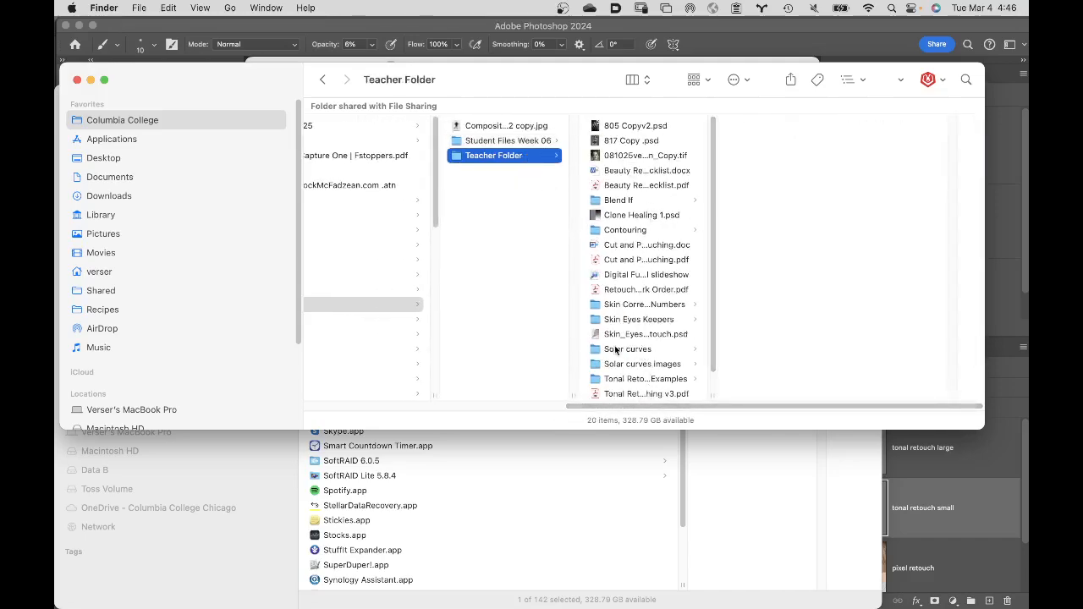
pyautogui.scroll(-2, 710, 368)
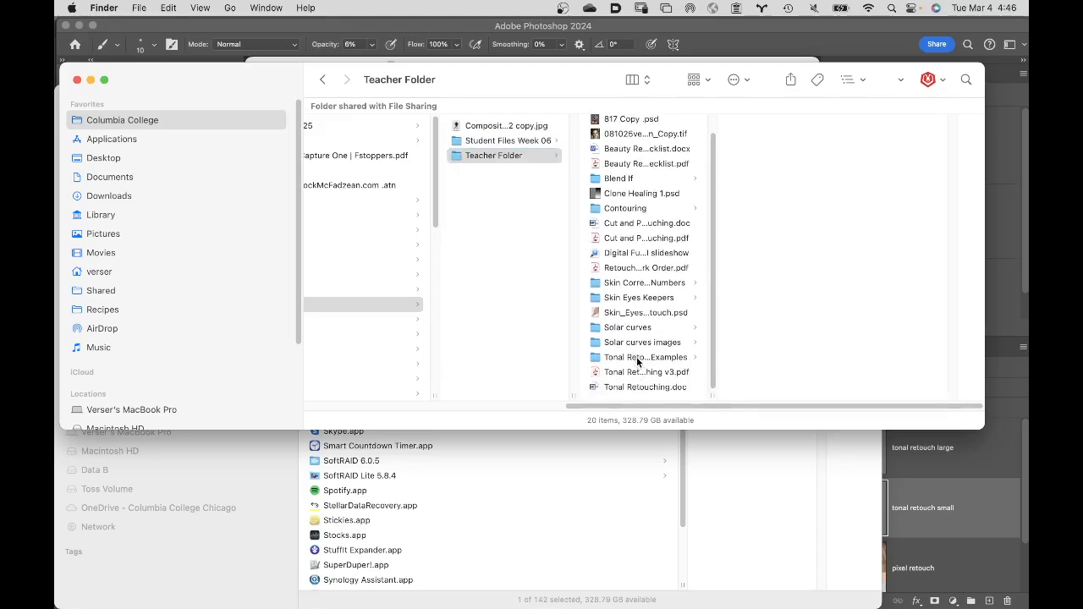
pyautogui.click(639, 357)
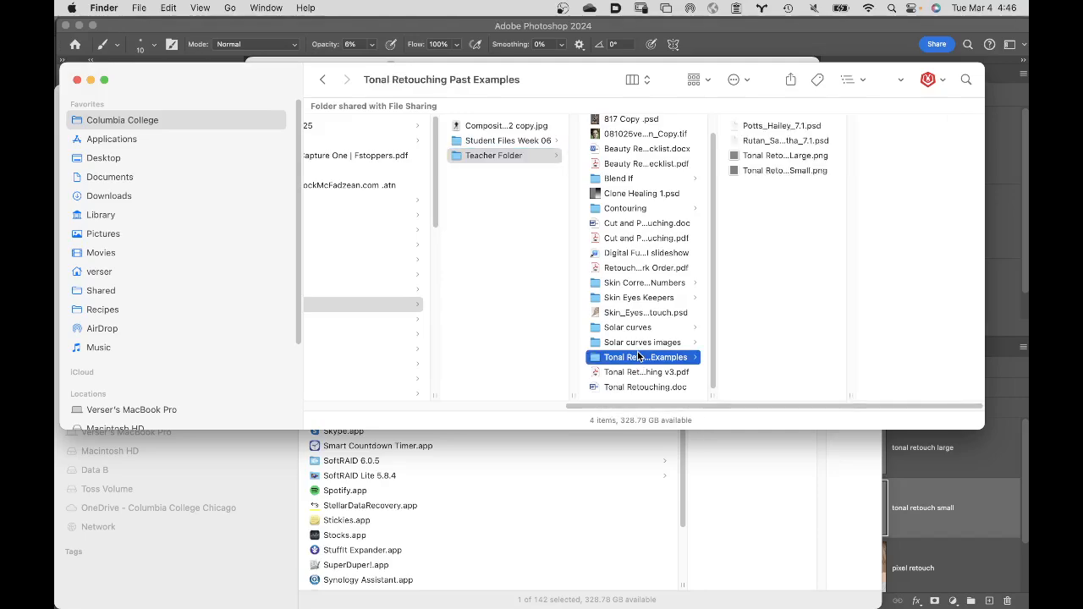
pyautogui.doubleClick(736, 141)
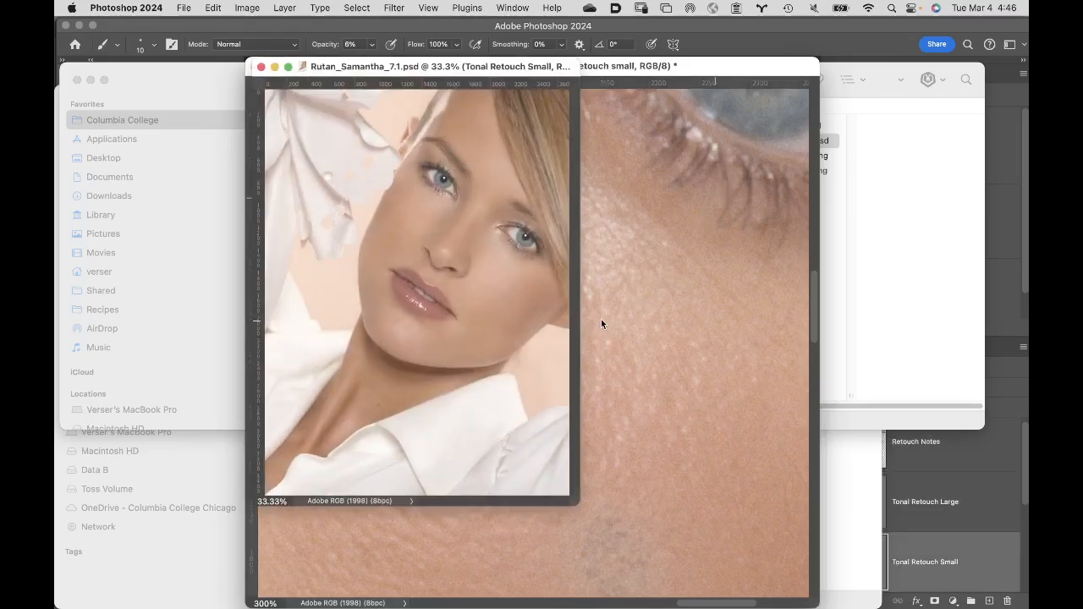
pyautogui.click(135, 7)
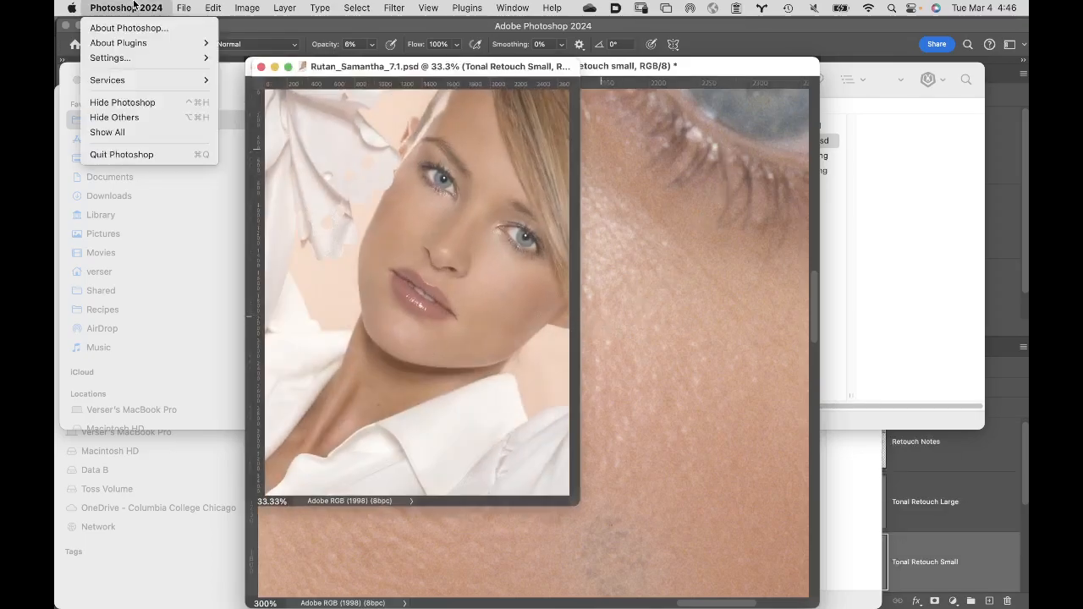
pyautogui.click(141, 119)
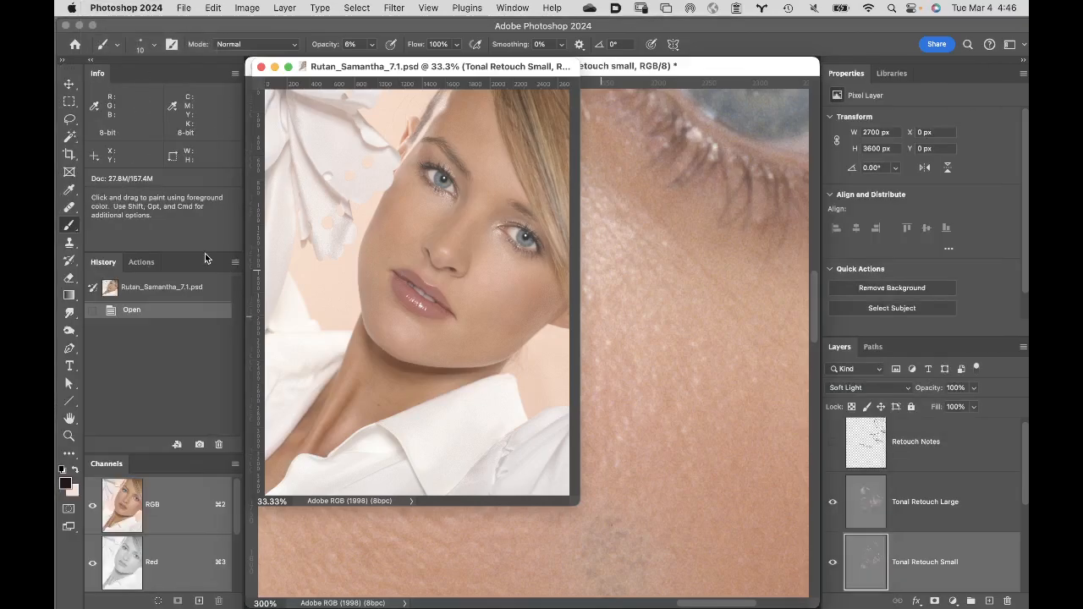
# - Examine the example's face at 100% with the "Tonal Retouch Small" and "Tonal Retouch Large" layers each hidden and shown
pyautogui.doubleClick(70, 418)
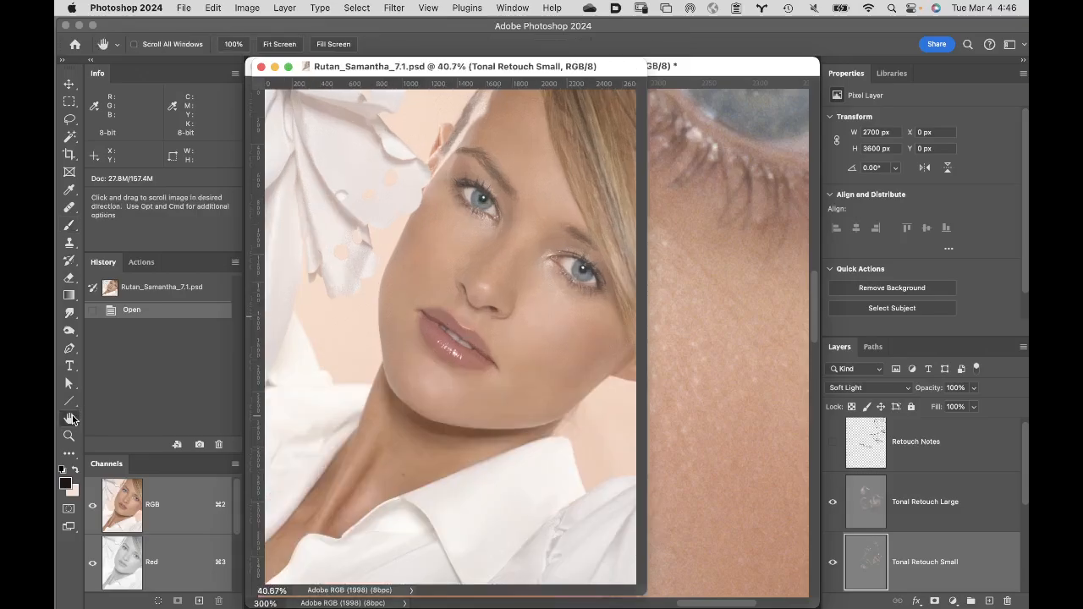
pyautogui.click(555, 304)
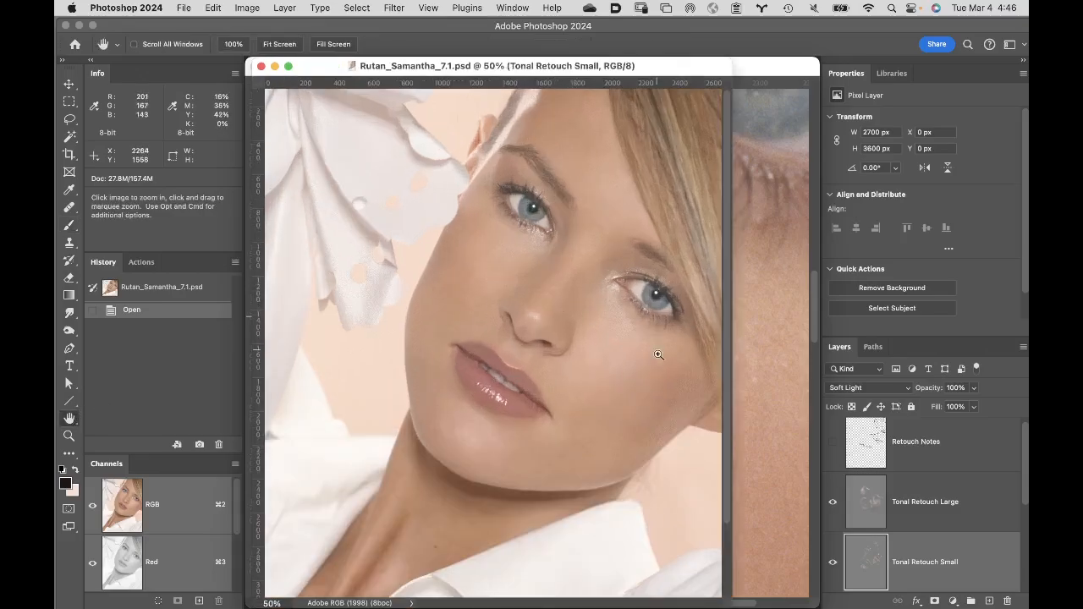
pyautogui.click(645, 360)
pyautogui.click(617, 359)
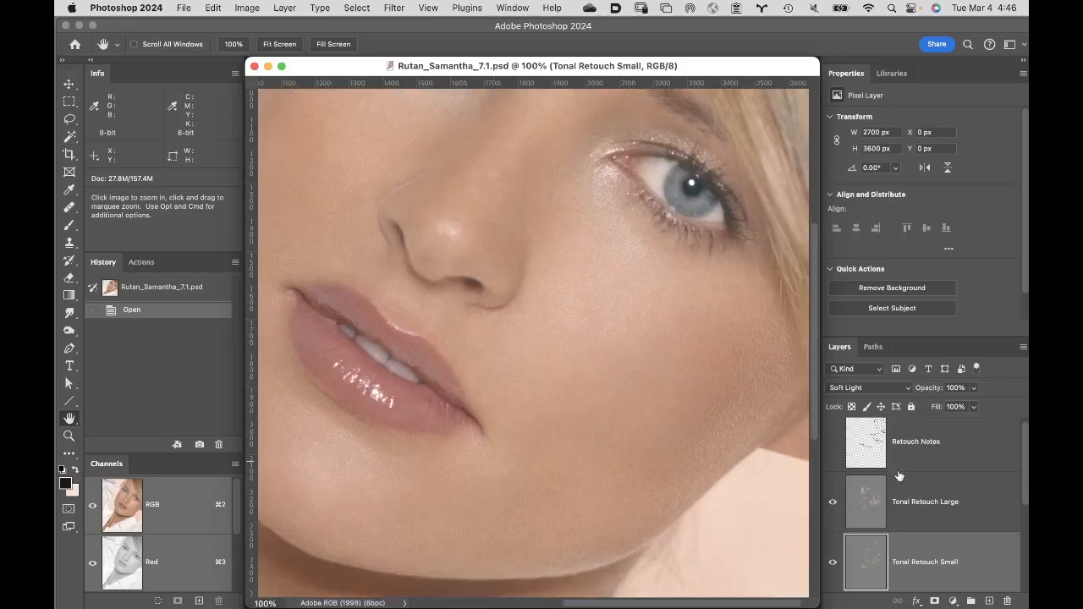
pyautogui.click(835, 573)
pyautogui.click(834, 569)
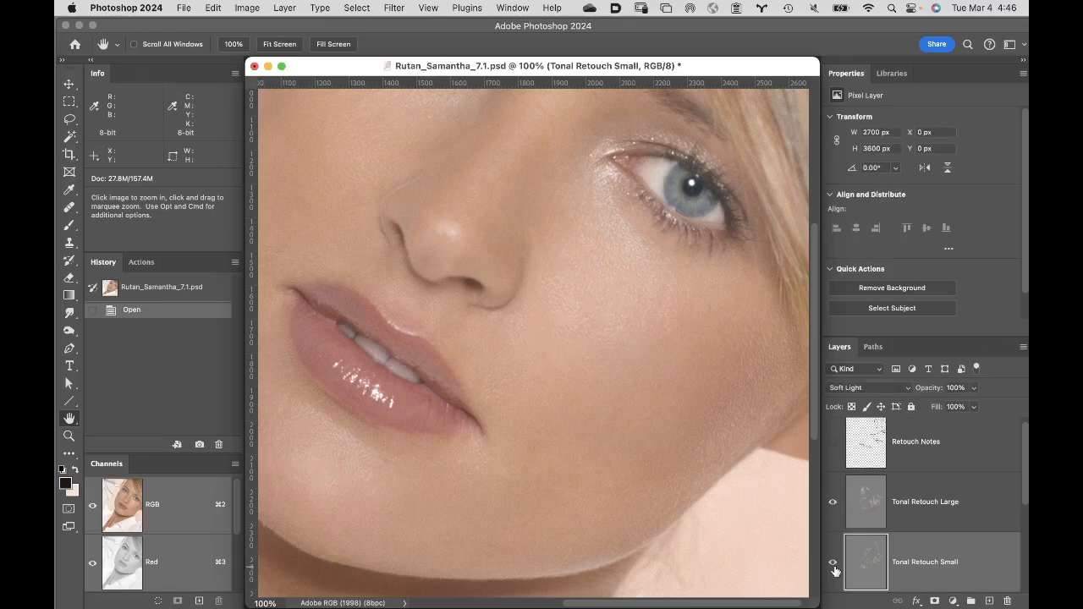
pyautogui.click(833, 504)
pyautogui.click(830, 504)
# - Inspect the example's "Tonal Retouch Small" layer on its own at 200%, restore the other layers, and close the file without saving
pyautogui.keyDown('alt'); pyautogui.click(834, 566); pyautogui.keyUp('alt')
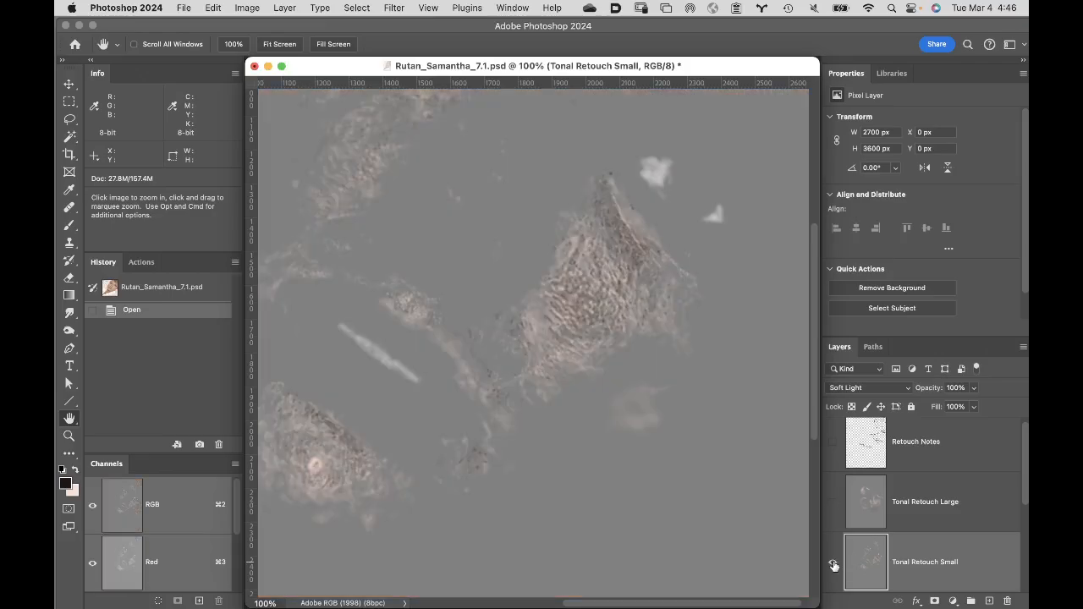
pyautogui.click(578, 372)
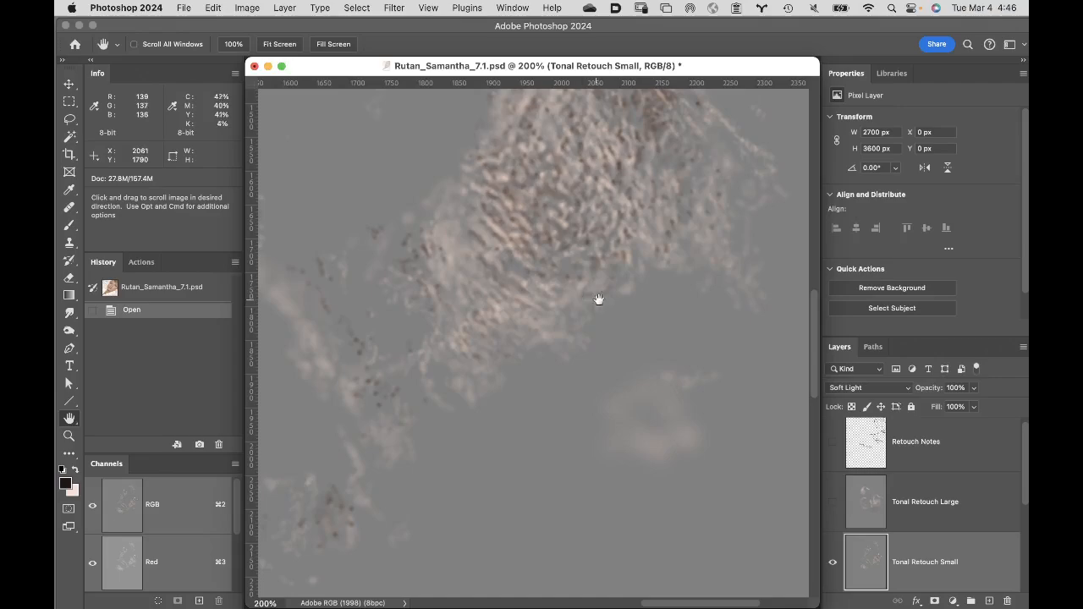
pyautogui.keyDown('alt'); pyautogui.click(832, 566); pyautogui.keyUp('alt')
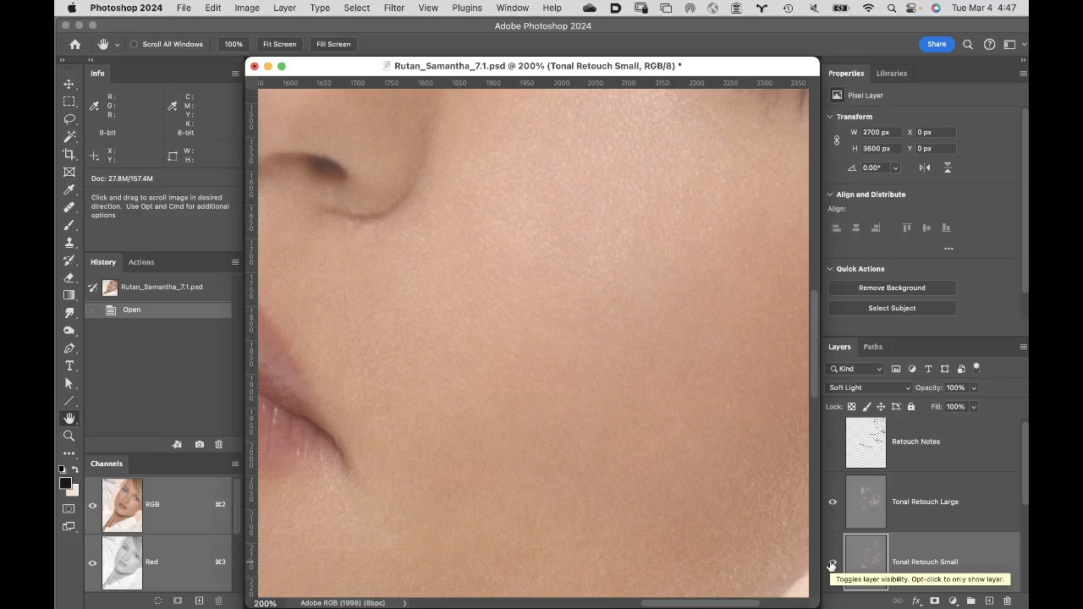
pyautogui.click(832, 565)
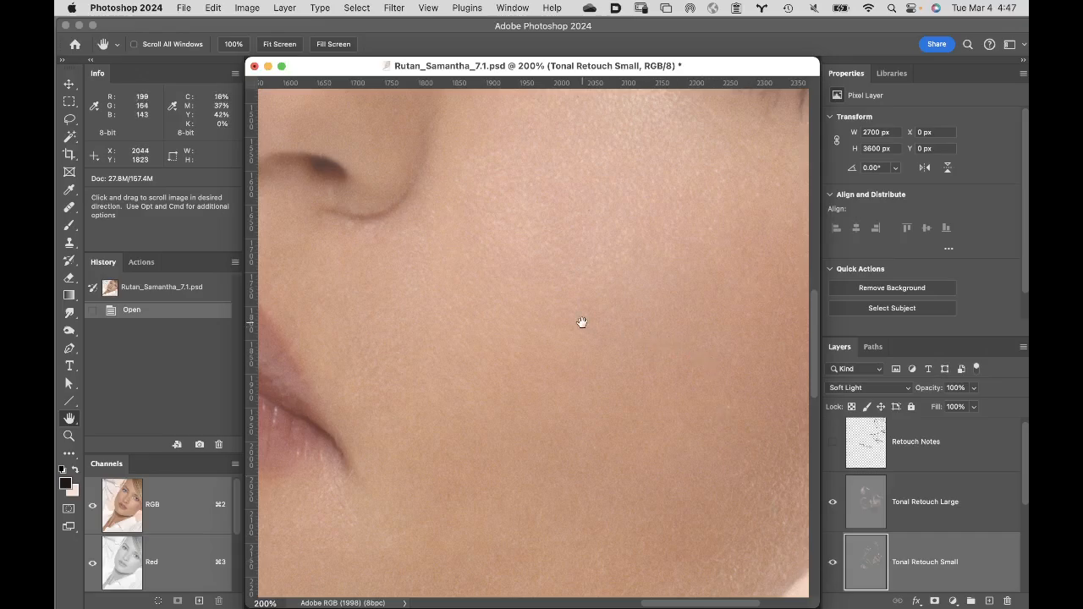
pyautogui.click(253, 68)
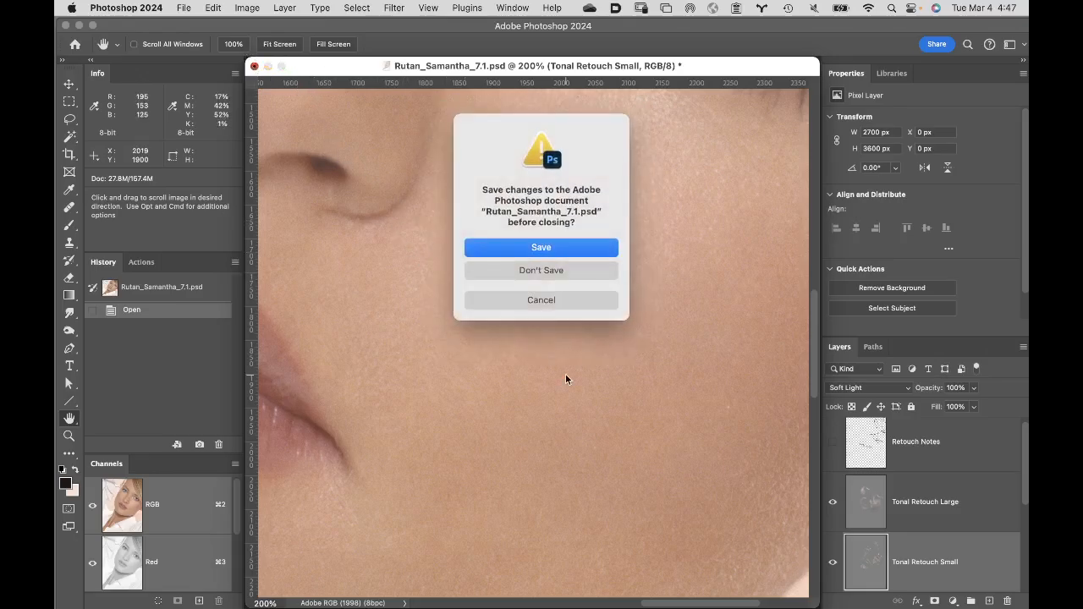
pyautogui.click(573, 272)
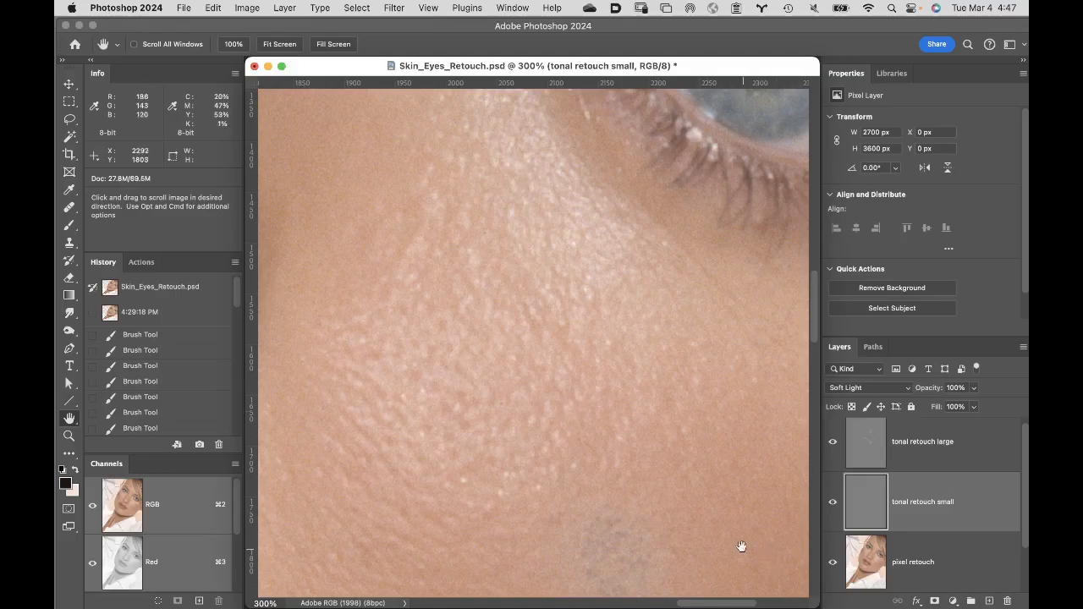
# - Heal the gray discolored patch below the eye on the "pixel retouch" layer with the Spot Healing Brush at size 45
pyautogui.moveTo(728, 514); pyautogui.dragTo(703, 223)
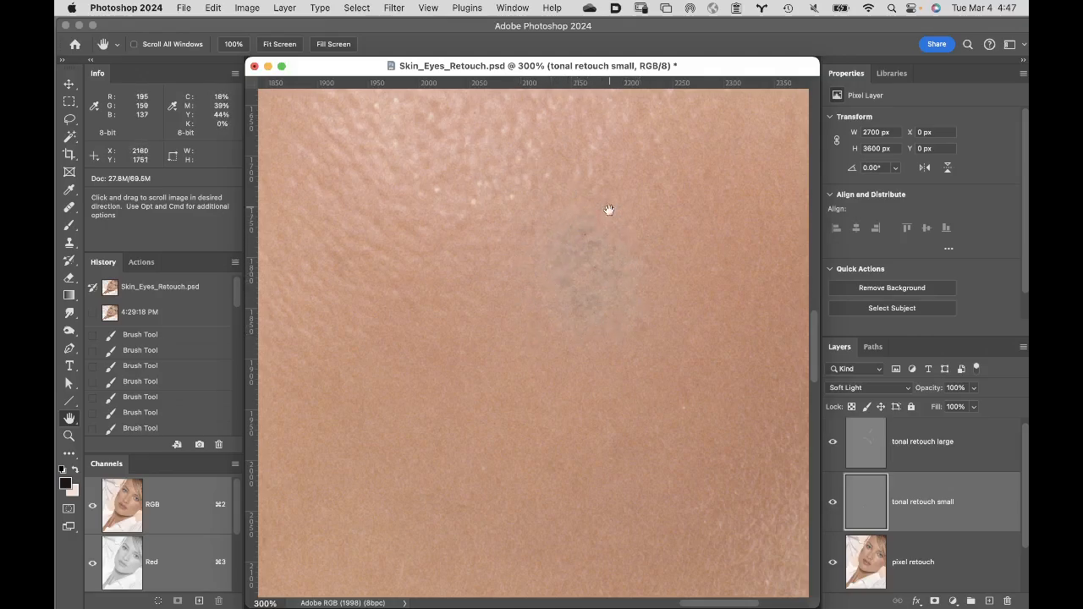
pyautogui.moveTo(588, 292); pyautogui.dragTo(601, 343)
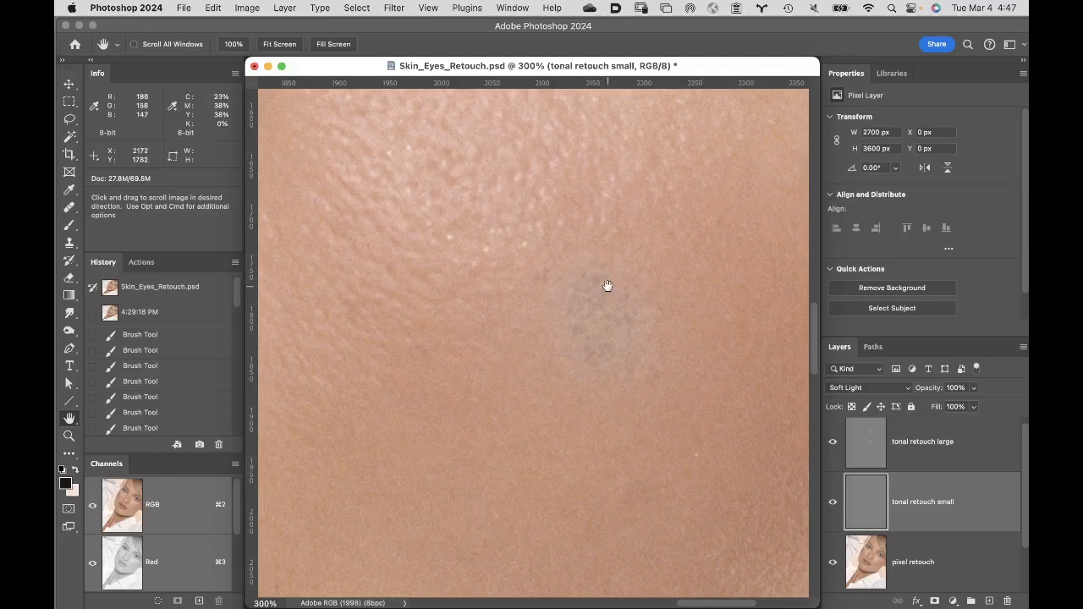
pyautogui.click(958, 563)
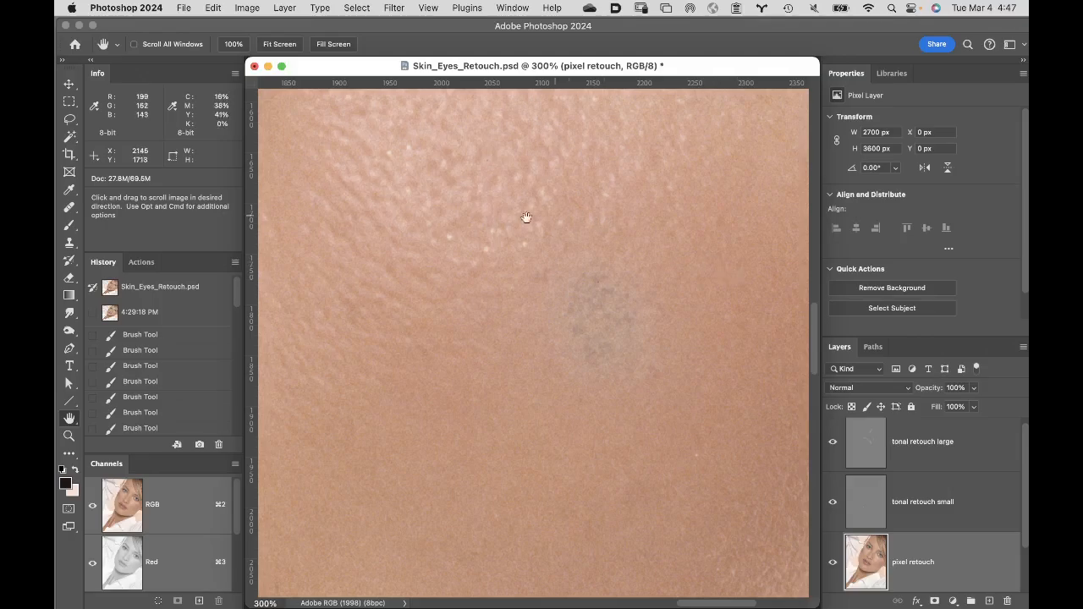
pyautogui.click(71, 211)
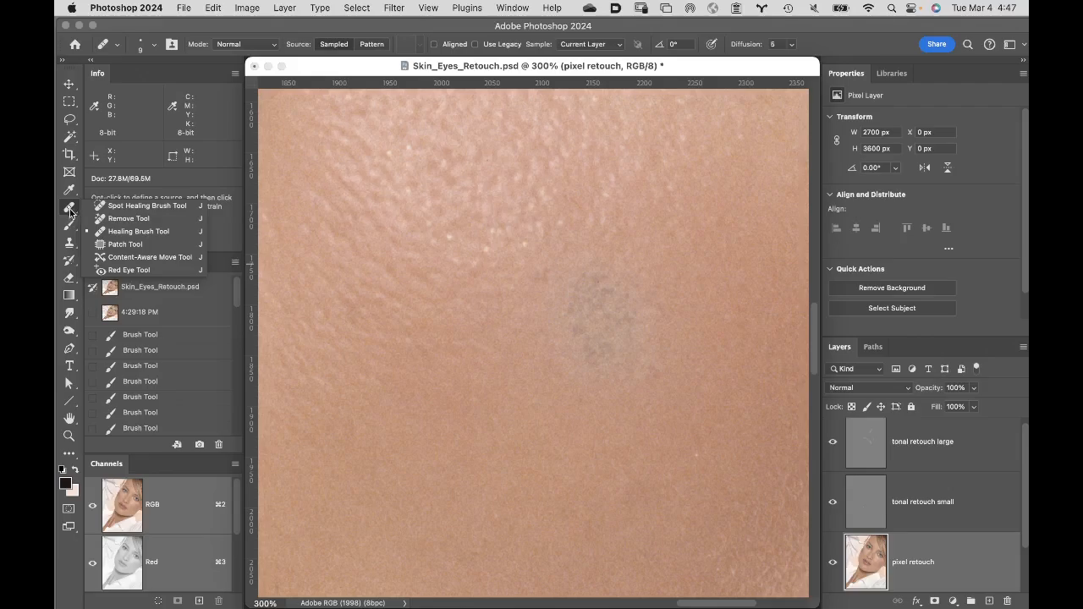
pyautogui.click(110, 206)
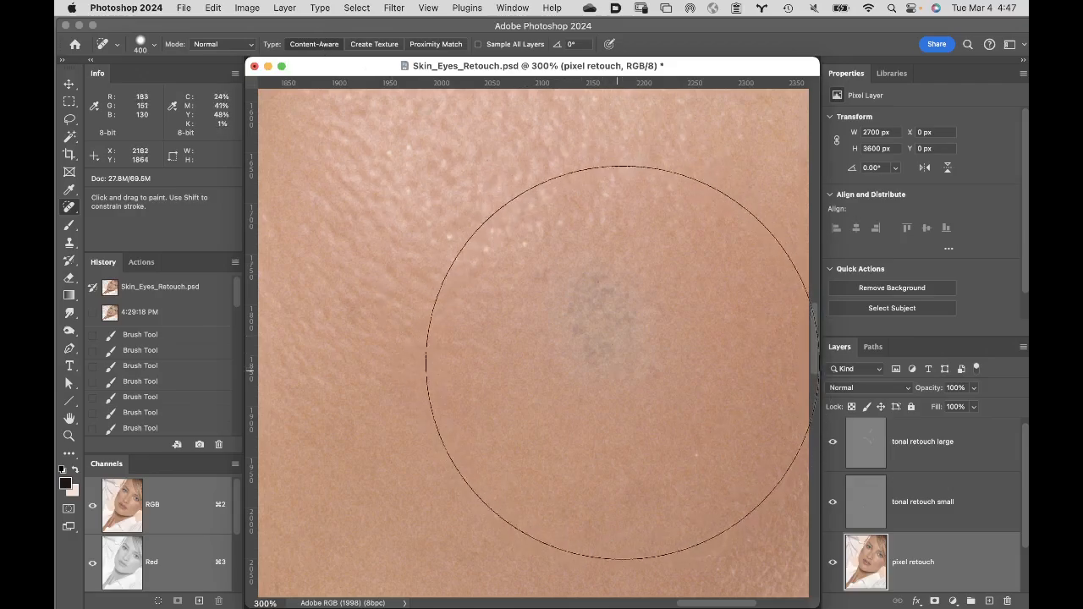
pyautogui.press('[')
pyautogui.press('[')
pyautogui.press('[')
pyautogui.press('[')
pyautogui.press('[')
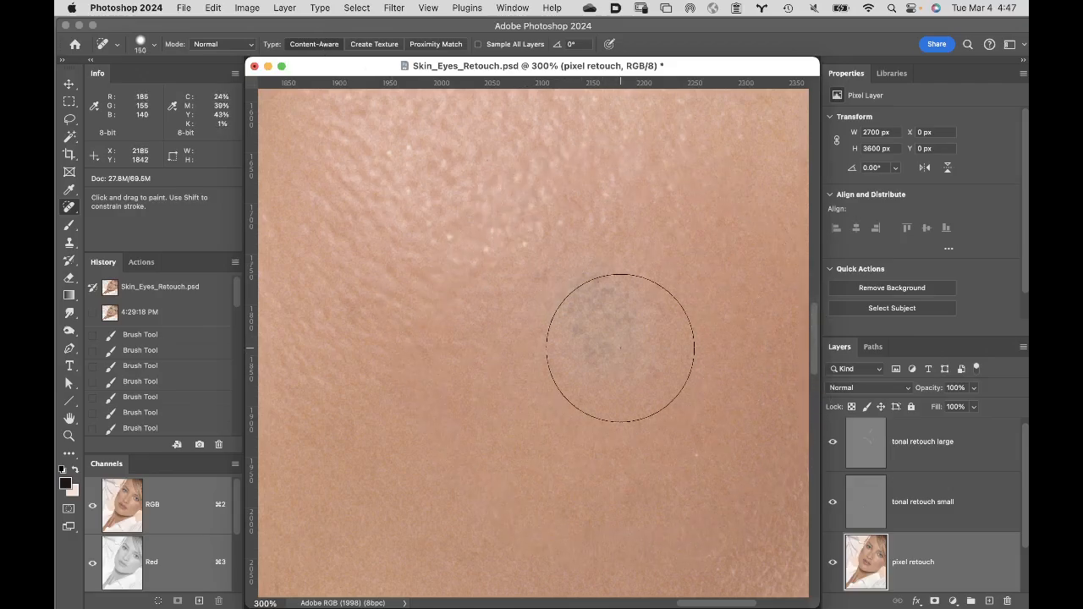
pyautogui.press('[')
pyautogui.press('[')
pyautogui.press('[')
pyautogui.press('[')
pyautogui.press('[')
pyautogui.press('[')
pyautogui.press('[')
pyautogui.press('[')
pyautogui.click(614, 265)
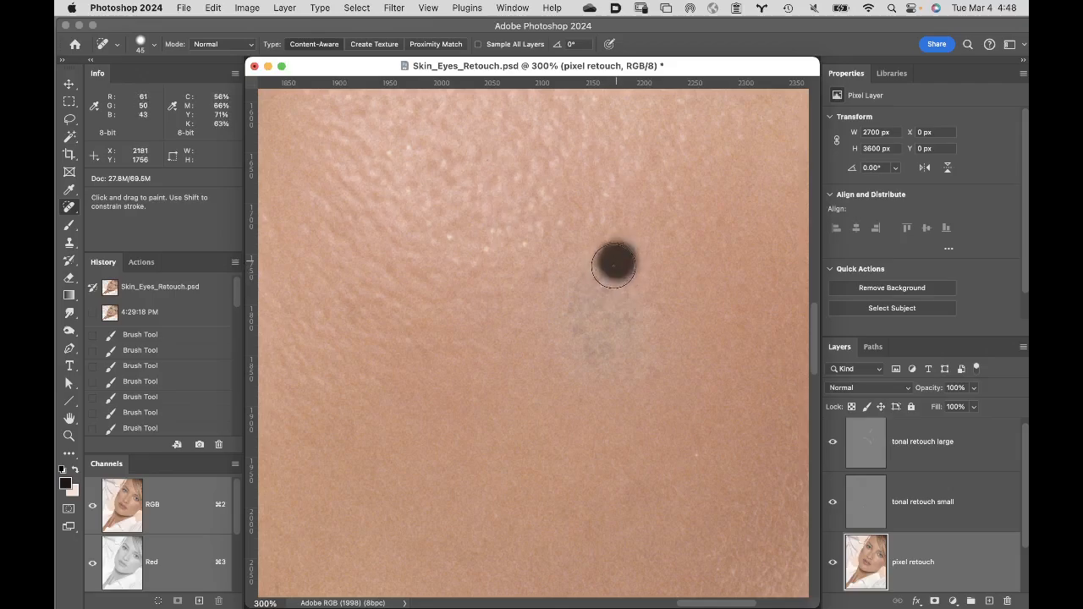
pyautogui.moveTo(614, 265)
pyautogui.mouseDown()
pyautogui.moveTo(550, 323)
pyautogui.moveTo(596, 295)
pyautogui.moveTo(571, 337)
pyautogui.moveTo(624, 296)
pyautogui.moveTo(585, 341)
pyautogui.moveTo(655, 297)
pyautogui.moveTo(589, 384)
pyautogui.moveTo(662, 319)
pyautogui.moveTo(616, 399)
pyautogui.moveTo(671, 327)
pyautogui.moveTo(644, 406)
pyautogui.mouseUp()
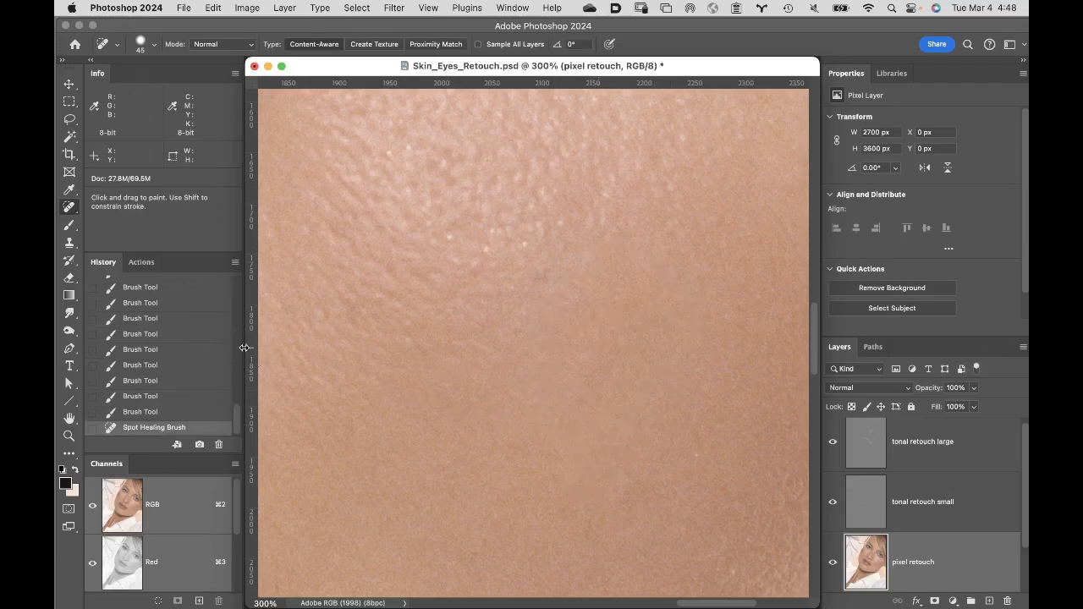
# - Save a history snapshot named "spot healing" and return the history to the state before the spot healing stroke
pyautogui.keyDown('alt'); pyautogui.click(200, 445); pyautogui.keyUp('alt')
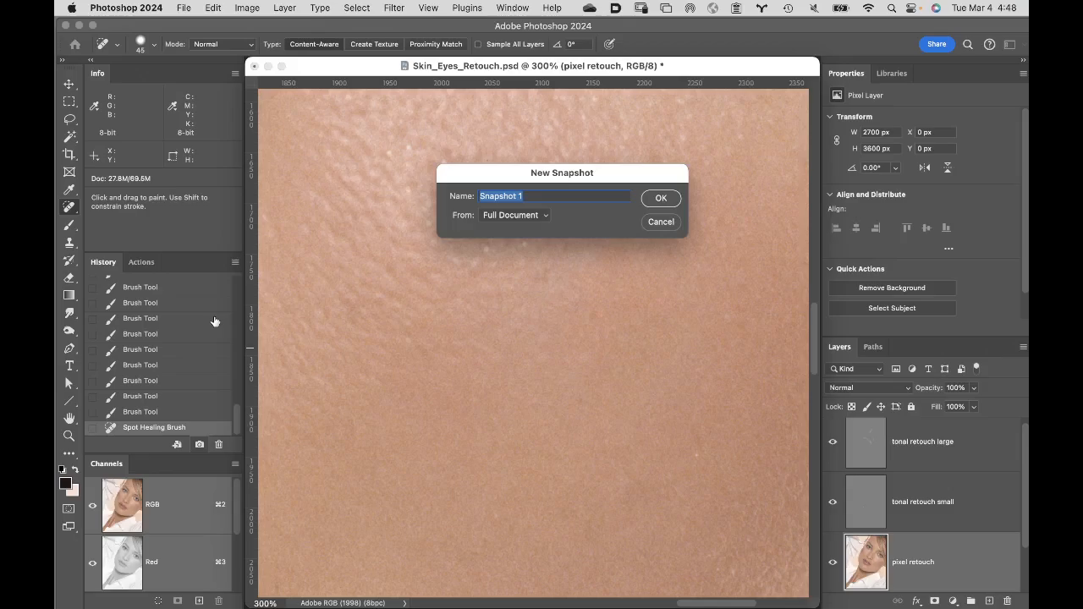
pyautogui.write('spot healing')
pyautogui.press('Return')
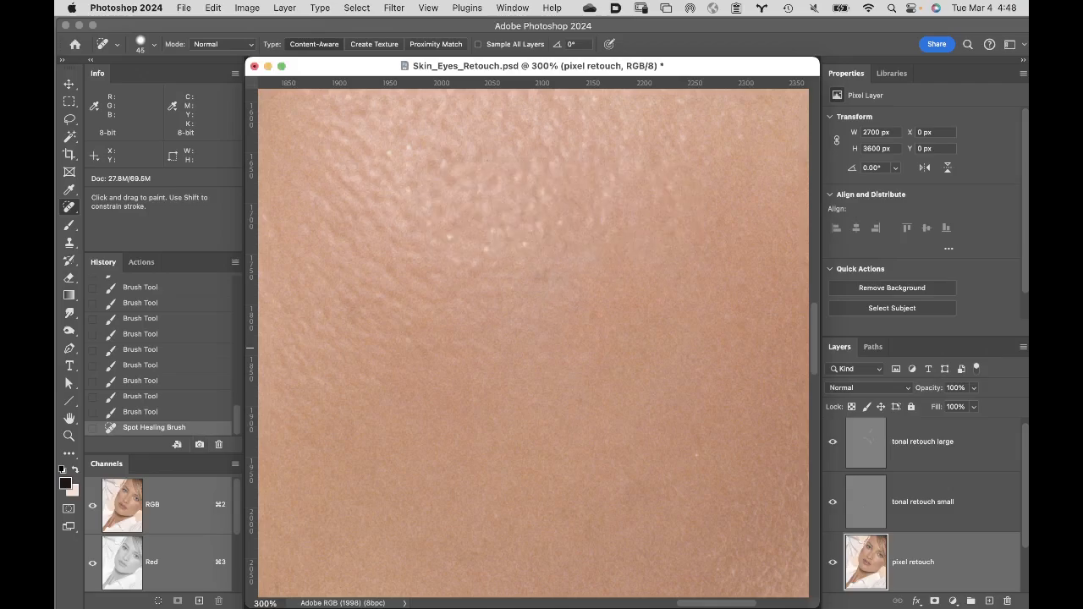
pyautogui.click(172, 414)
pyautogui.moveTo(236, 412); pyautogui.dragTo(237, 270)
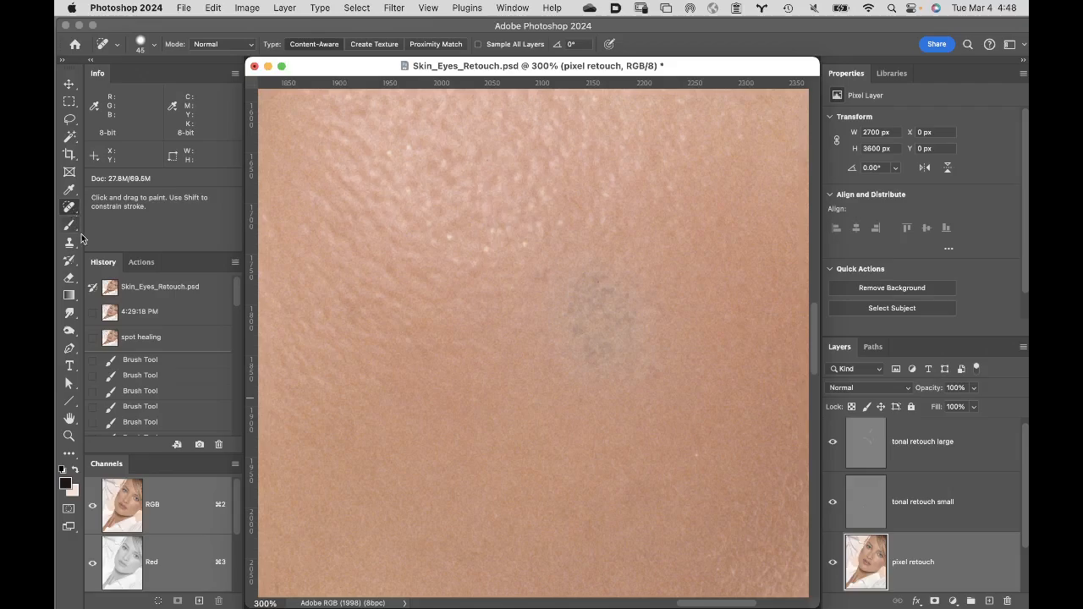
pyautogui.moveTo(237, 284); pyautogui.dragTo(234, 421)
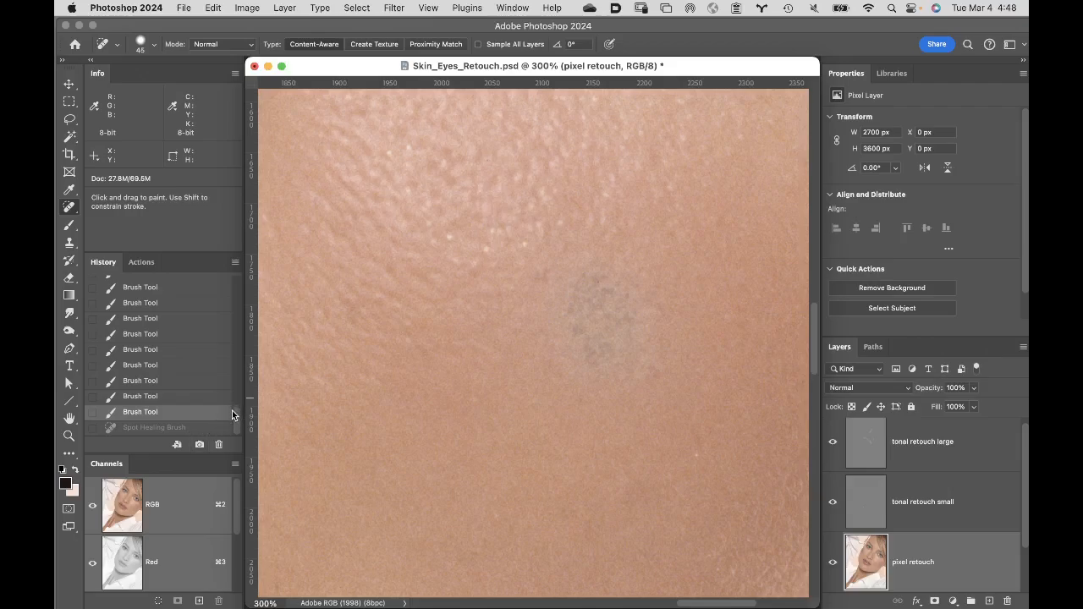
# - Paint over the gray skin patch with the Remove Tool at size 80
pyautogui.rightClick(71, 207)
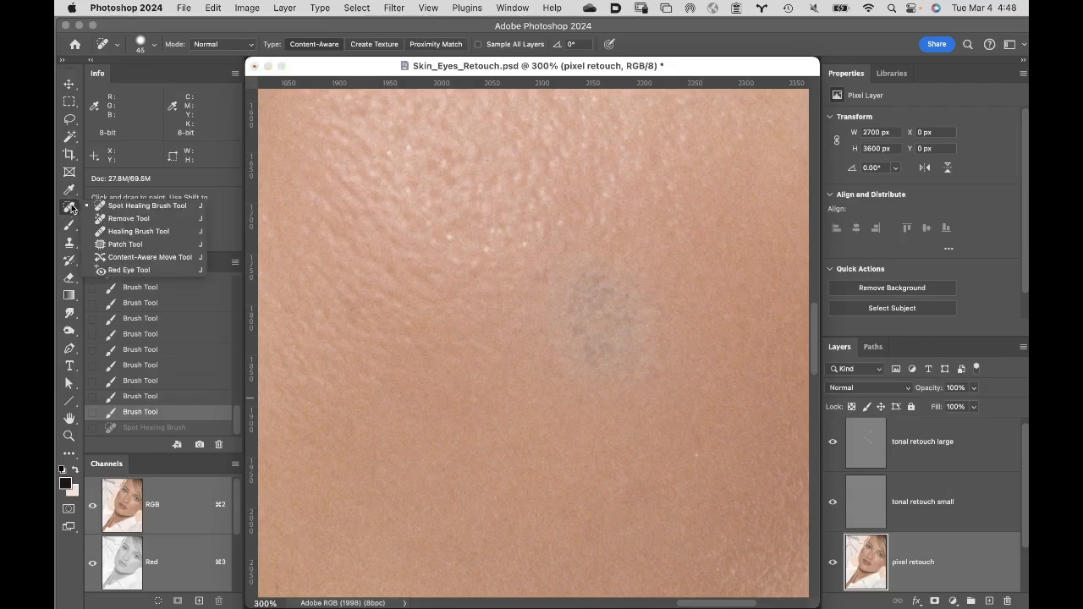
pyautogui.click(127, 218)
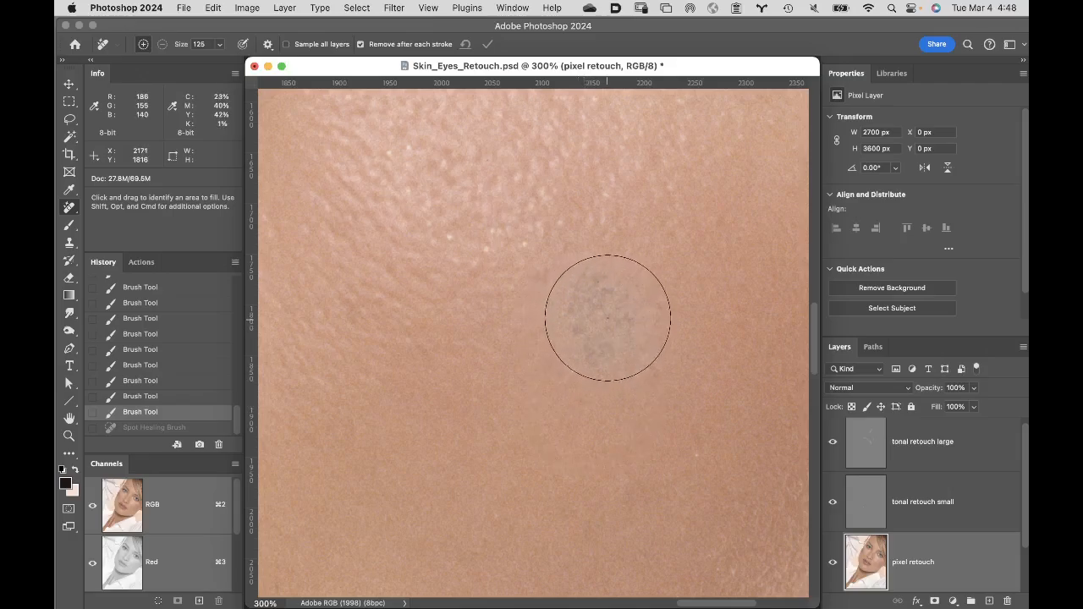
pyautogui.press('[')
pyautogui.press('[')
pyautogui.press('[')
pyautogui.moveTo(614, 293)
pyautogui.mouseDown()
pyautogui.moveTo(576, 320)
pyautogui.moveTo(592, 334)
pyautogui.moveTo(618, 306)
pyautogui.moveTo(599, 339)
pyautogui.moveTo(618, 307)
pyautogui.mouseUp()
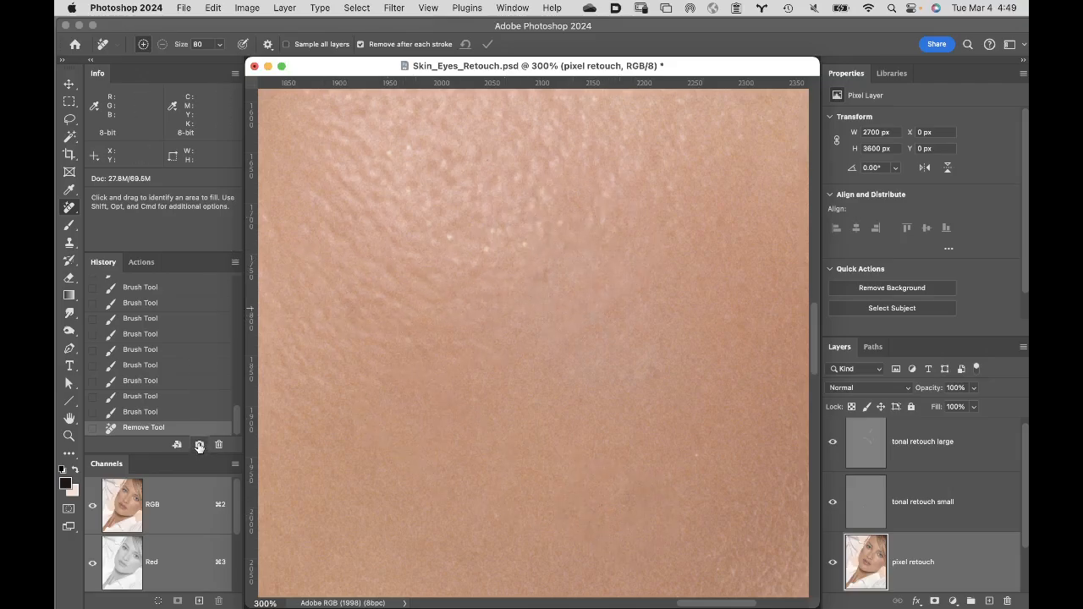
# - Save a history snapshot named "remove tool" and return the history to the state before the Remove Tool stroke
pyautogui.click(200, 446)
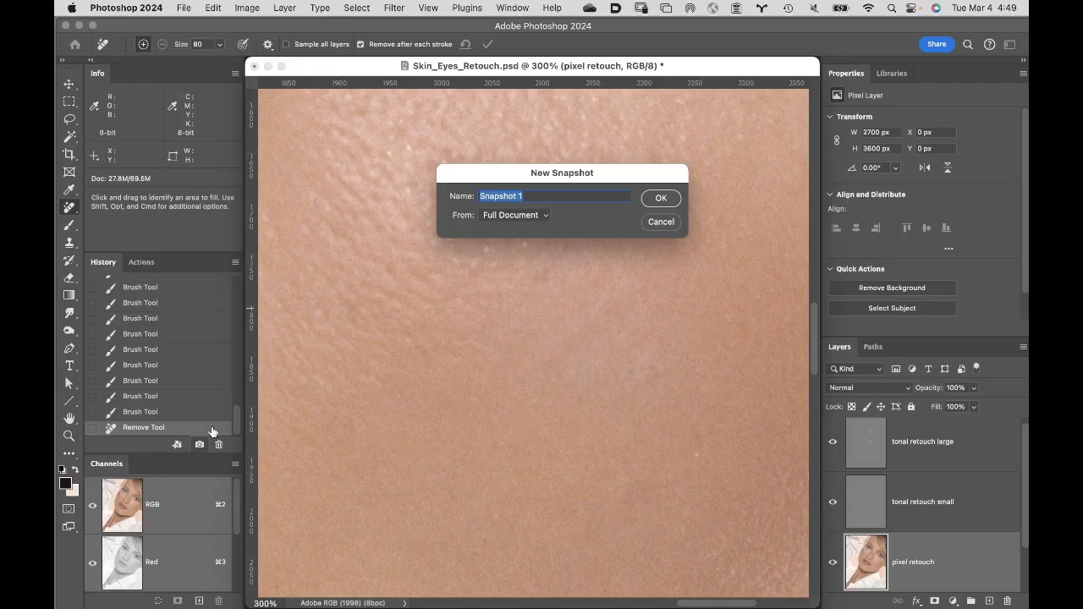
pyautogui.write('remove tool')
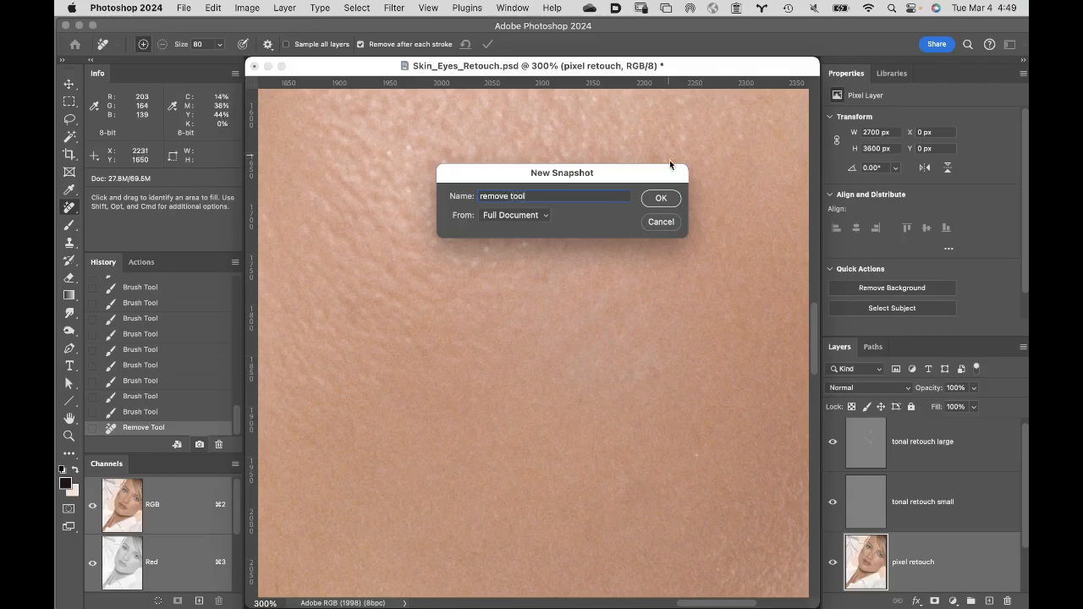
pyautogui.click(661, 200)
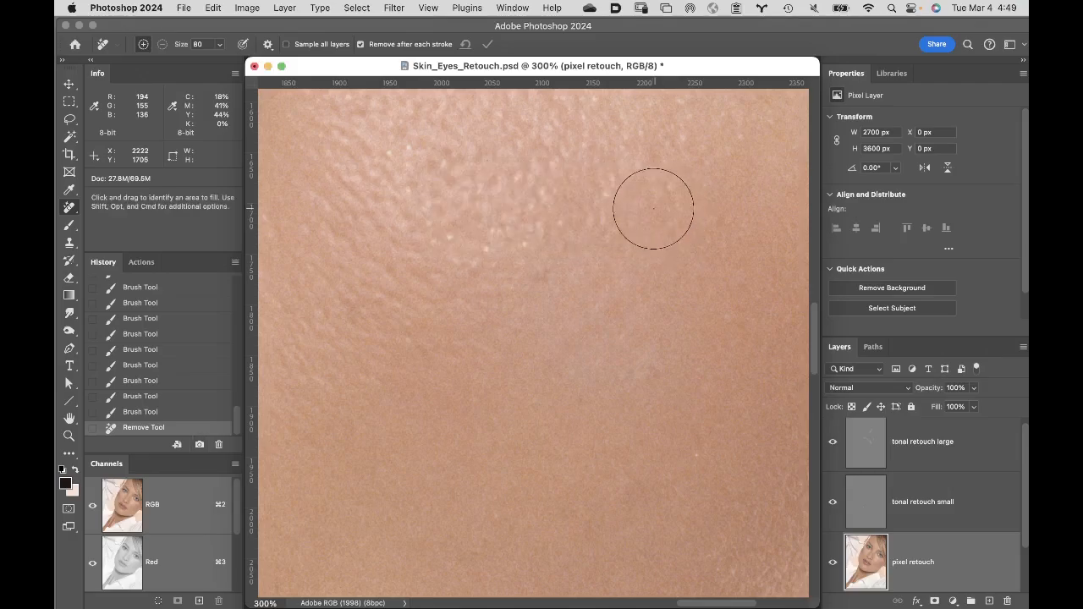
pyautogui.click(185, 414)
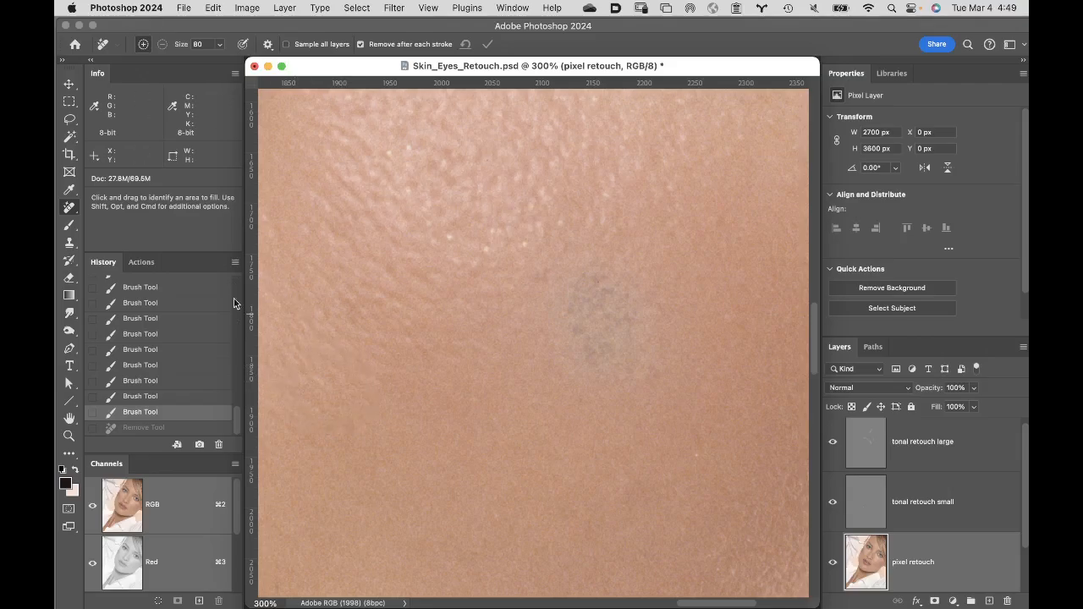
# - Heal the gray patch with the Healing Brush at size 100, sampling clean skin just below and to its left
pyautogui.rightClick(71, 209)
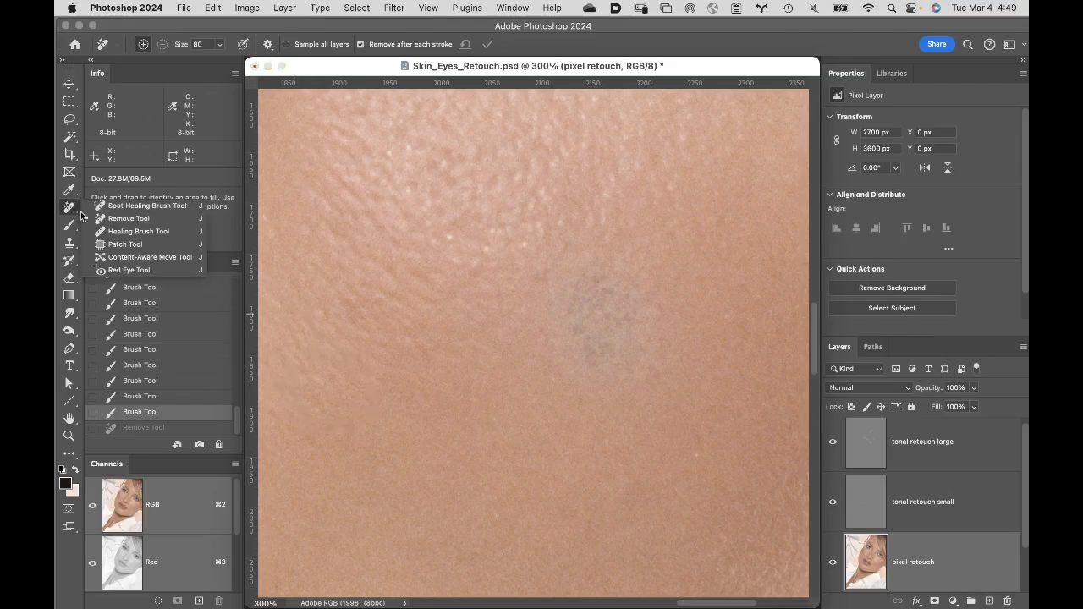
pyautogui.click(115, 232)
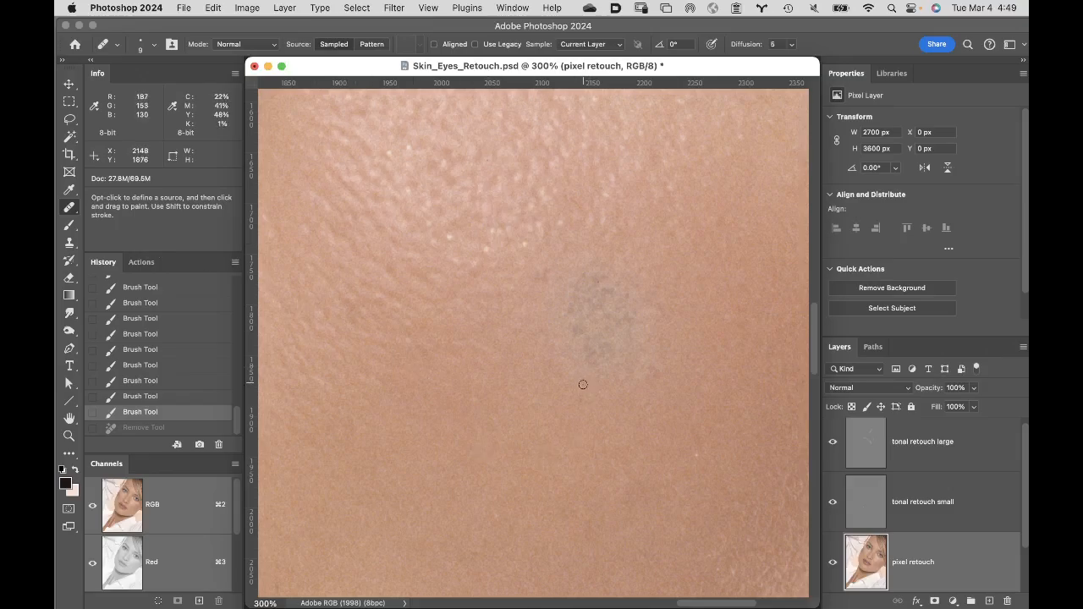
pyautogui.press(']')
pyautogui.press(']')
pyautogui.press(']')
pyautogui.press(']')
pyautogui.press(']')
pyautogui.press(']')
pyautogui.press(']')
pyautogui.press(']')
pyautogui.press(']')
pyautogui.press(']')
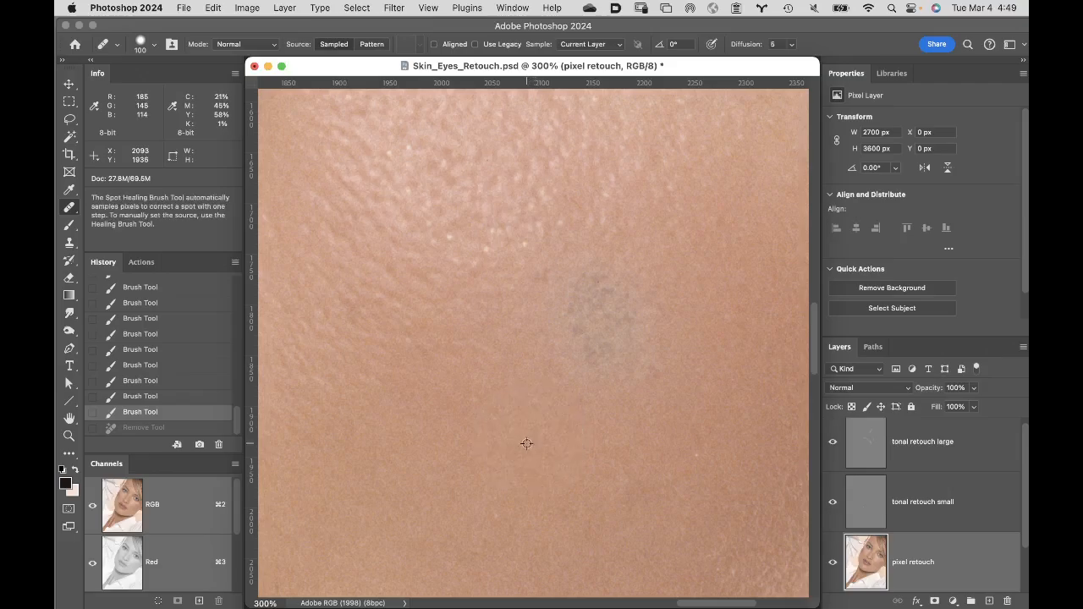
pyautogui.keyDown('alt'); pyautogui.click(525, 445); pyautogui.keyUp('alt')
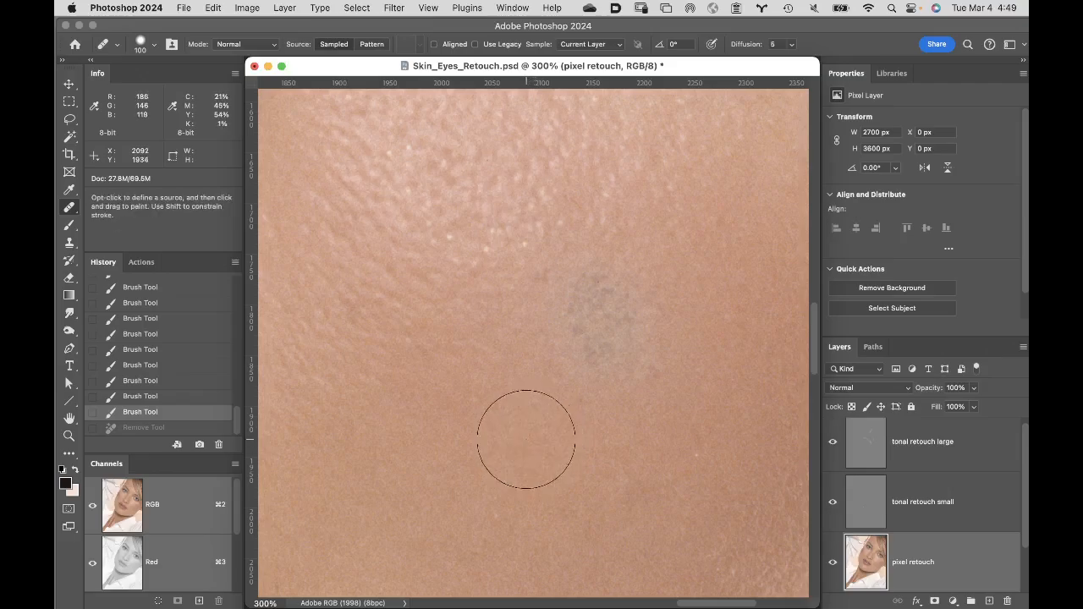
pyautogui.moveTo(594, 363)
pyautogui.mouseDown()
pyautogui.moveTo(629, 322)
pyautogui.moveTo(602, 301)
pyautogui.moveTo(550, 331)
pyautogui.mouseUp()
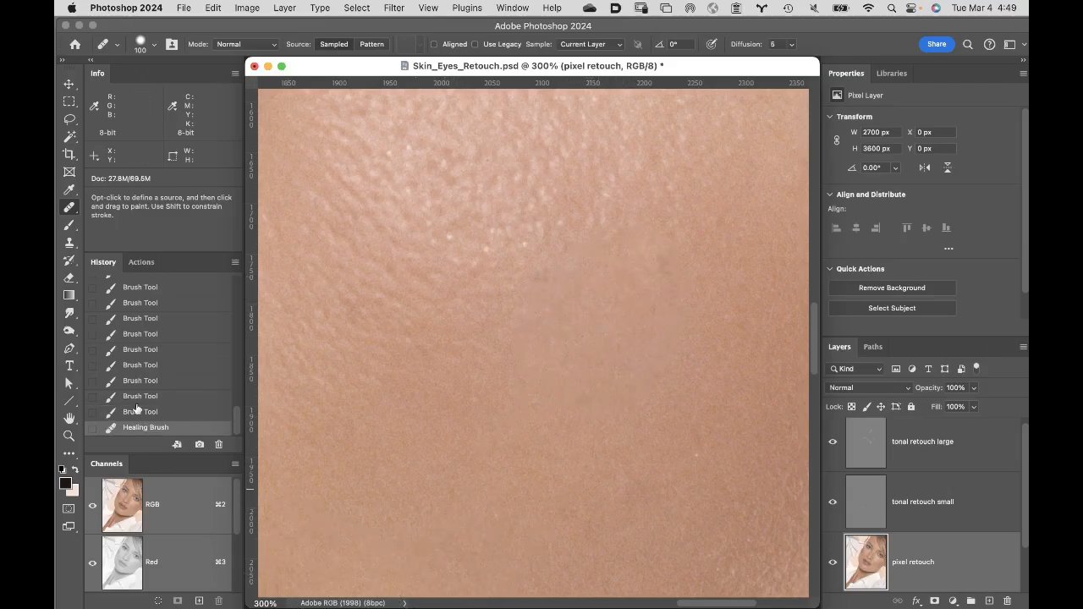
# - Save a history snapshot named "heal brush" and return the history to the state before the Healing Brush stroke
pyautogui.keyDown('alt'); pyautogui.click(201, 445); pyautogui.keyUp('alt')
pyautogui.write('heal brush')
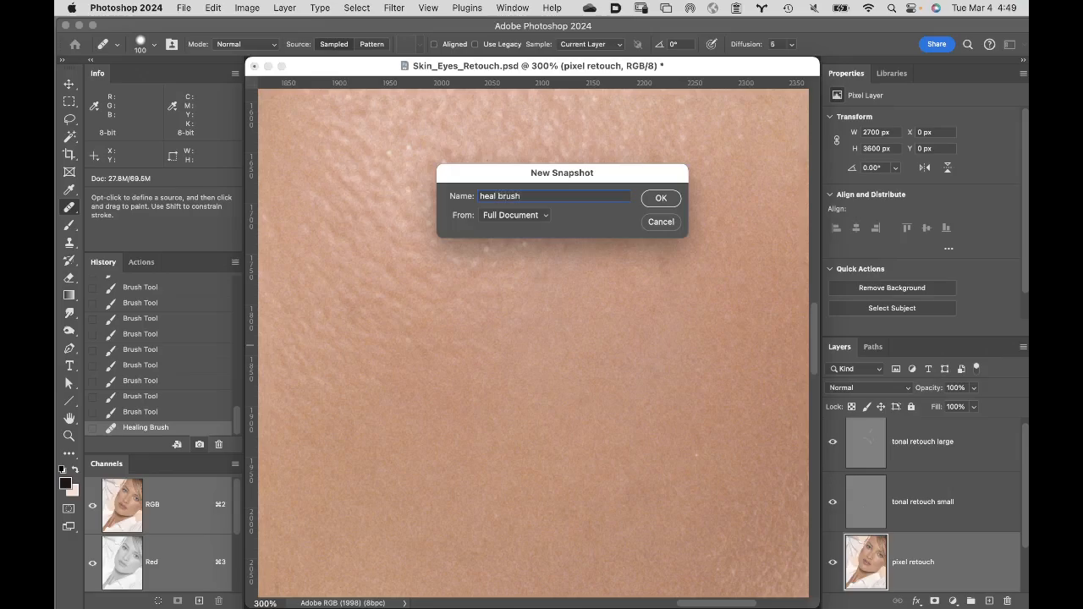
pyautogui.press('Return')
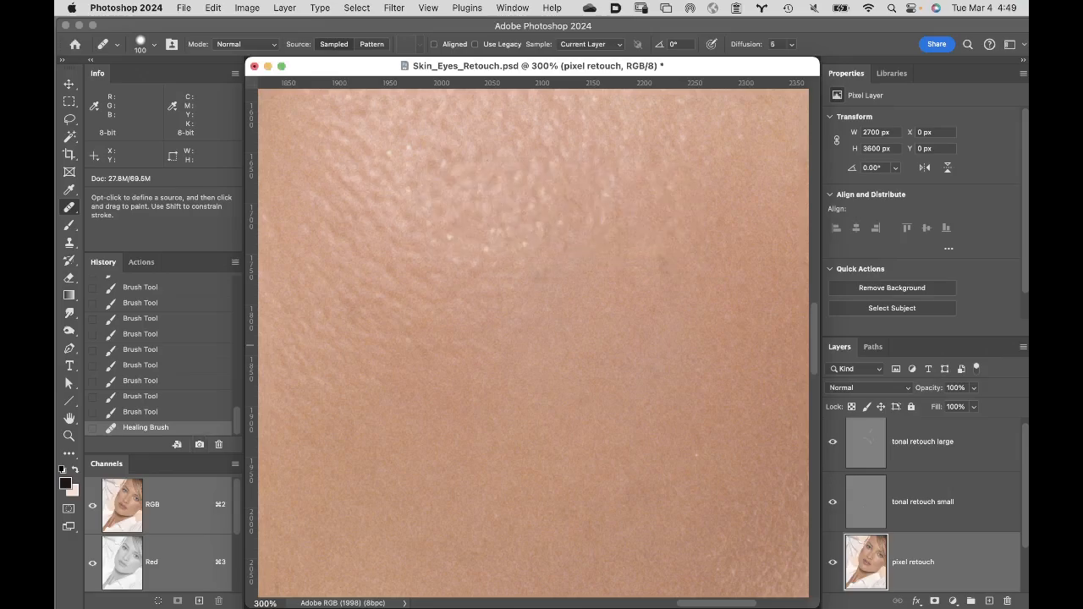
pyautogui.click(207, 411)
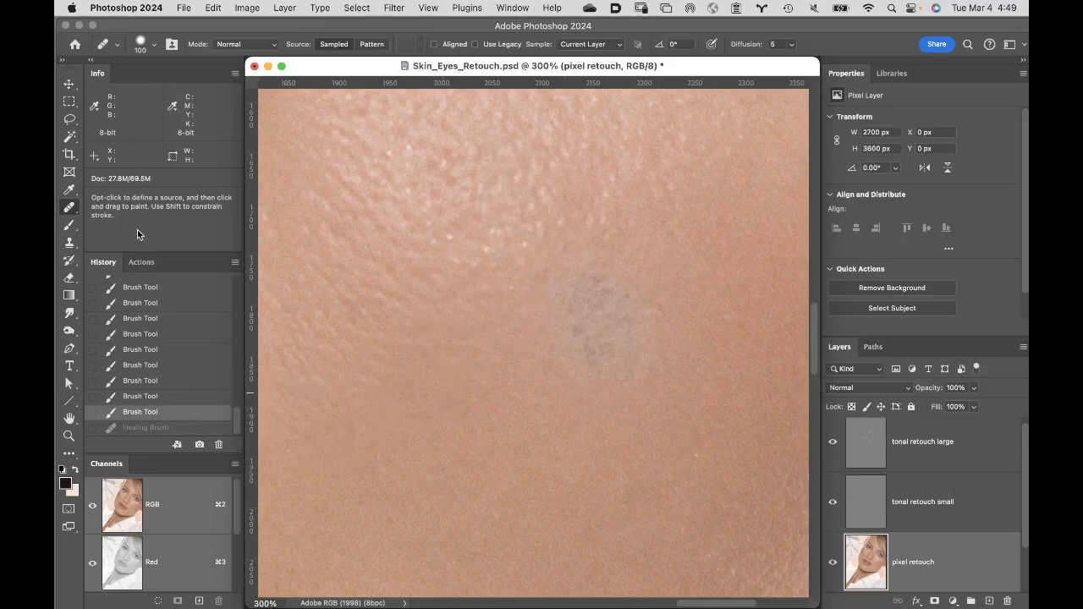
# - Outline the gray patch with the Patch Tool, replace it with clean skin from the lower left, and deselect
pyautogui.click(71, 211)
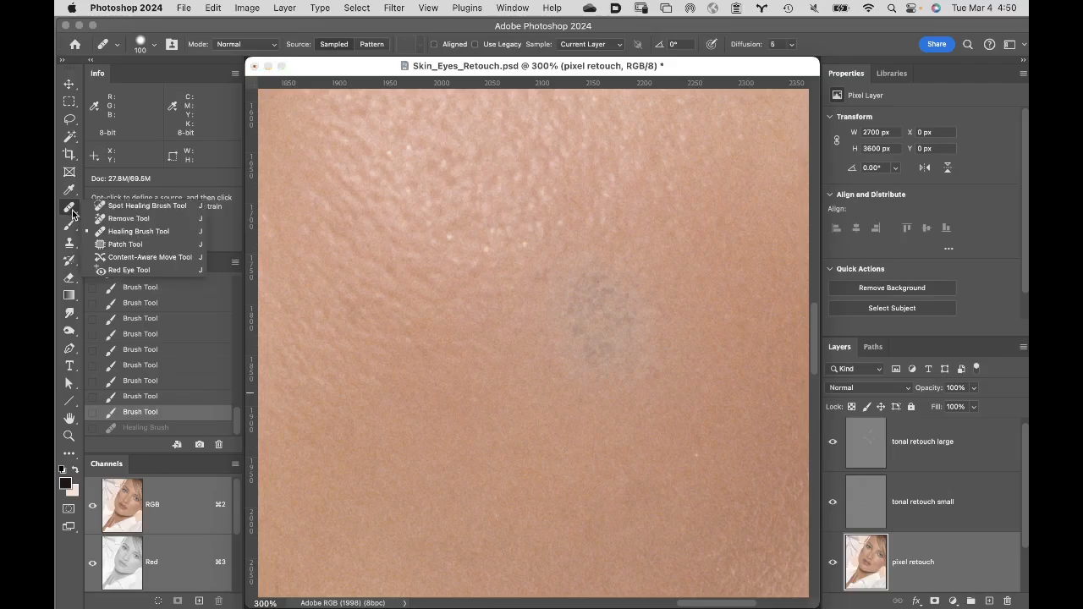
pyautogui.click(125, 243)
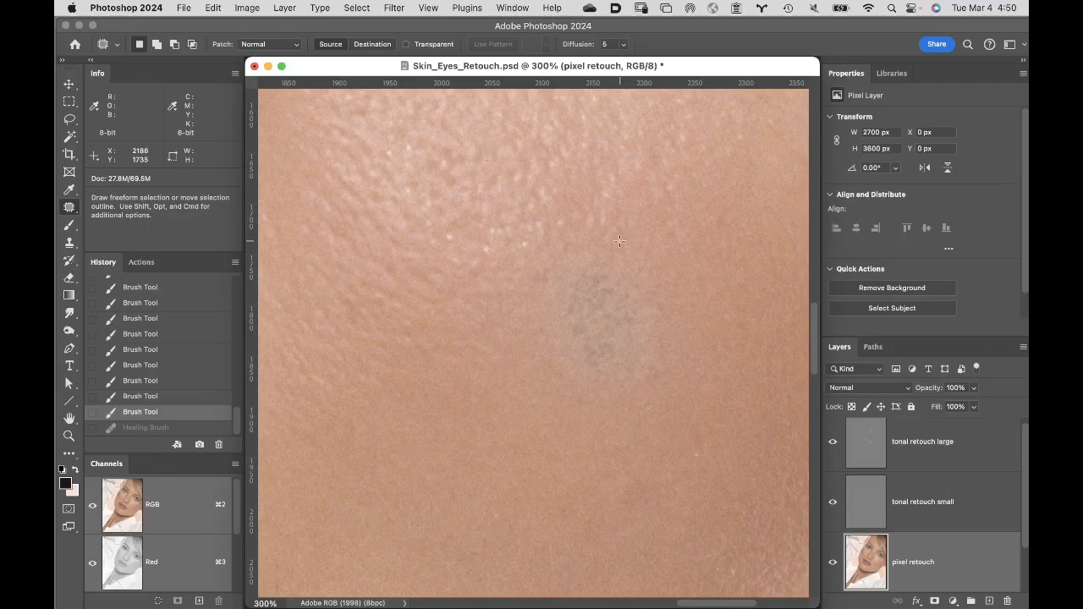
pyautogui.moveTo(621, 241)
pyautogui.mouseDown()
pyautogui.moveTo(559, 273)
pyautogui.moveTo(540, 325)
pyautogui.moveTo(546, 372)
pyautogui.moveTo(601, 404)
pyautogui.moveTo(639, 405)
pyautogui.moveTo(690, 378)
pyautogui.moveTo(695, 327)
pyautogui.moveTo(679, 269)
pyautogui.moveTo(621, 243)
pyautogui.mouseUp()
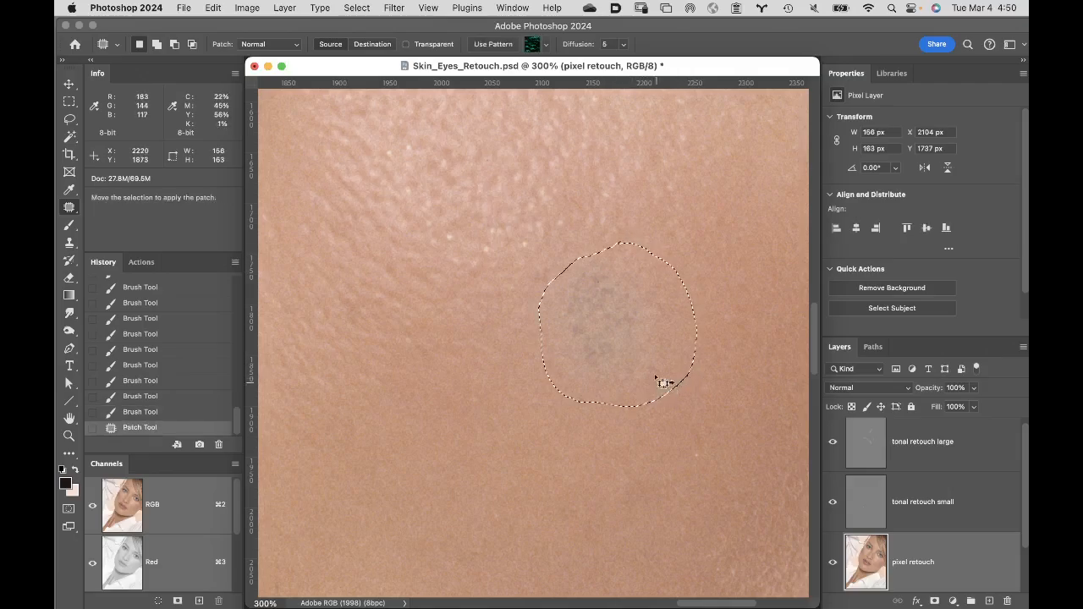
pyautogui.moveTo(623, 325); pyautogui.dragTo(493, 461)
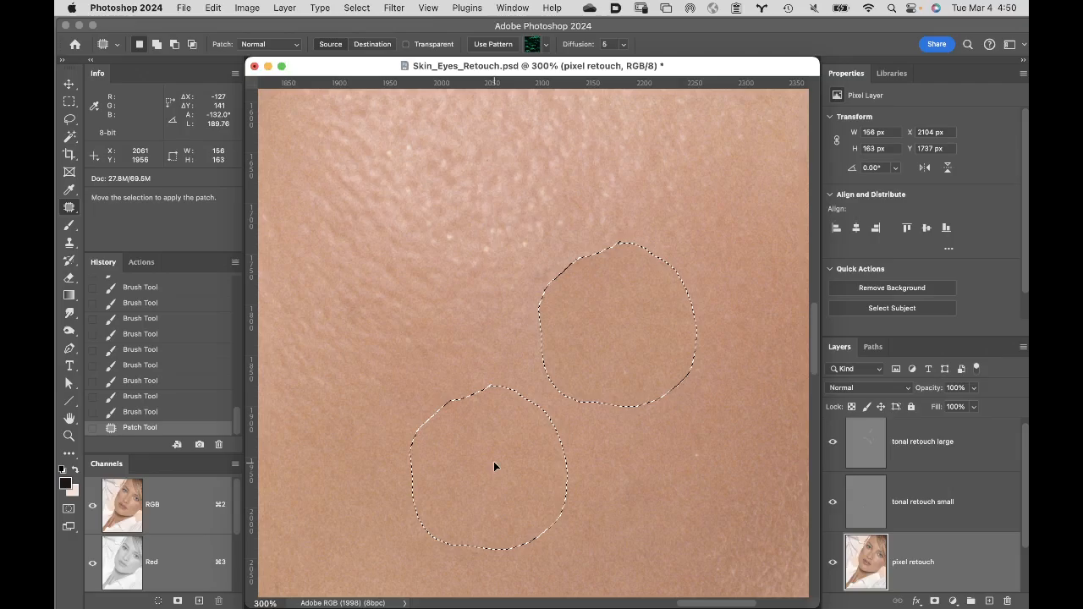
pyautogui.moveTo(494, 462); pyautogui.dragTo(494, 461)
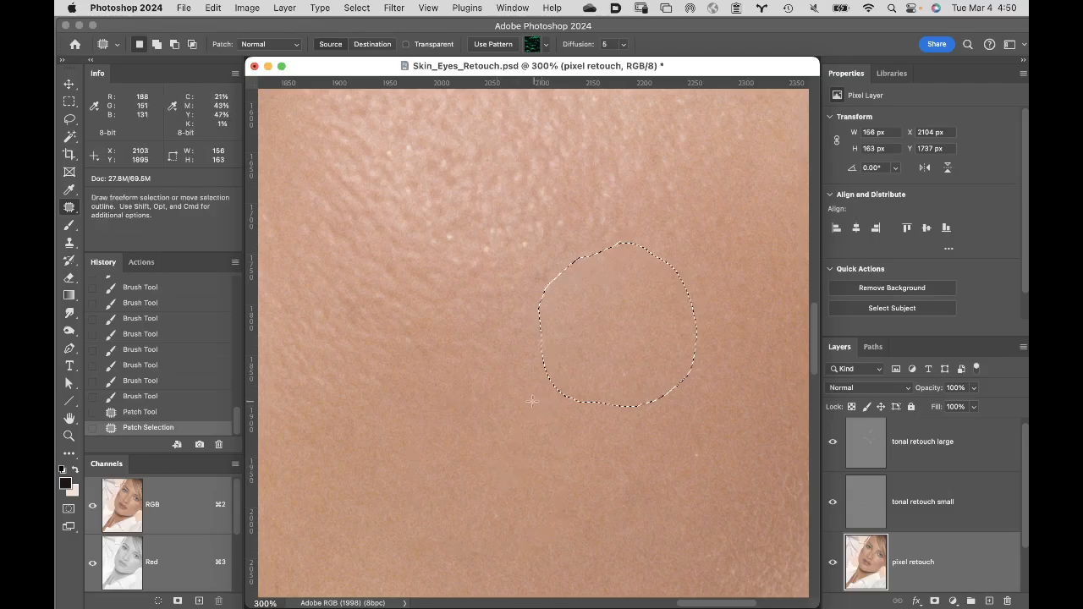
pyautogui.press('super+d')
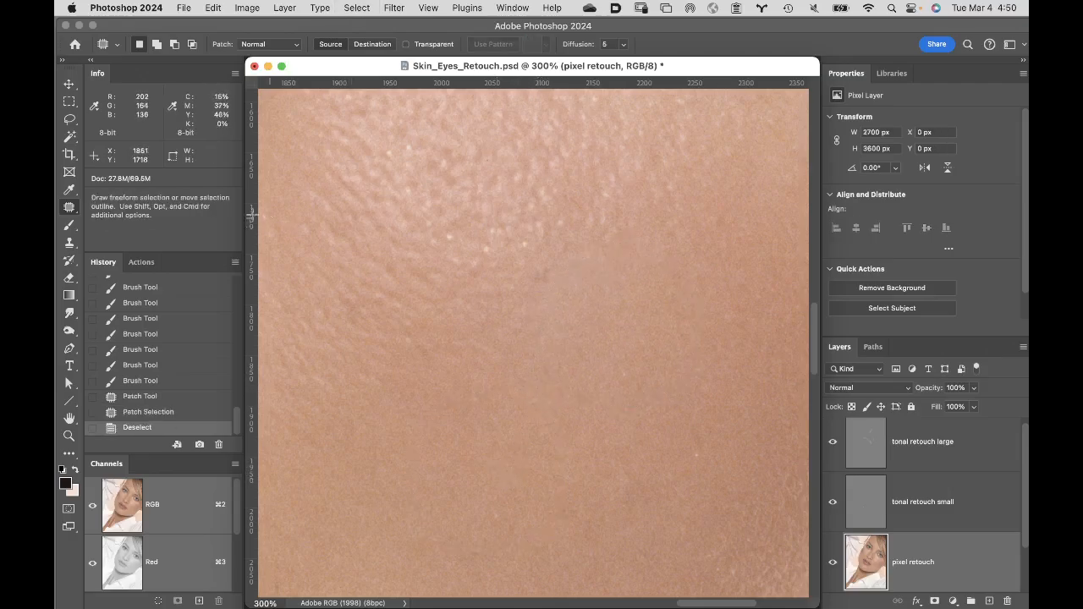
# - Save a named history snapshot of the Patch Tool result
pyautogui.keyDown('alt'); pyautogui.click(198, 444); pyautogui.keyUp('alt')
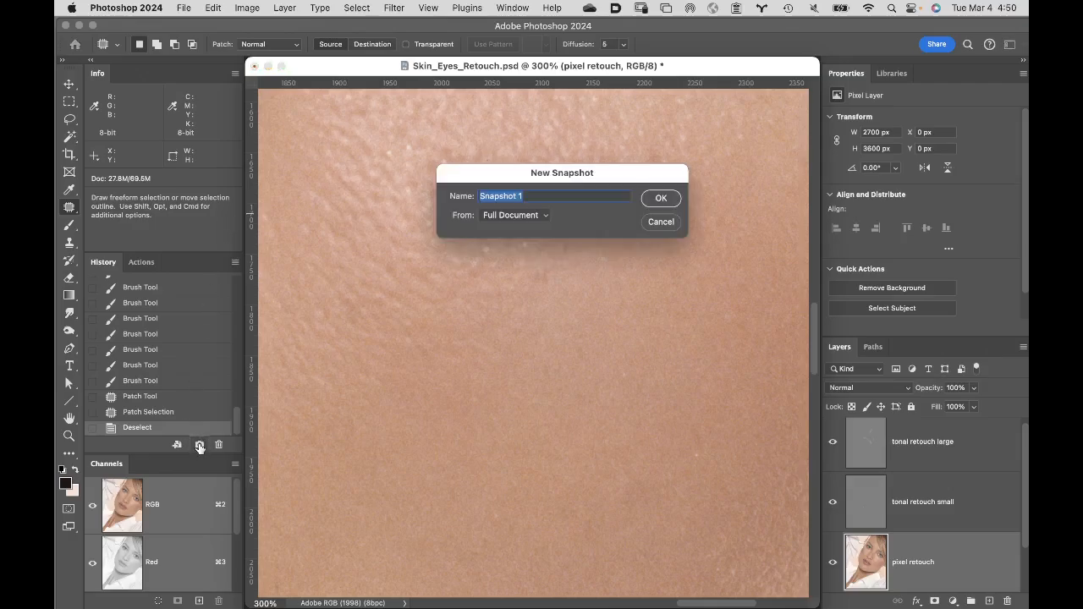
pyautogui.write('patch tool')
pyautogui.press('Return')
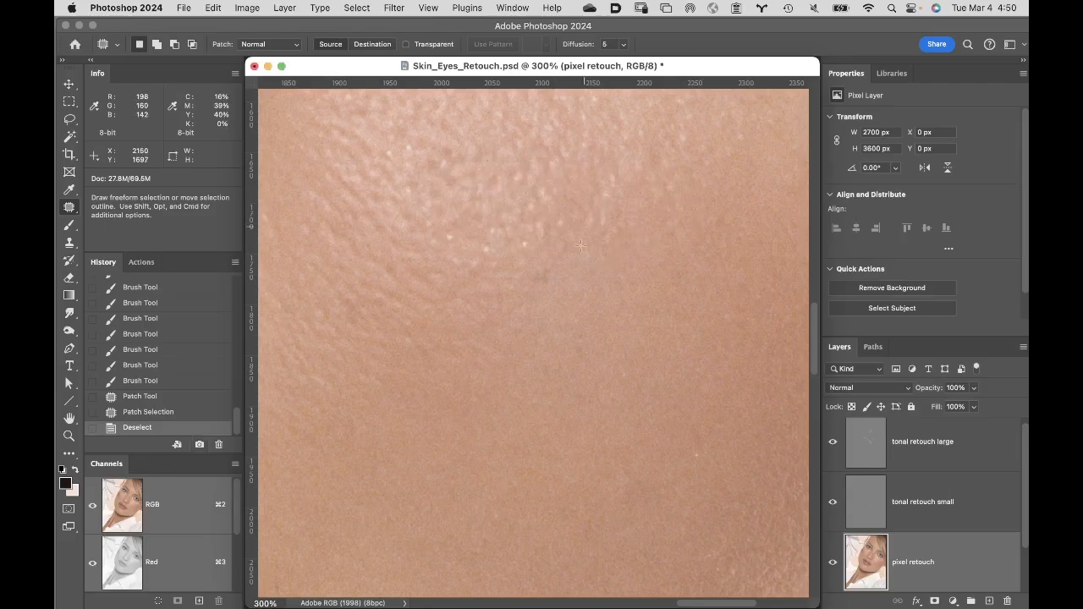
# - Compare the "spot healing", "remove tool" and "heal brush" history snapshots on the patch of skin, viewing spot healing and heal brush again
pyautogui.moveTo(238, 420); pyautogui.dragTo(235, 293)
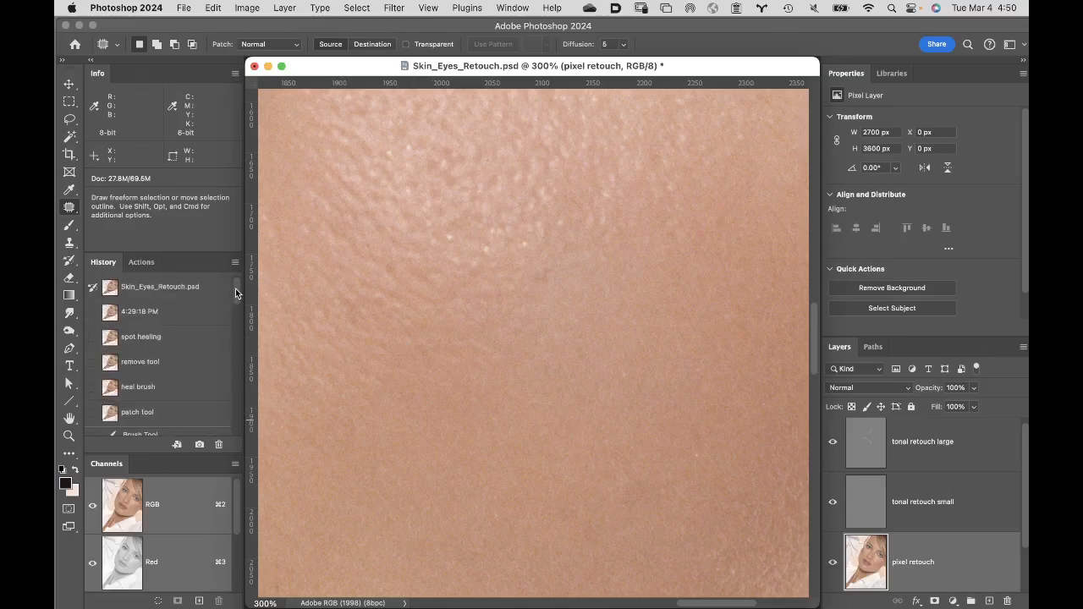
pyautogui.click(194, 337)
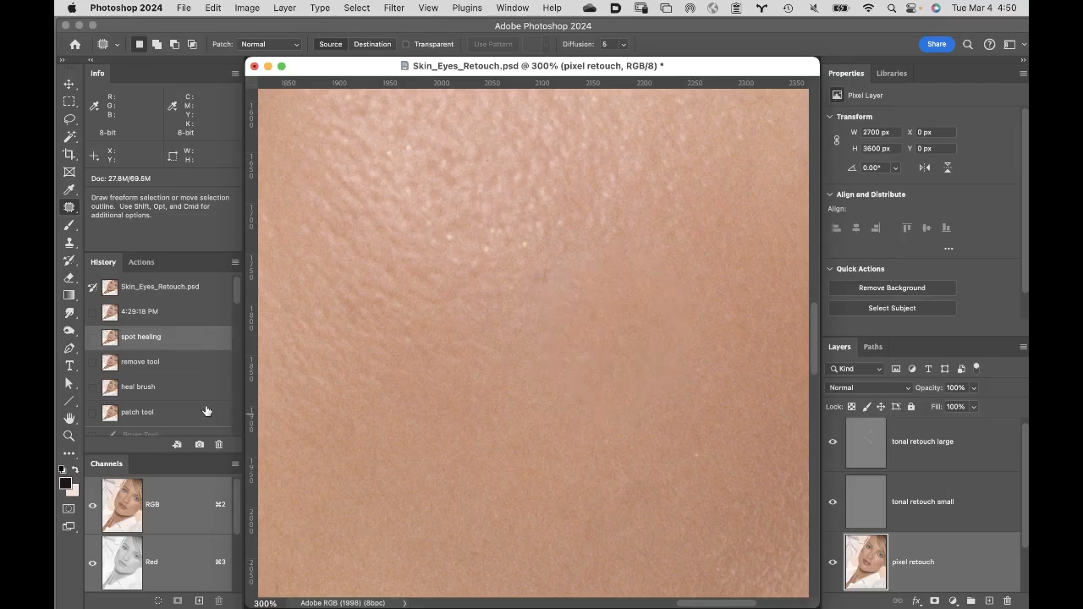
pyautogui.click(195, 364)
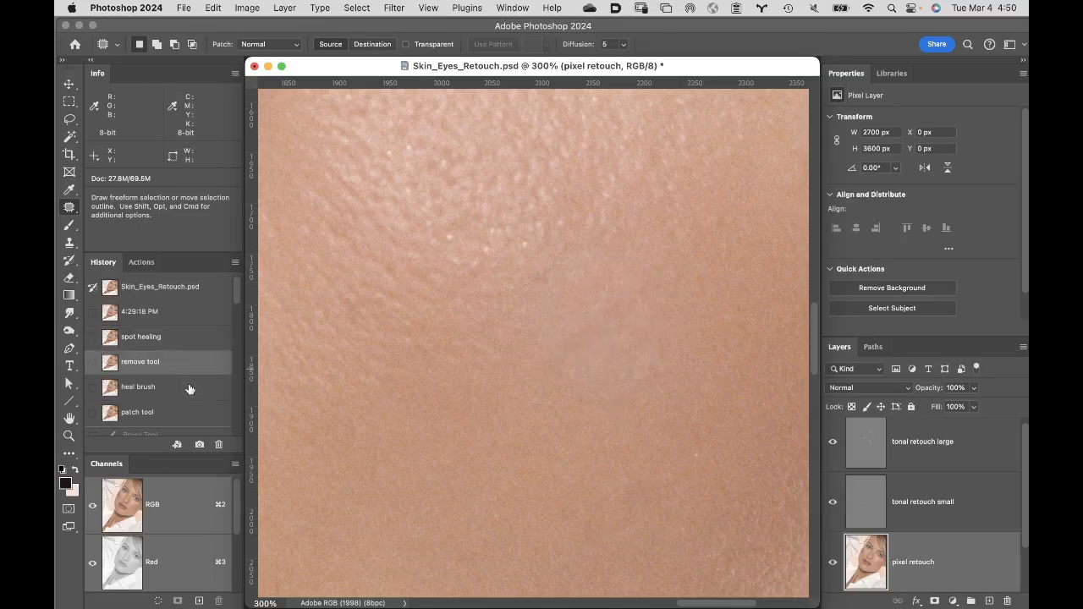
pyautogui.click(212, 398)
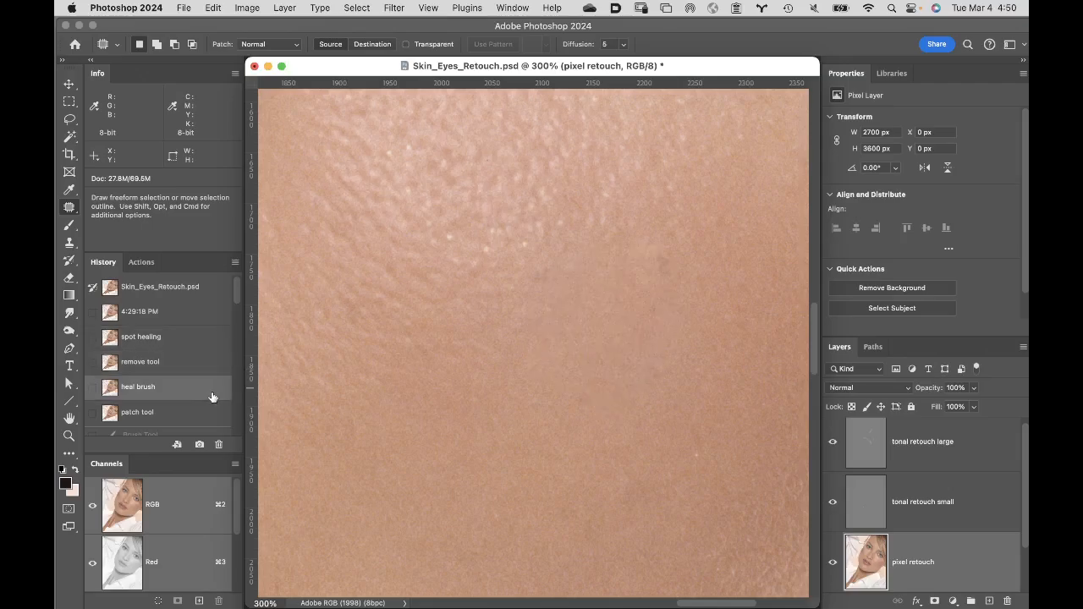
pyautogui.click(193, 347)
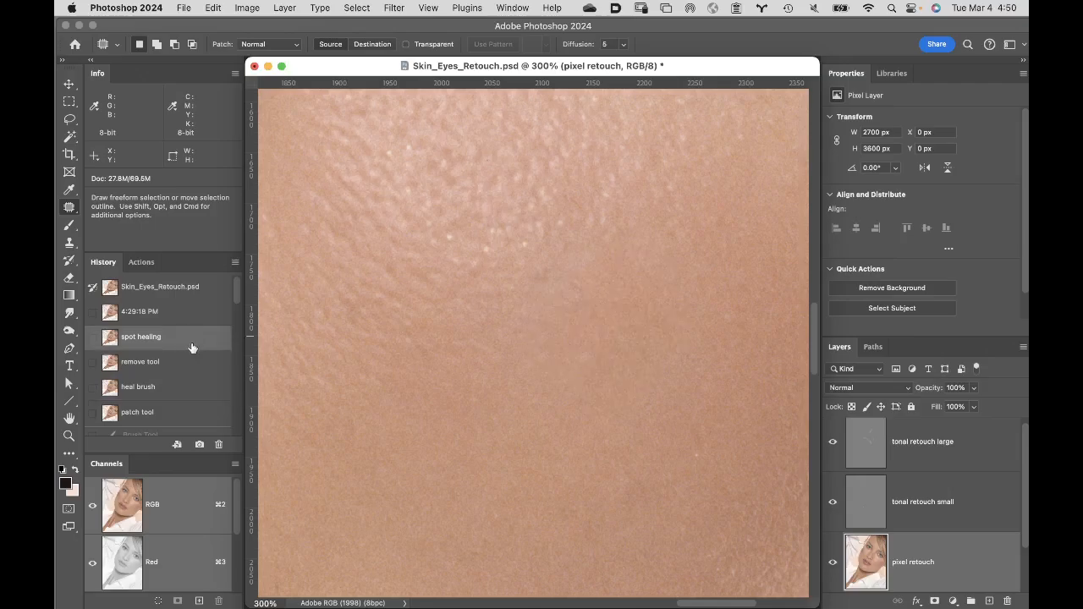
pyautogui.click(184, 393)
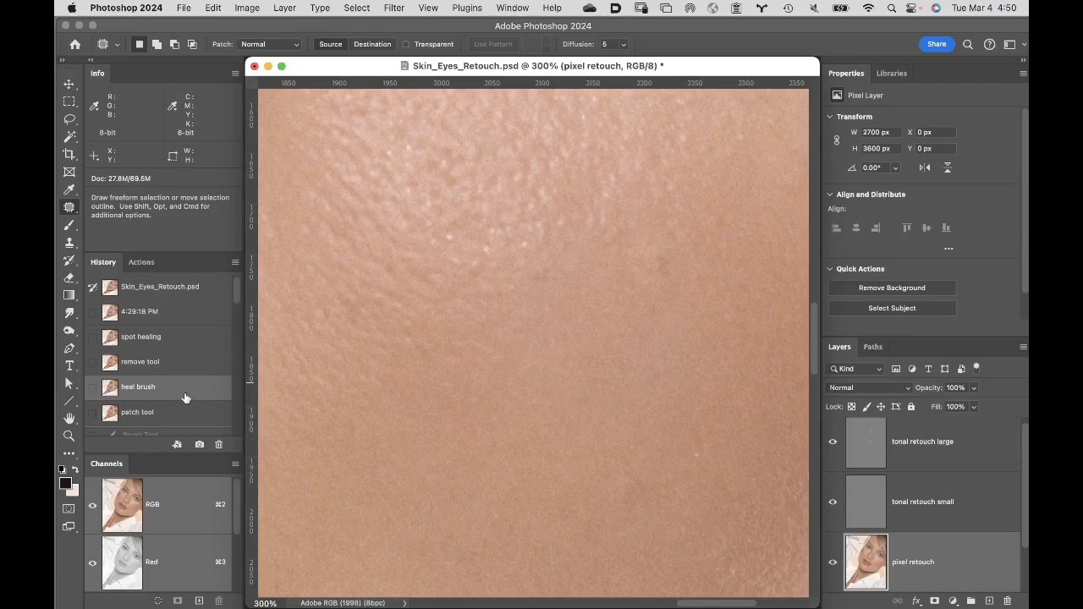
# - Restore the "patch tool" history snapshot and save the retouch document under its existing name
pyautogui.click(179, 413)
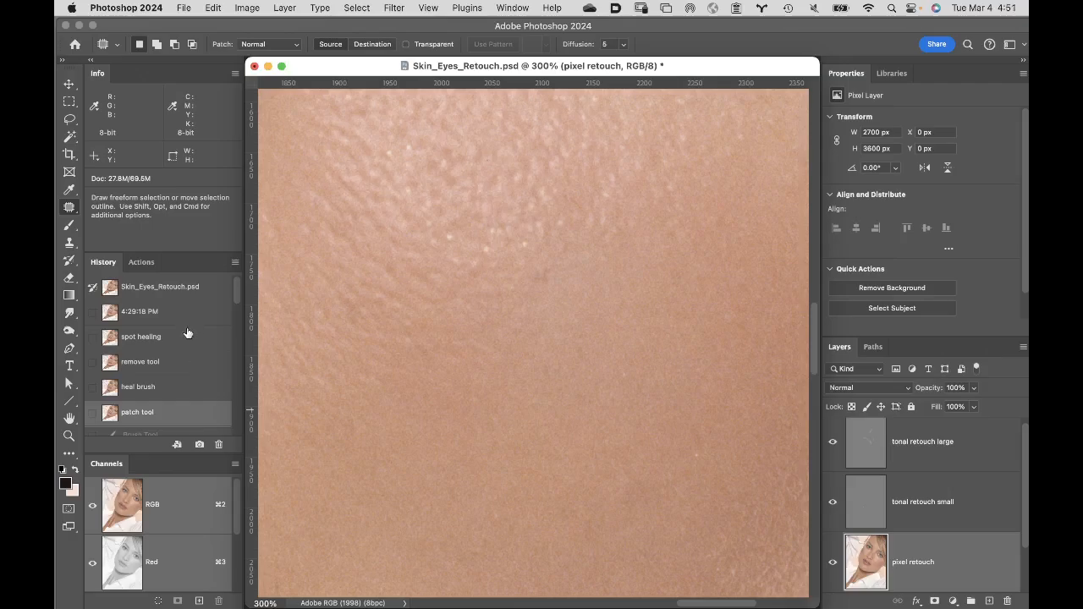
pyautogui.click(184, 7)
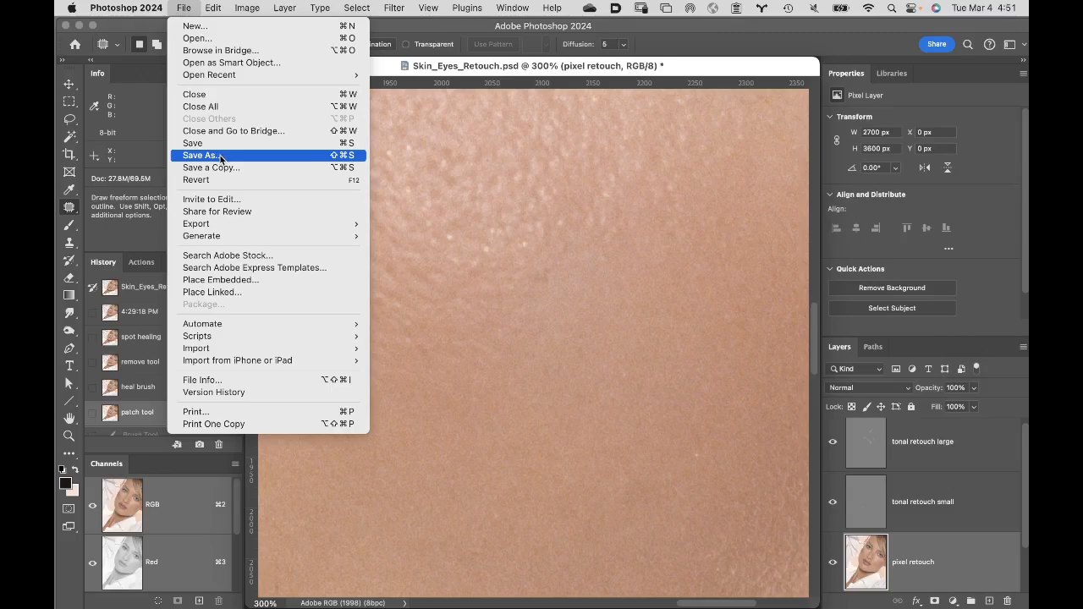
pyautogui.click(223, 143)
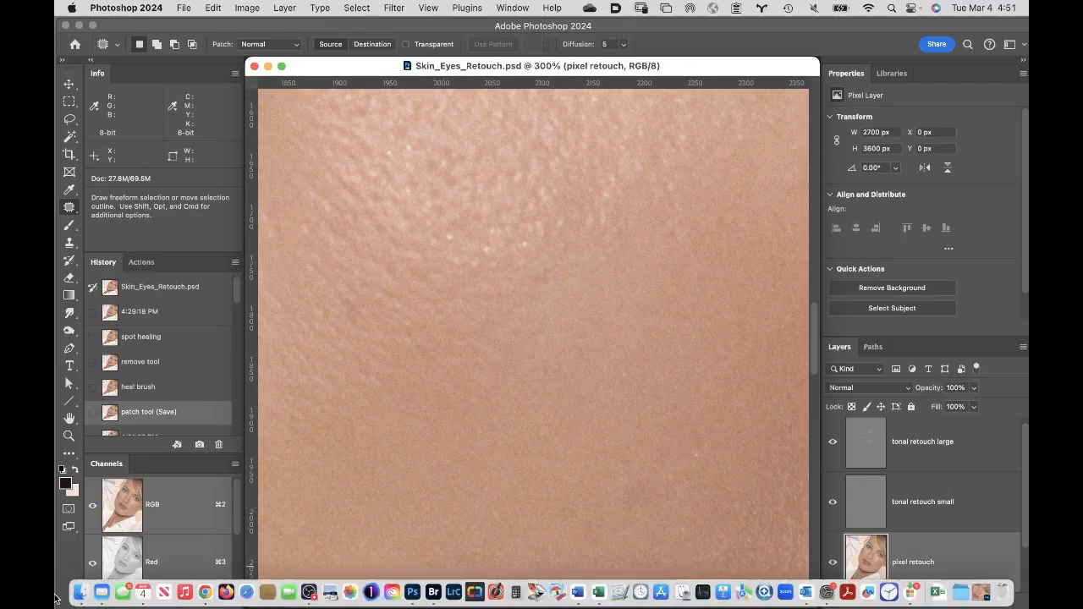
pyautogui.click(101, 592)
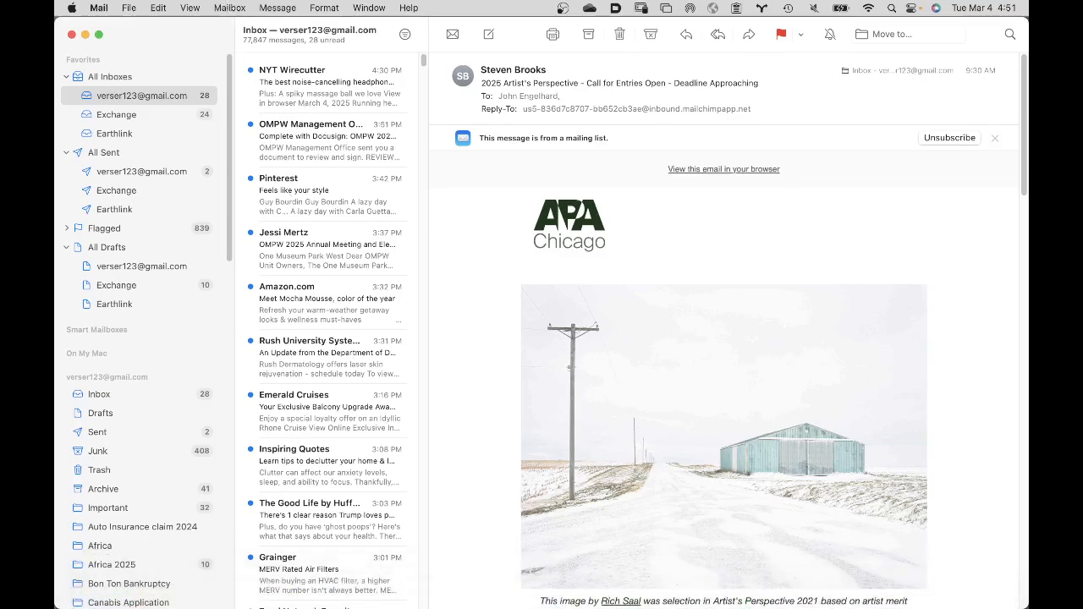
pyautogui.moveTo(551, 592)
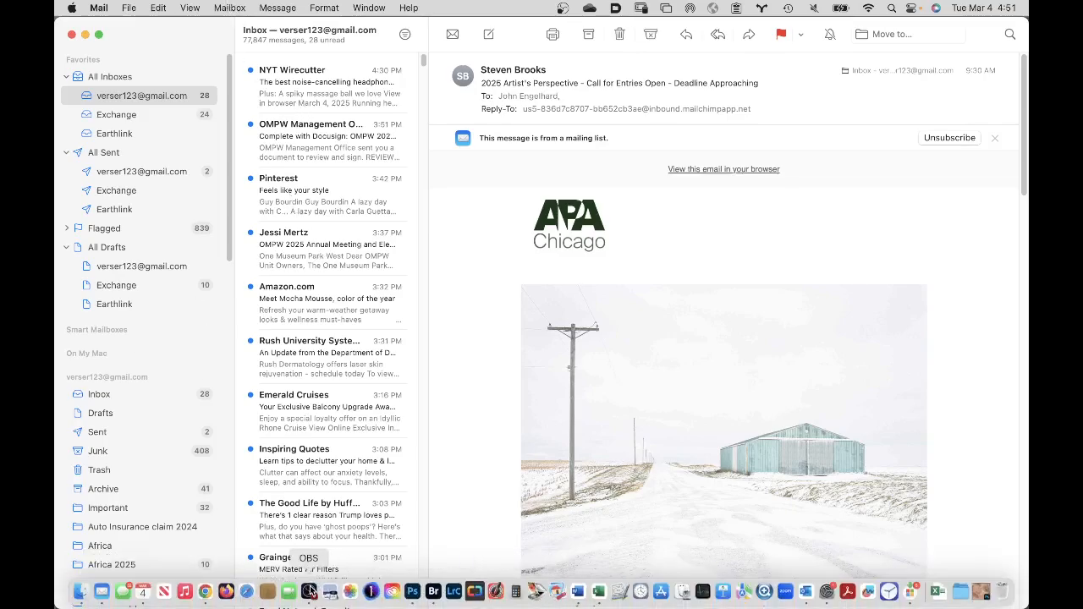